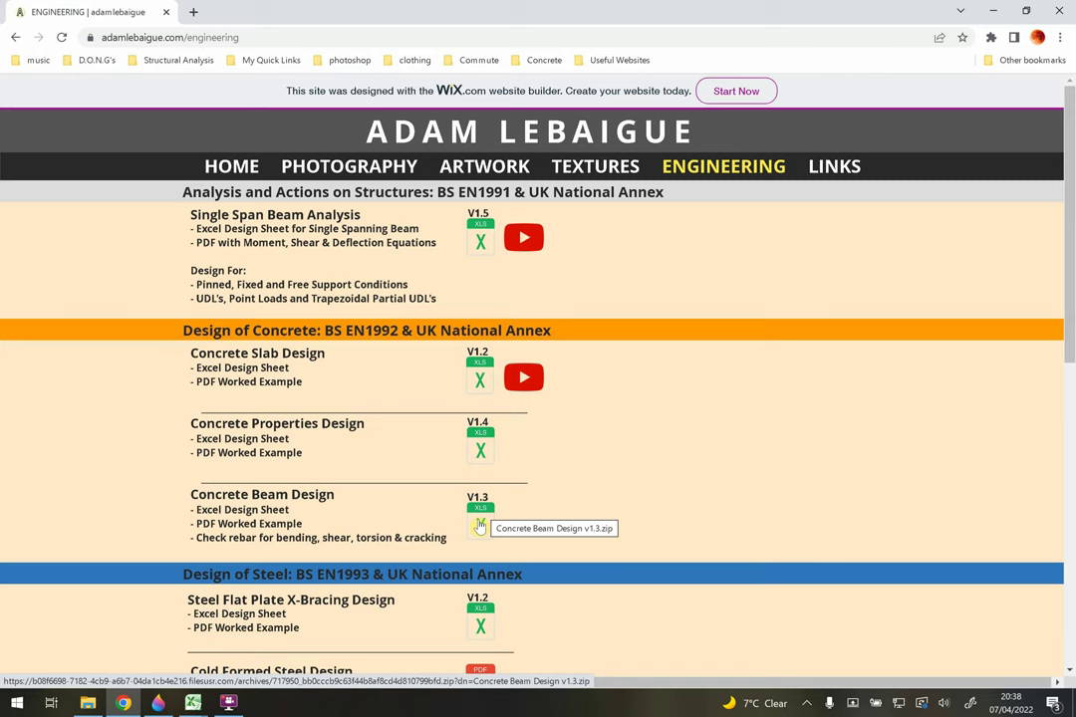
- Switch to the Concrete Beam Design v1.3 workbook in Excel and dismiss its design disclaimer
mouse_move(192, 700)
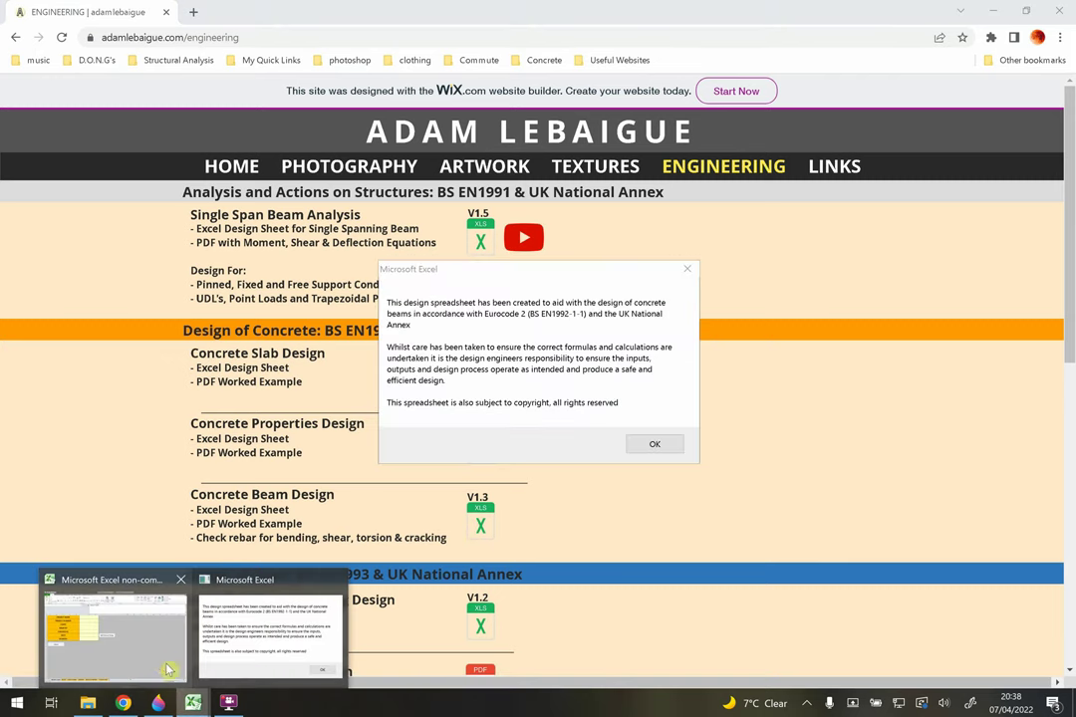
click(170, 672)
mouse_move(192, 700)
click(240, 649)
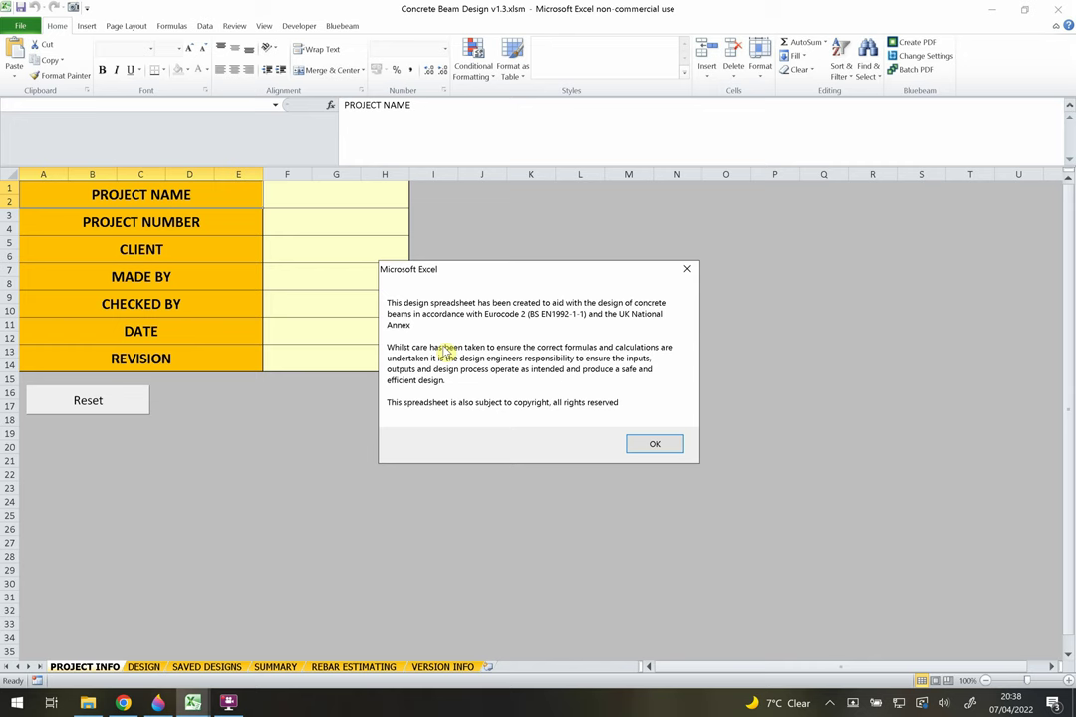
click(659, 446)
click(249, 460)
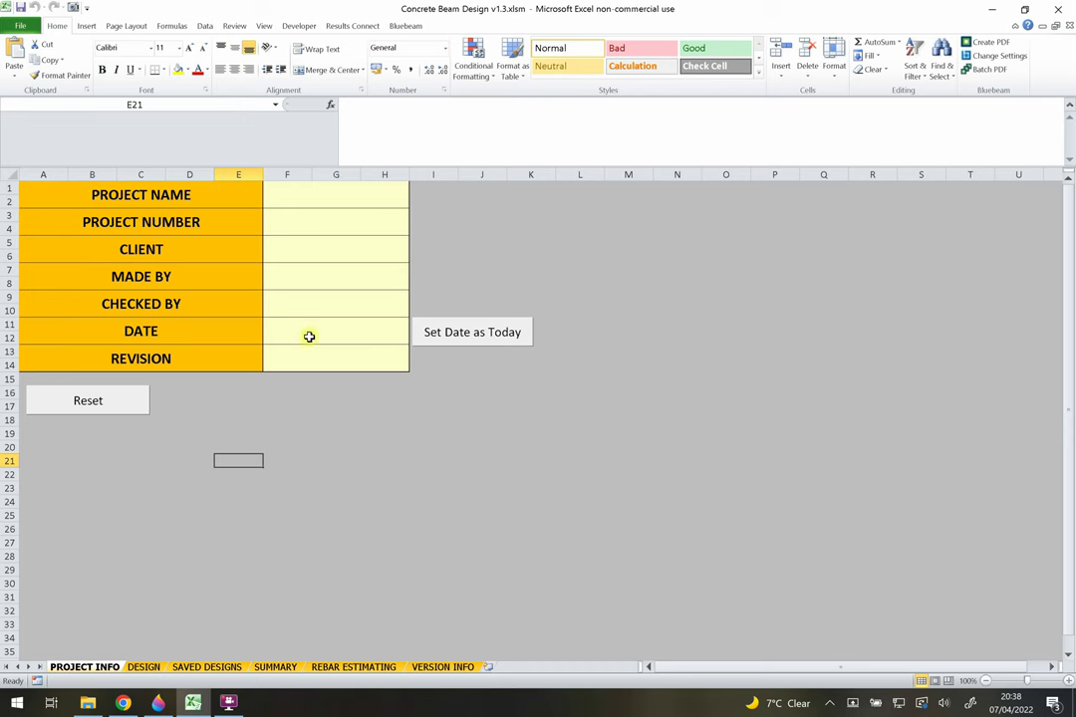
- Fill in the project information with project name "project name", project number 10002 and client "Client"
key(Tab)
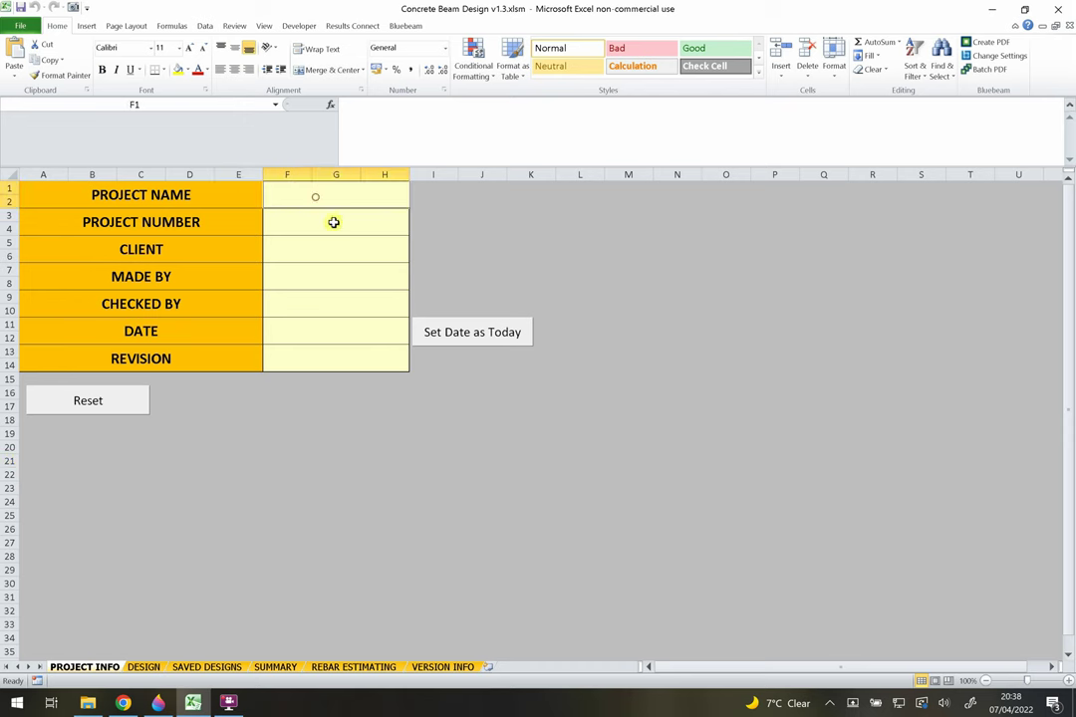
text(project name)
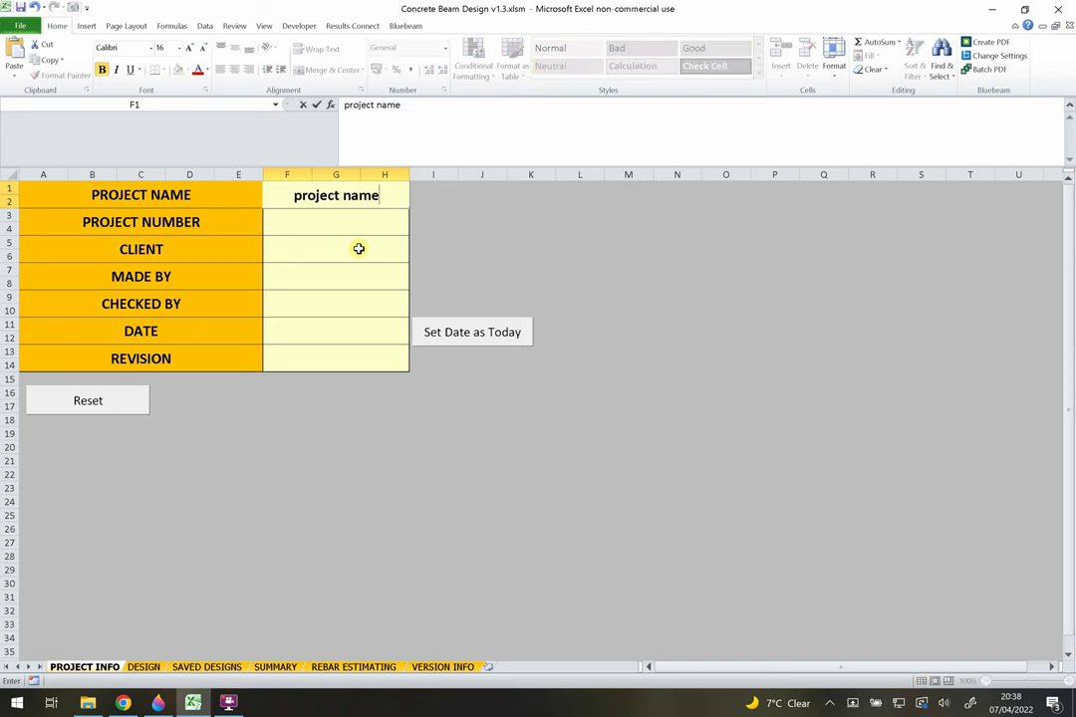
key(Return)
text(10002)
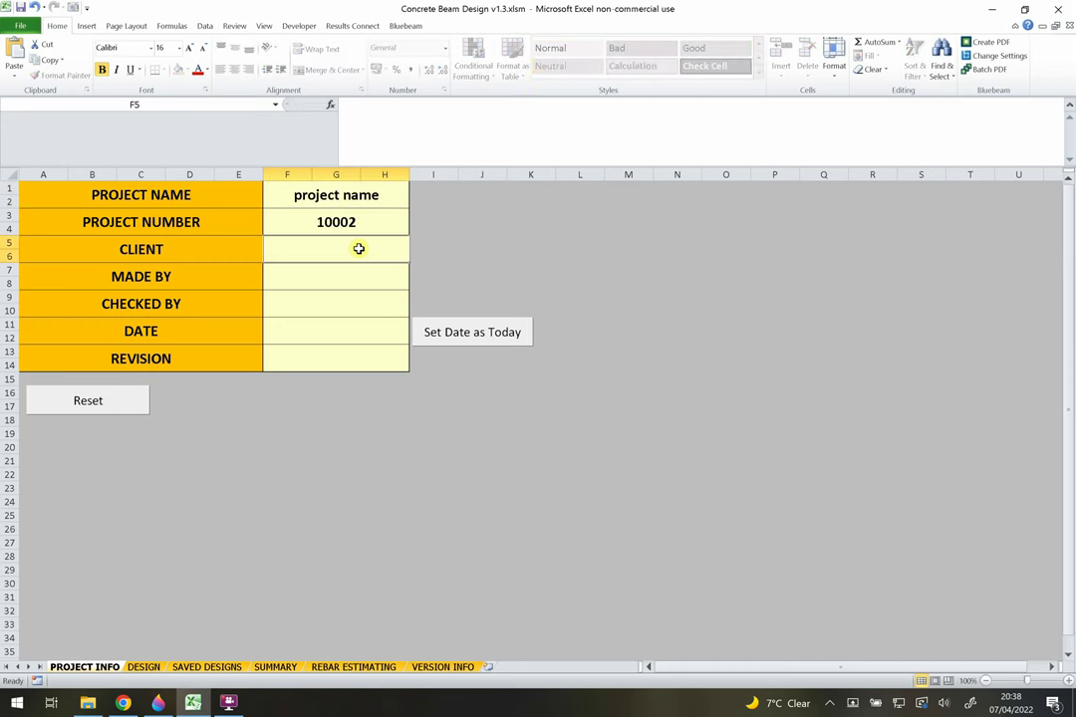
key(Return)
text(Client)
key(Return)
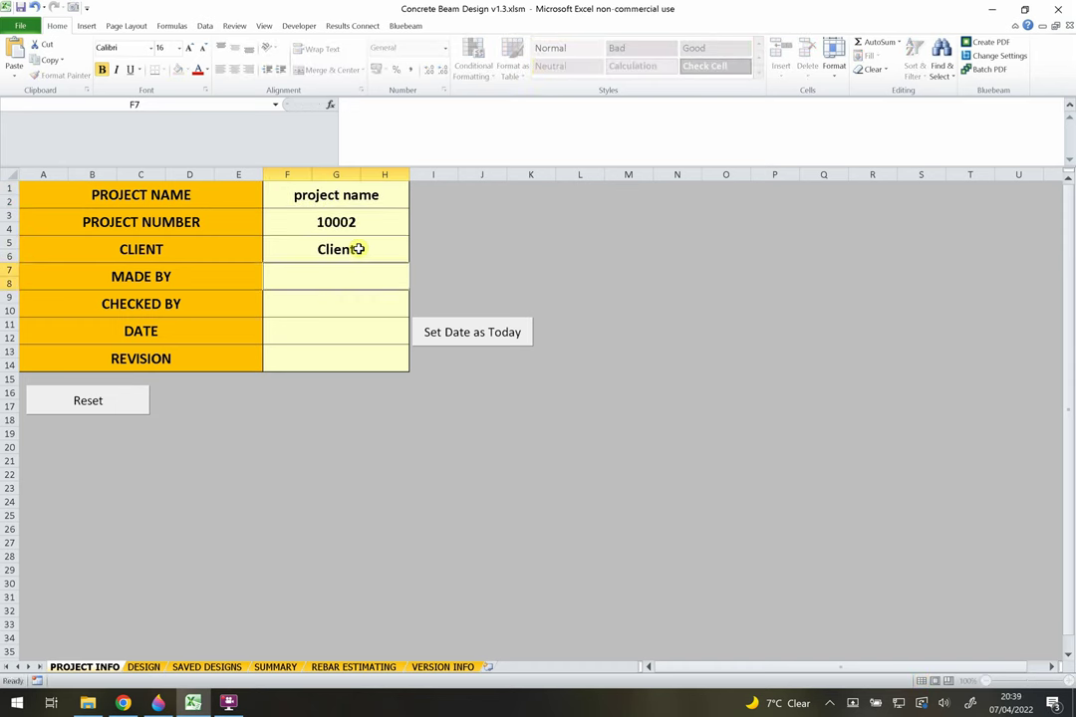
- Enter the designer's and checker's initials in the project information and set the date to today
text(AL)
key(Return)
text(LL)
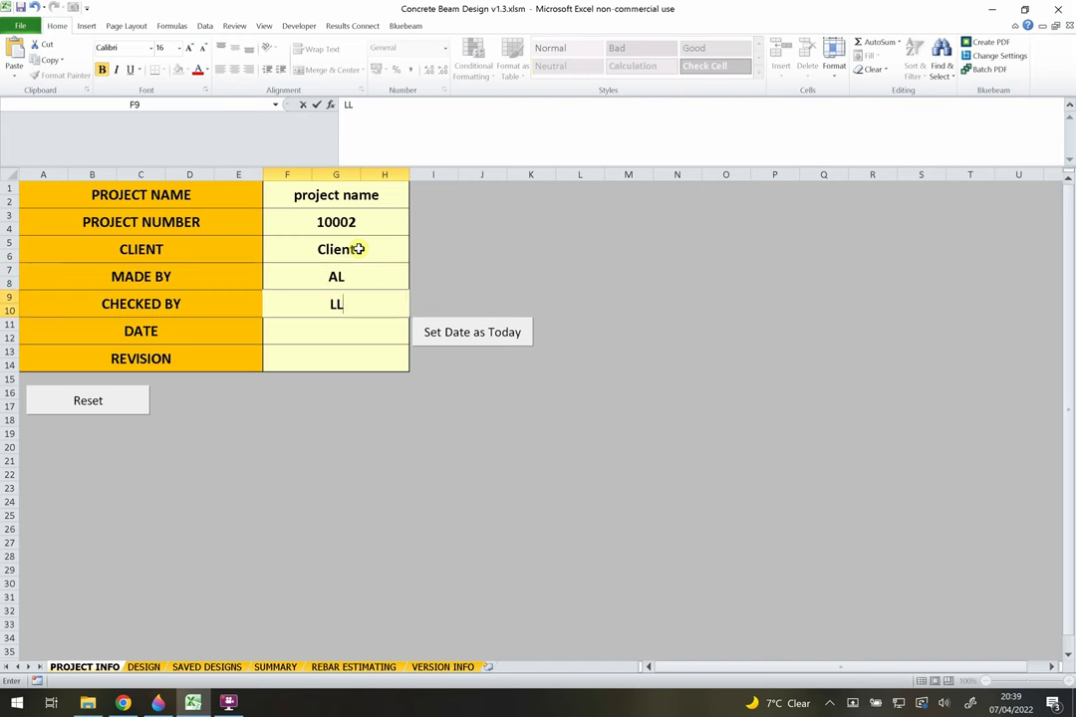
key(Return)
click(468, 333)
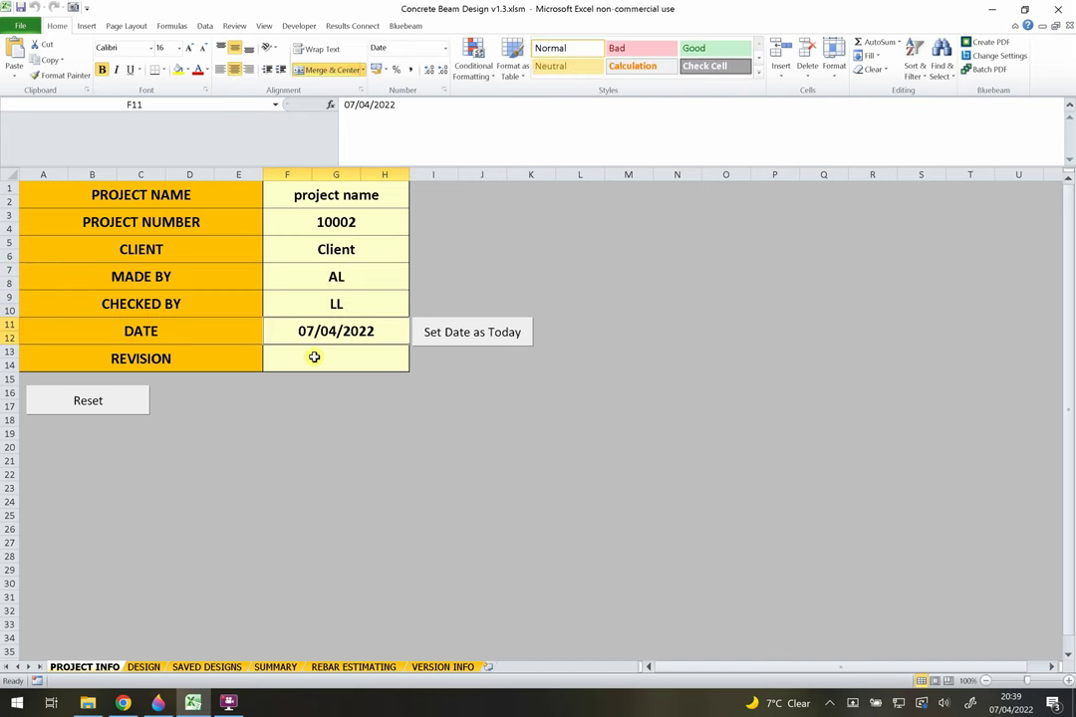
- Autofill the header of the DESIGN sheet with the project information and accept the confirmation
click(143, 667)
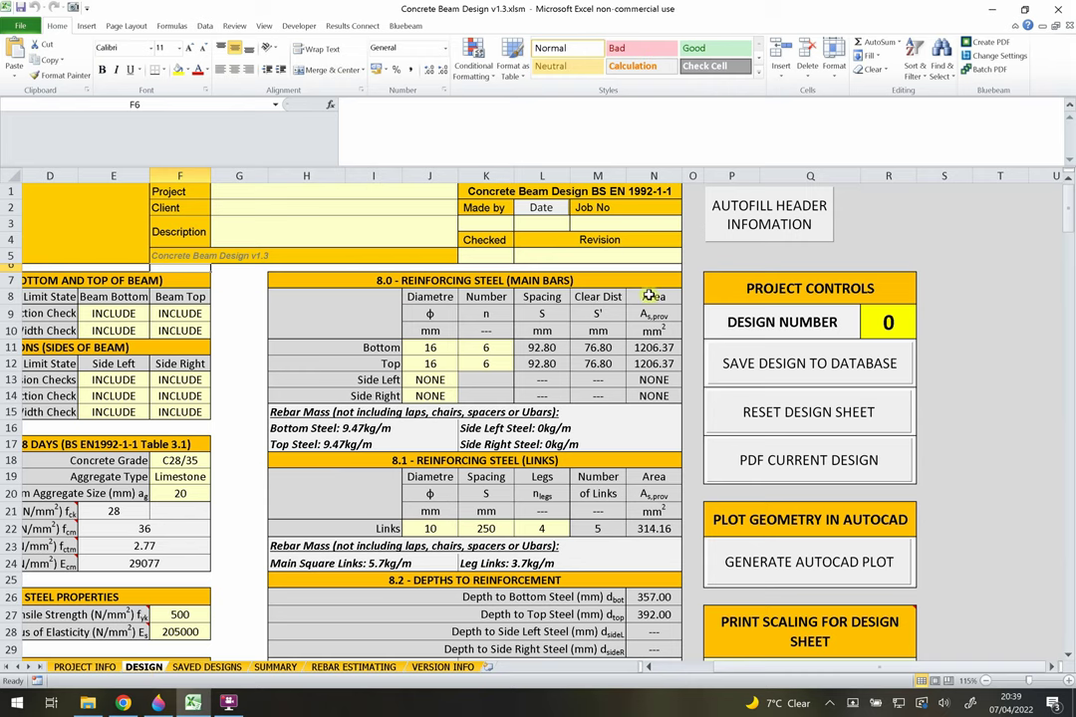
click(730, 226)
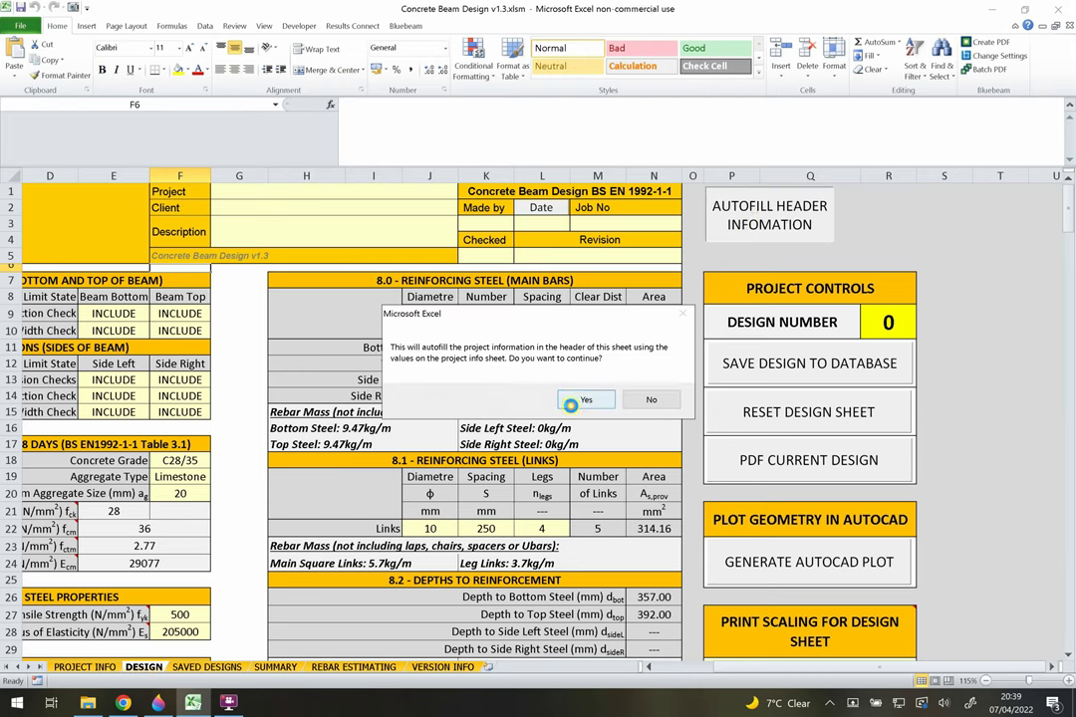
click(585, 402)
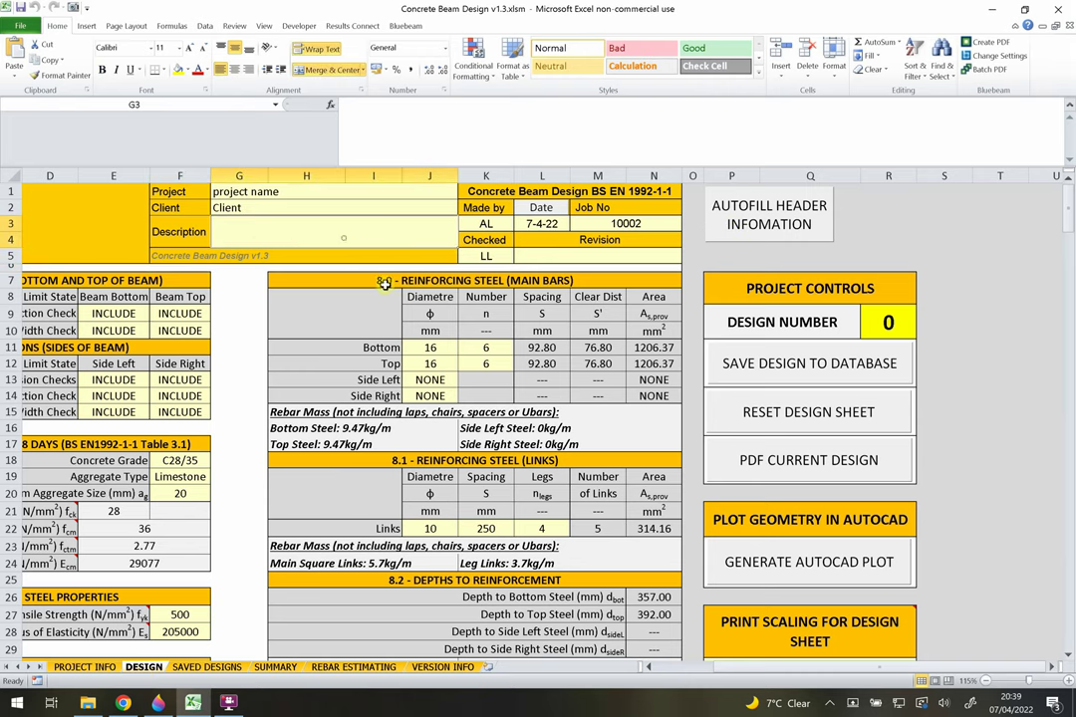
scroll(449, 353, left, 3)
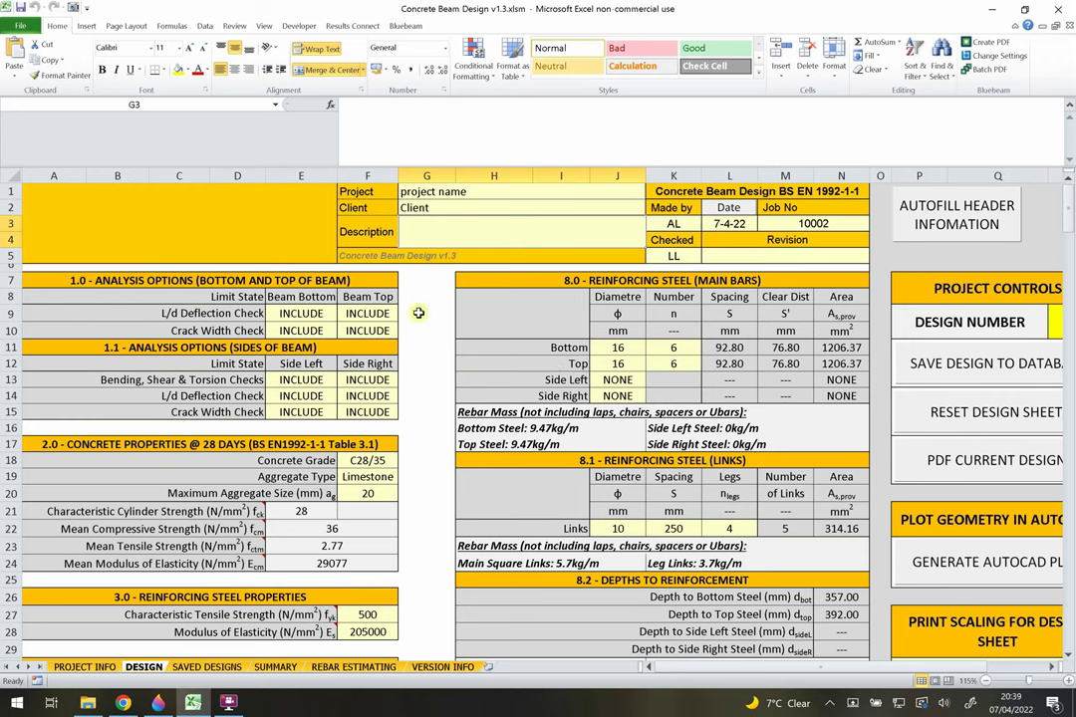
click(418, 313)
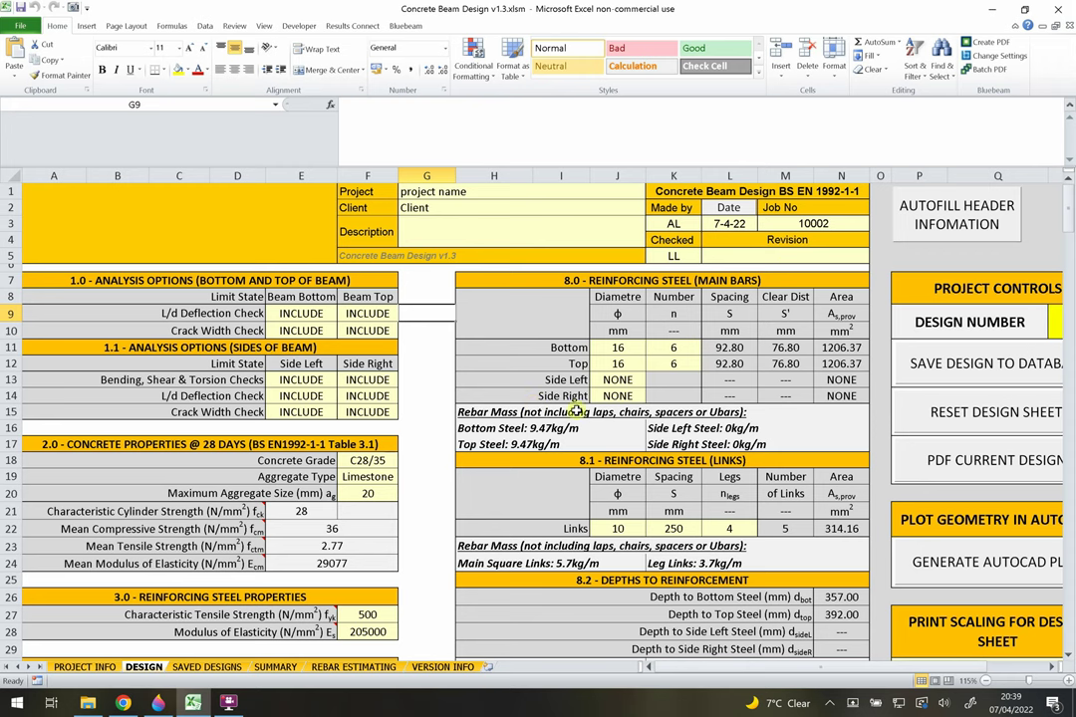
click(423, 347)
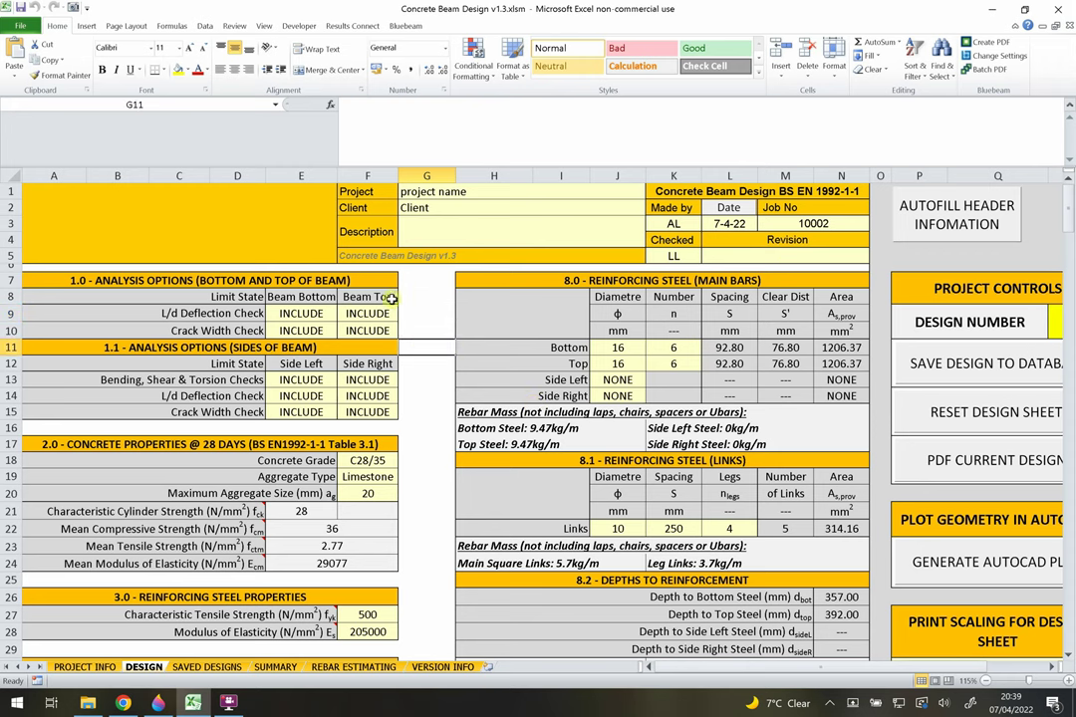
click(350, 211)
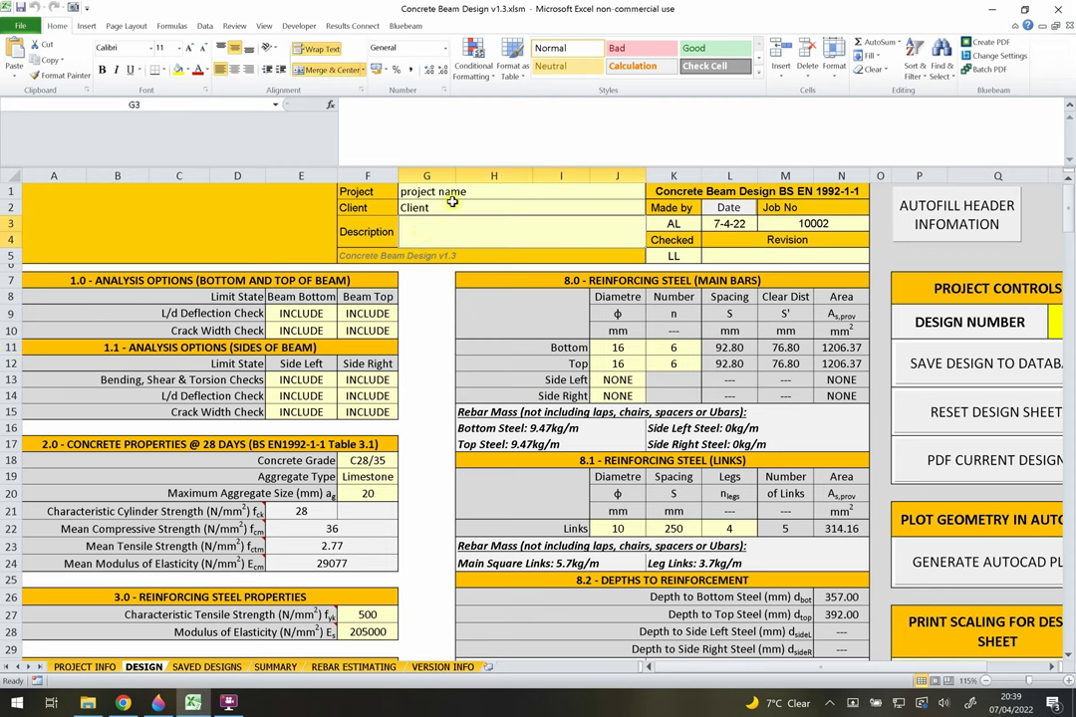
click(449, 207)
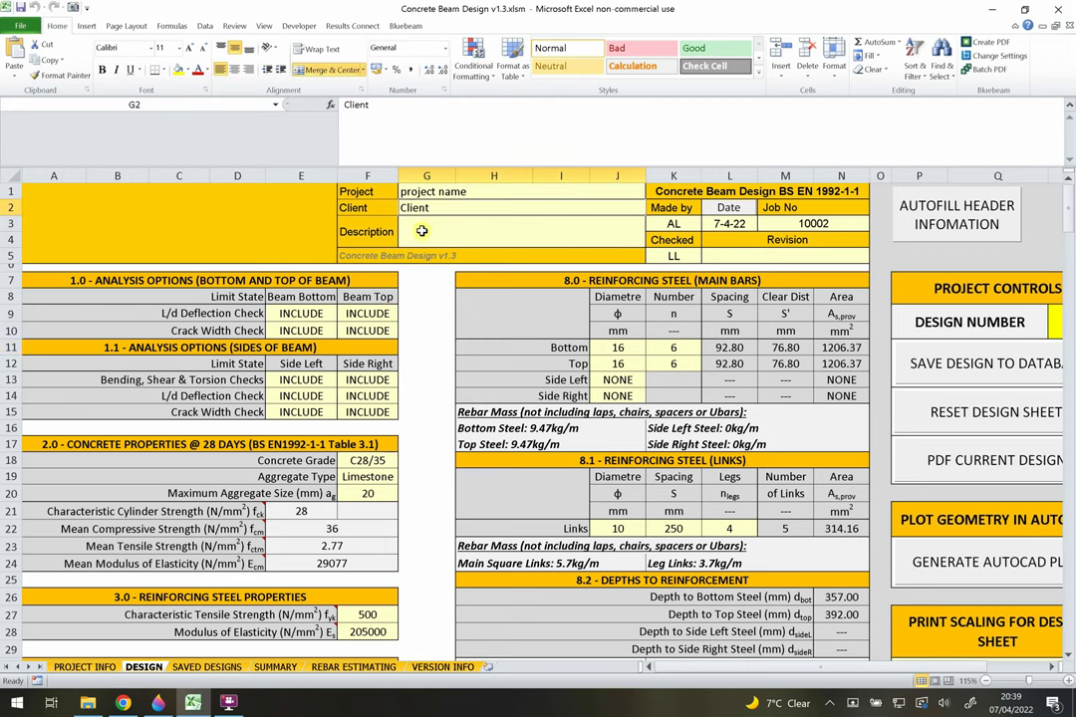
click(420, 297)
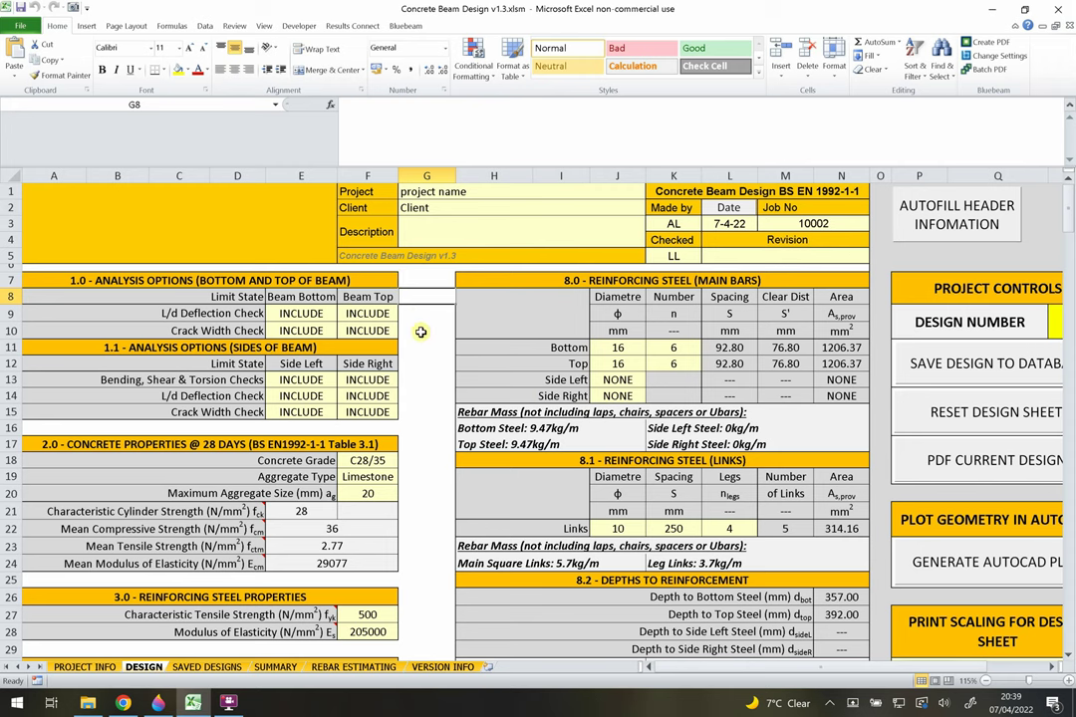
click(419, 334)
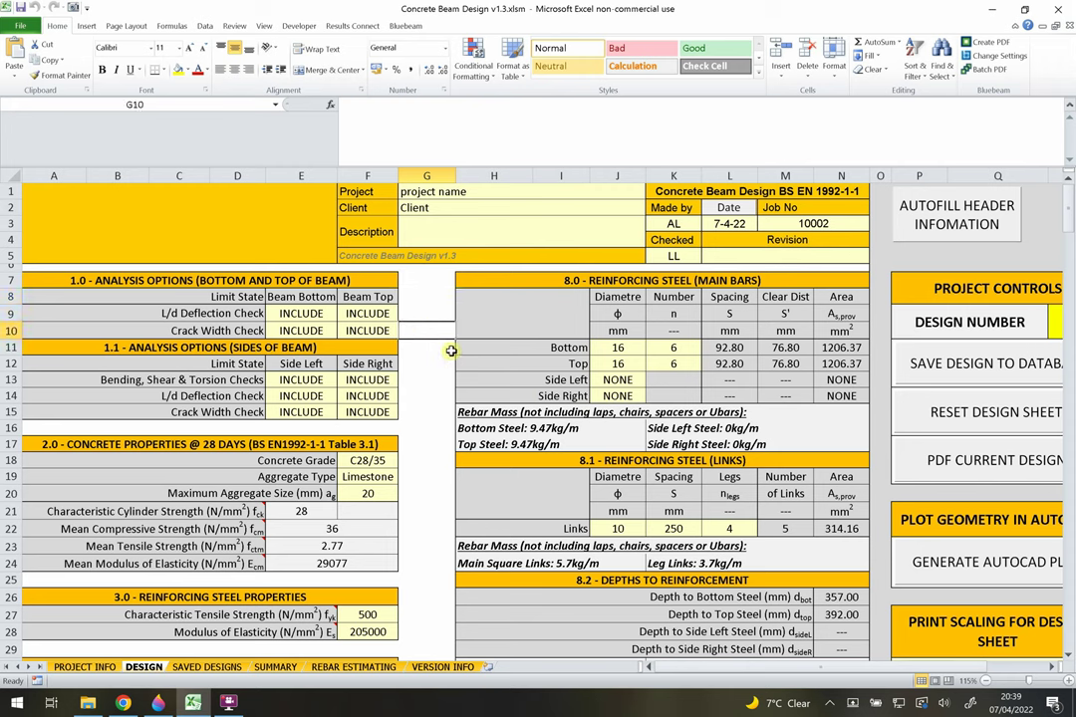
click(437, 313)
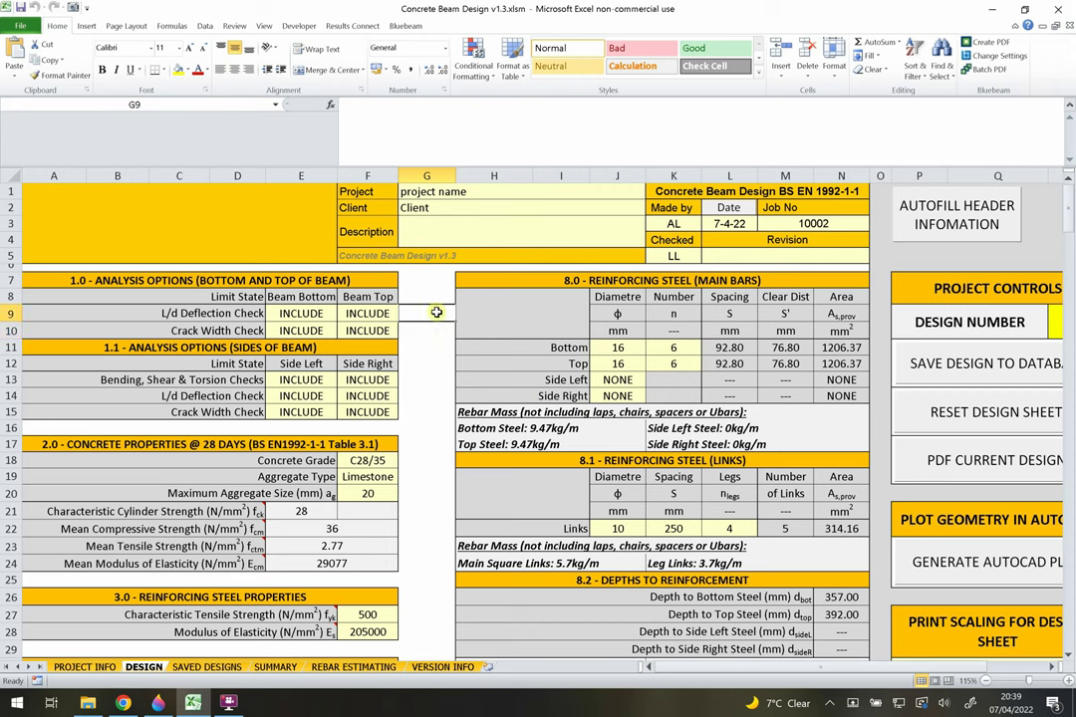
click(415, 333)
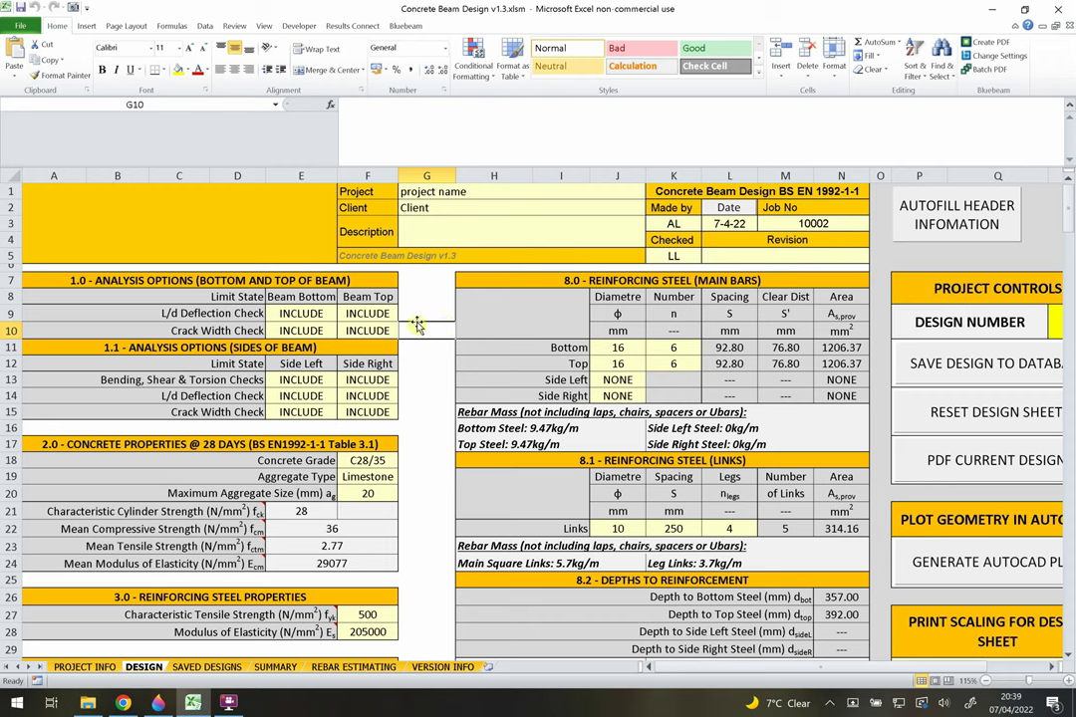
- Examine section 1.0, the analysis options for deflection and crack width checks at the beam's bottom and top
click(183, 282)
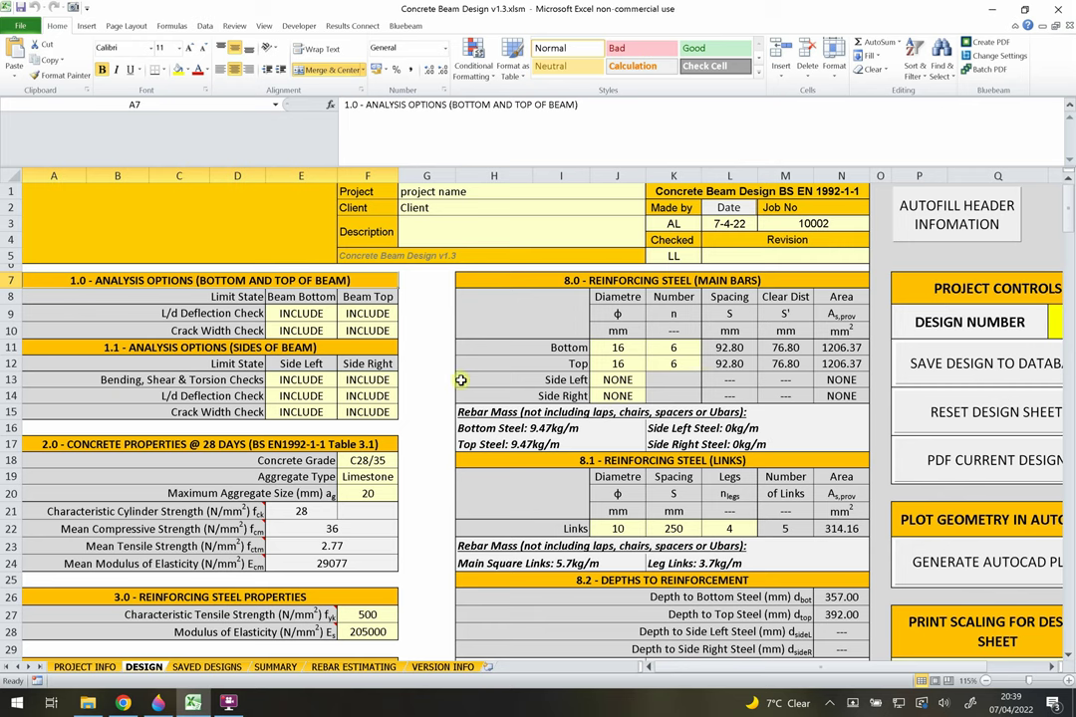
click(426, 385)
click(323, 281)
drag(204, 281, 204, 332)
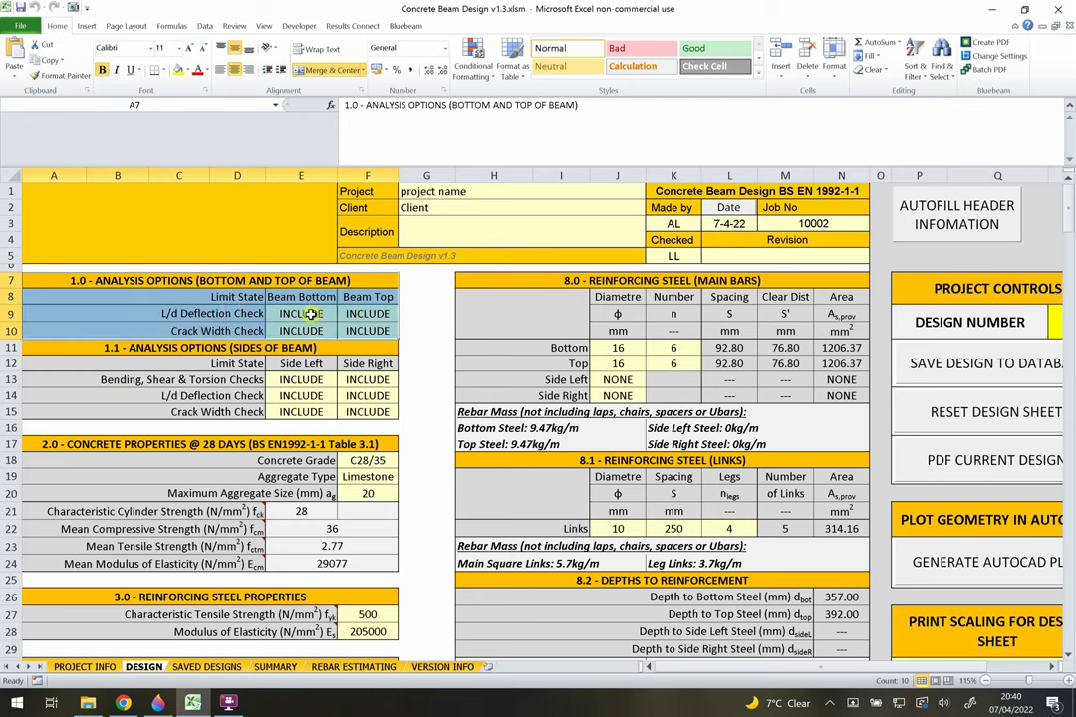
click(309, 313)
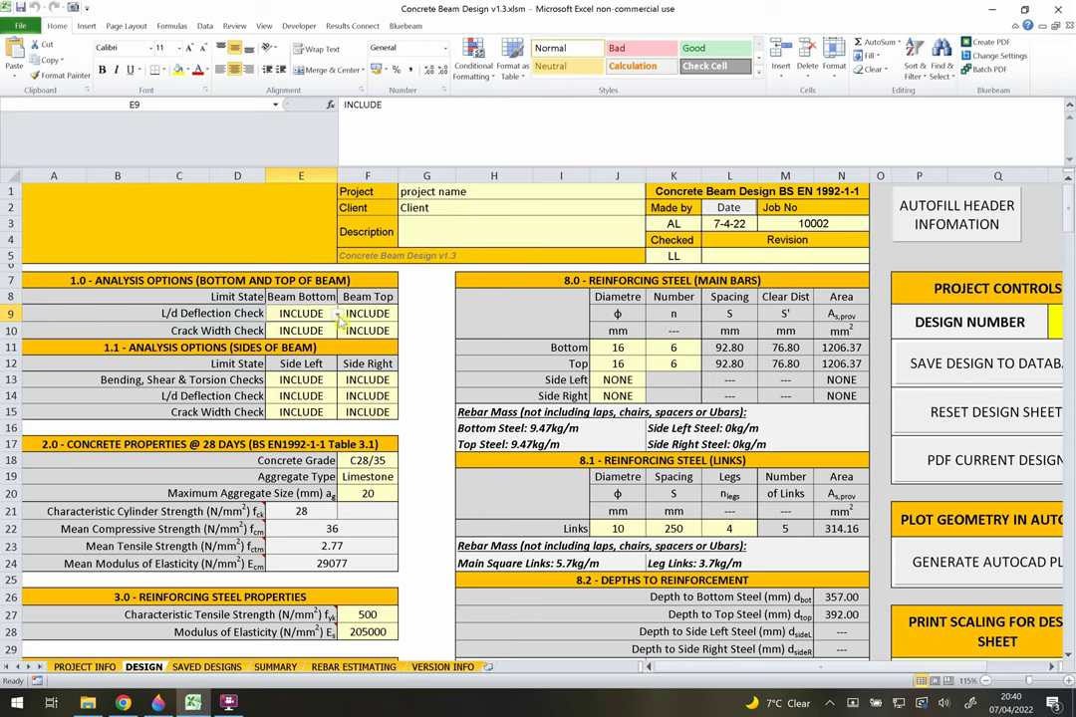
click(172, 311)
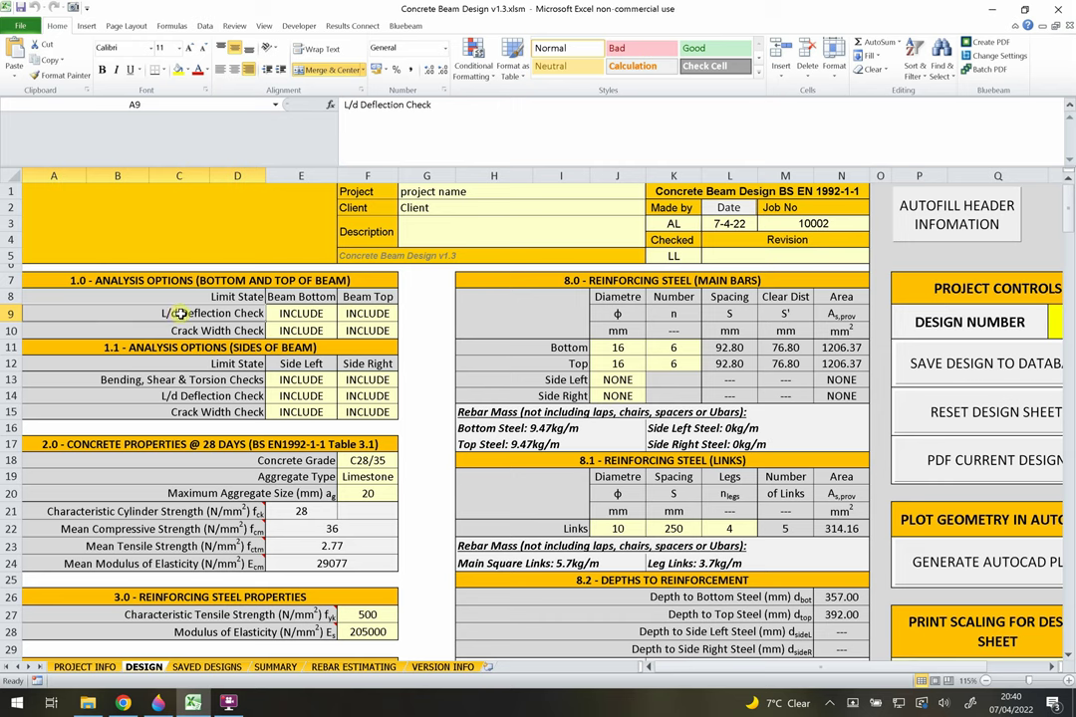
drag(237, 312, 386, 313)
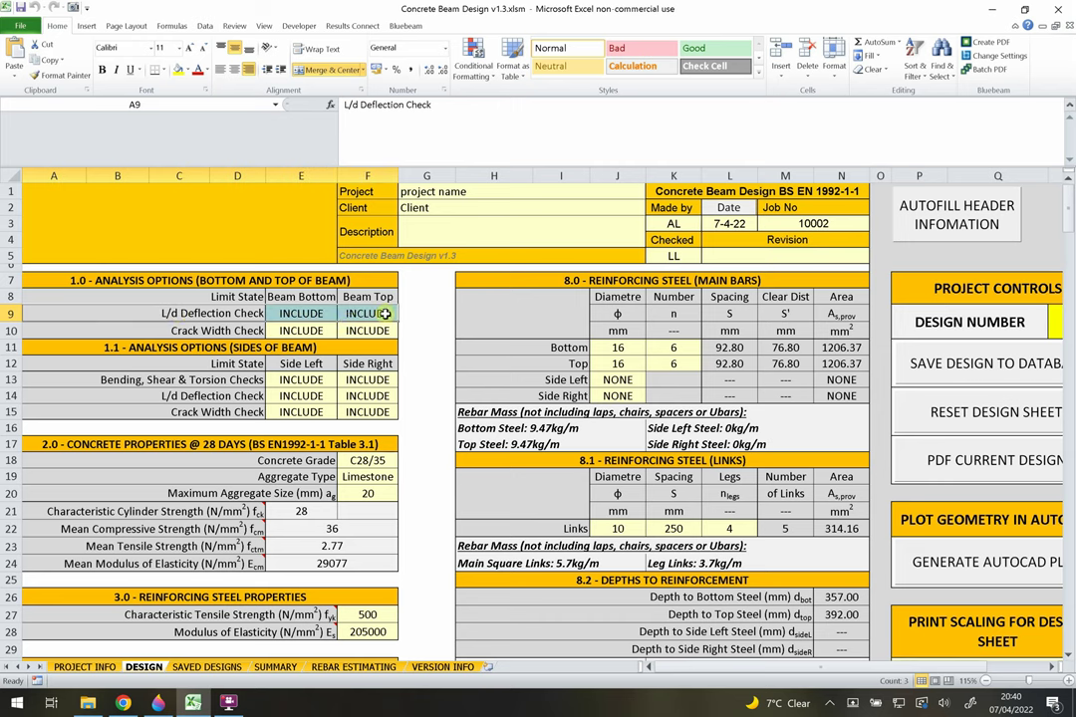
drag(211, 330, 377, 330)
click(301, 296)
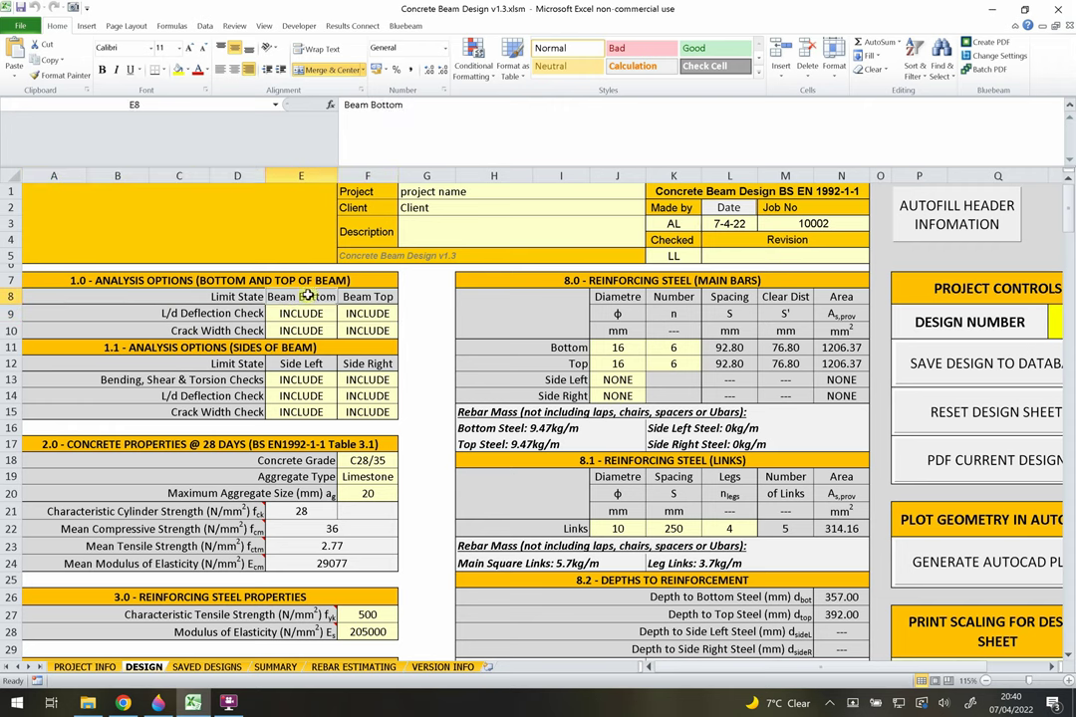
click(367, 296)
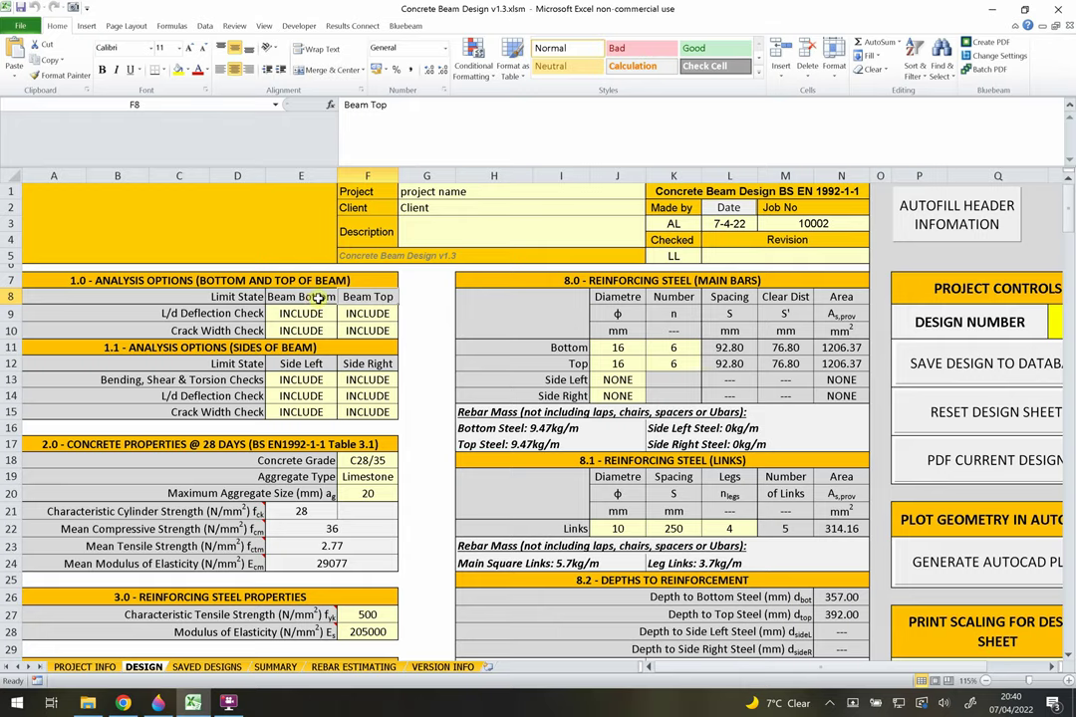
- Examine section 1.1, the bending, shear and torsion, deflection and crack width options for the beam's sides
scroll(268, 253, down, 1)
mouse_move(240, 331)
mouse_down()
mouse_move(239, 315)
mouse_move(224, 327)
mouse_up()
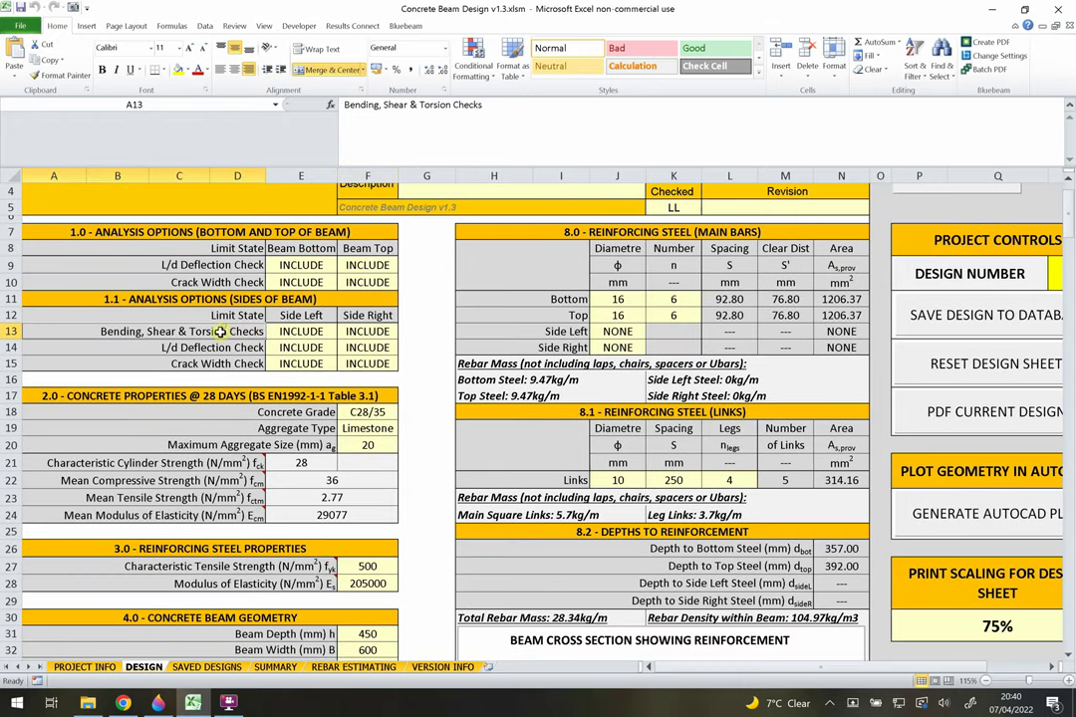
click(199, 348)
click(216, 361)
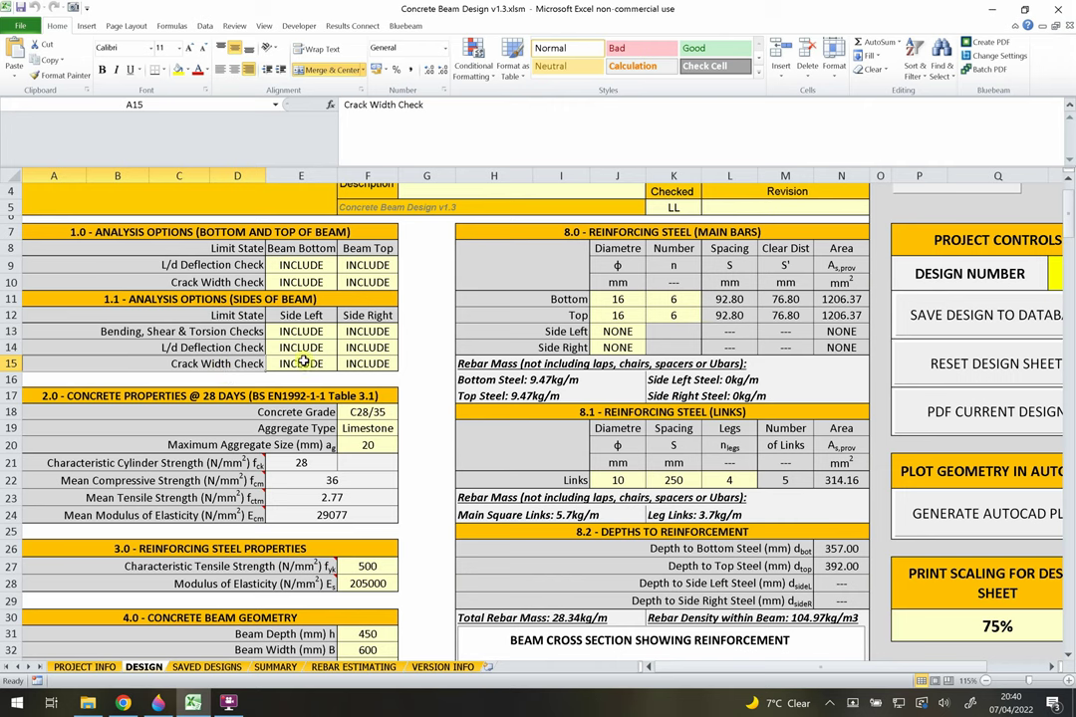
click(240, 332)
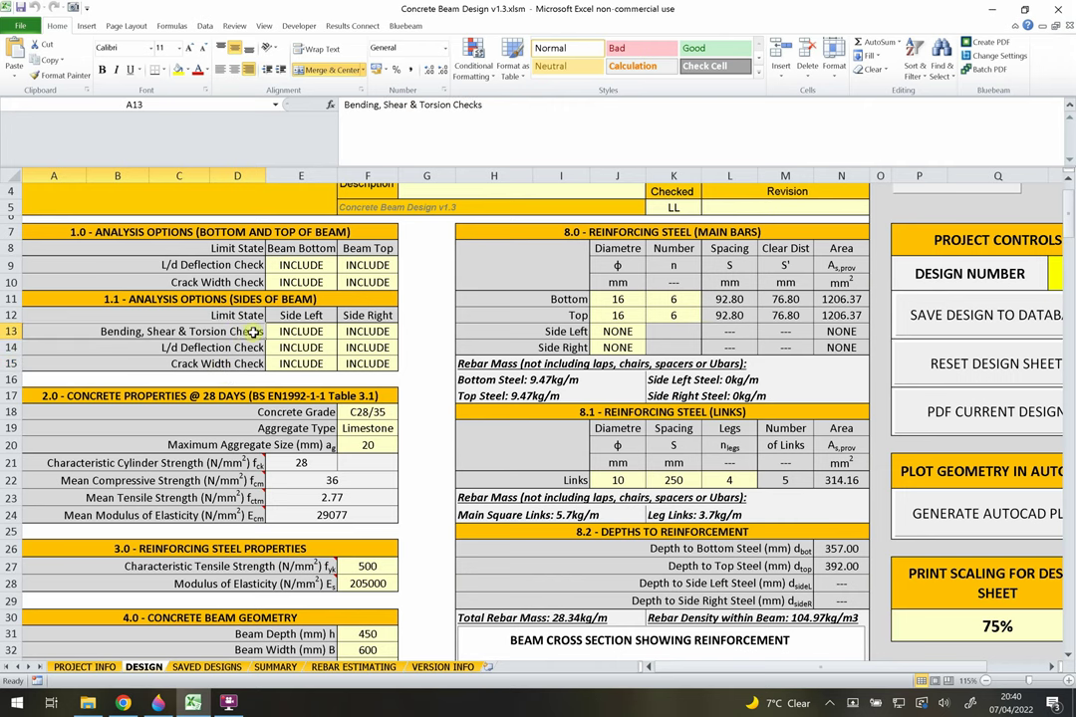
click(315, 332)
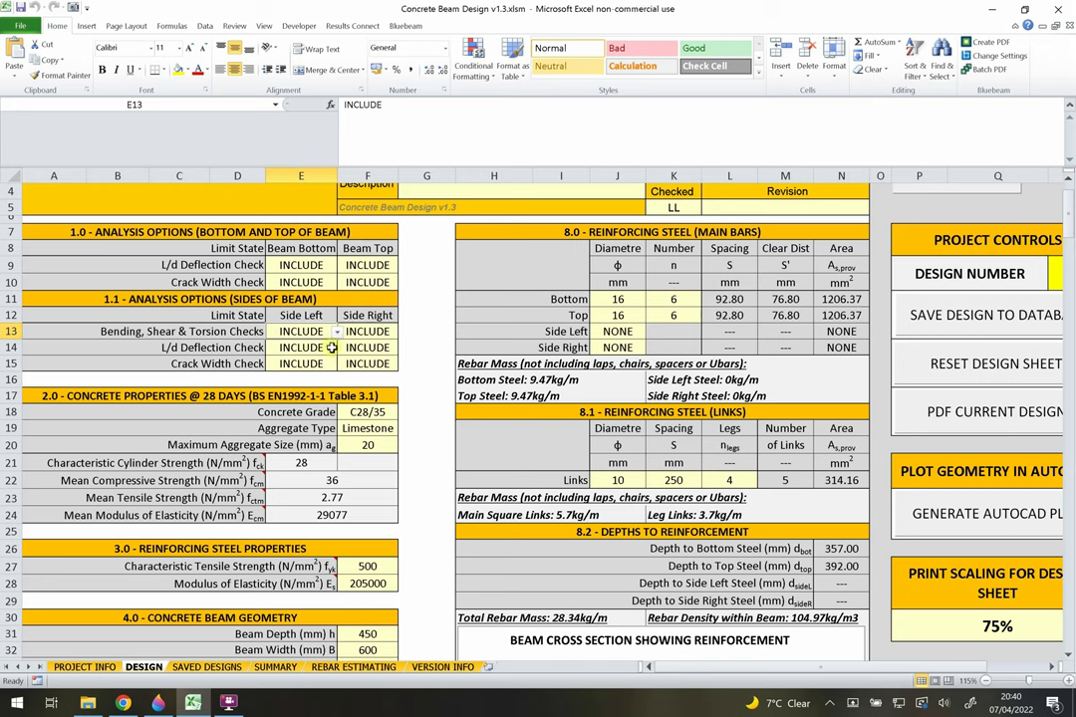
click(331, 347)
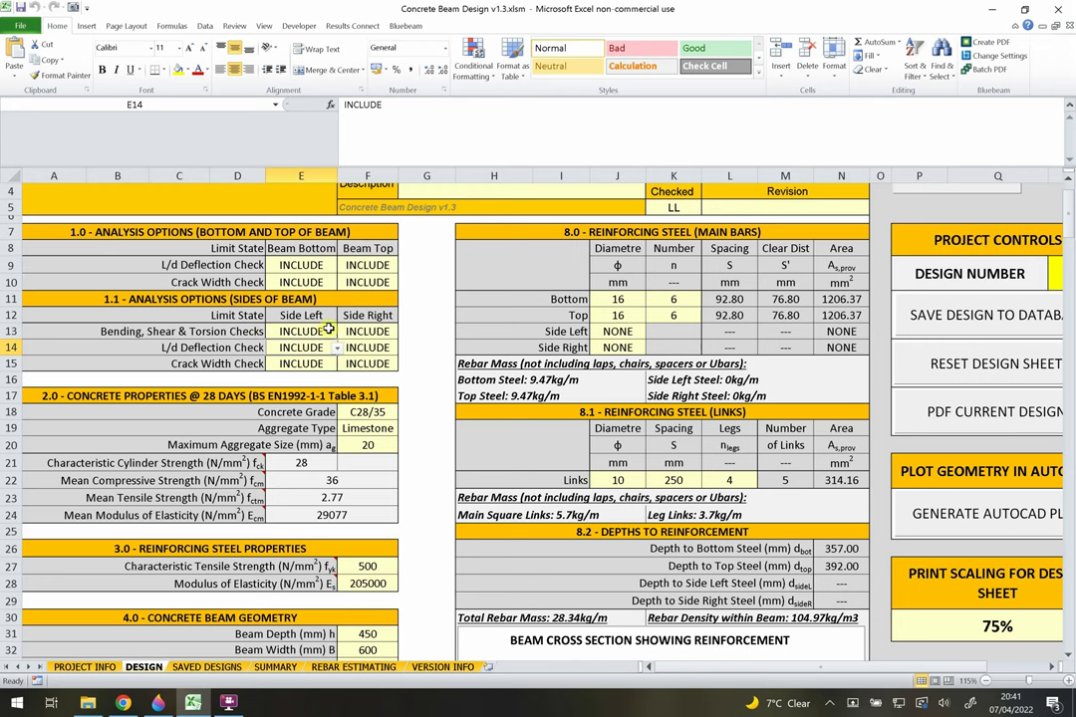
click(257, 310)
drag(257, 311, 252, 347)
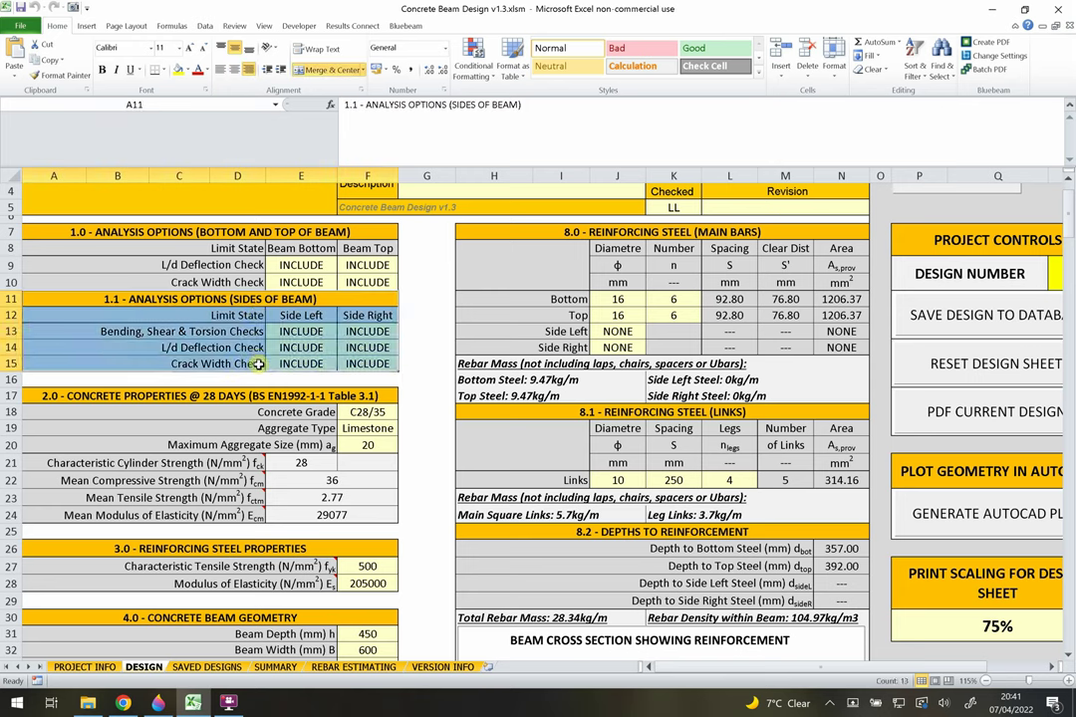
- Set the bending, shear and torsion checks to OMIT for both the left and right sides of the beam
click(301, 364)
click(332, 331)
click(338, 331)
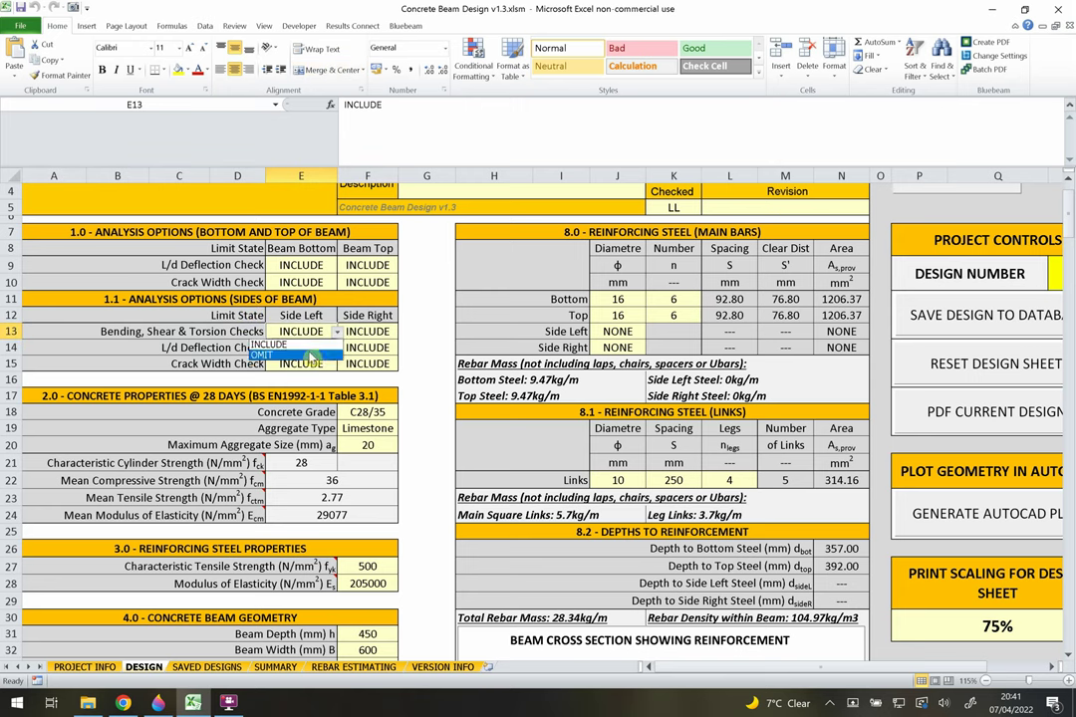
click(343, 349)
key(Return)
click(359, 332)
click(397, 331)
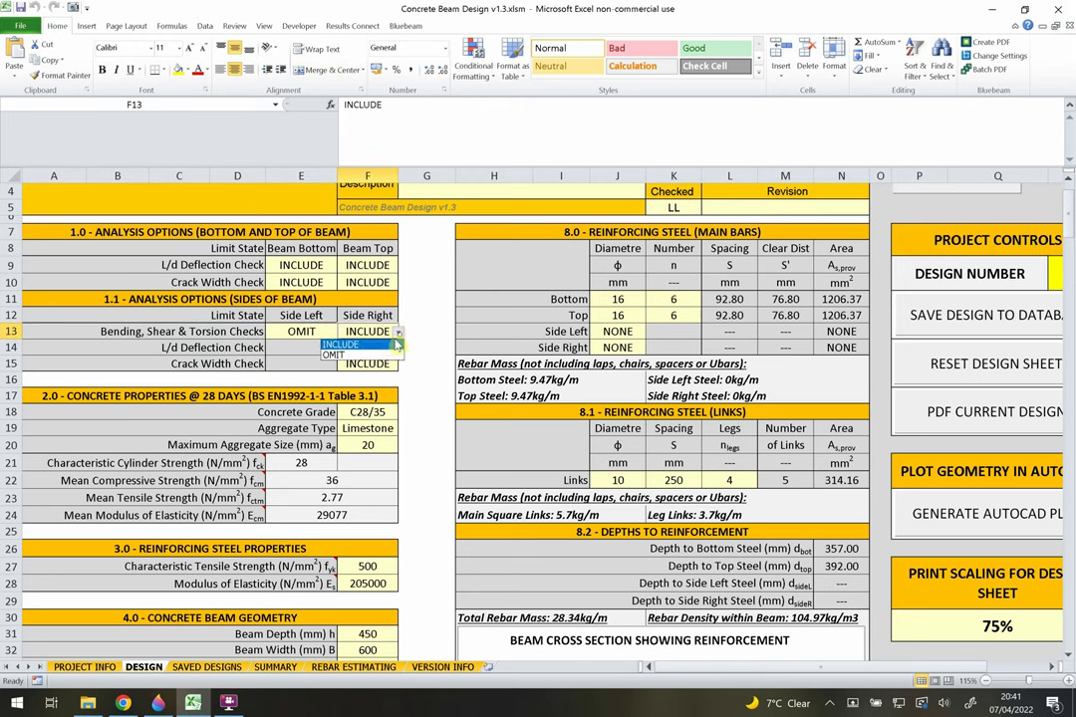
click(354, 351)
- Review the deflection and crack width check options for the beam's bottom and top in section 1.0
click(299, 265)
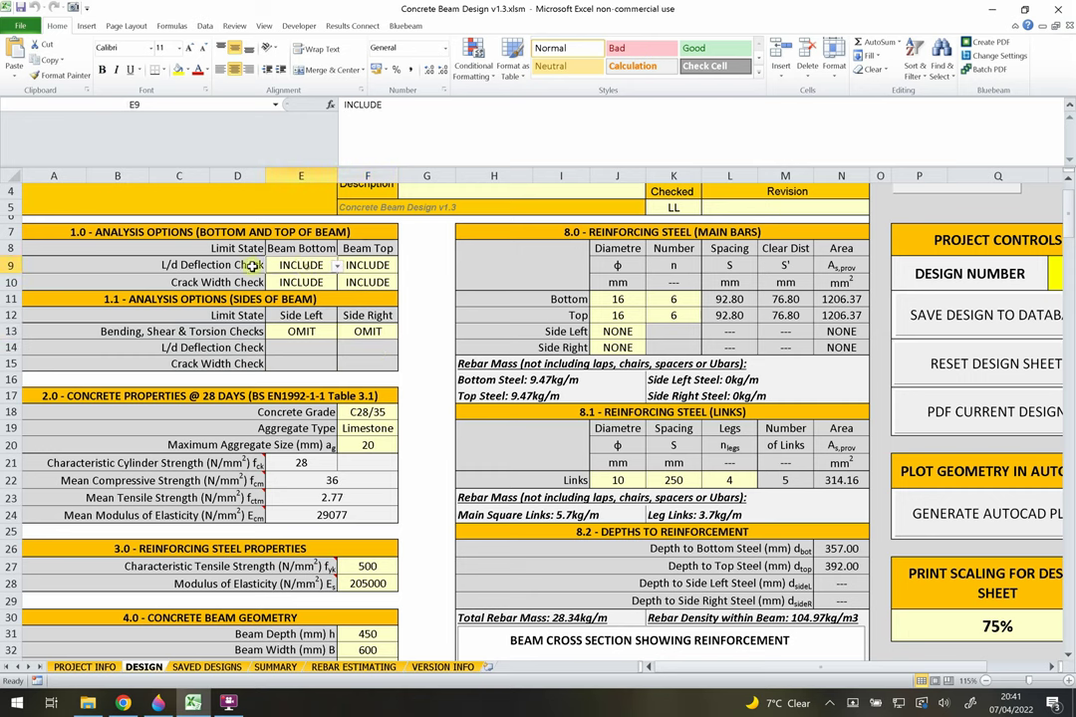
click(230, 259)
drag(229, 261, 374, 283)
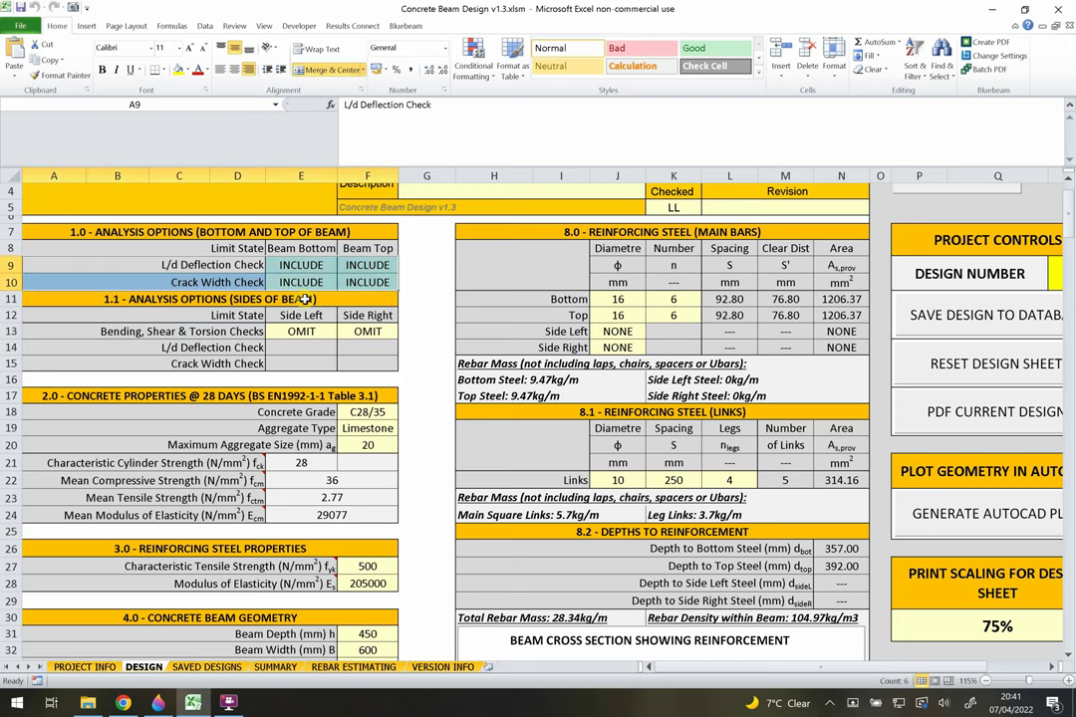
click(299, 263)
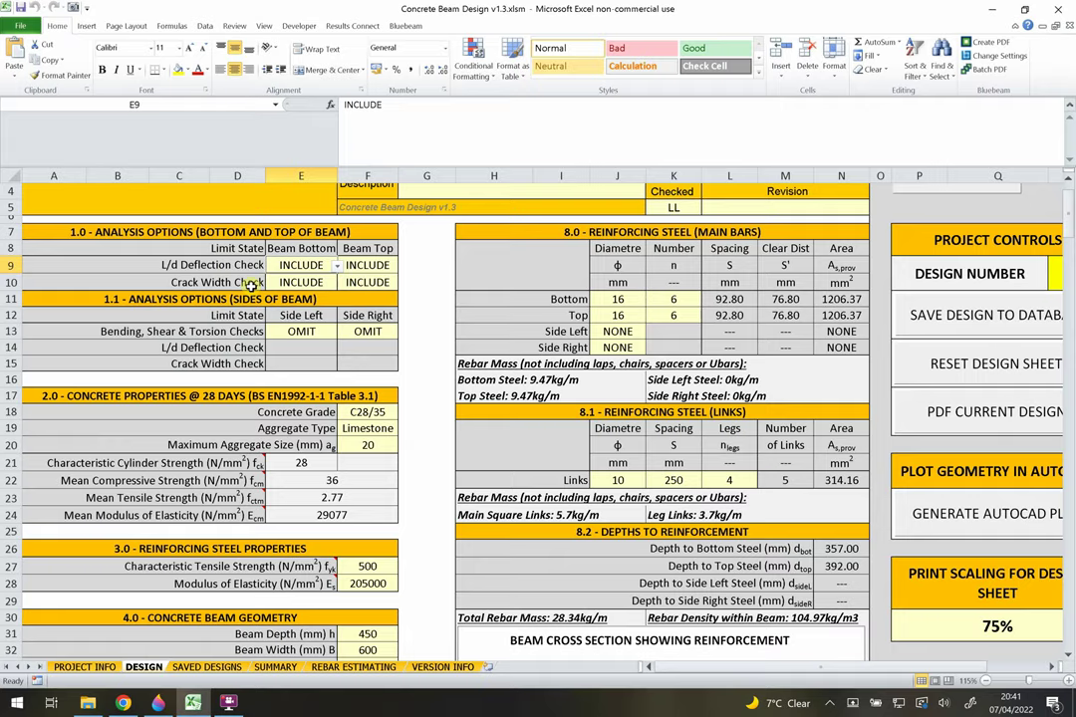
- Set the concrete grade in section 2.0 to MANUAL and select the manual entry cell for the characteristic cylinder strength
scroll(252, 284, down, 2)
scroll(264, 274, down, 1)
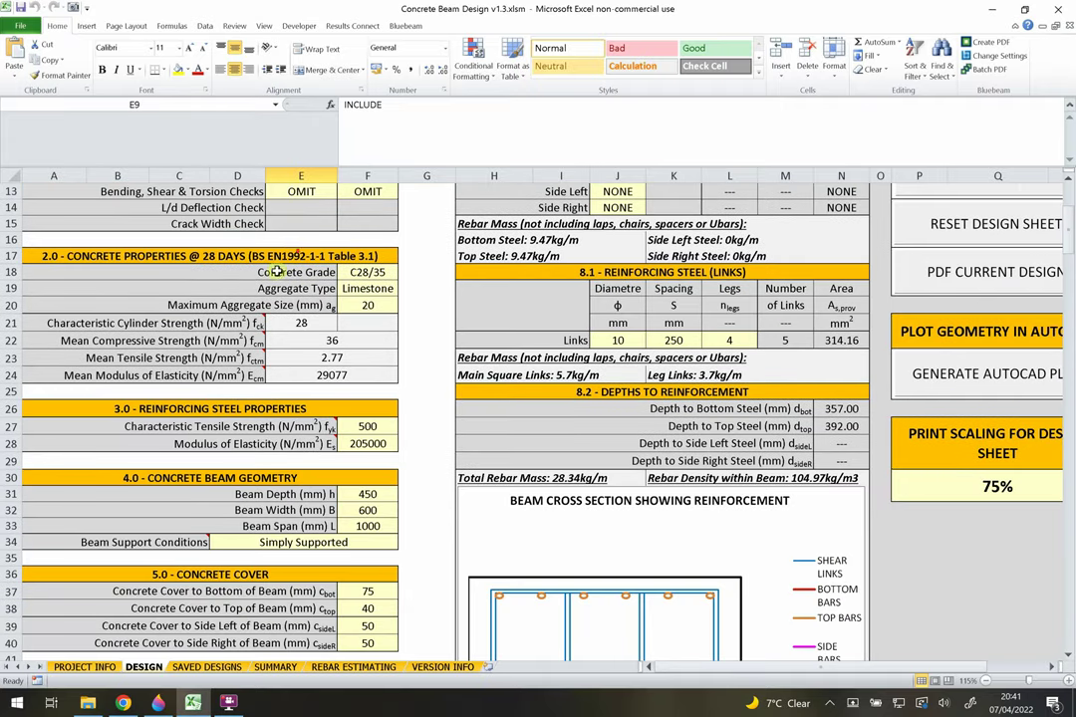
click(169, 257)
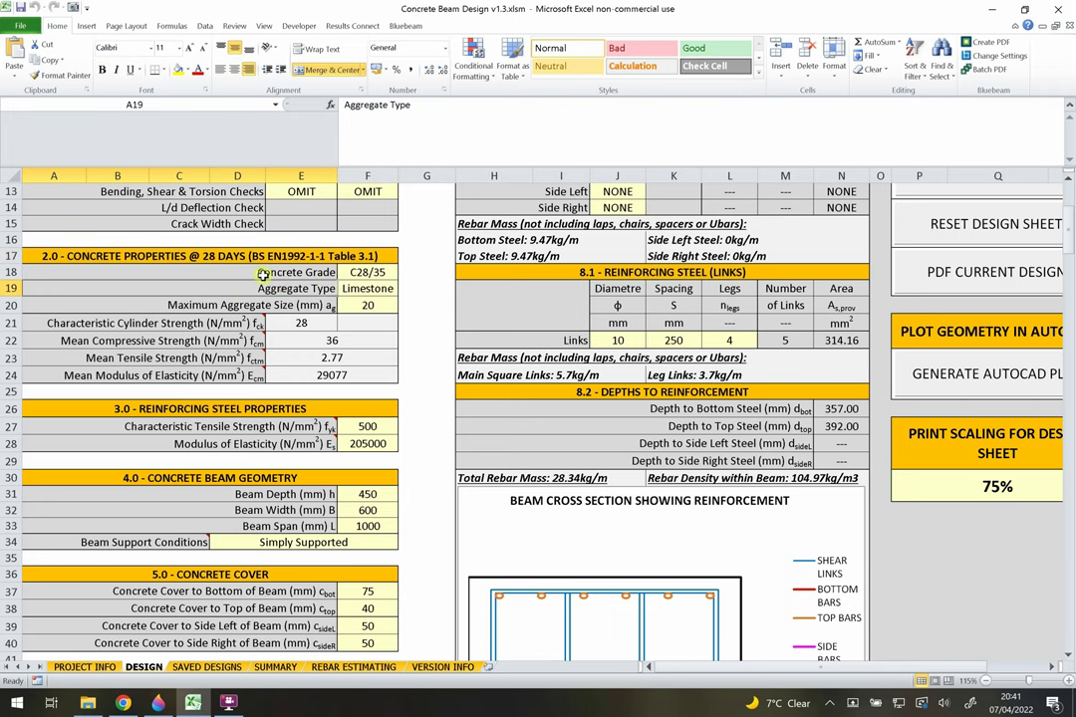
click(327, 272)
click(367, 273)
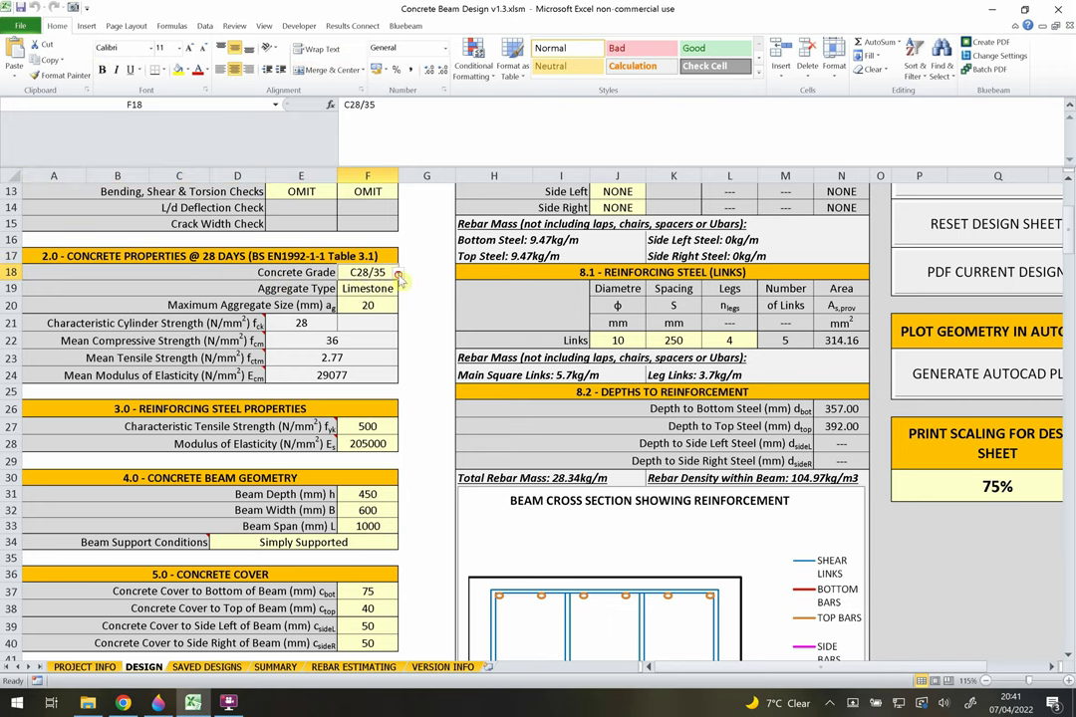
click(397, 272)
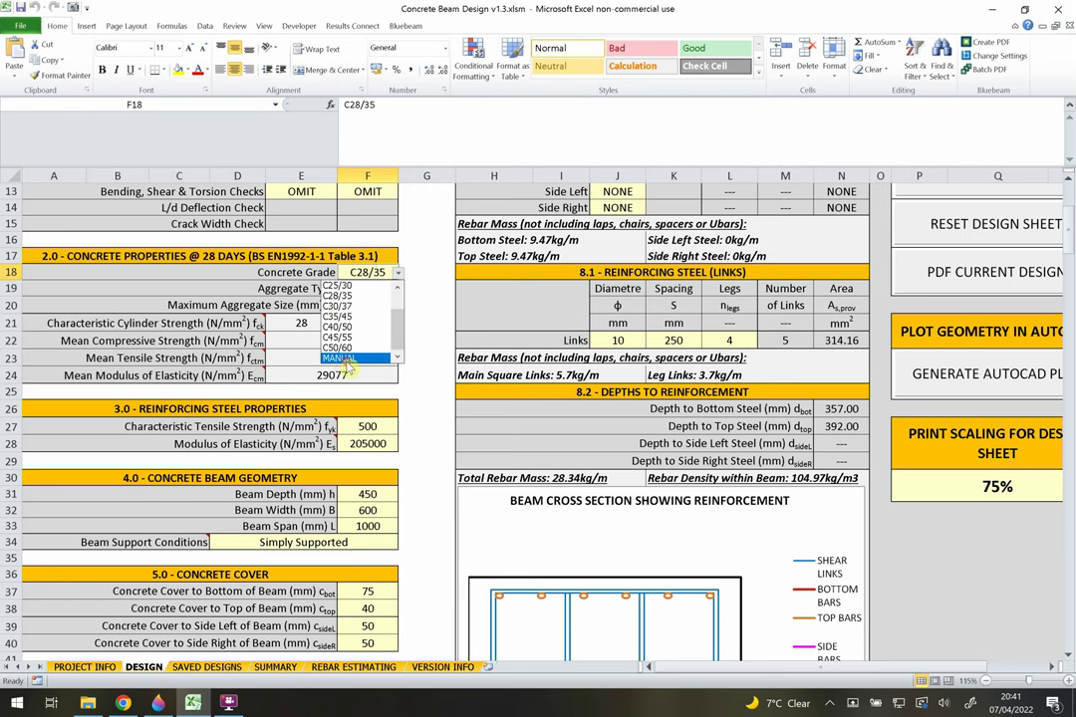
click(344, 357)
click(352, 323)
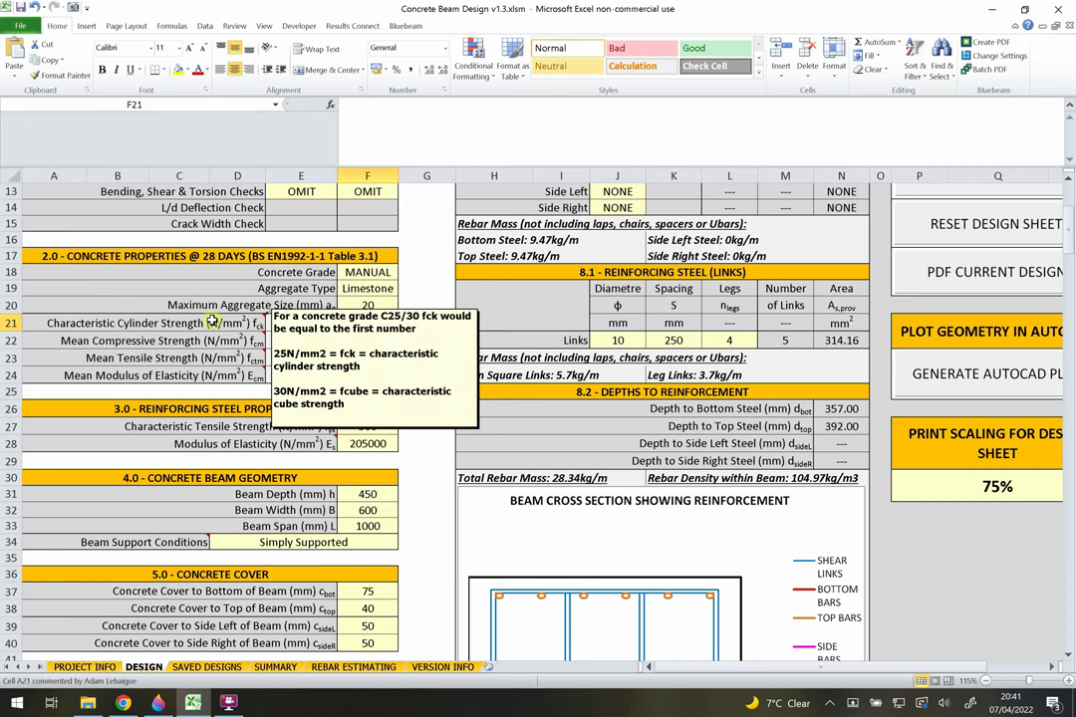
- Set the concrete grade to C28/35
click(370, 272)
click(398, 272)
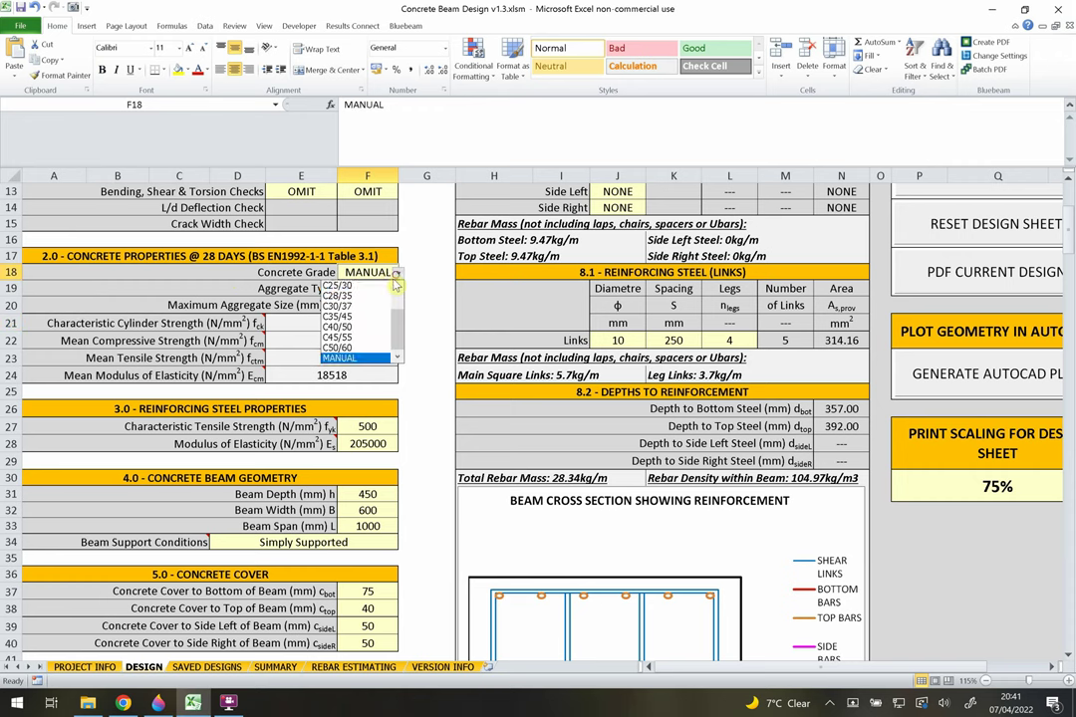
click(336, 296)
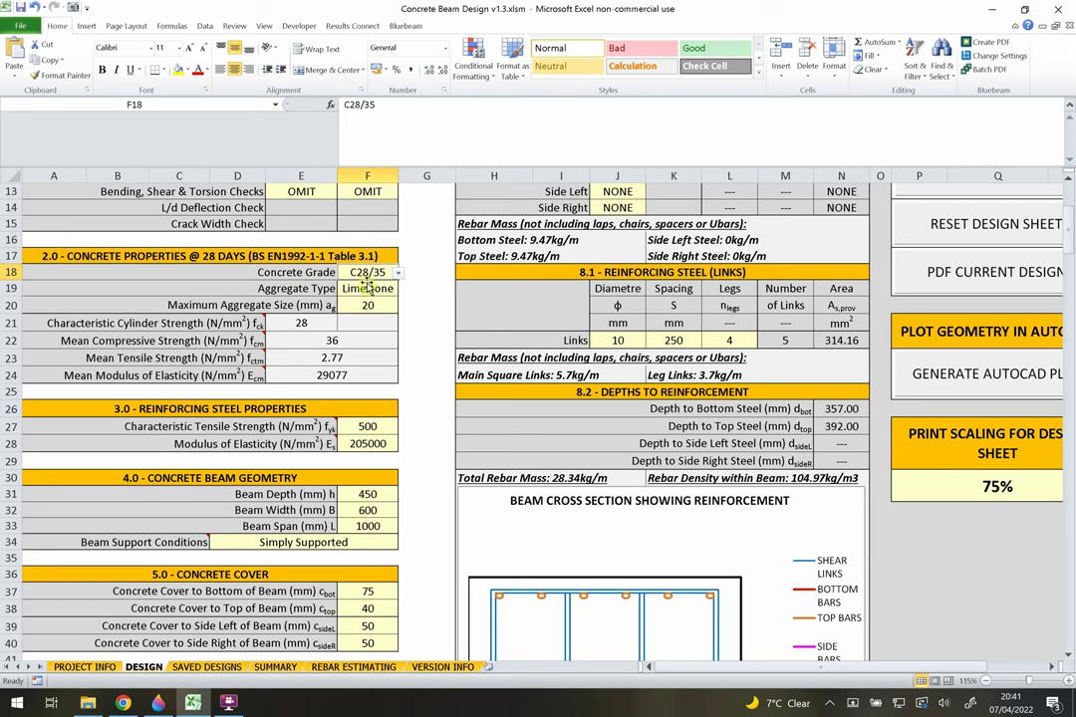
- Inspect the formulas for cylinder strength, mean compressive strength, mean tensile strength and mean modulus of elasticity of the concrete
click(304, 325)
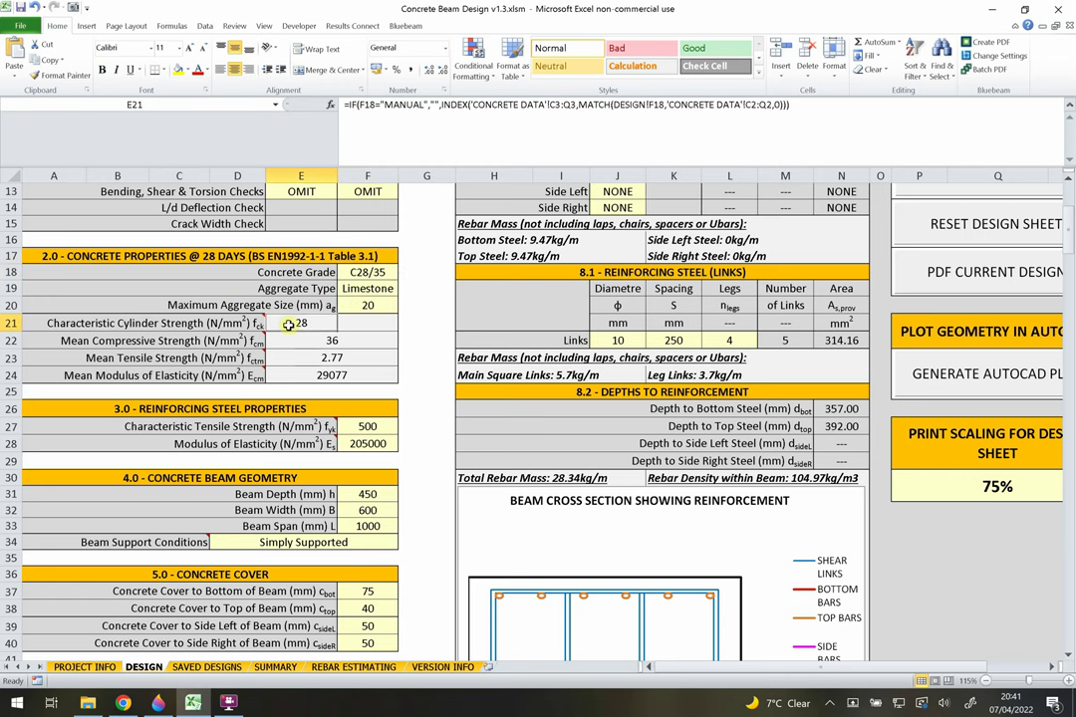
click(308, 346)
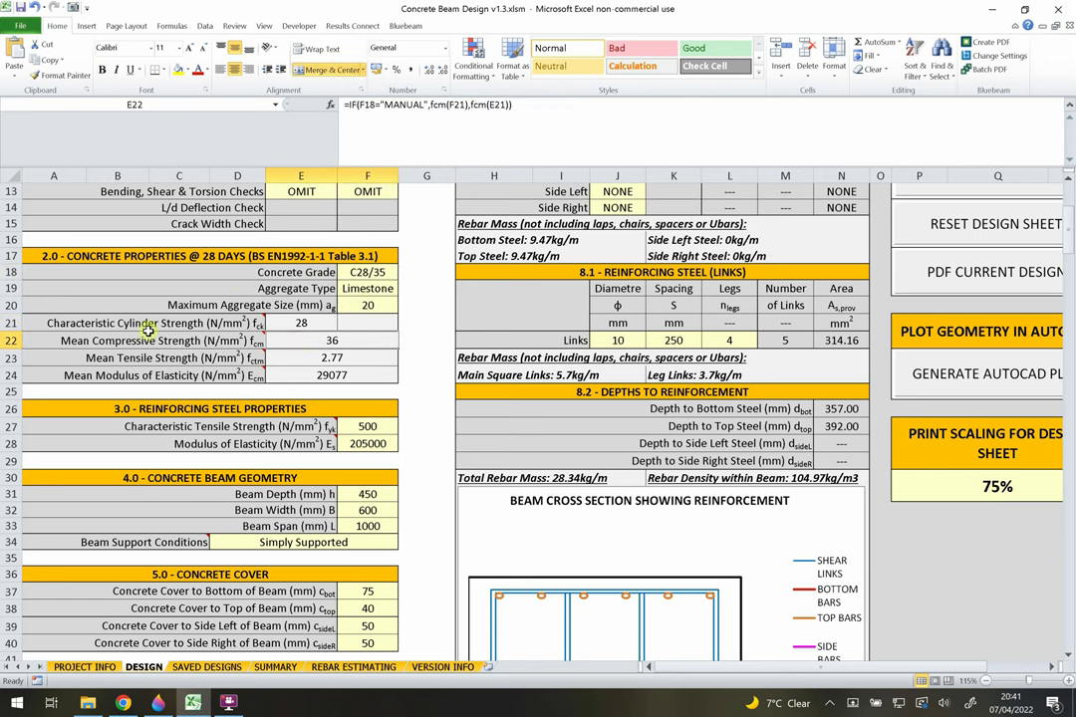
click(308, 351)
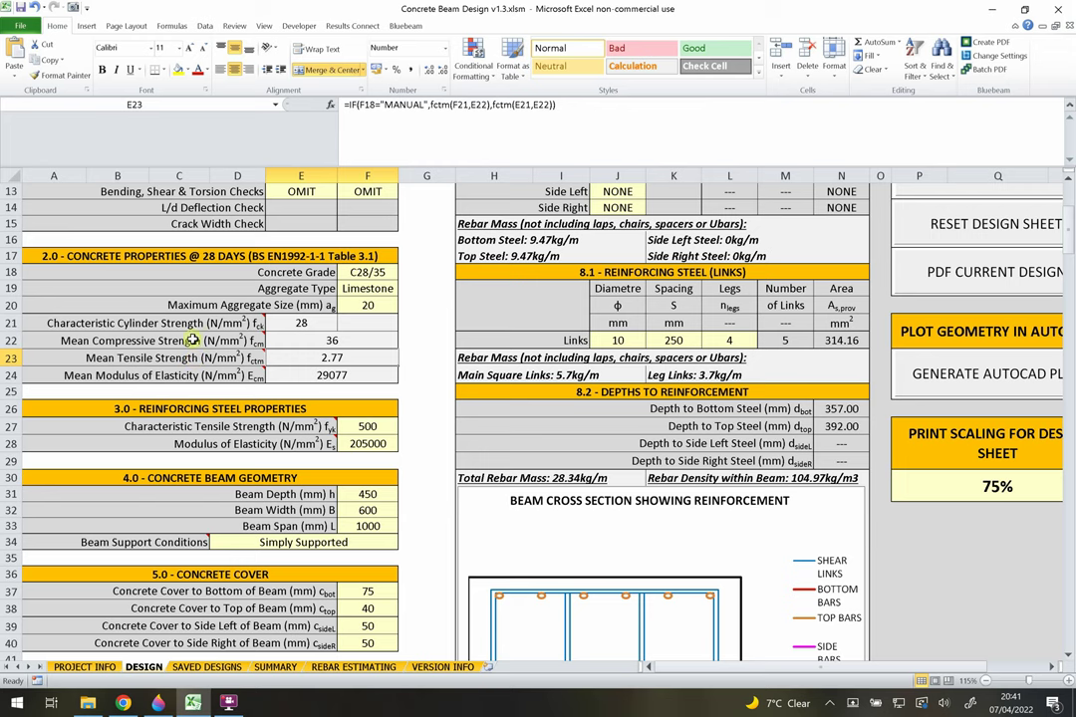
click(335, 376)
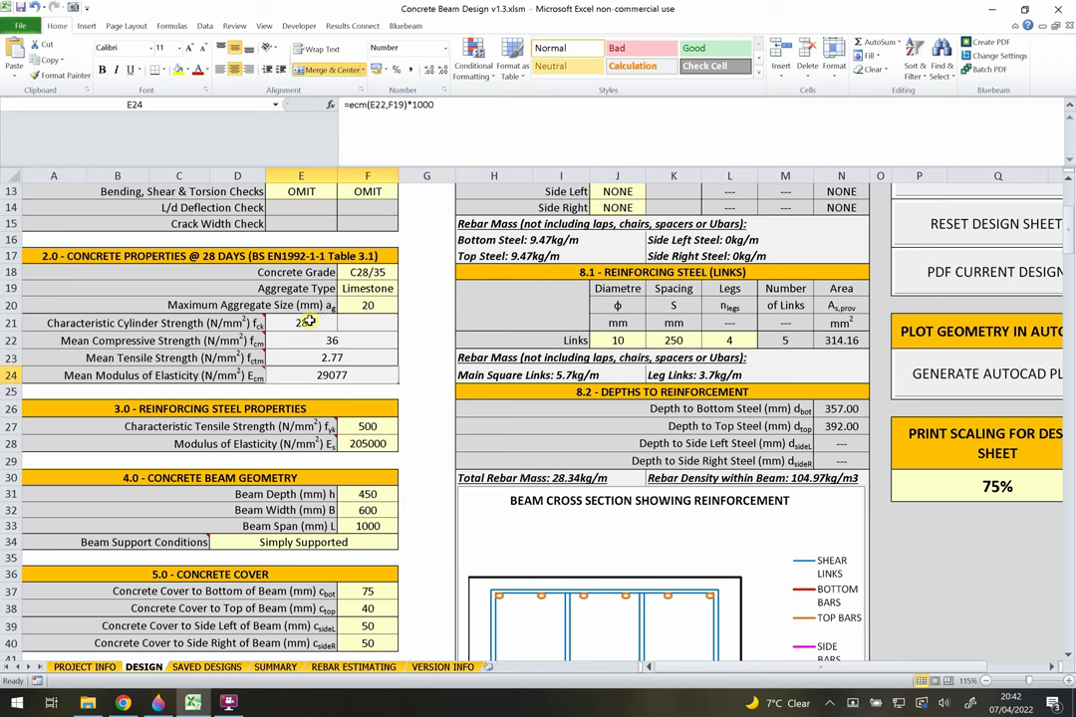
click(261, 272)
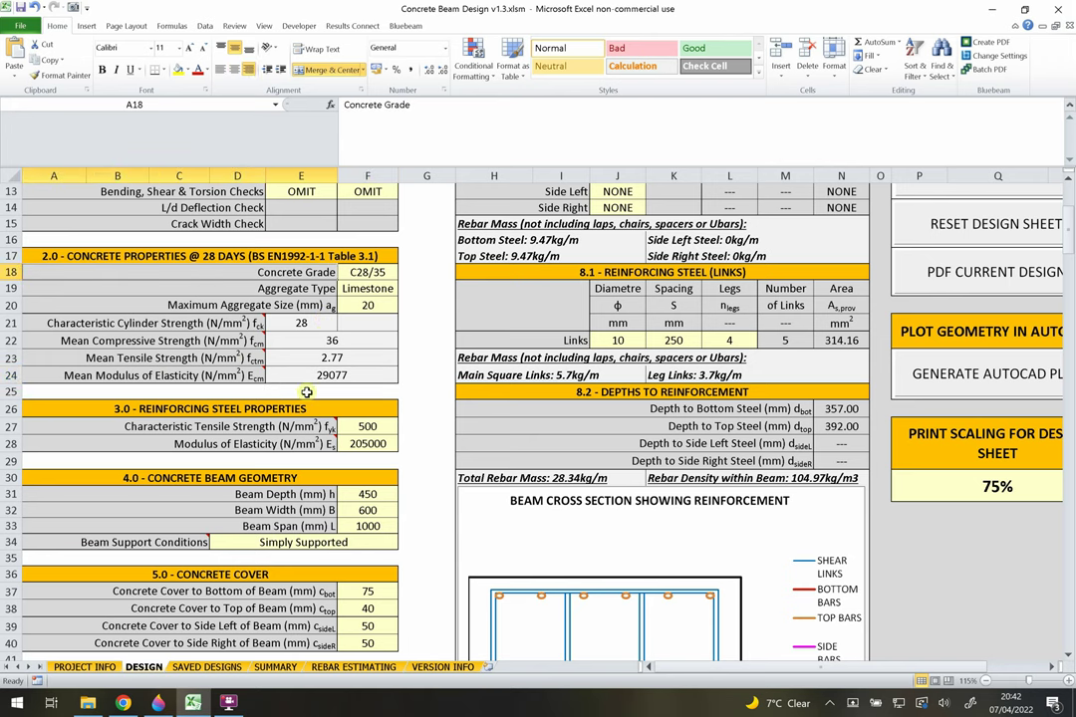
- Set the aggregate type to Quartzite and check the concrete's mean modulus of elasticity
click(304, 288)
click(366, 289)
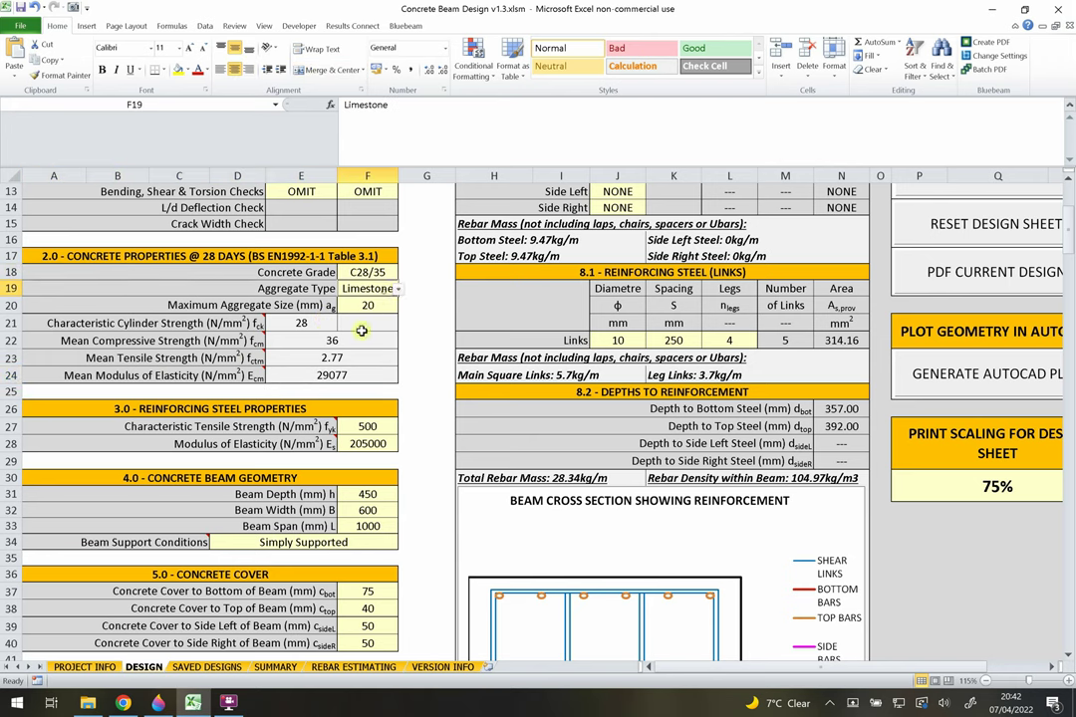
click(399, 289)
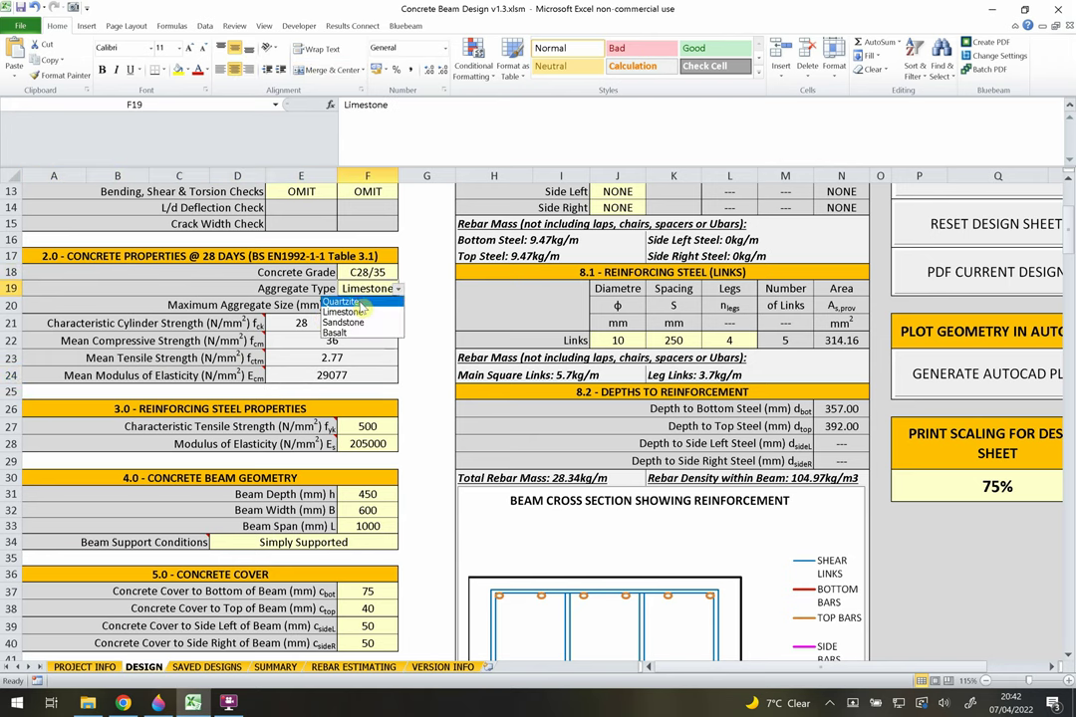
click(354, 312)
click(329, 374)
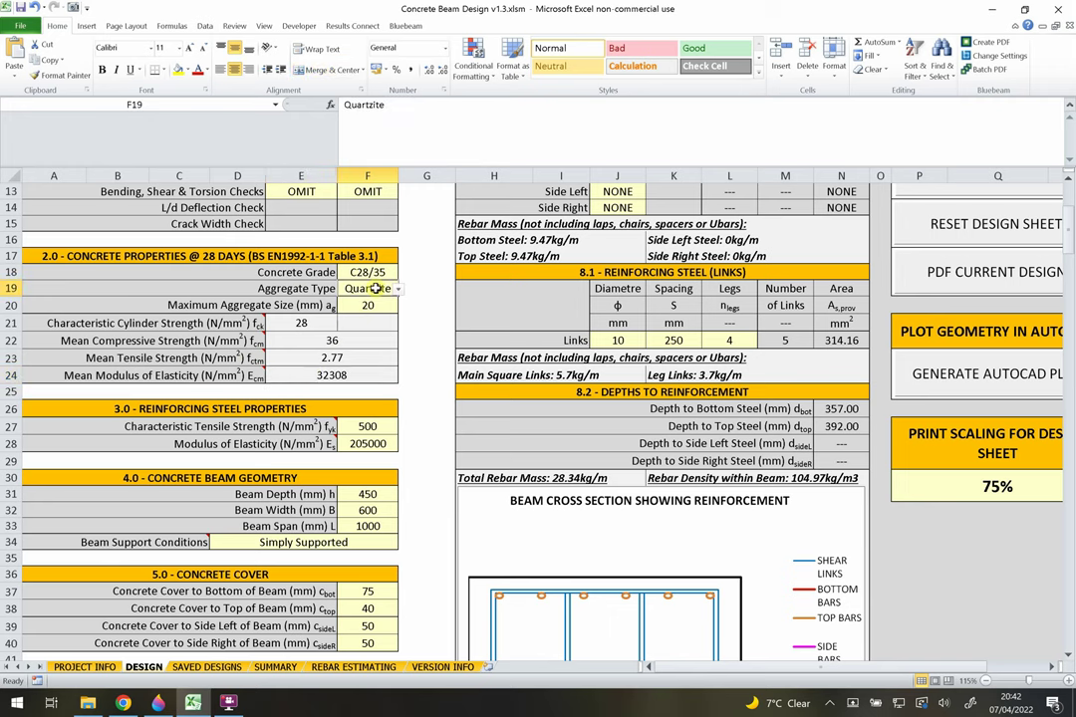
mouse_move(157, 370)
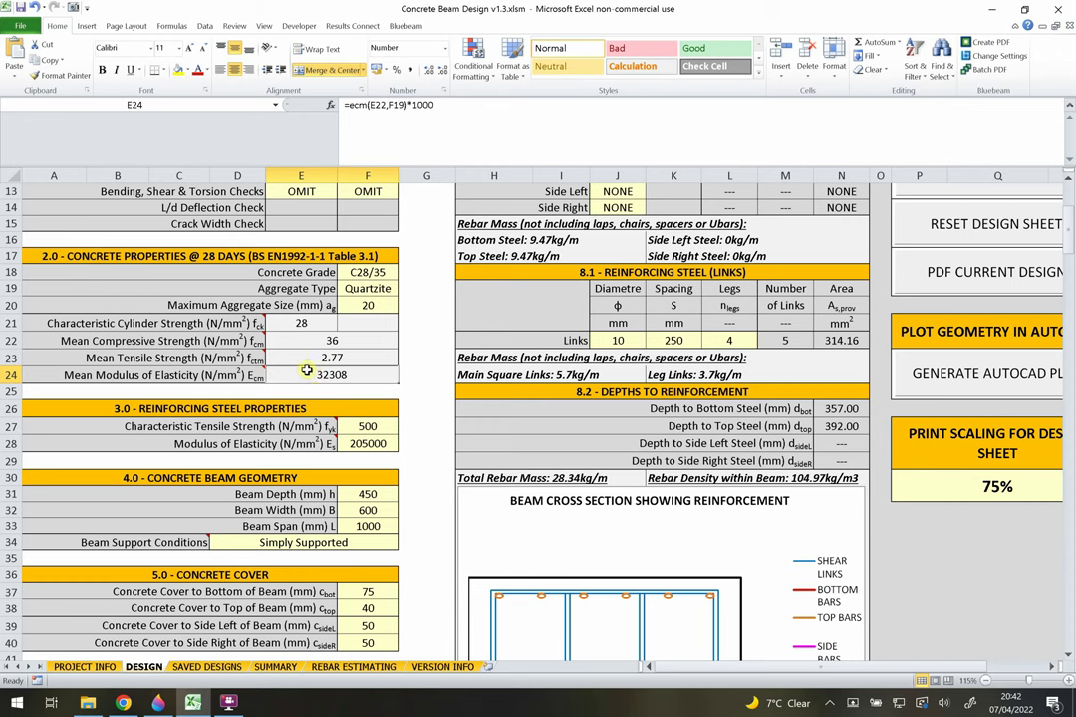
- Set the aggregate type to Limestone and check the concrete's mean modulus of elasticity
click(370, 305)
click(381, 289)
click(398, 289)
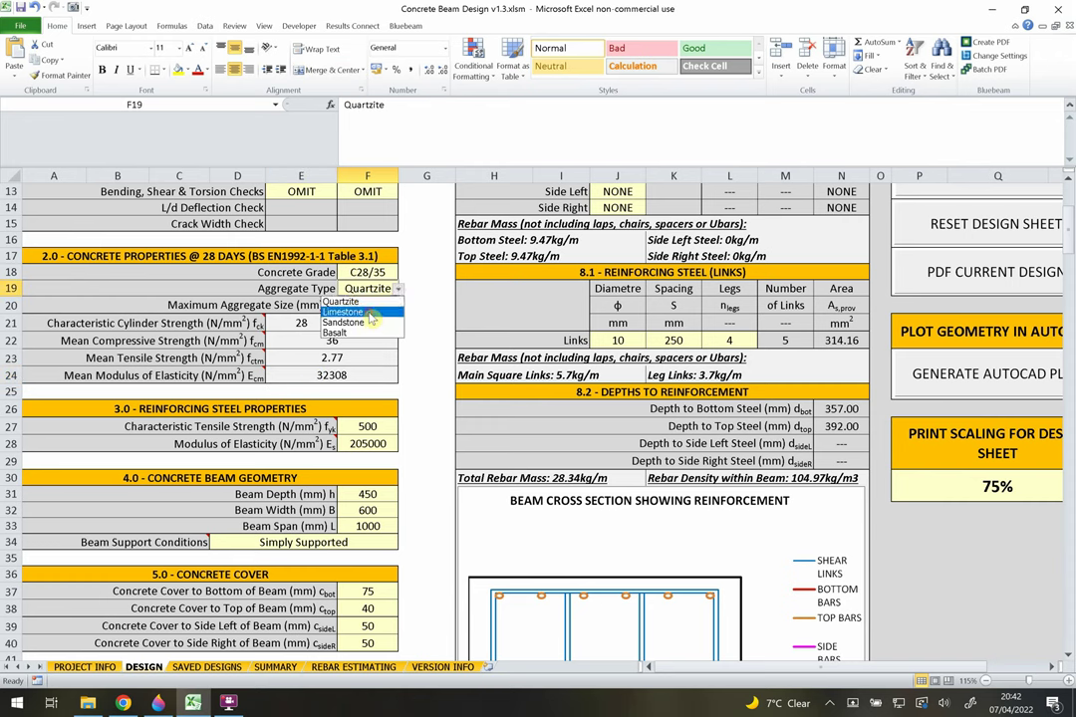
click(361, 321)
click(317, 376)
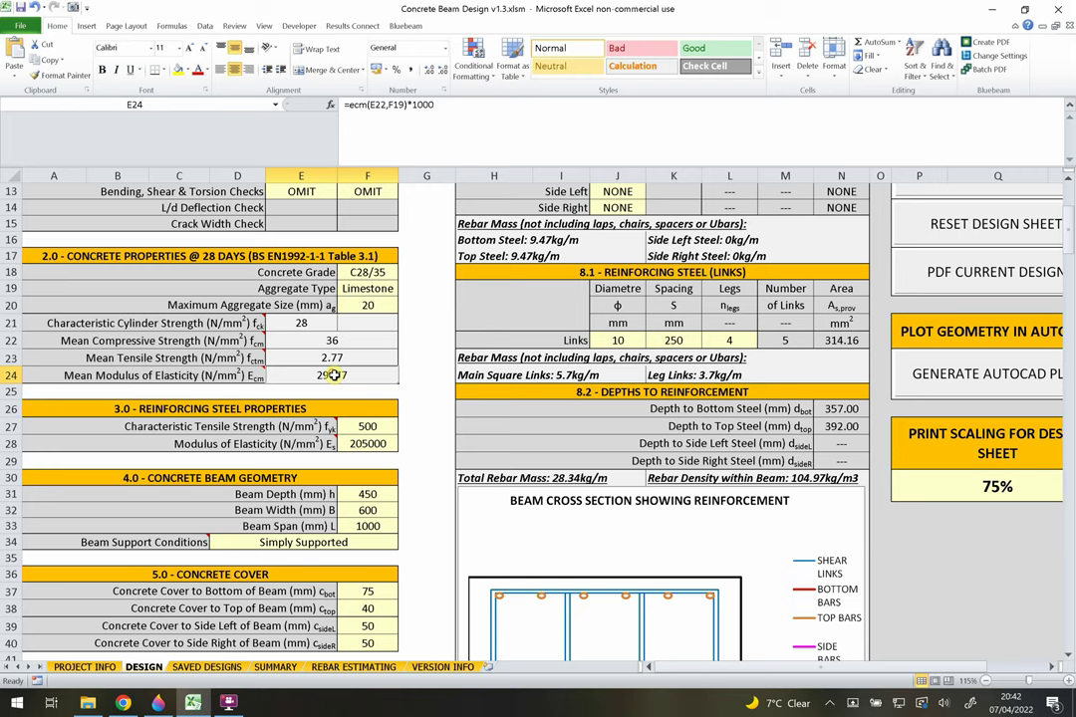
- Read the notes attached to the concrete strength properties and inspect the maximum aggregate size input
click(243, 374)
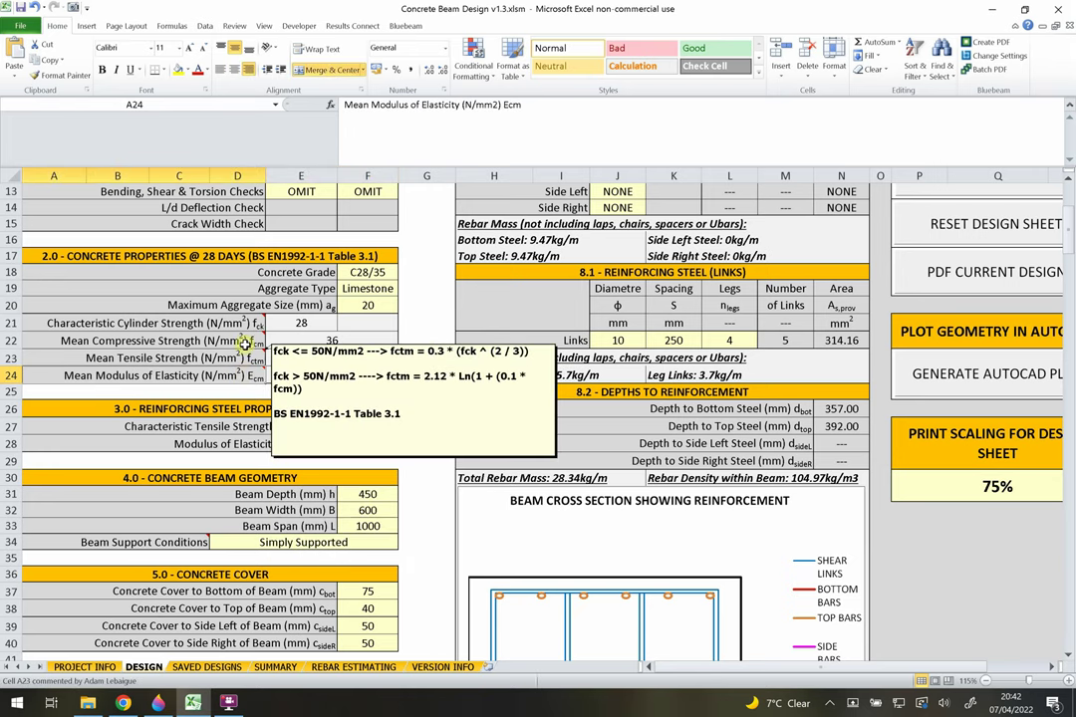
mouse_move(243, 327)
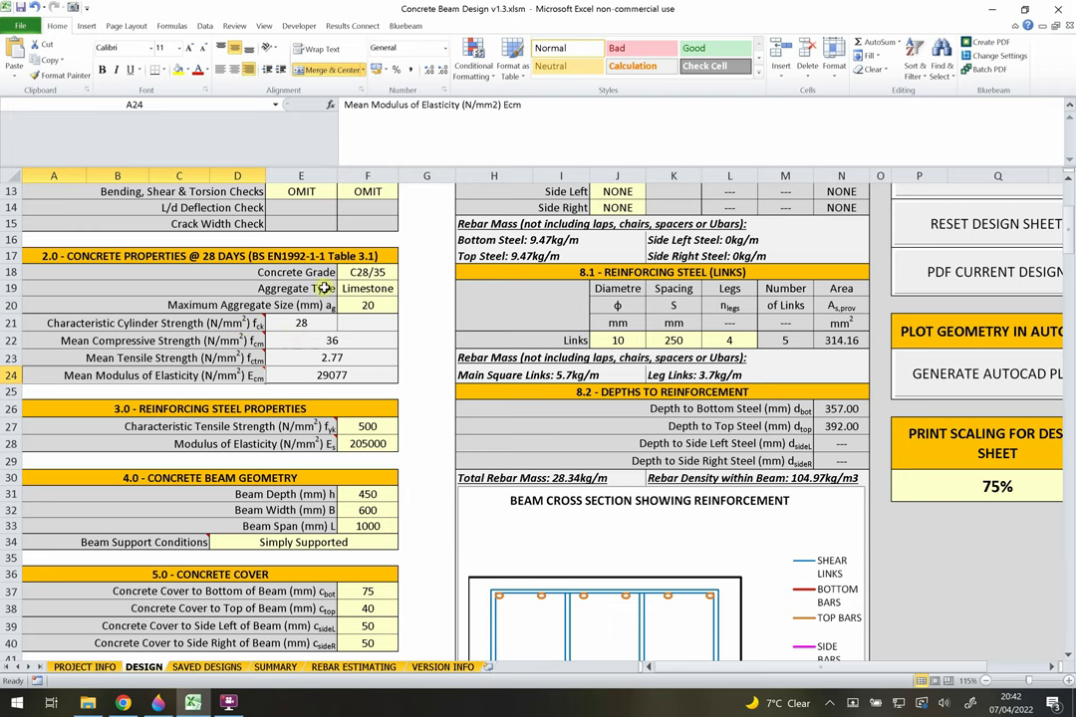
click(297, 304)
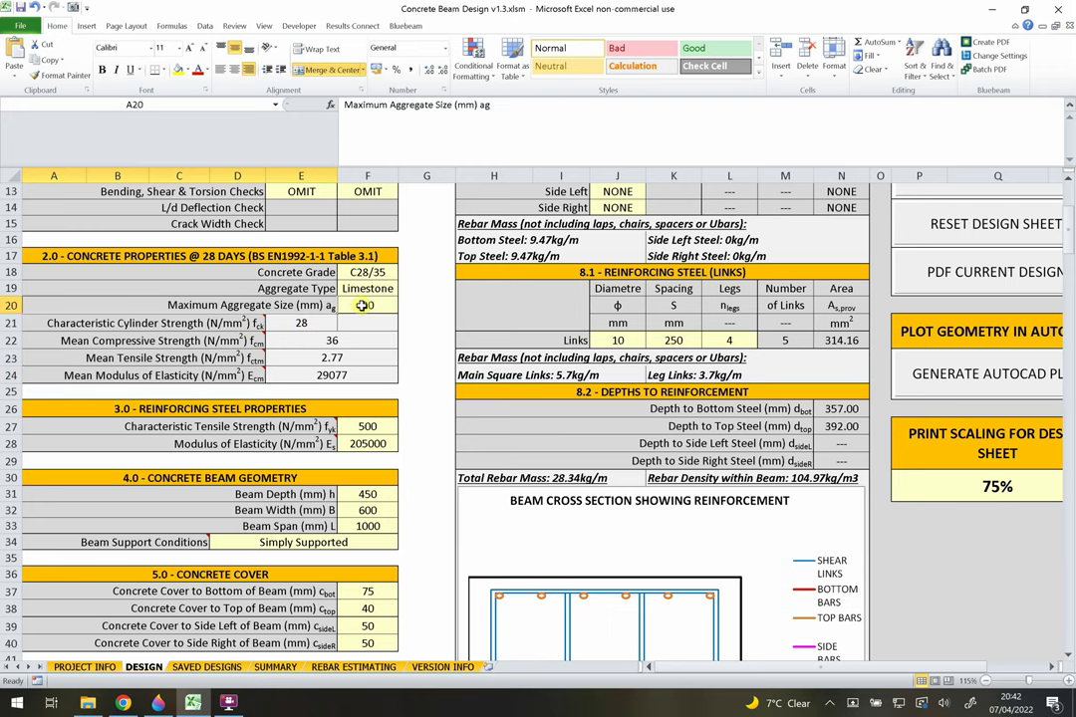
click(363, 305)
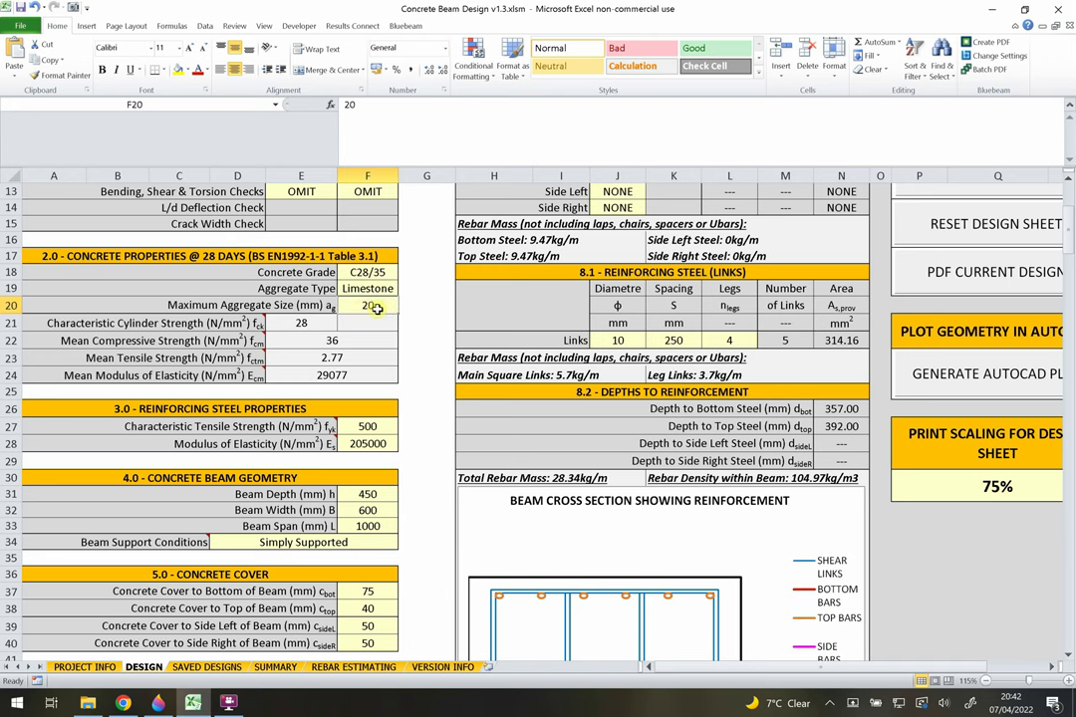
- Examine section 3.0, the reinforcing steel's characteristic tensile strength and modulus of elasticity, including the attached note on permitted strength values
scroll(378, 304, down, 1)
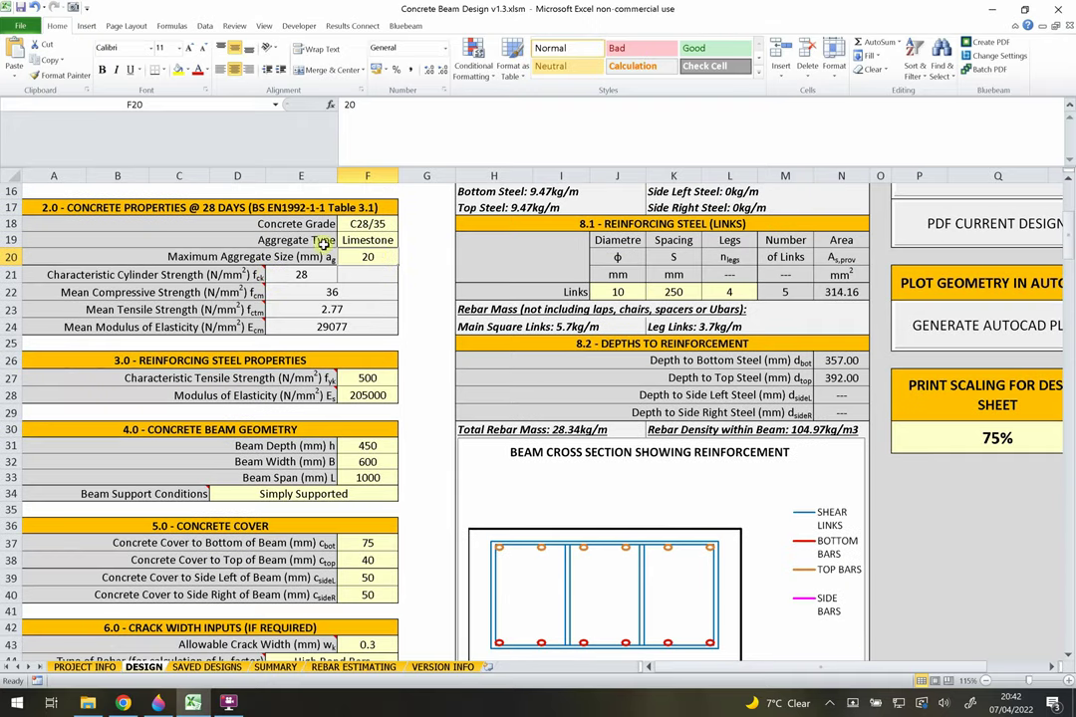
scroll(329, 269, down, 1)
scroll(299, 304, down, 1)
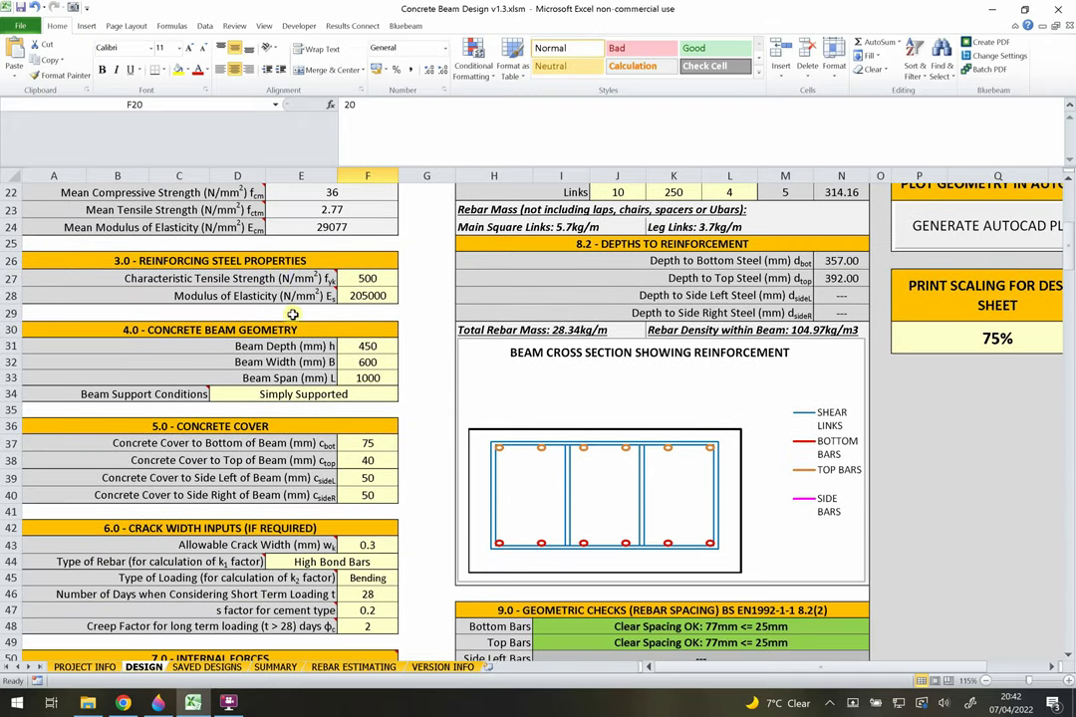
click(242, 261)
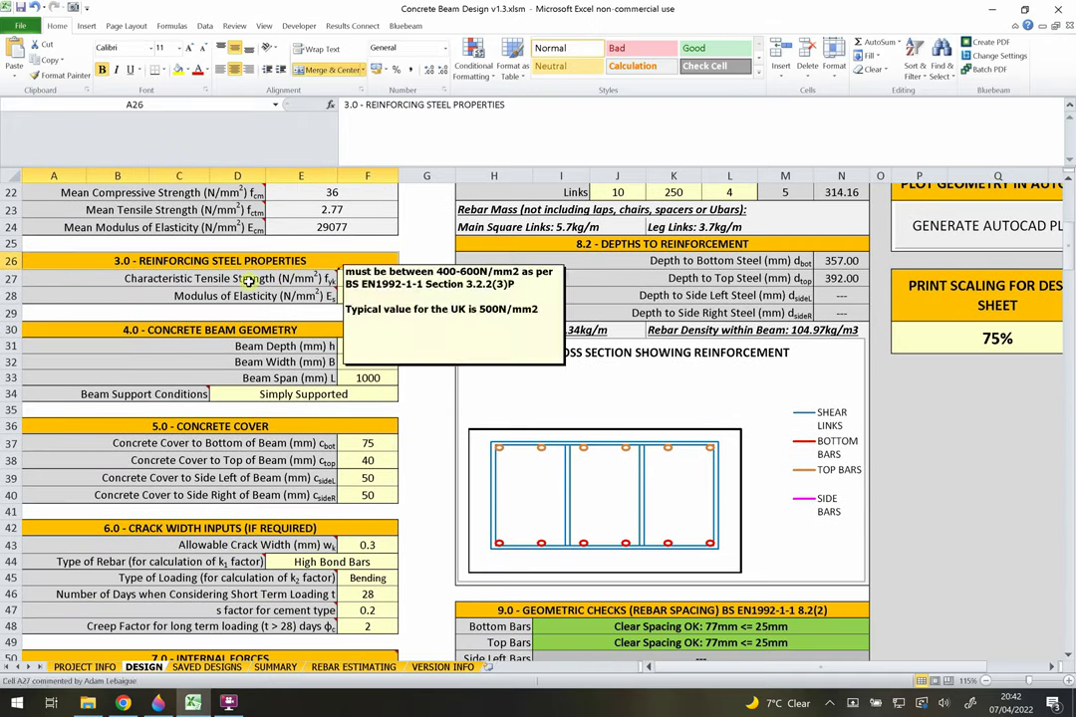
click(249, 280)
click(229, 296)
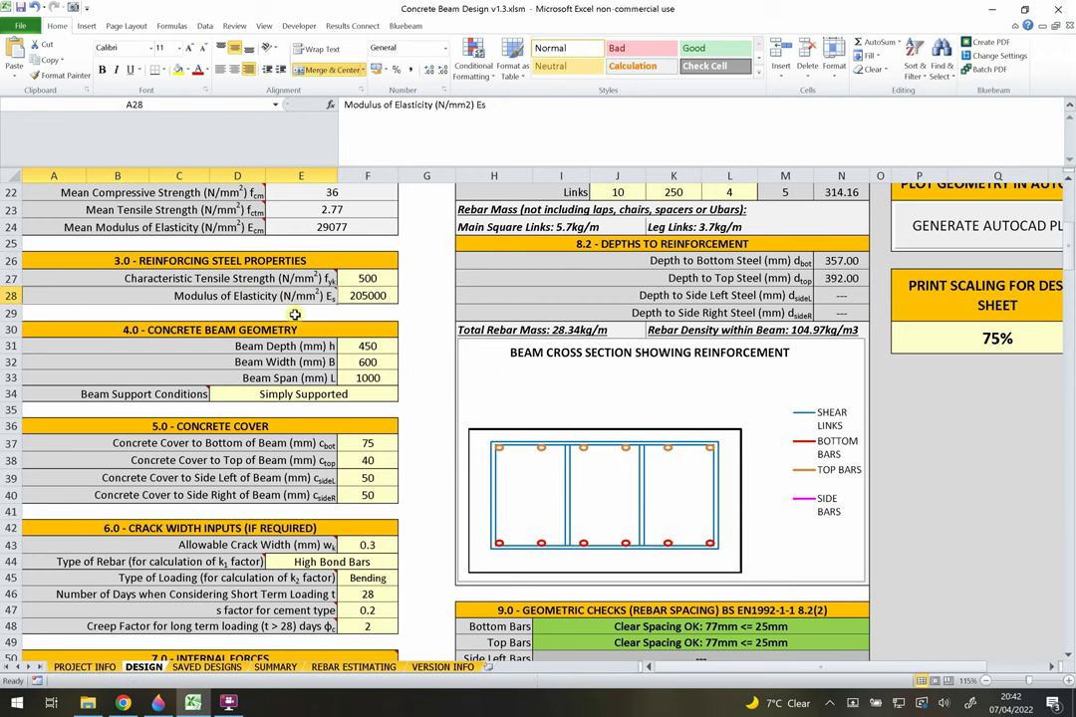
click(386, 279)
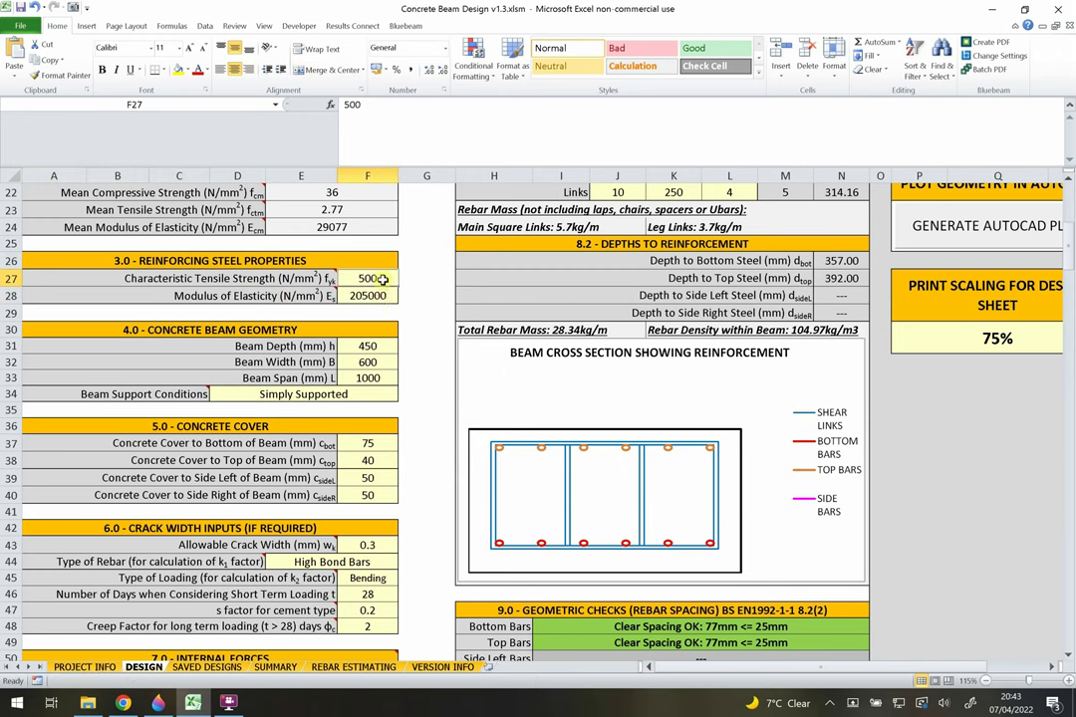
drag(382, 289, 381, 301)
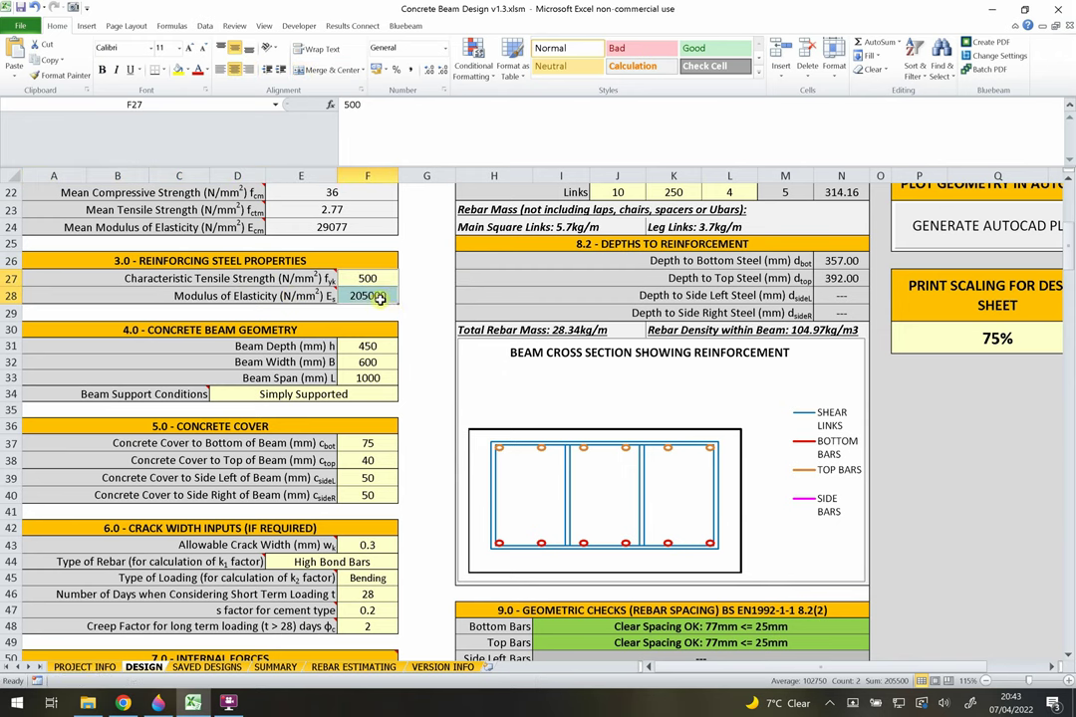
click(420, 298)
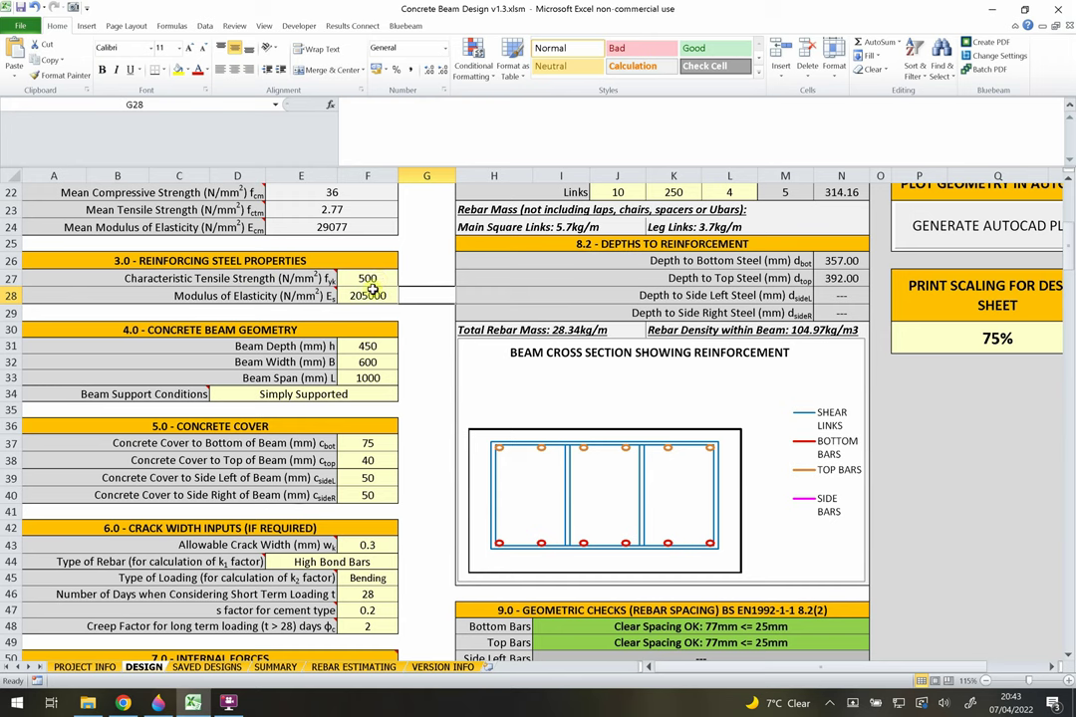
click(372, 281)
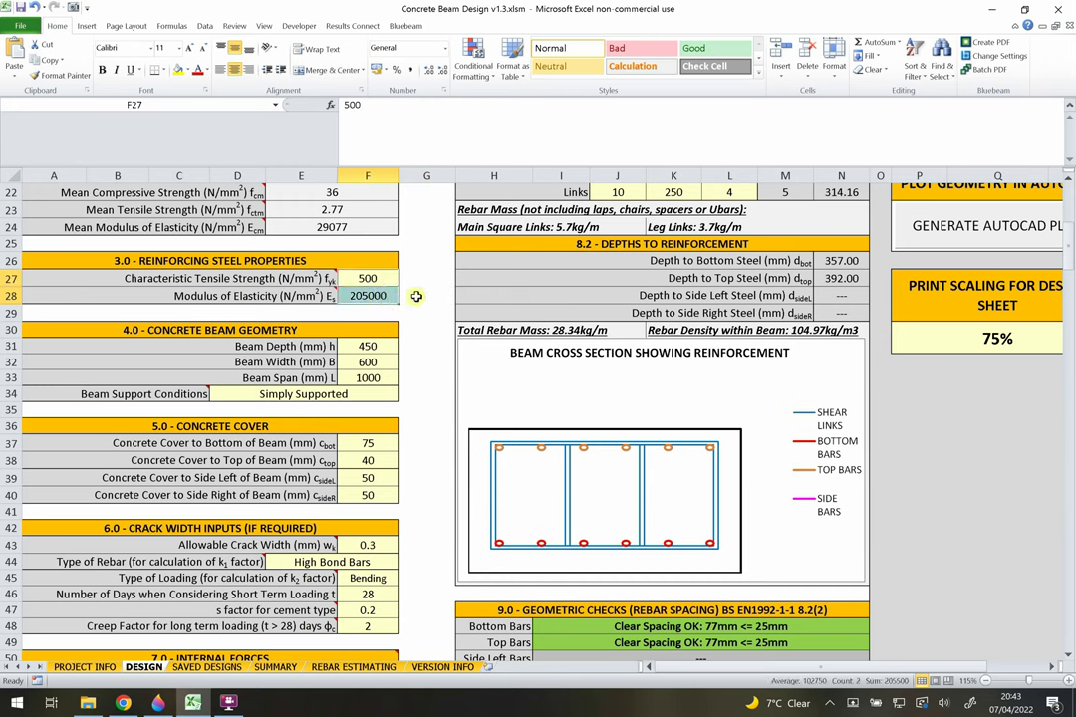
- Review the reinforcing steel values and the section 4.0 beam depth, width, span and support condition inputs
click(418, 296)
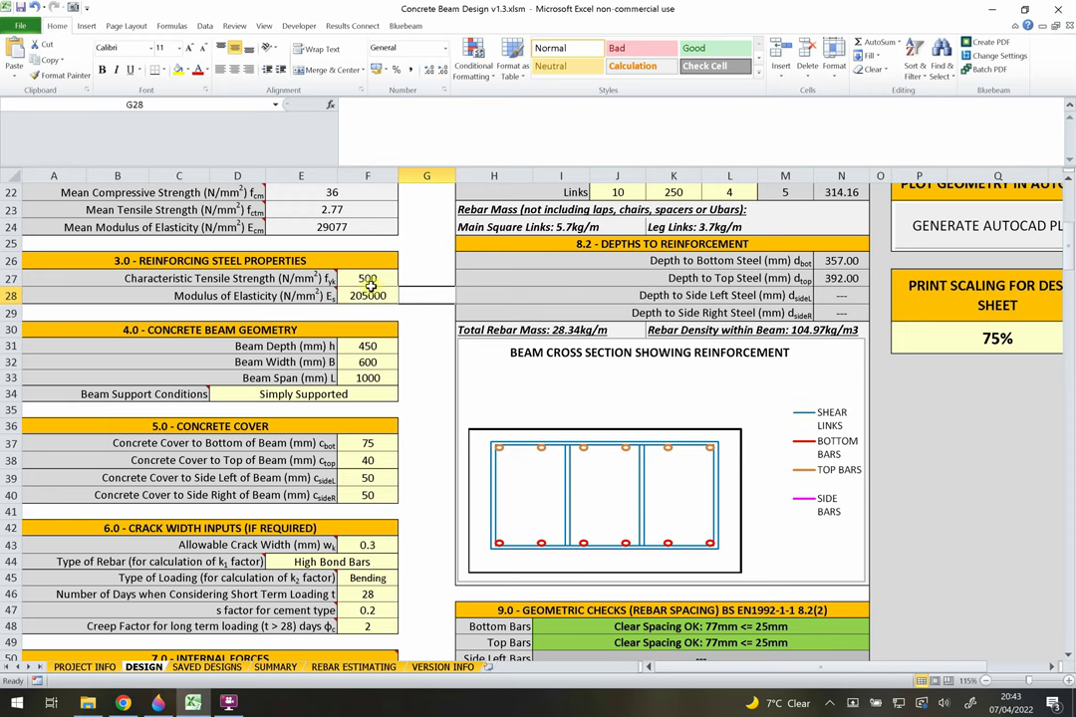
drag(369, 281, 369, 296)
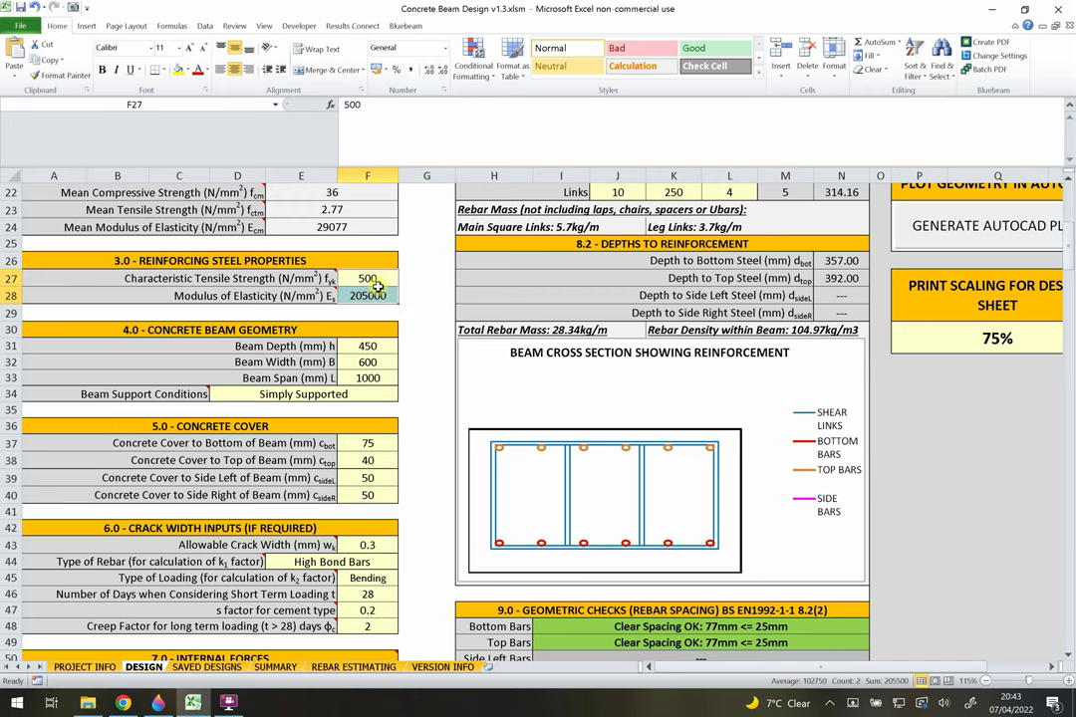
scroll(384, 281, down, 1)
click(175, 277)
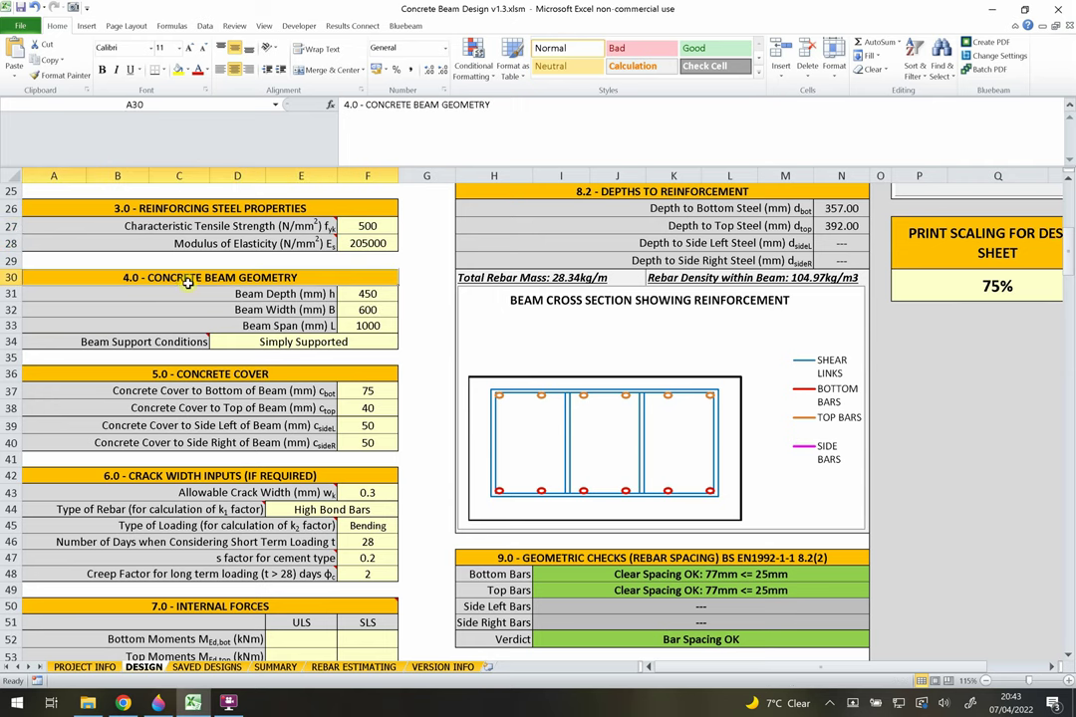
click(312, 296)
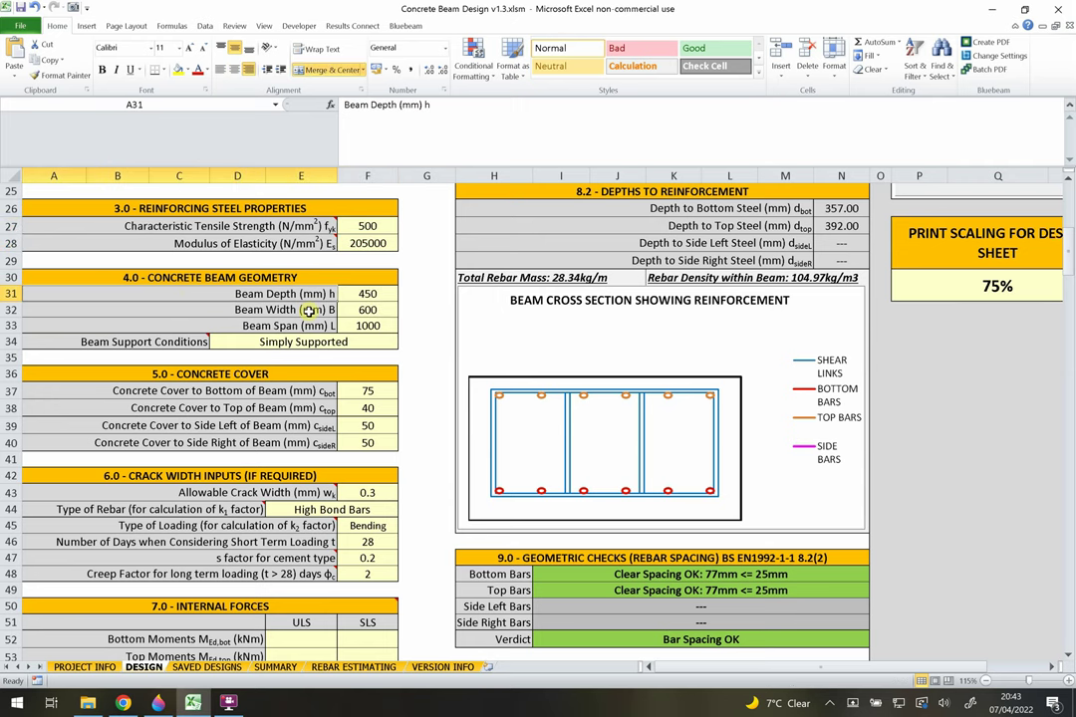
click(311, 310)
click(302, 327)
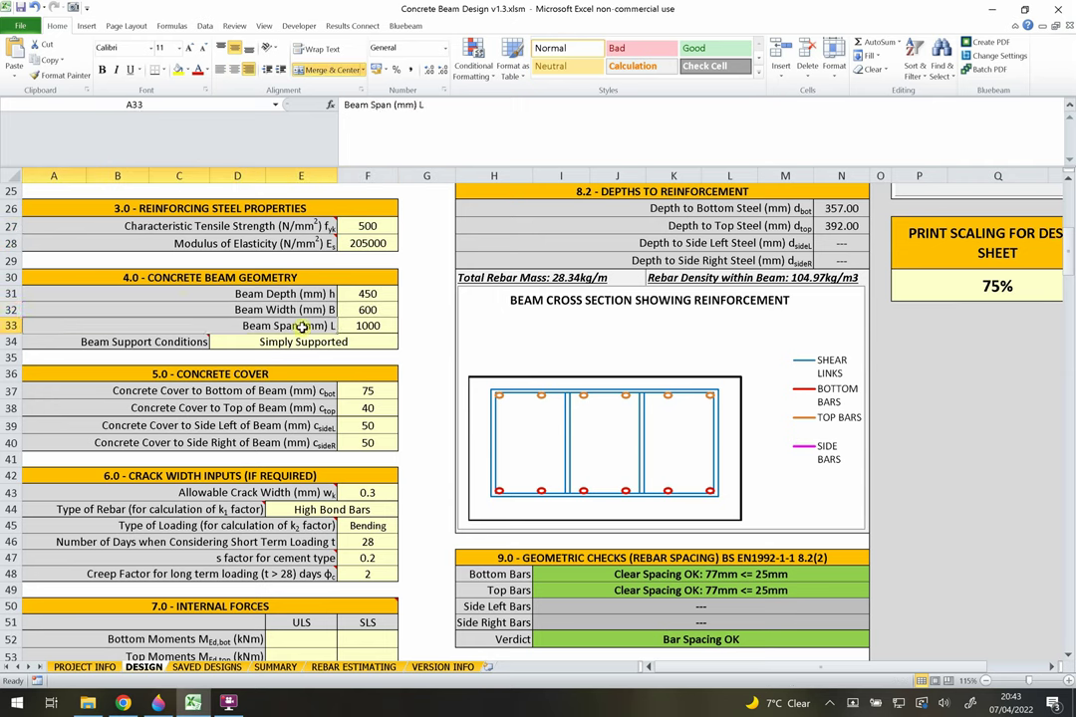
click(140, 342)
click(304, 296)
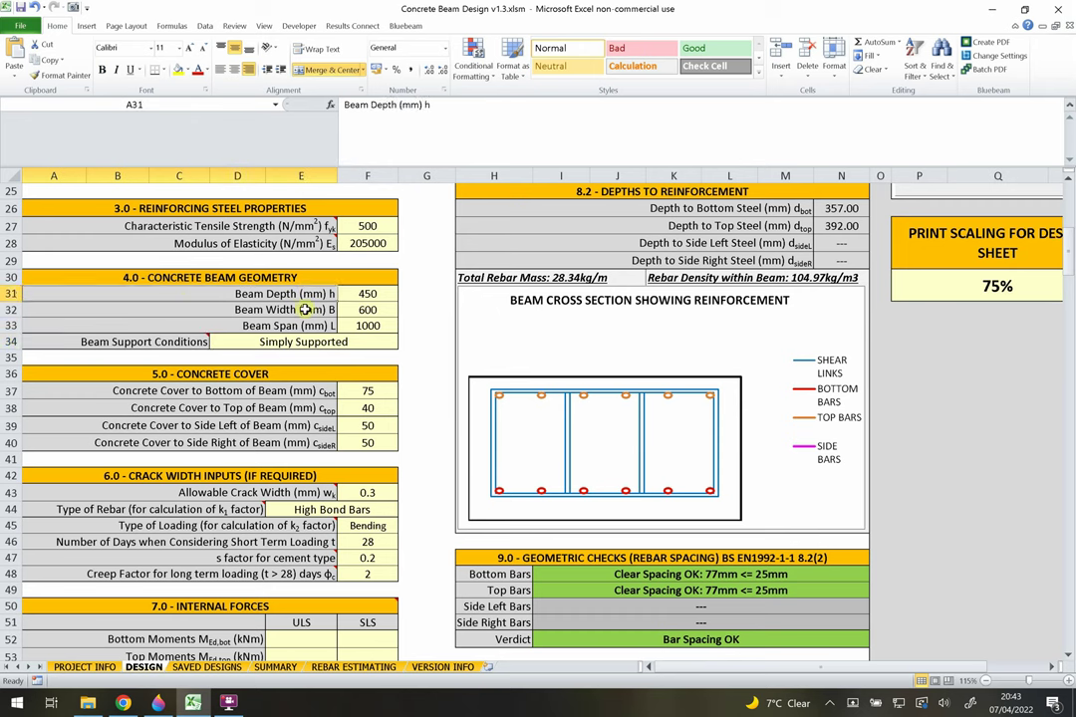
click(308, 310)
- Try a beam depth of 600 mm, check the cross-section drawing, and restore the depth to 450 mm
click(351, 296)
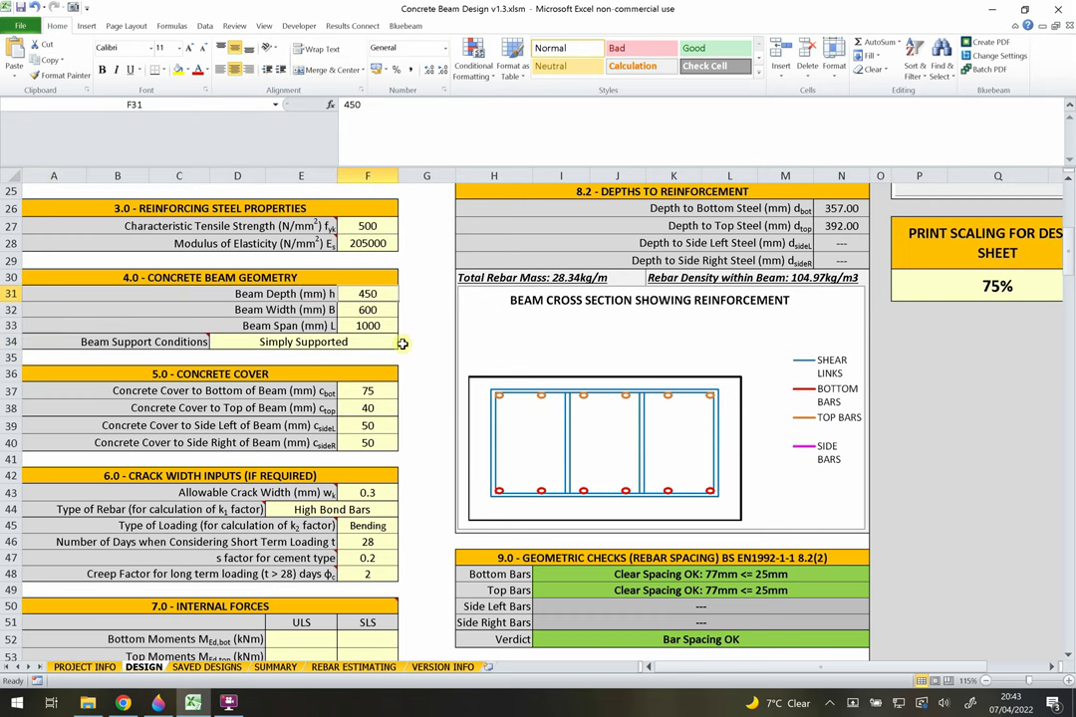
text(600)
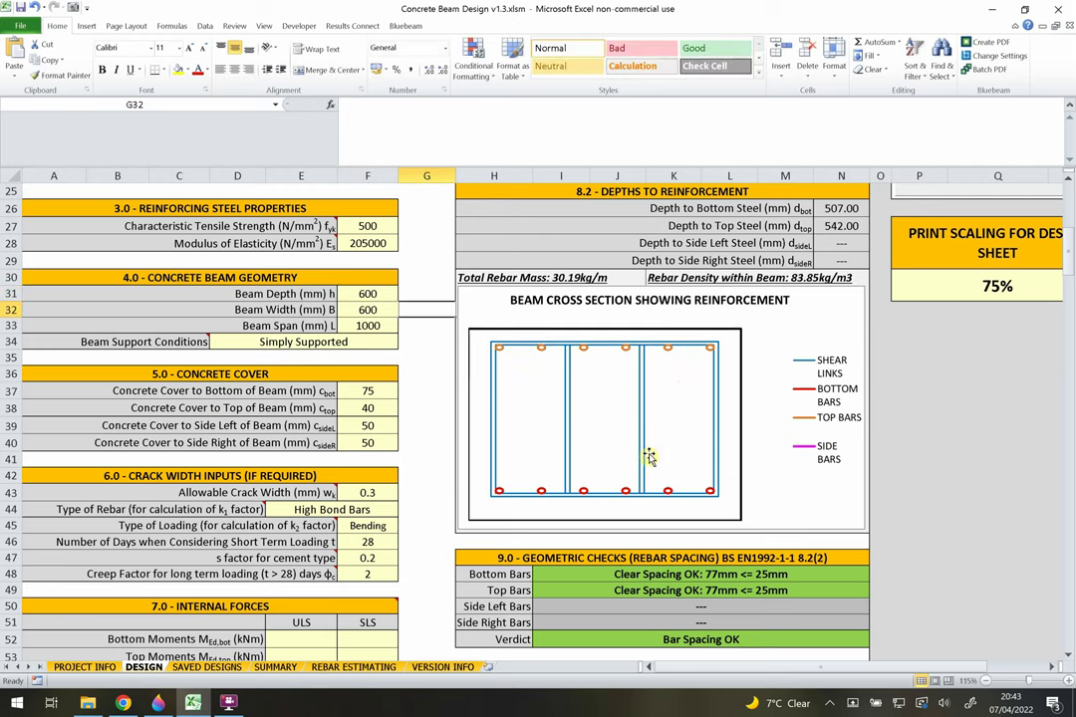
text(450)
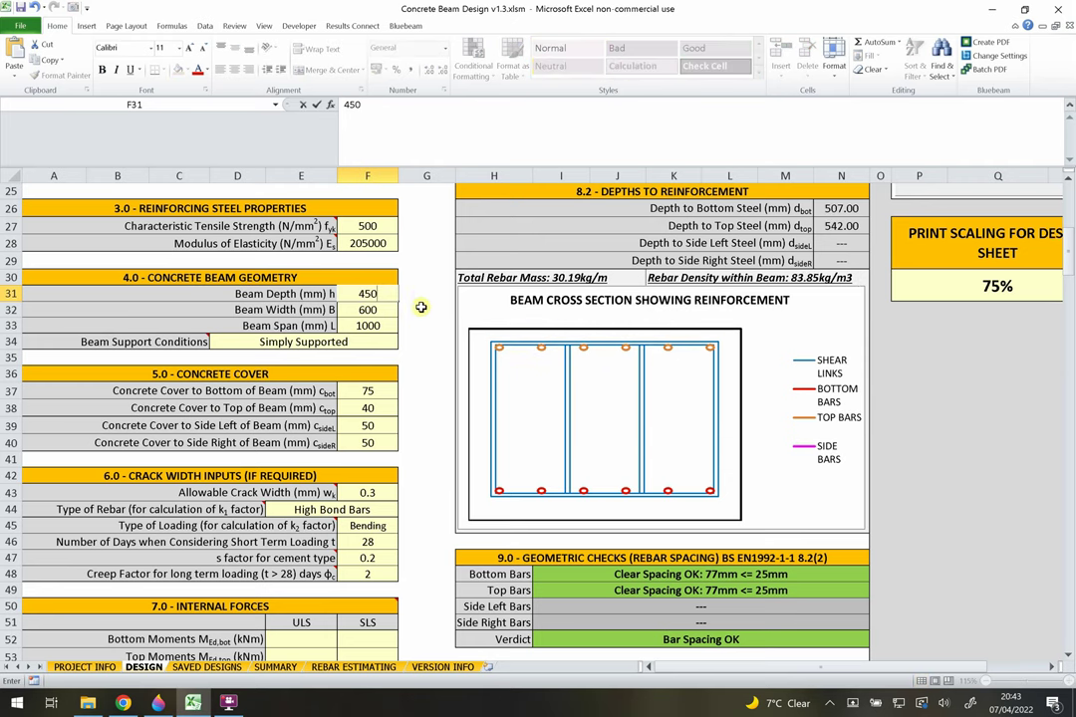
key(Tab)
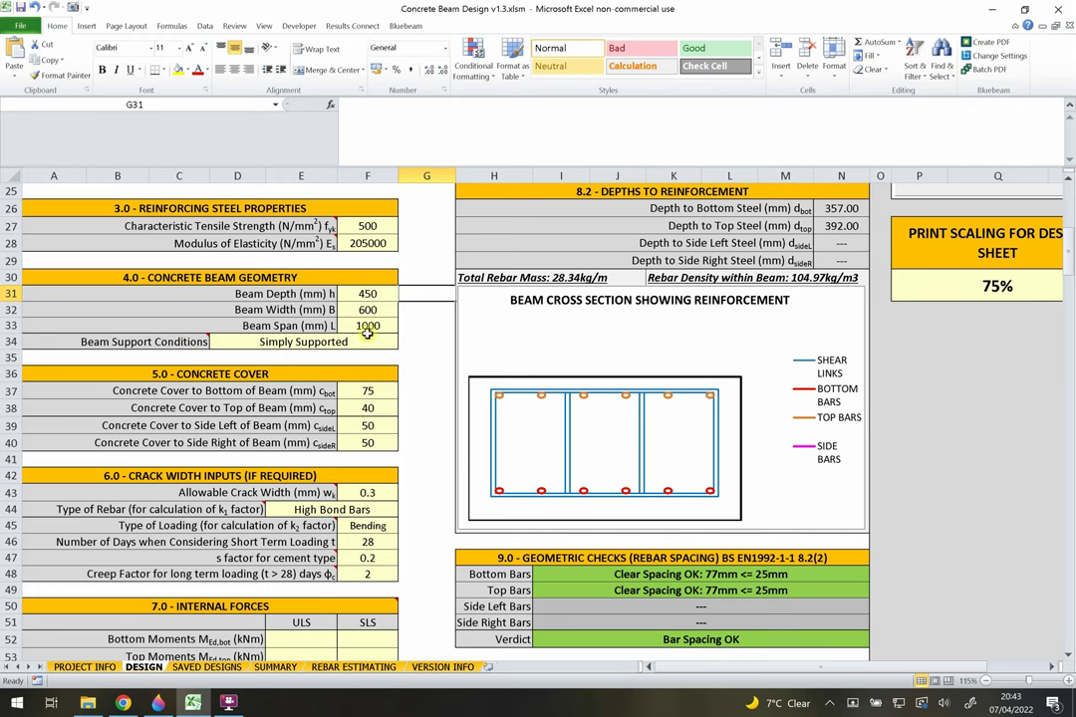
- Inspect the beam support conditions and span inputs, along with the beam depth and width labels
click(382, 342)
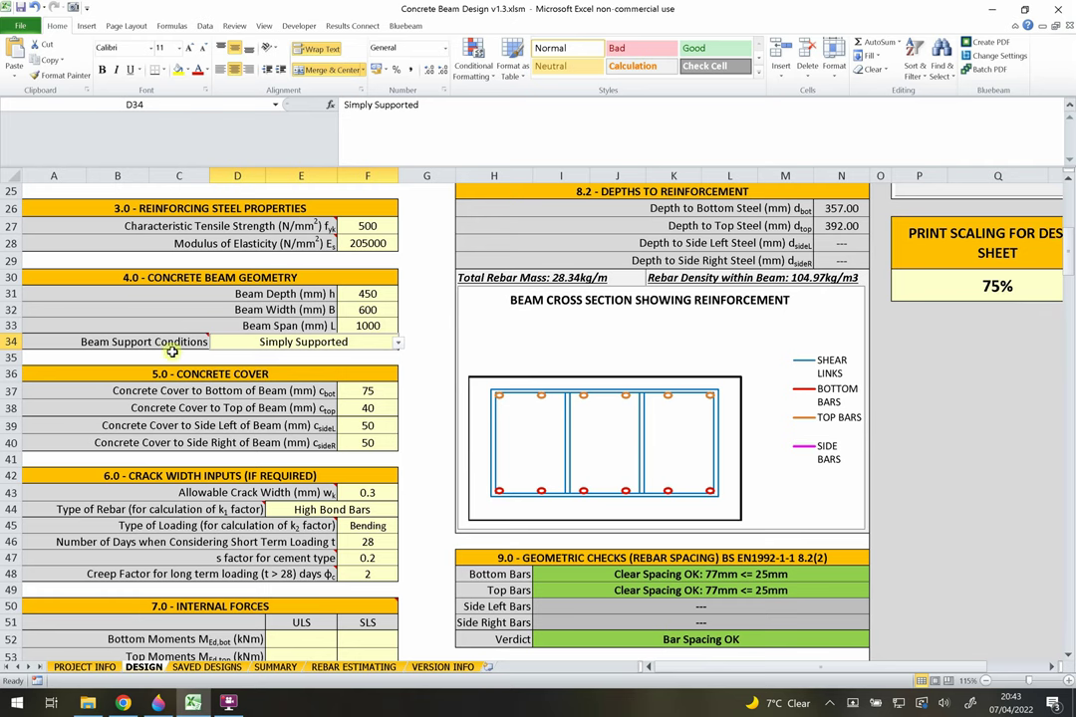
mouse_move(188, 341)
click(357, 327)
click(357, 342)
click(361, 327)
click(290, 292)
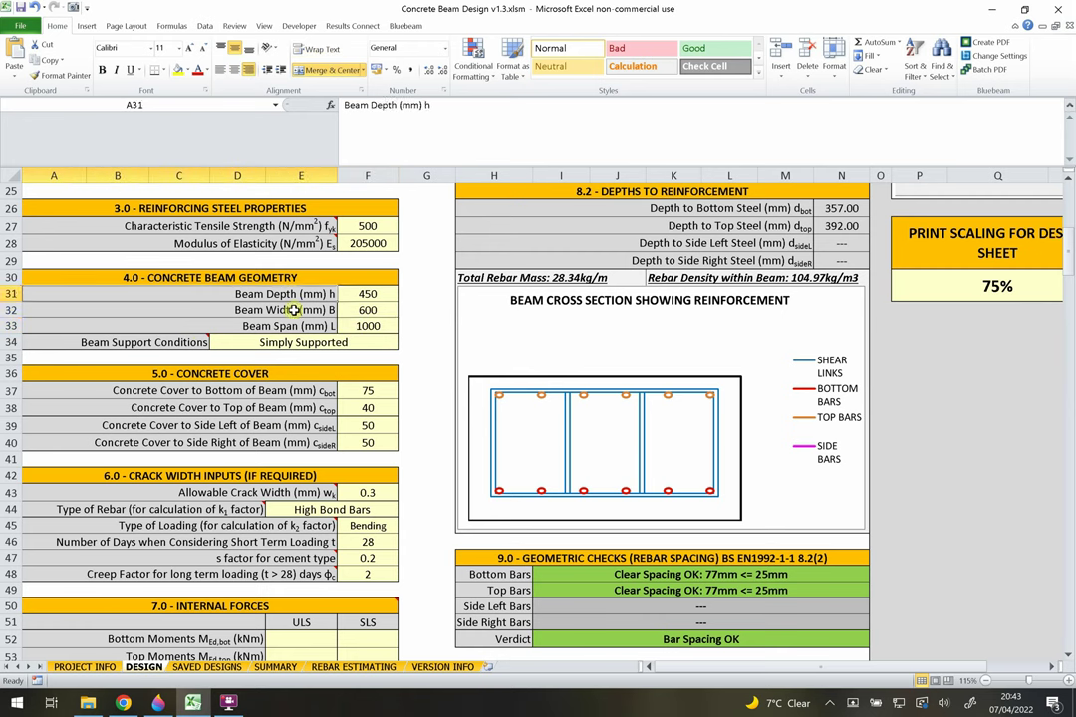
key(Down)
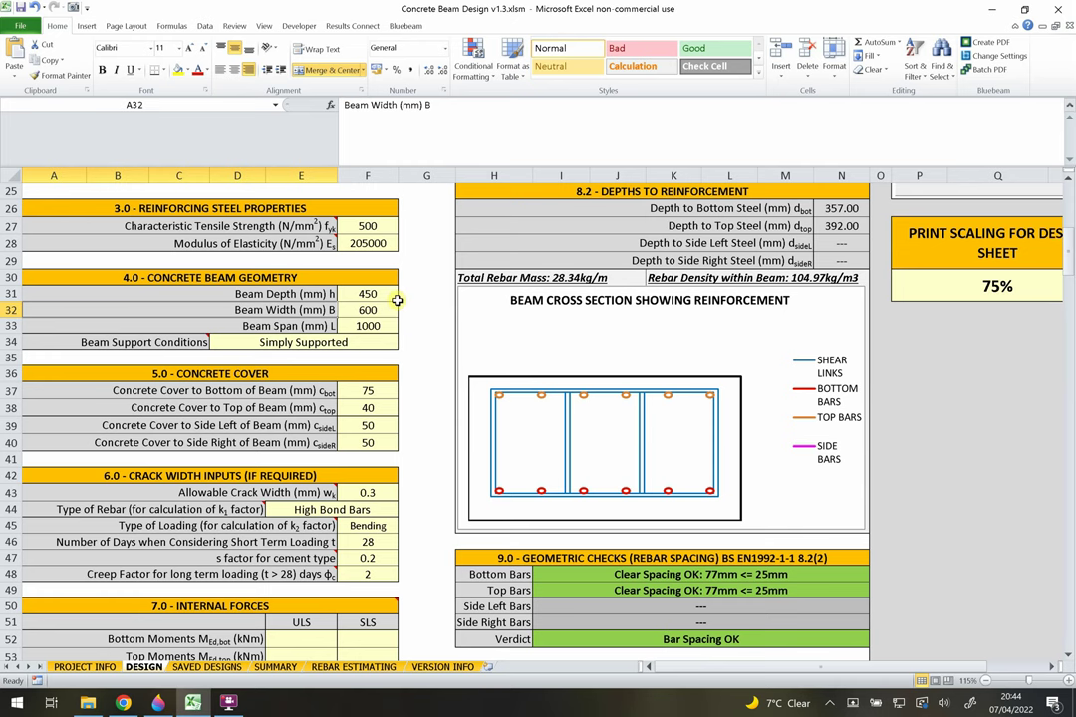
- Try a 100 mm concrete cover to the bottom of the beam, check the cross-section, and restore the cover to 75 mm
scroll(401, 319, down, 2)
click(312, 287)
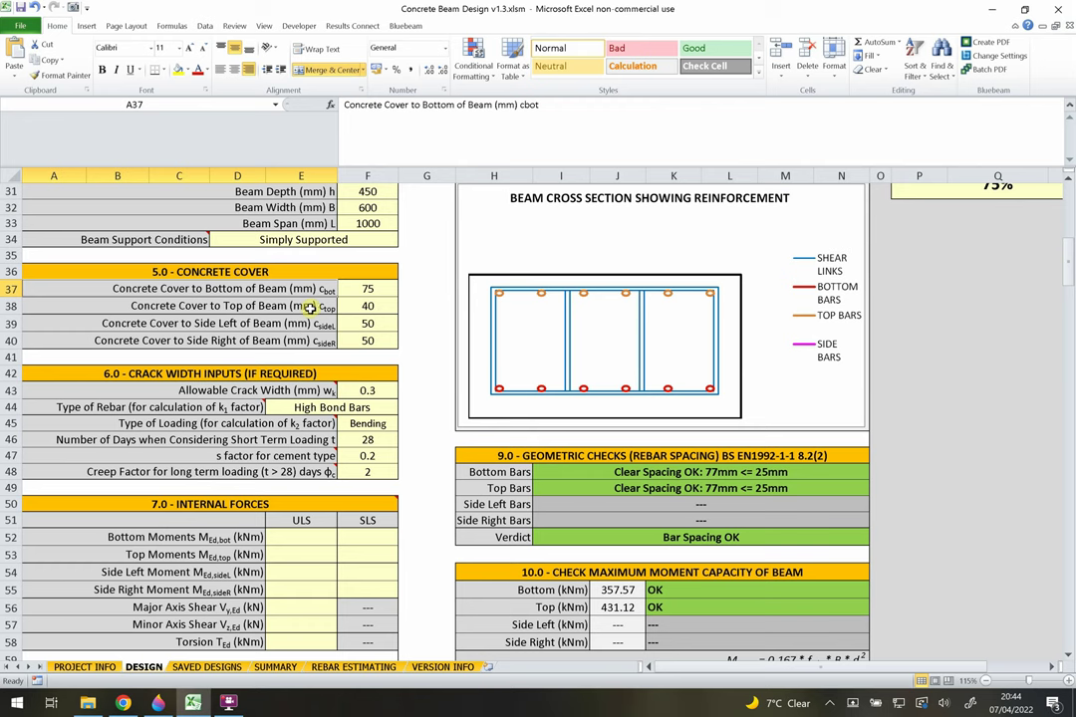
click(311, 308)
click(334, 290)
click(368, 289)
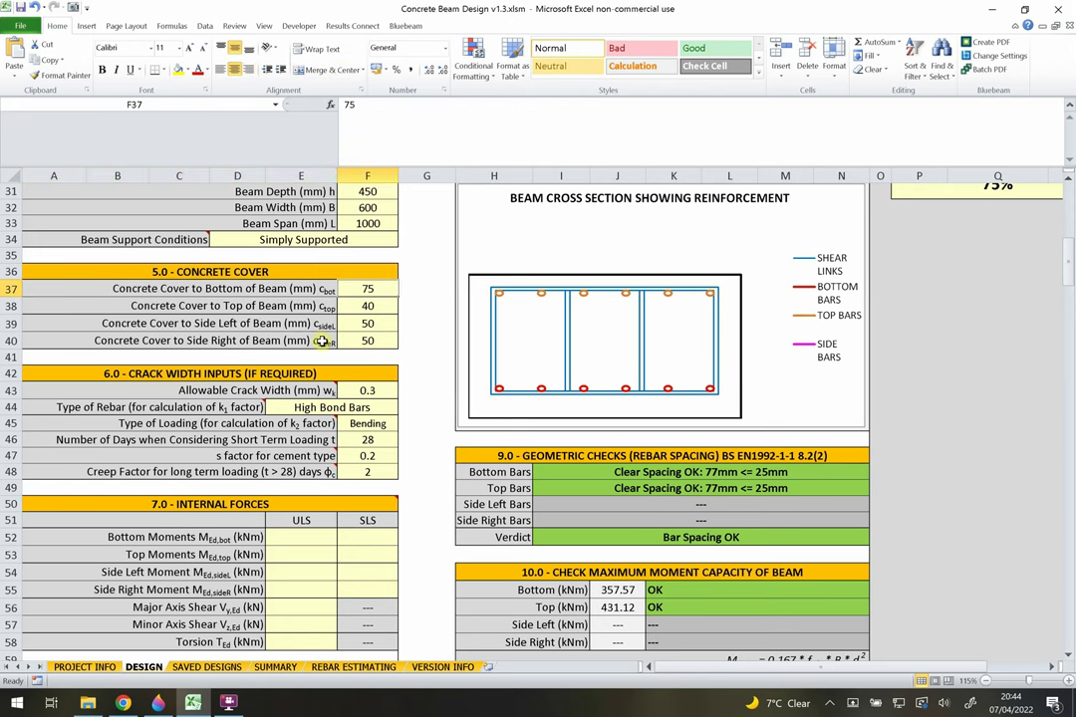
text(100)
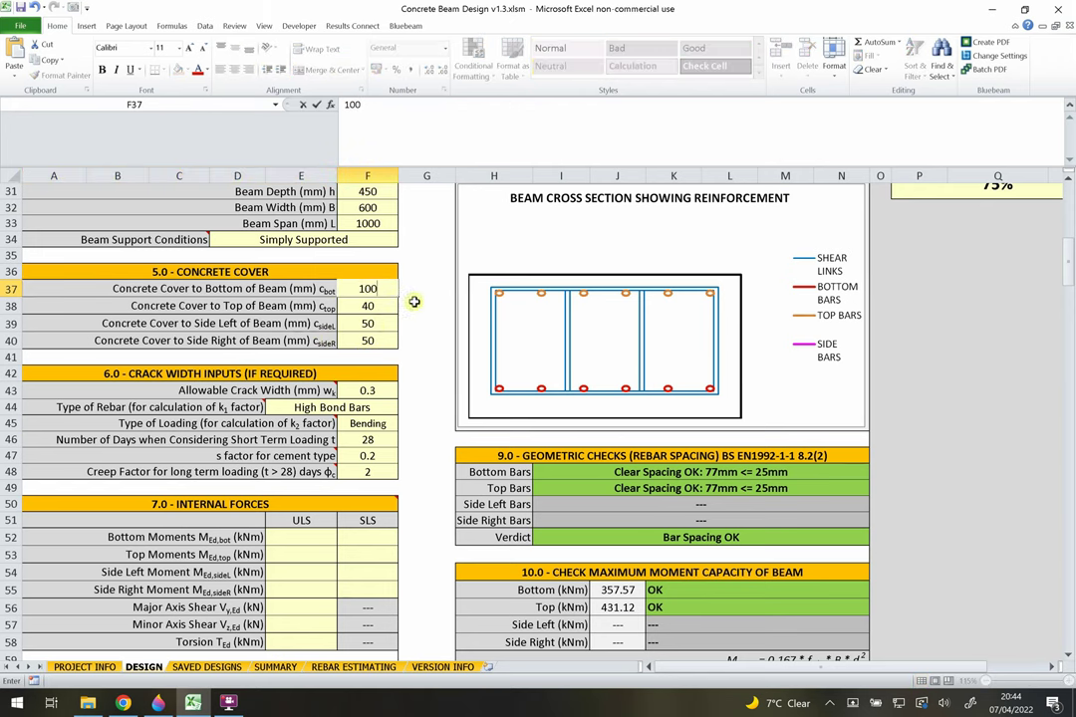
click(424, 305)
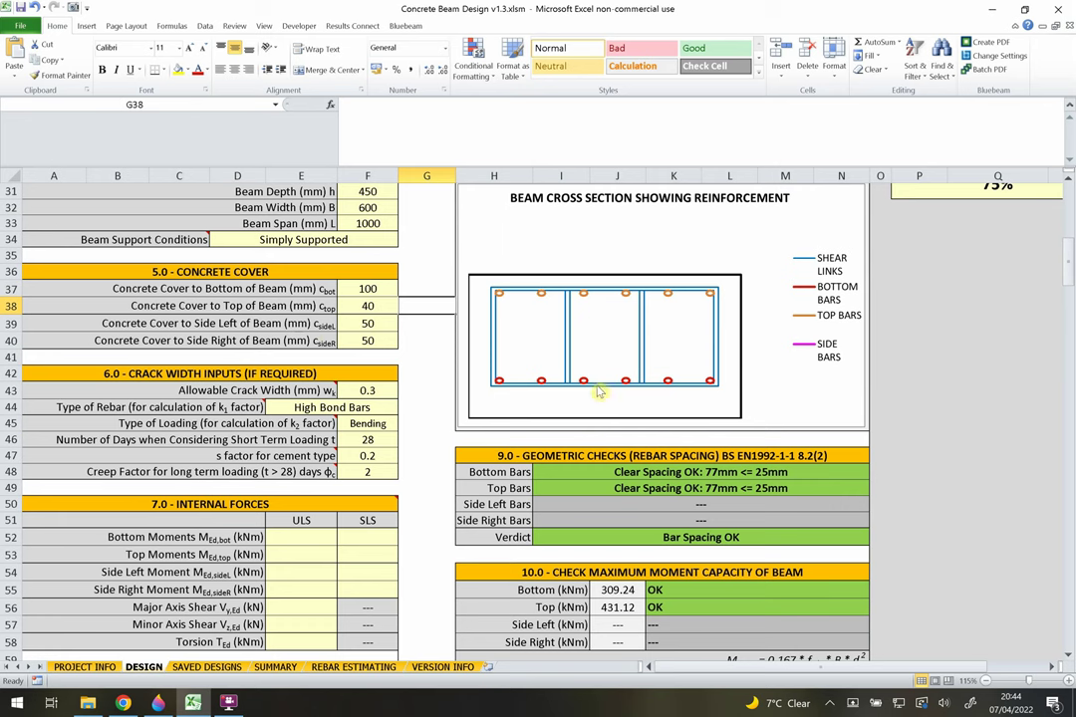
click(372, 288)
text(75)
key(Return)
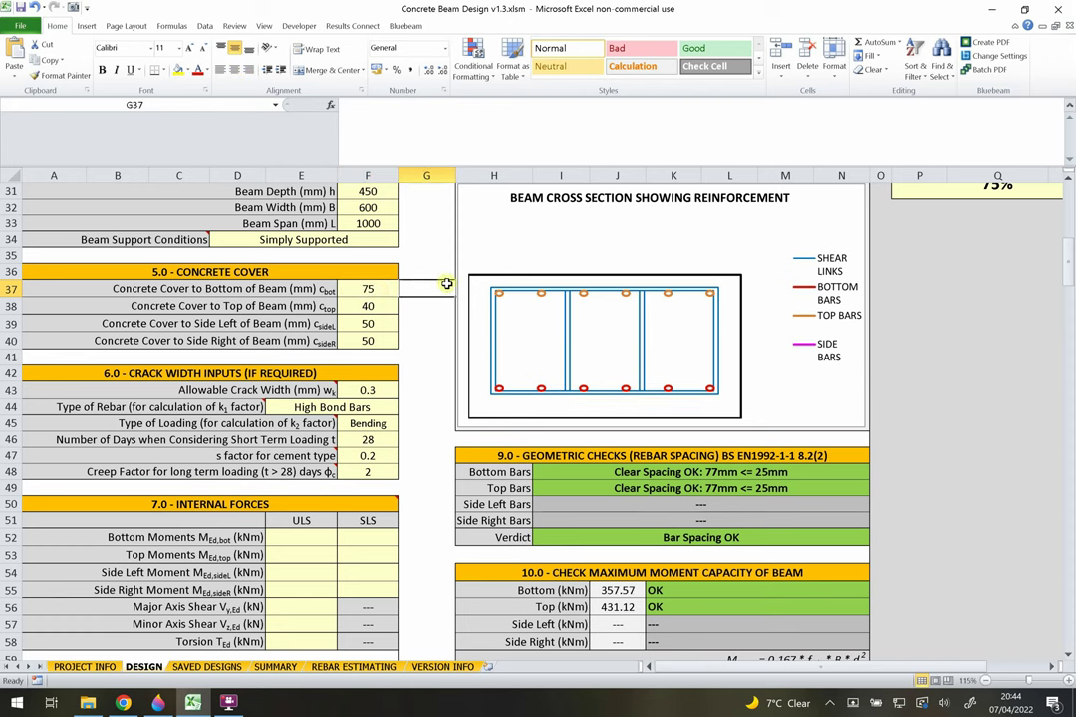
- Try a 50 mm concrete cover to the top of the beam and restore it to 40 mm
text(50)
click(408, 282)
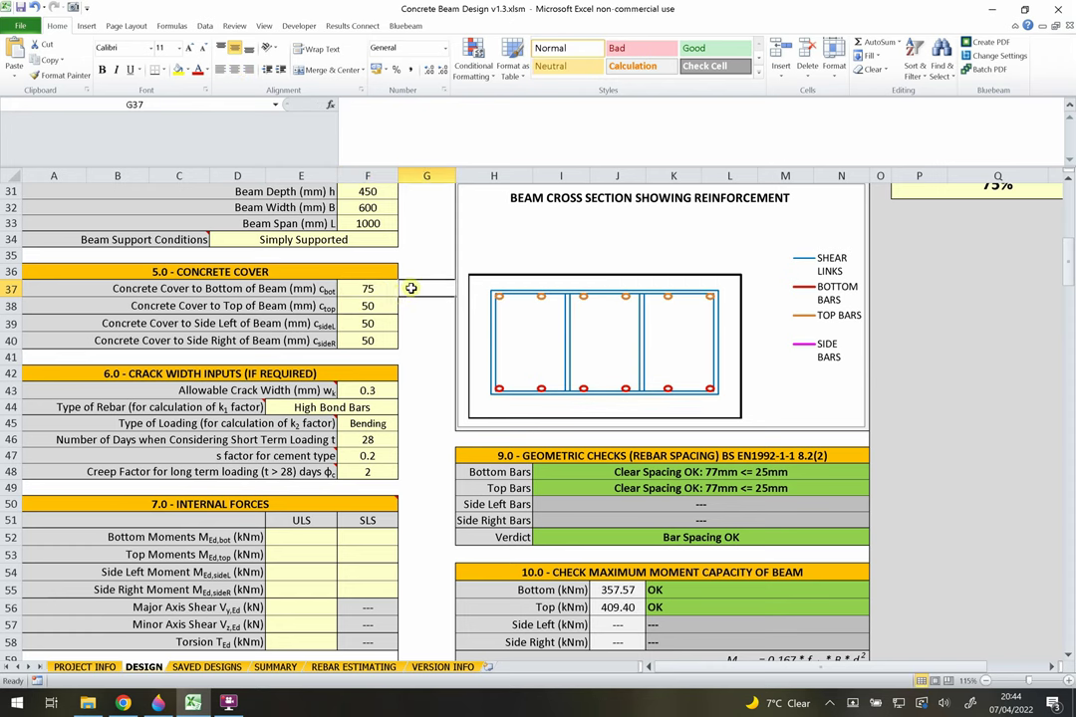
click(396, 299)
text(40)
click(414, 291)
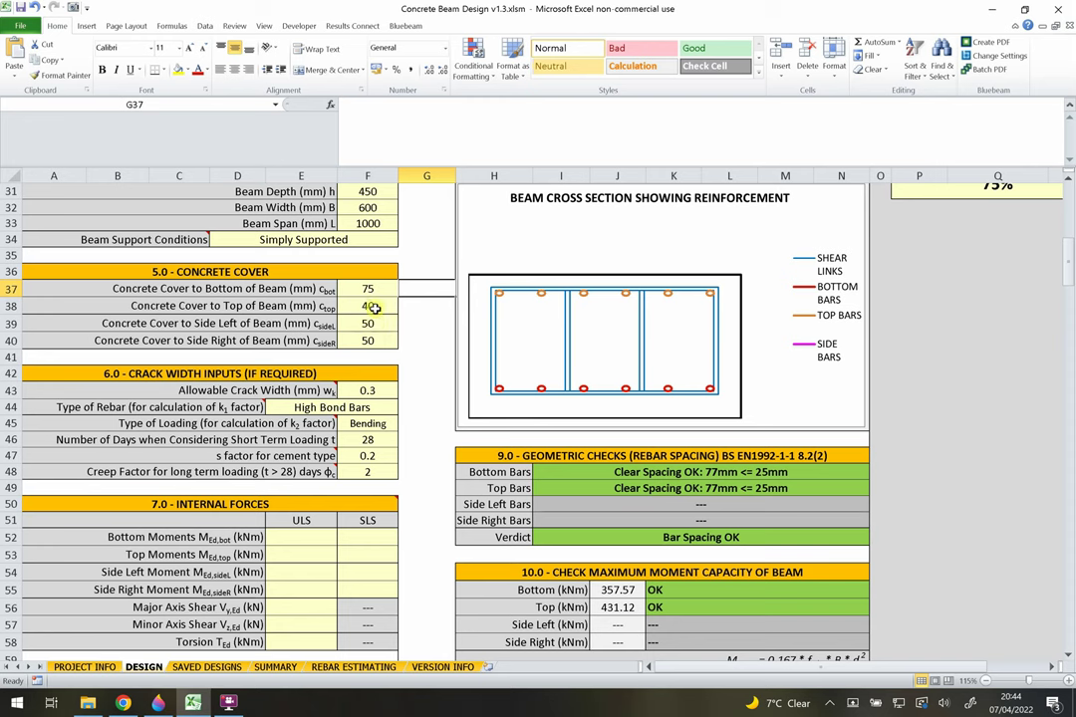
click(372, 307)
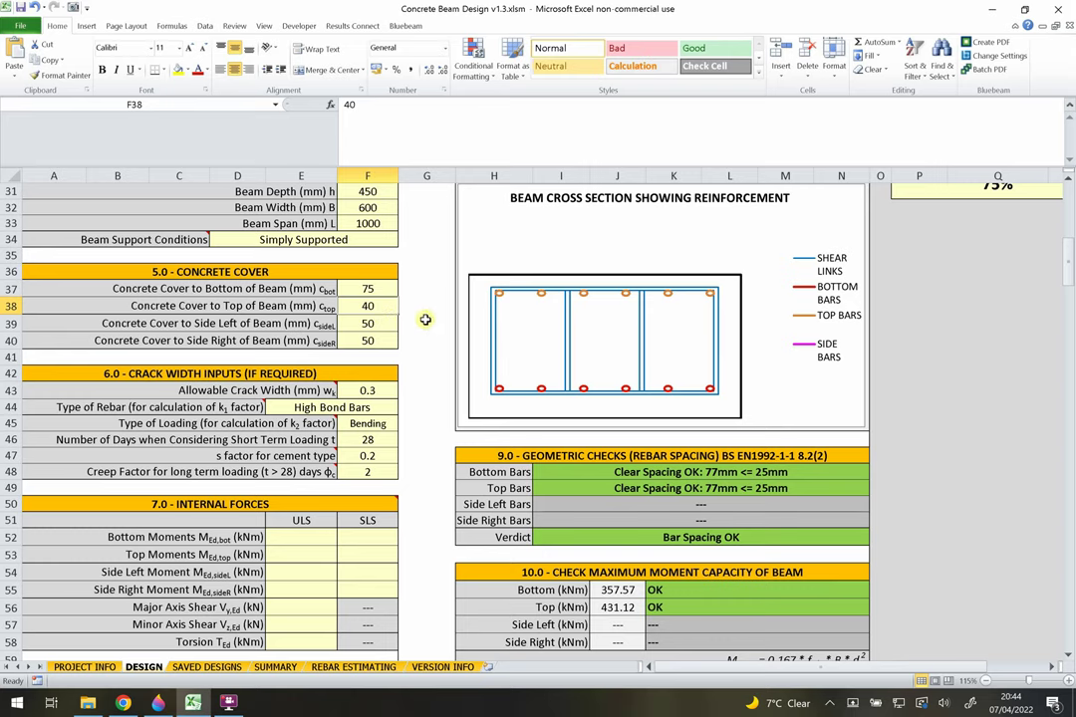
click(422, 321)
- Examine the section 6.0 crack width inputs, the related crack width check options in section 1.0, and the note on allowable crack width
scroll(410, 329, down, 2)
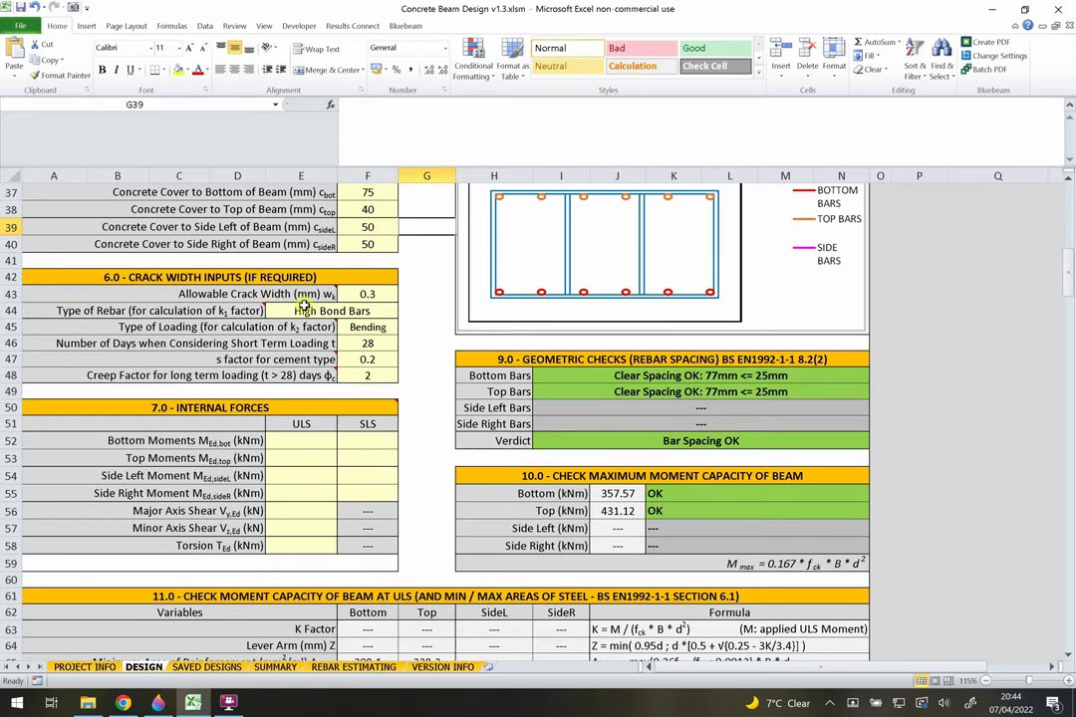
drag(363, 282, 349, 377)
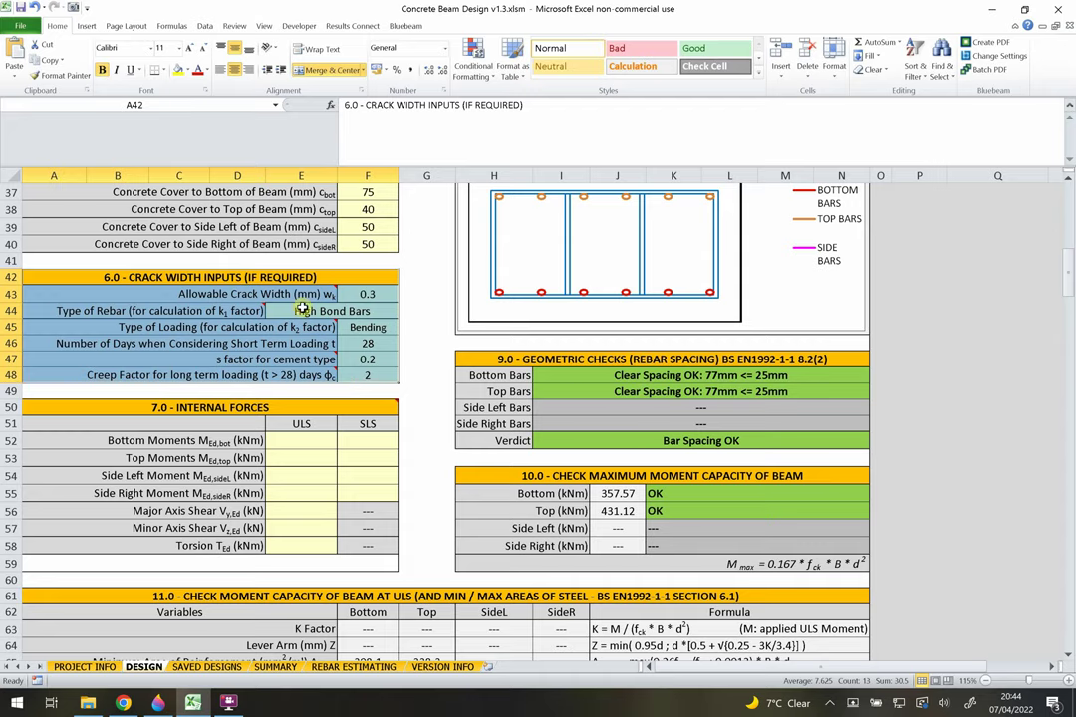
scroll(417, 316, up, 3)
scroll(321, 295, up, 3)
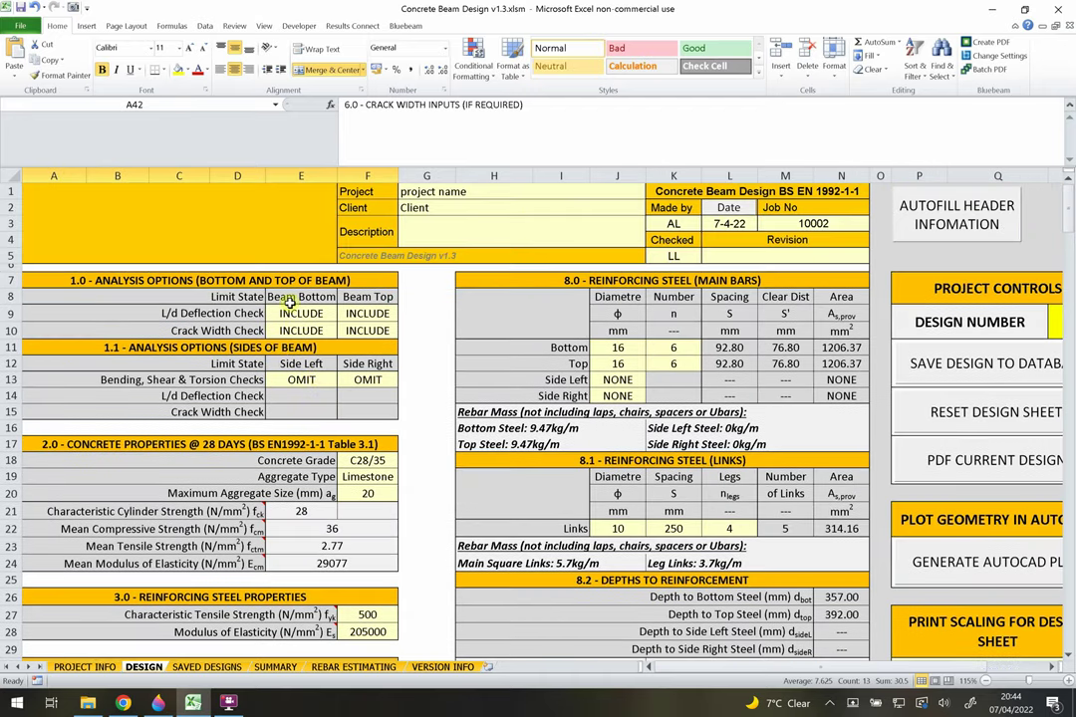
scroll(314, 333, down, 4)
scroll(316, 331, down, 8)
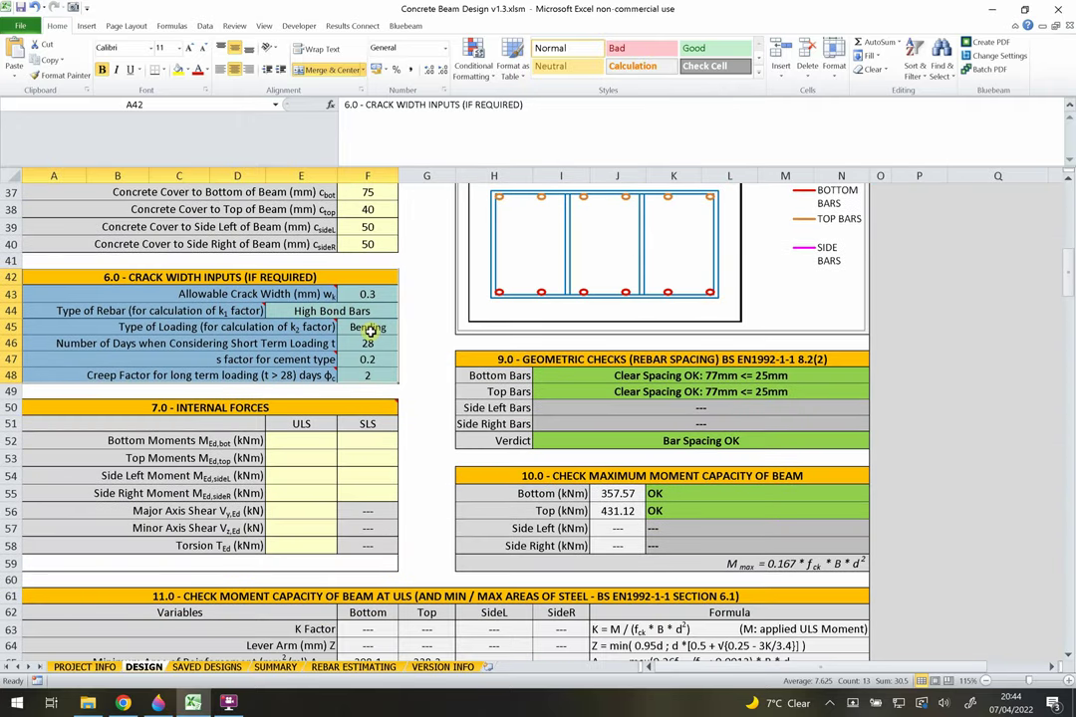
click(425, 309)
click(315, 293)
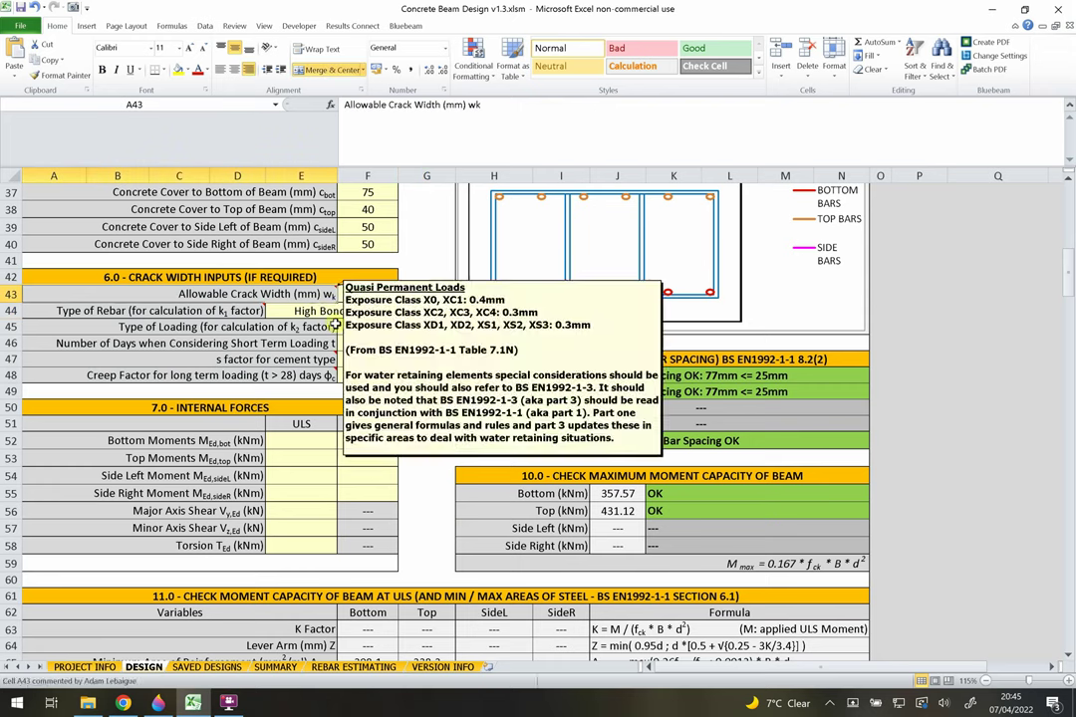
click(369, 295)
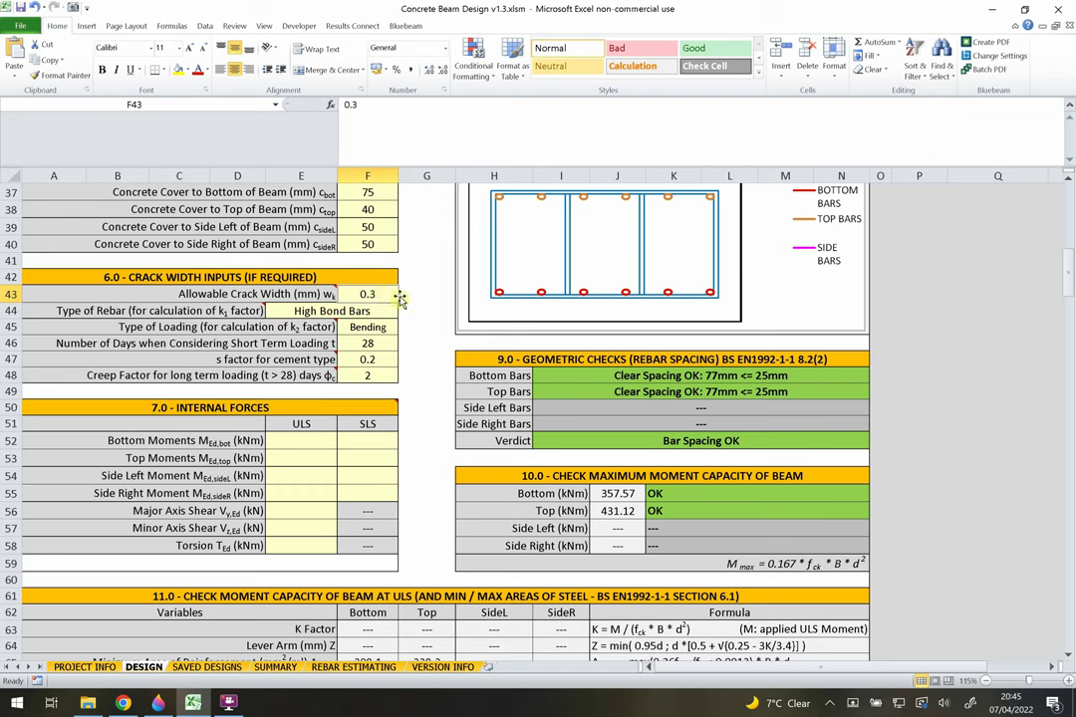
- Set the type of rebar for the k1 factor calculation to High Bond Bars
scroll(375, 296, down, 1)
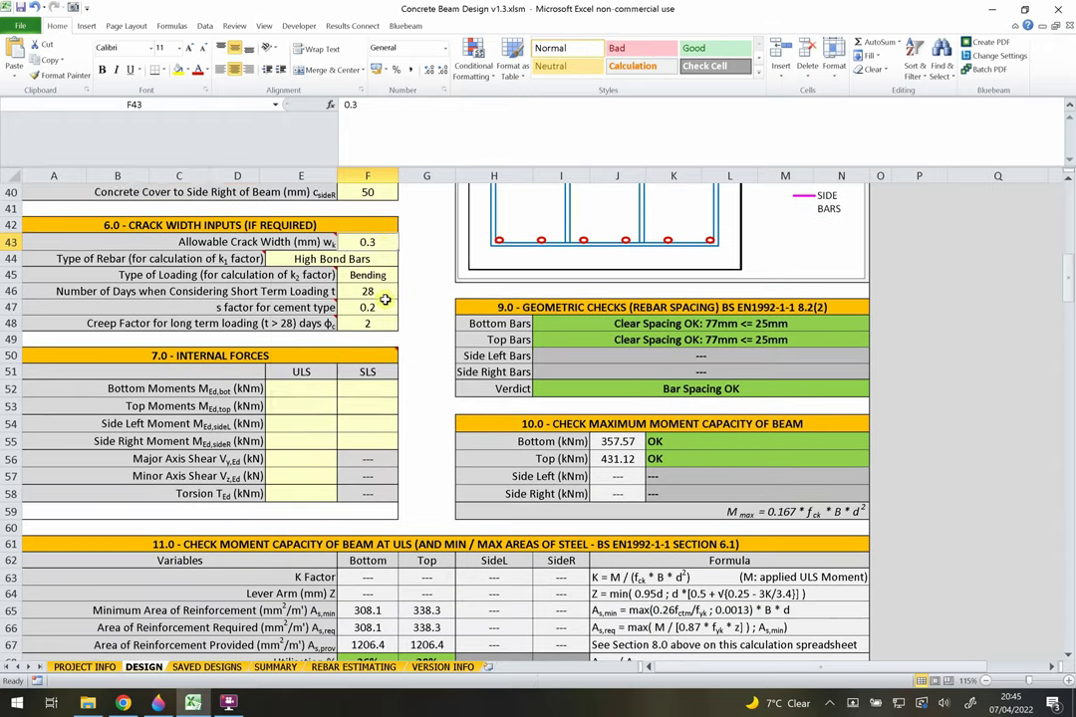
click(123, 256)
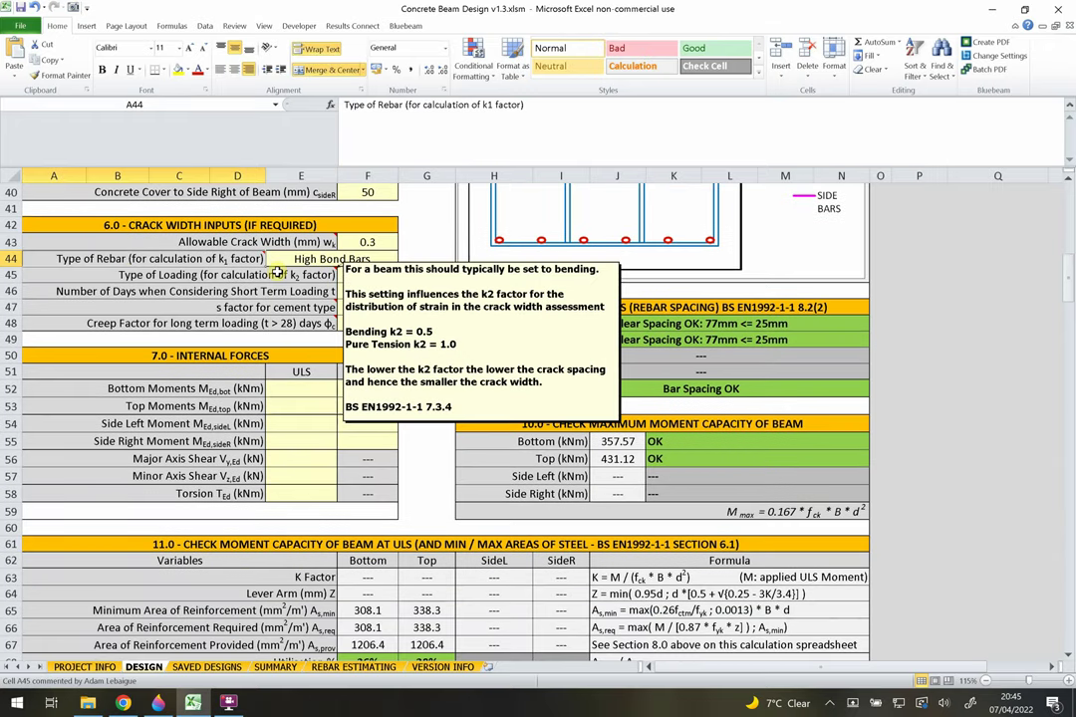
click(384, 260)
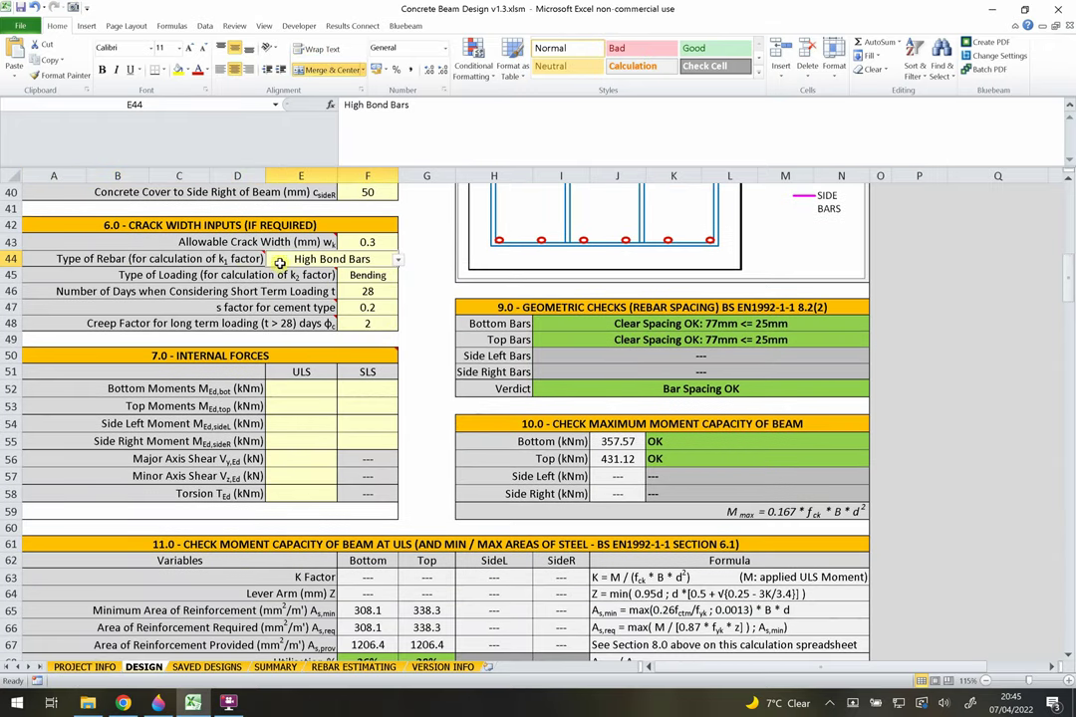
click(398, 260)
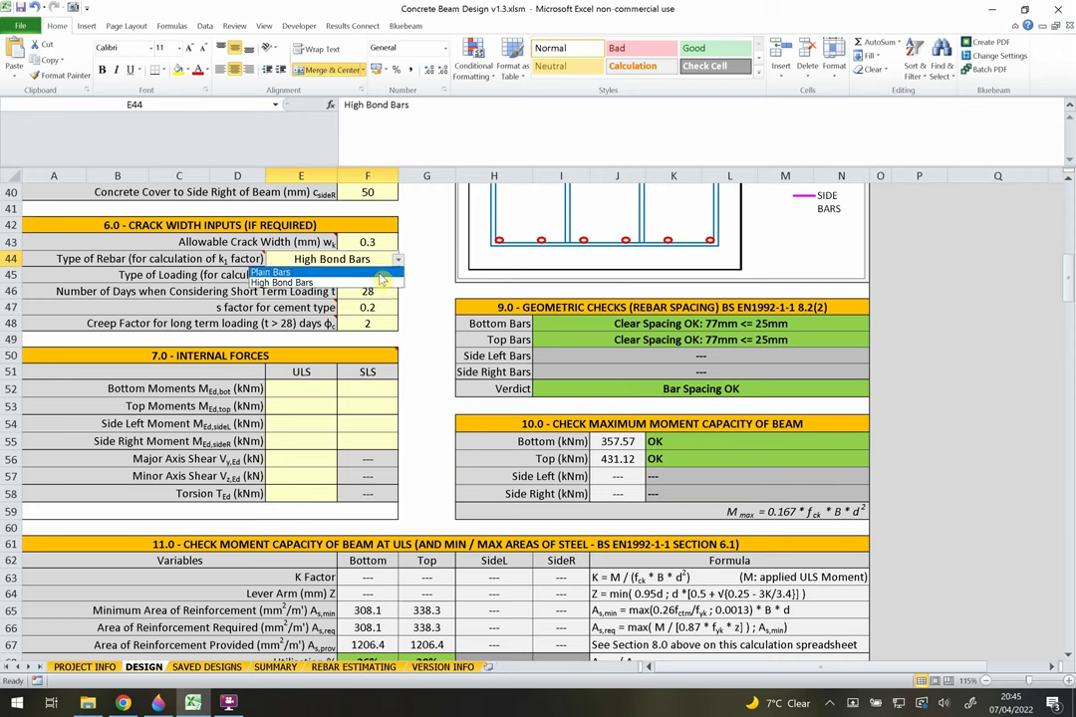
click(380, 282)
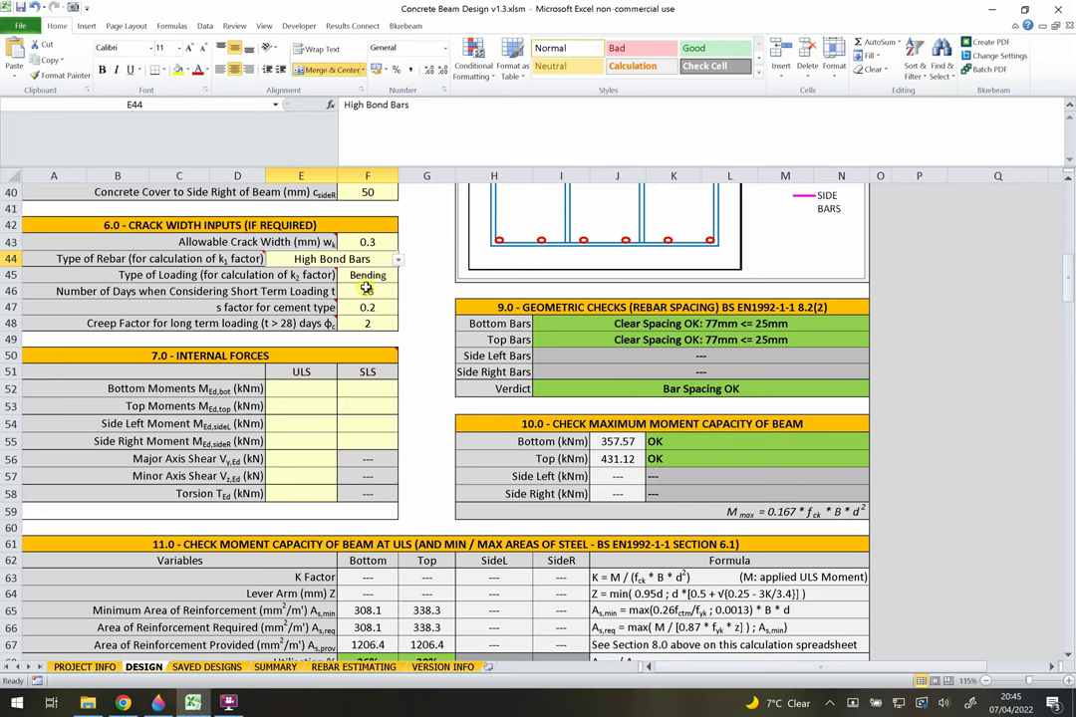
- Set the type of loading for the k2 factor calculation to Bending after checking the available options
click(395, 279)
click(398, 277)
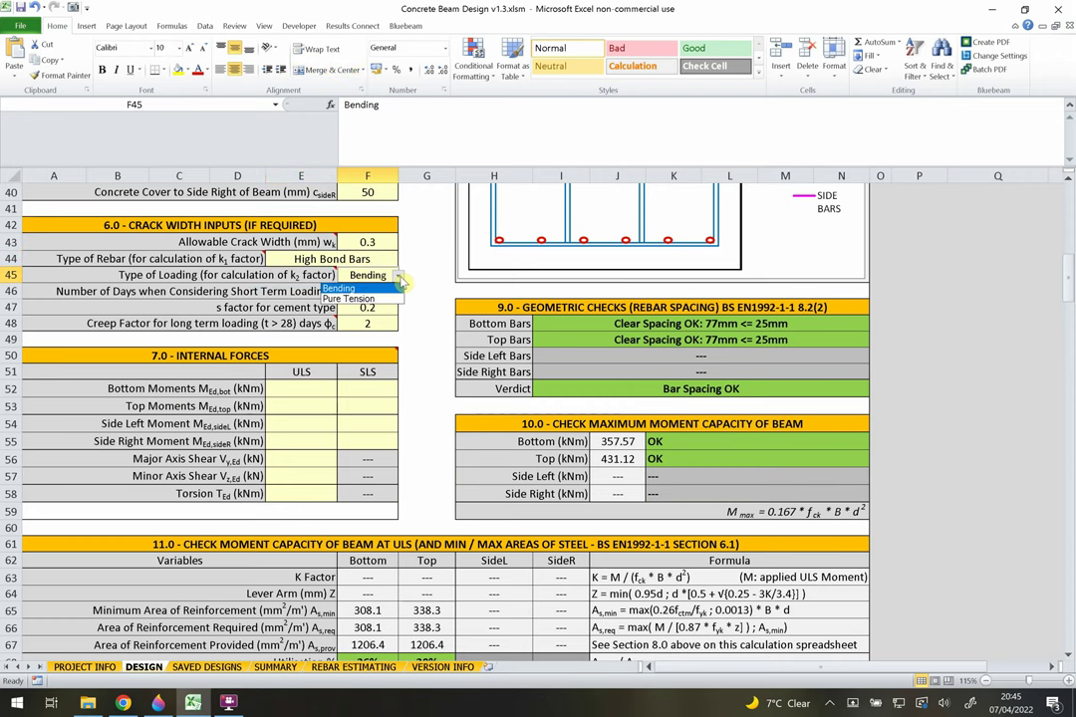
click(389, 299)
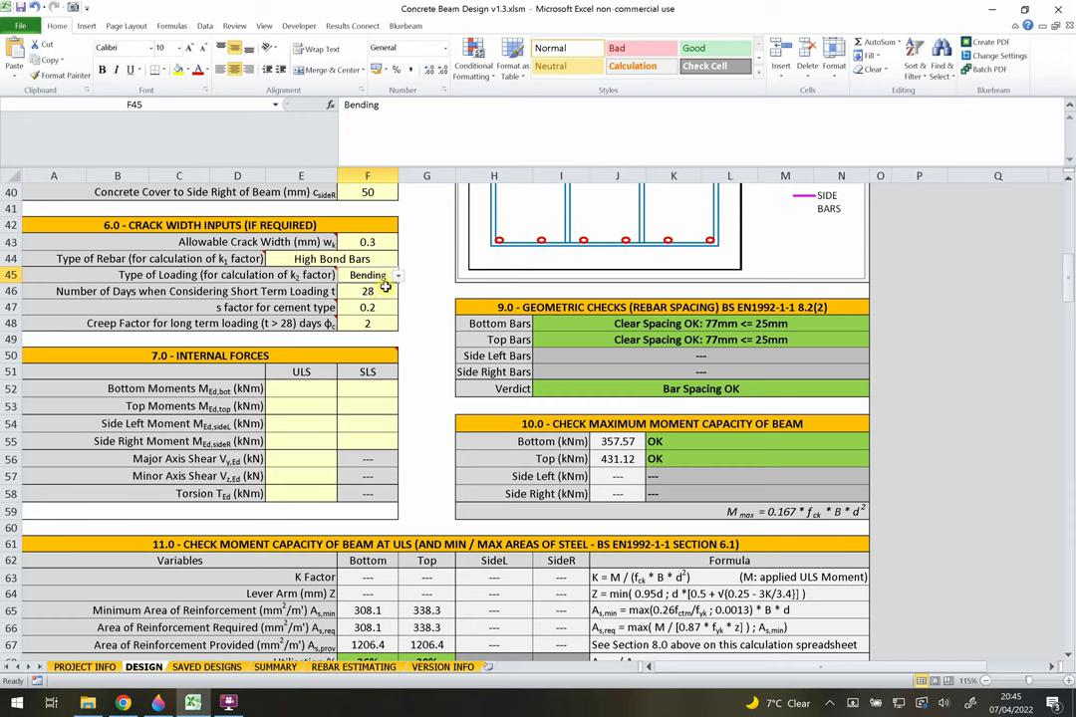
click(398, 276)
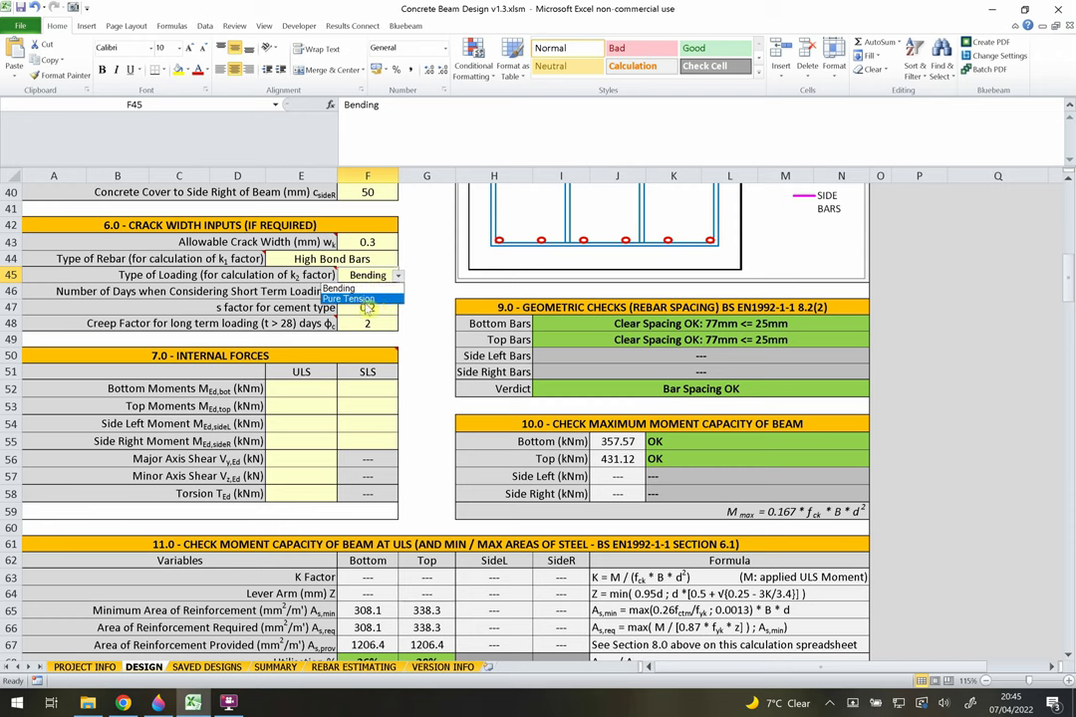
click(366, 289)
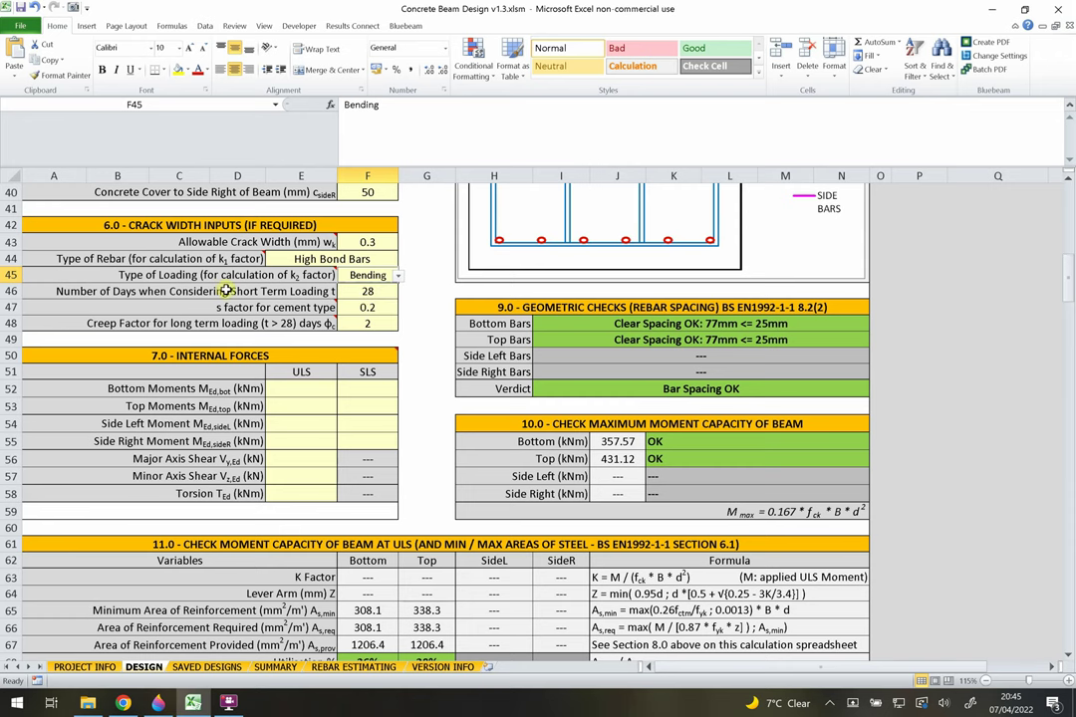
- Set the number of days when considering short term loading to 15 in the section 6.0 crack width inputs
click(185, 291)
click(385, 290)
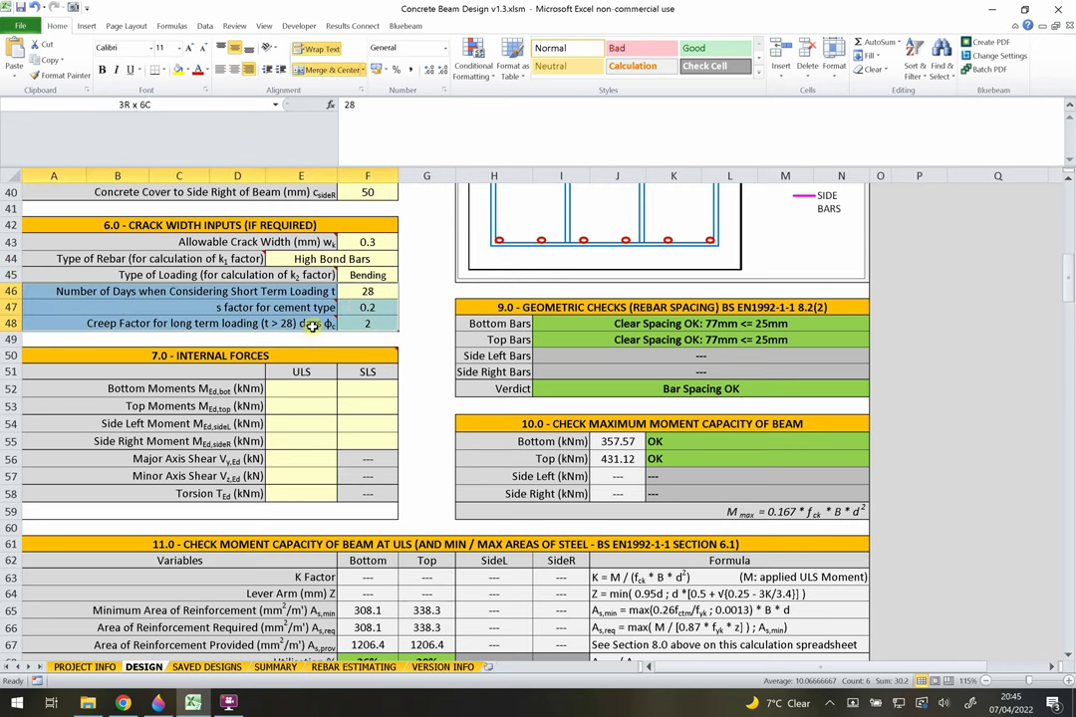
key(Down)
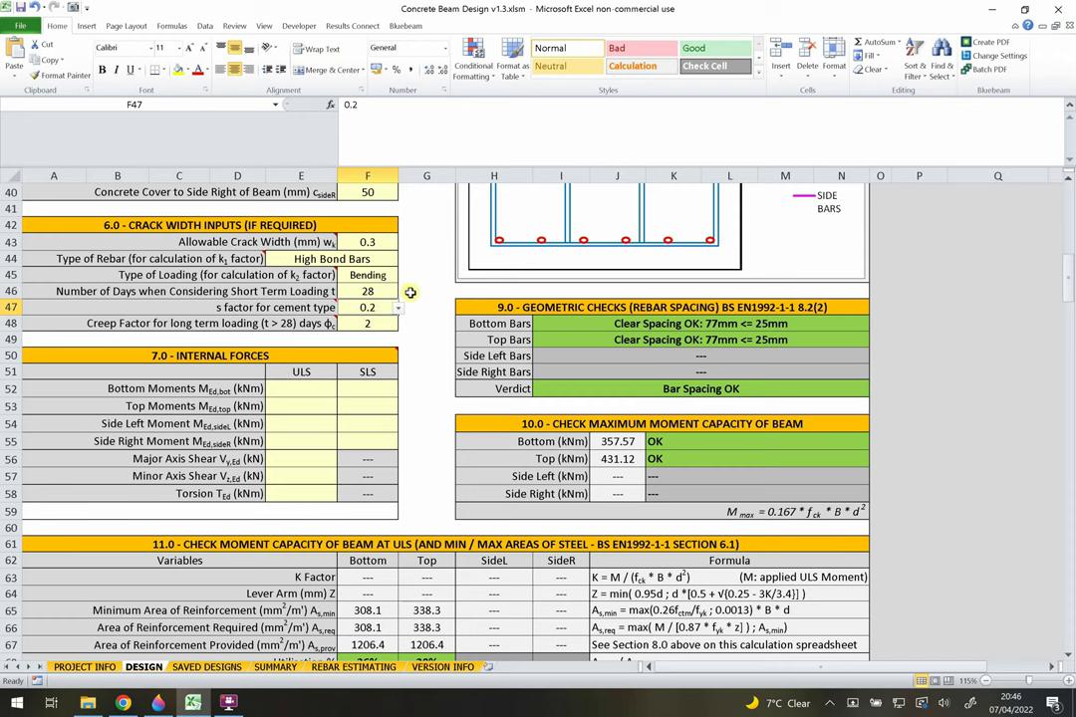
click(430, 291)
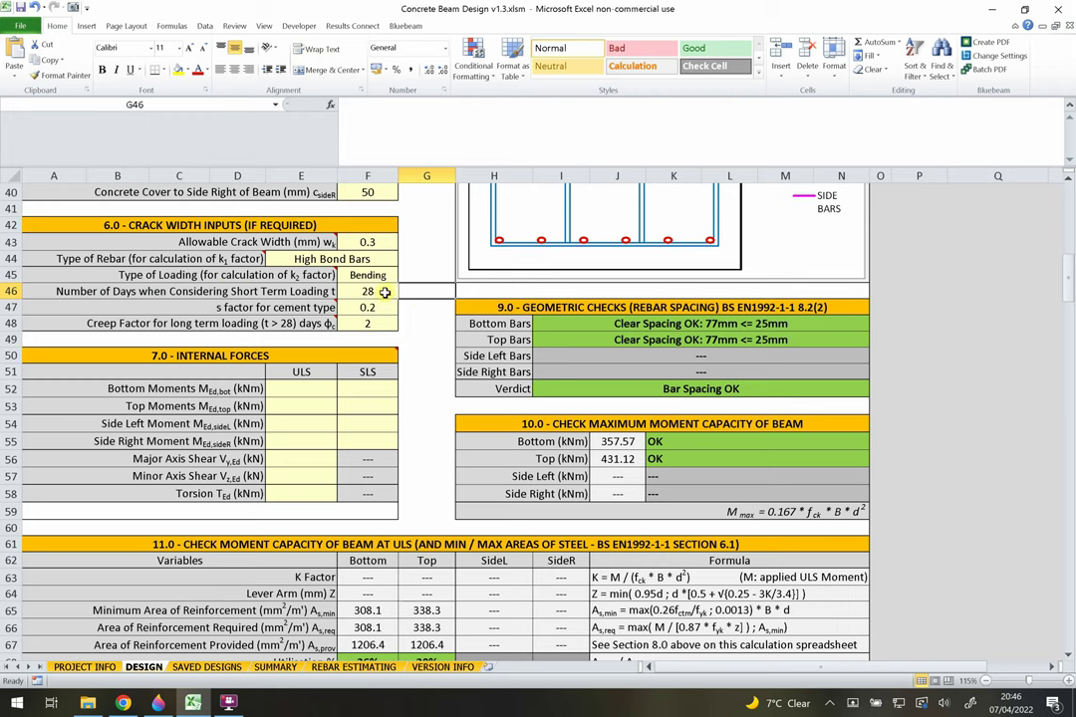
click(384, 291)
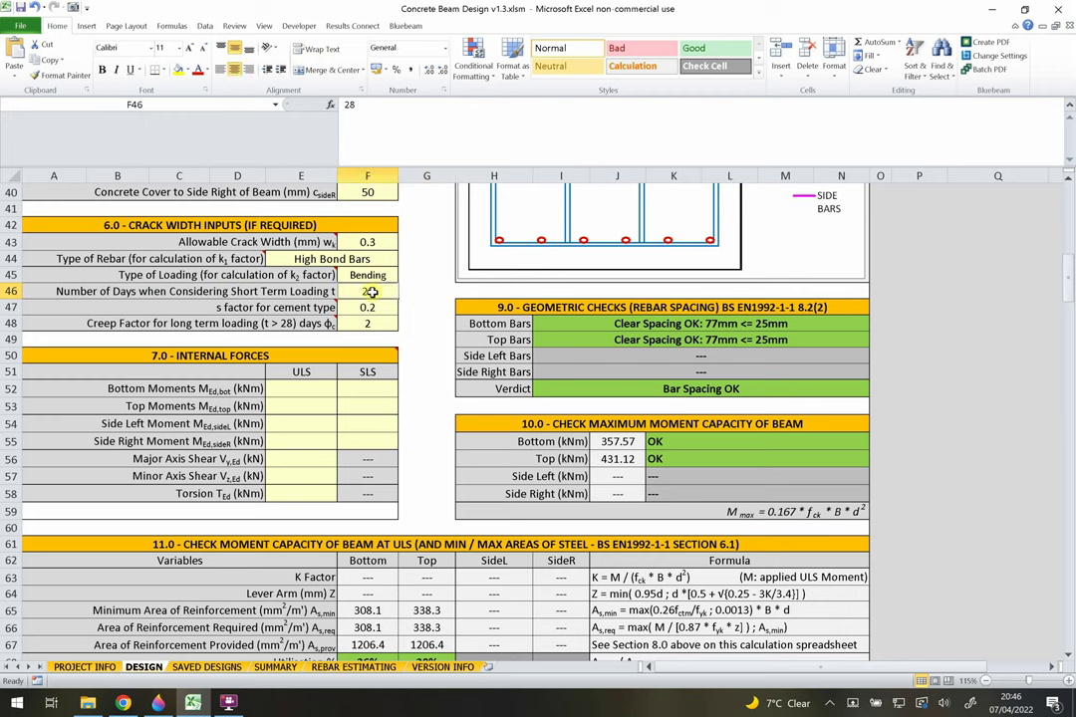
text(15)
click(421, 295)
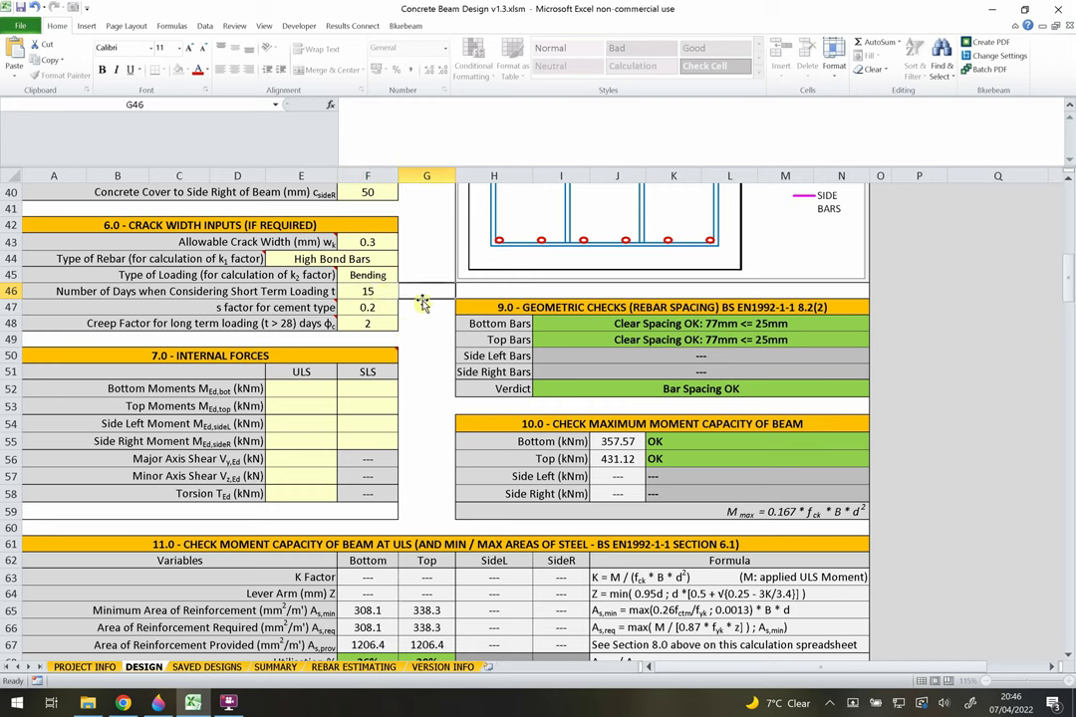
click(372, 296)
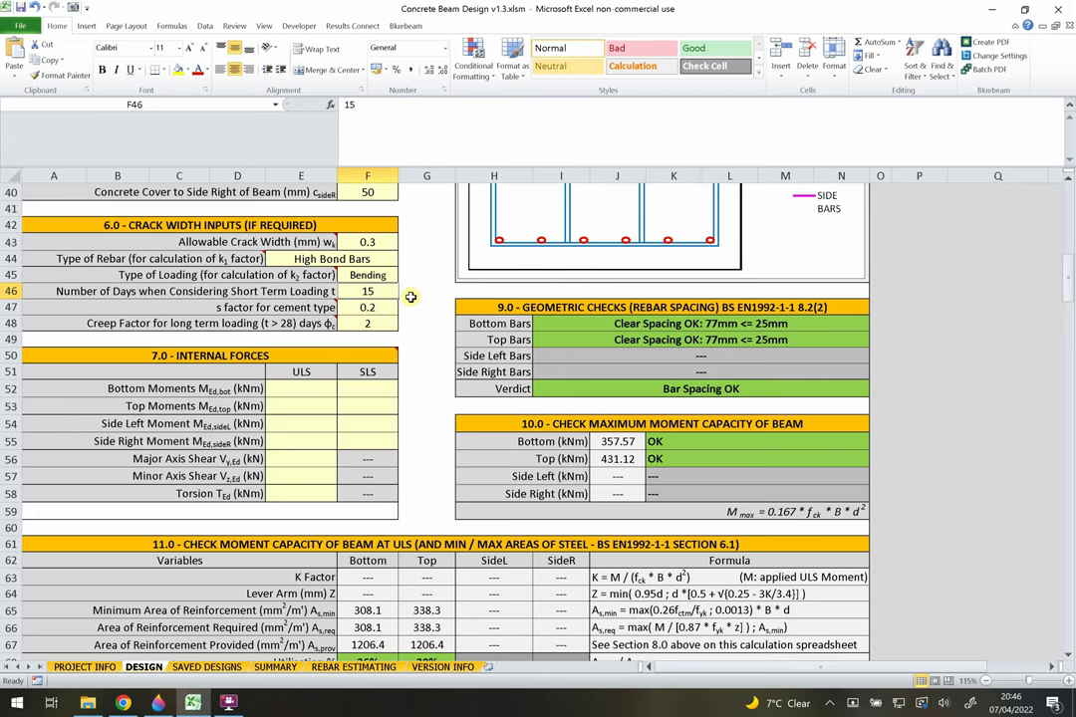
- Examine the mean modulus of elasticity in section 2.0 and its formula, comparing it with the creep factor for long term loading in section 6.0
scroll(411, 304, up, 1)
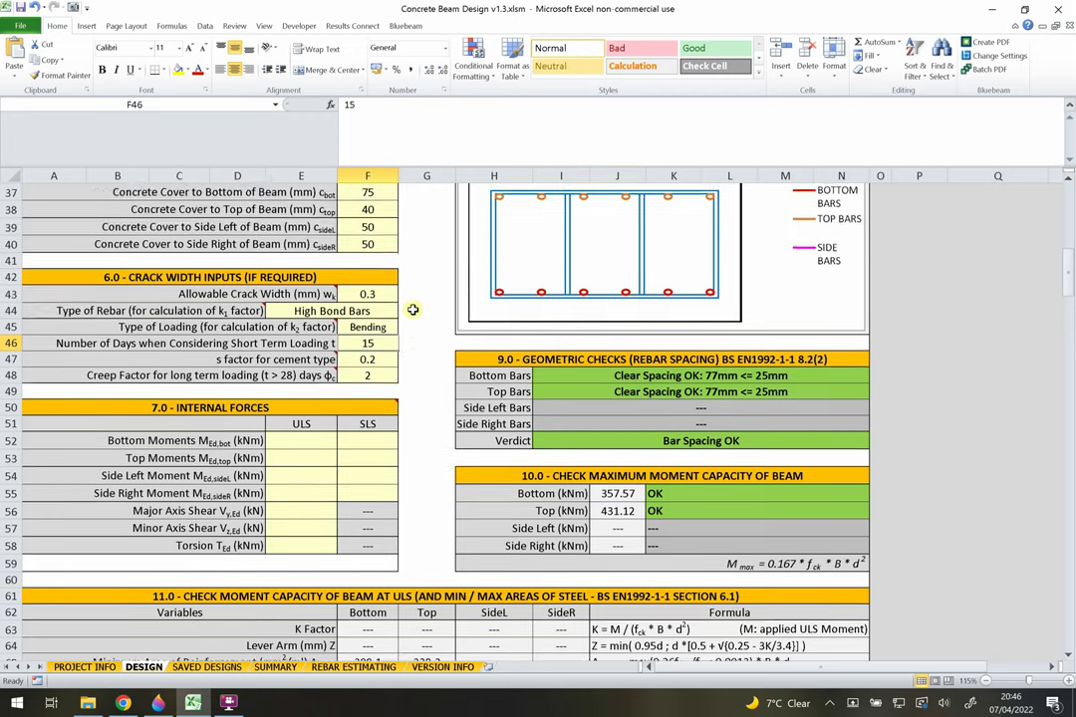
scroll(412, 313, up, 4)
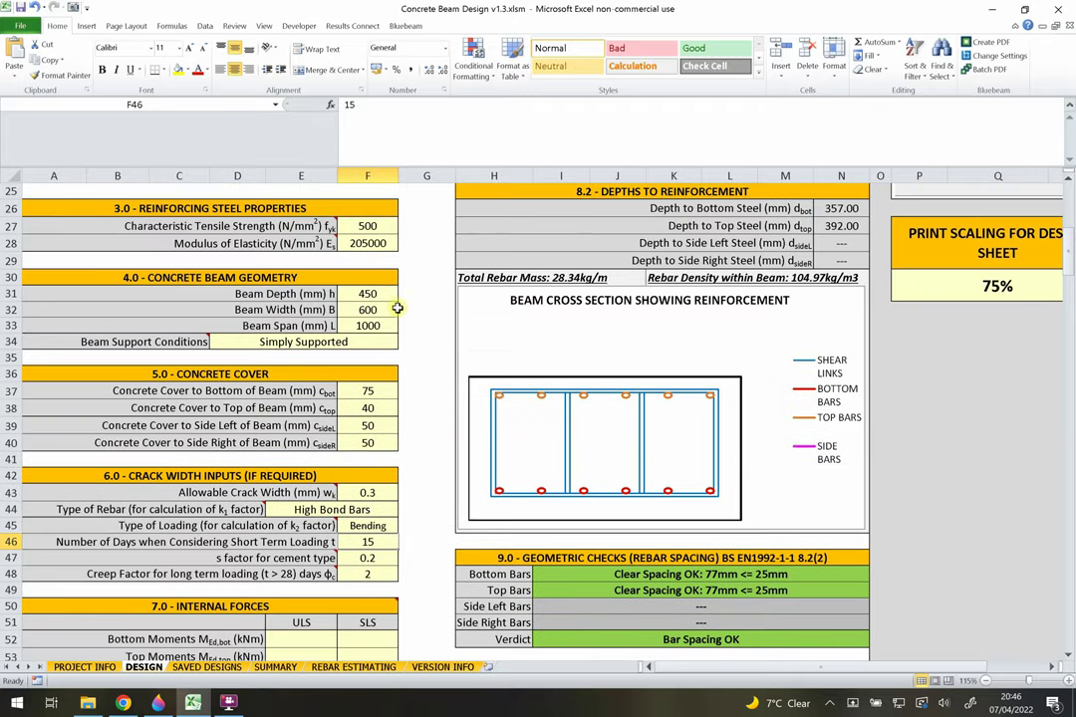
scroll(396, 308, up, 2)
click(336, 280)
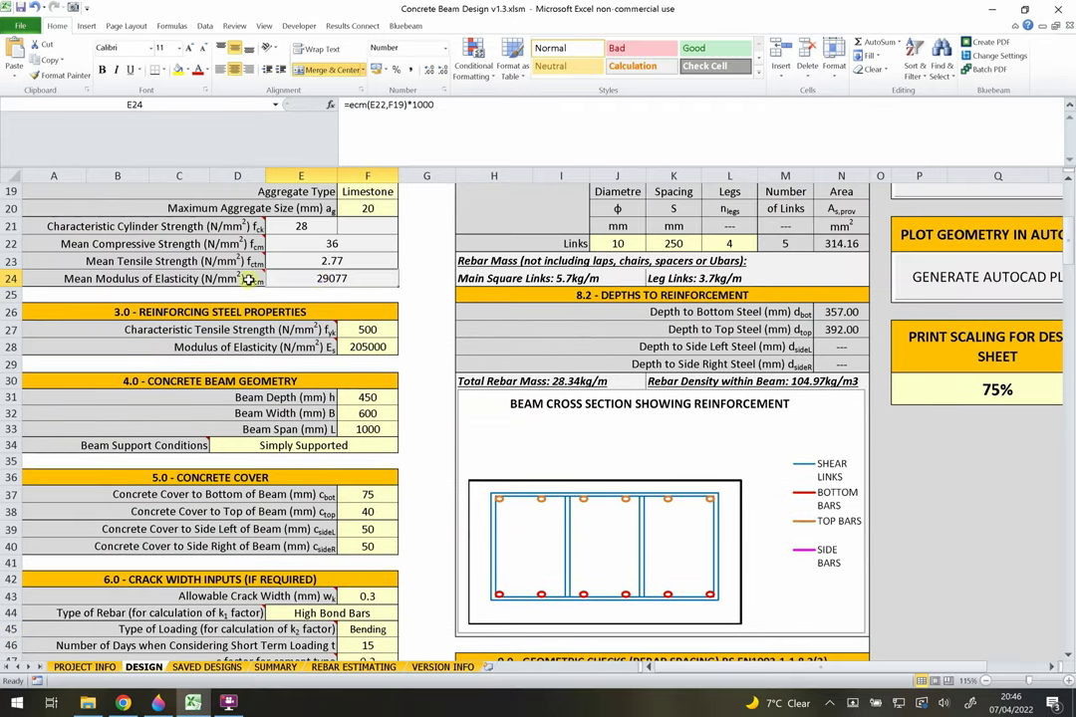
drag(211, 279, 297, 279)
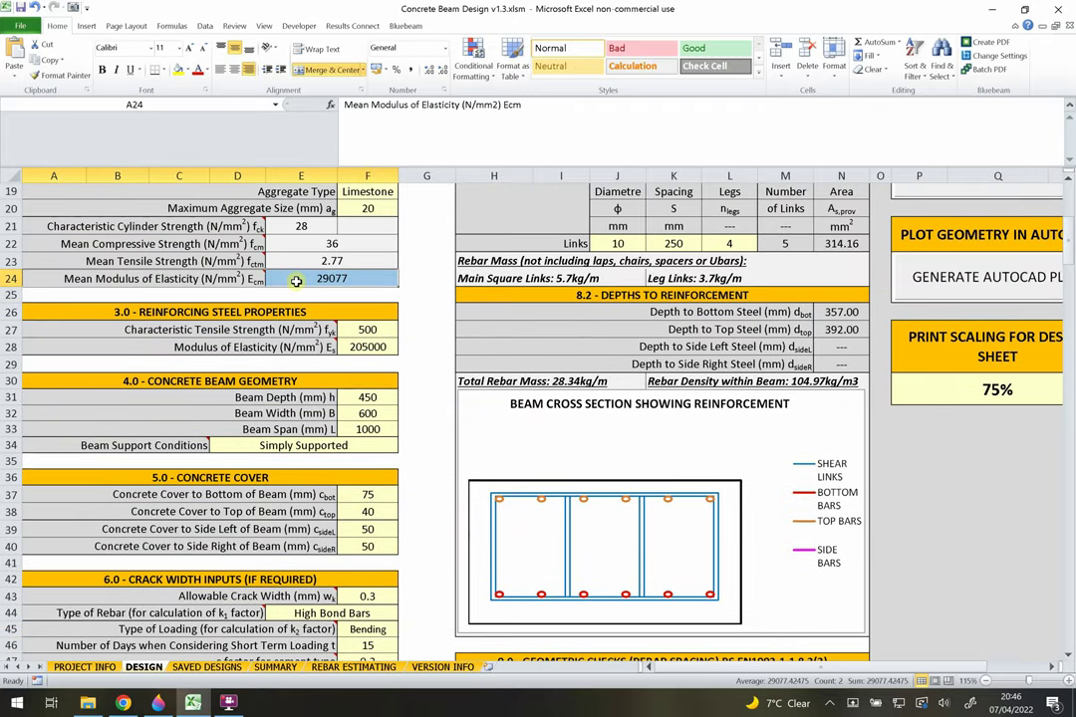
click(315, 280)
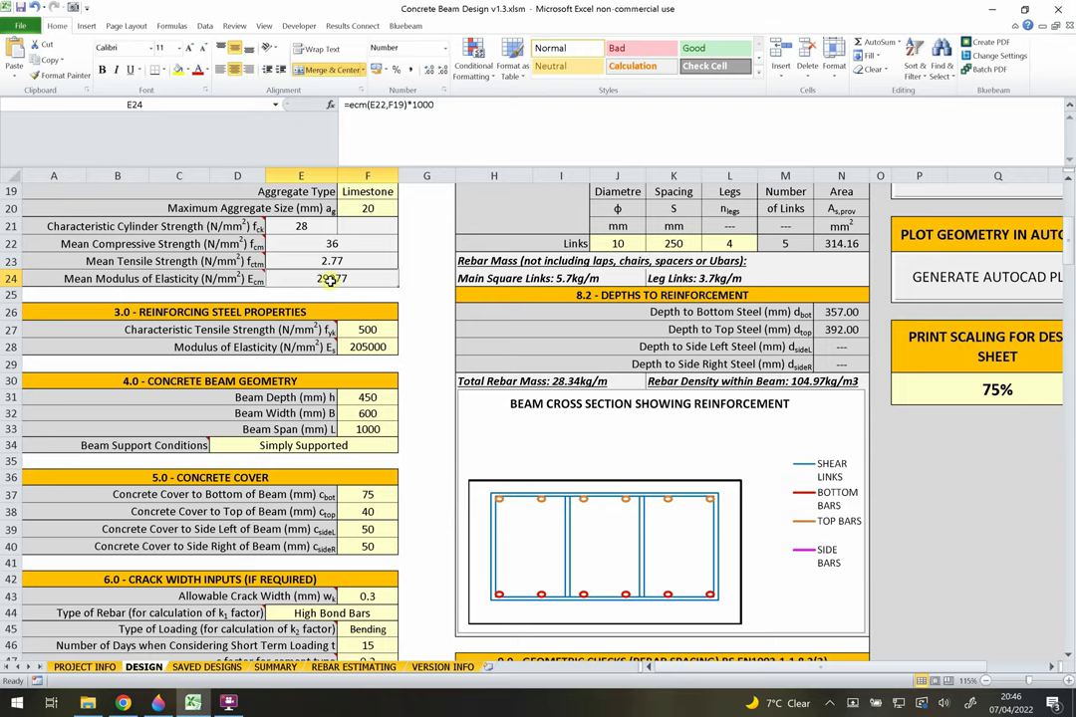
scroll(331, 280, down, 4)
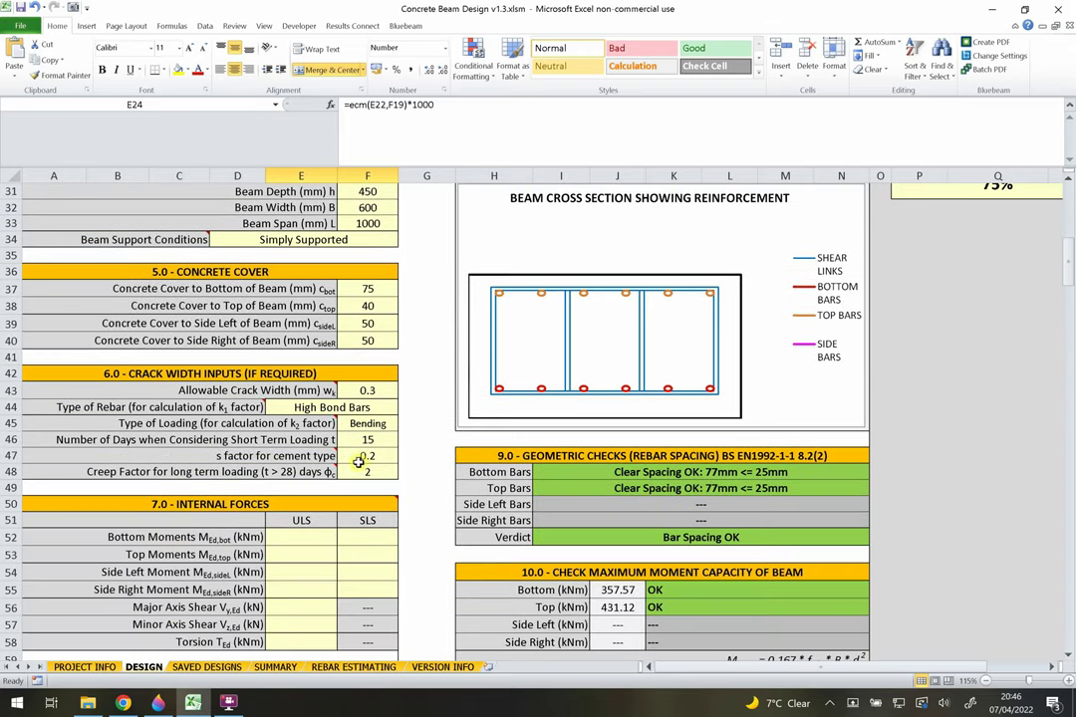
click(361, 471)
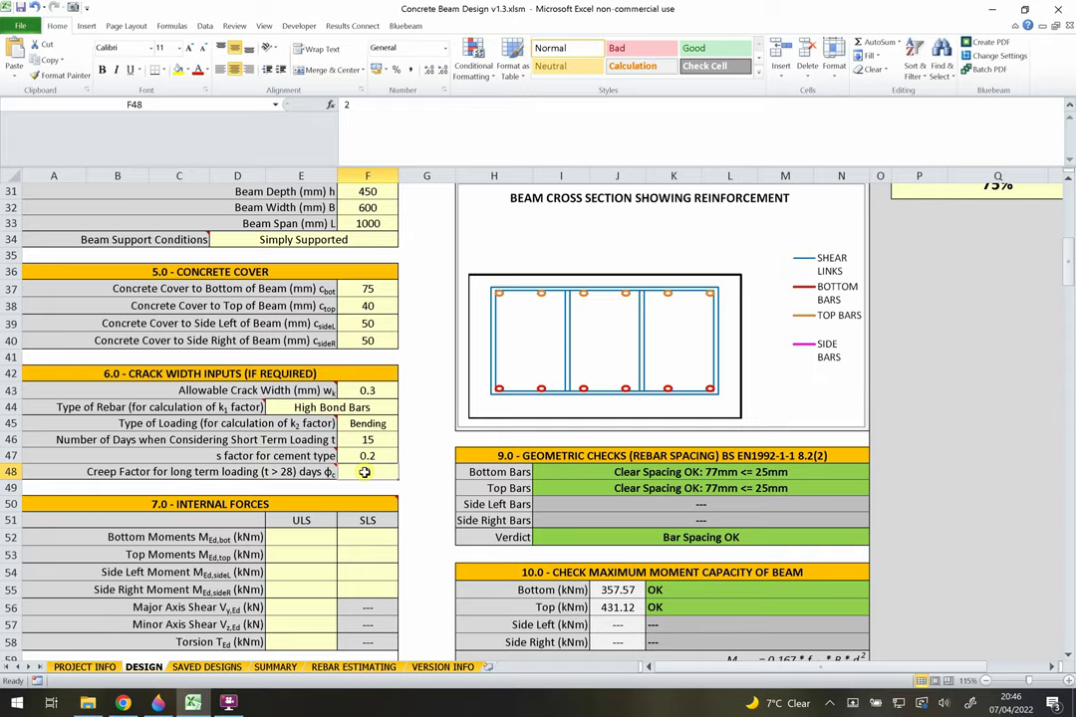
scroll(365, 472, down, 1)
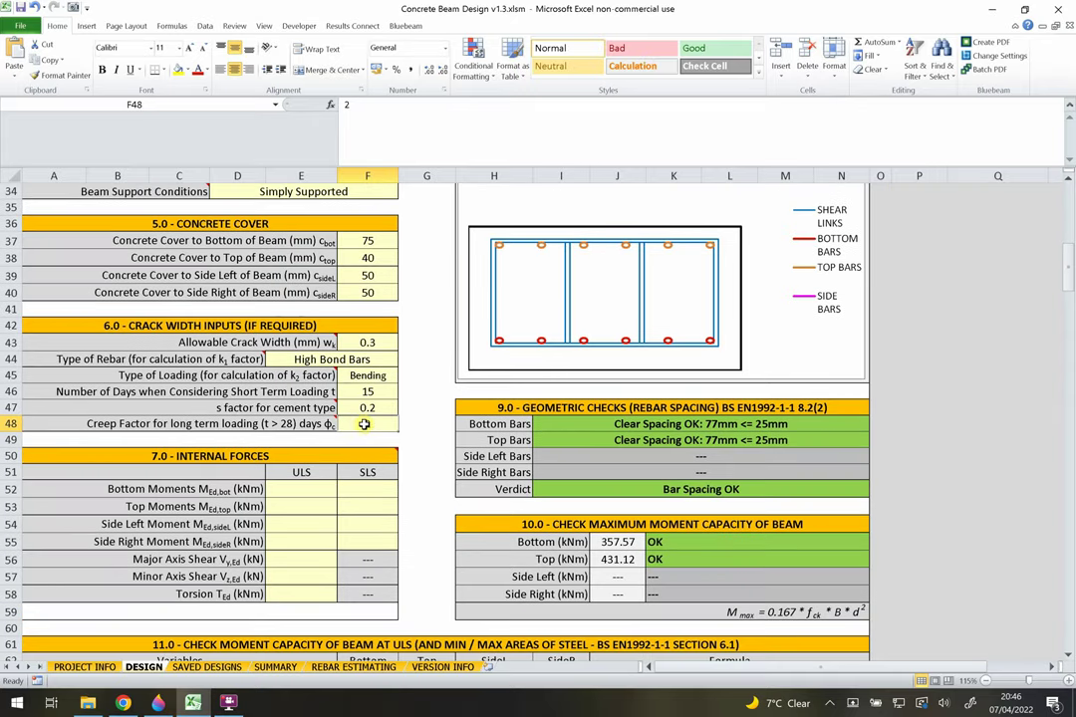
scroll(364, 425, up, 5)
click(319, 283)
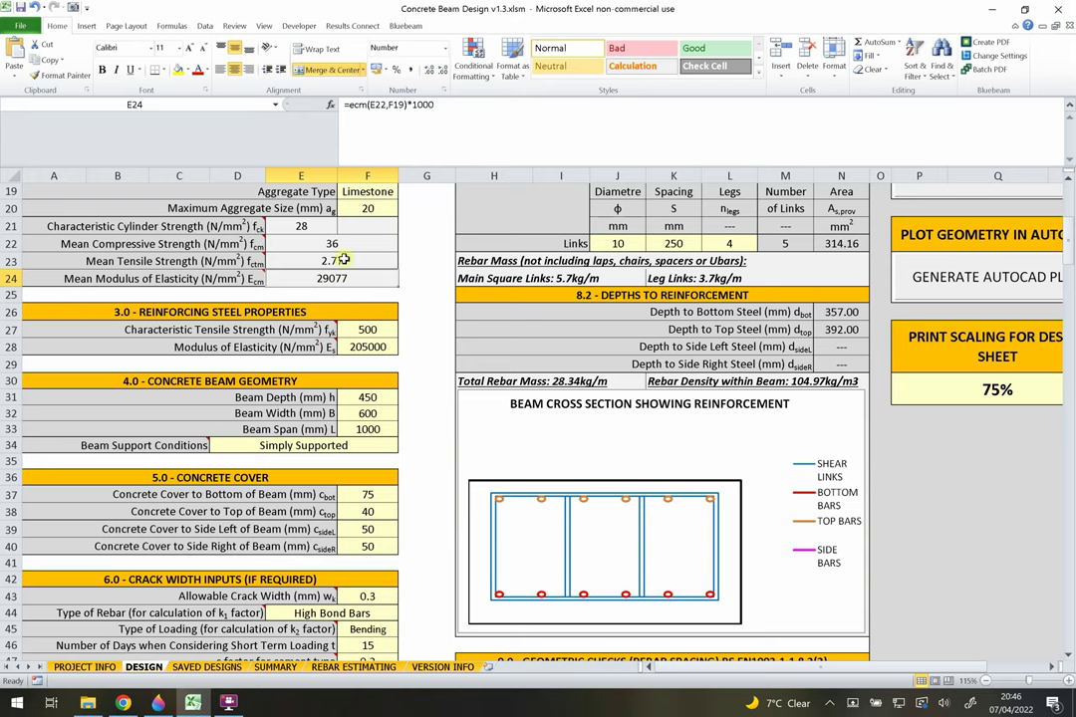
scroll(297, 261, down, 4)
click(365, 471)
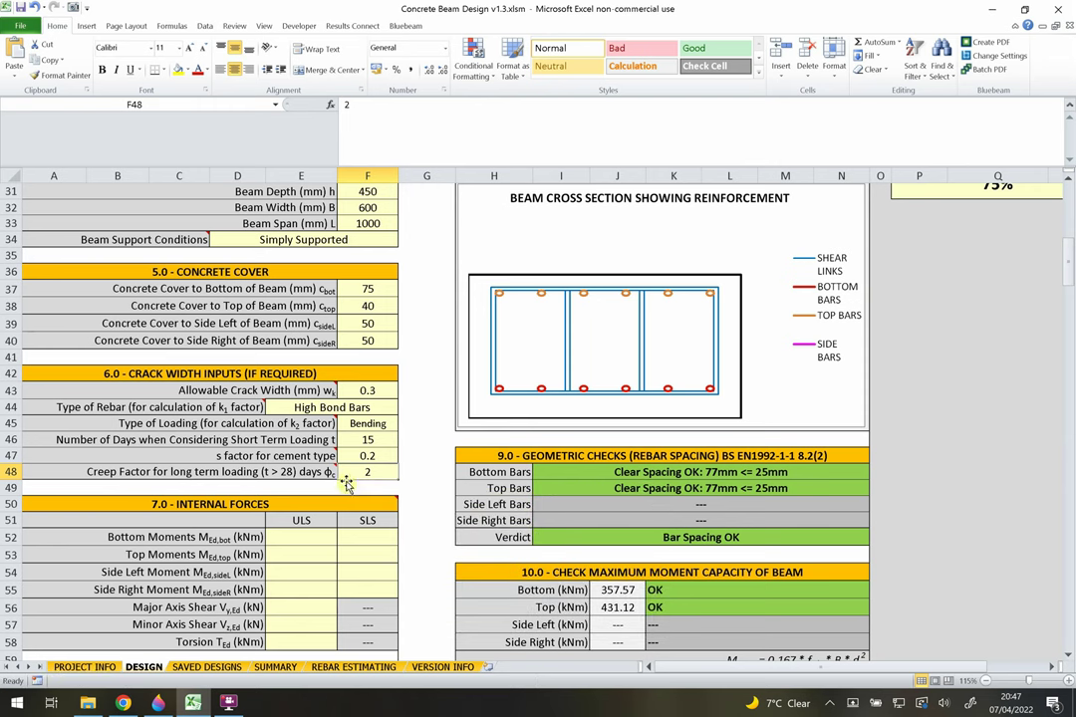
scroll(360, 482, up, 5)
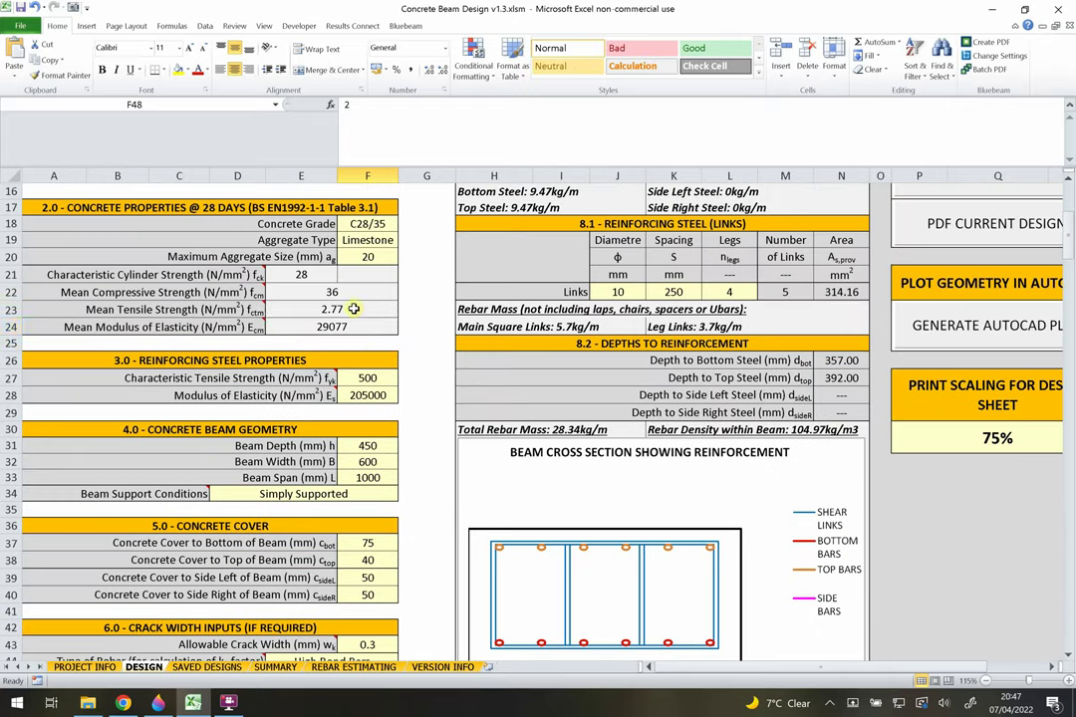
click(350, 323)
click(309, 325)
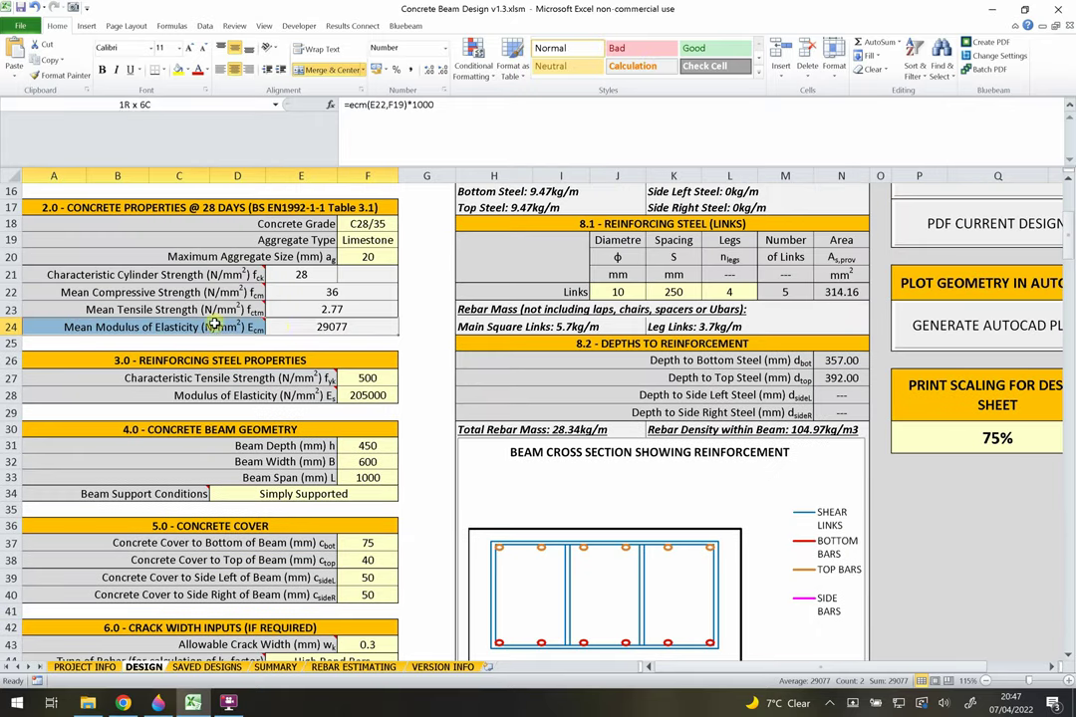
scroll(308, 325, down, 6)
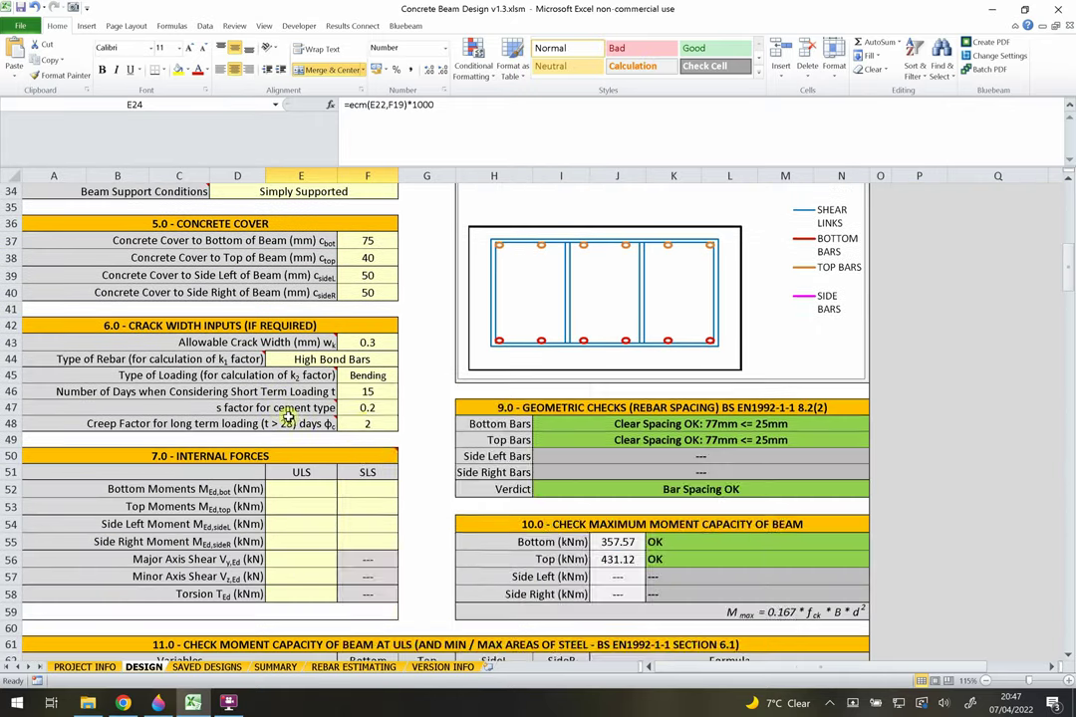
- Review the s factor for cement type and the other crack width inputs in section 6.0
click(287, 416)
click(360, 408)
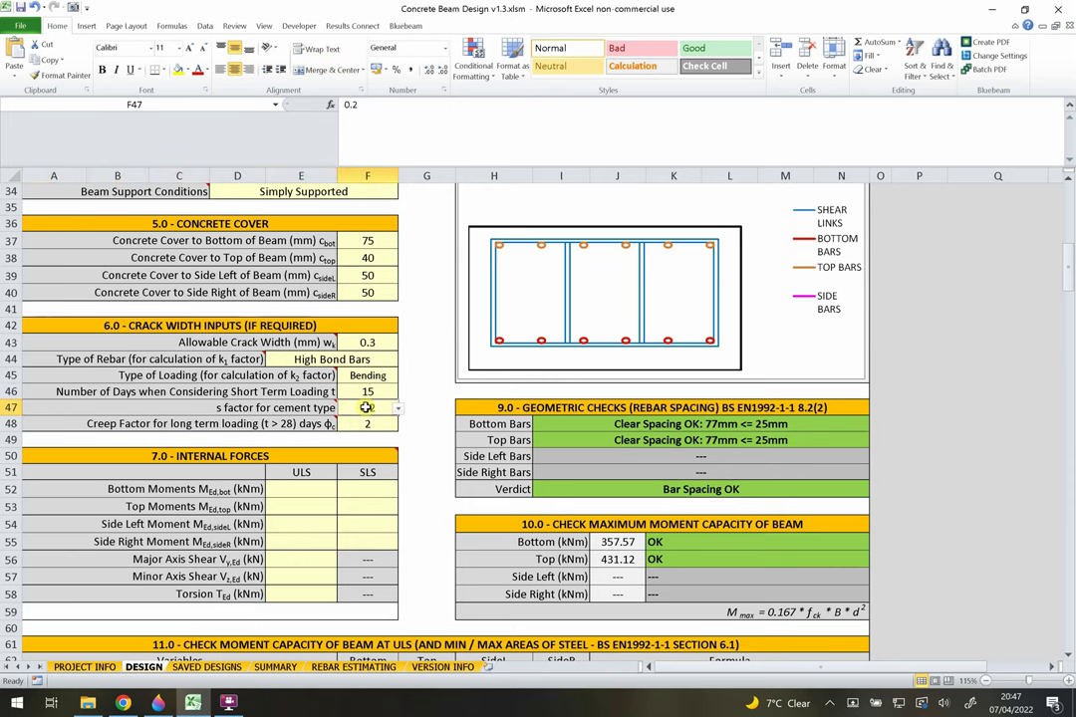
scroll(418, 384, down, 1)
scroll(418, 384, down, 1)
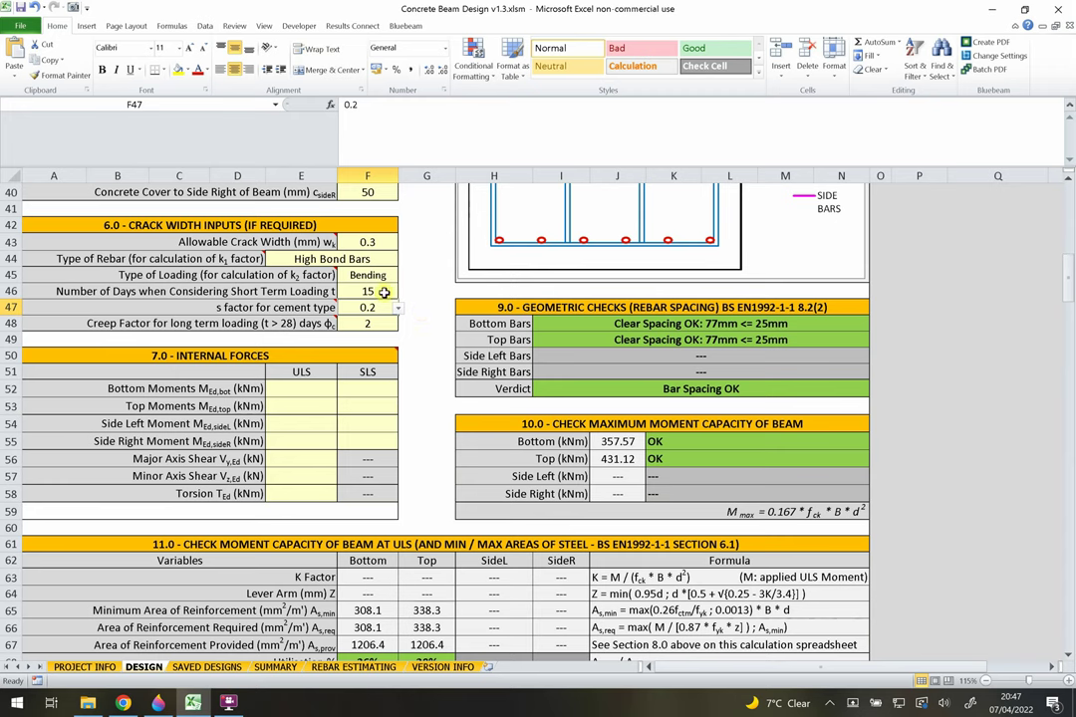
click(301, 229)
drag(301, 229, 367, 291)
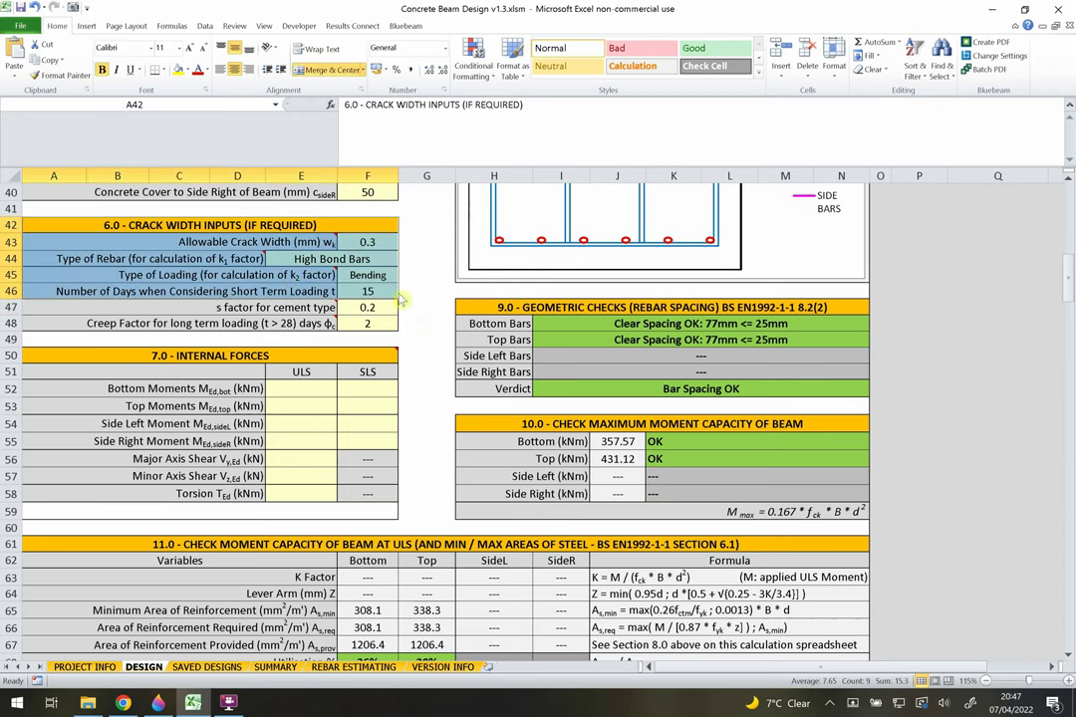
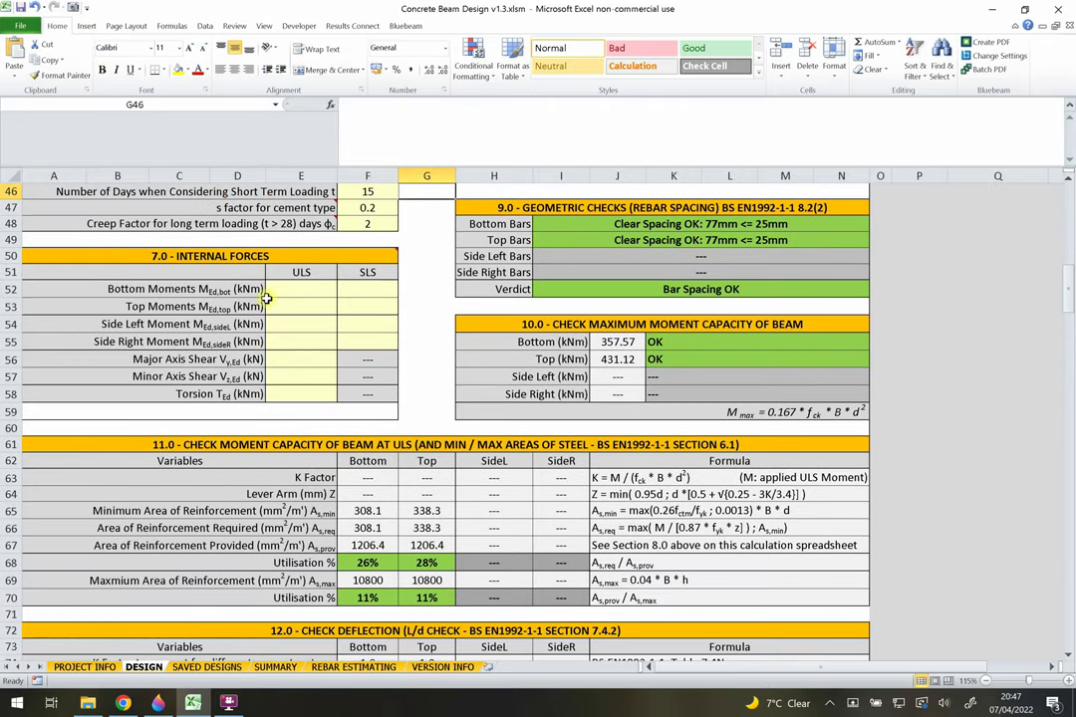
- Examine the section 7.0 internal forces inputs: bottom, top and side moments, major and minor axis shear, and torsion, for ULS and SLS
click(225, 257)
click(304, 313)
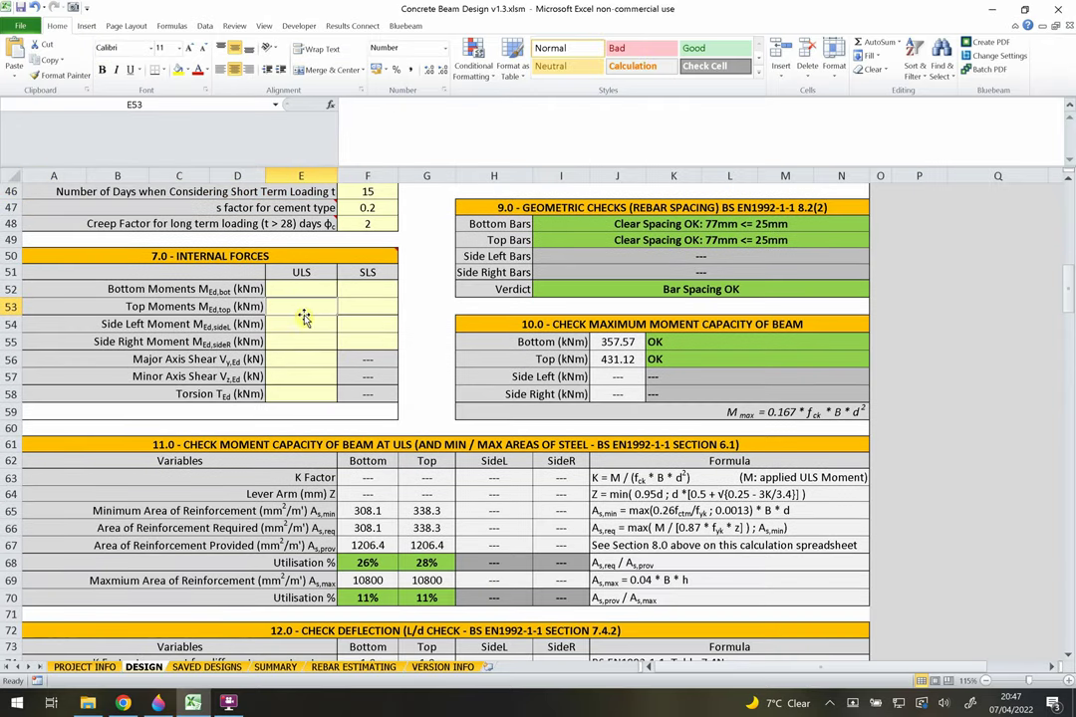
click(207, 289)
click(283, 289)
click(248, 304)
click(271, 307)
mouse_move(214, 289)
mouse_down()
mouse_move(290, 288)
mouse_move(305, 304)
mouse_up()
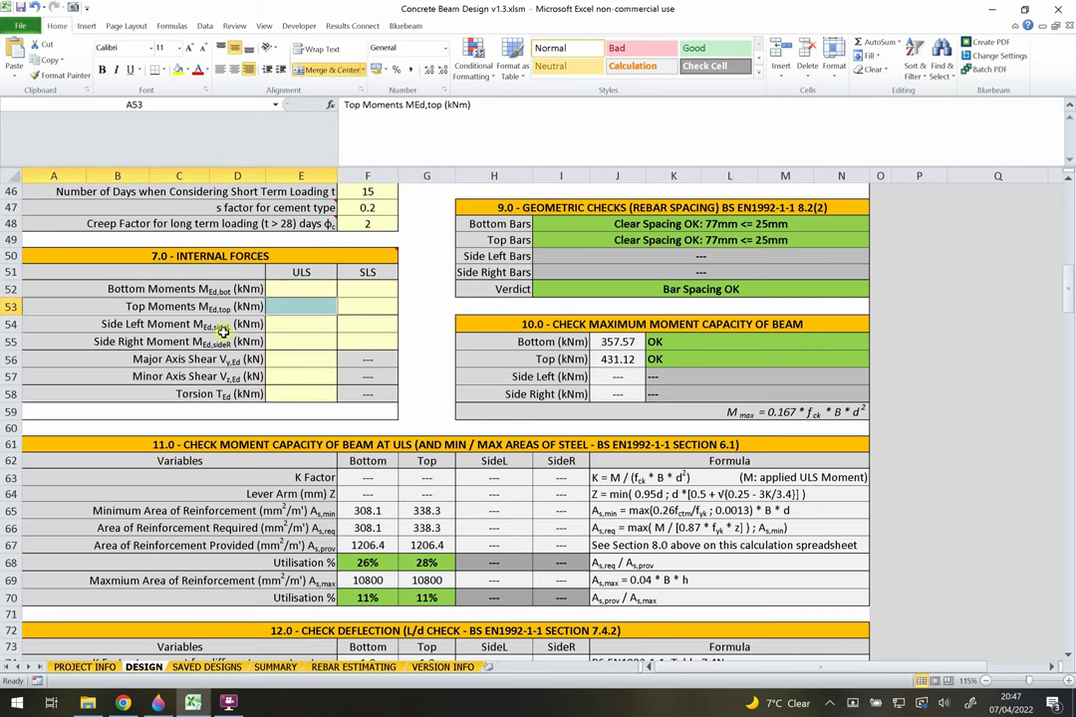
click(246, 324)
click(248, 342)
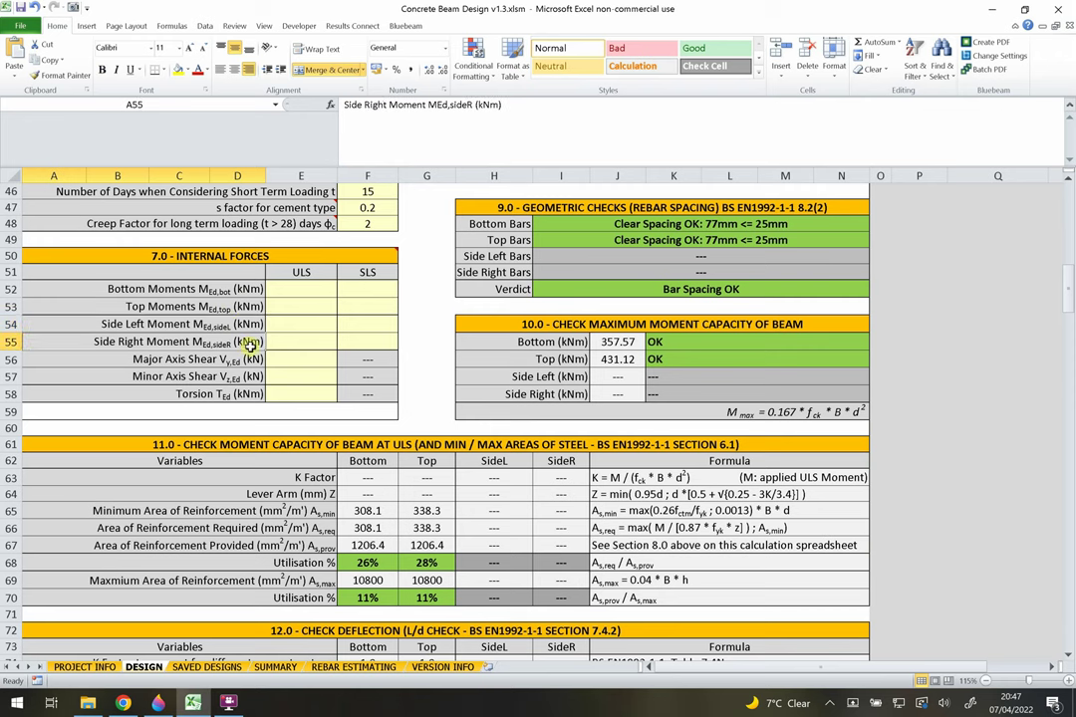
mouse_move(250, 331)
mouse_down()
mouse_move(283, 320)
mouse_move(360, 331)
mouse_move(311, 336)
mouse_up()
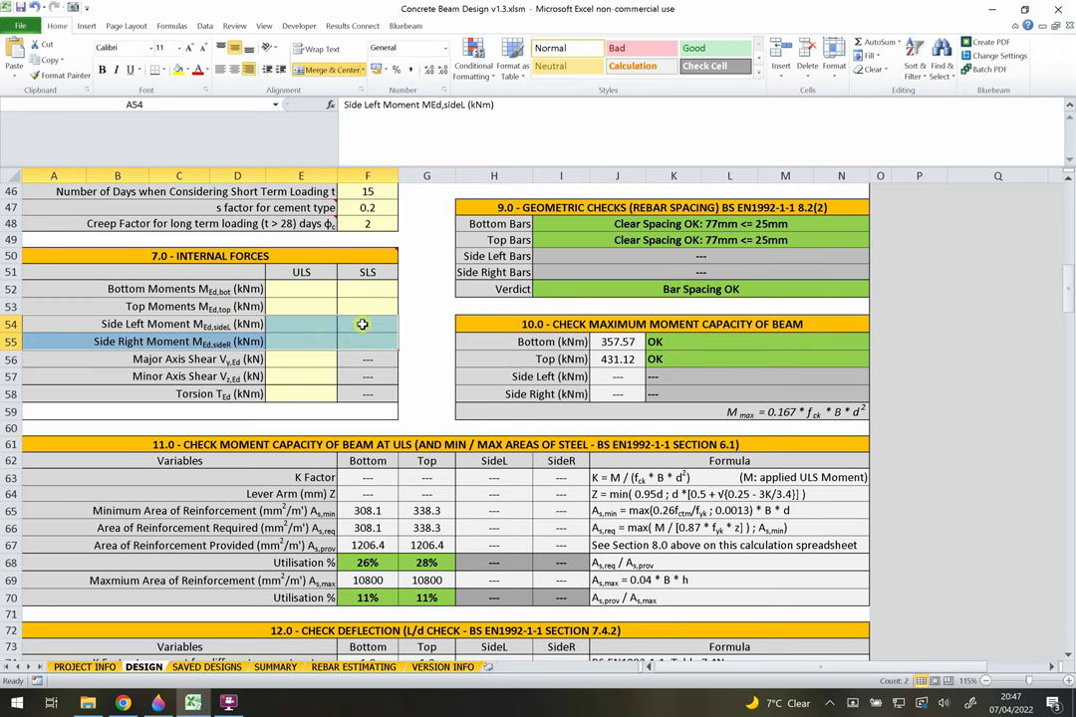
click(232, 358)
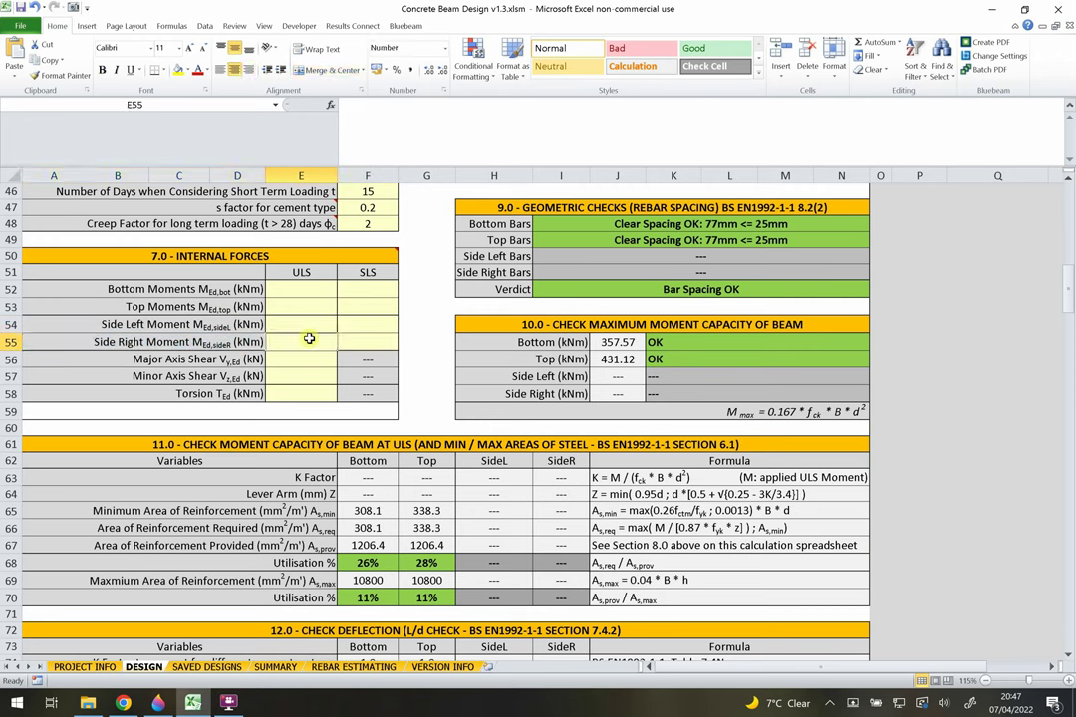
click(247, 375)
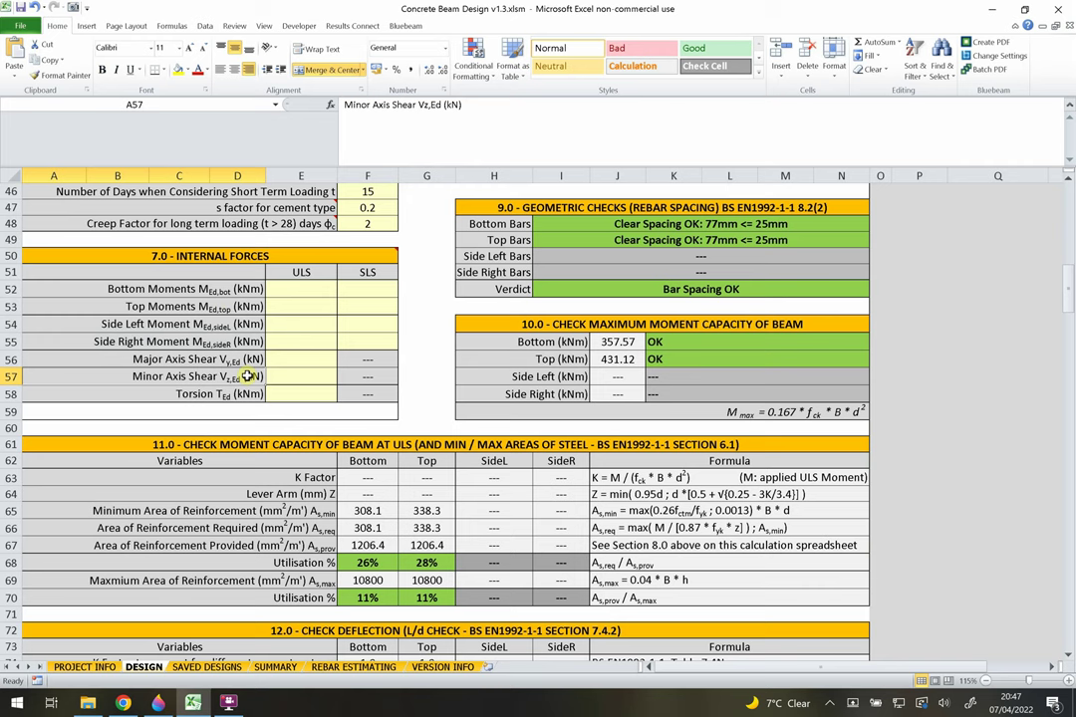
click(260, 394)
click(289, 393)
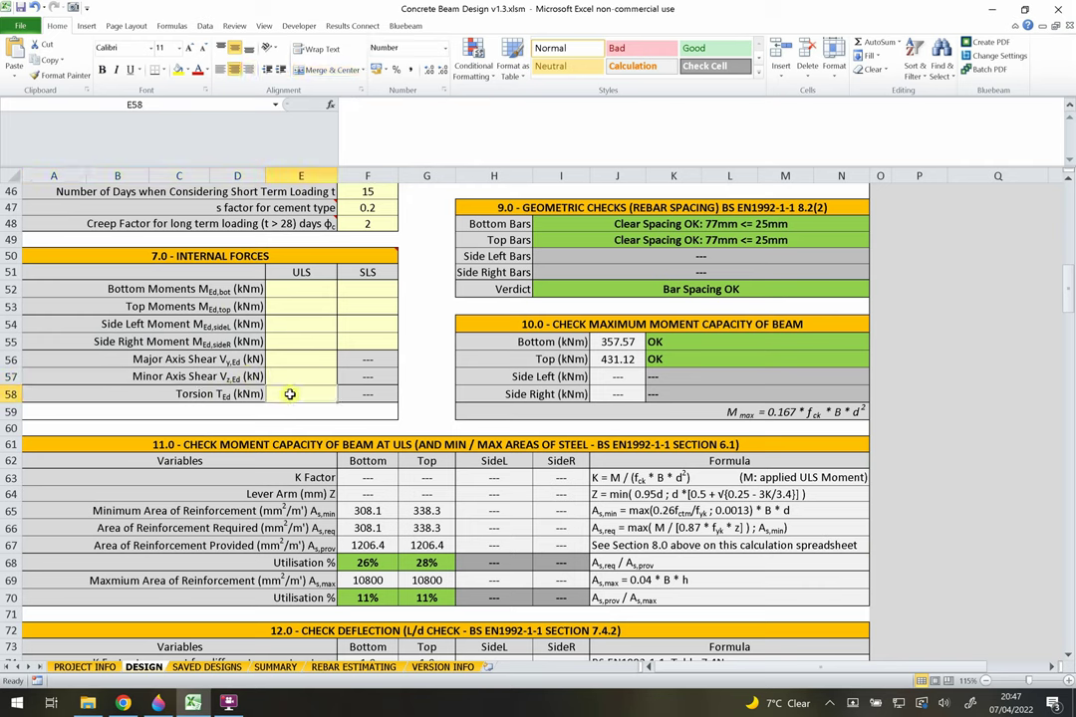
- Enter the ULS bottom moment as 50 kNm and the ULS top moment as 45 kNm in section 7.0 internal forces
click(295, 295)
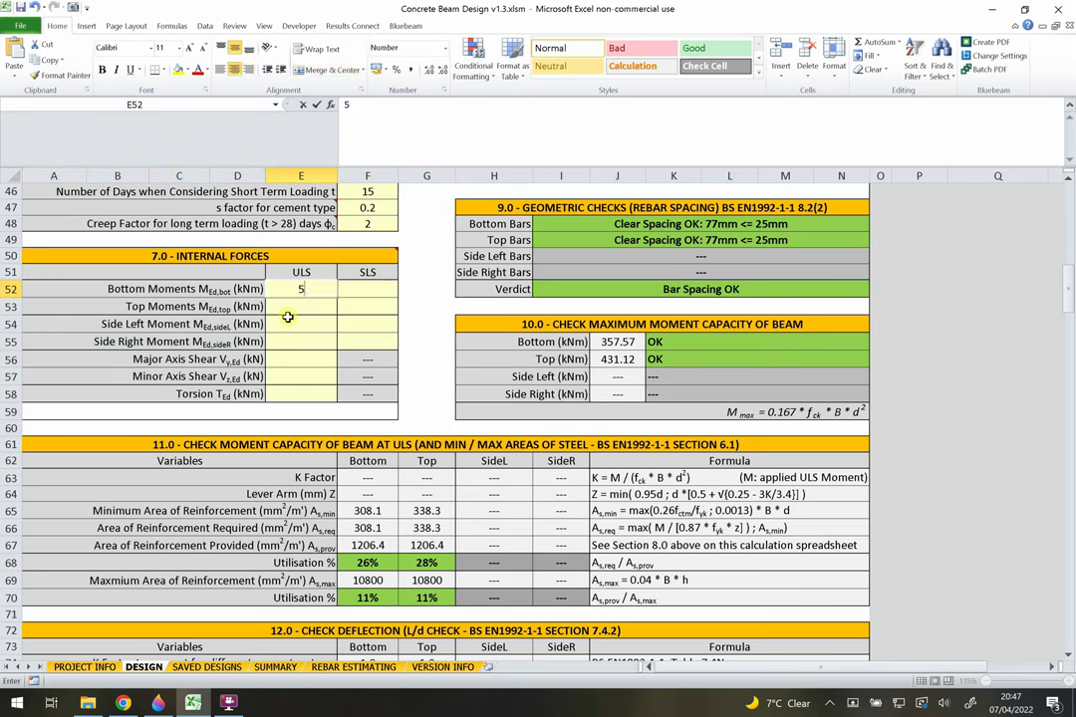
text(50)
key(Return)
text(45)
click(319, 340)
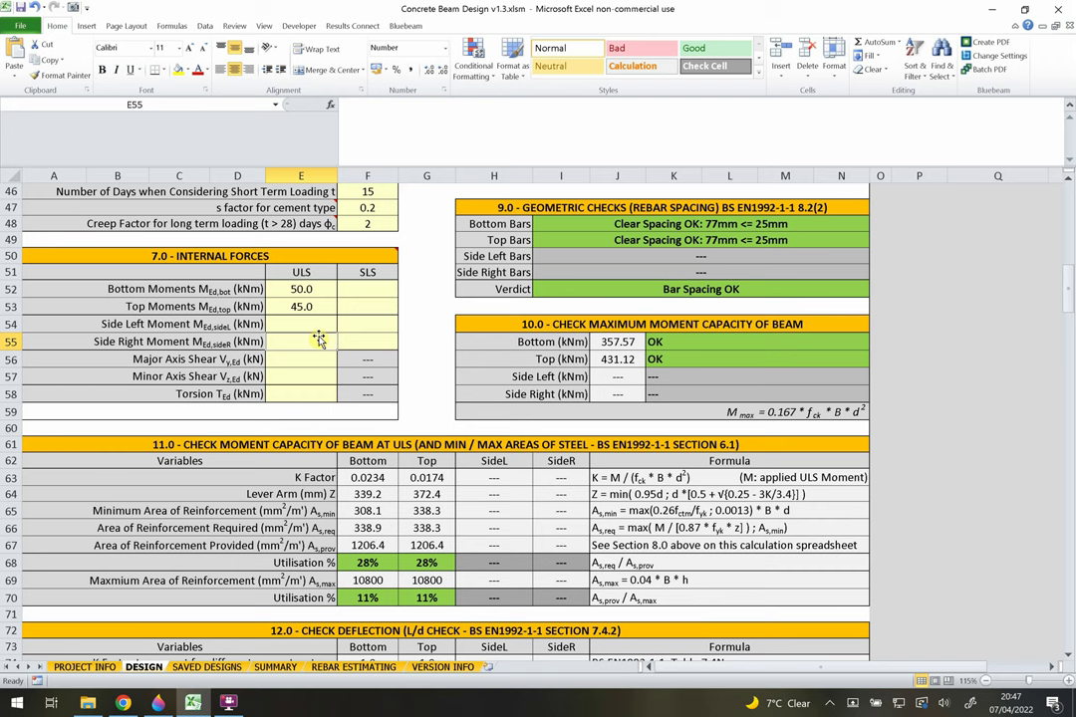
click(310, 272)
click(300, 332)
drag(304, 287, 299, 306)
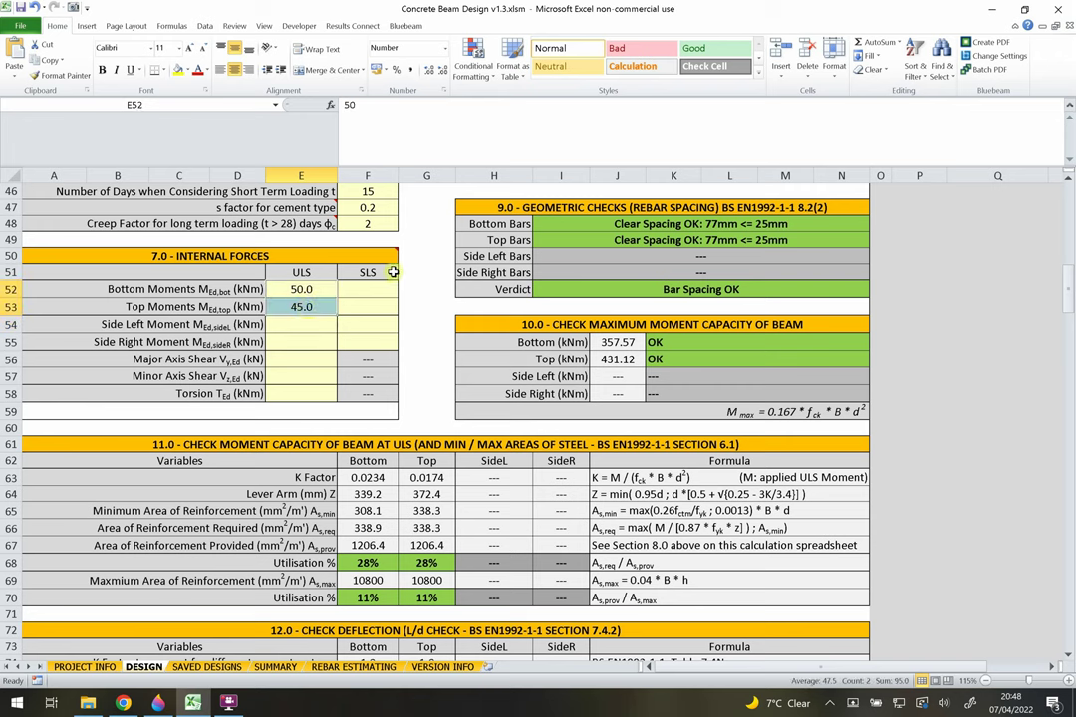
drag(301, 271, 301, 390)
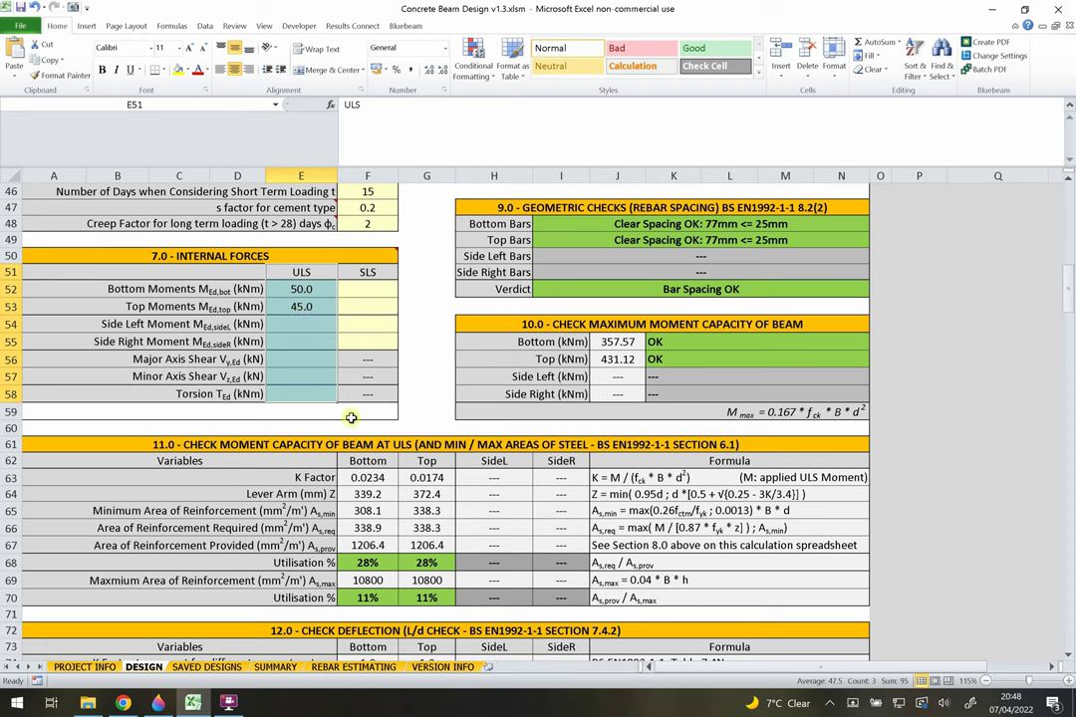
click(301, 339)
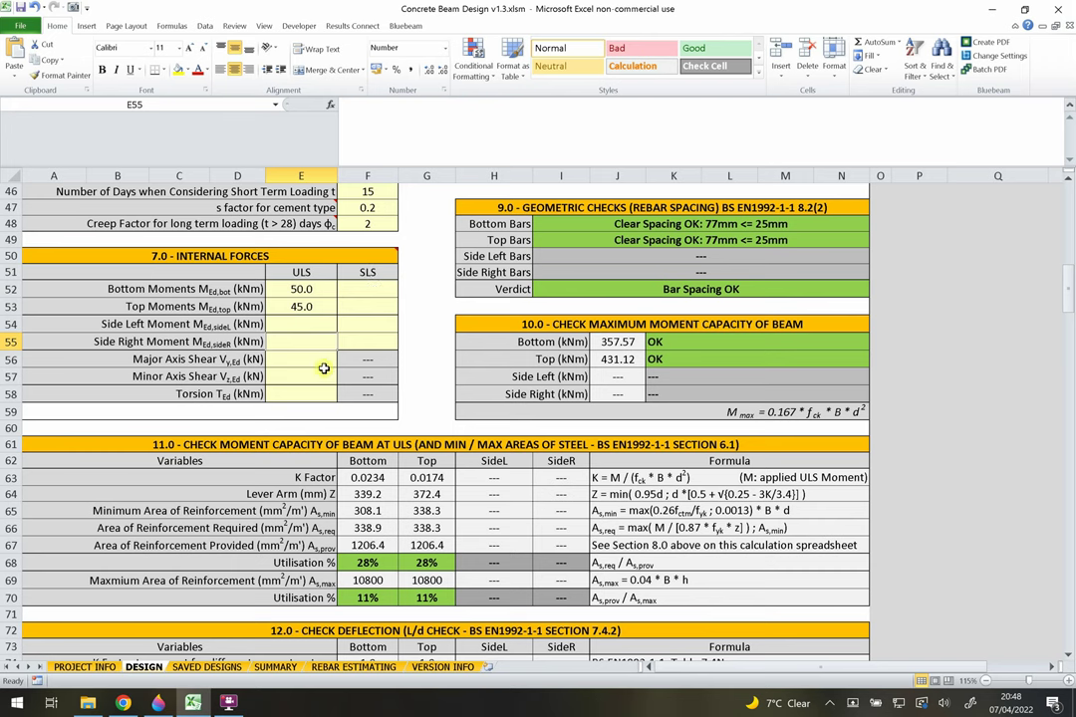
- Enter the SLS bottom moment as 25 kNm and the SLS top moment as 15 kNm in section 7.0
drag(368, 273, 364, 321)
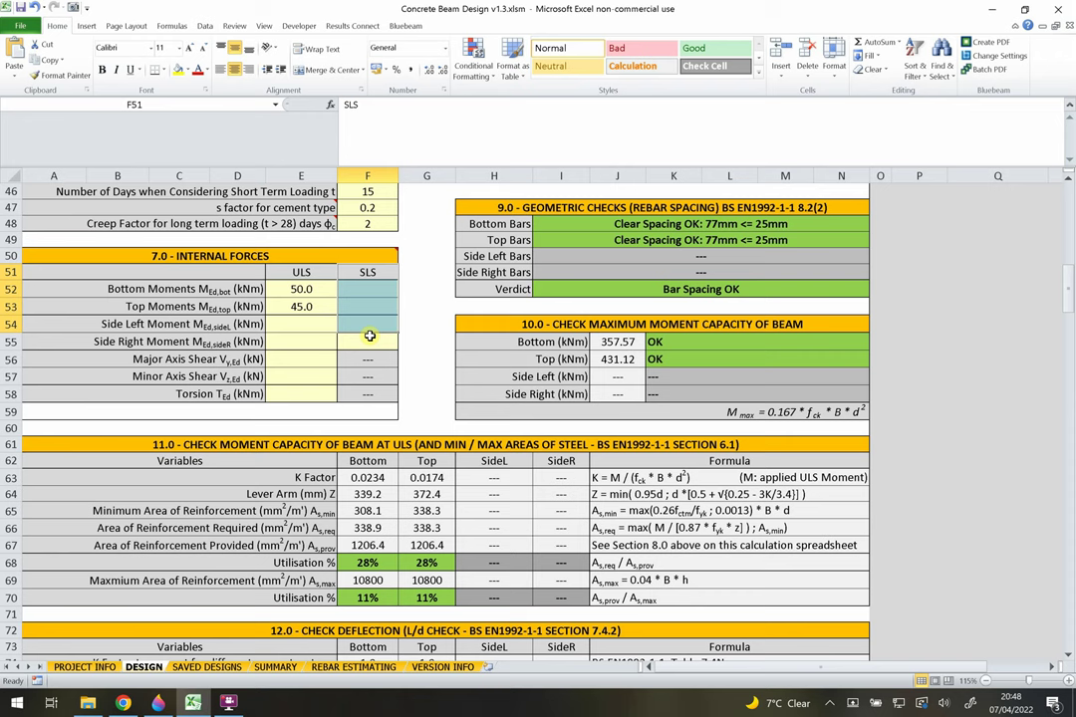
click(365, 289)
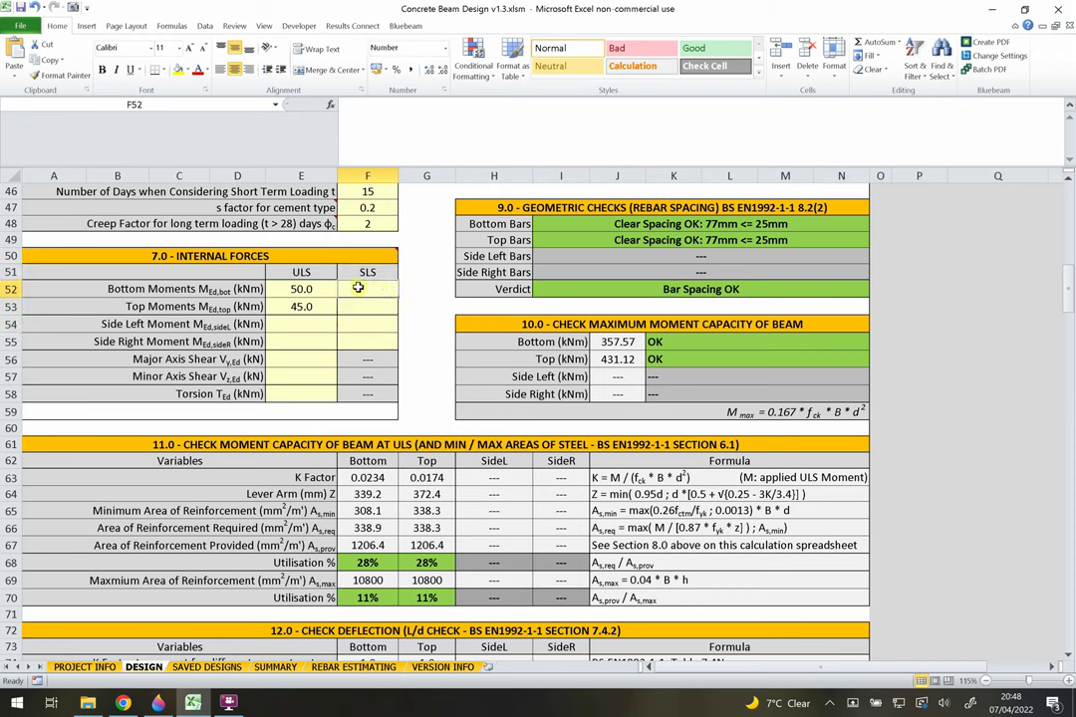
text(25)
click(363, 310)
text(15)
key(Return)
- Set the ULS major axis shear in section 7.0 to 75 kN
click(296, 357)
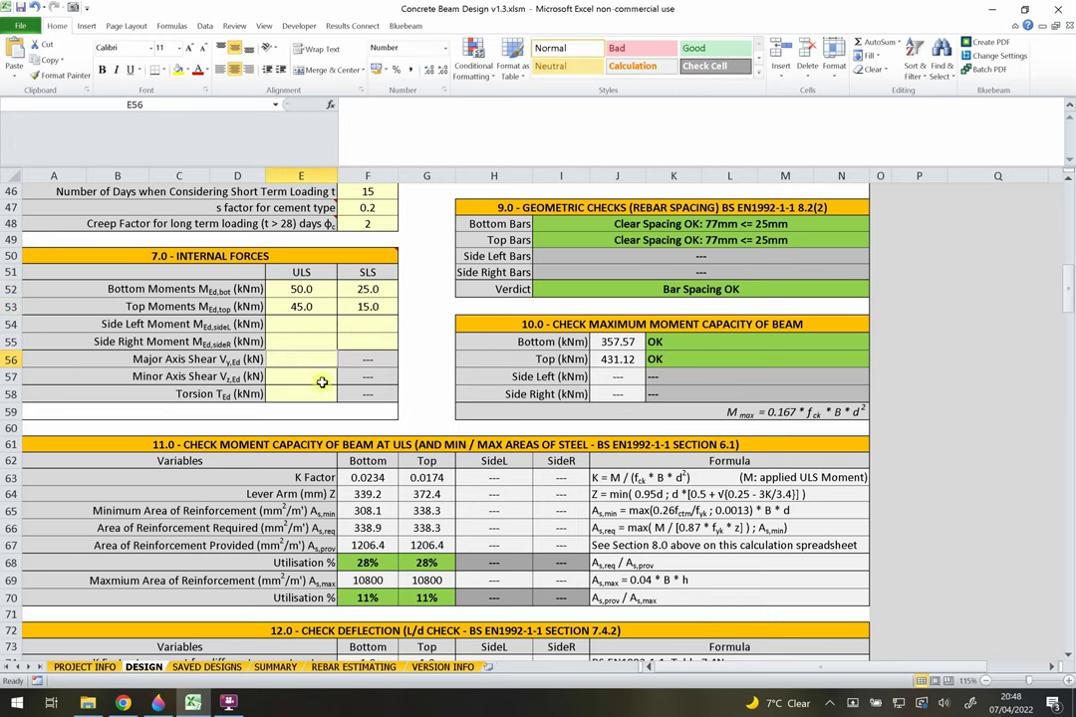
text(75)
click(414, 358)
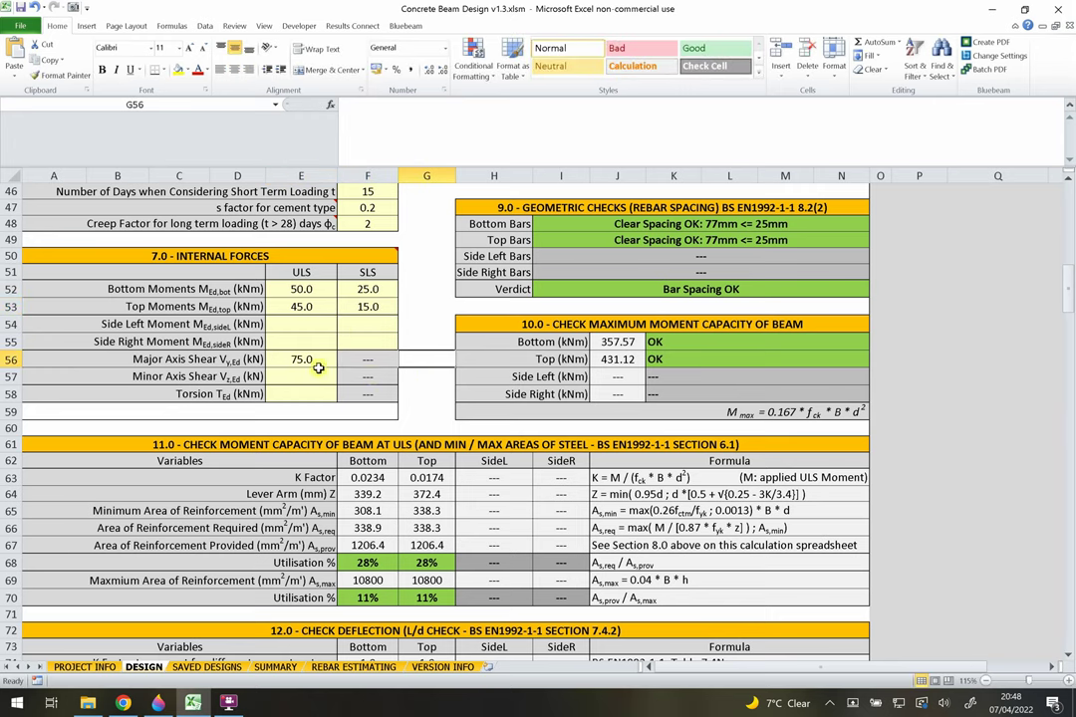
- Examine the main bar diameters and numbers in section 8.0 and how they appear in the beam cross section diagram
scroll(371, 375, up, 10)
scroll(520, 361, up, 2)
scroll(539, 267, up, 2)
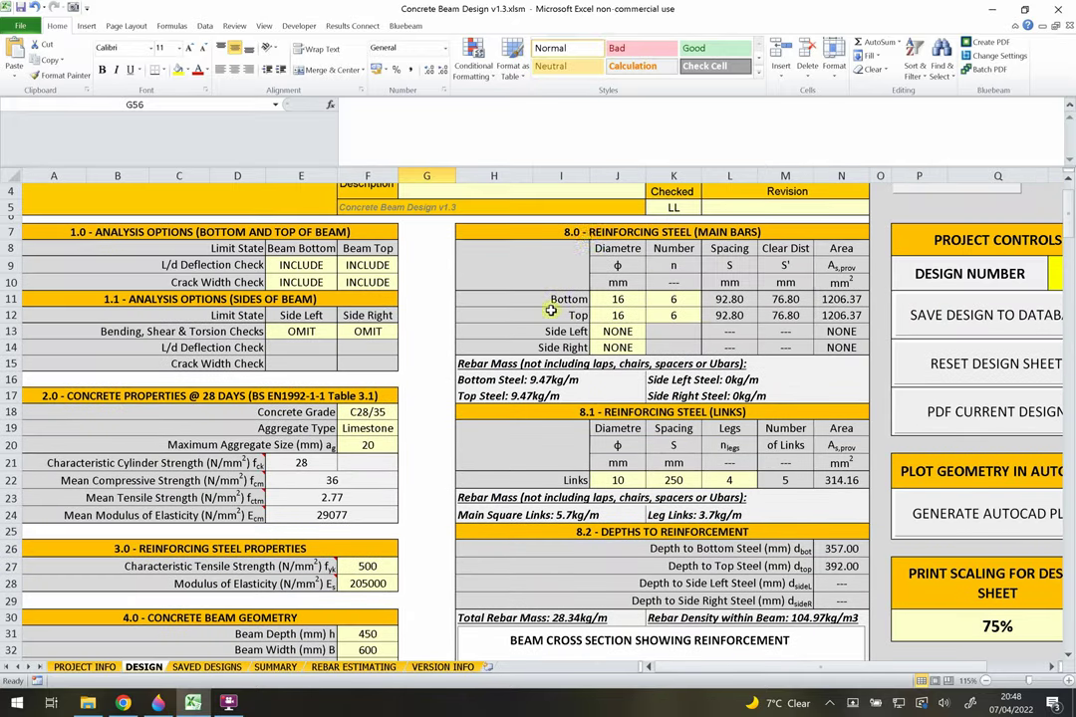
click(591, 236)
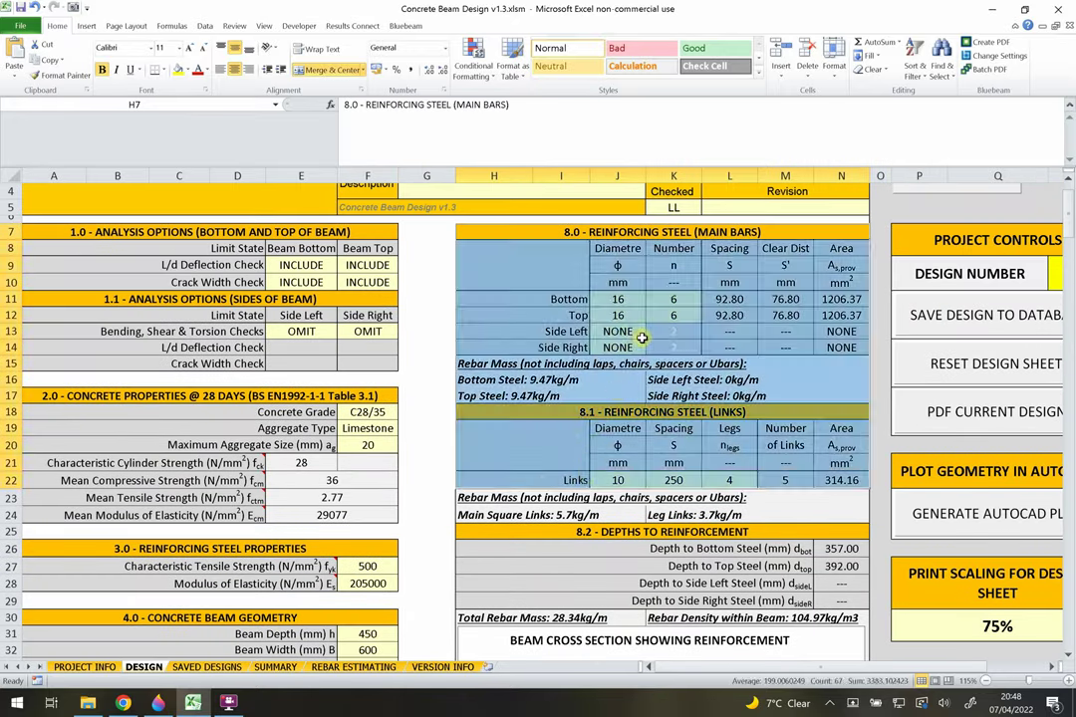
drag(617, 266, 523, 303)
click(618, 314)
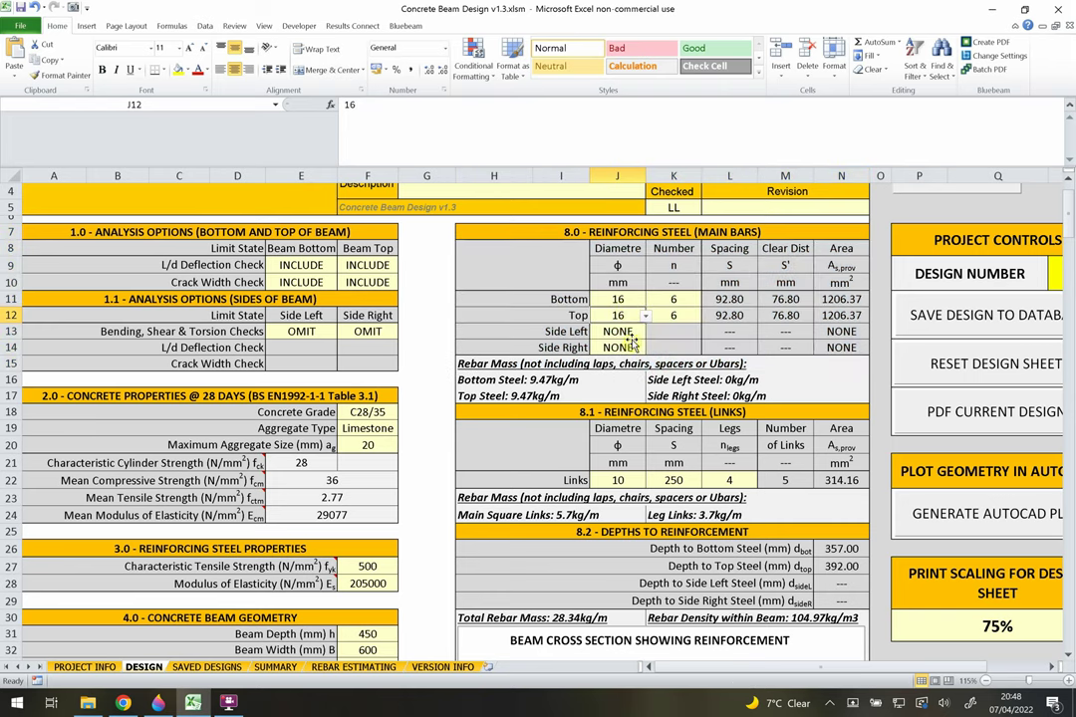
click(619, 297)
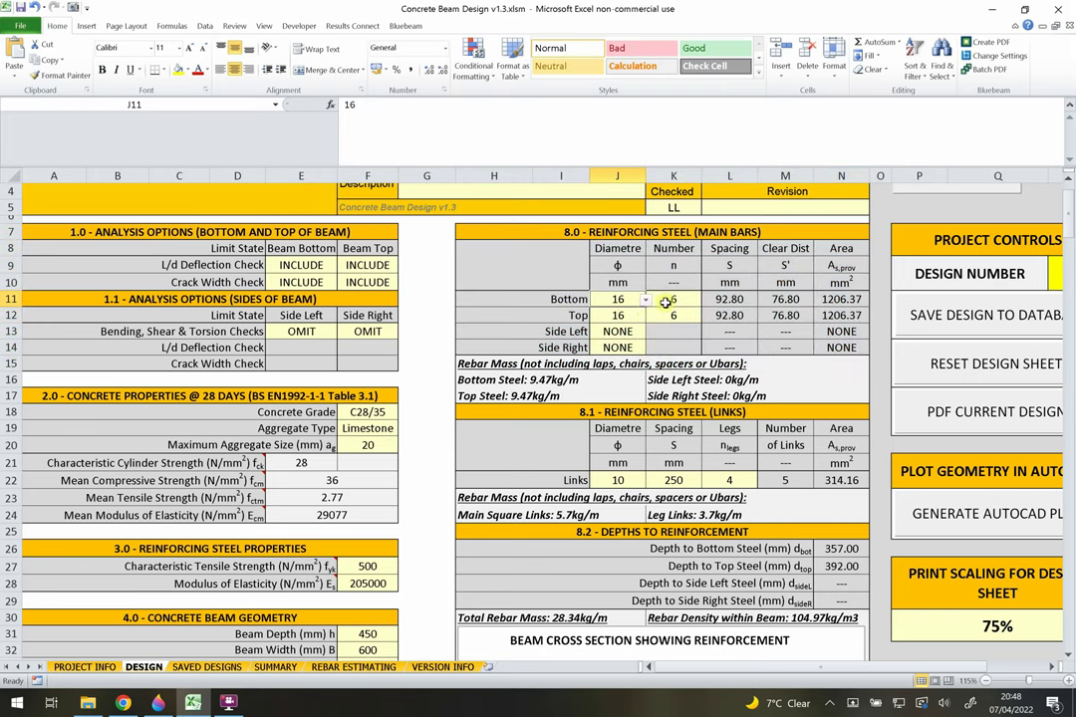
click(655, 302)
click(626, 299)
scroll(658, 303, down, 1)
scroll(660, 299, down, 6)
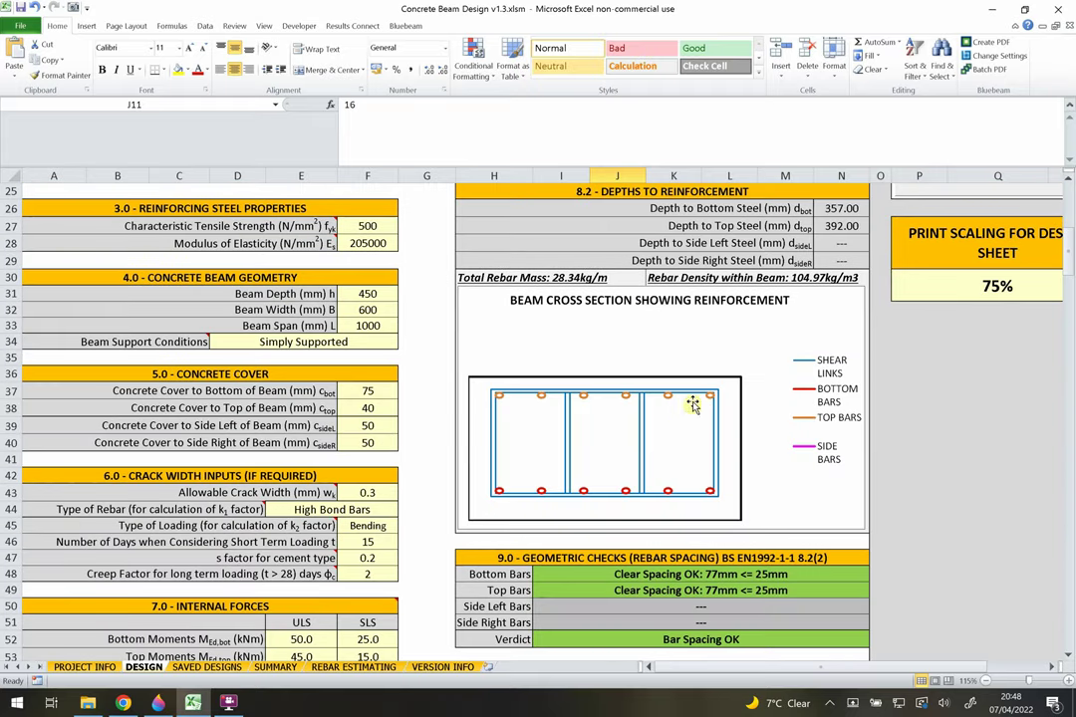
scroll(647, 418, up, 6)
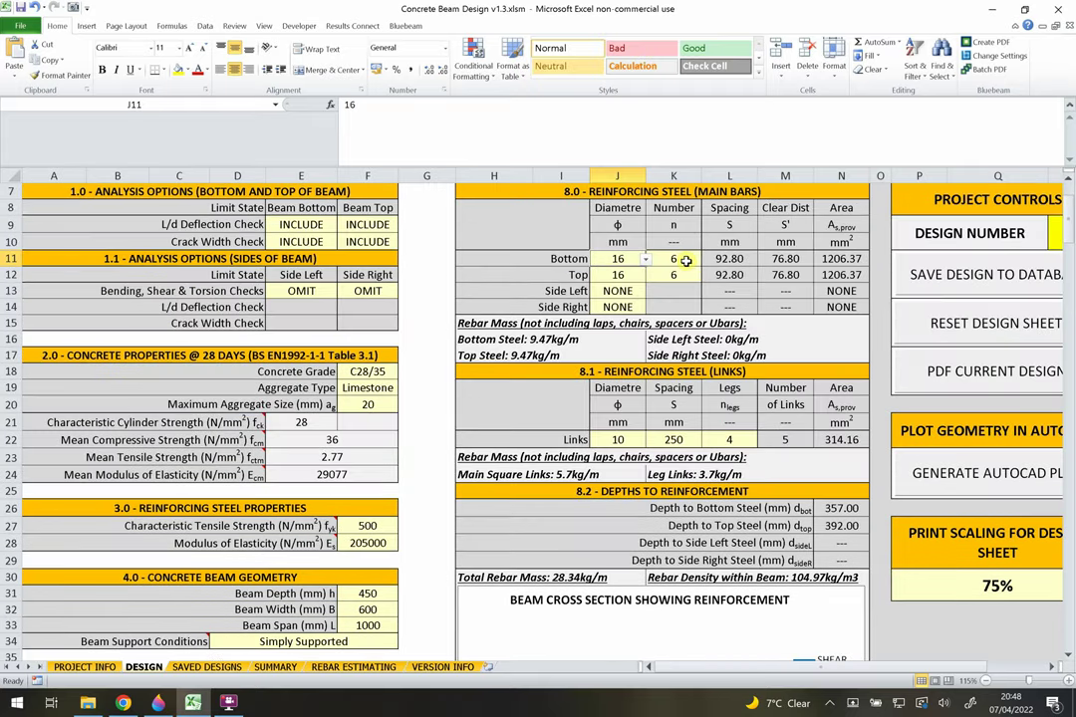
- Try 10 bottom main bars in section 8.0, checking the beam cross section diagram, and restore the number to 6
click(685, 260)
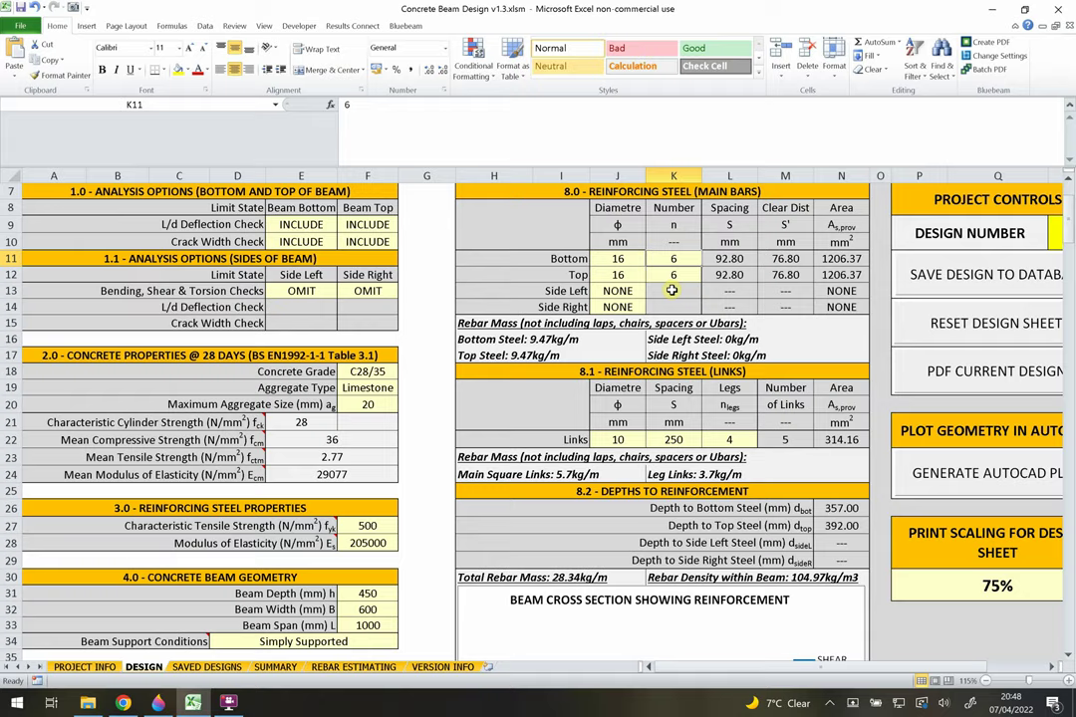
text(10)
click(672, 293)
scroll(677, 298, down, 2)
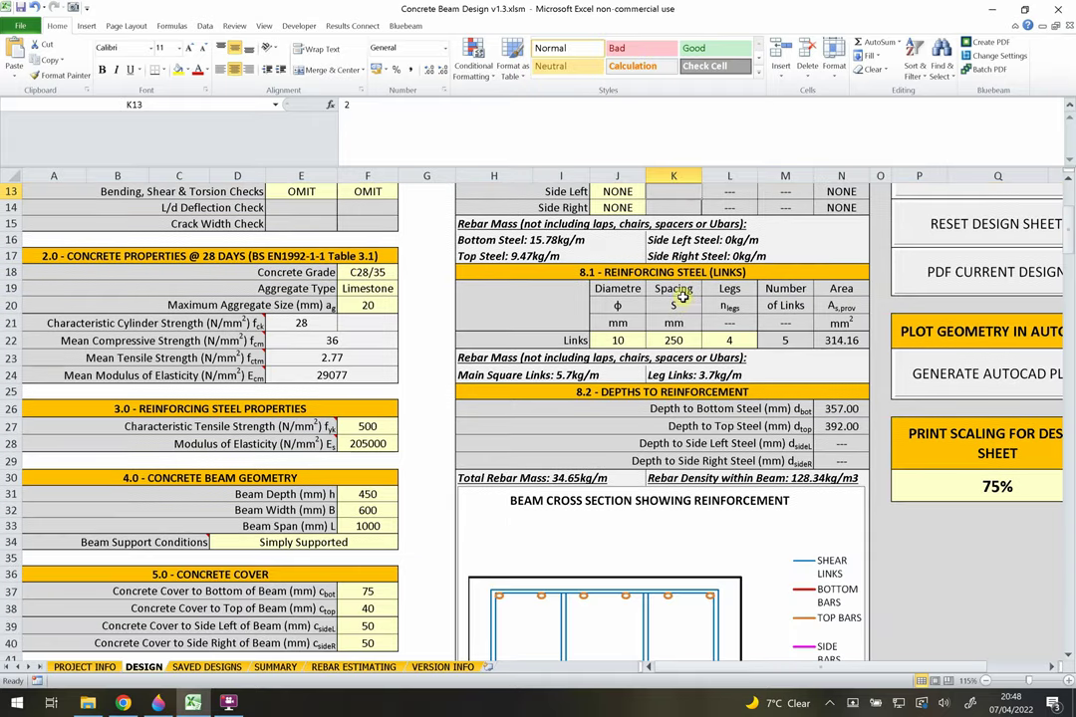
scroll(647, 348, down, 5)
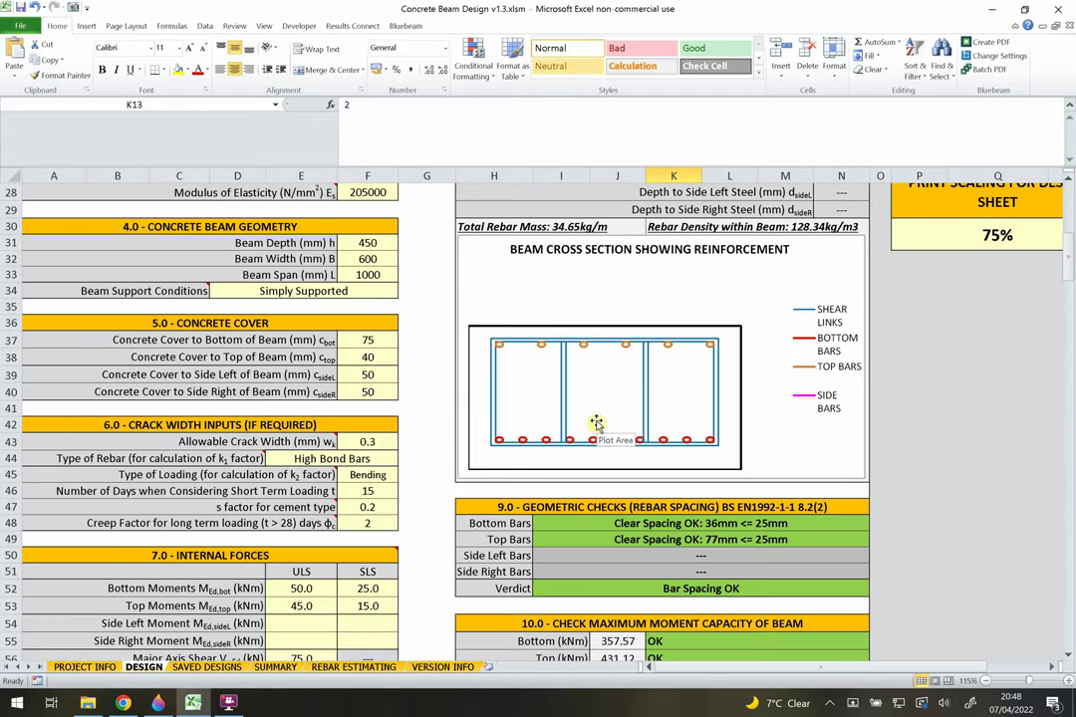
scroll(602, 408, up, 2)
scroll(611, 388, up, 5)
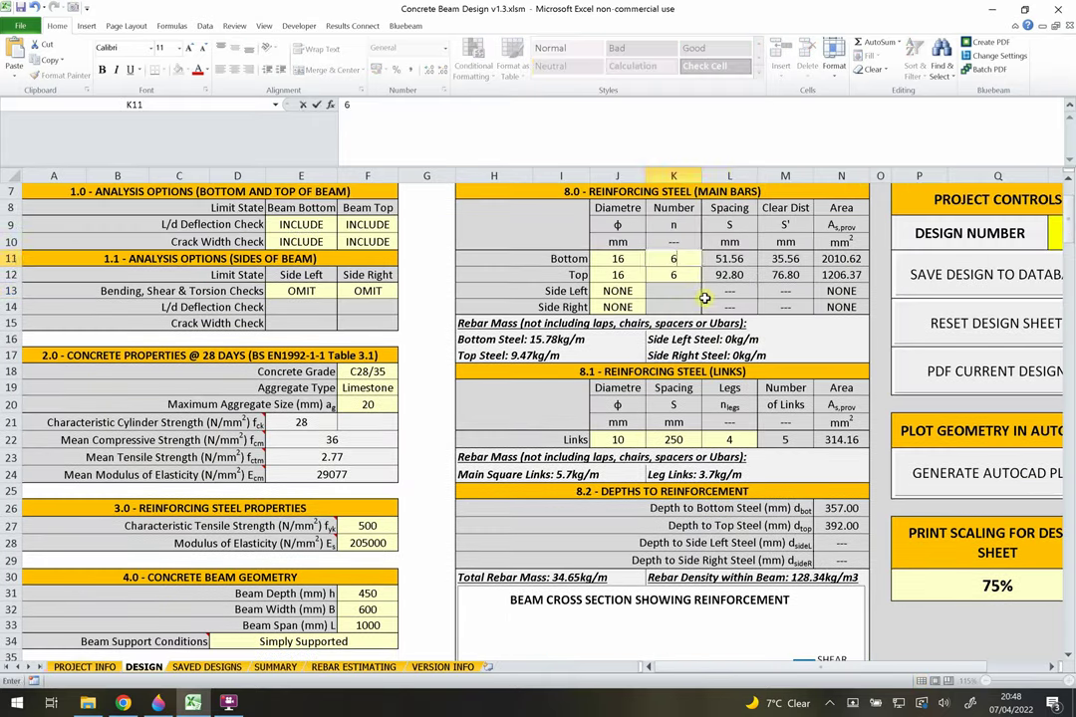
key(ctrl+z)
click(703, 295)
- Check the diameter options and the spacing of the links in section 8.1
scroll(687, 304, down, 2)
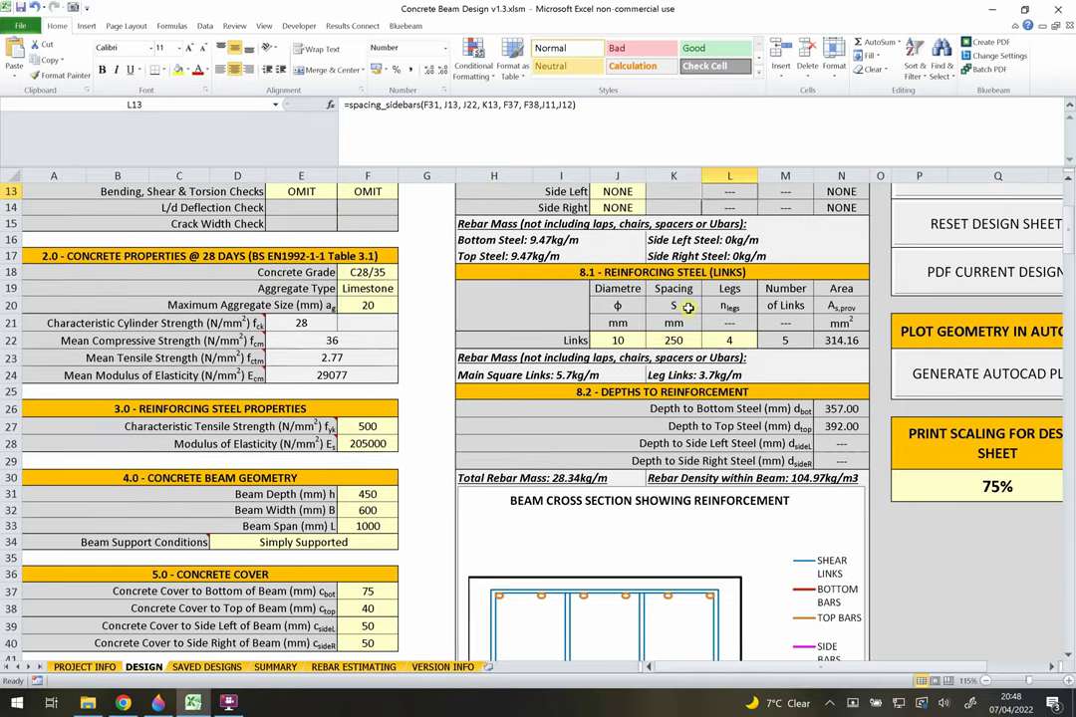
scroll(648, 278, down, 2)
click(617, 244)
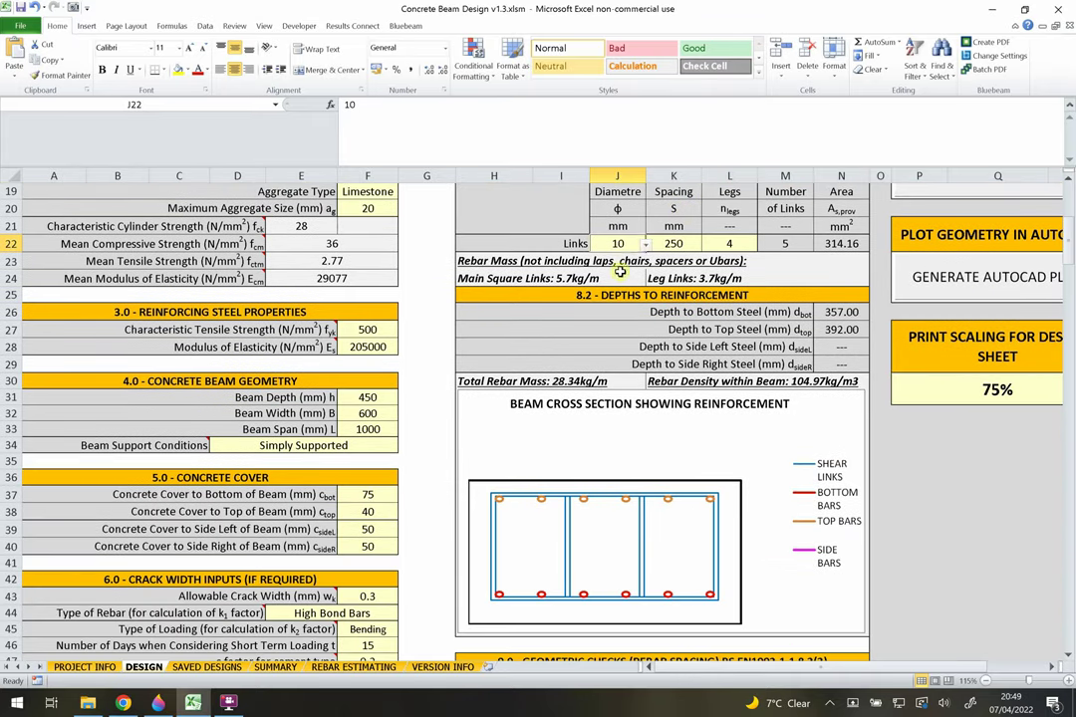
click(646, 244)
click(645, 244)
click(671, 249)
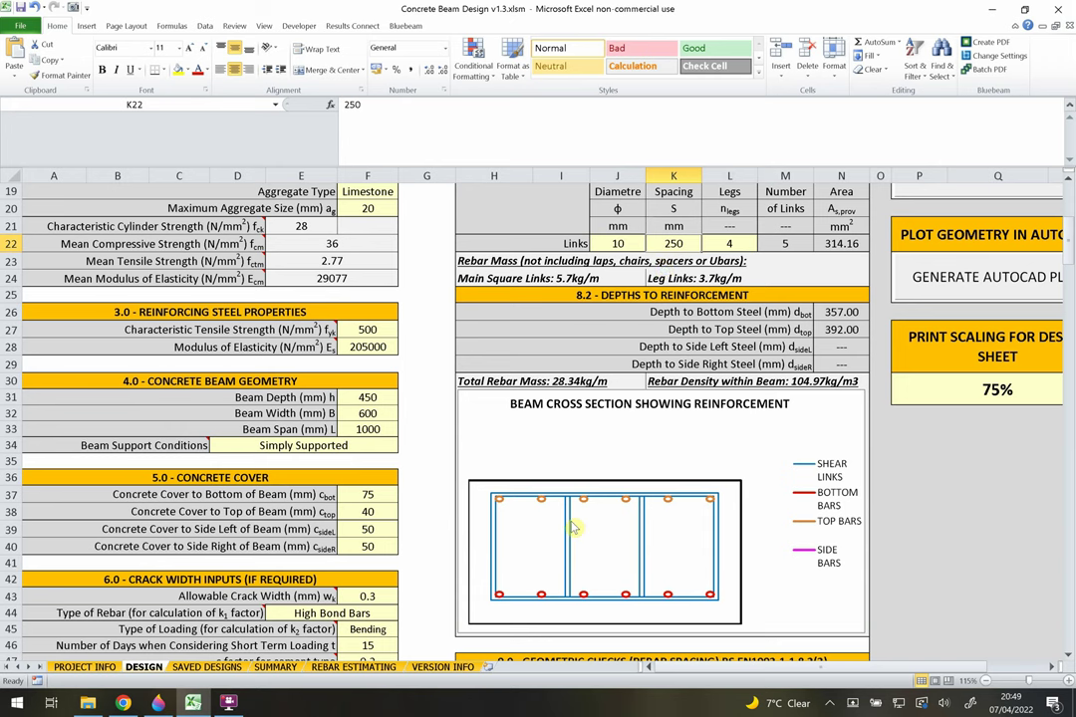
- Try 5 and 2 legs for the links in section 8.1, and restore the number of legs to 4
click(739, 244)
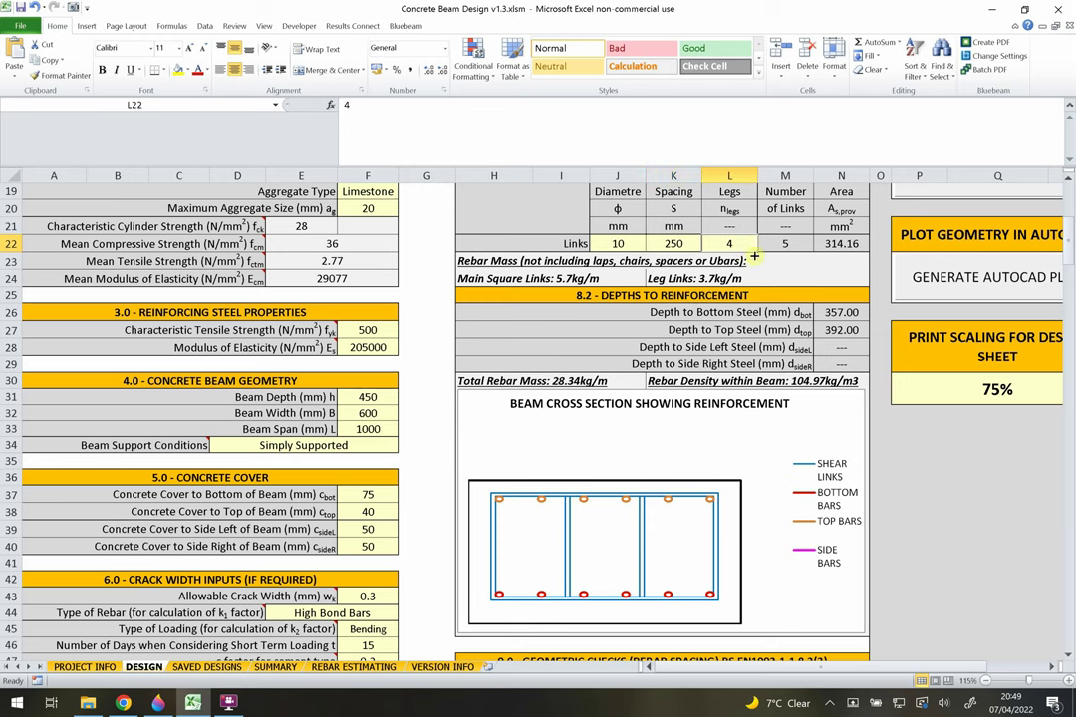
text(5)
key(Return)
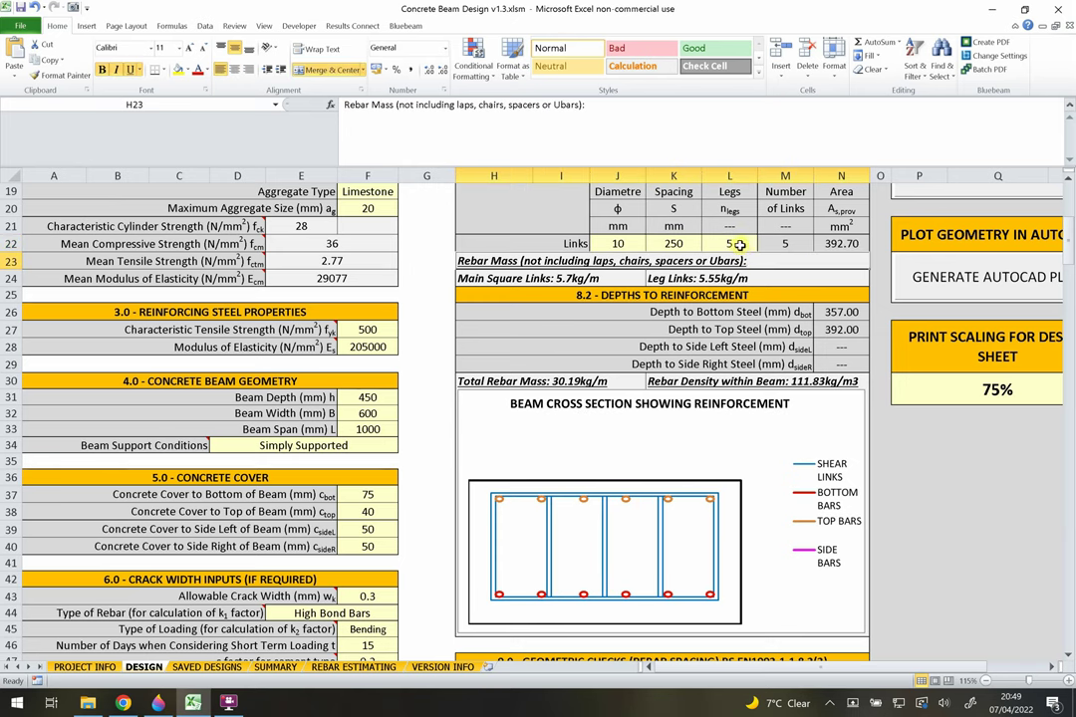
click(739, 244)
text(2)
key(Return)
key(Return)
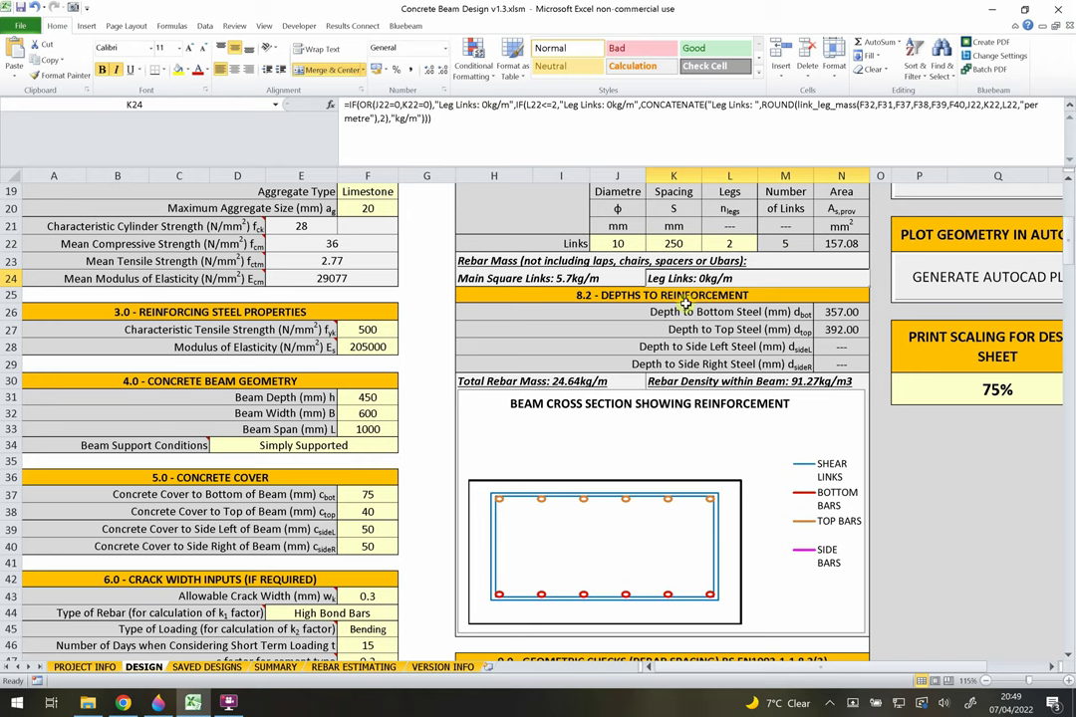
click(729, 243)
text(4)
key(Return)
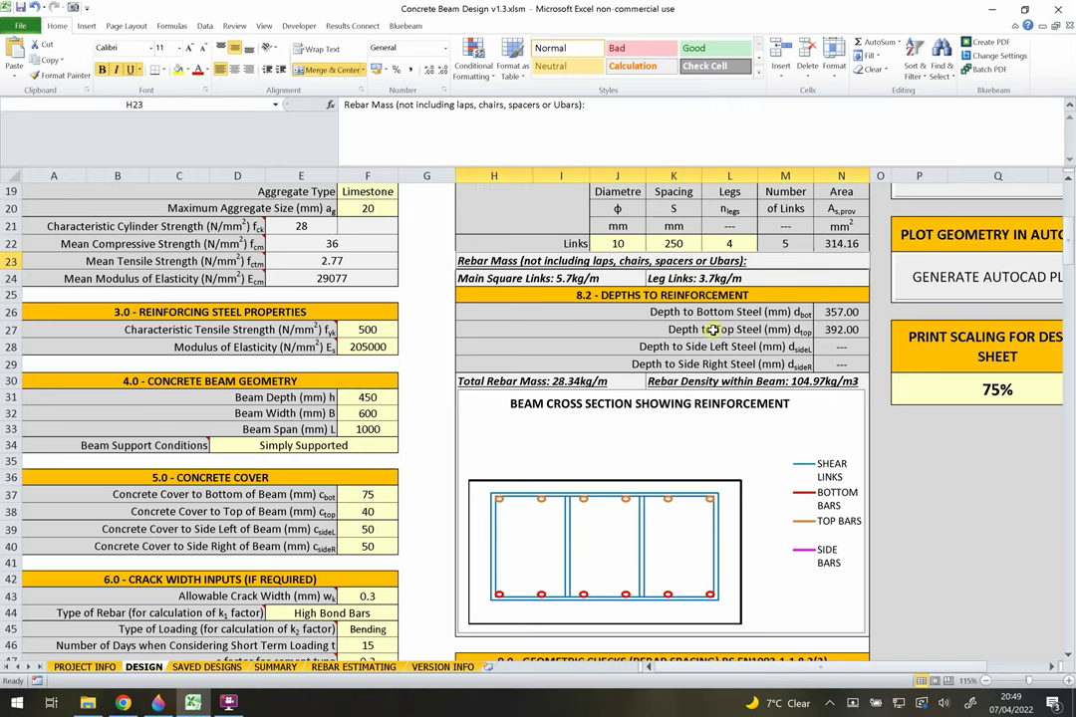
- Examine the rebar masses and depths to reinforcement in section 8.2, followed by the geometric bar spacing checks in section 9.0
scroll(687, 339, up, 3)
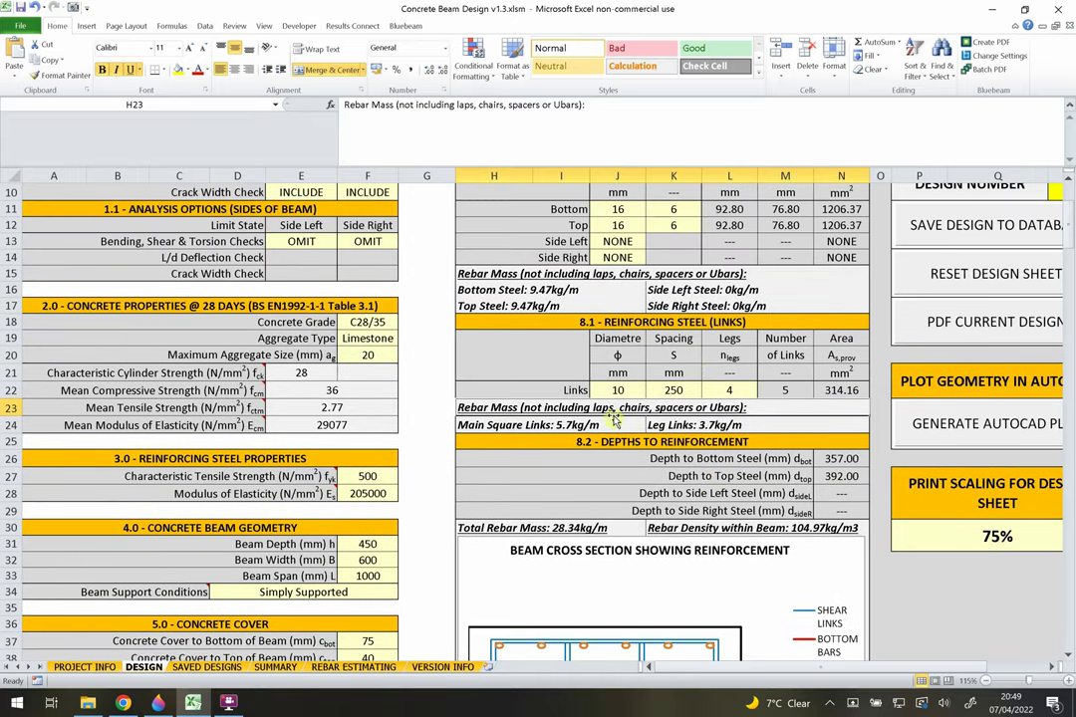
scroll(597, 398, down, 2)
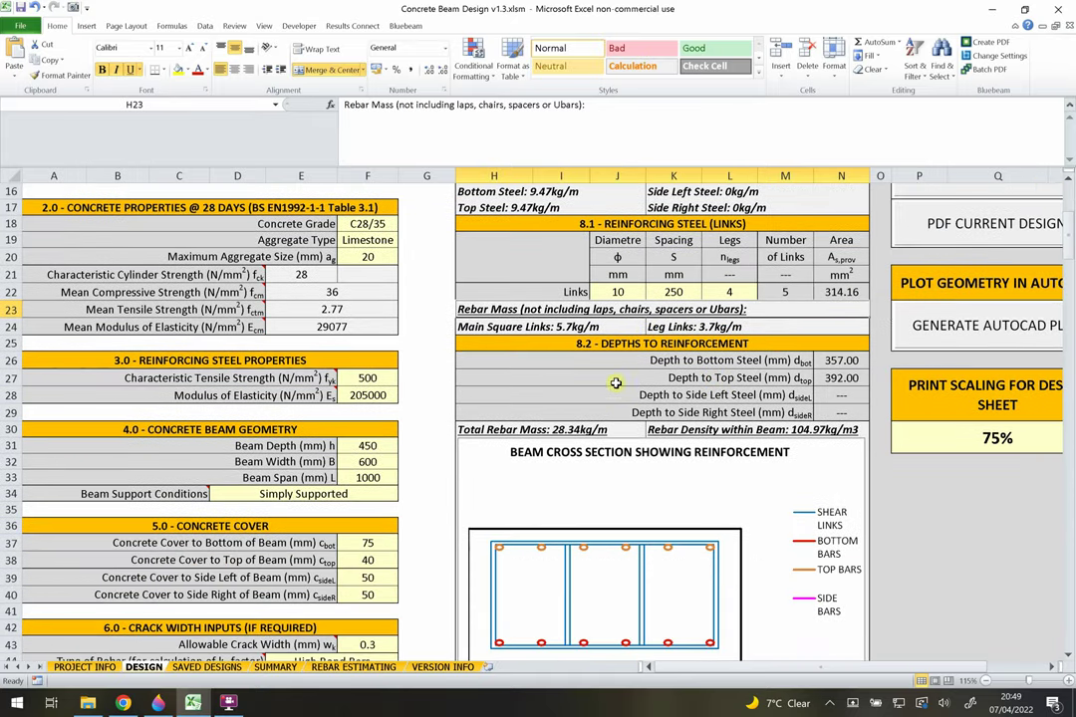
scroll(605, 404, down, 1)
click(745, 313)
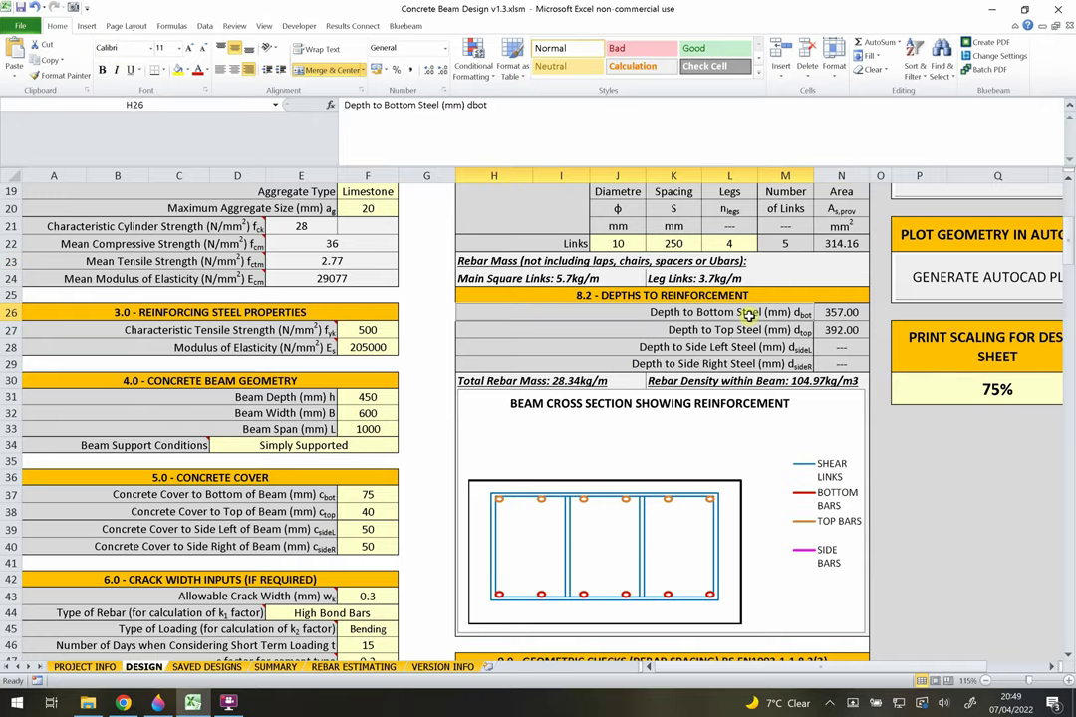
scroll(749, 314, down, 2)
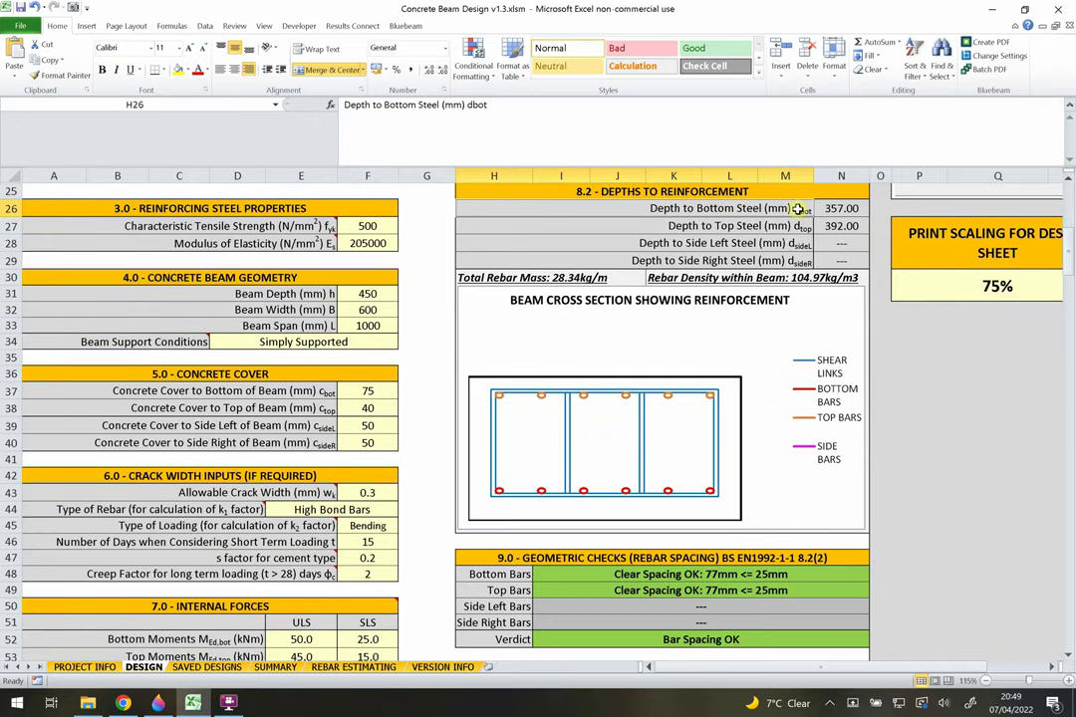
click(797, 228)
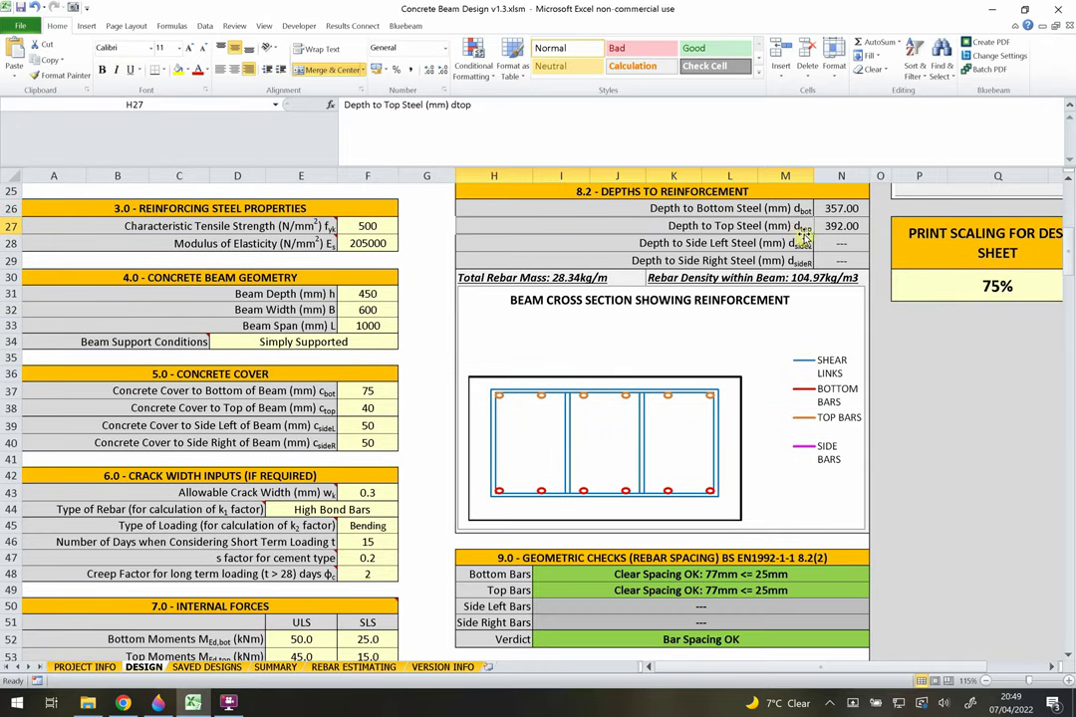
click(809, 208)
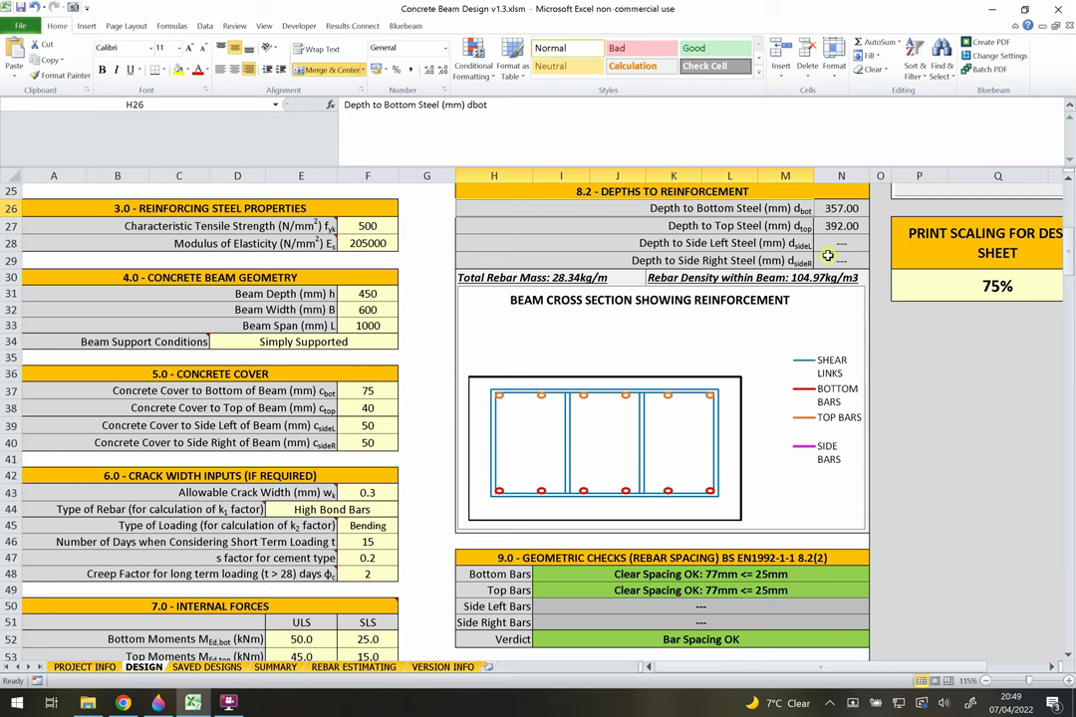
click(807, 230)
click(822, 229)
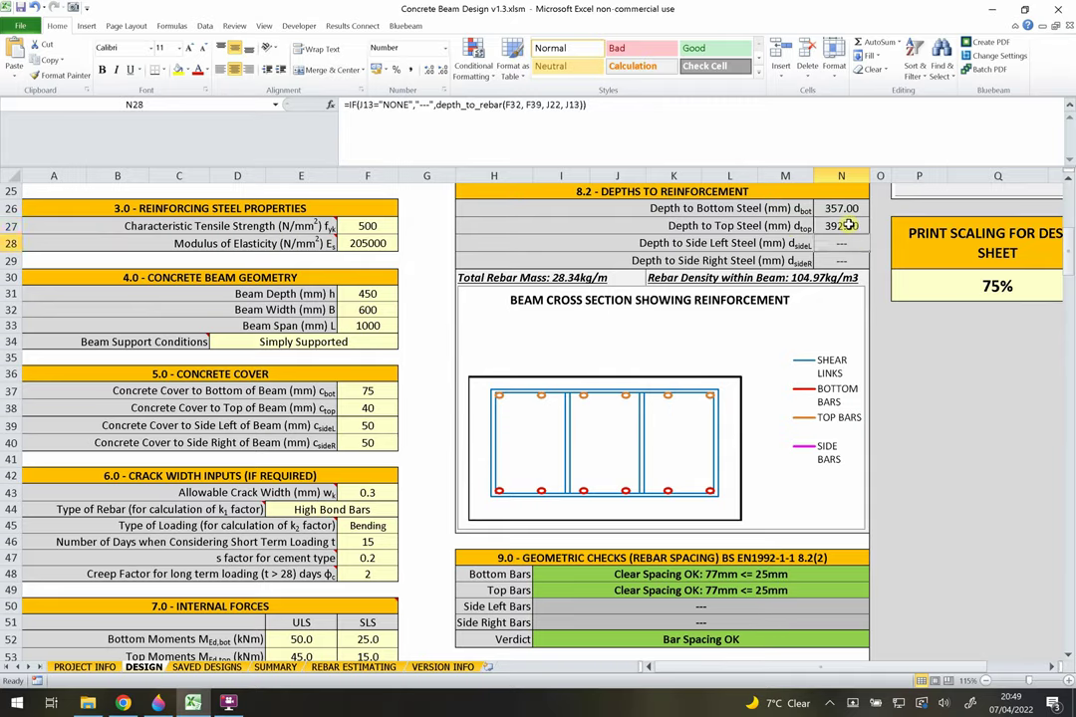
scroll(732, 404, down, 5)
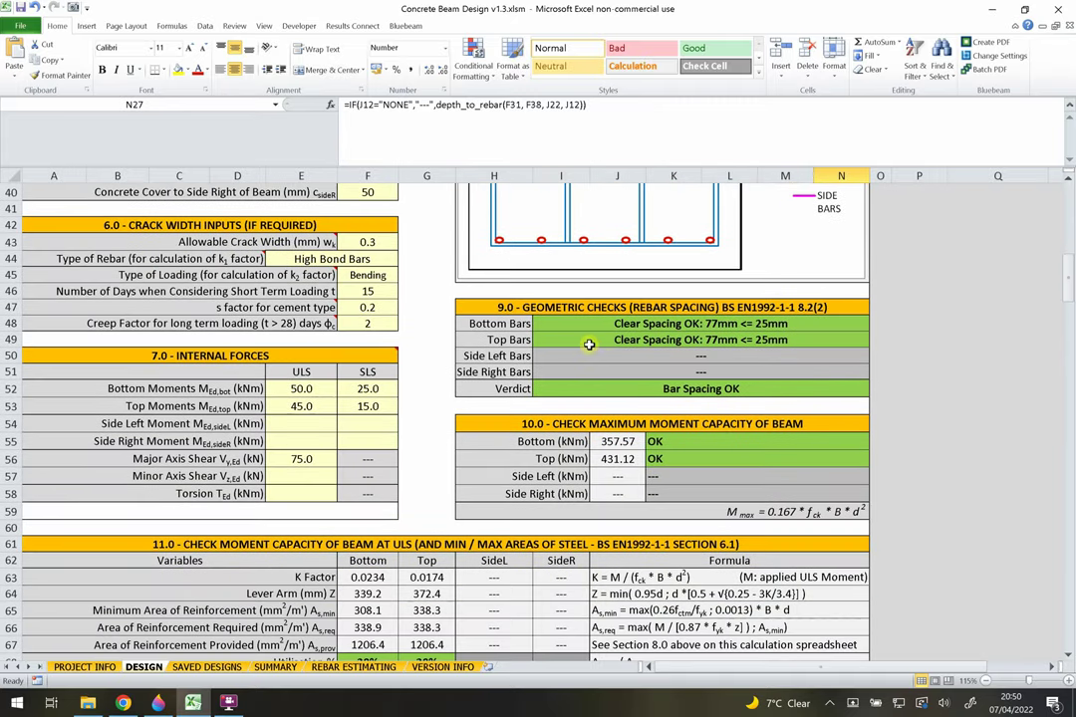
scroll(591, 343, up, 1)
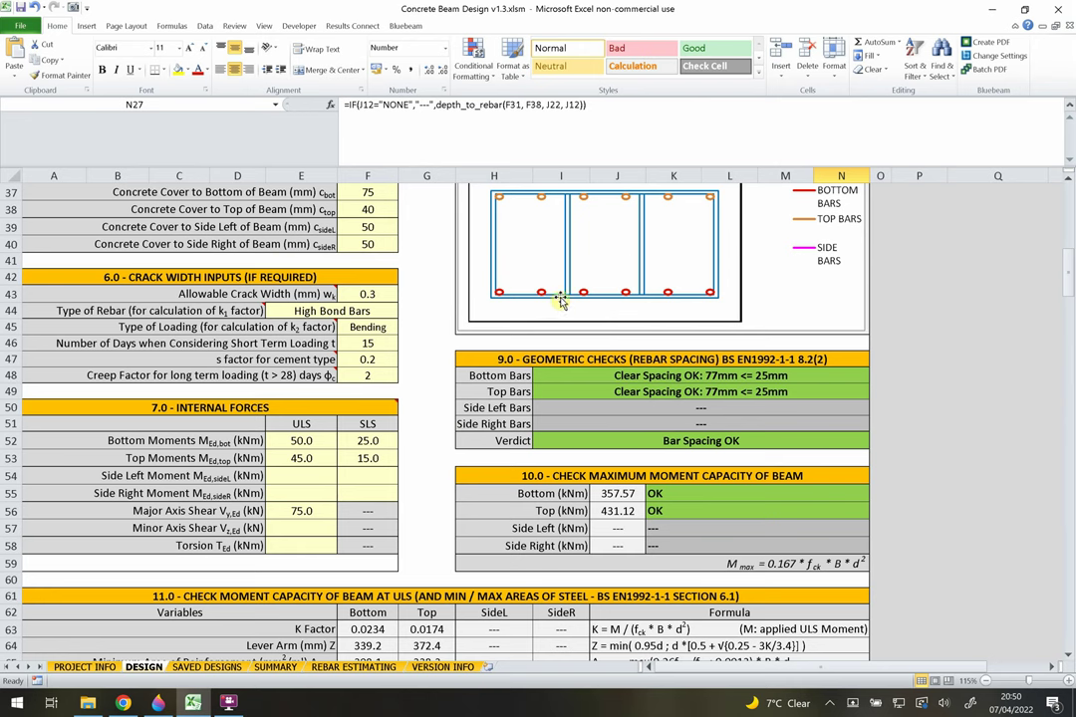
- Check the bottom bar spacing check in section 9.0 against the maximum aggregate size among the concrete properties
click(604, 391)
click(614, 377)
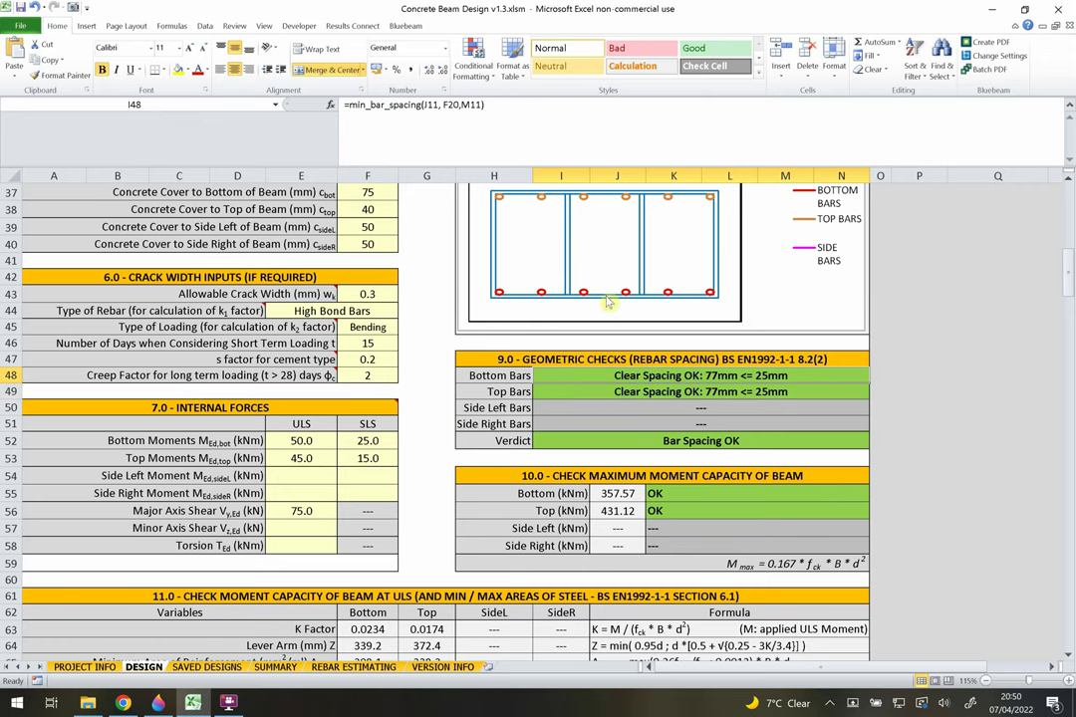
scroll(533, 331, down, 1)
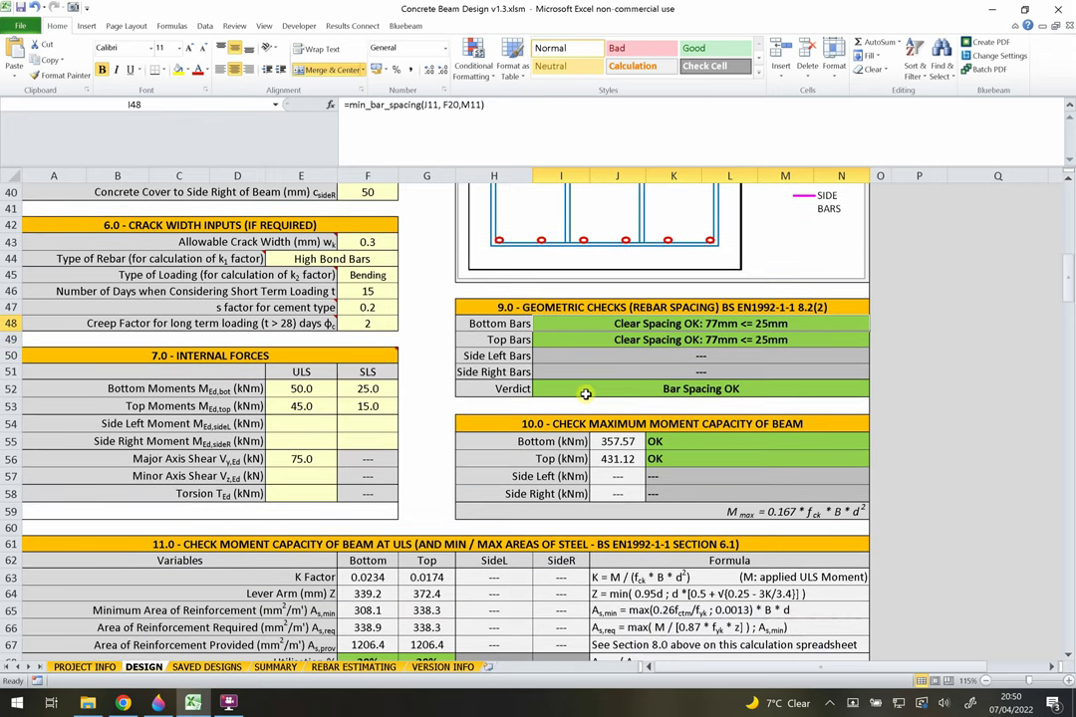
scroll(595, 394, up, 1)
scroll(628, 388, up, 6)
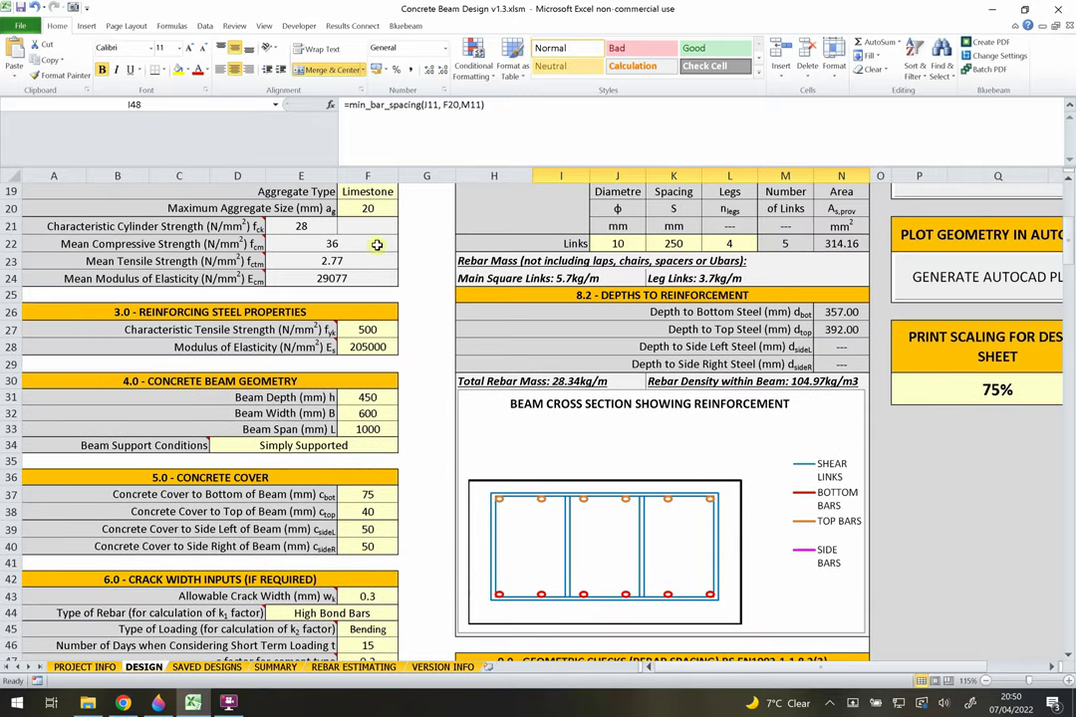
drag(367, 209, 59, 210)
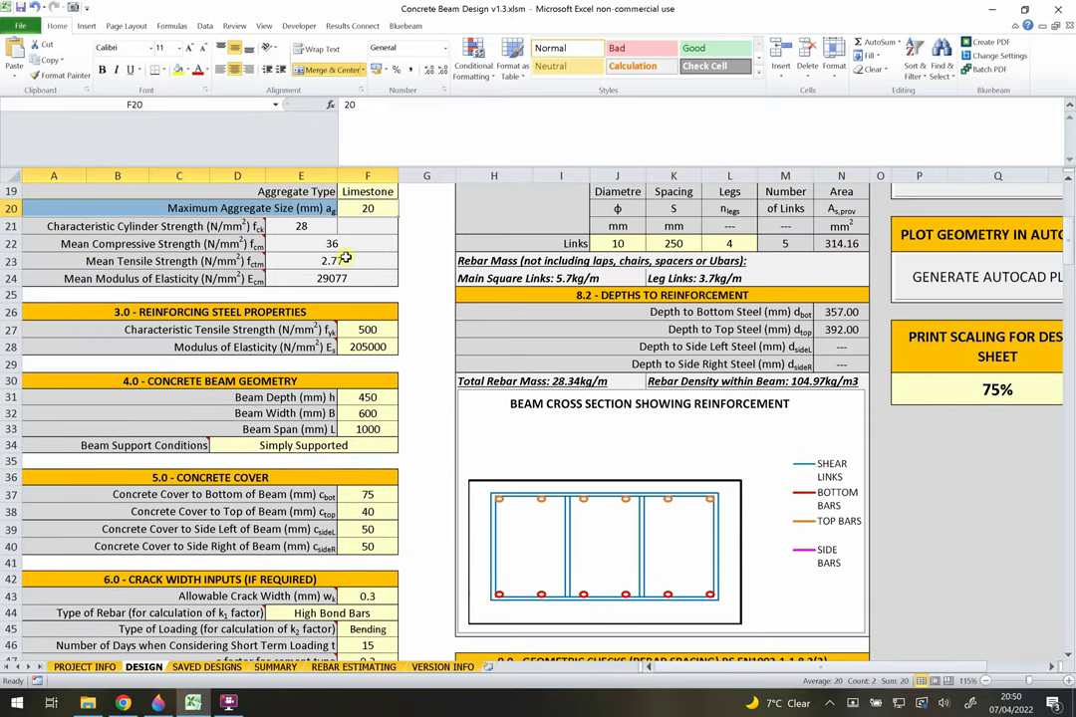
click(420, 308)
- Examine the maximum moment capacity check for the bottom and top of the beam in section 10.0, alongside the cross section diagram
scroll(422, 306, down, 10)
drag(605, 283, 603, 368)
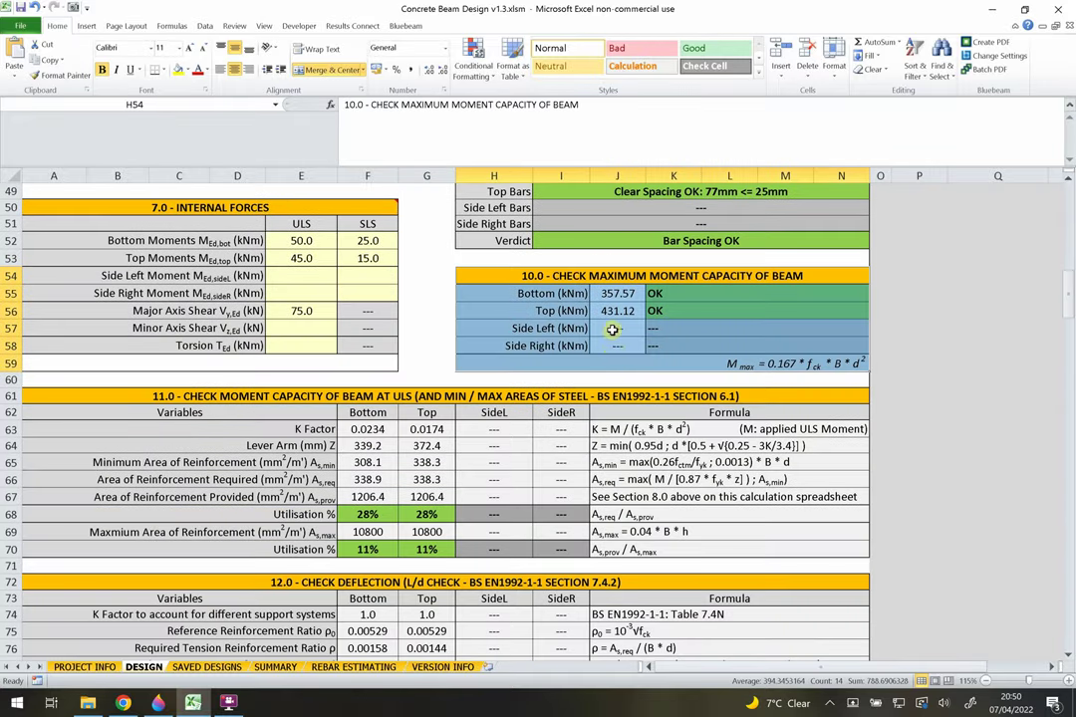
click(616, 329)
click(630, 308)
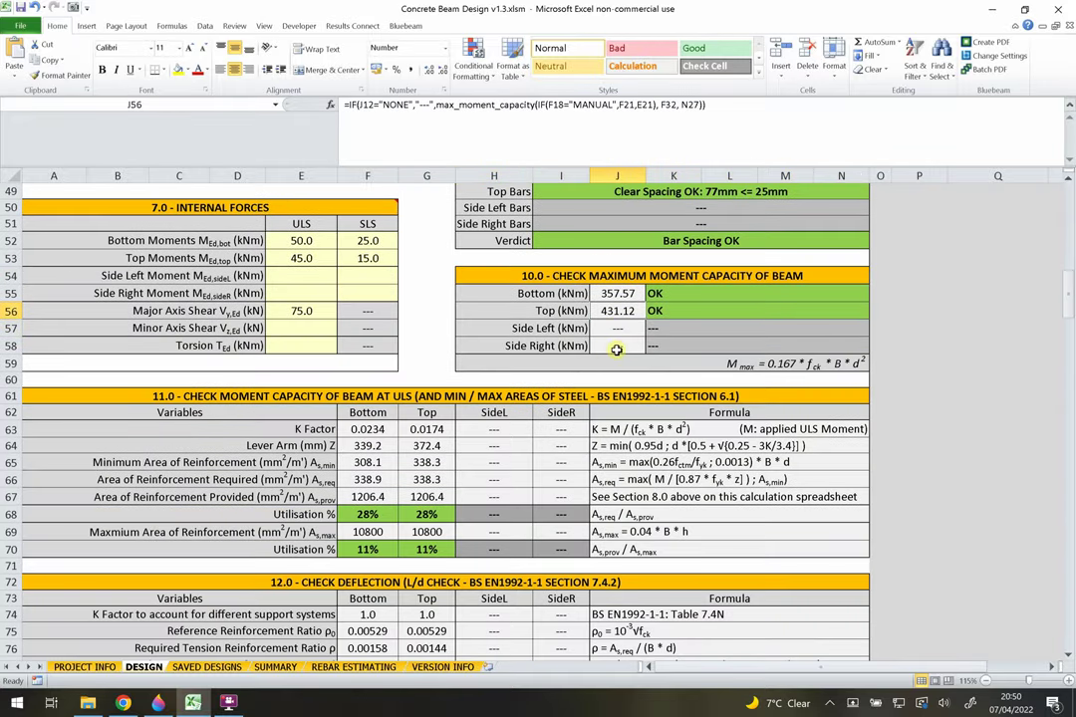
click(610, 295)
shift+click(625, 310)
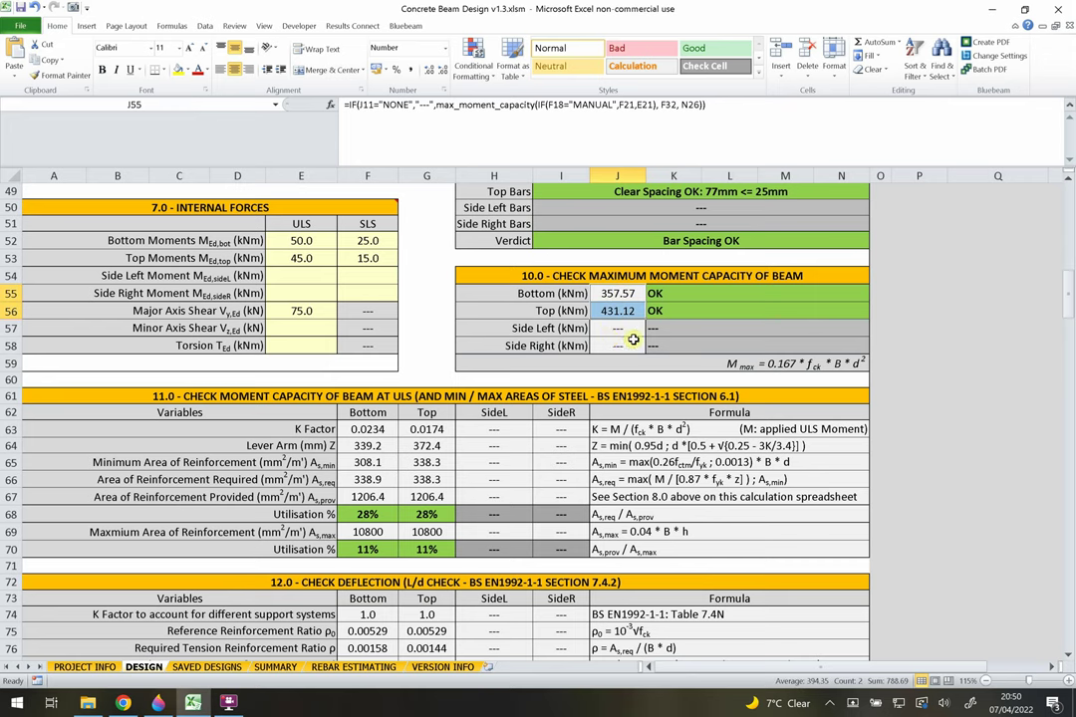
scroll(614, 342, up, 4)
scroll(609, 339, up, 2)
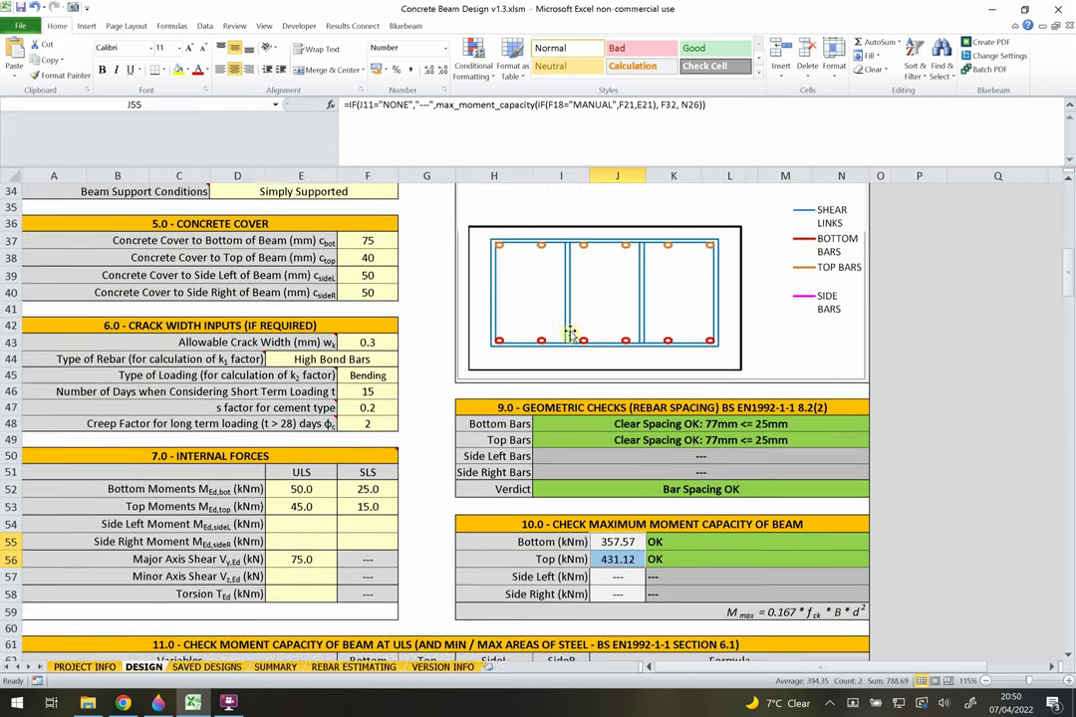
scroll(592, 359, down, 2)
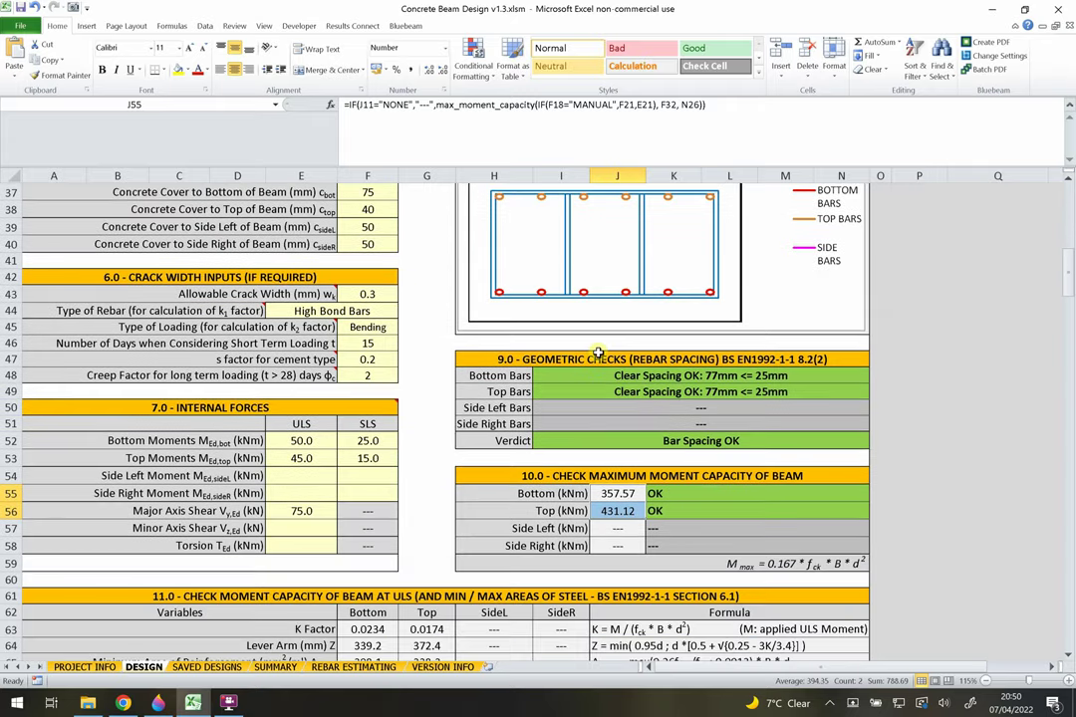
scroll(597, 353, down, 2)
click(659, 426)
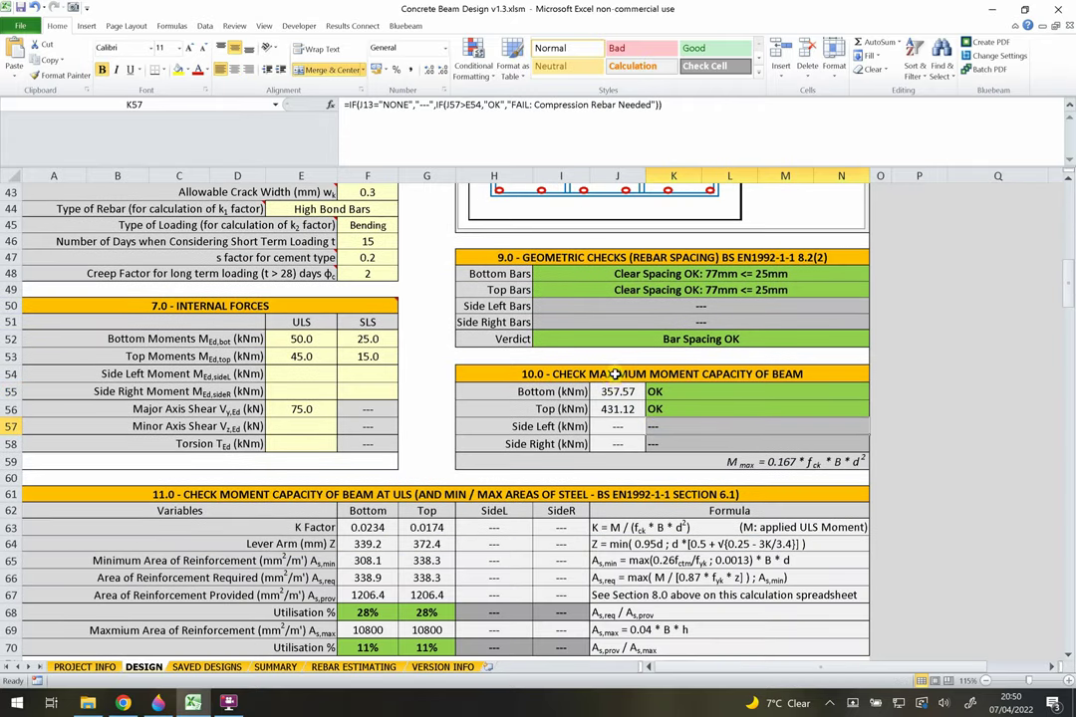
- Examine the bottom and top columns of the ULS moment capacity check in section 11.0, including the minimum and required reinforcement areas
scroll(597, 349, down, 4)
click(532, 295)
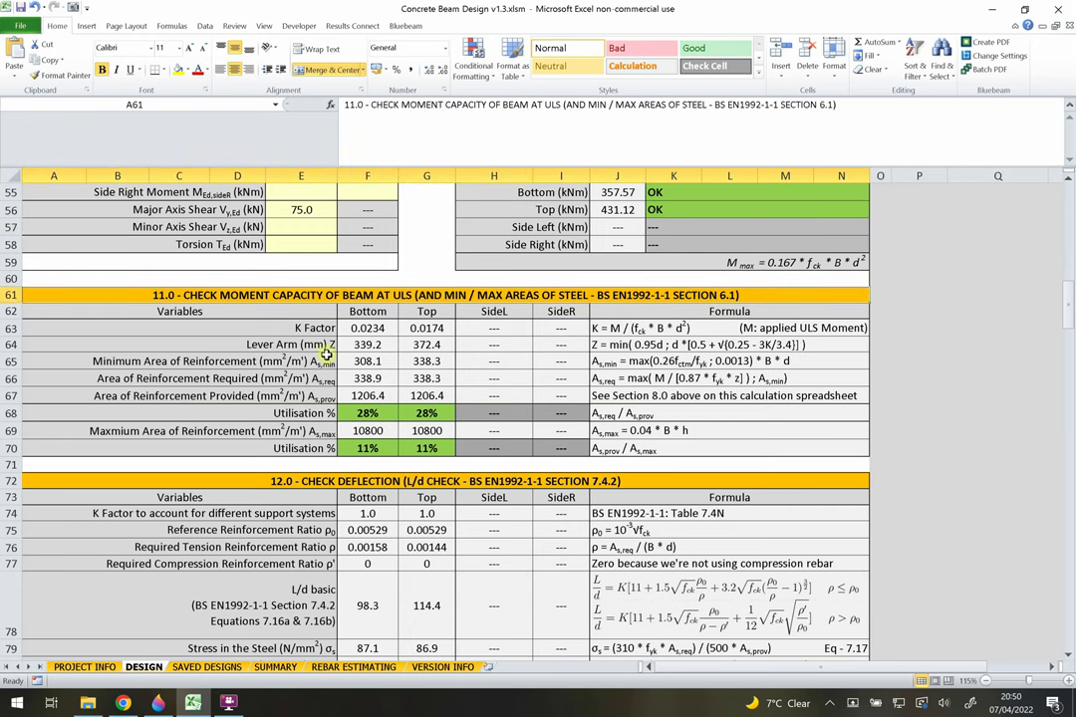
click(286, 328)
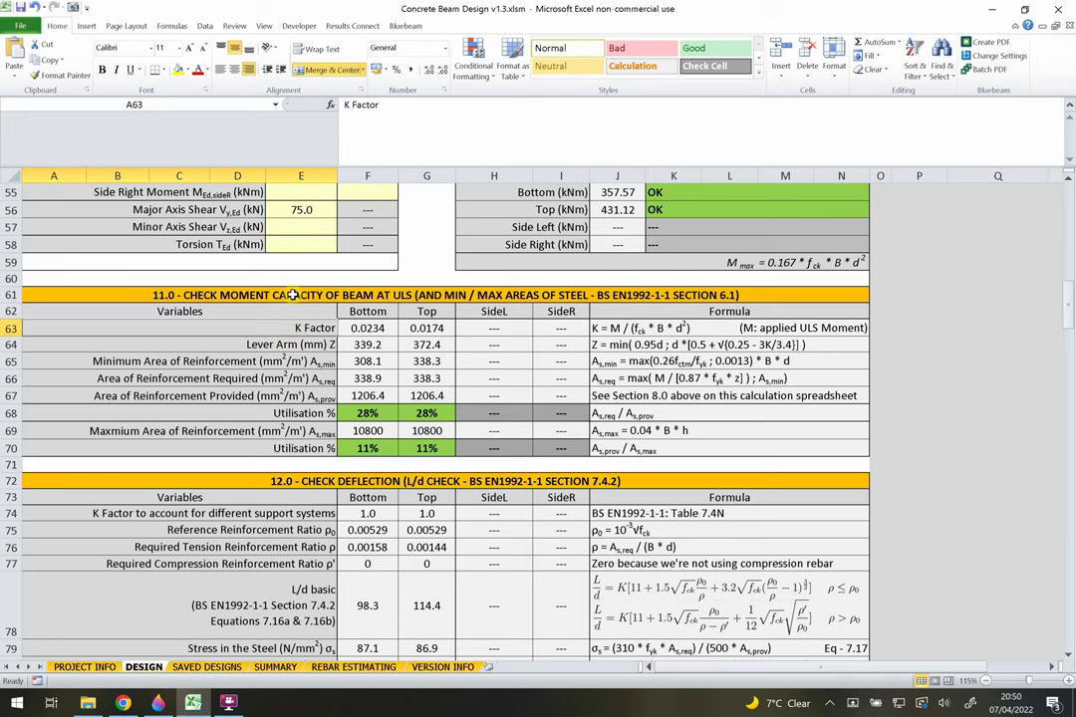
drag(287, 295, 286, 411)
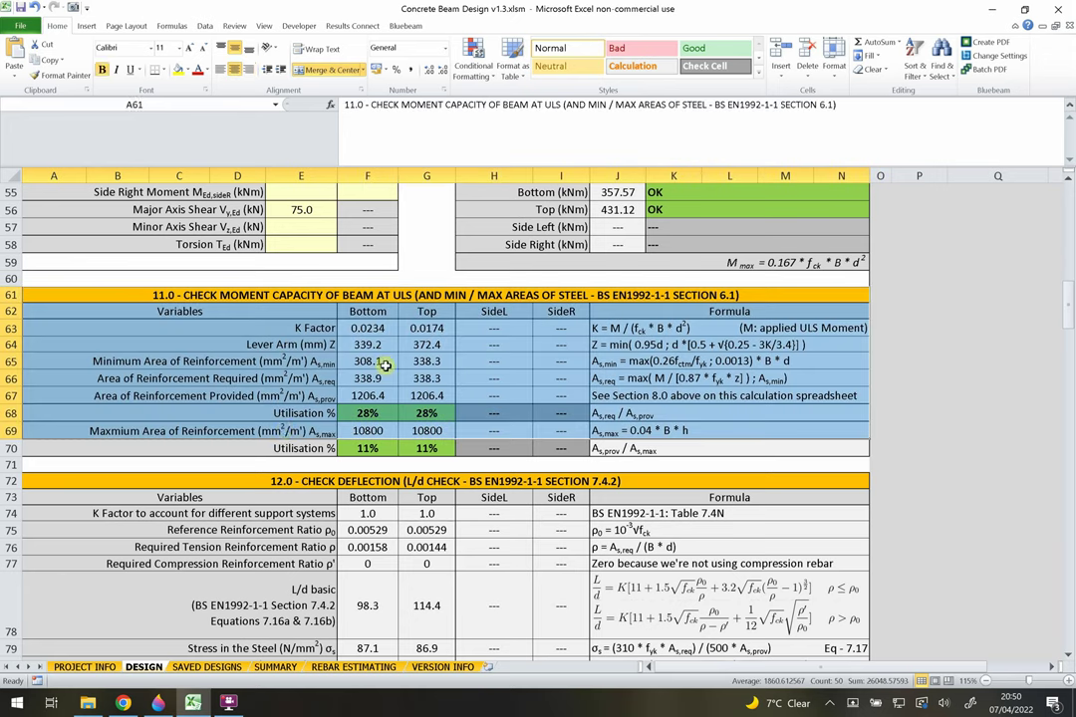
click(367, 328)
drag(368, 310, 368, 430)
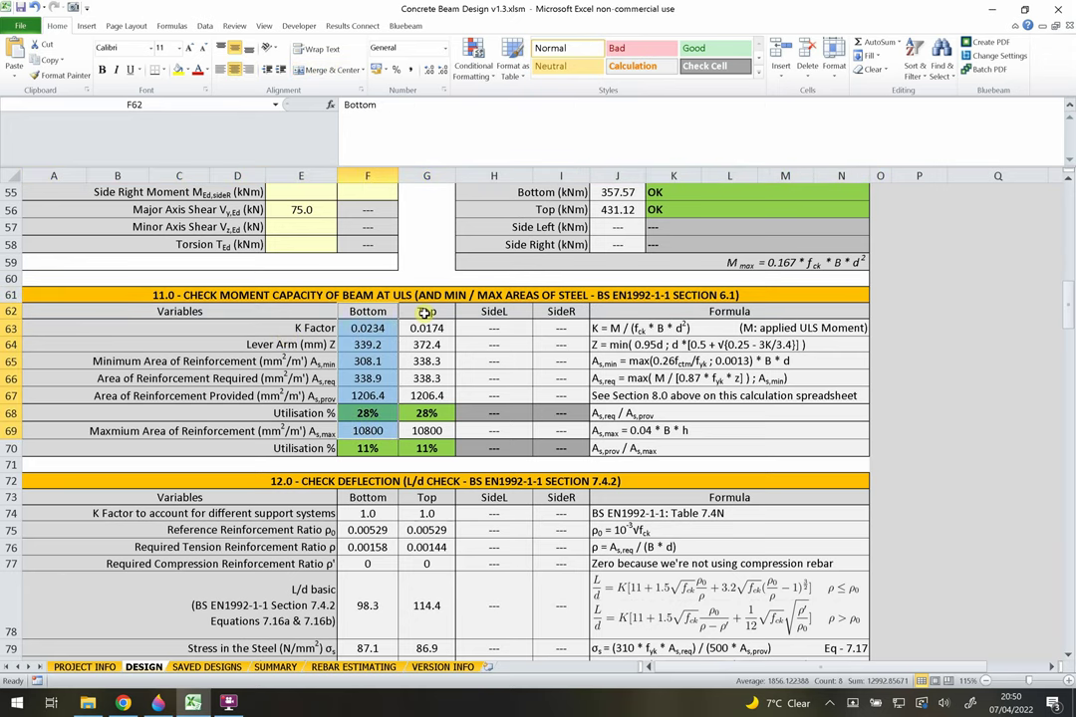
click(425, 313)
click(356, 395)
drag(318, 361, 449, 363)
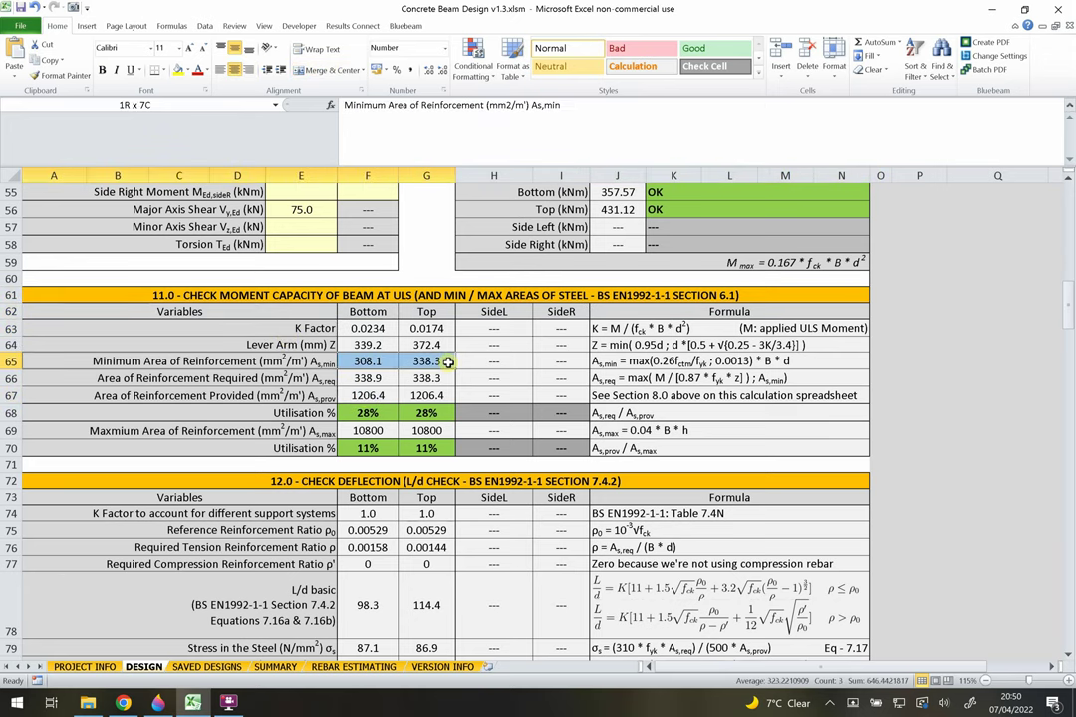
click(359, 379)
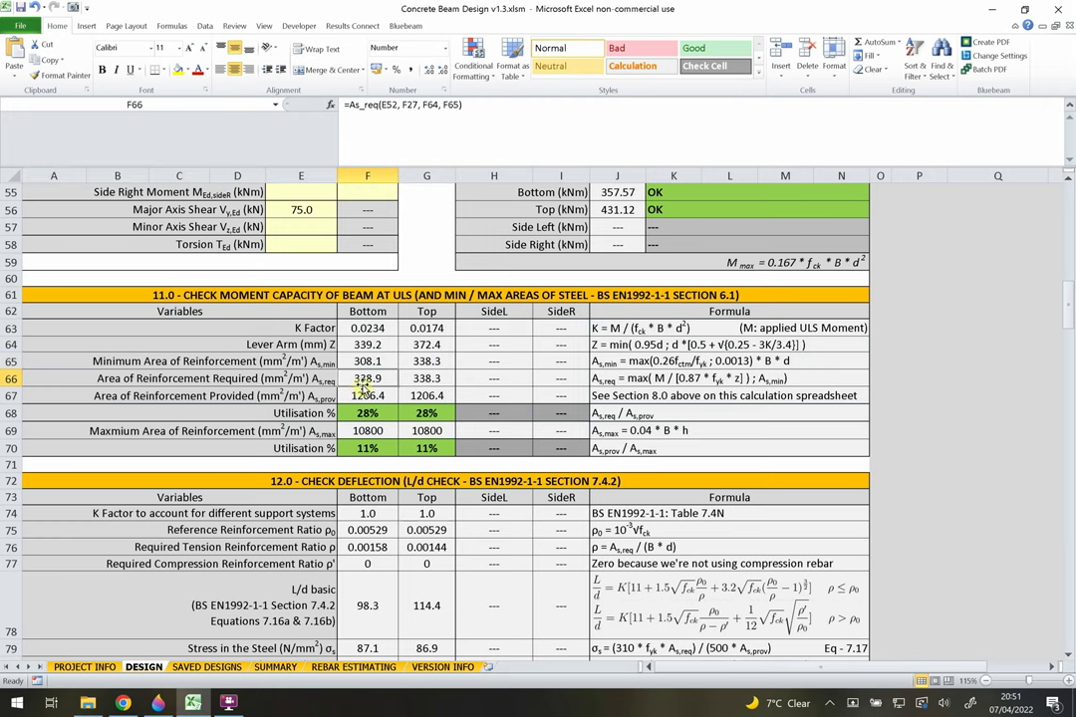
- Compare the required reinforcement area with the beam cross section, and review both utilisation rows in section 11.0
scroll(420, 372, up, 11)
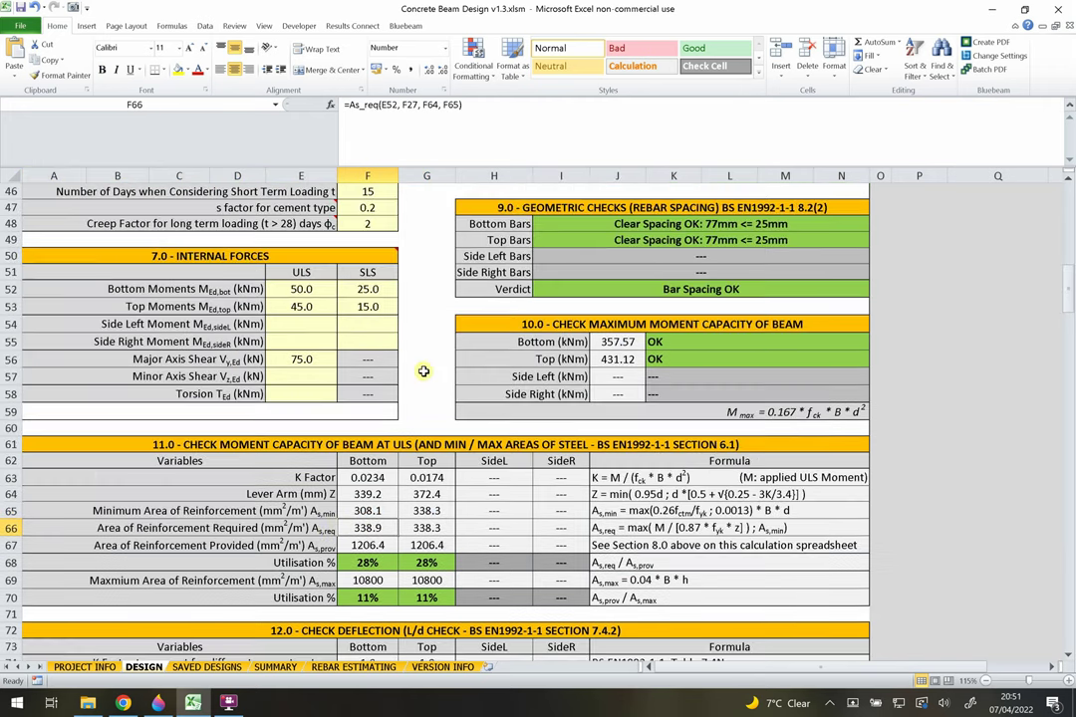
scroll(521, 372, down, 3)
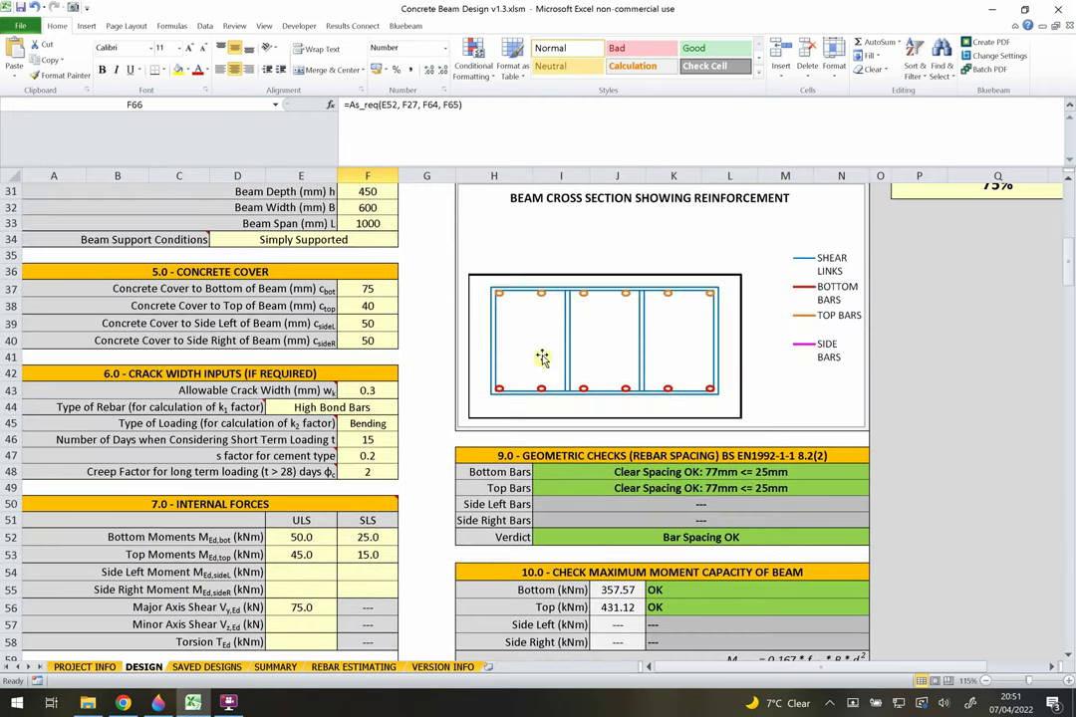
scroll(438, 314, down, 8)
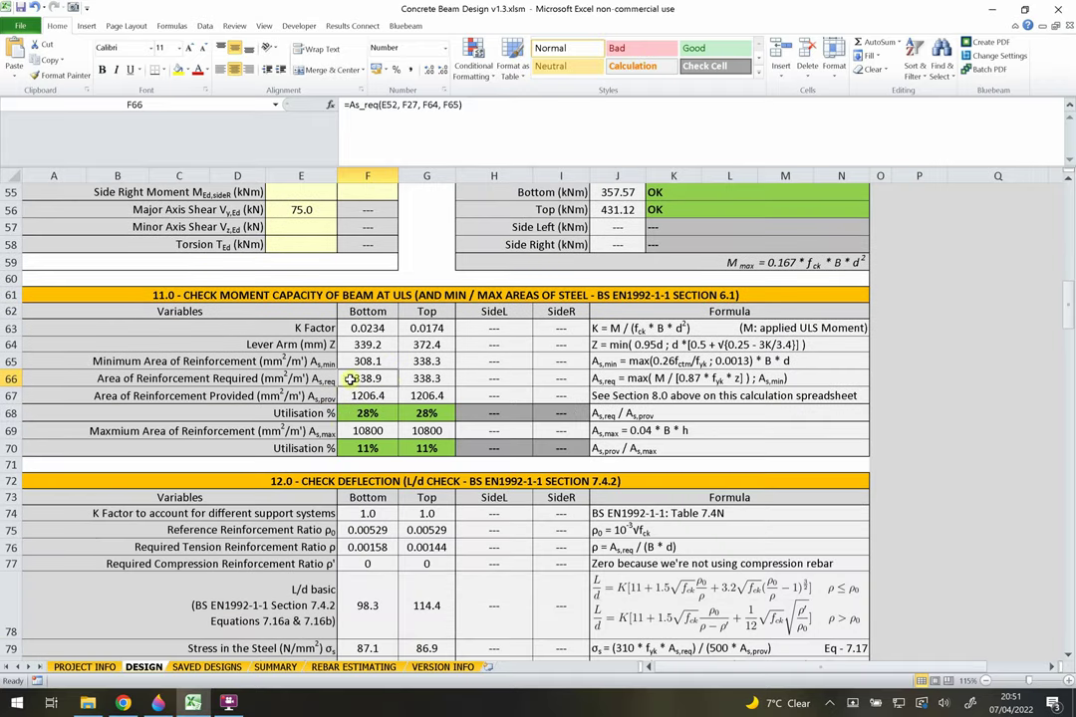
drag(299, 412, 569, 413)
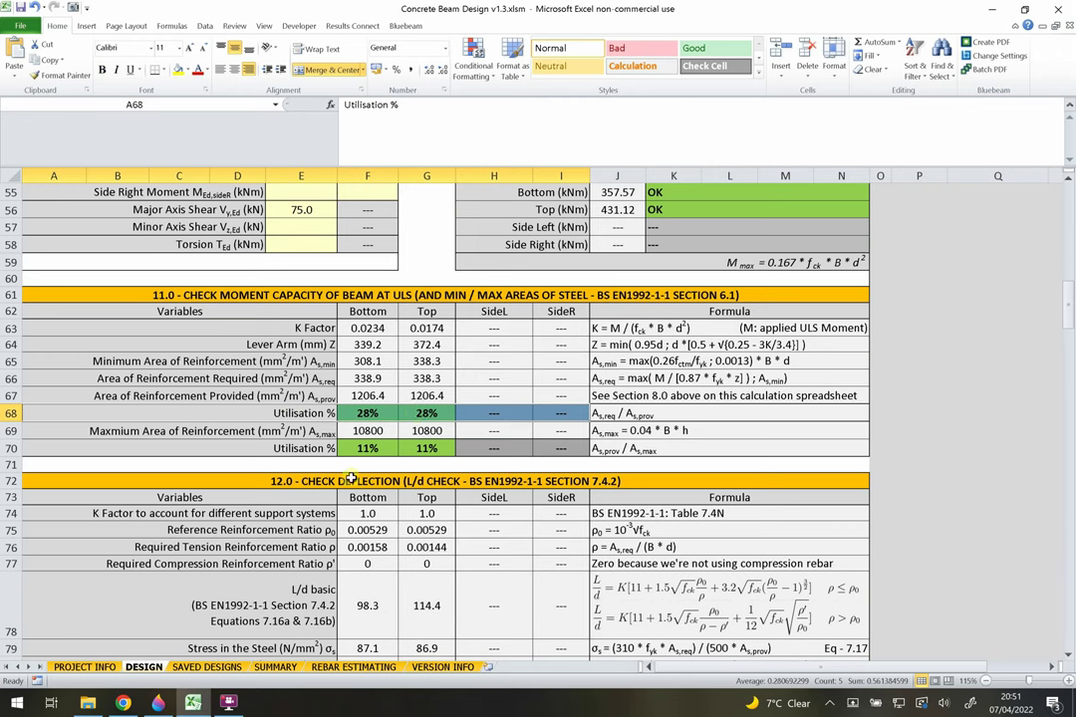
drag(299, 448, 429, 449)
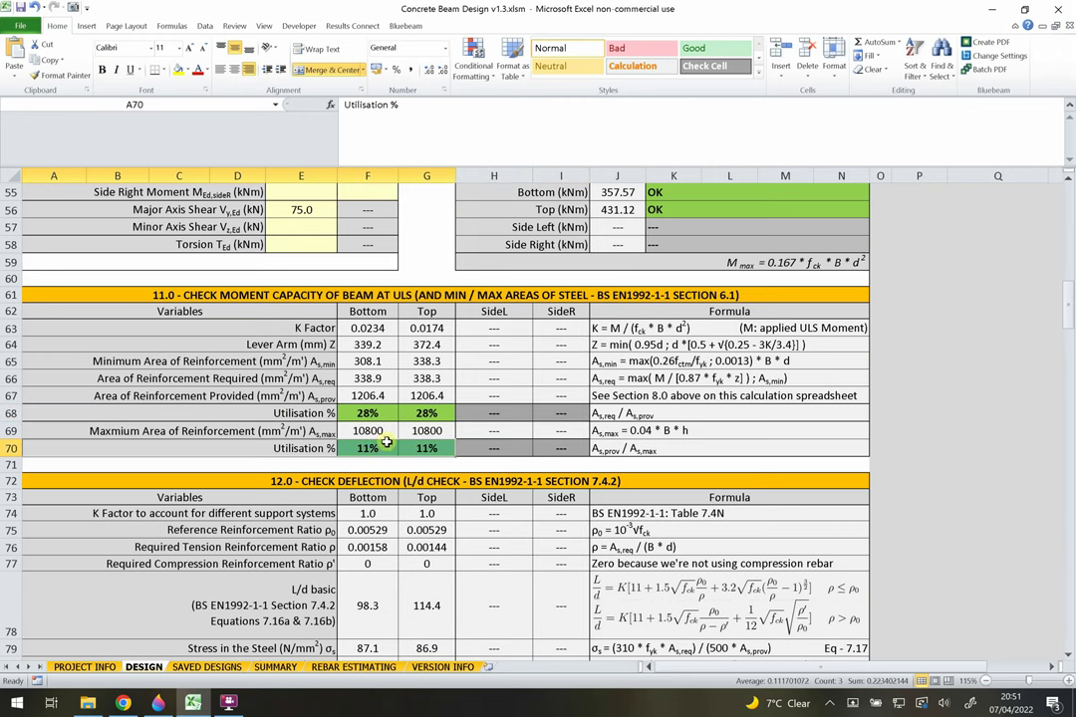
click(426, 361)
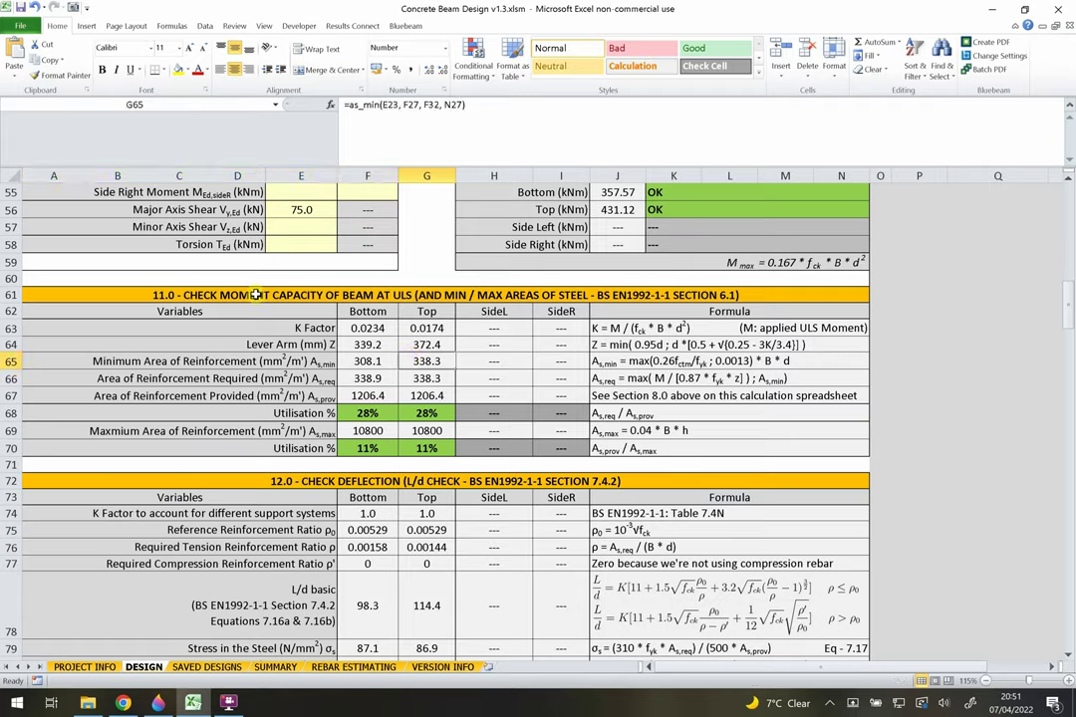
drag(249, 296, 256, 430)
- Check the support system K factor of the deflection check in section 12.0 against the beam support conditions in section 4.0
scroll(256, 422, down, 3)
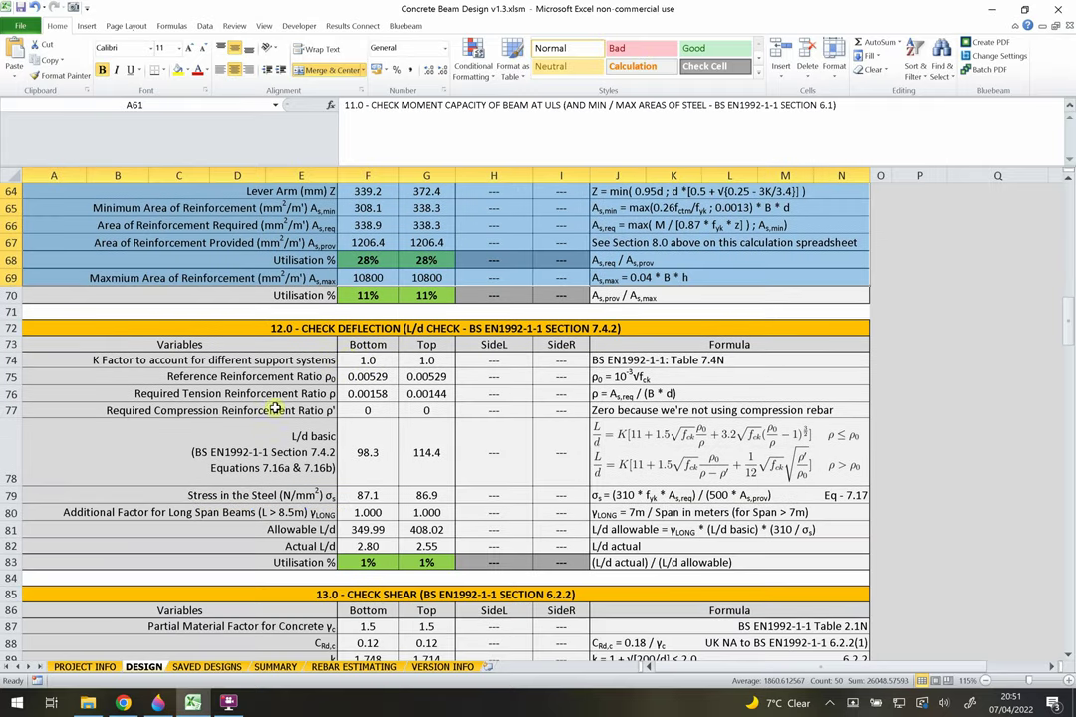
click(361, 329)
click(360, 393)
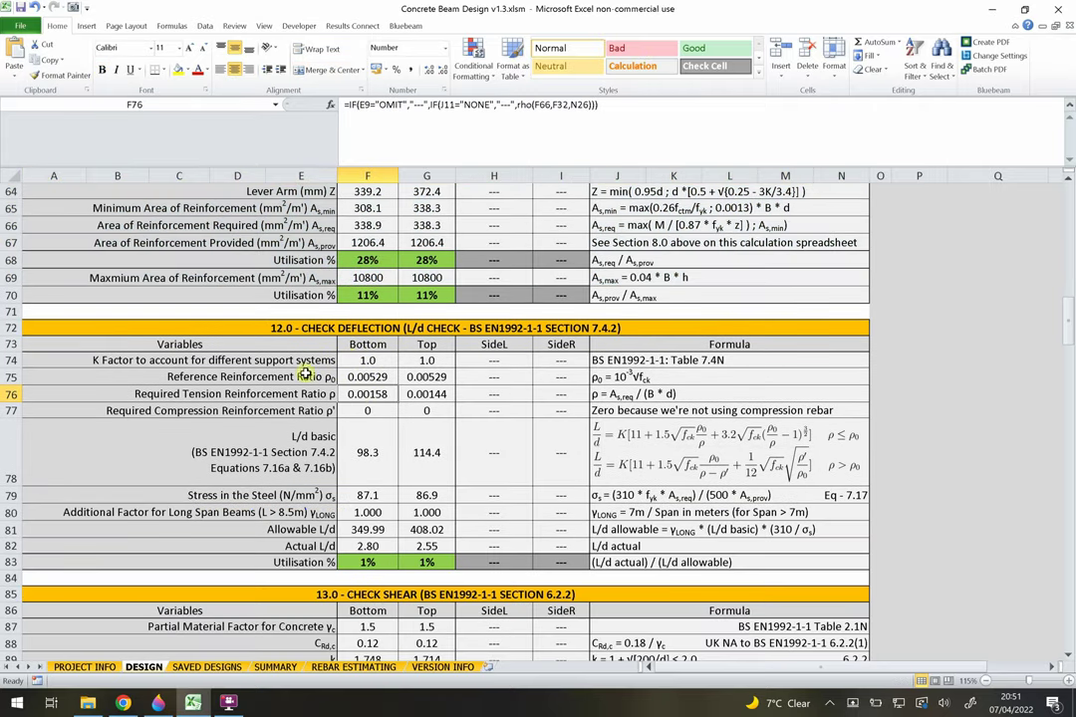
drag(277, 365, 609, 365)
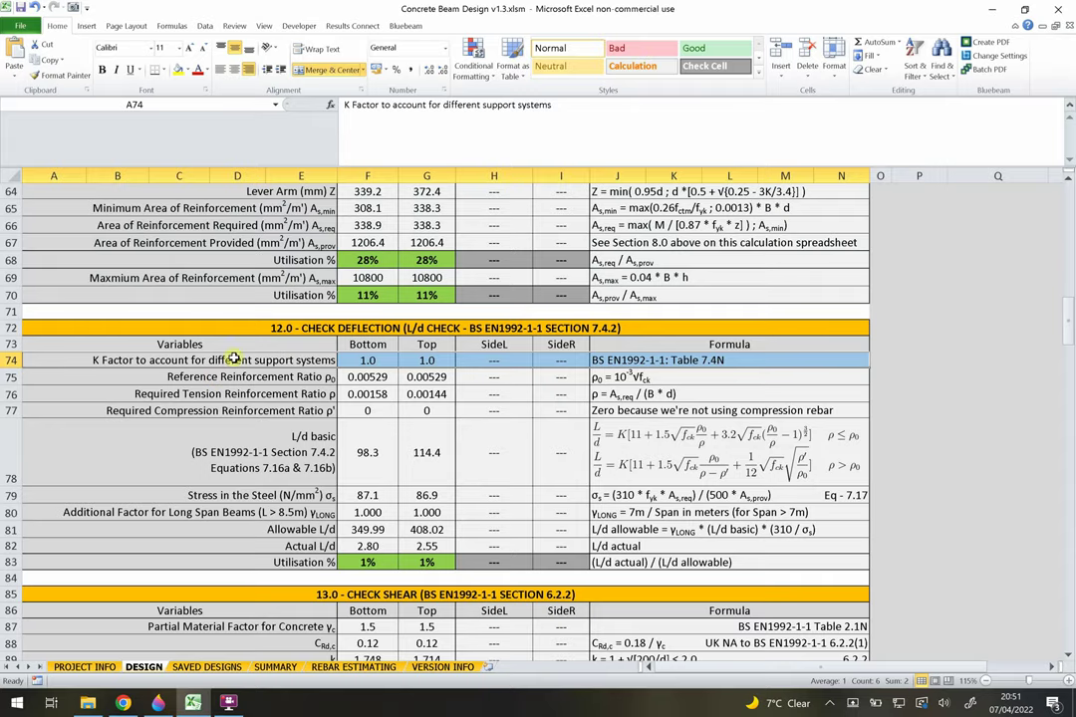
scroll(257, 298, up, 4)
scroll(314, 365, up, 8)
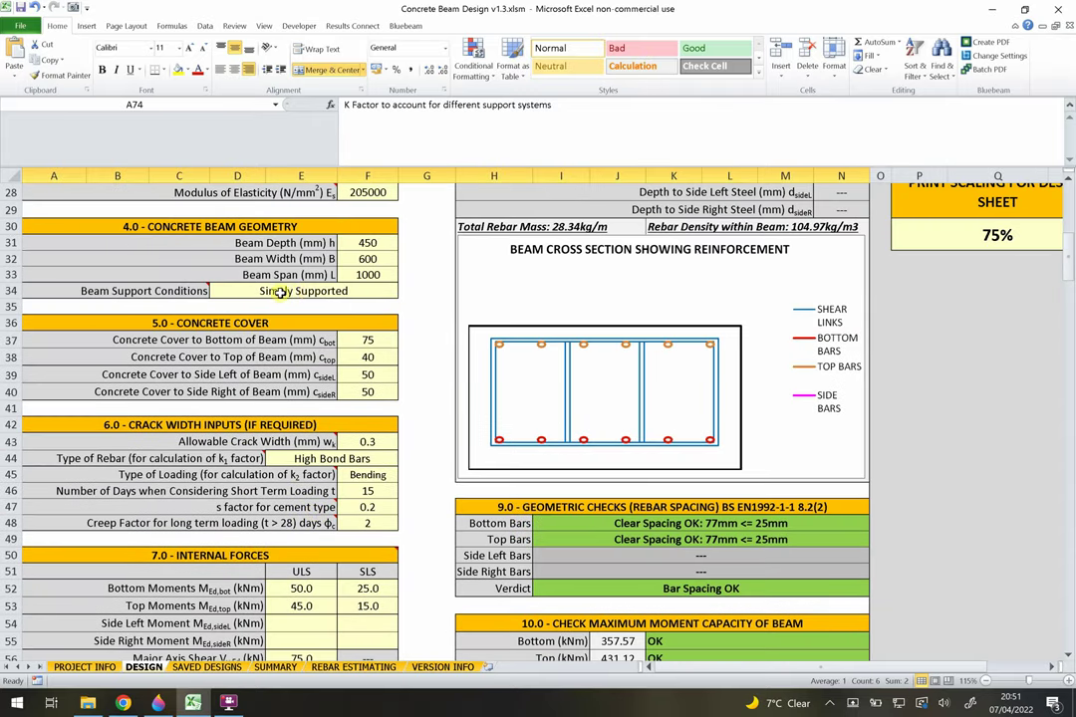
scroll(308, 297, down, 14)
key(Right)
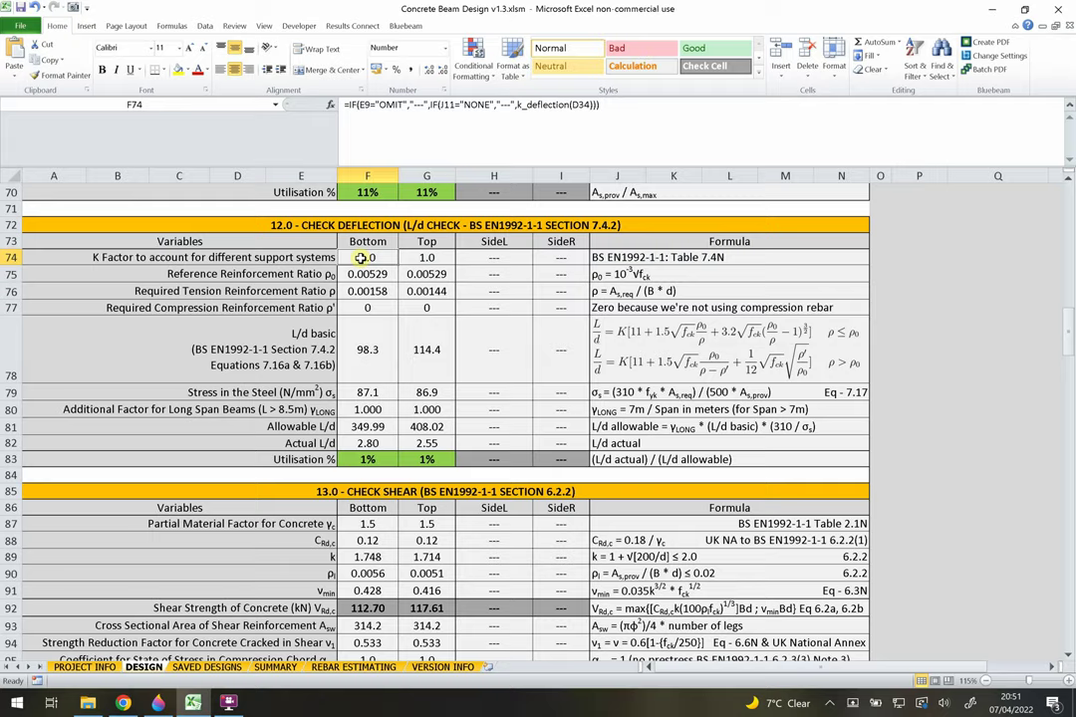
scroll(312, 335, up, 3)
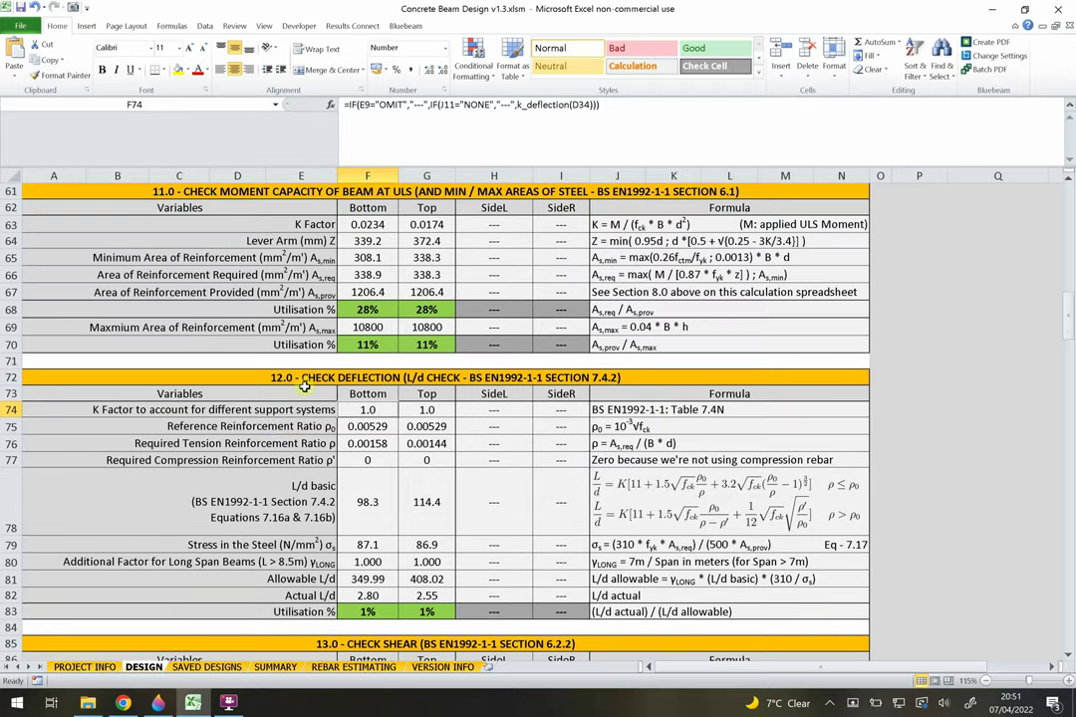
- Compare the moment K factor row in section 11.0 with the support system K factor row in section 12.0
click(289, 224)
shift+click(635, 224)
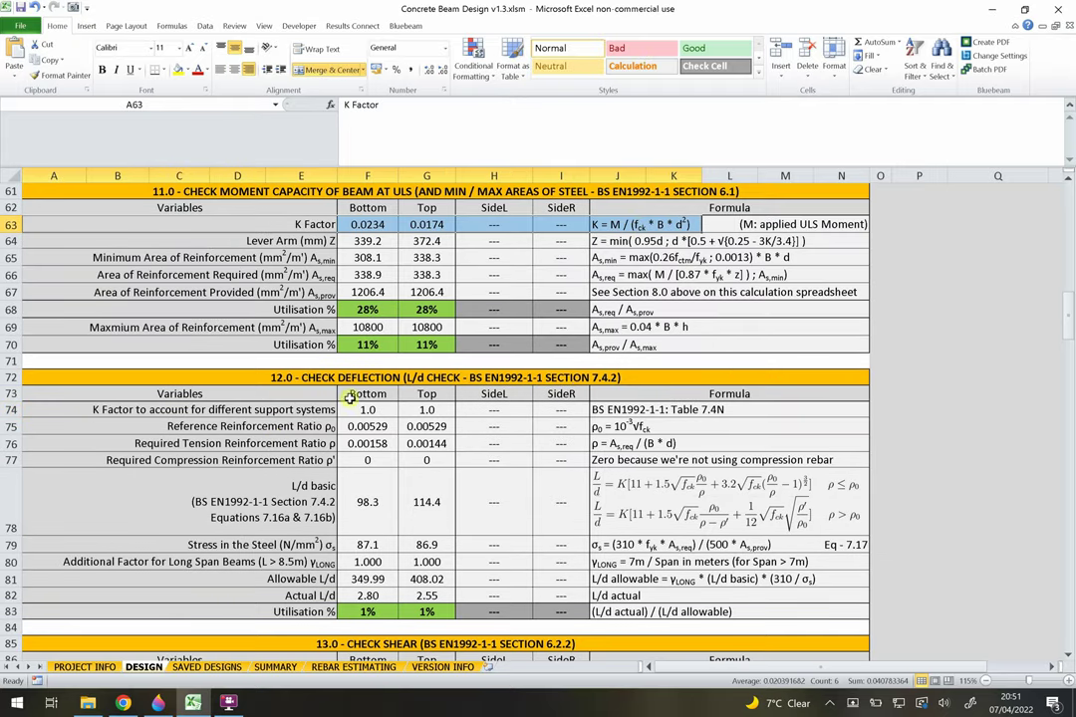
drag(376, 224, 299, 227)
drag(299, 409, 604, 410)
- Review the actual and allowable L/d ratios and the deflection utilisation in section 12.0
scroll(372, 384, down, 1)
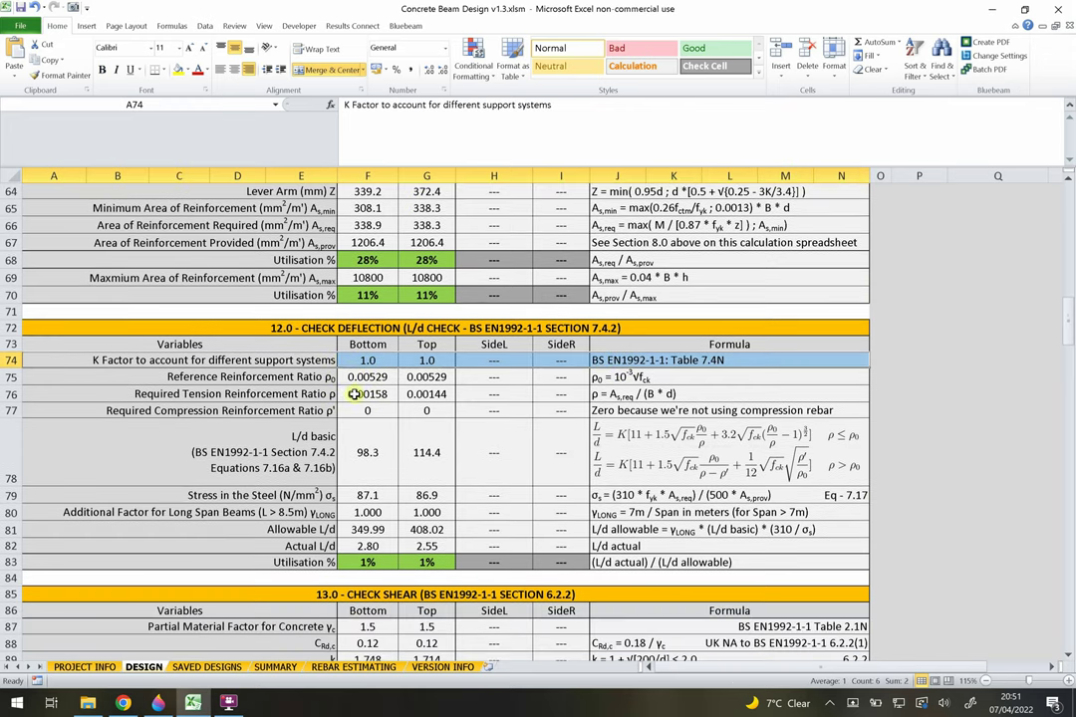
scroll(408, 391, down, 1)
scroll(409, 391, down, 2)
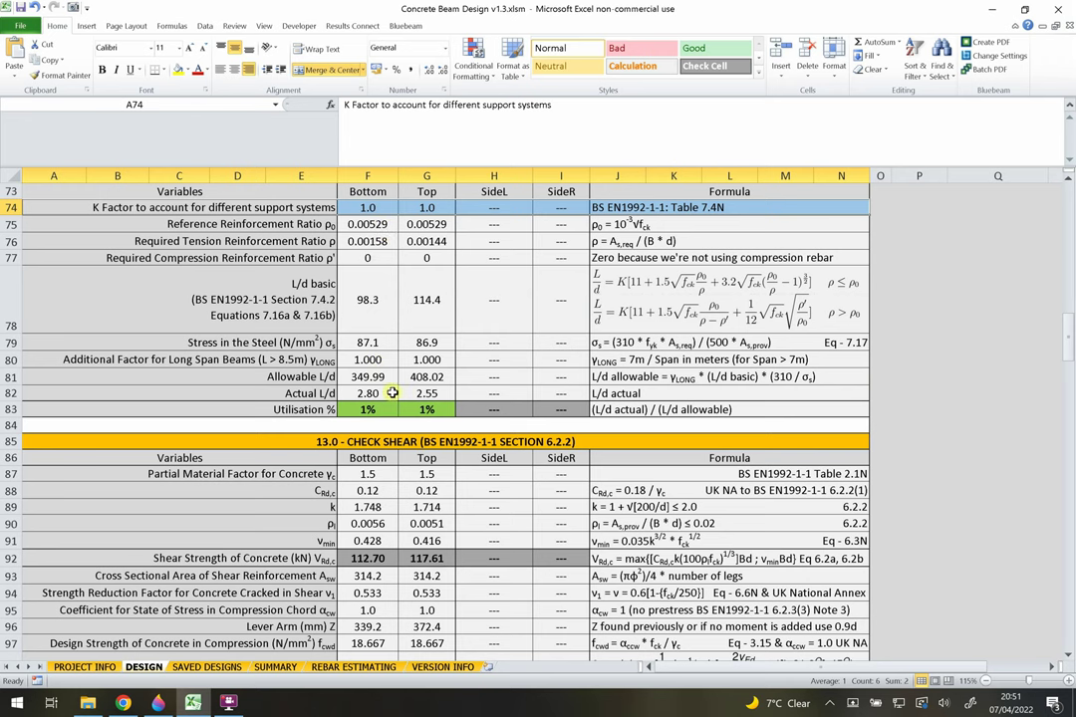
click(372, 394)
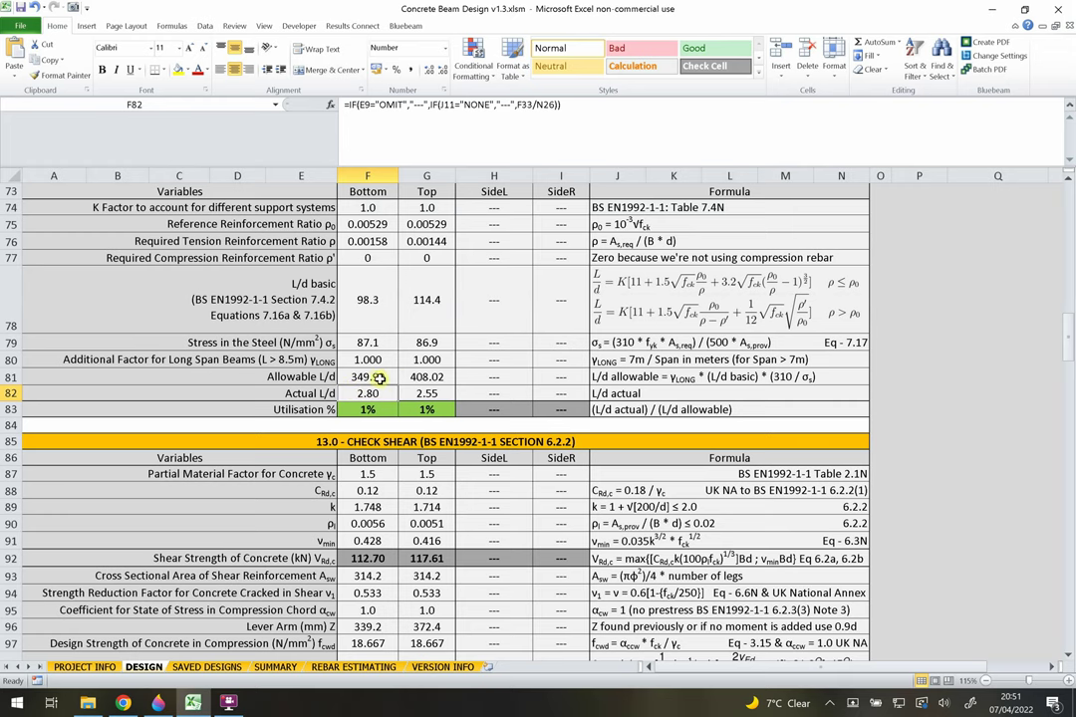
scroll(383, 376, down, 1)
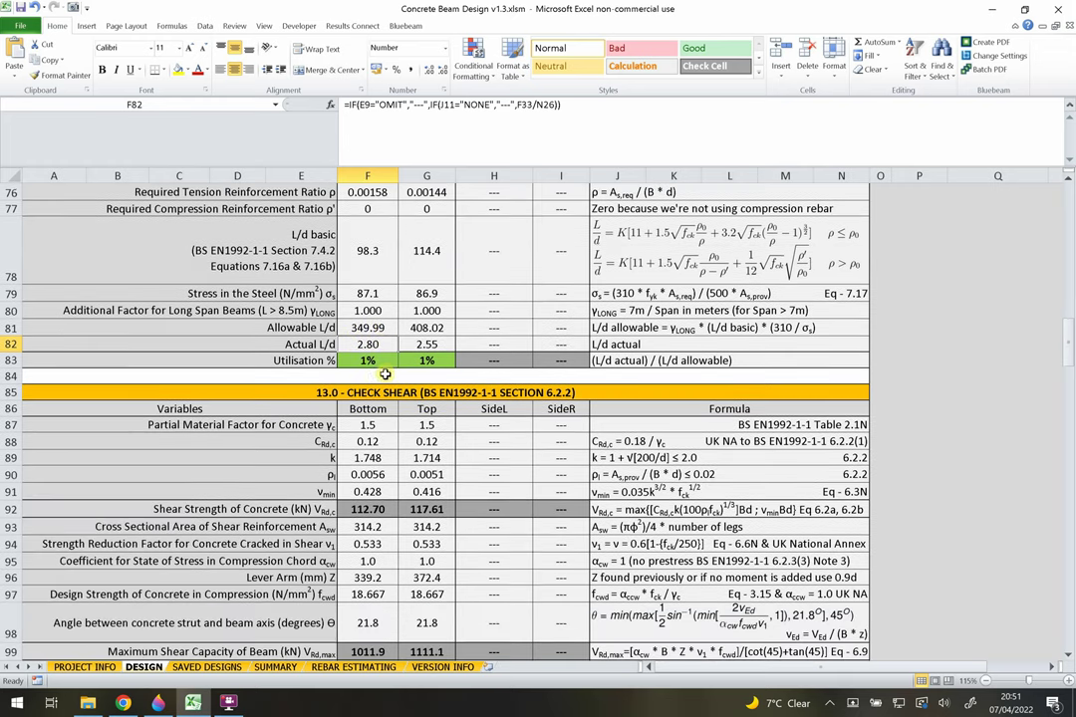
- Examine the concrete shear strength VRd,c row, including its formula, in the shear check of section 13.0
scroll(385, 371, down, 3)
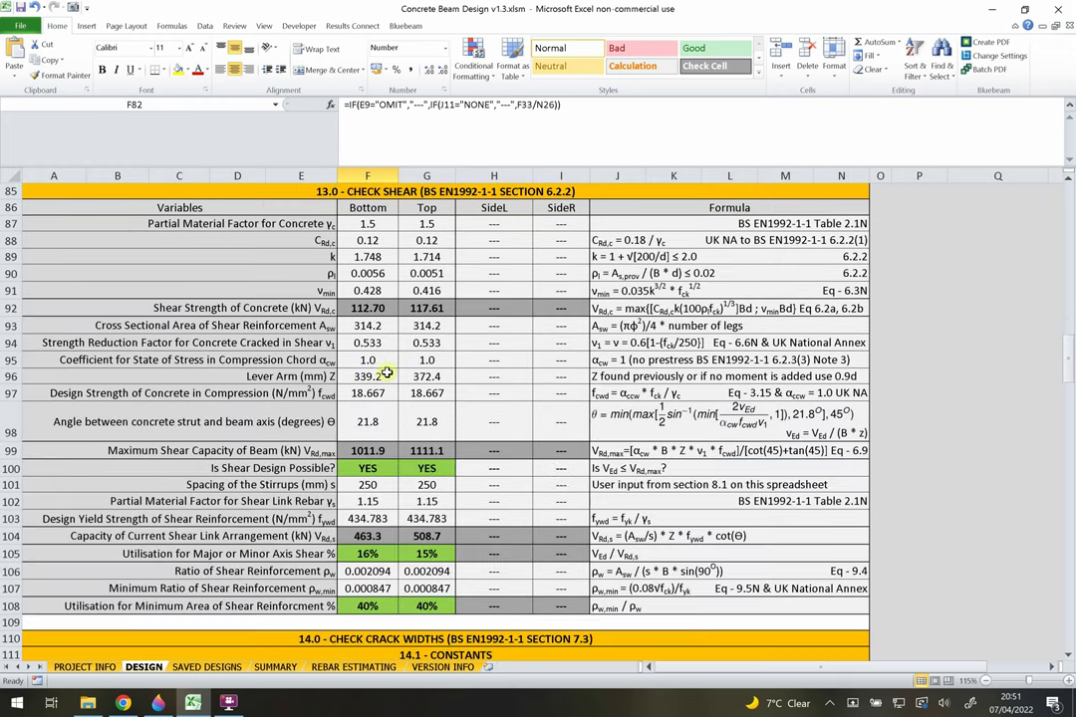
click(426, 308)
drag(300, 299, 841, 308)
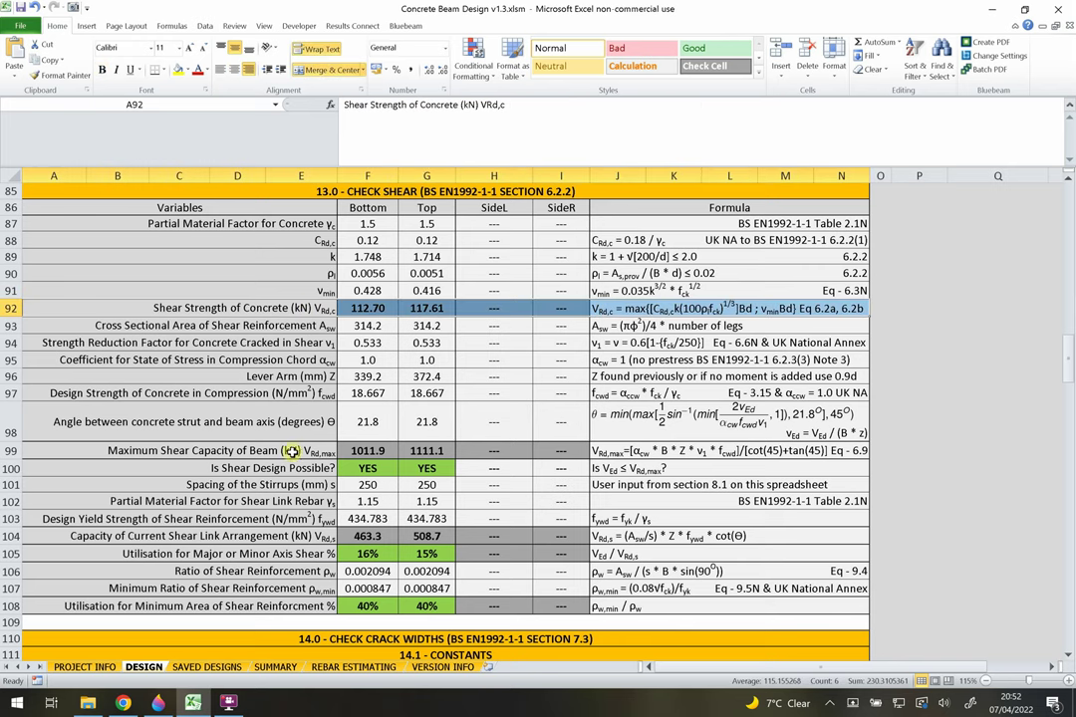
- Examine the maximum shear capacity VRd,max row and its formula in the shear check of section 13.0
drag(284, 450, 622, 445)
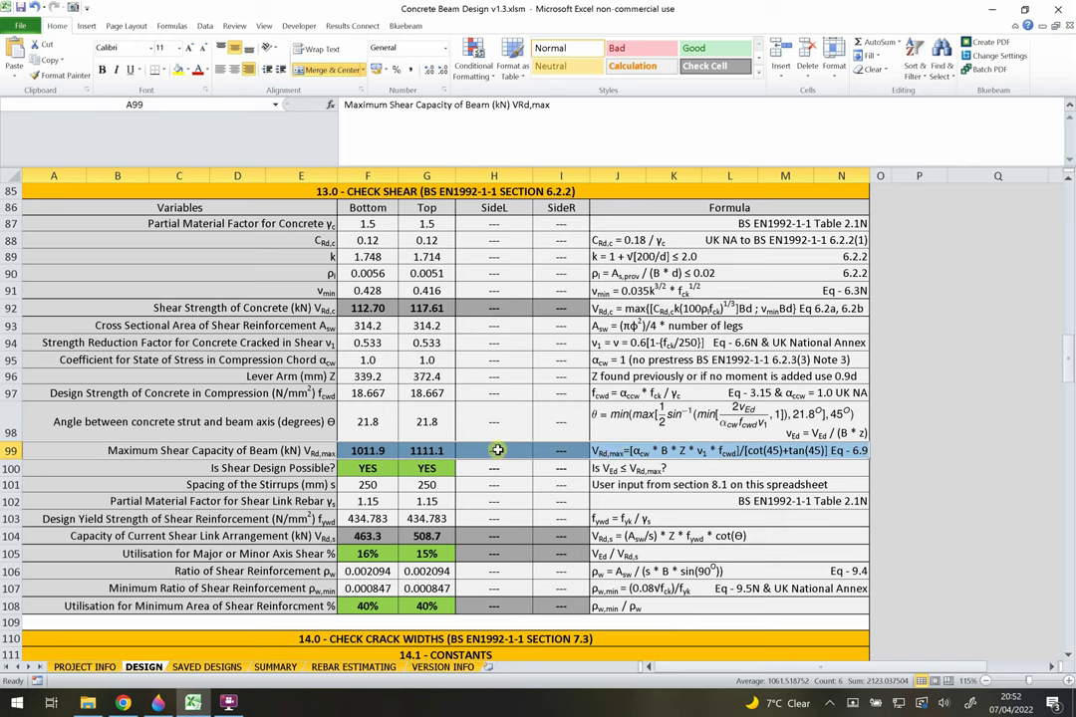
click(323, 451)
drag(311, 451, 628, 451)
- Review the current shear link capacity VRd,s and the major or minor axis shear utilisation in section 13.0
scroll(299, 443, down, 2)
drag(290, 430, 637, 440)
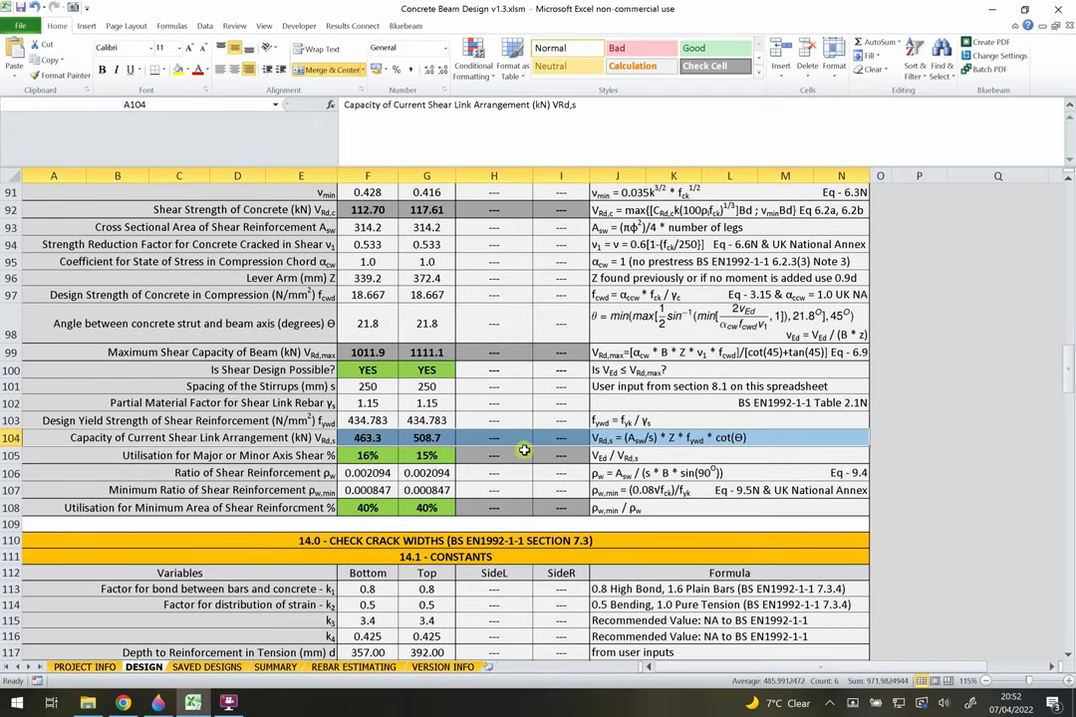
click(324, 455)
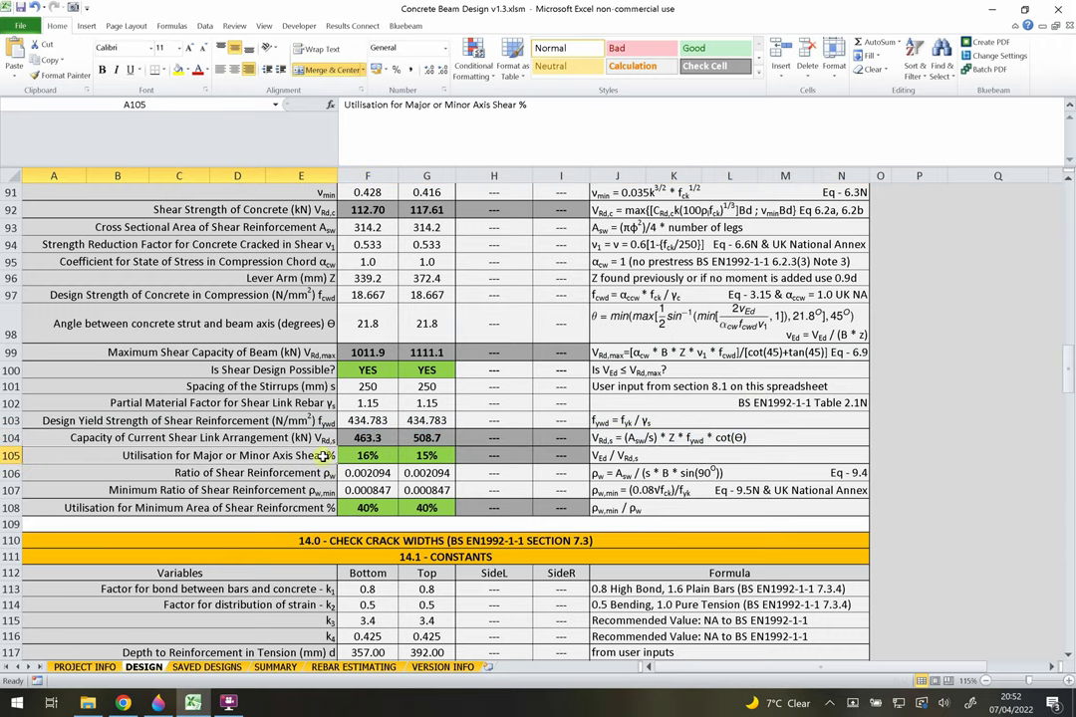
click(411, 452)
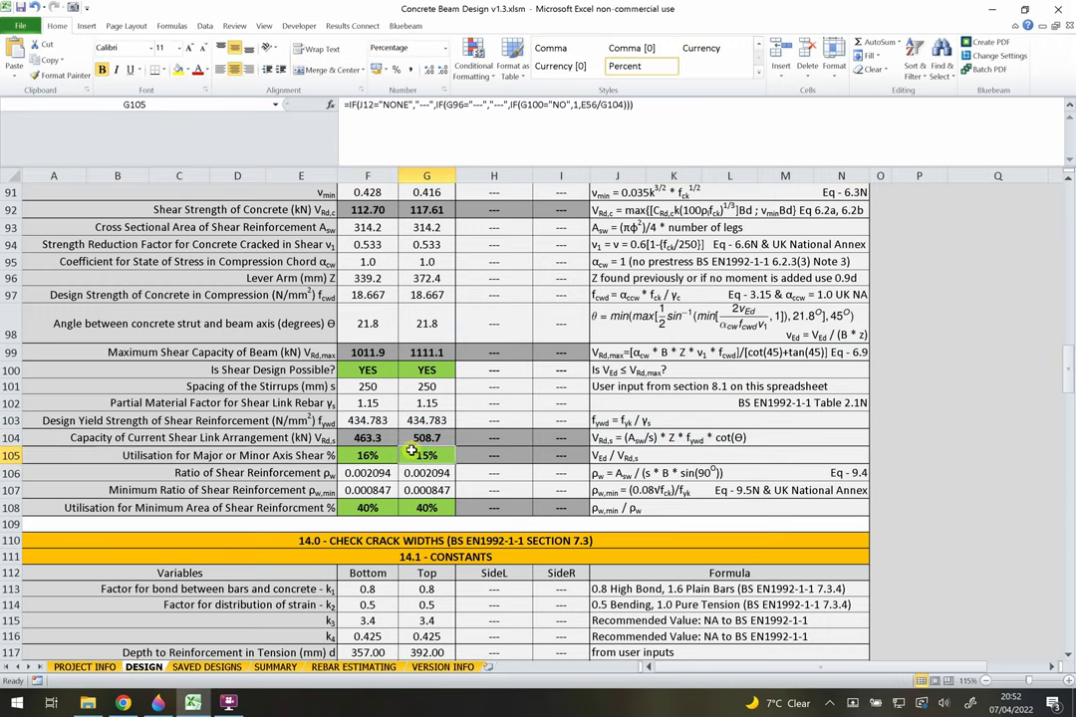
- Check the bottom and top utilisation for the minimum area of shear reinforcement in section 13.0
scroll(424, 454, down, 1)
click(361, 456)
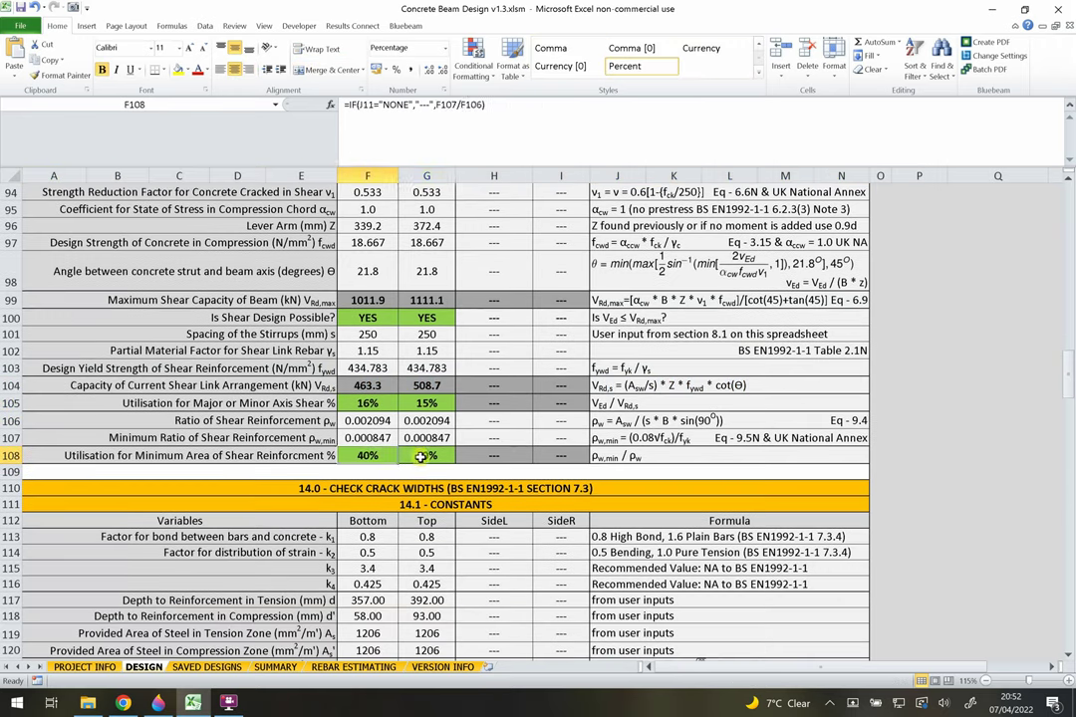
key(Right)
click(359, 460)
click(403, 459)
click(392, 456)
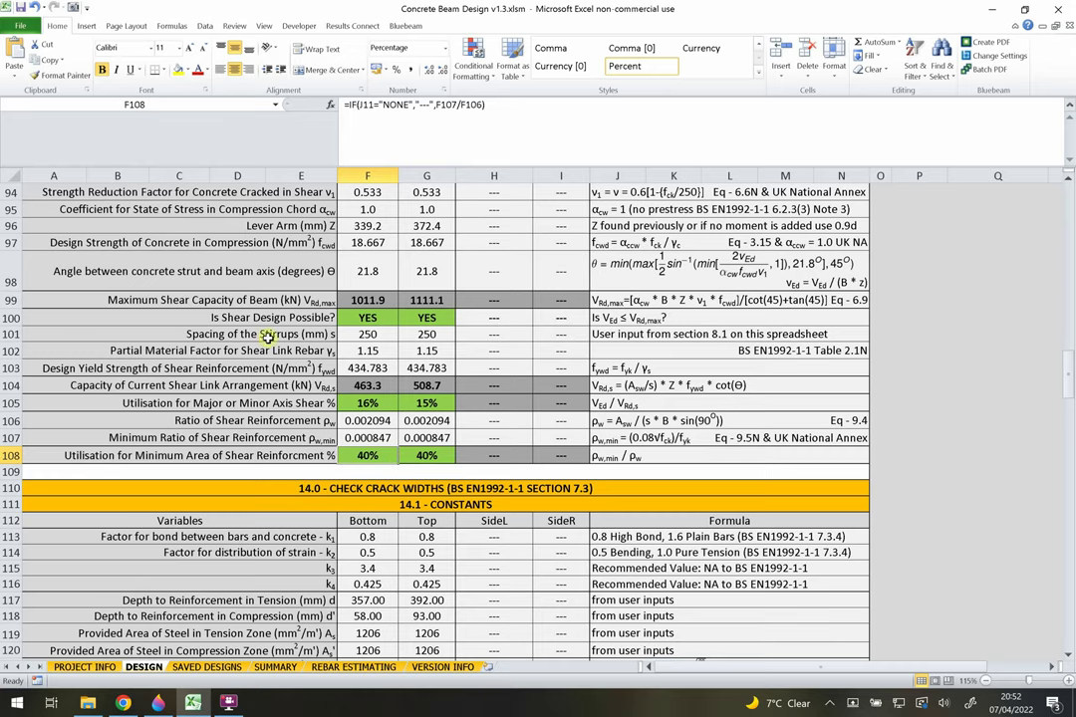
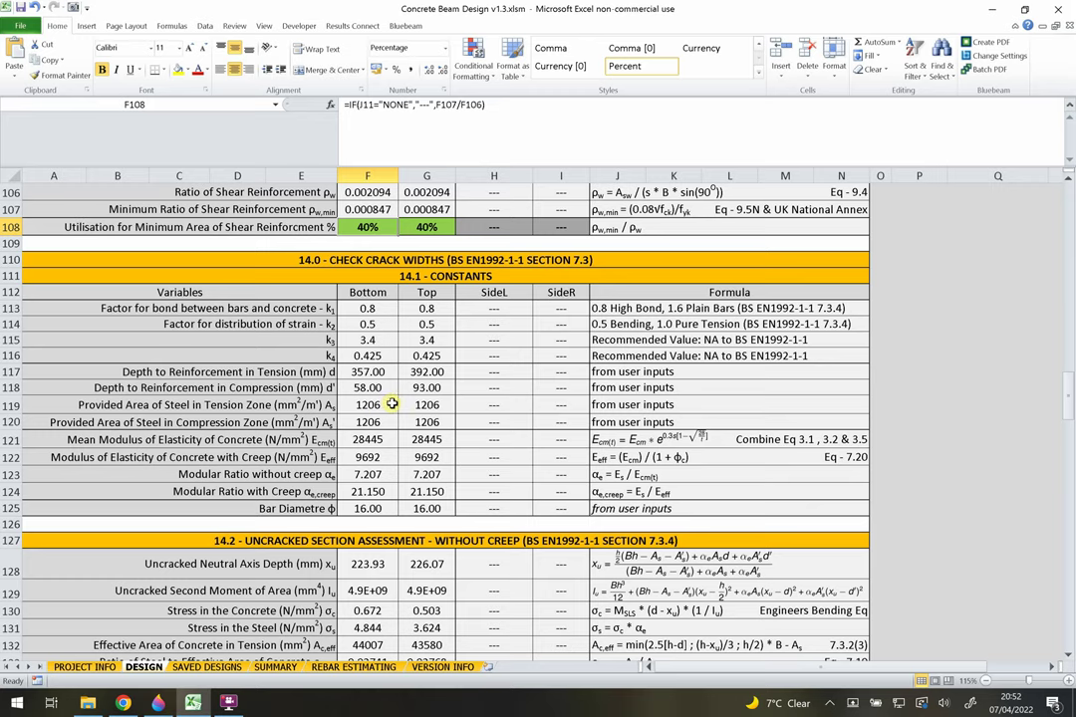
- Review the k1 to k4 factors and their code references in the crack width constants of section 14.1
scroll(421, 370, down, 1)
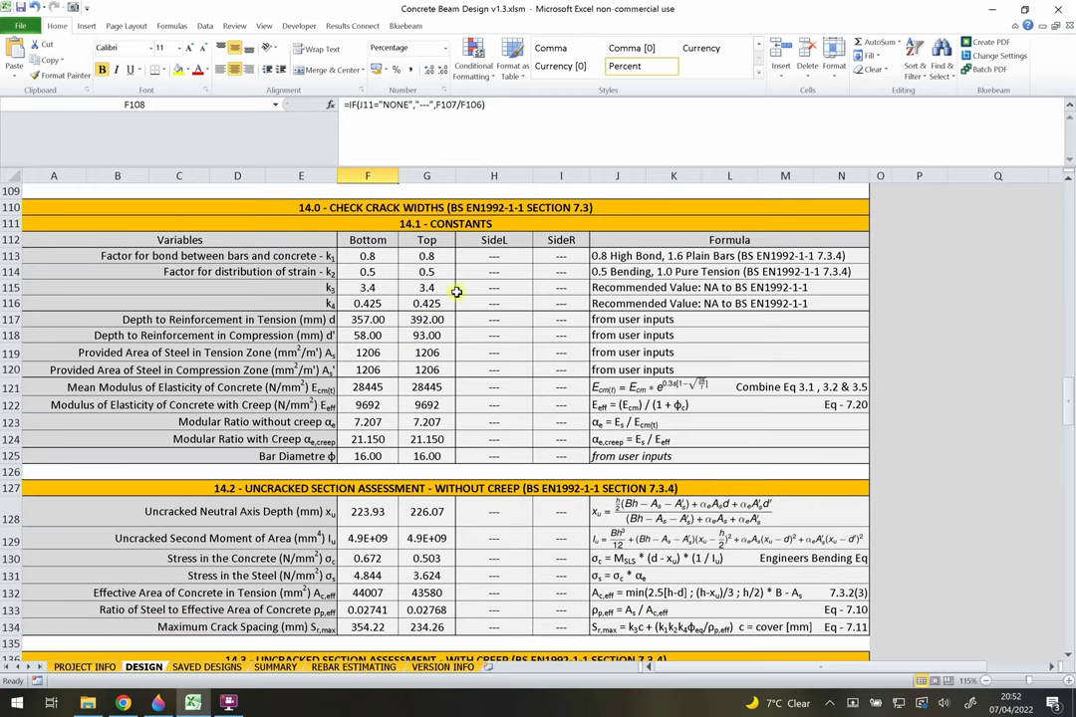
click(383, 225)
click(426, 271)
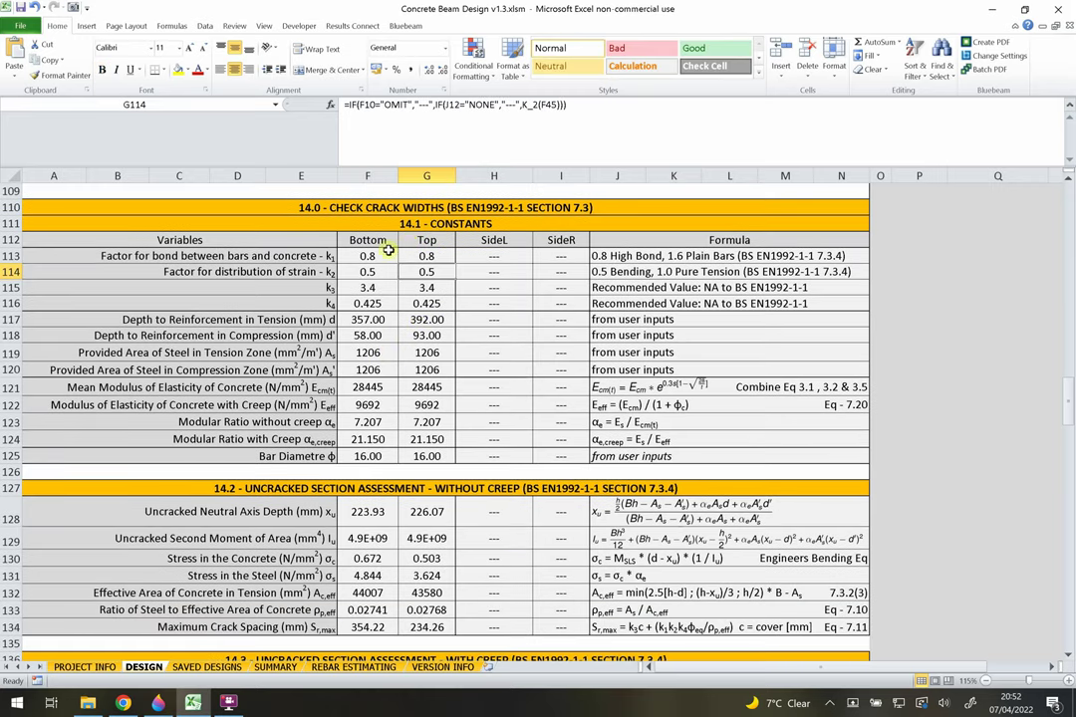
click(428, 223)
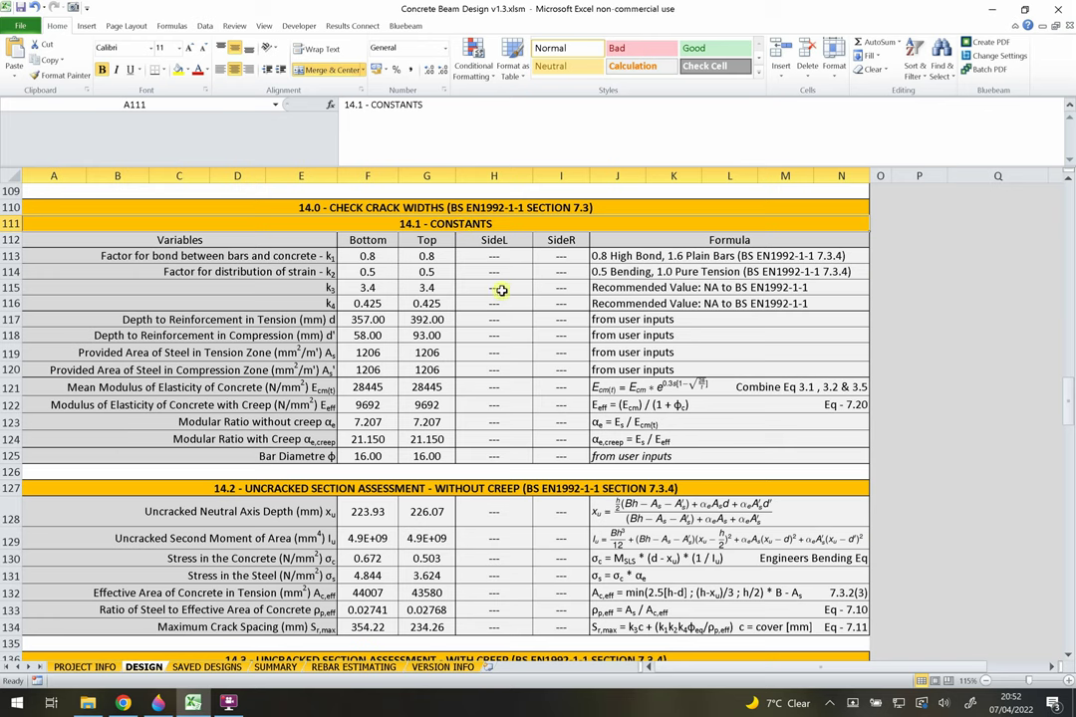
drag(342, 261, 668, 302)
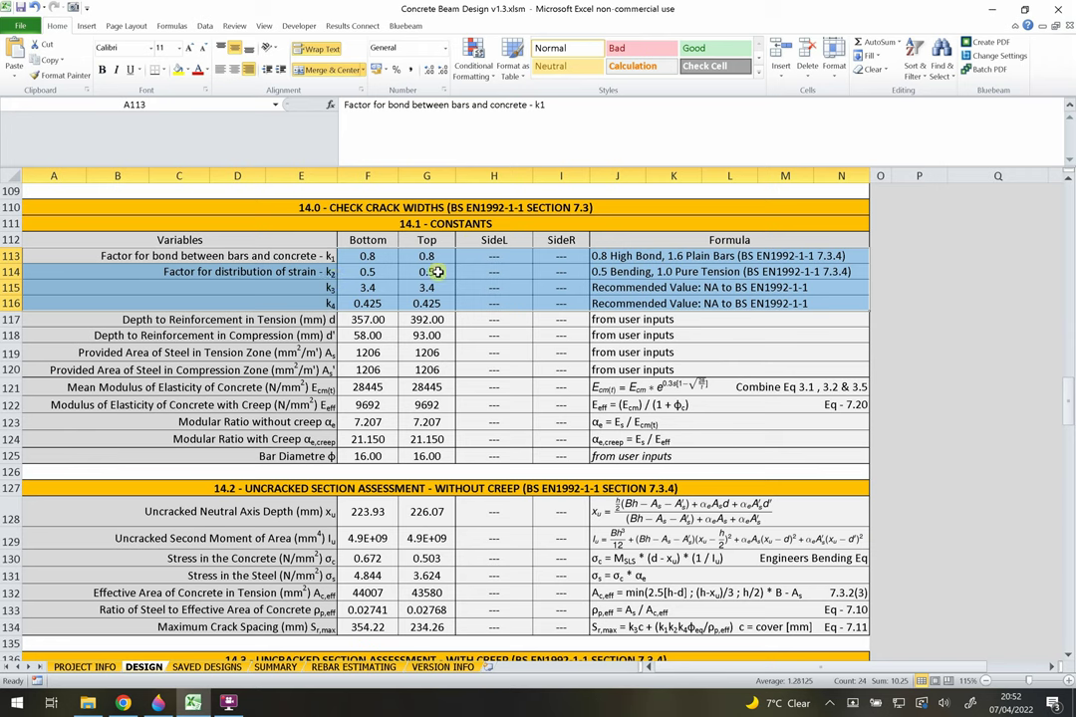
drag(369, 258, 631, 273)
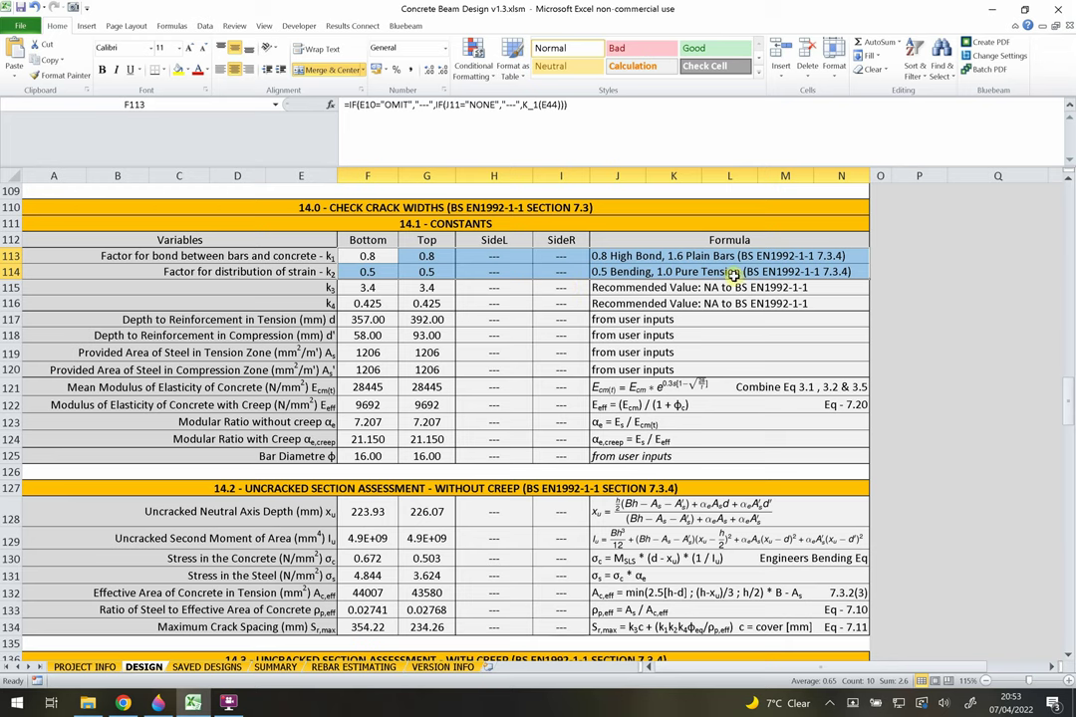
click(427, 304)
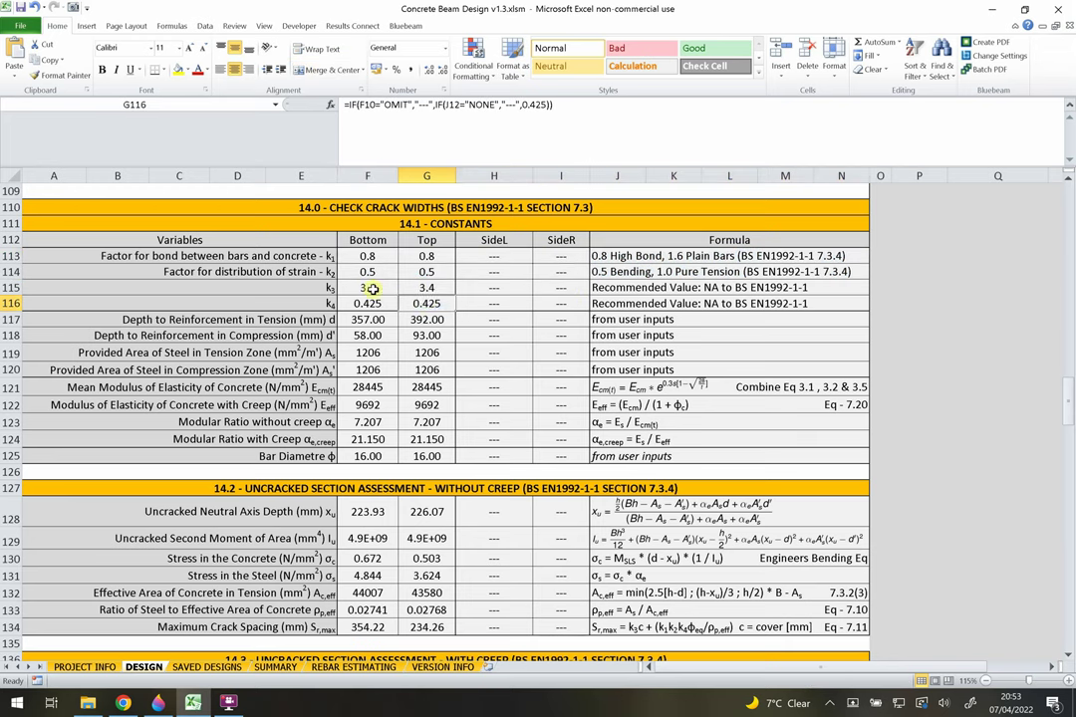
drag(370, 288, 371, 304)
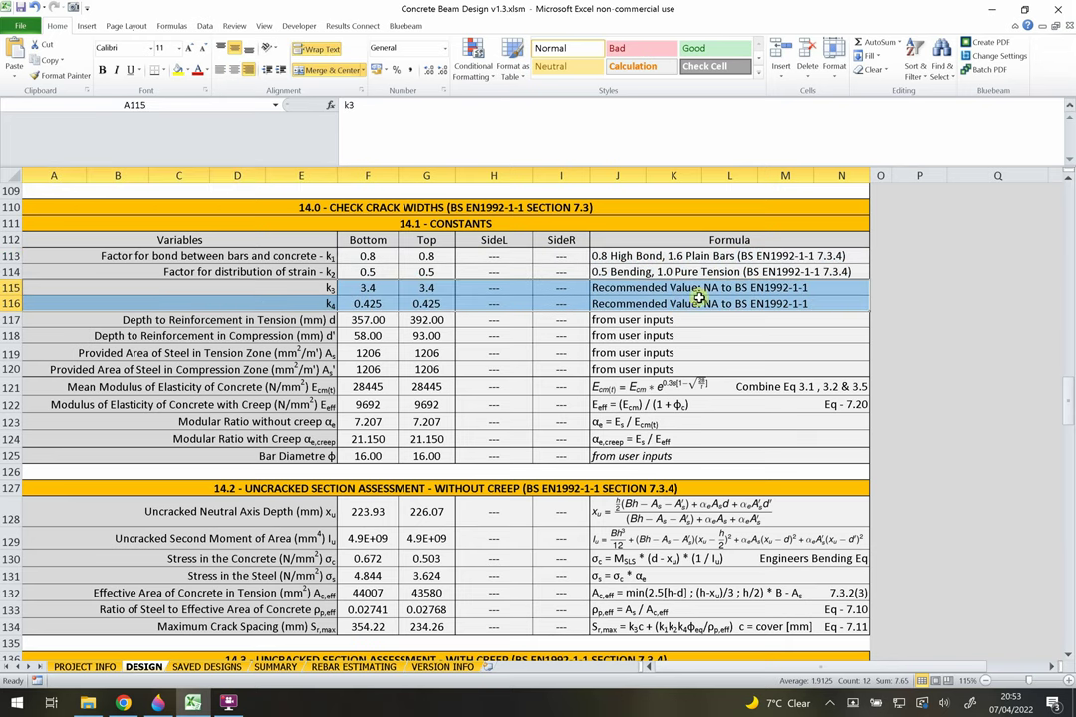
- Examine the depths to tension and compression reinforcement, d and d', in section 14.1, focusing on the bottom d' value
scroll(596, 251, down, 1)
click(412, 306)
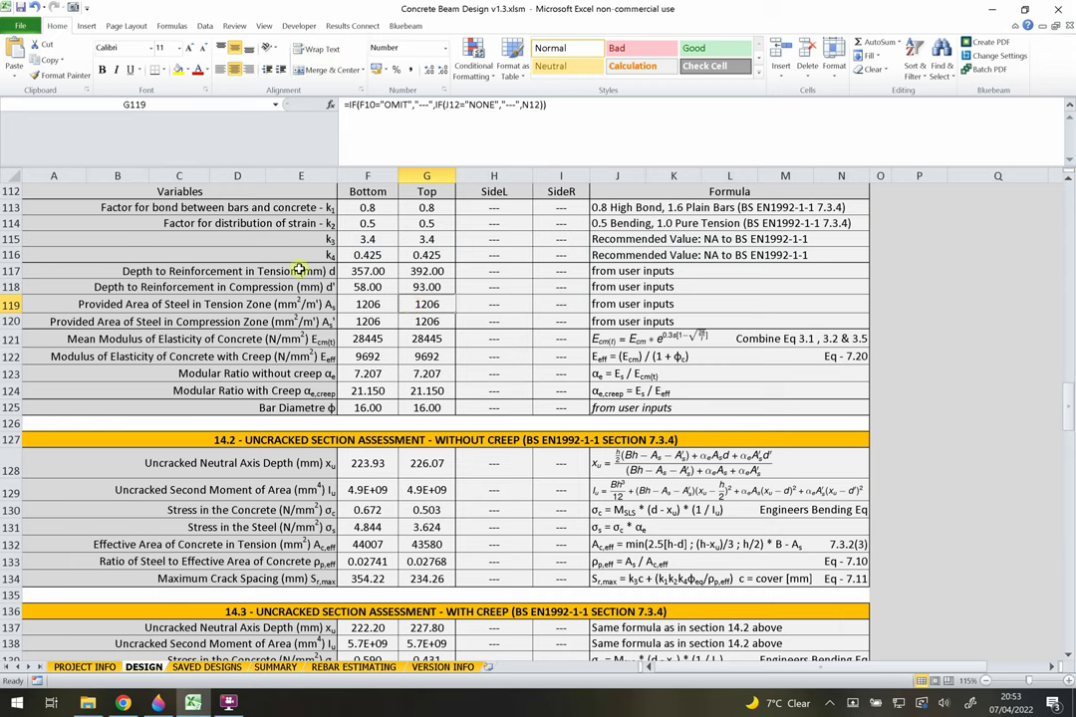
drag(319, 271, 711, 293)
click(368, 321)
click(493, 339)
drag(317, 288, 624, 288)
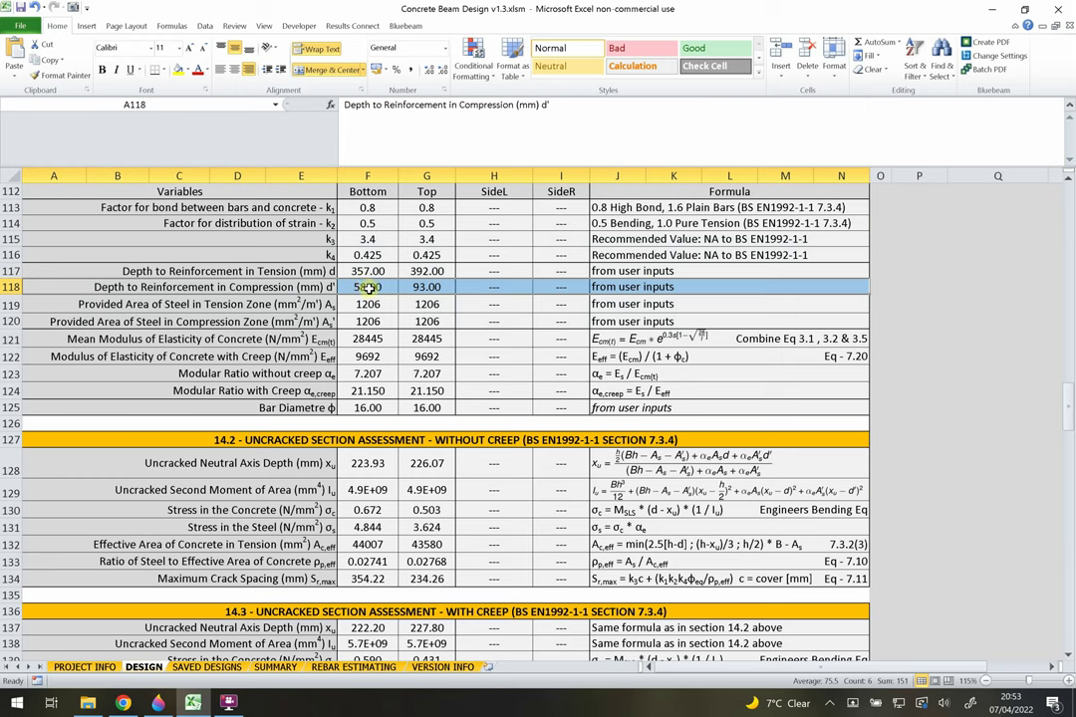
click(274, 286)
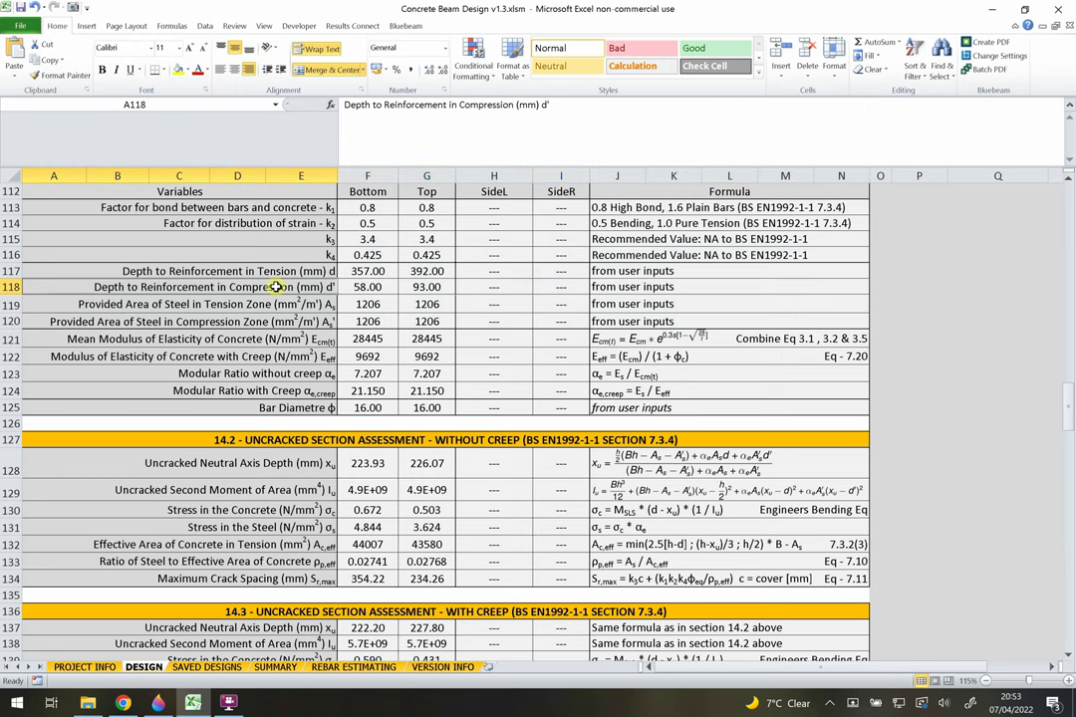
ctrl+click(367, 287)
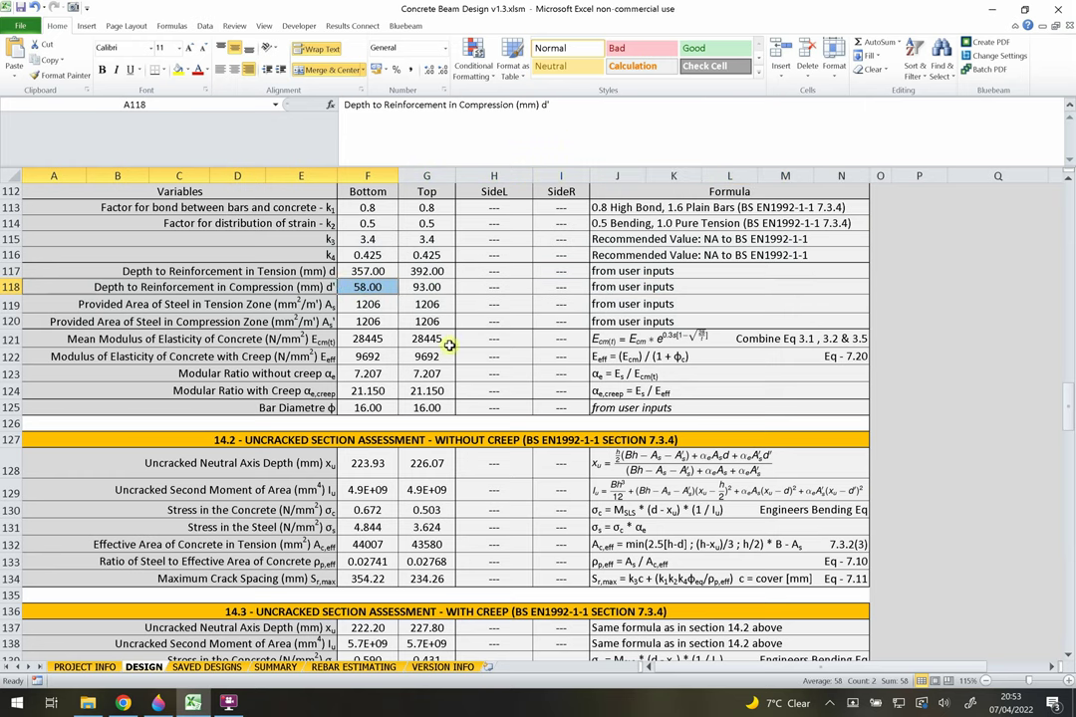
- Compare the depth to compression reinforcement d' in section 14.1 with the top bars in the beam cross-section diagram
scroll(594, 289, up, 20)
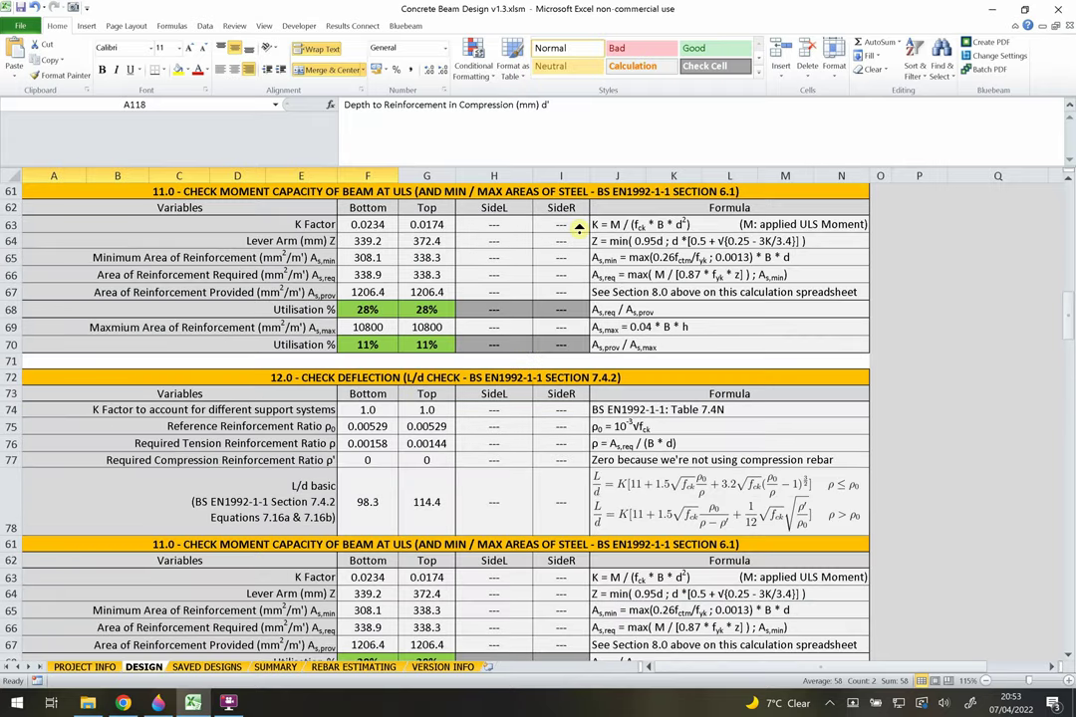
scroll(595, 302, down, 7)
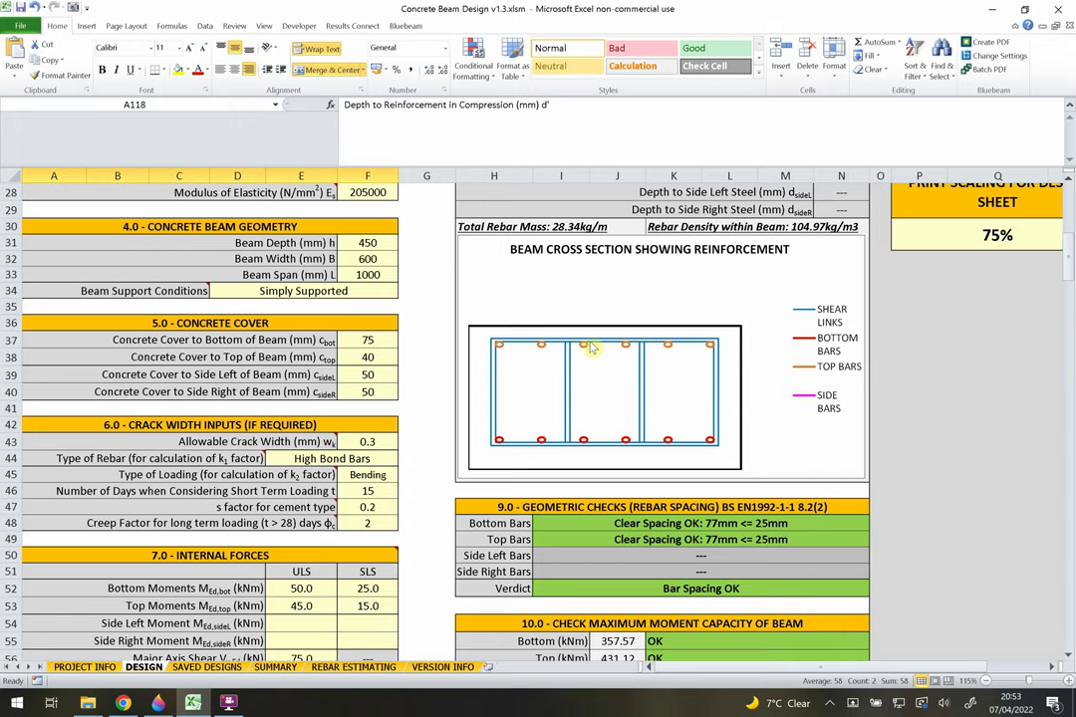
scroll(608, 350, down, 1)
scroll(609, 349, down, 4)
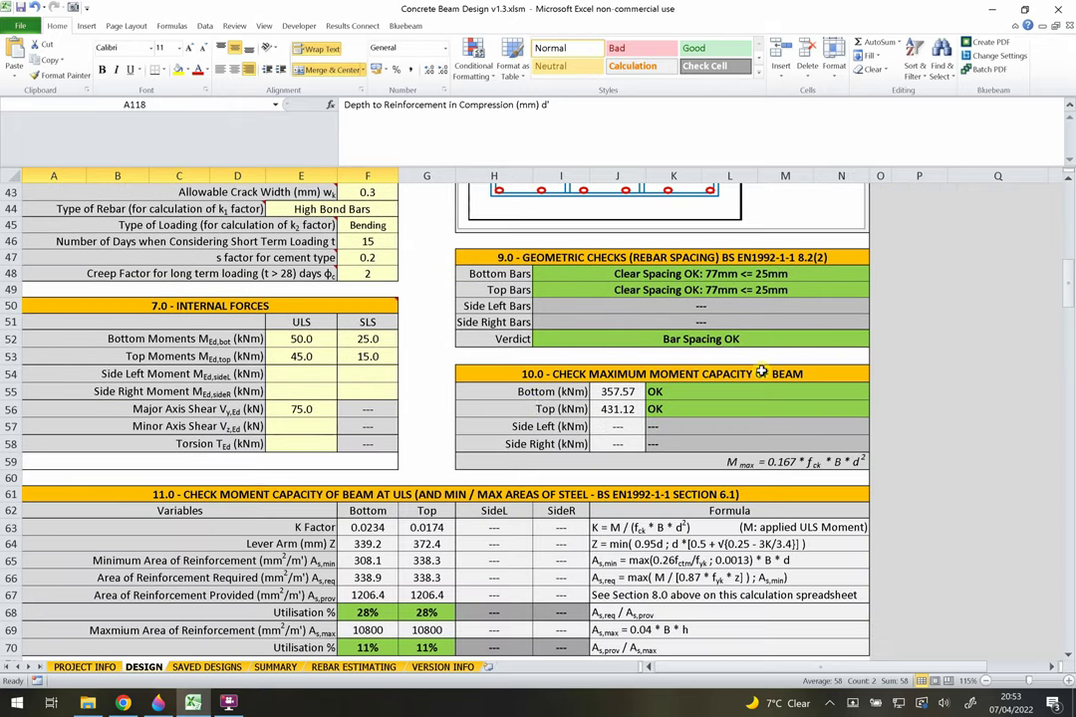
scroll(554, 412, down, 3)
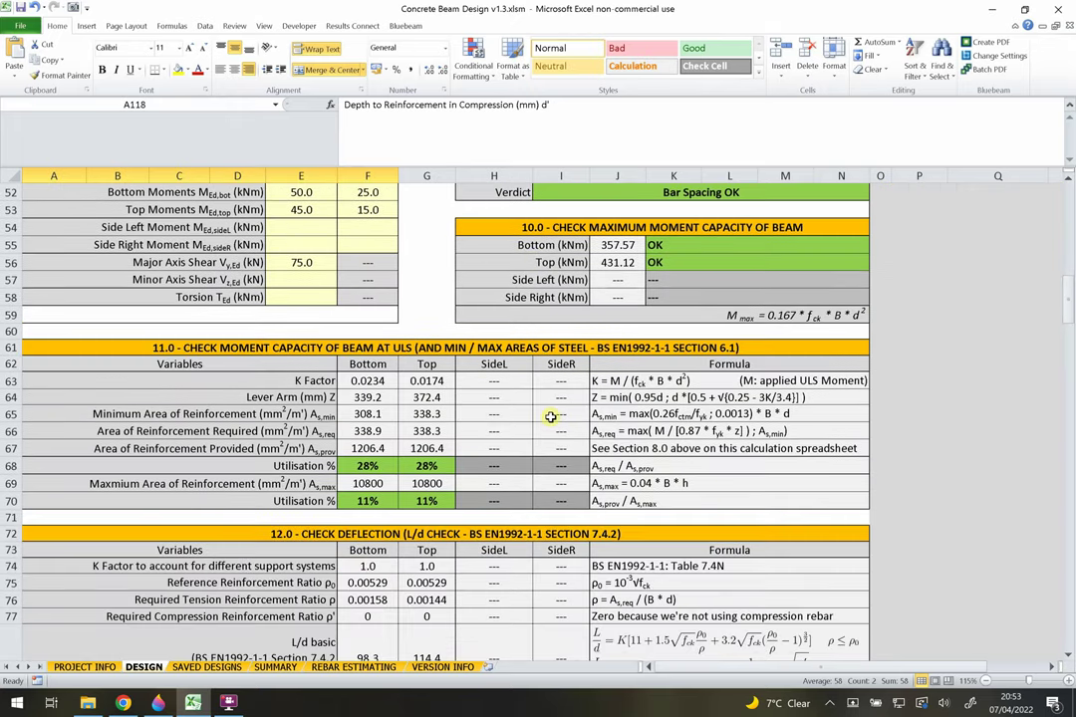
scroll(550, 416, down, 2)
scroll(418, 409, down, 2)
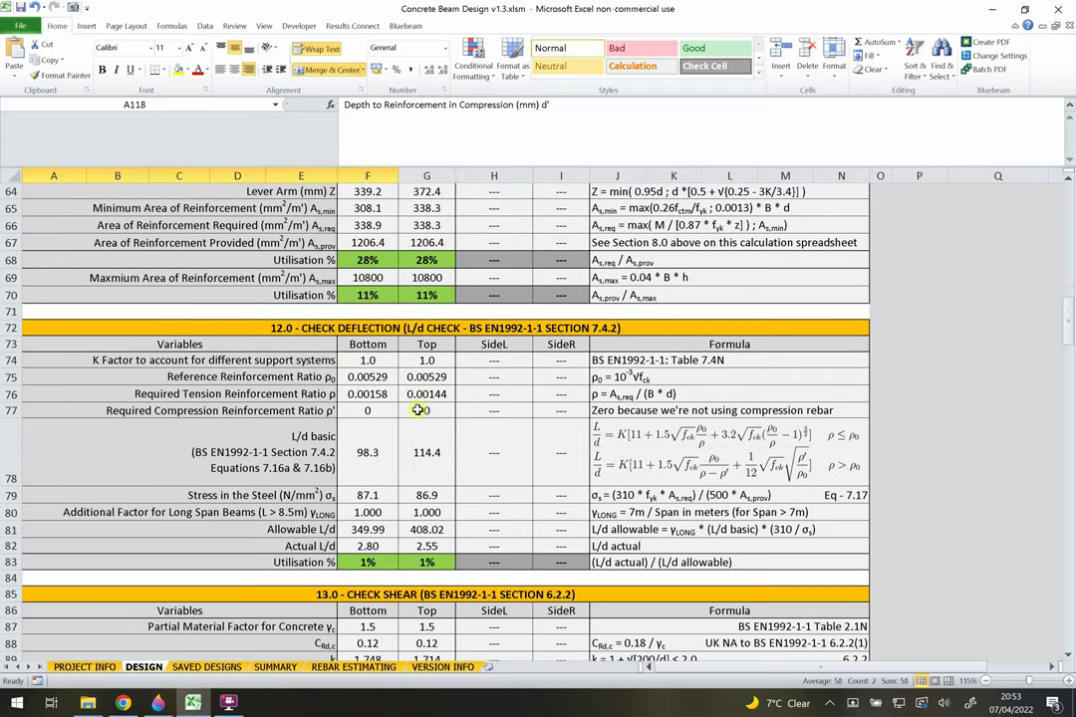
scroll(422, 409, down, 11)
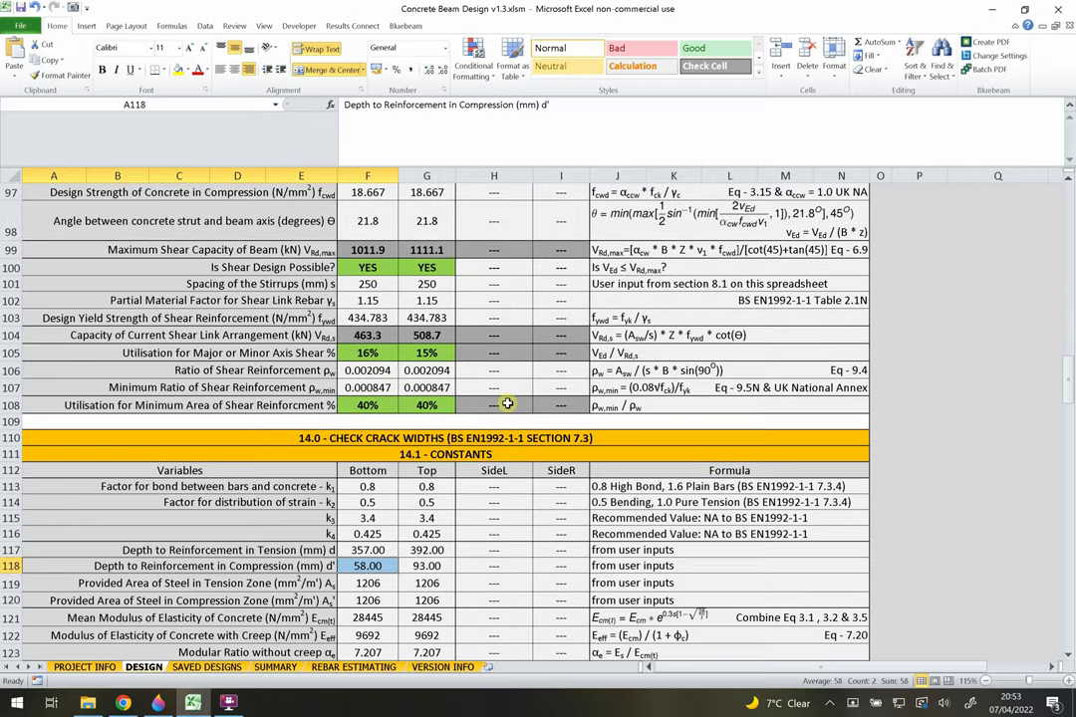
scroll(507, 404, down, 3)
click(367, 388)
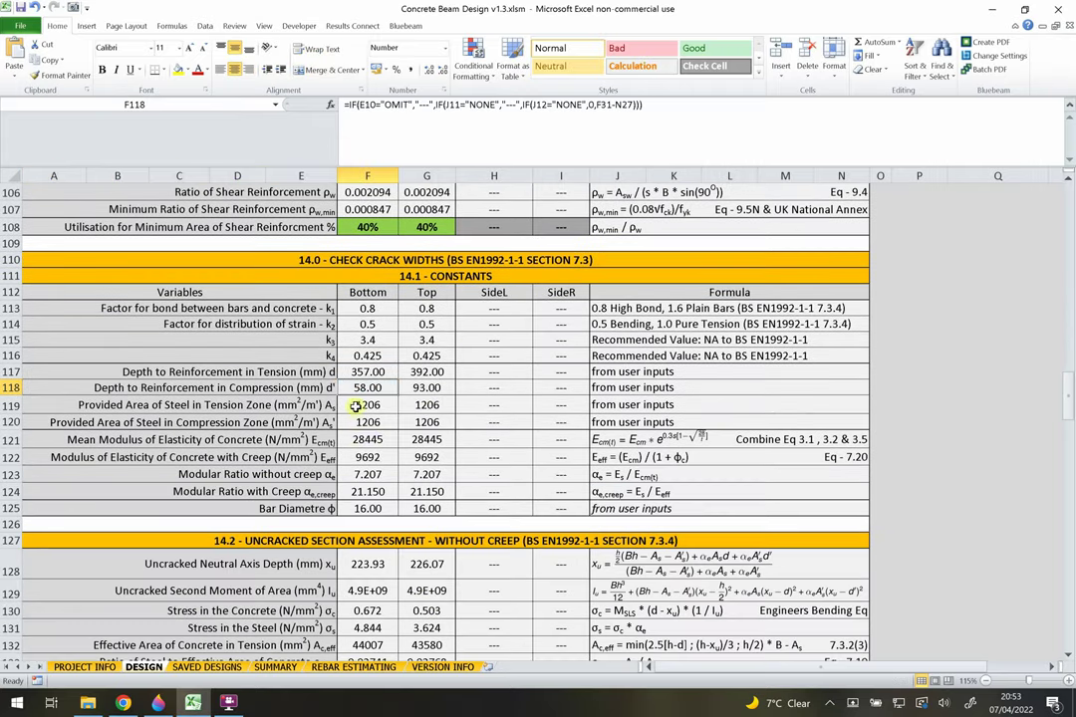
click(328, 372)
click(321, 388)
- Review the provided areas of steel in the tension and compression zones, As and As', in section 14.1
scroll(318, 383, down, 1)
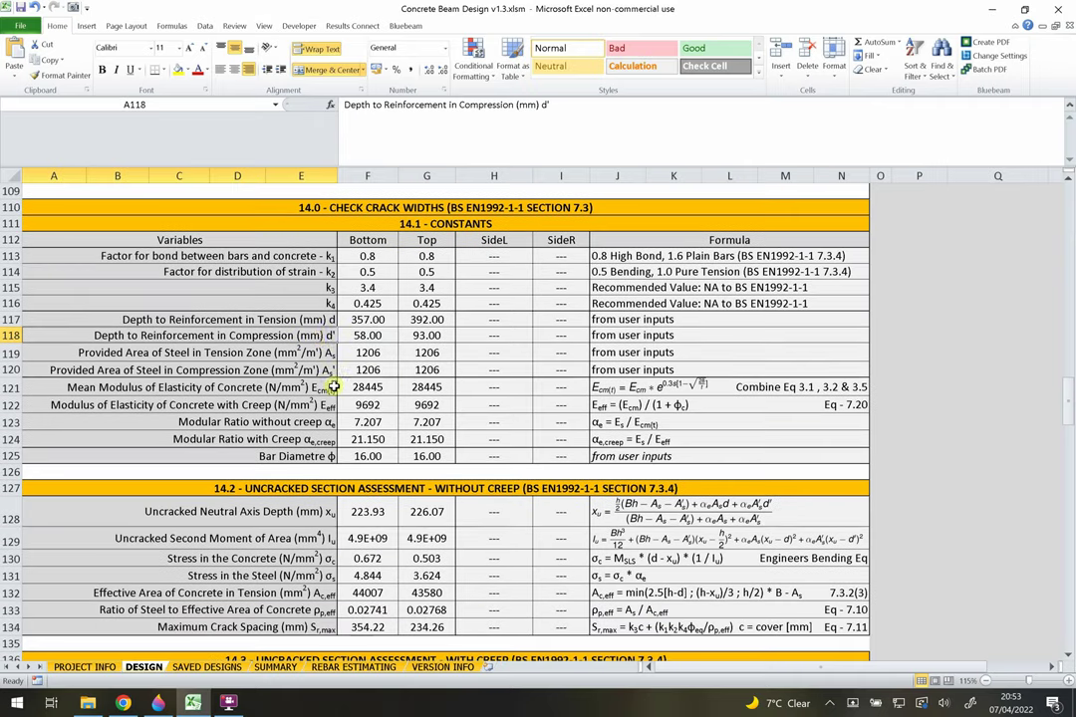
click(310, 351)
drag(309, 351, 583, 366)
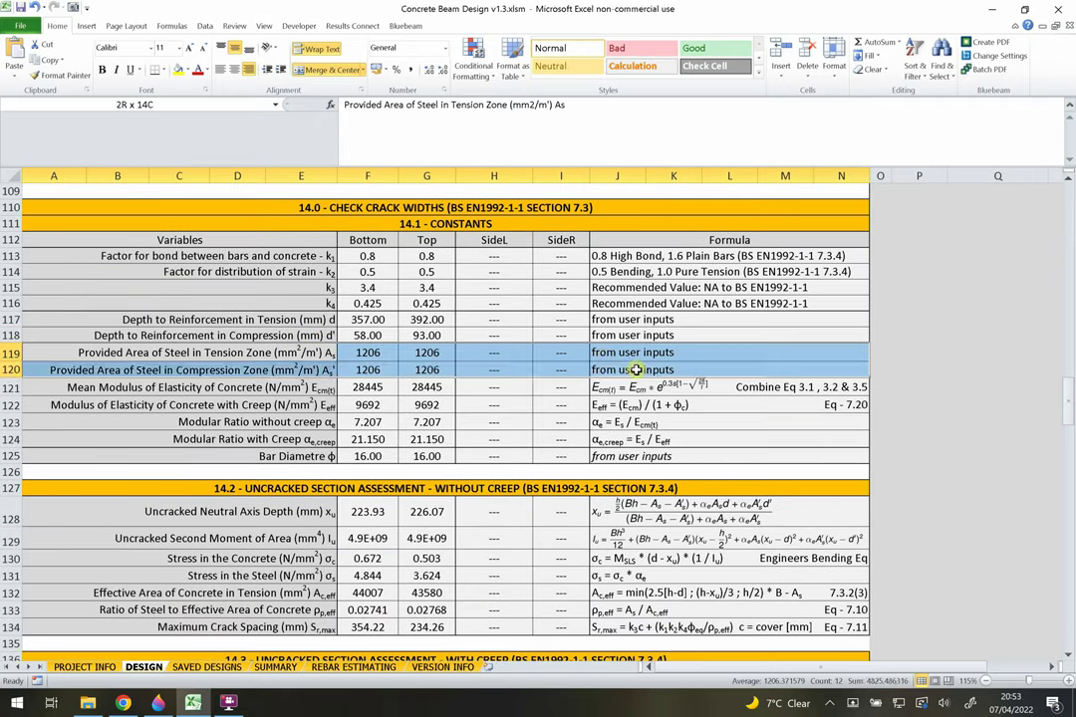
click(549, 355)
- Examine the concrete modulus of elasticity rows in section 14.1, focusing on the Ecm(t) row and its formula
scroll(465, 302, down, 2)
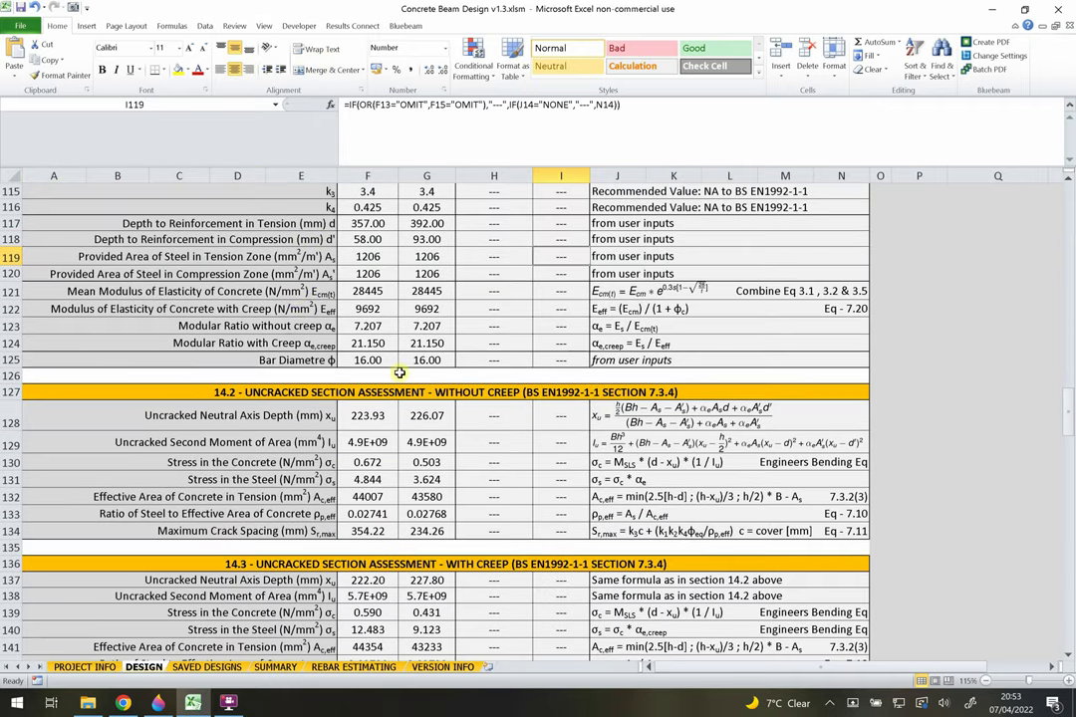
click(301, 299)
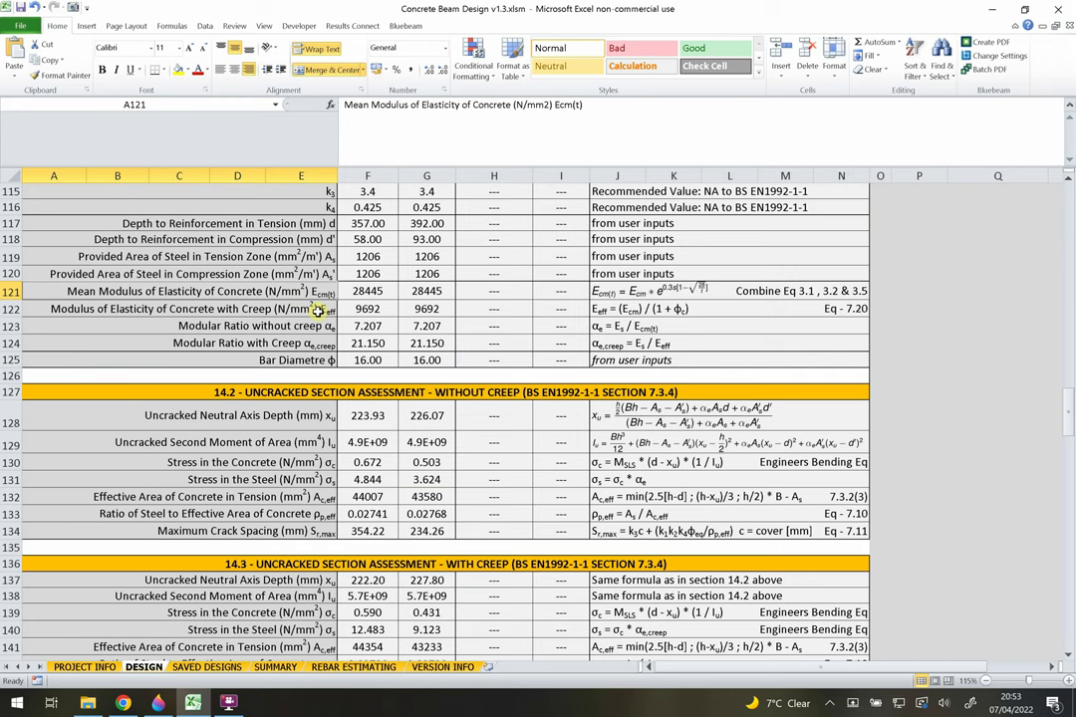
click(264, 309)
drag(202, 291, 841, 289)
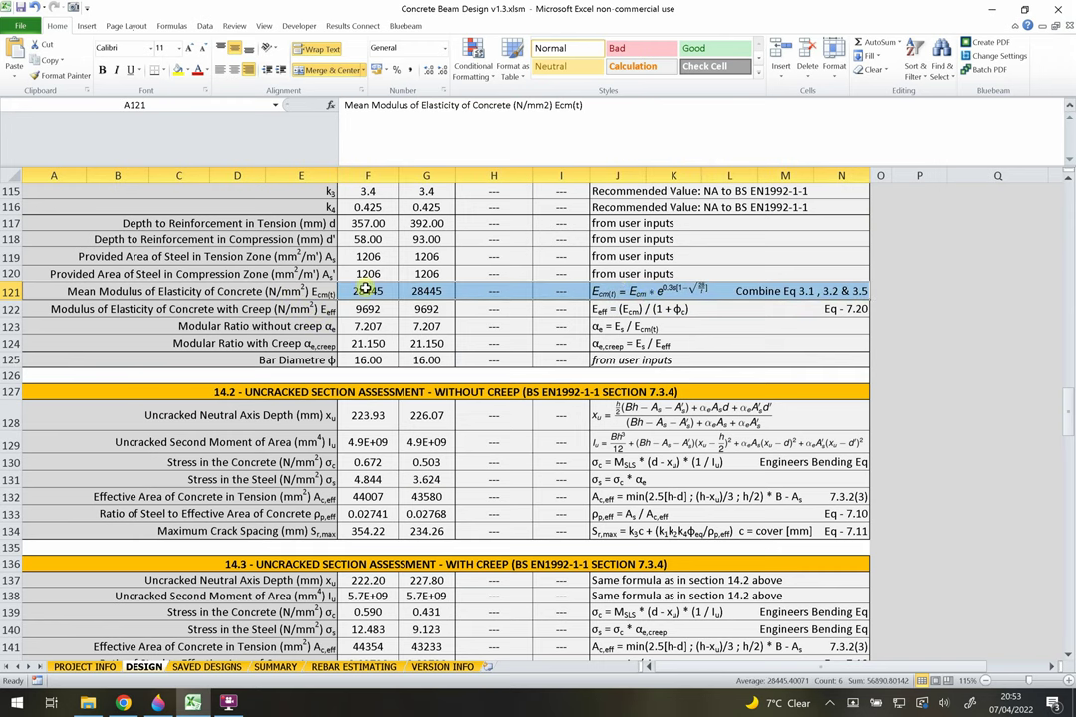
- Check the number of days for short term loading in section 6.0, which feeds the Ecm(t) formula, and return to section 14.1
scroll(387, 335, up, 6)
scroll(387, 335, up, 20)
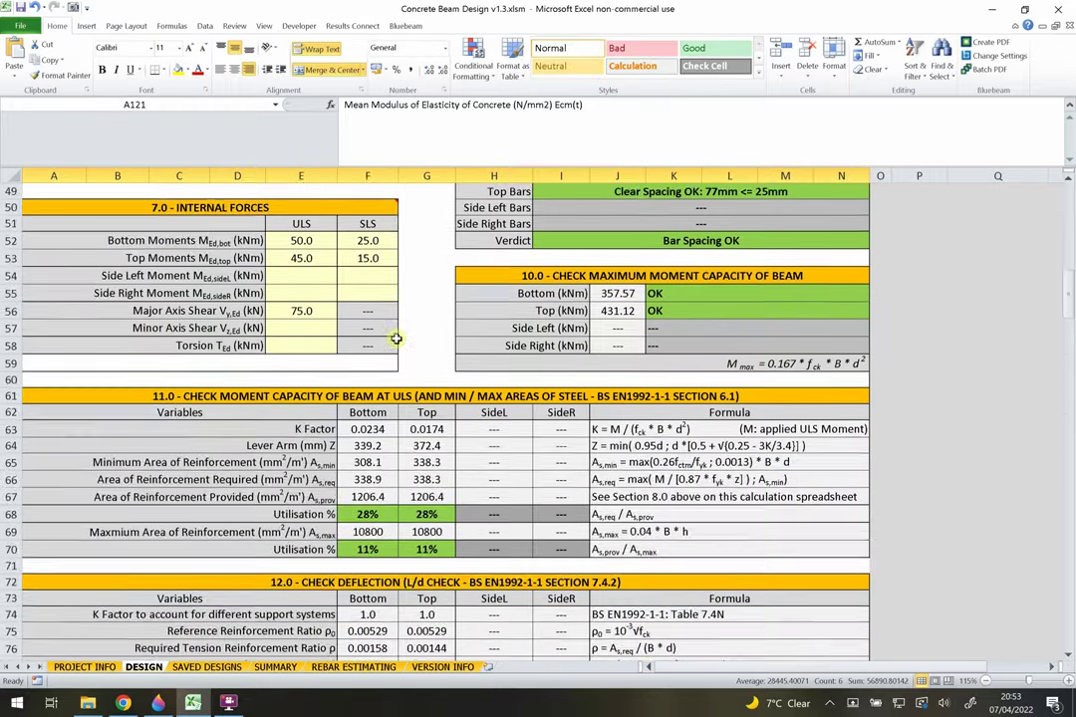
scroll(386, 293, up, 3)
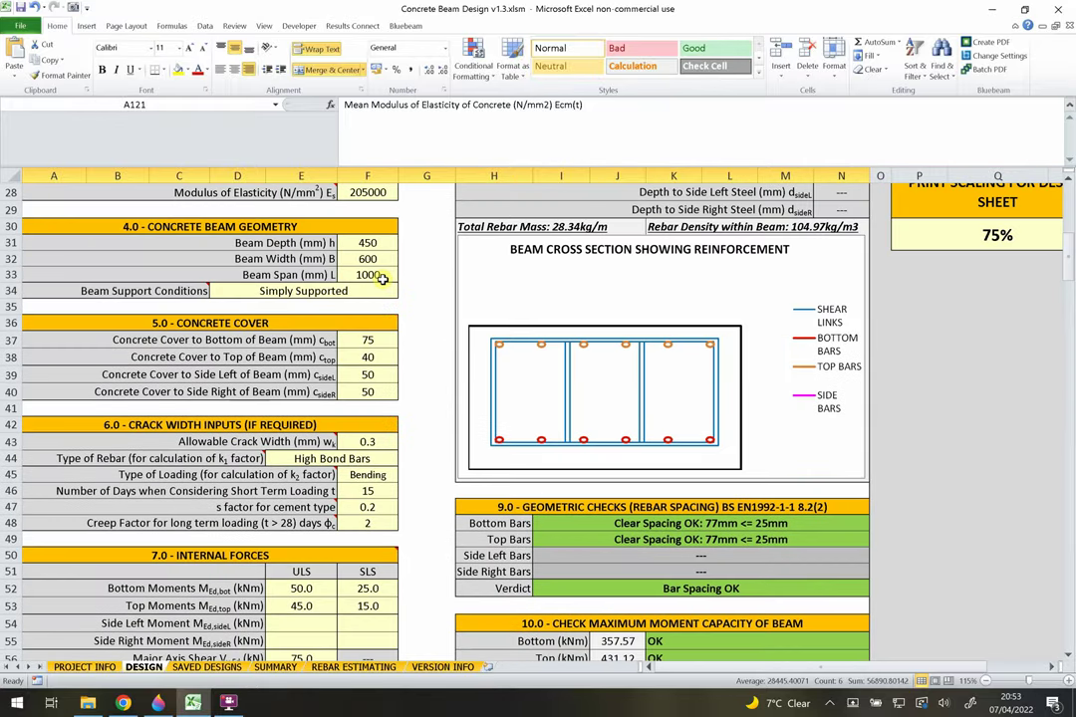
click(361, 490)
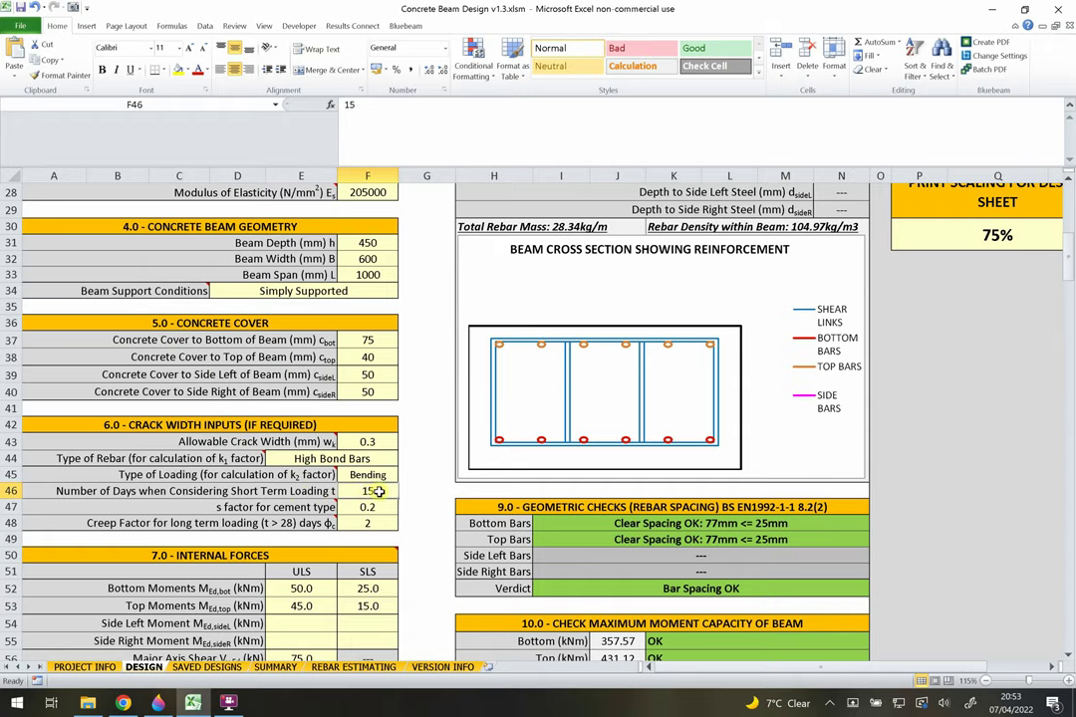
scroll(368, 492, down, 20)
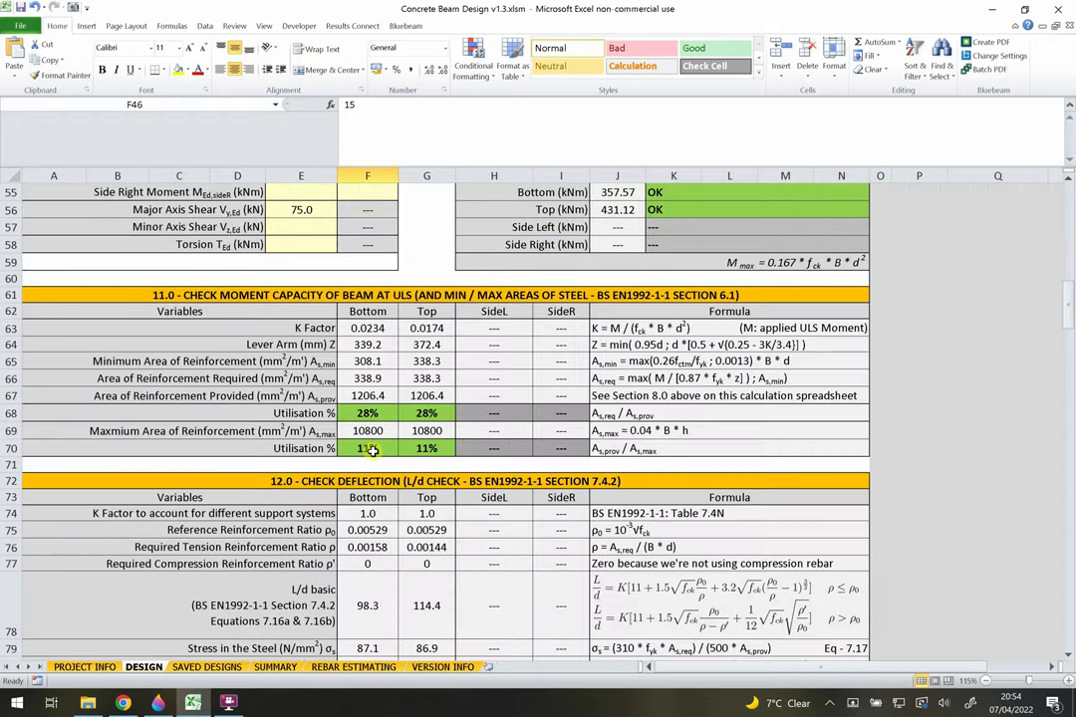
scroll(382, 436, down, 4)
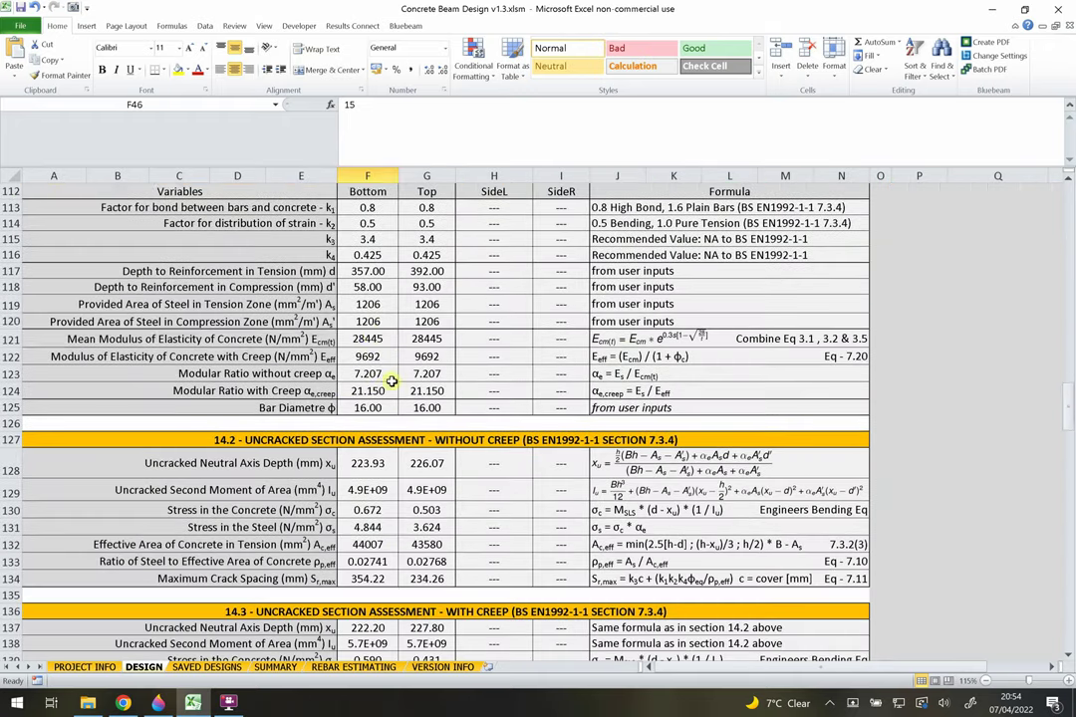
- Review the mean modulus of elasticity Ecm(t) and the modulus with creep Eeff in section 14.1, including their bottom-face cell formulas
click(324, 338)
key(Right)
drag(324, 338, 837, 339)
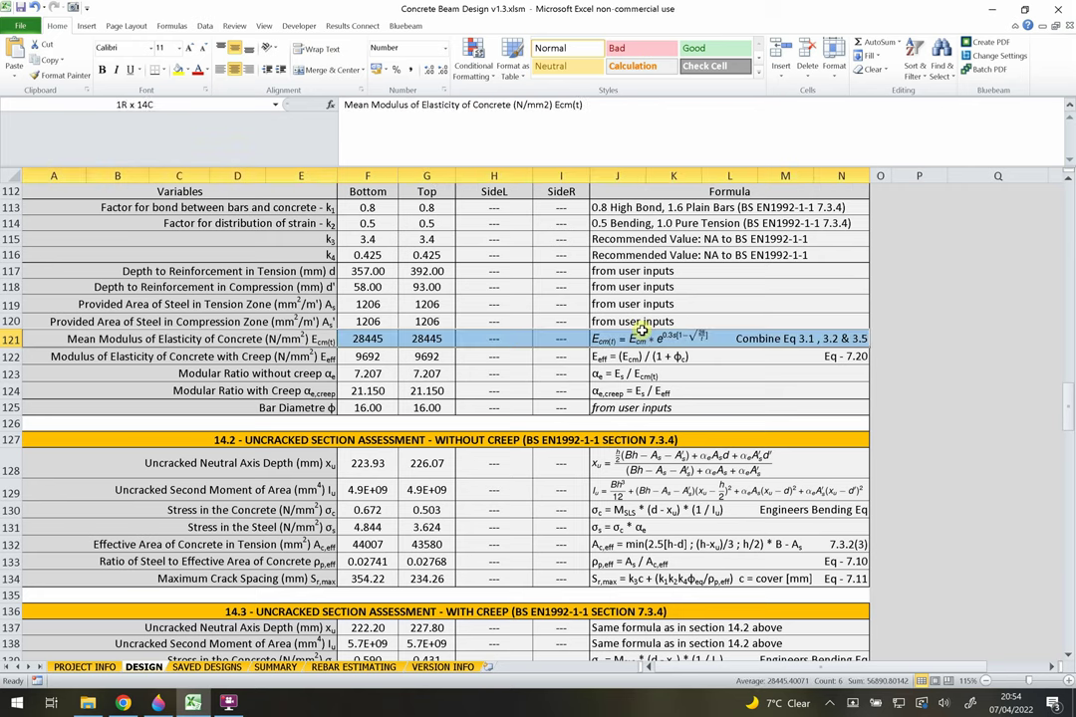
click(364, 337)
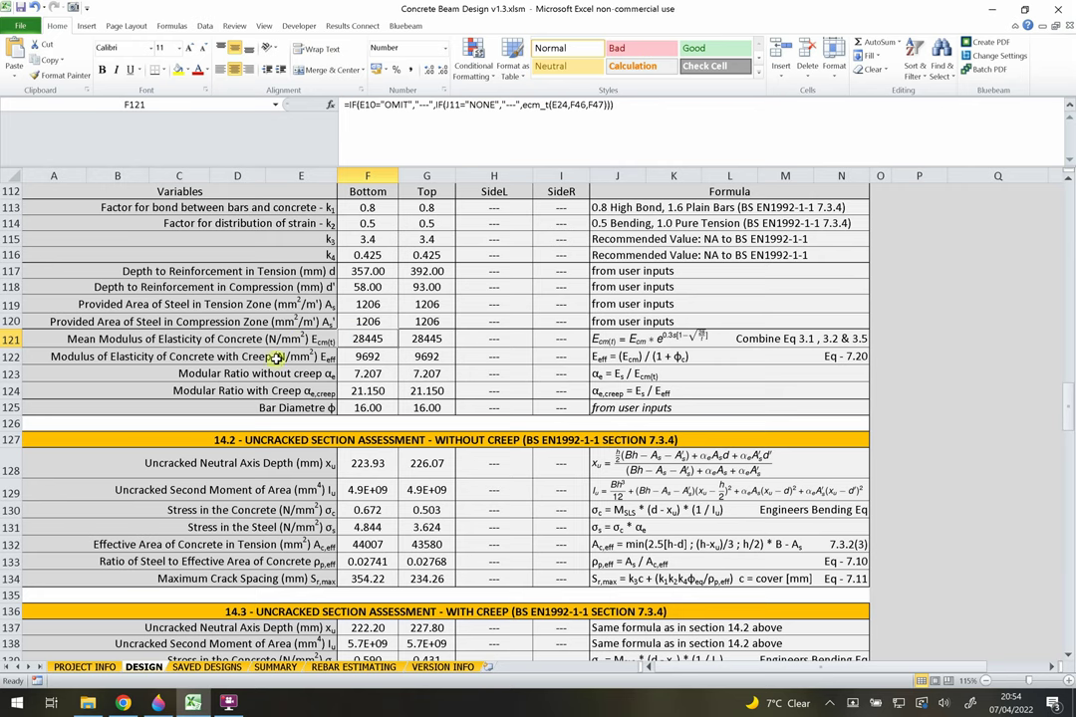
drag(281, 355, 630, 358)
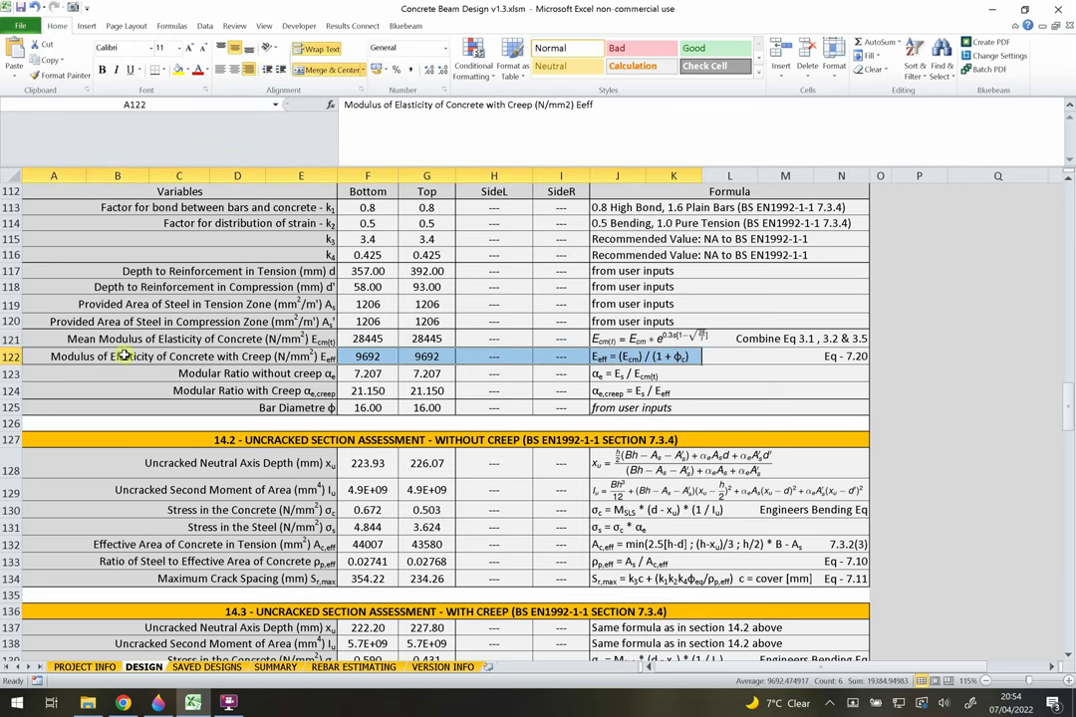
click(365, 357)
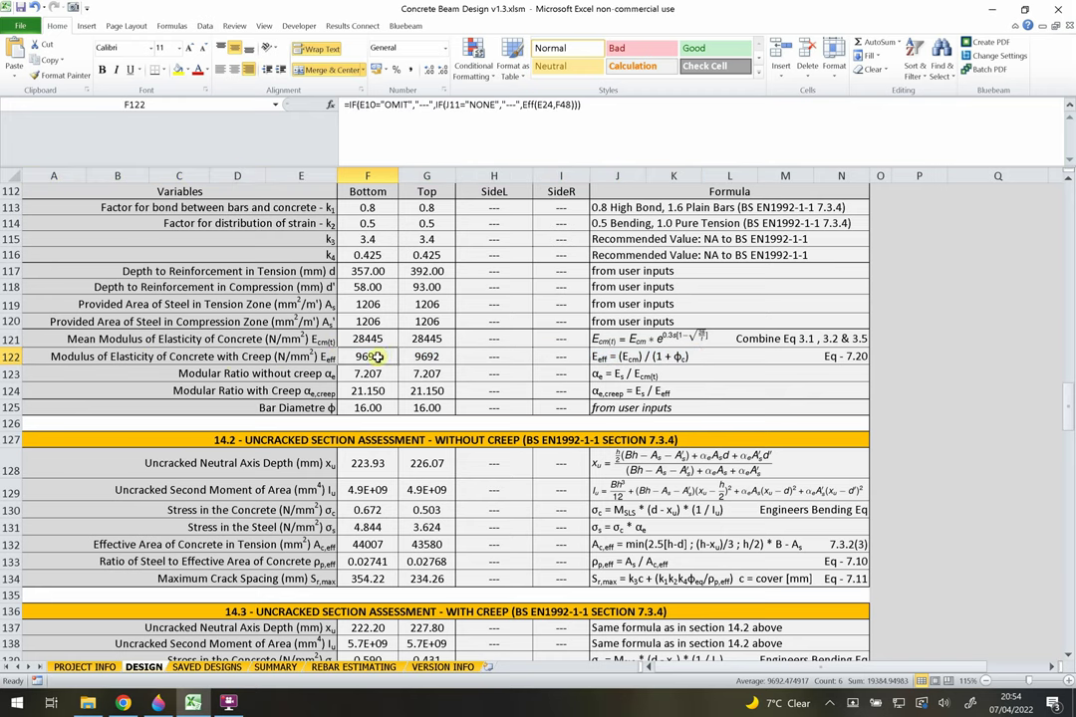
- Examine the modular ratio without creep αe row in section 14.1 across its bottom and top values
scroll(371, 350, down, 1)
click(312, 326)
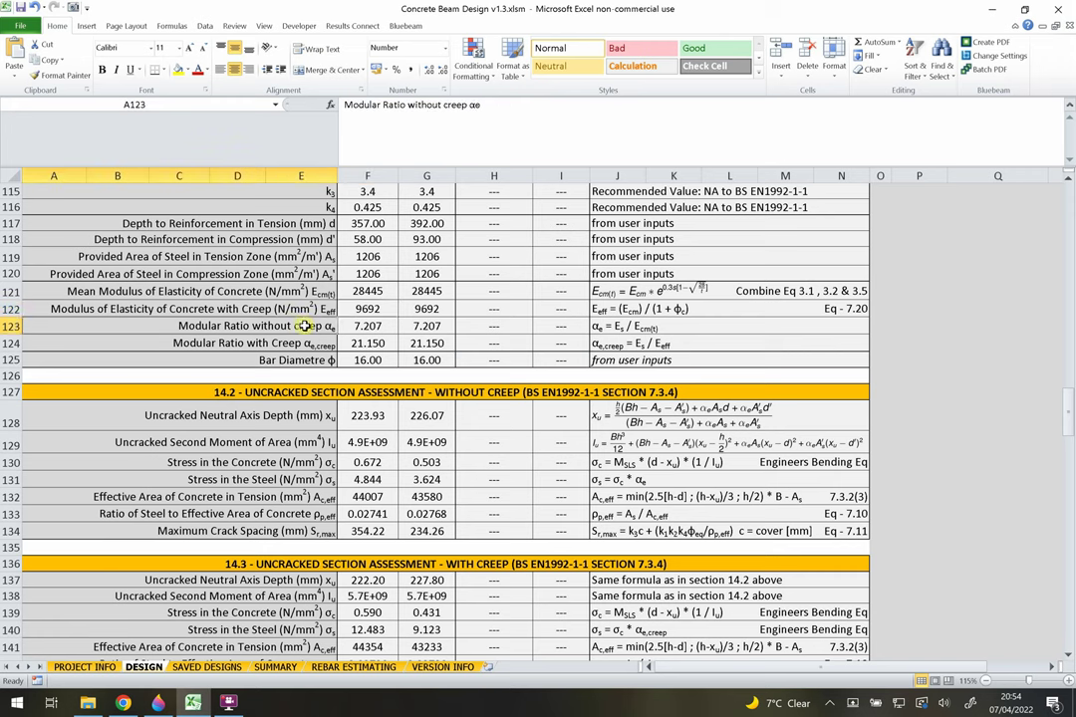
key(Down)
click(316, 328)
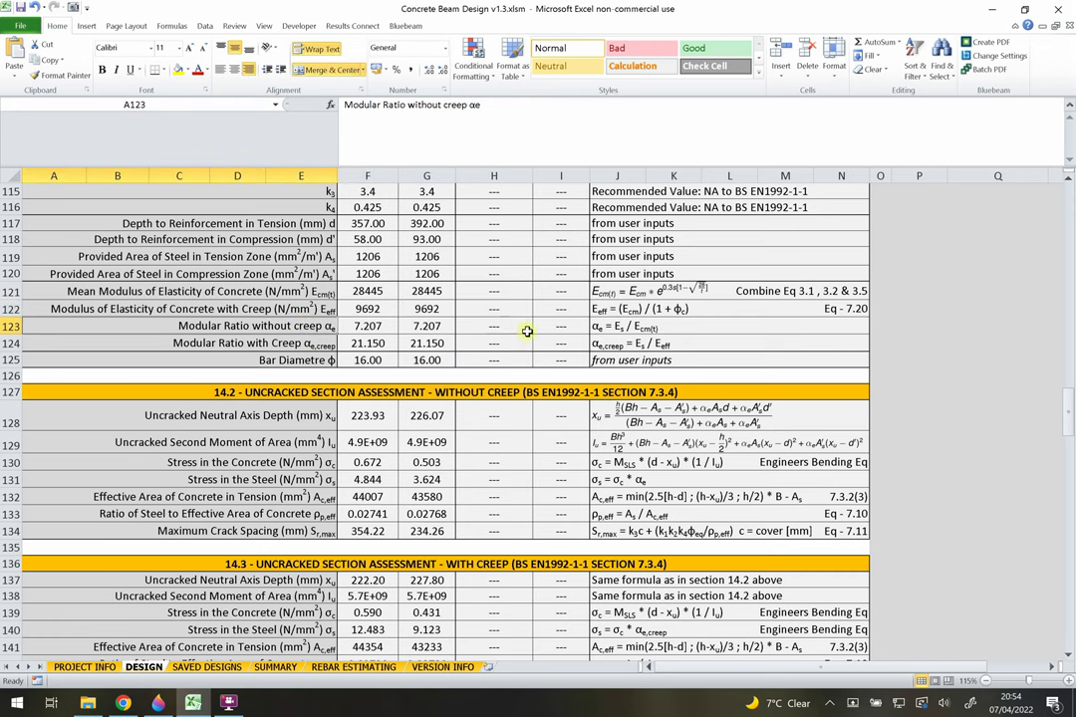
key(shift+Right)
key(shift+Right)
key(shift+Right)
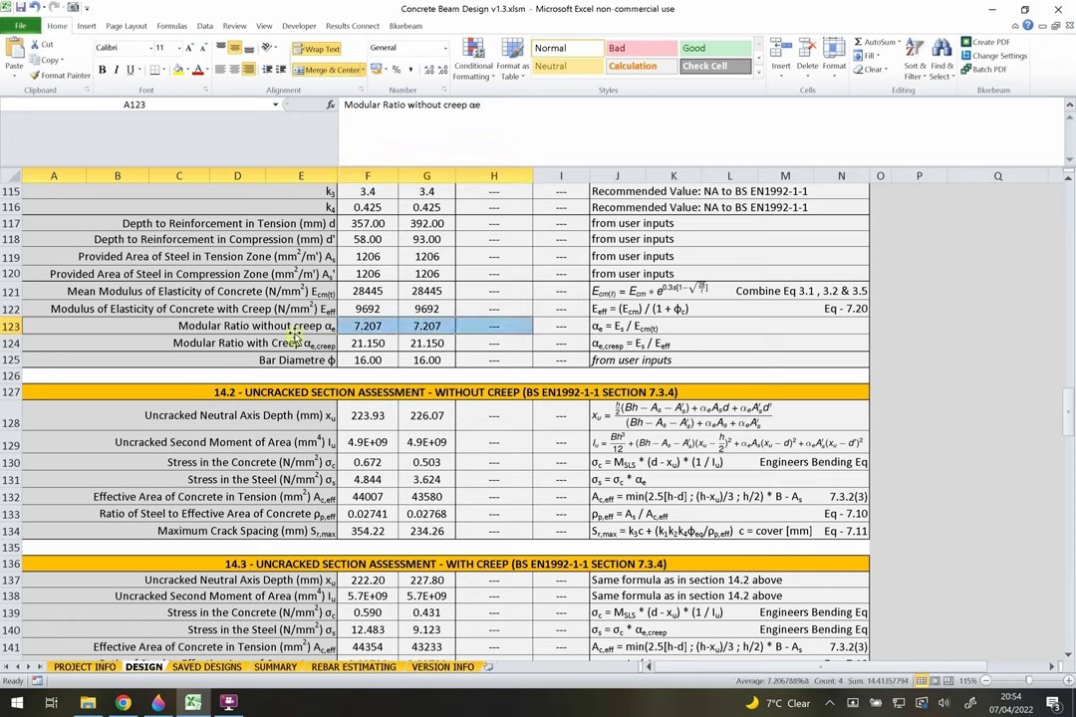
- Review the modular ratio with creep αe,creep and the bar diameter rows that complete the section 14.1 constants
key(Down)
shift+click(547, 335)
key(Down)
shift+click(604, 360)
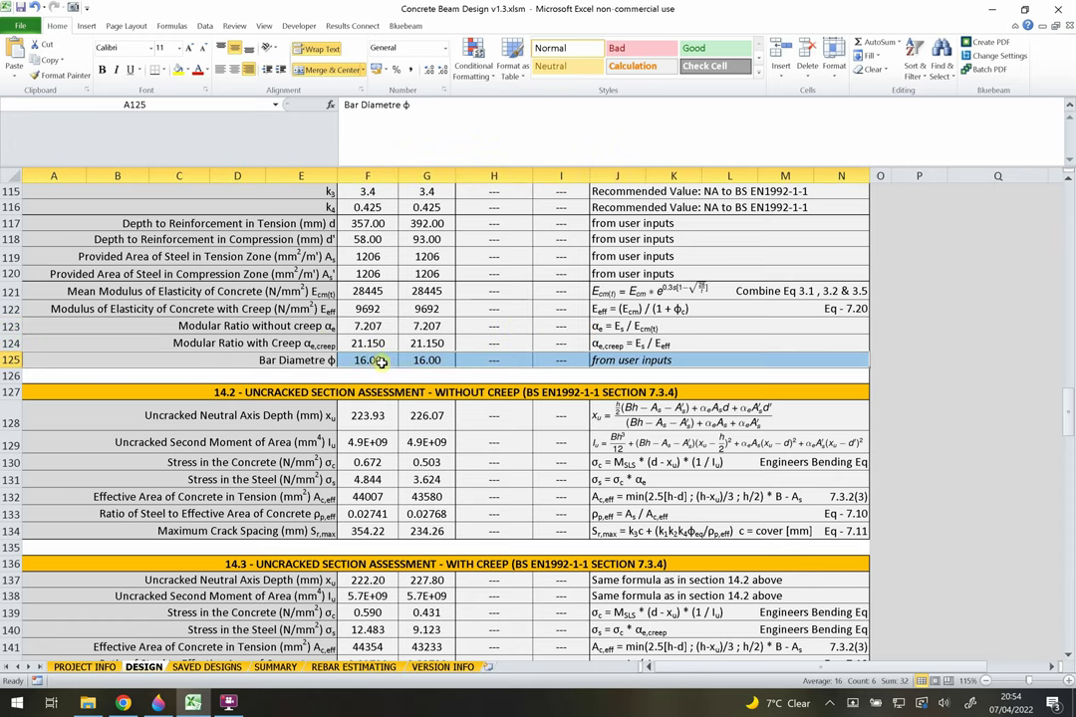
scroll(373, 326, up, 3)
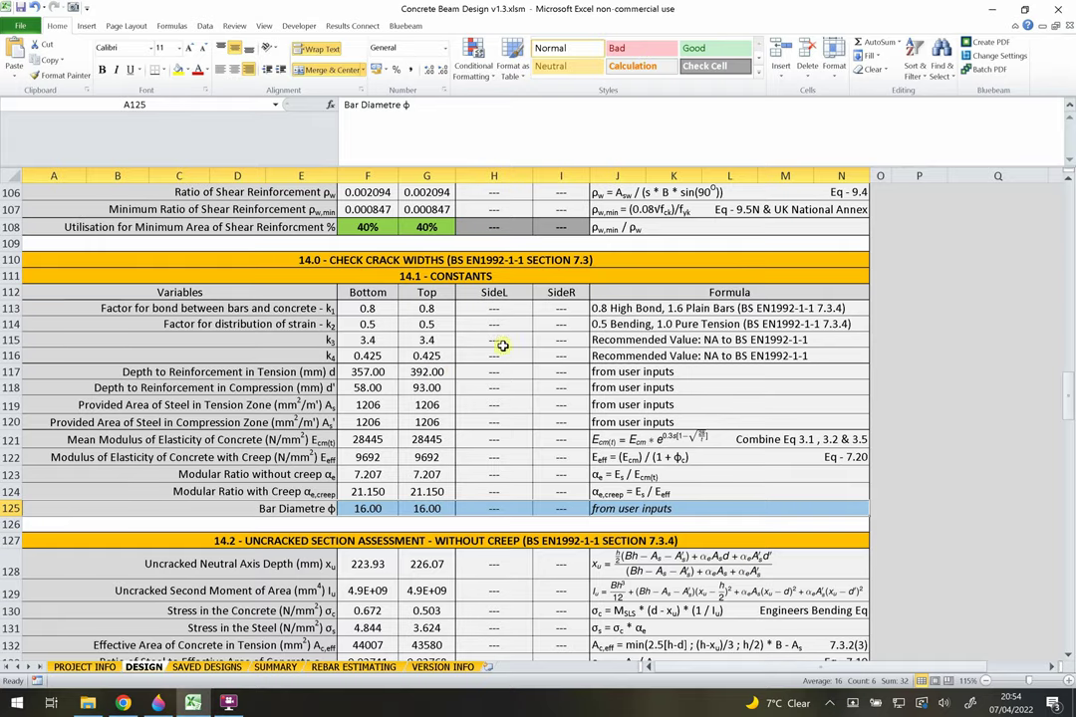
- Compare the uncracked section assessments without creep in section 14.2 and with creep in section 14.3
scroll(253, 334, down, 7)
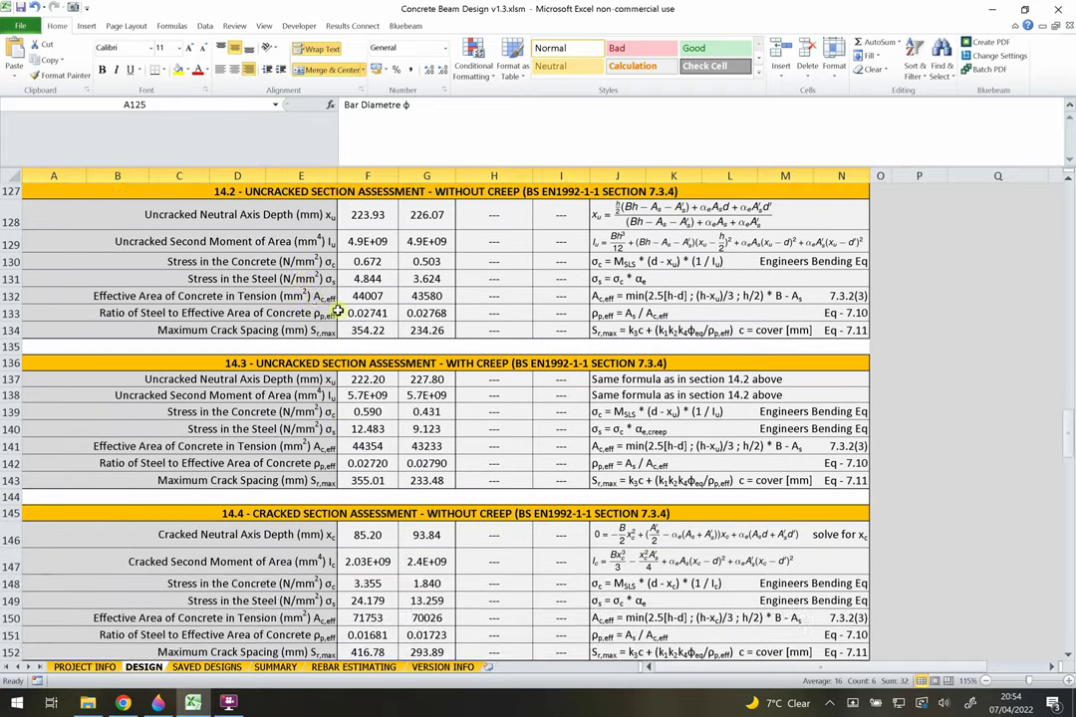
scroll(337, 312, up, 1)
click(426, 363)
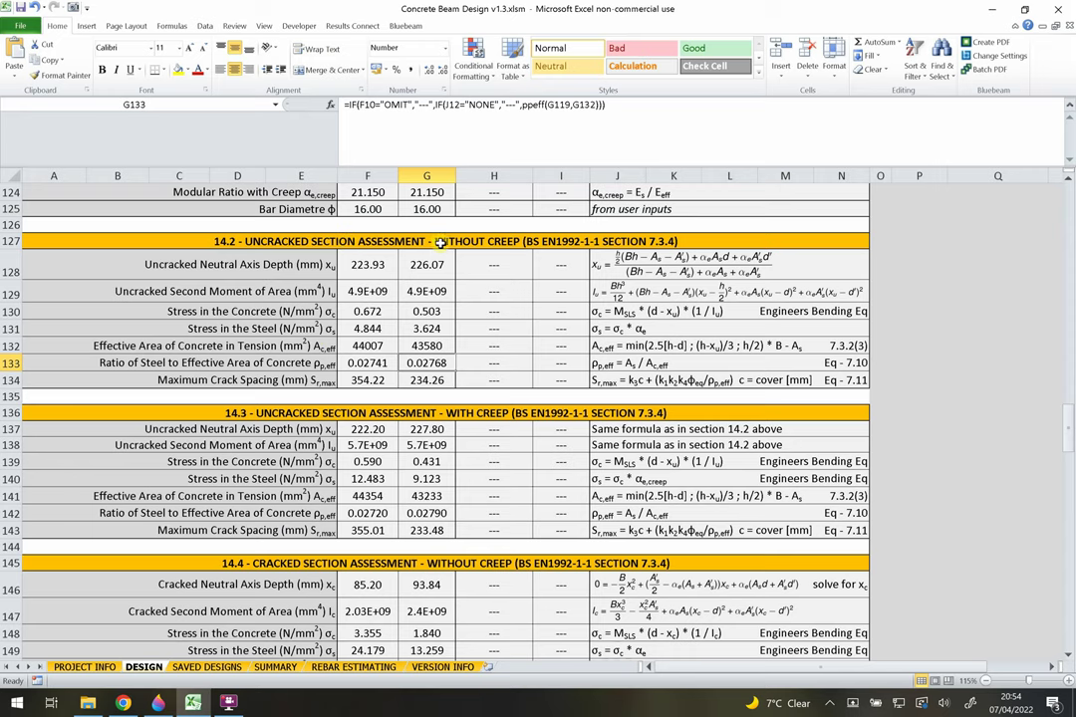
drag(443, 241, 430, 530)
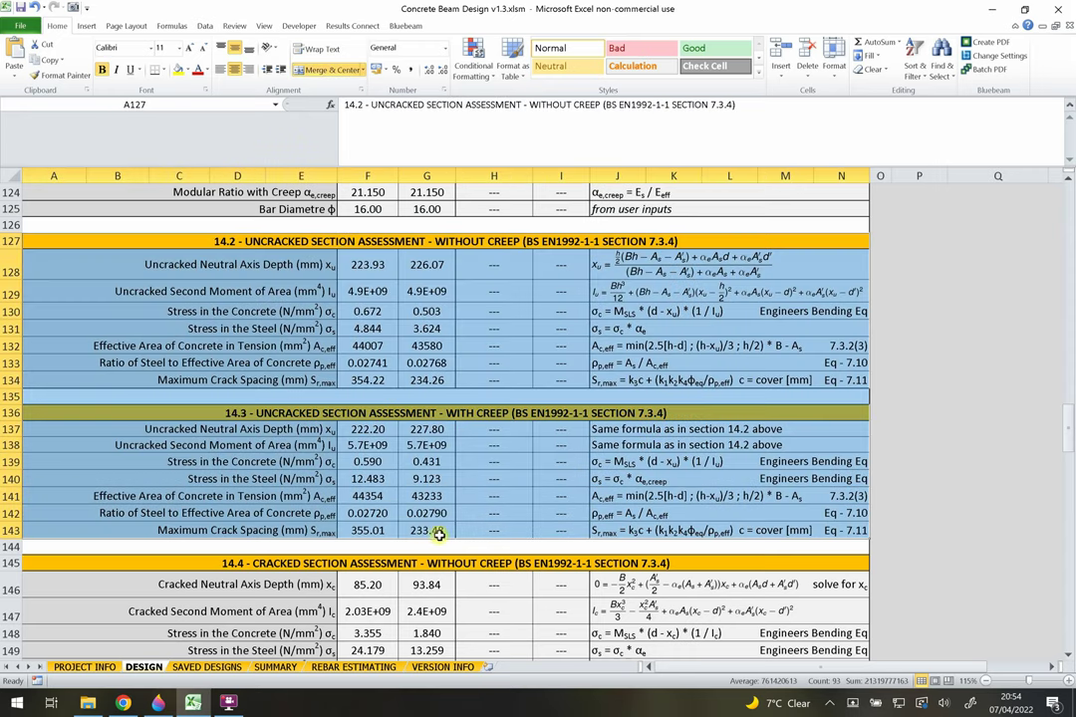
drag(438, 241, 425, 380)
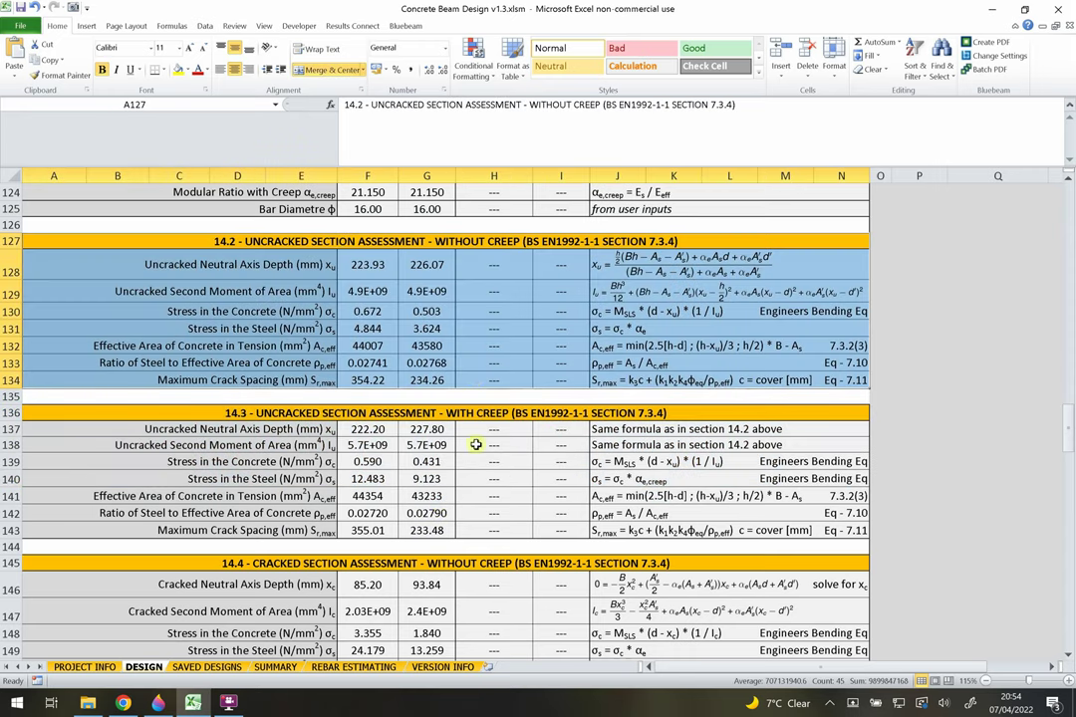
drag(488, 416, 480, 531)
click(470, 508)
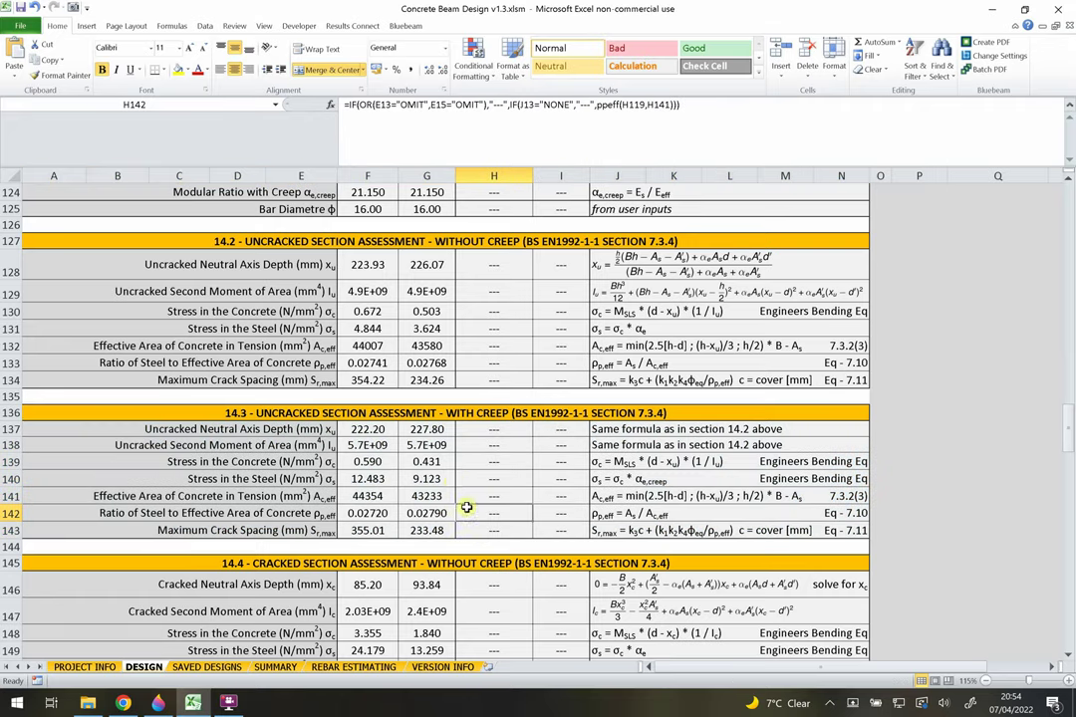
scroll(451, 481, down, 1)
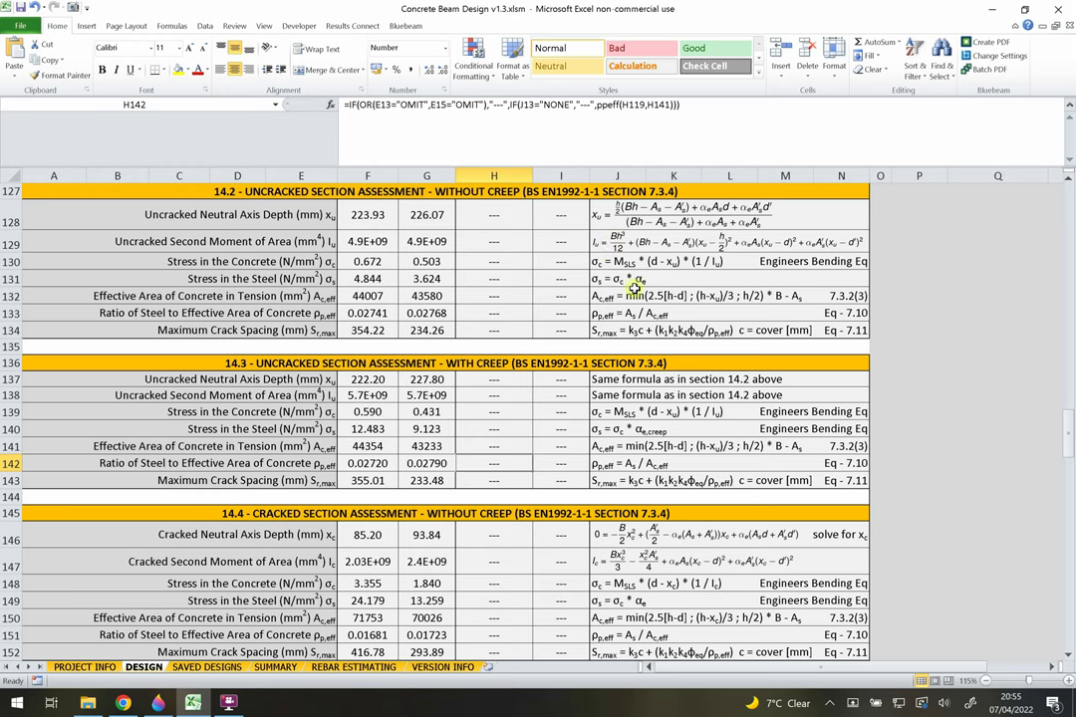
- Compare the cracked section assessments without creep in section 14.4 and with creep in section 14.5
scroll(523, 319, down, 4)
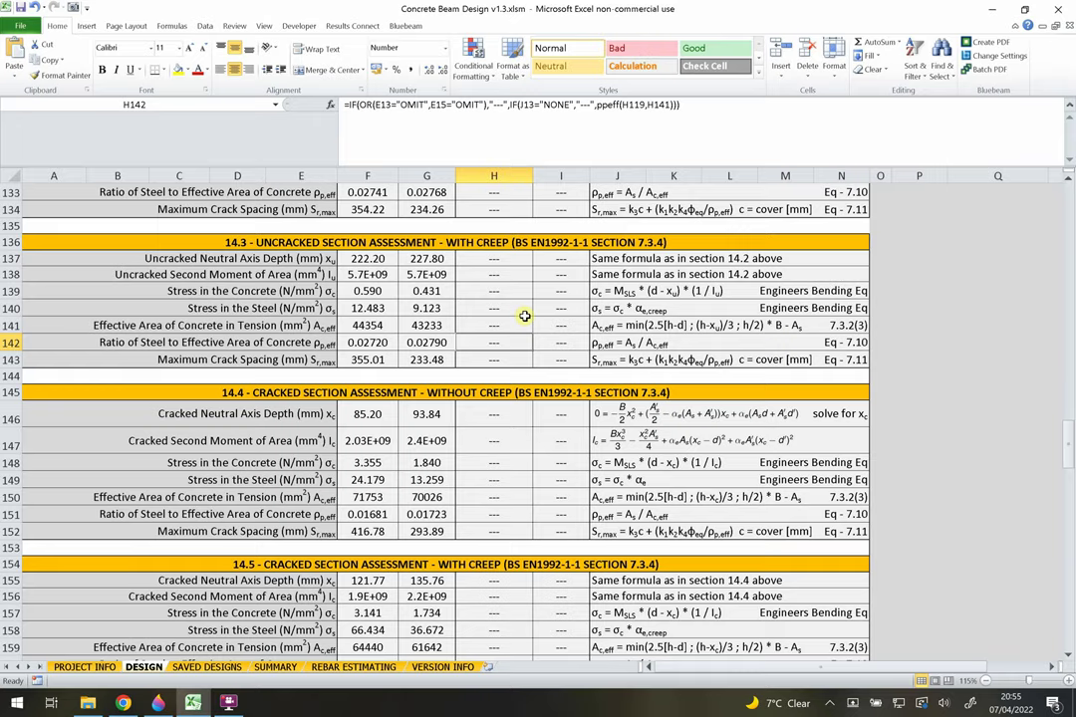
scroll(459, 343, down, 1)
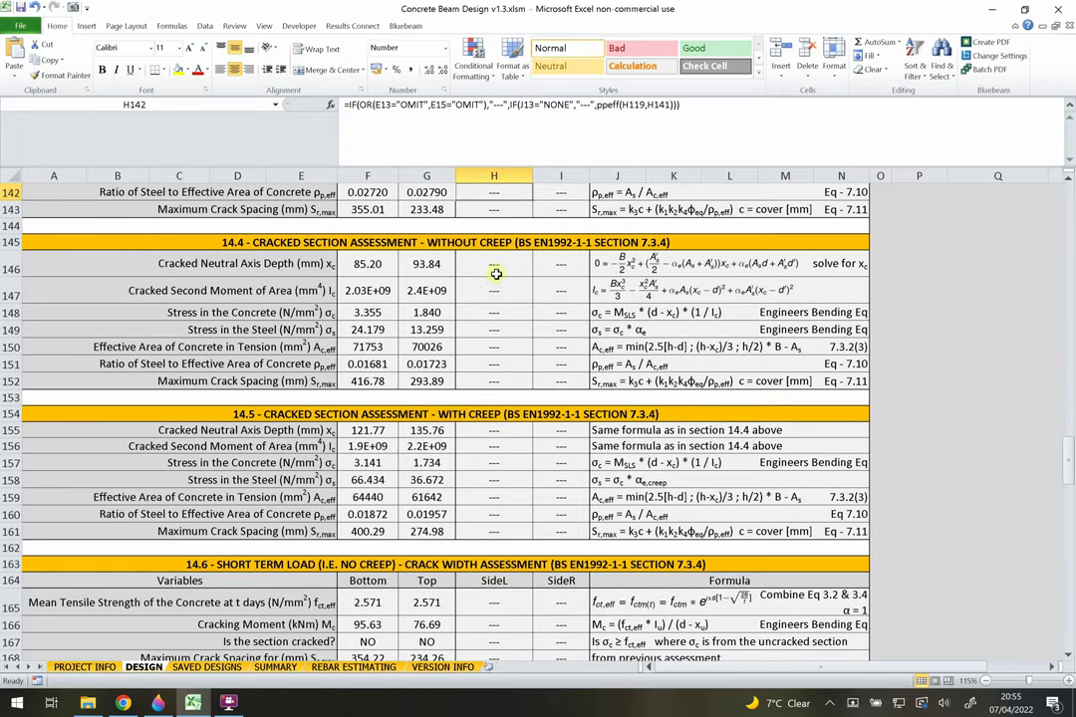
drag(428, 242, 426, 528)
drag(487, 242, 533, 531)
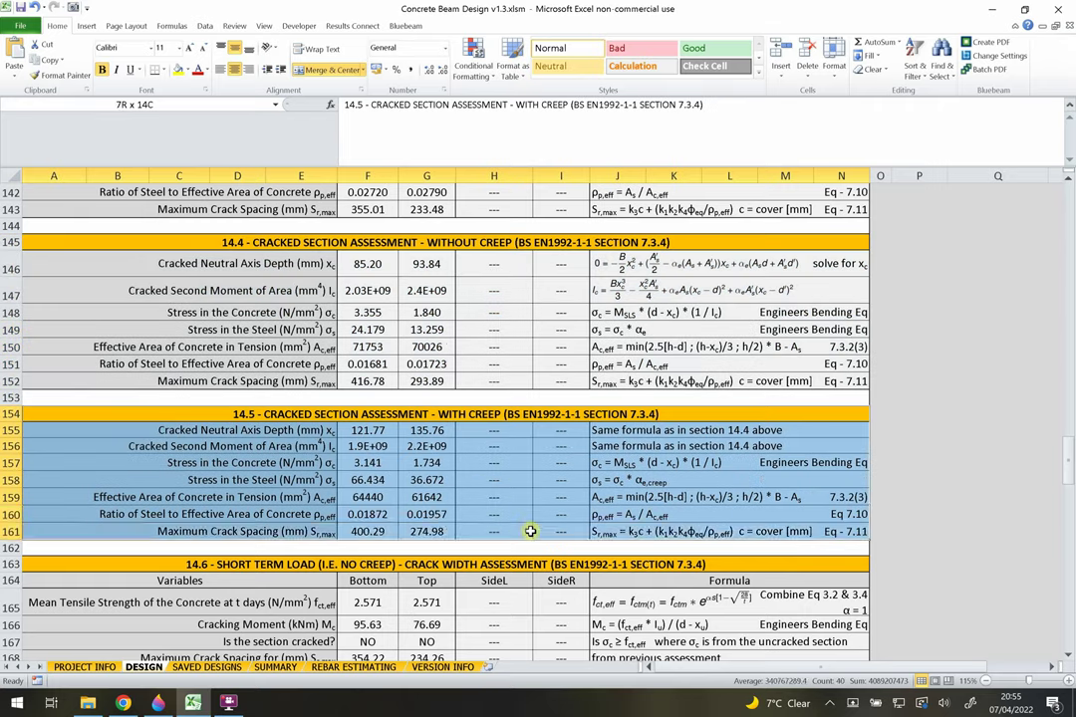
click(500, 462)
- Examine the uncracked neutral axis depth xu and second moment of area Iu rows and their formulas in section 14.2
scroll(446, 289, up, 5)
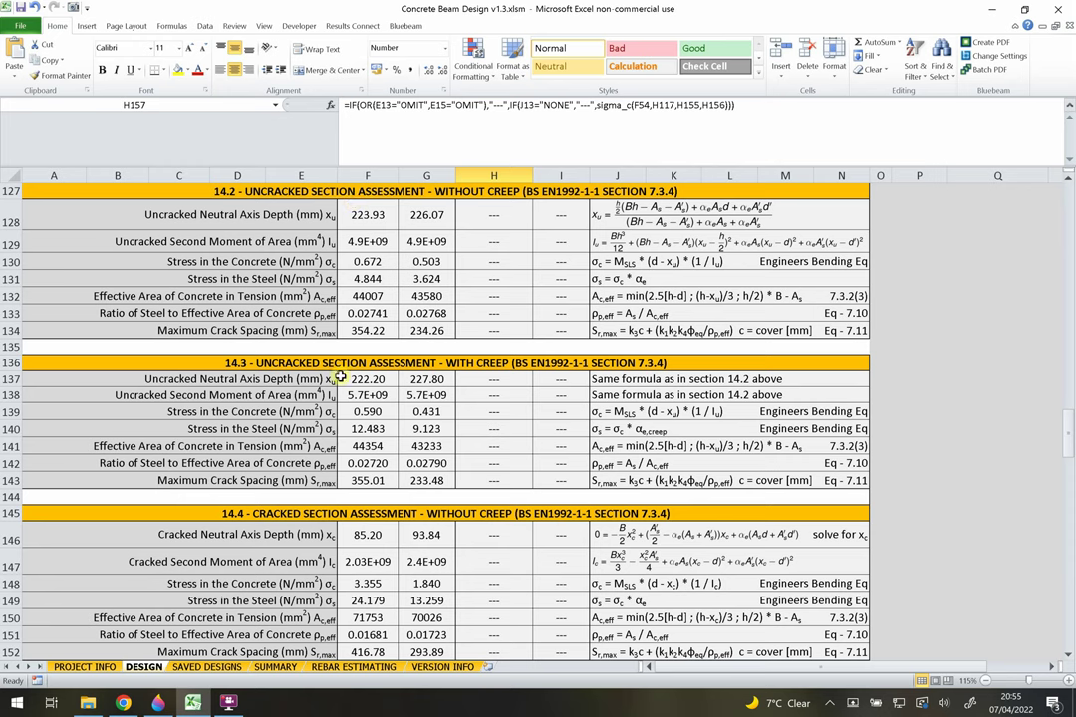
drag(271, 211, 645, 252)
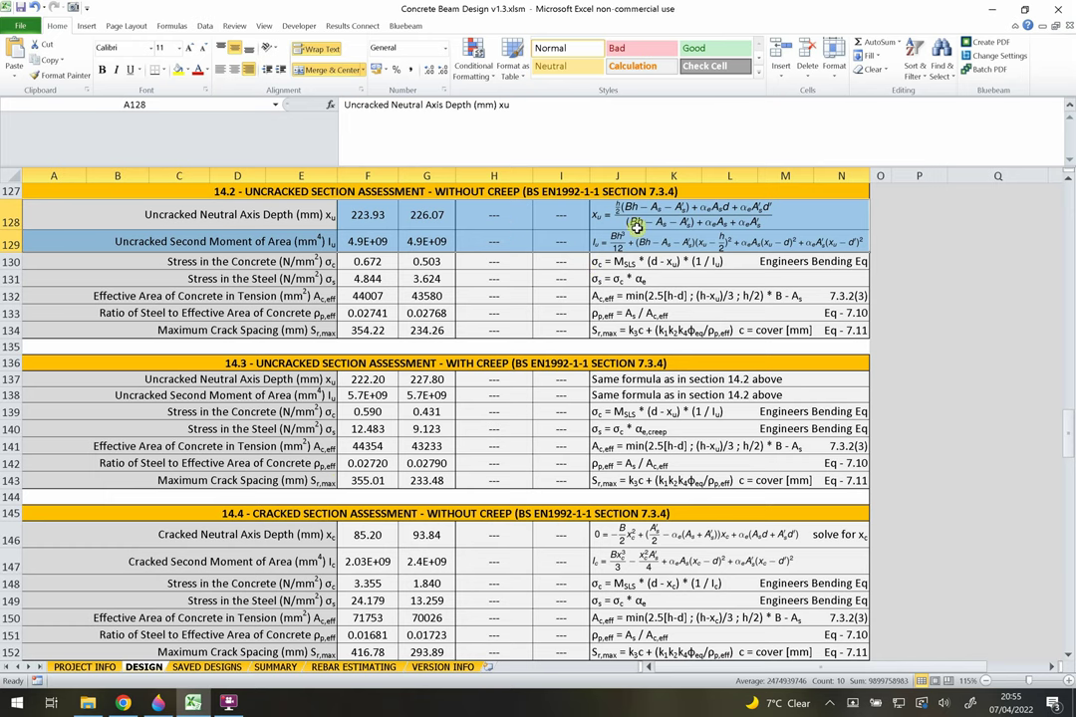
click(558, 242)
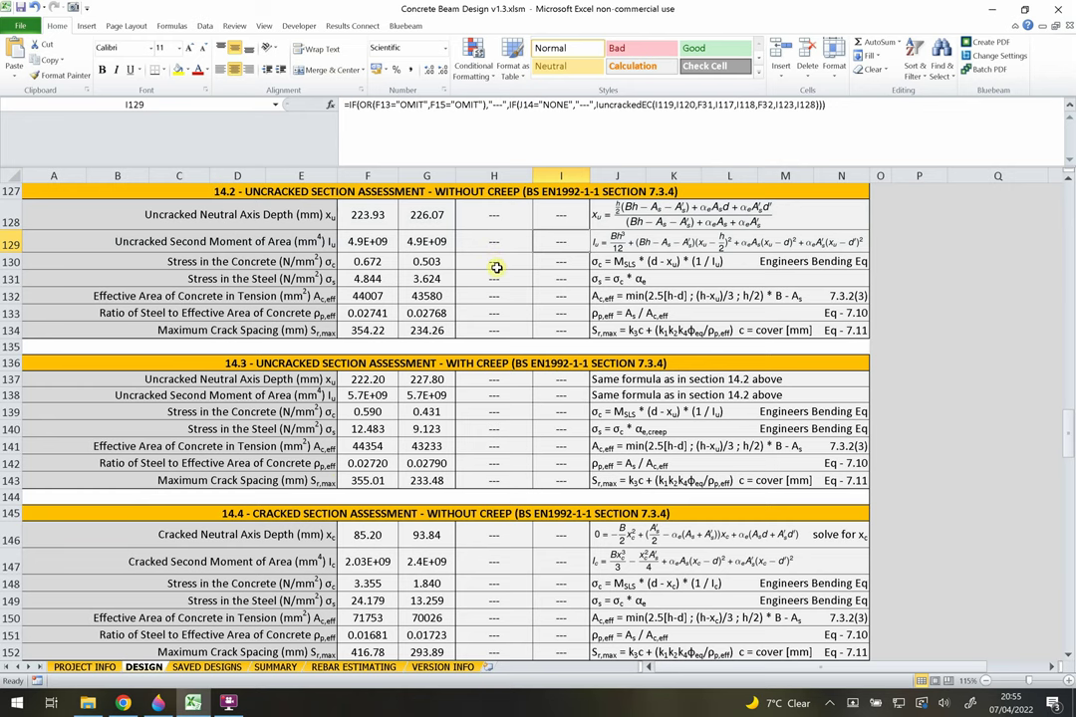
- Review the cracked neutral axis depth and second moment of area formulas in section 14.4 alongside the stress rows of sections 14.3 to 14.5
scroll(497, 270, down, 2)
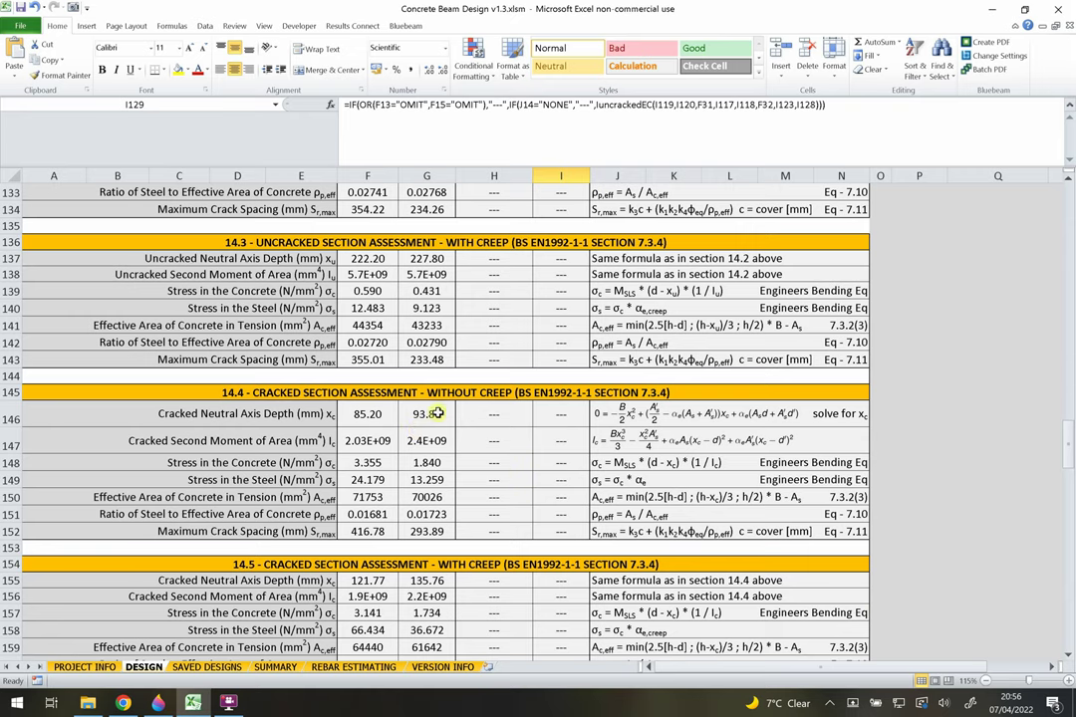
scroll(457, 423, down, 1)
scroll(457, 423, down, 1)
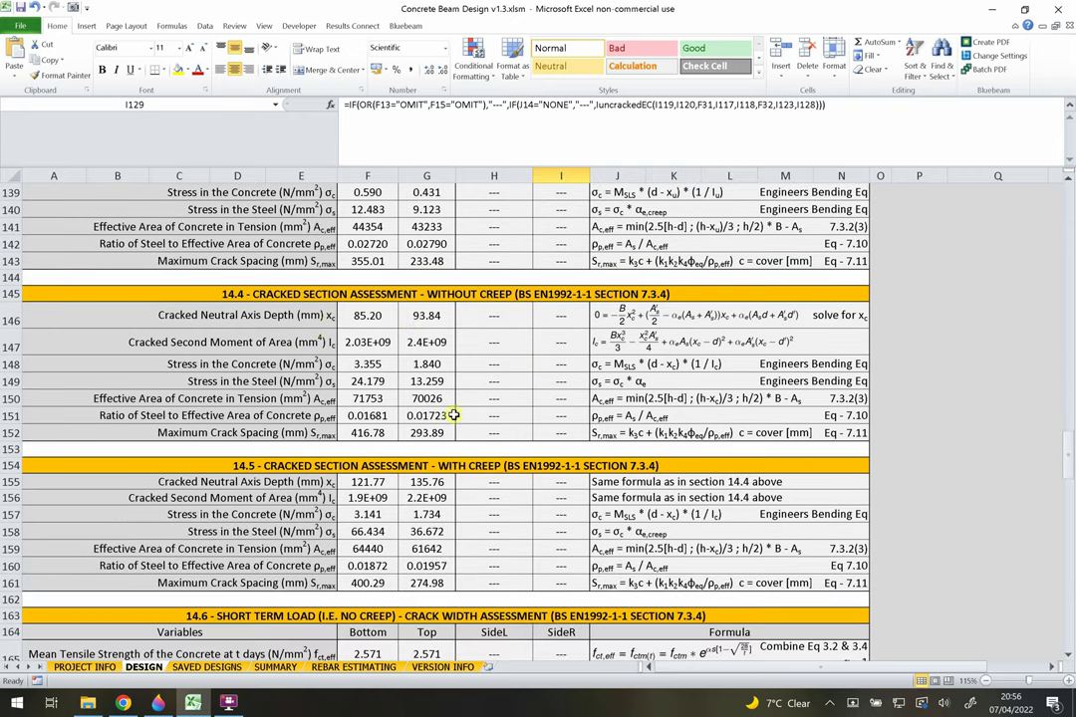
scroll(315, 289, up, 2)
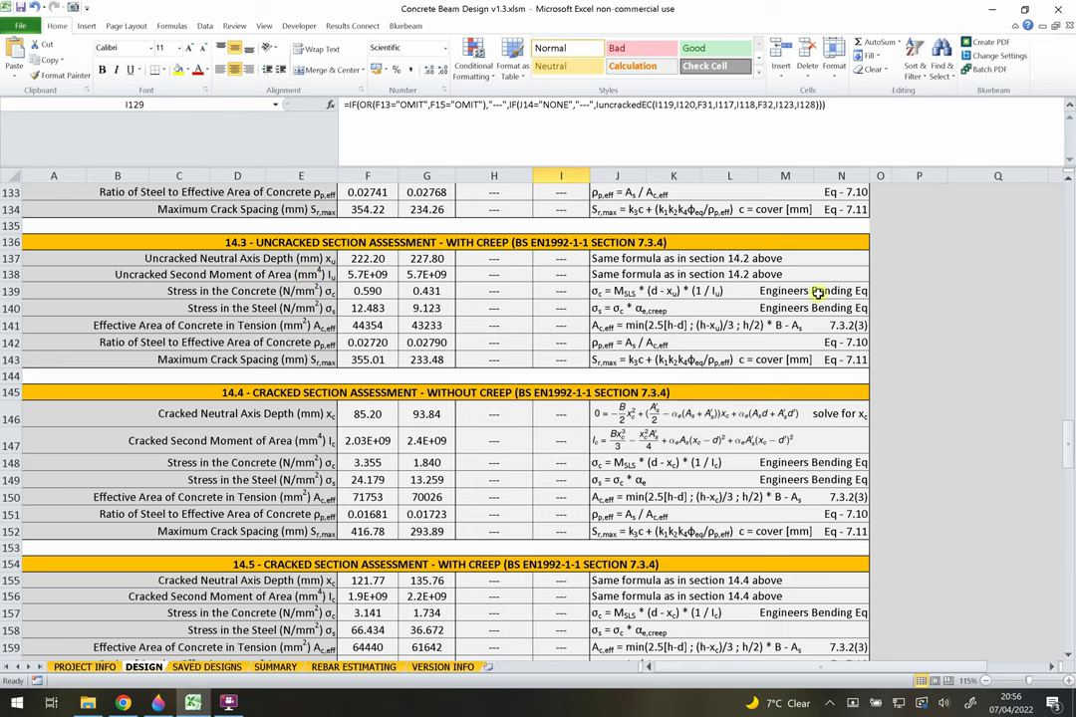
- Examine the concrete stress, steel stress, effective tension area, steel ratio and maximum crack spacing rows in section 14.3, uncracked with creep
drag(816, 292, 169, 291)
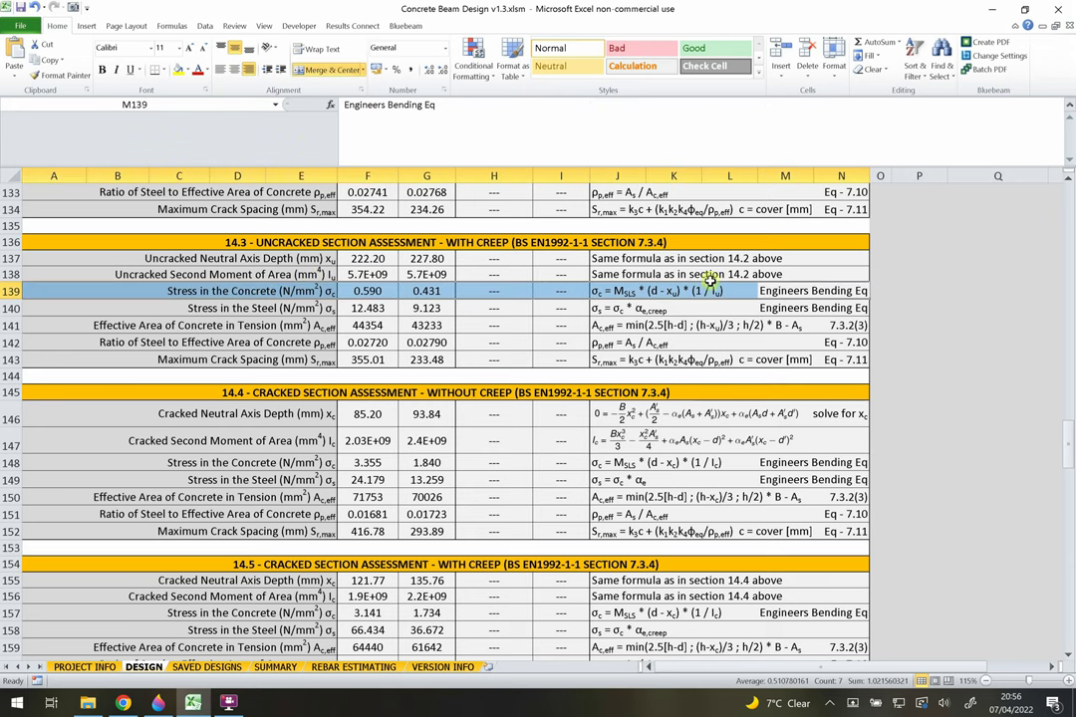
click(642, 290)
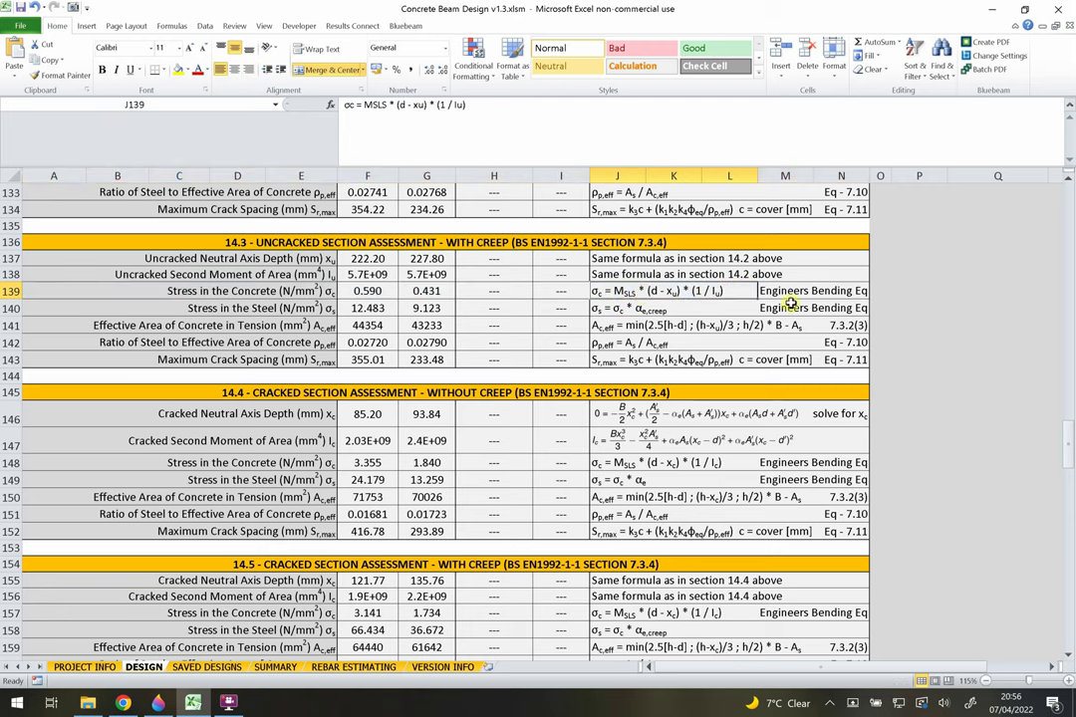
drag(790, 304, 247, 307)
click(247, 308)
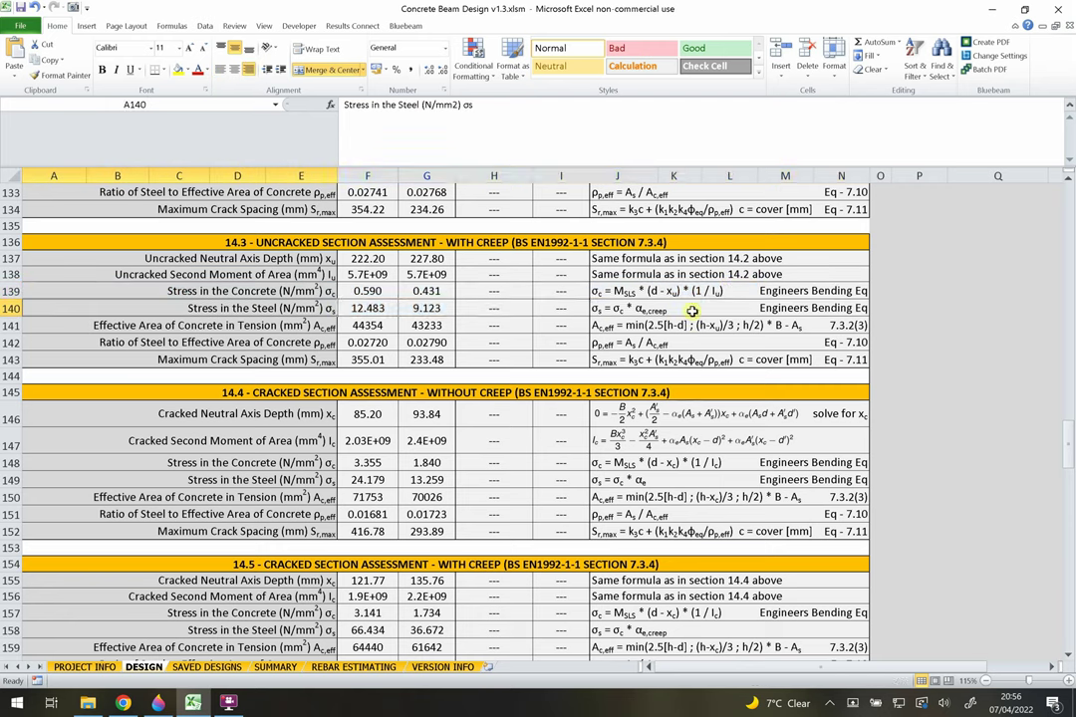
shift+click(767, 309)
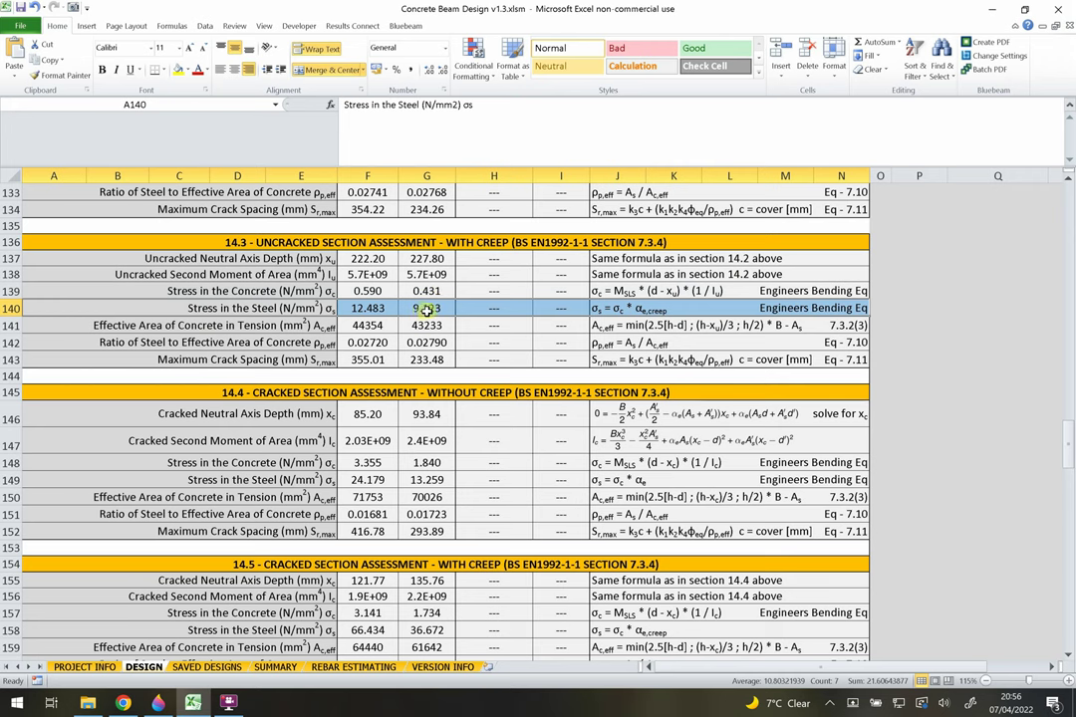
click(284, 324)
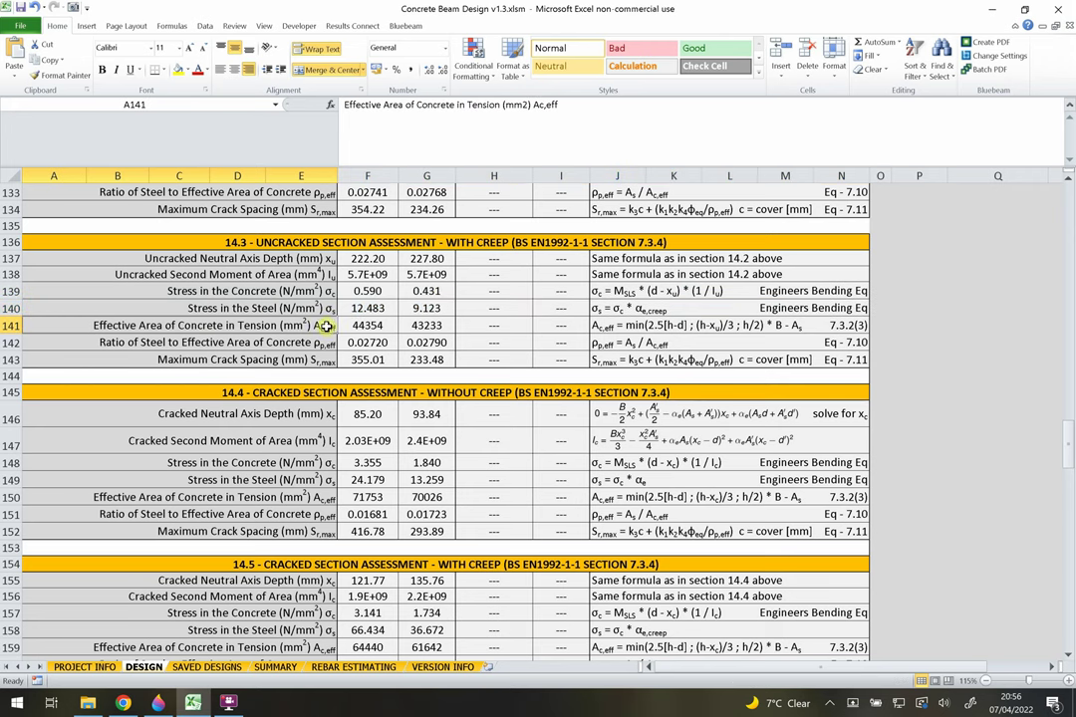
click(317, 276)
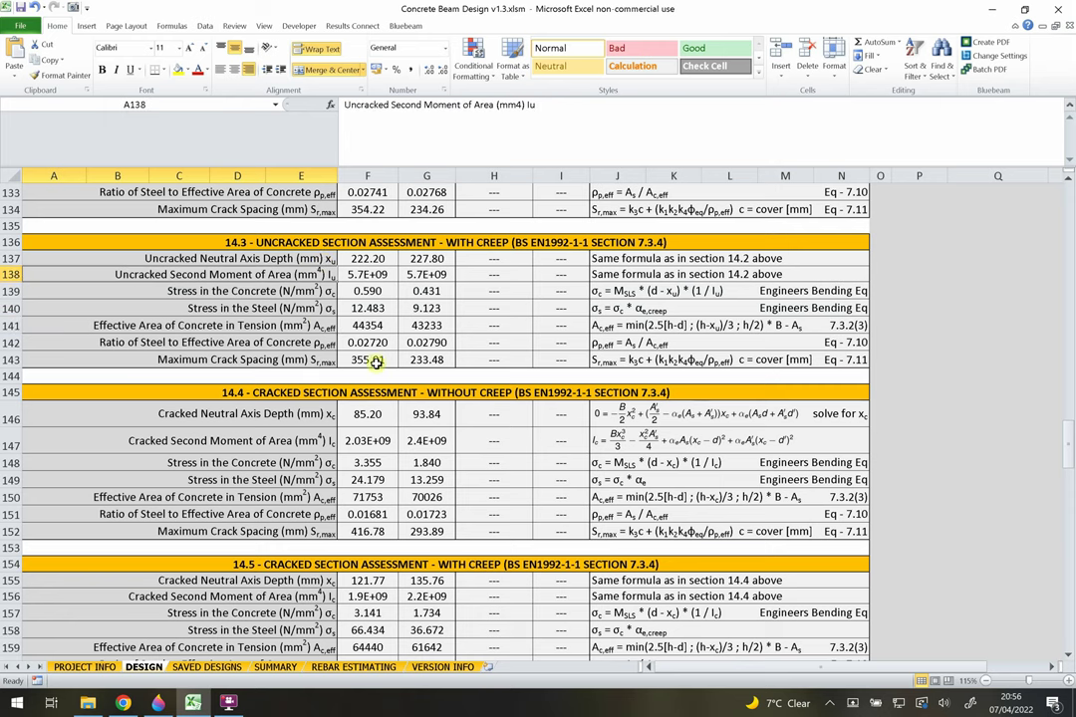
drag(281, 308, 716, 312)
click(716, 312)
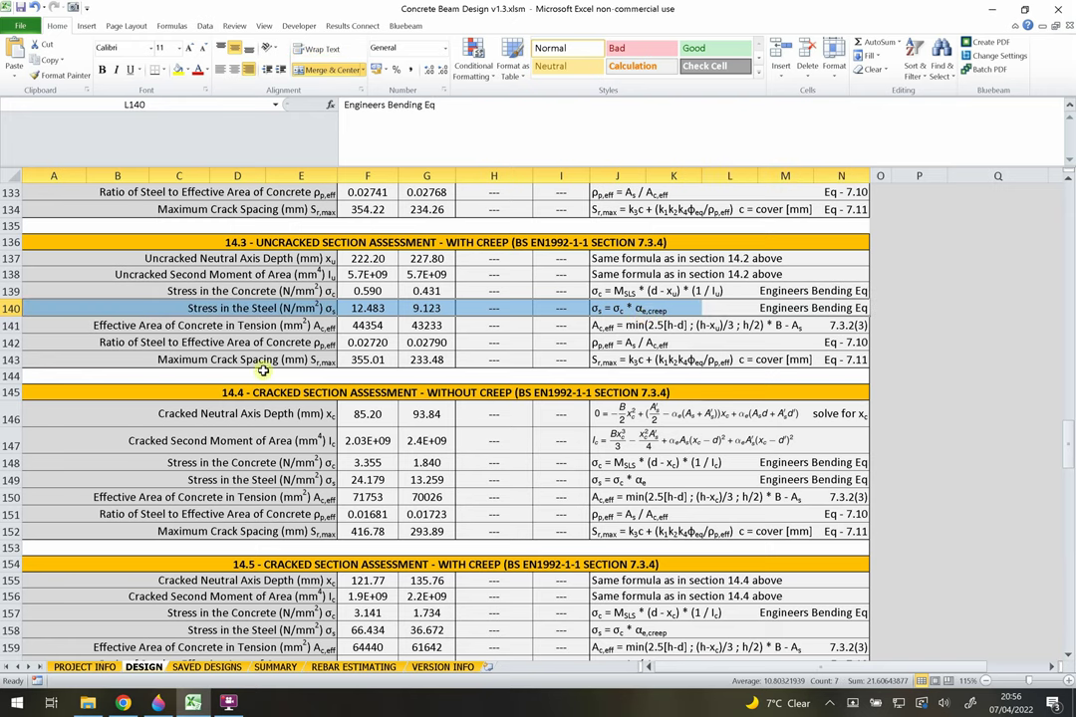
drag(283, 326, 842, 361)
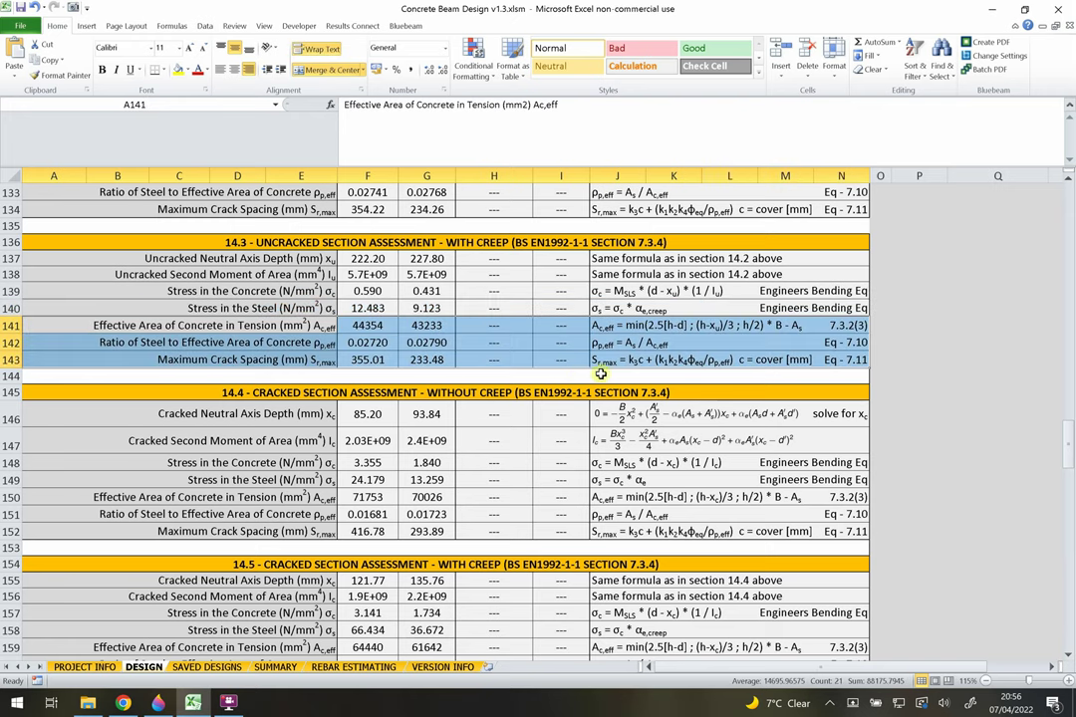
drag(283, 359, 802, 359)
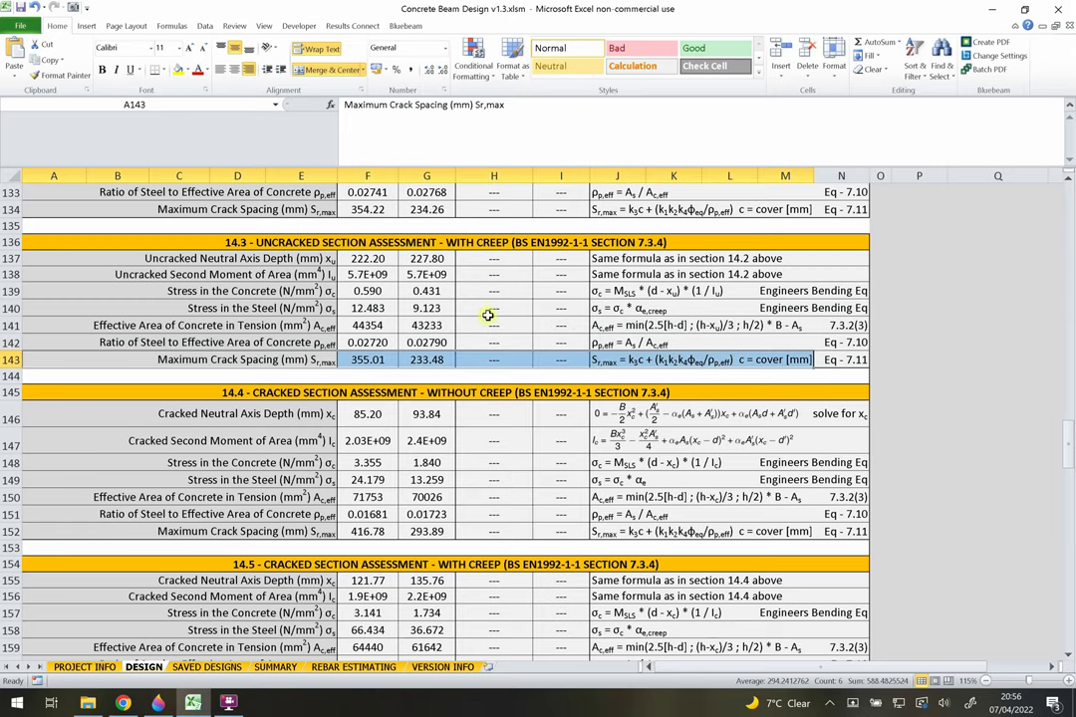
- Review the uncracked and cracked section assessments, with and without creep, across sections 14.2 to 14.5
scroll(489, 311, up, 5)
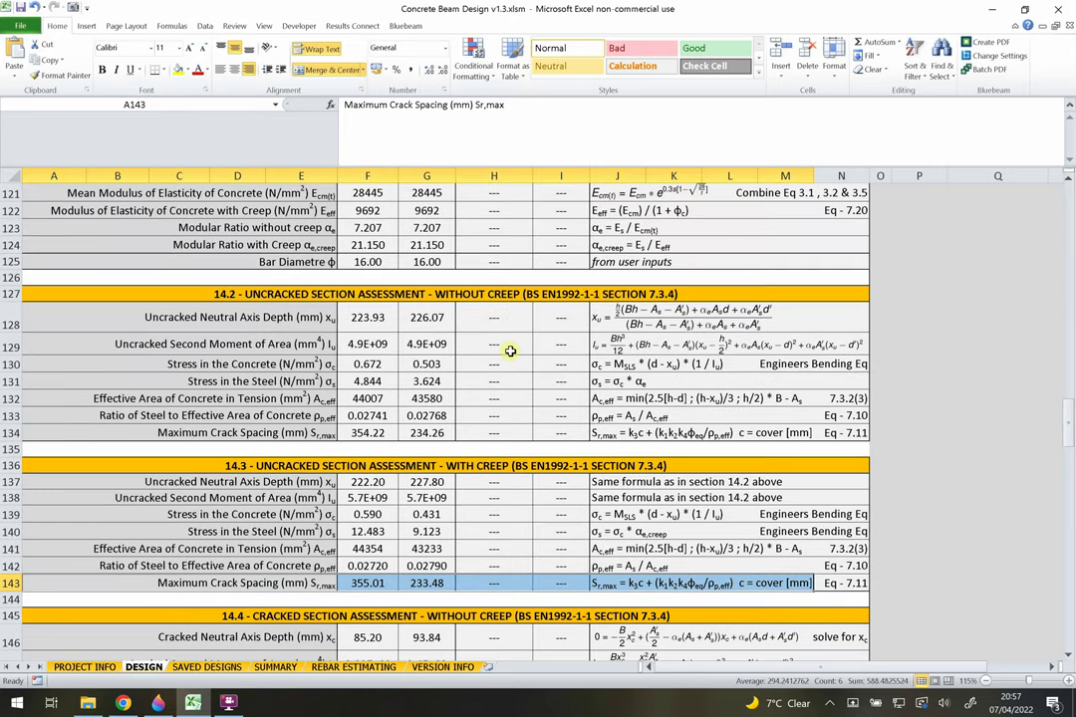
scroll(508, 343, down, 1)
scroll(503, 318, down, 2)
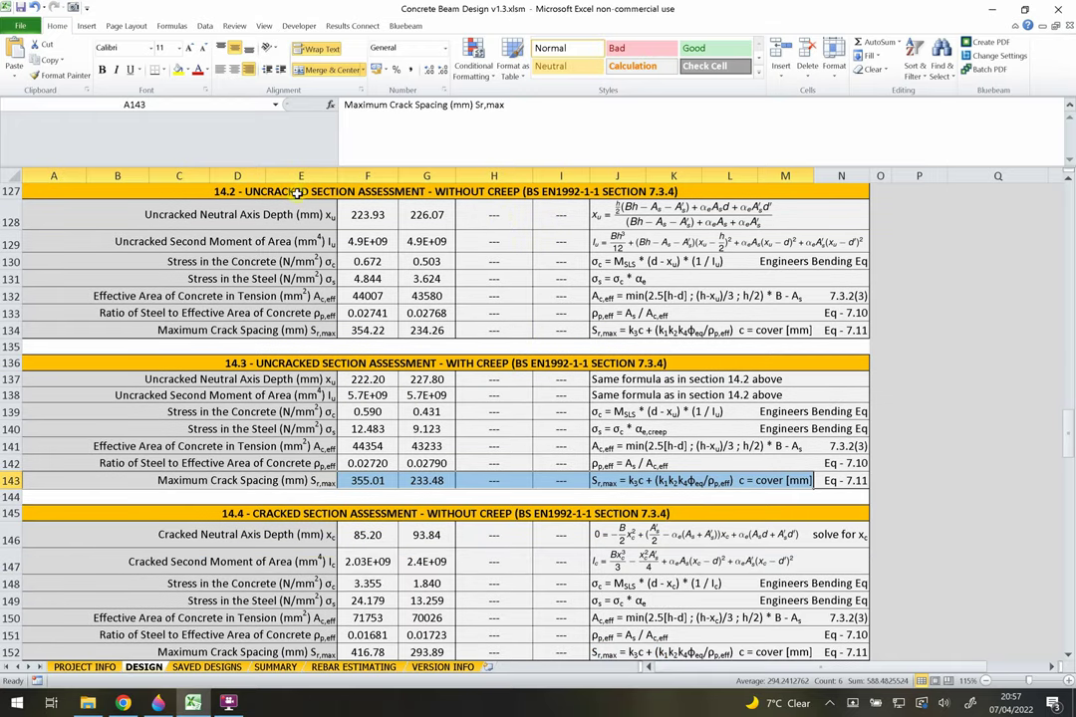
click(538, 191)
click(311, 362)
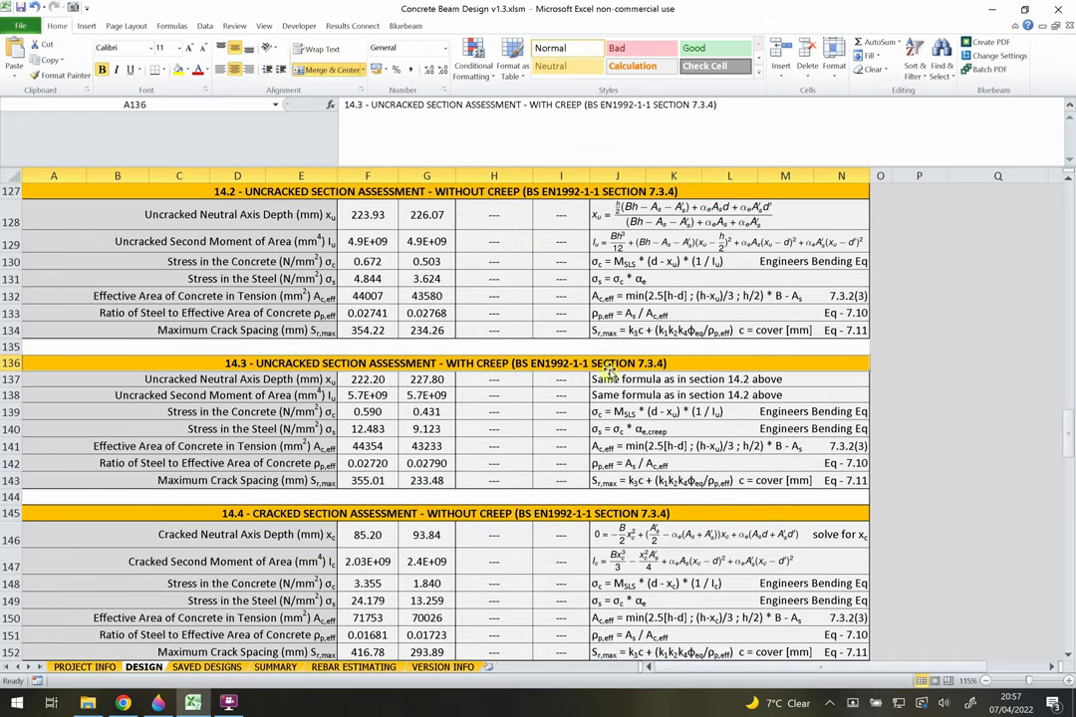
scroll(543, 353, down, 2)
click(347, 393)
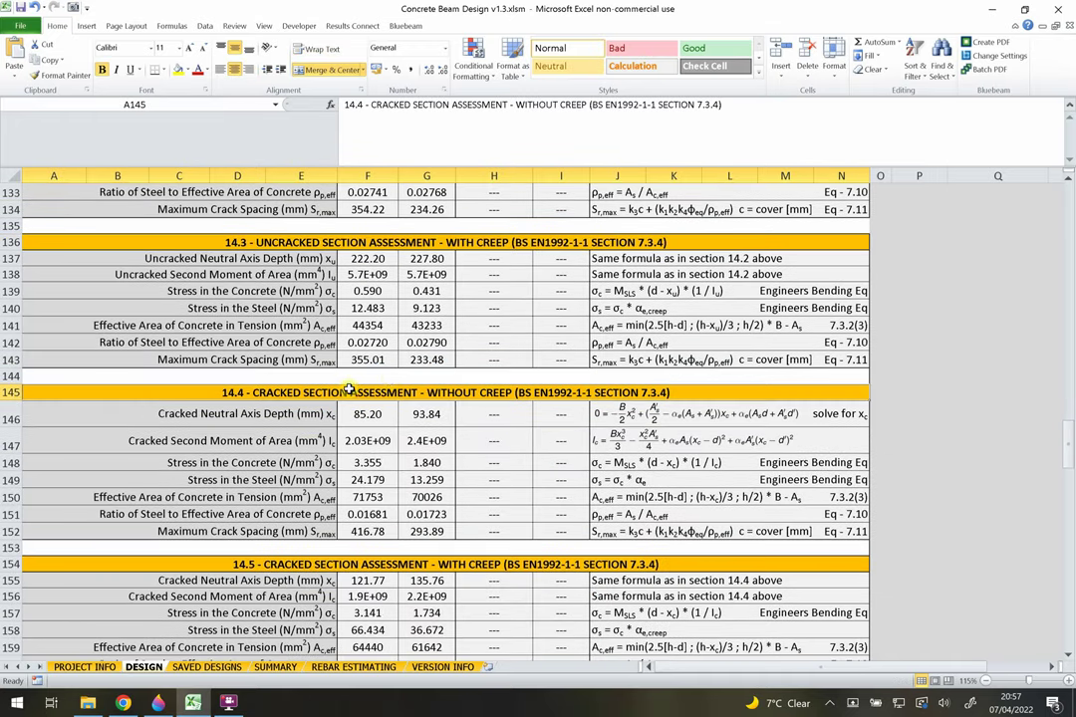
scroll(354, 383, down, 2)
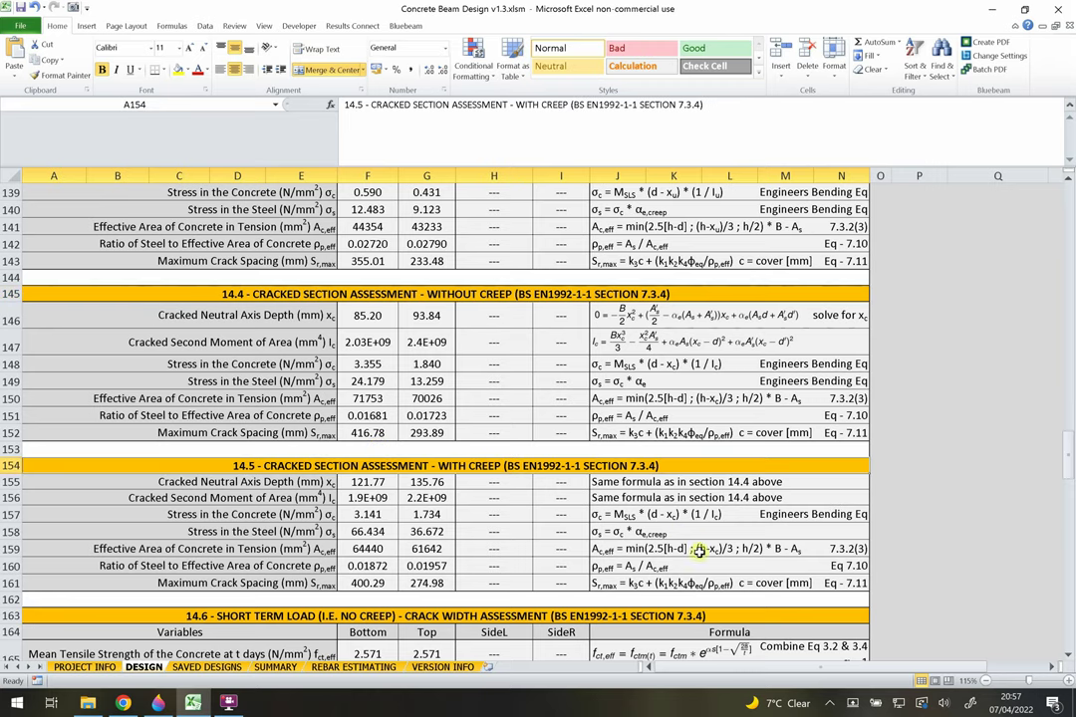
click(638, 584)
click(372, 192)
drag(643, 584, 341, 222)
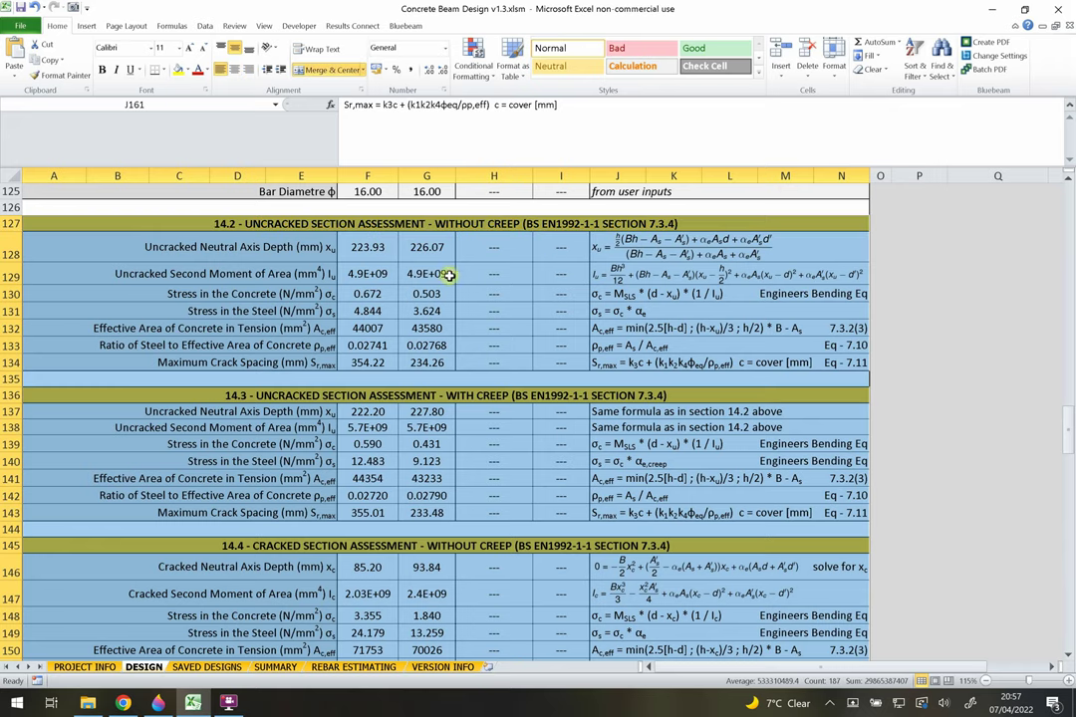
click(556, 256)
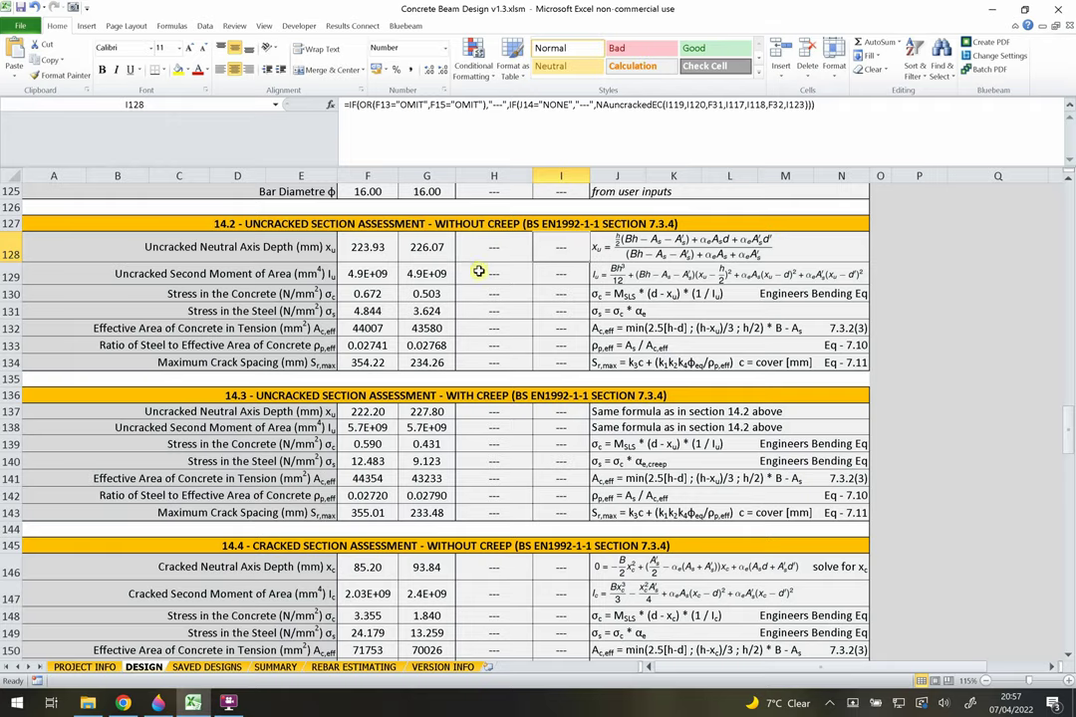
- Examine the short term crack width assessment in section 14.6, including the cracking moment formula and the cracked-section criterion
scroll(478, 270, down, 2)
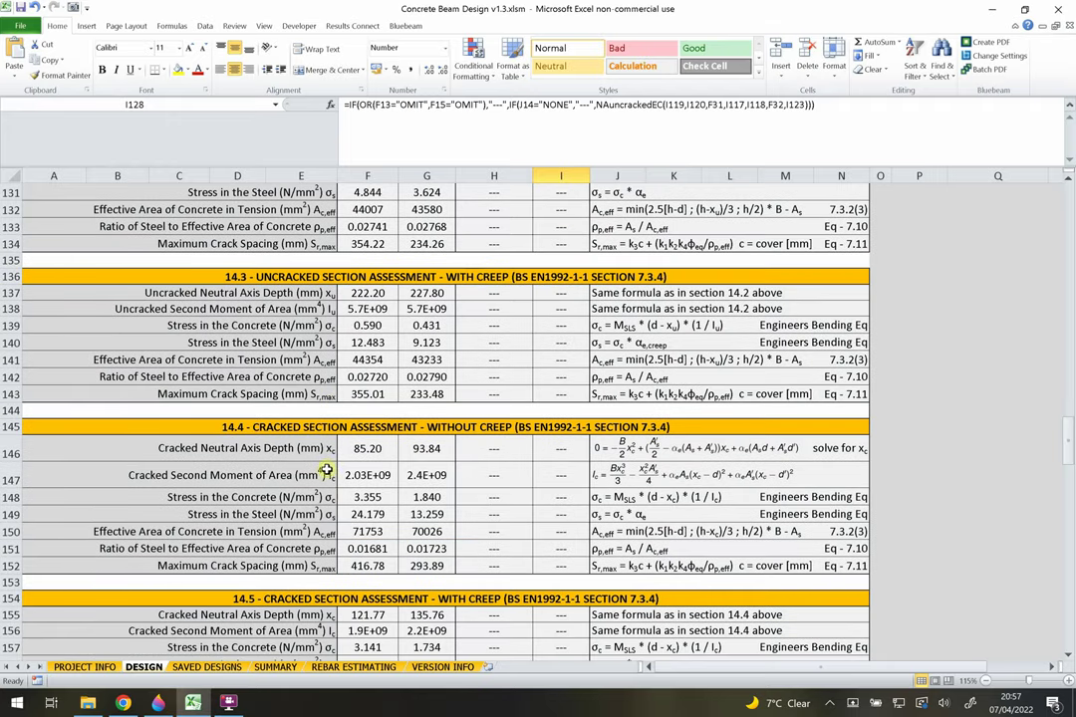
scroll(269, 412, down, 2)
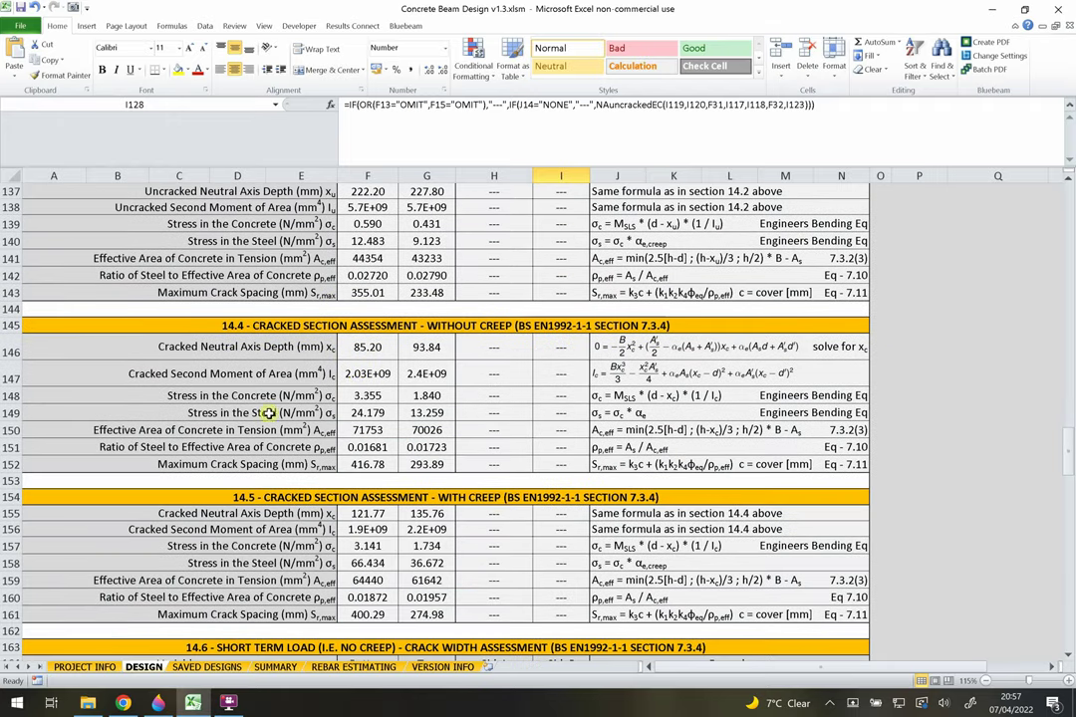
scroll(269, 412, down, 3)
scroll(364, 338, down, 4)
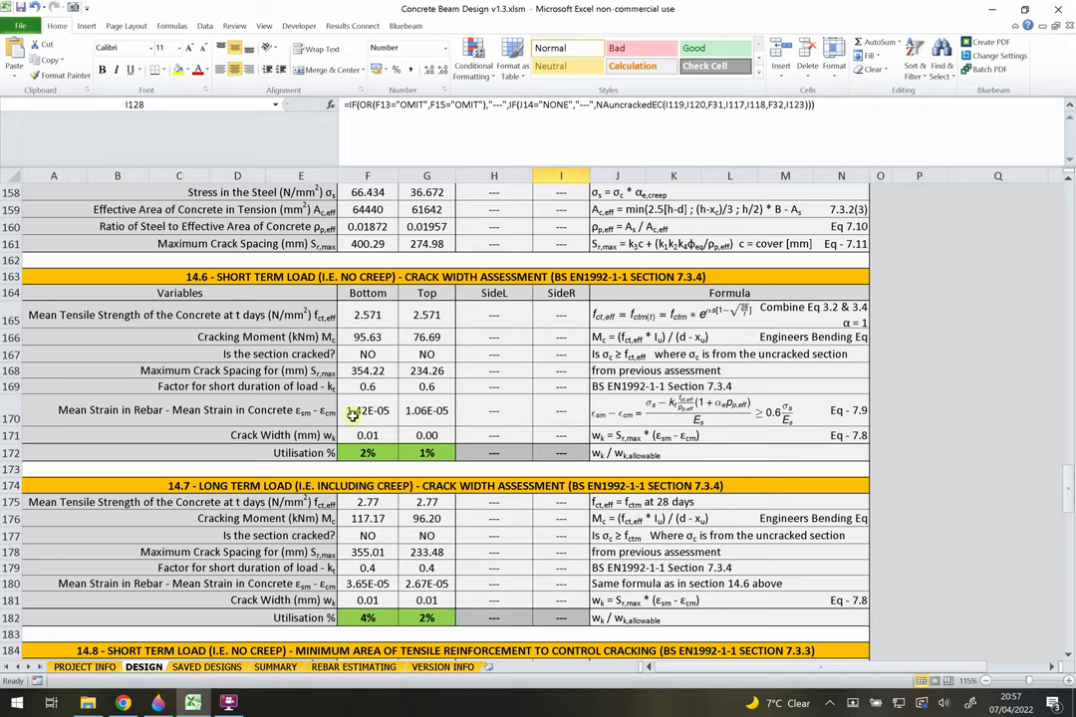
scroll(355, 320, down, 1)
click(558, 224)
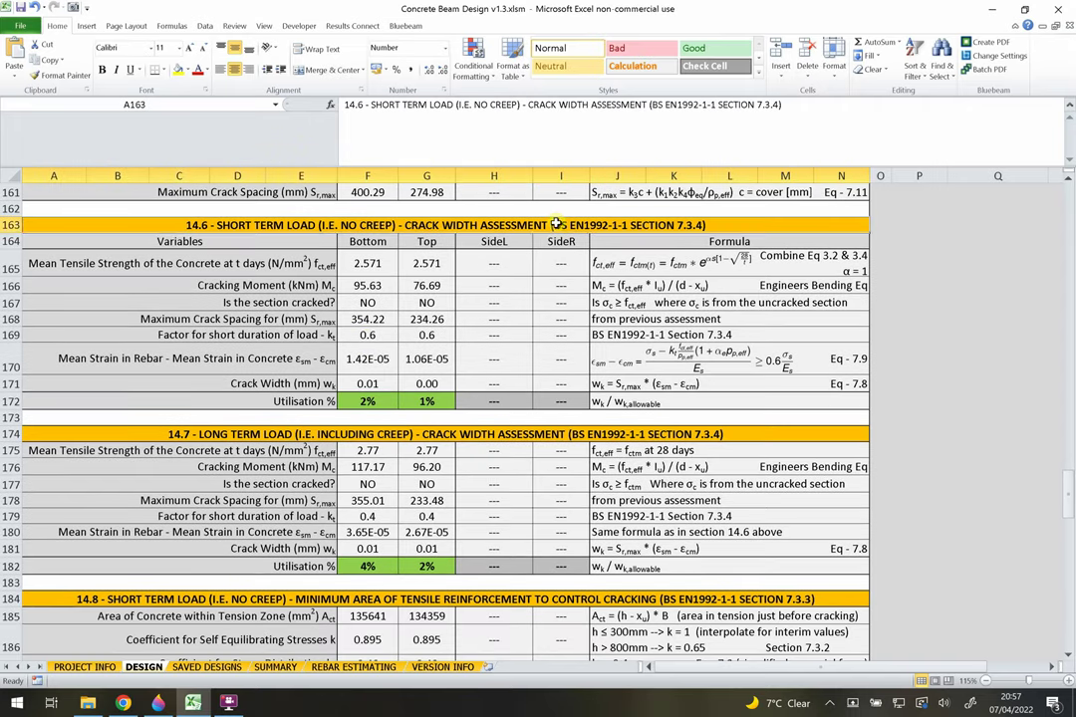
drag(557, 224, 540, 404)
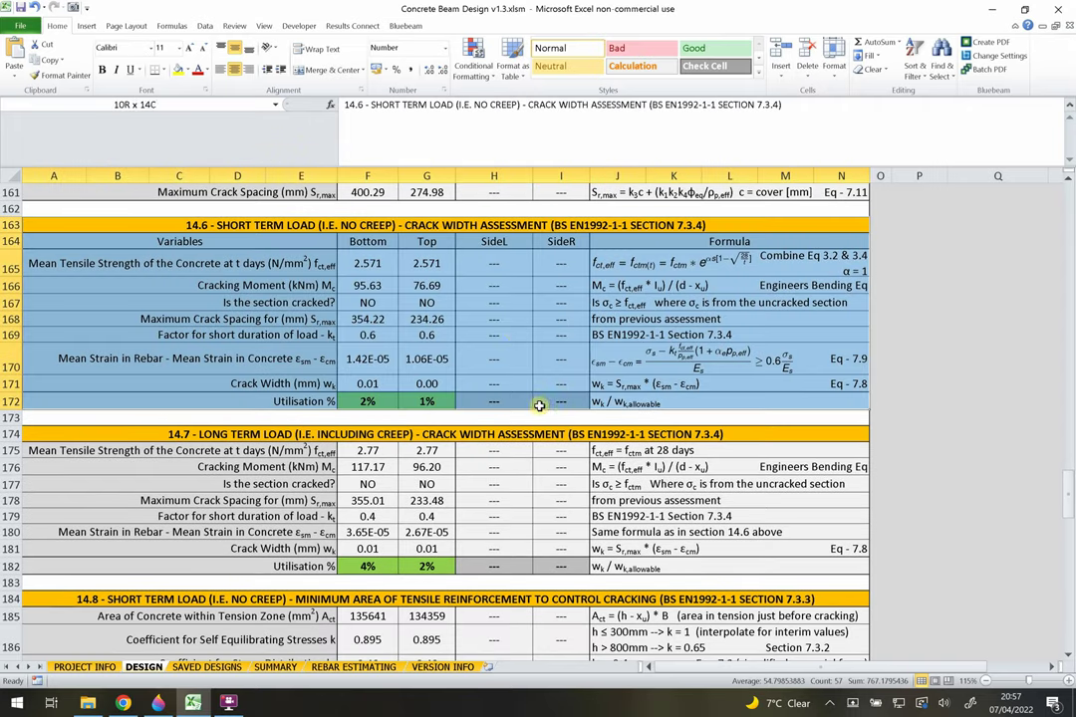
click(552, 355)
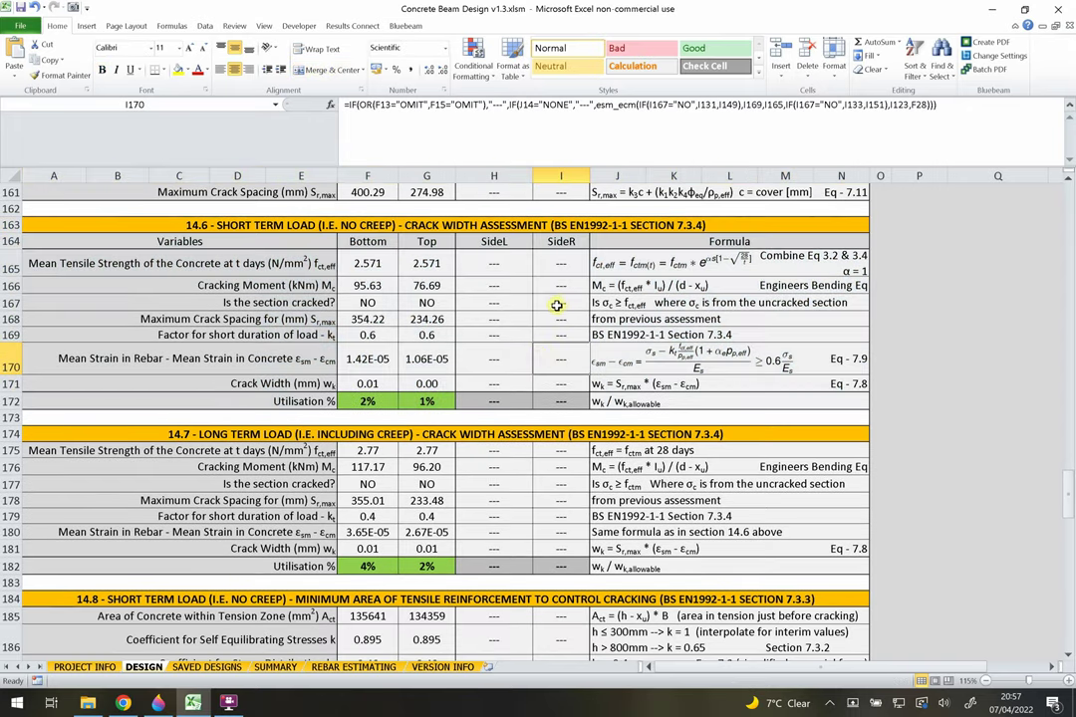
click(752, 286)
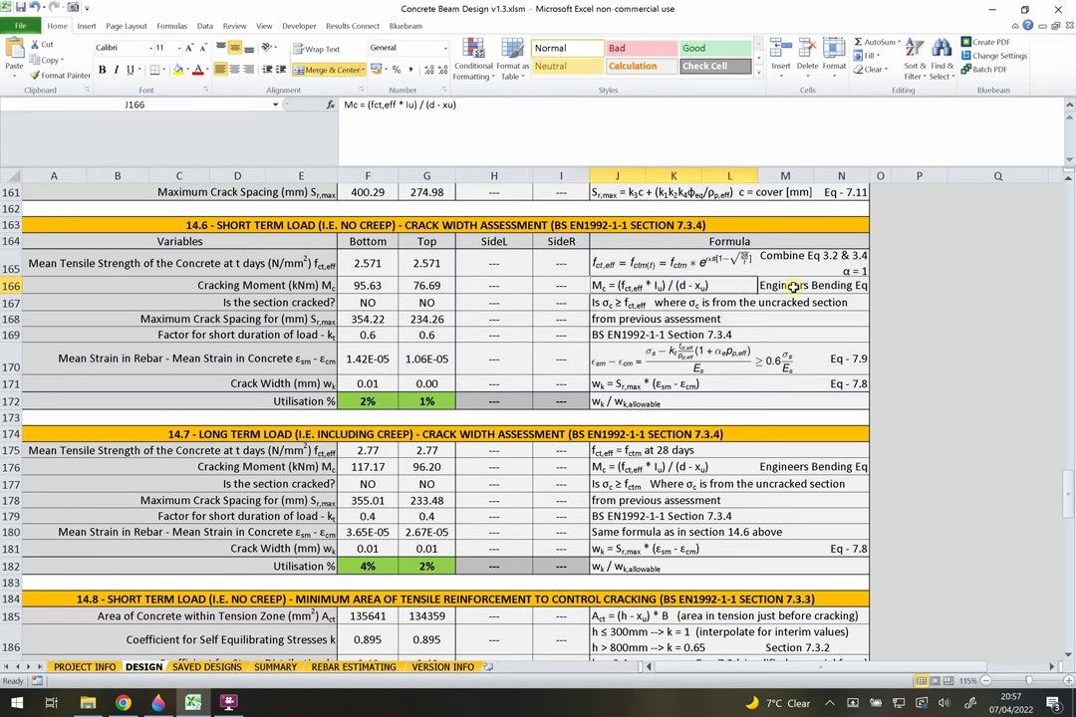
click(784, 283)
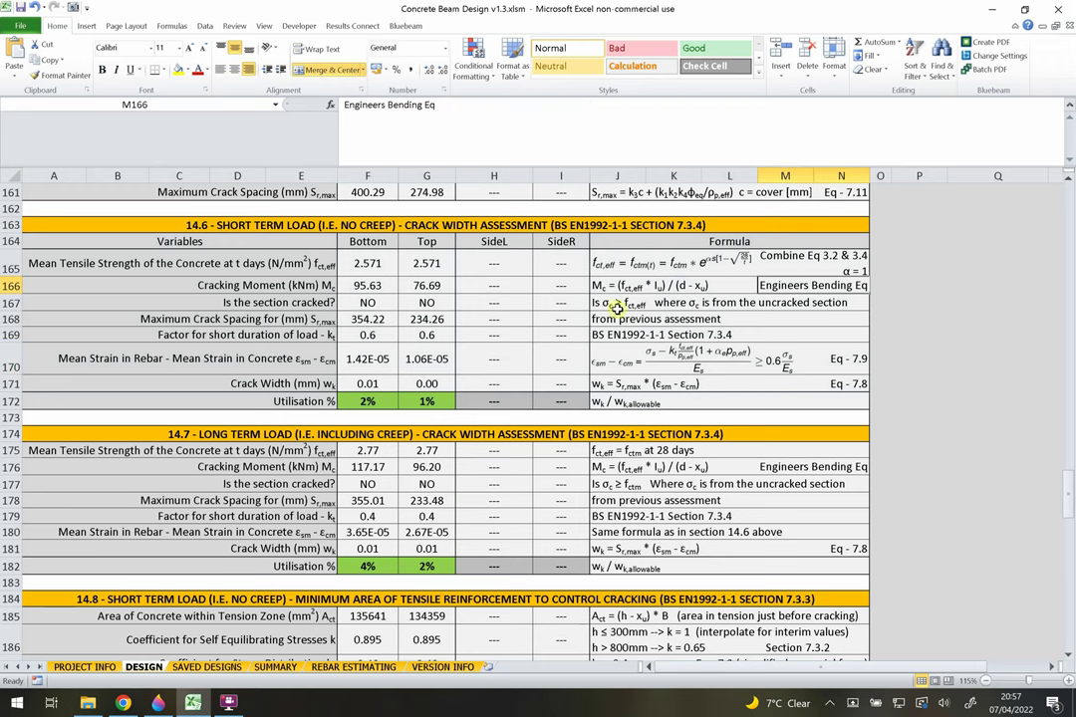
drag(257, 285, 786, 290)
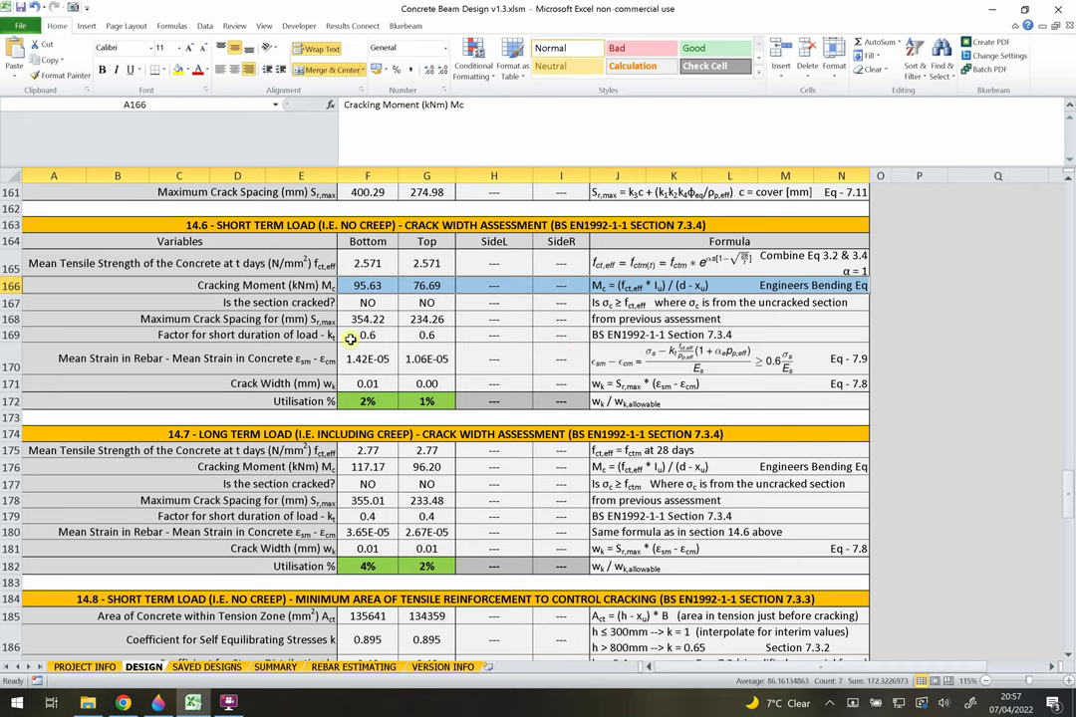
scroll(550, 366, down, 1)
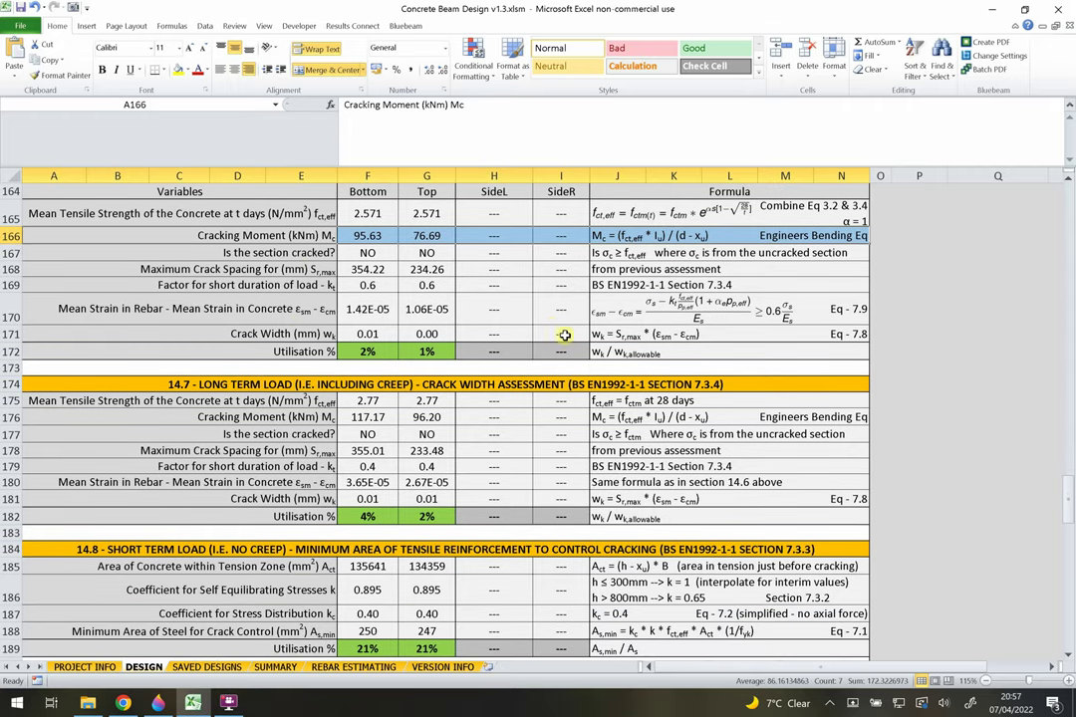
click(678, 255)
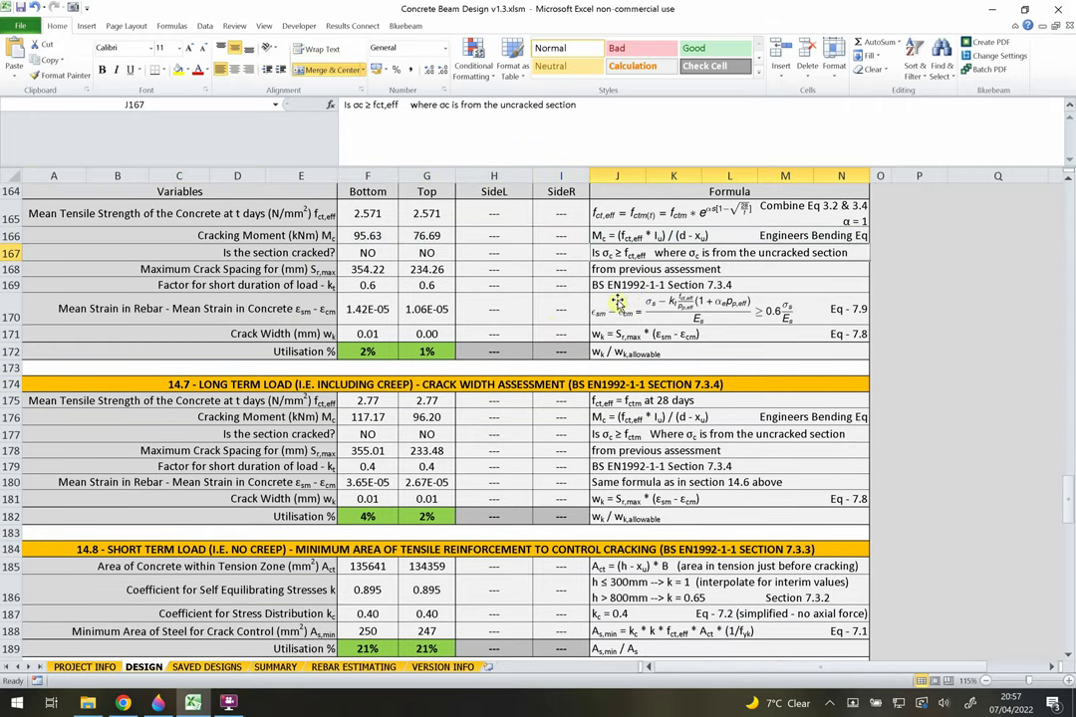
- Compare the mean tensile strength of concrete rows and their formulas between short term section 14.6 and long term section 14.7
click(213, 217)
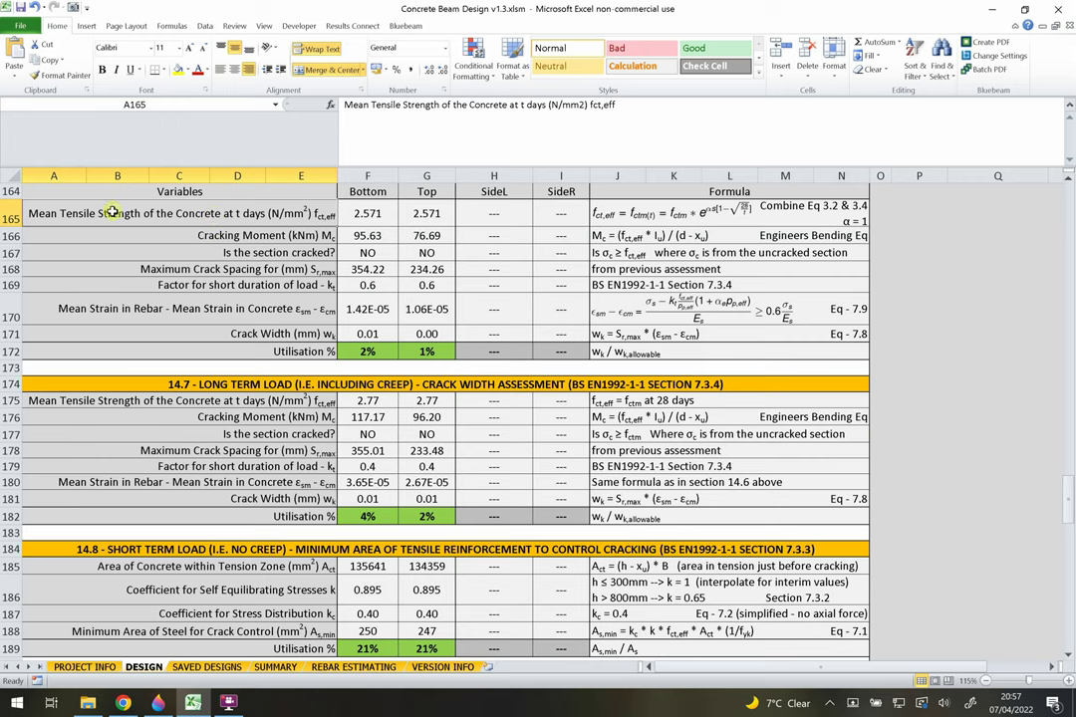
drag(137, 212, 637, 214)
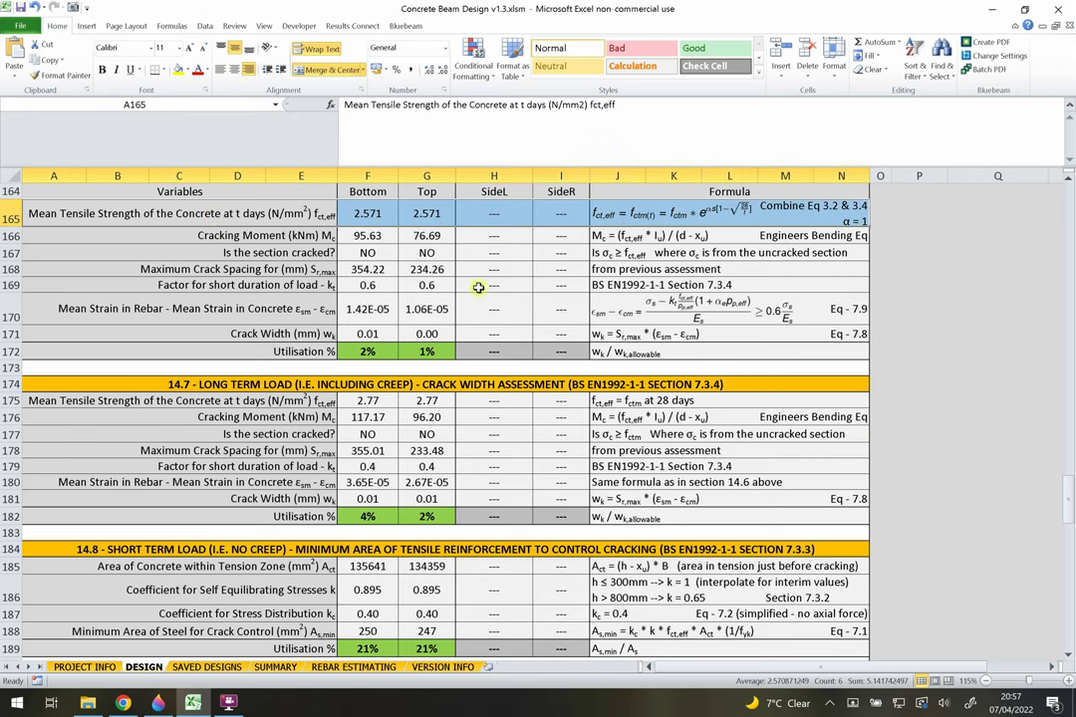
scroll(439, 232, up, 1)
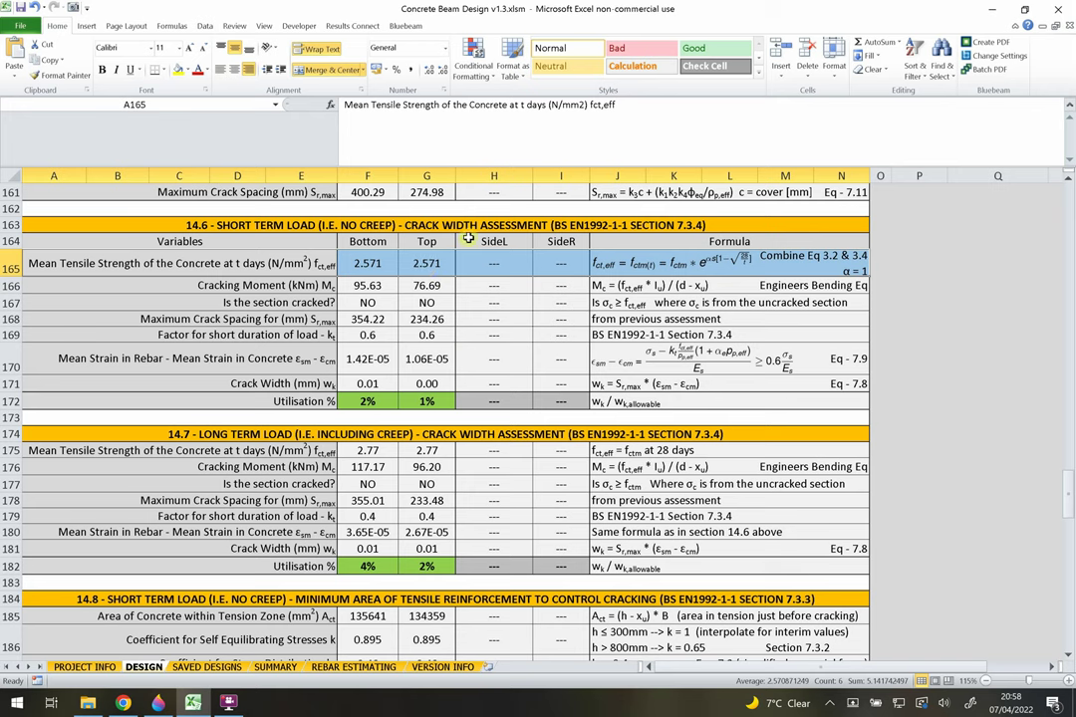
click(398, 225)
drag(315, 263, 667, 267)
click(744, 290)
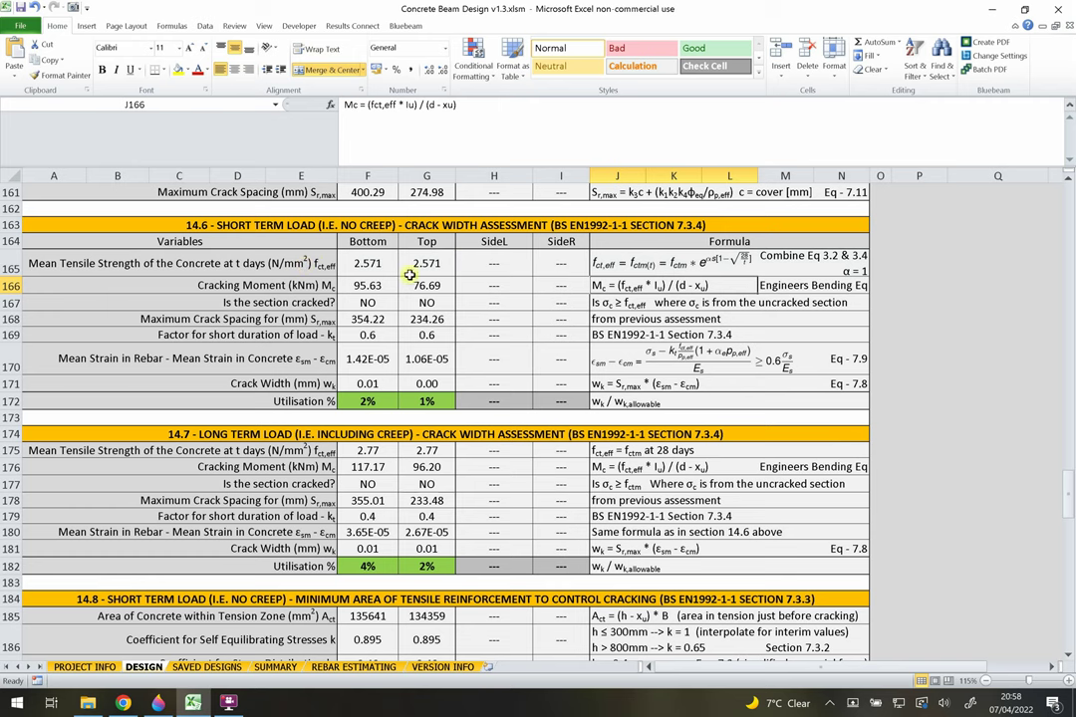
click(308, 261)
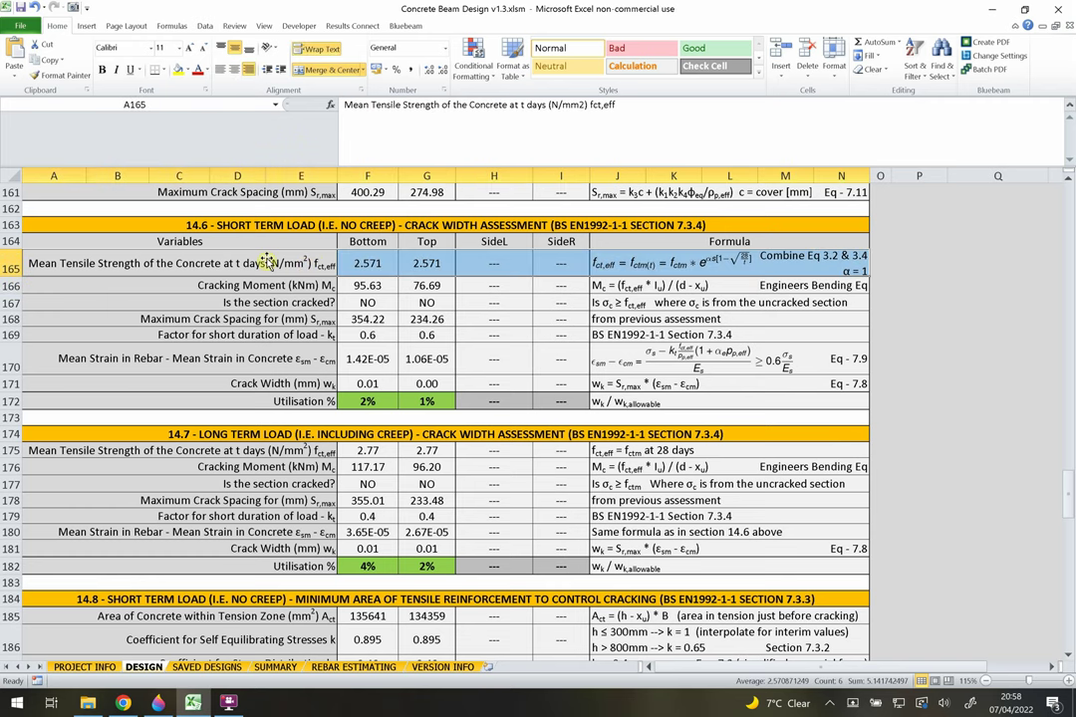
click(321, 260)
drag(320, 449, 670, 450)
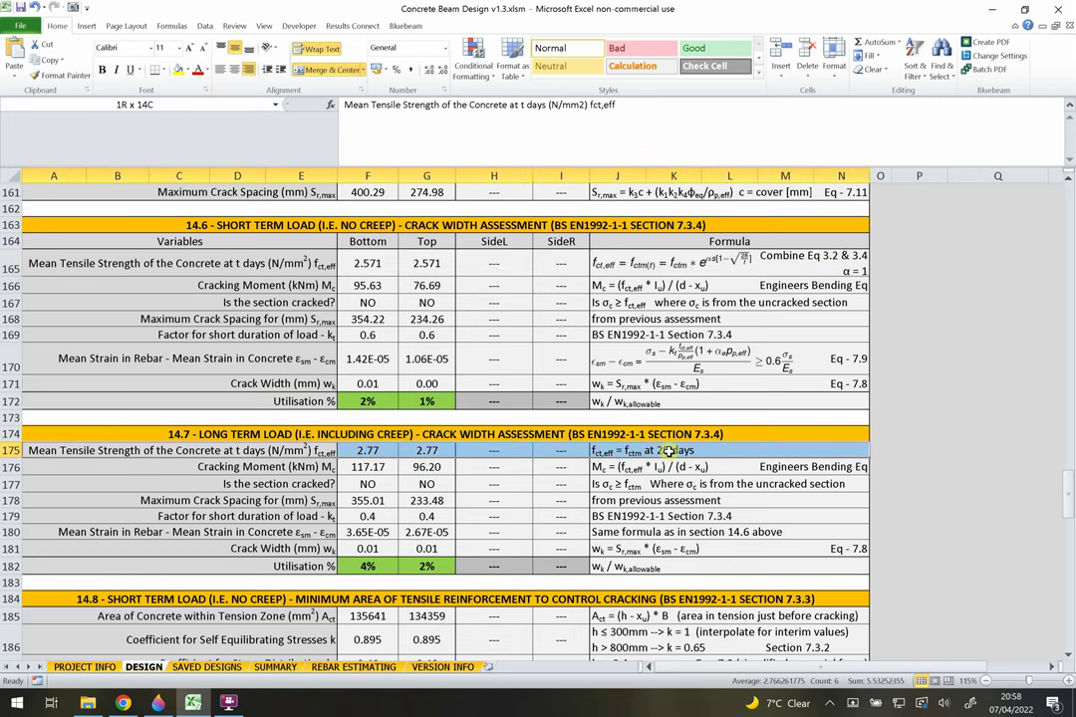
click(379, 450)
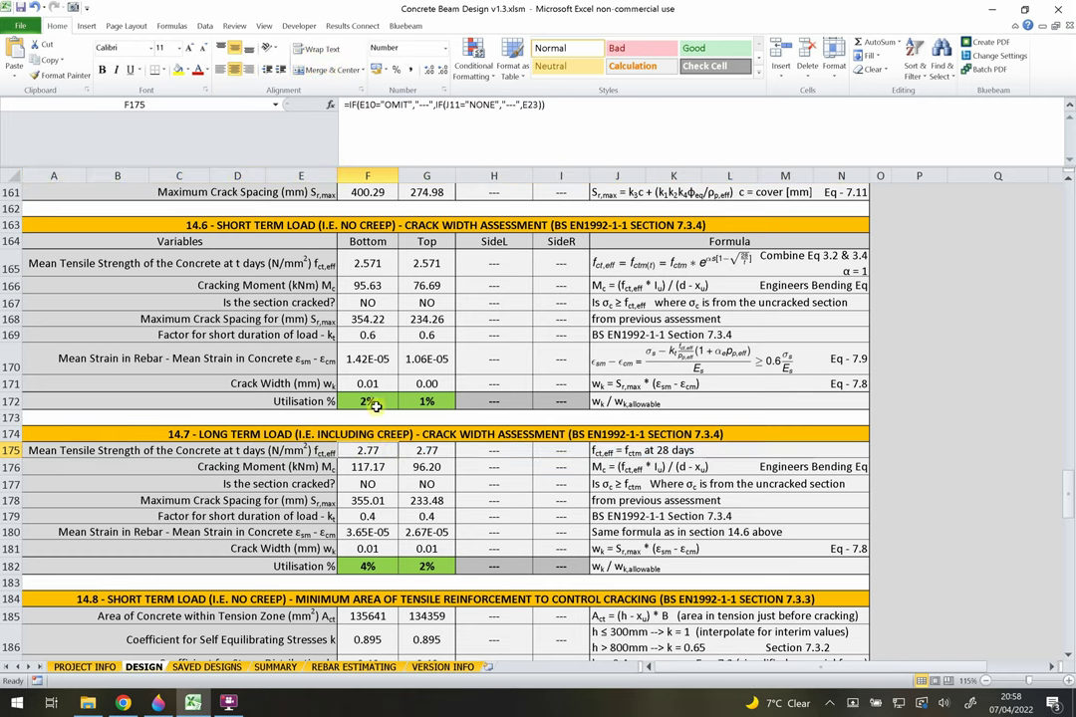
click(373, 264)
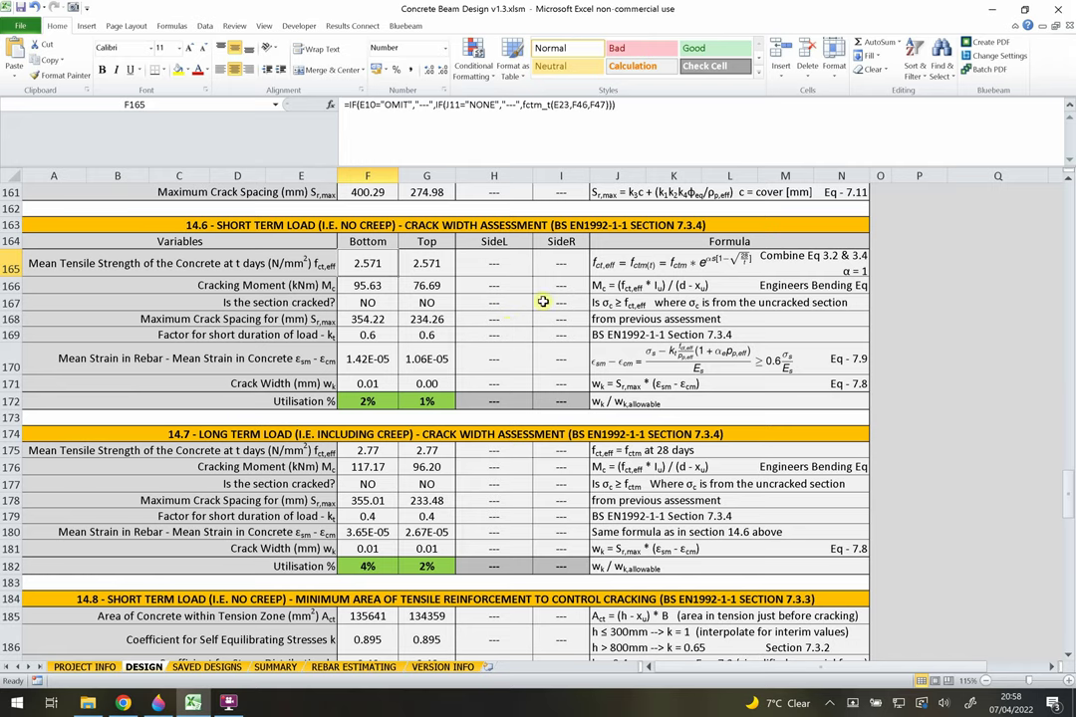
- Examine the crack width and utilisation rows of section 14.6, checking the formulas for the beam bottom
drag(533, 224, 667, 568)
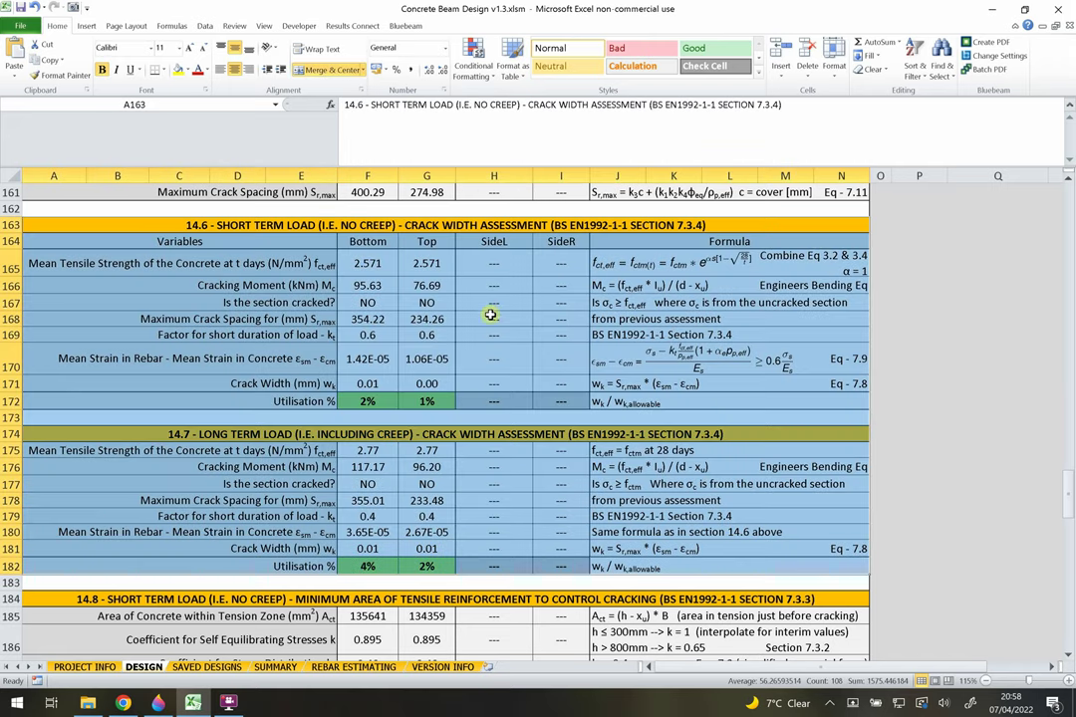
click(525, 389)
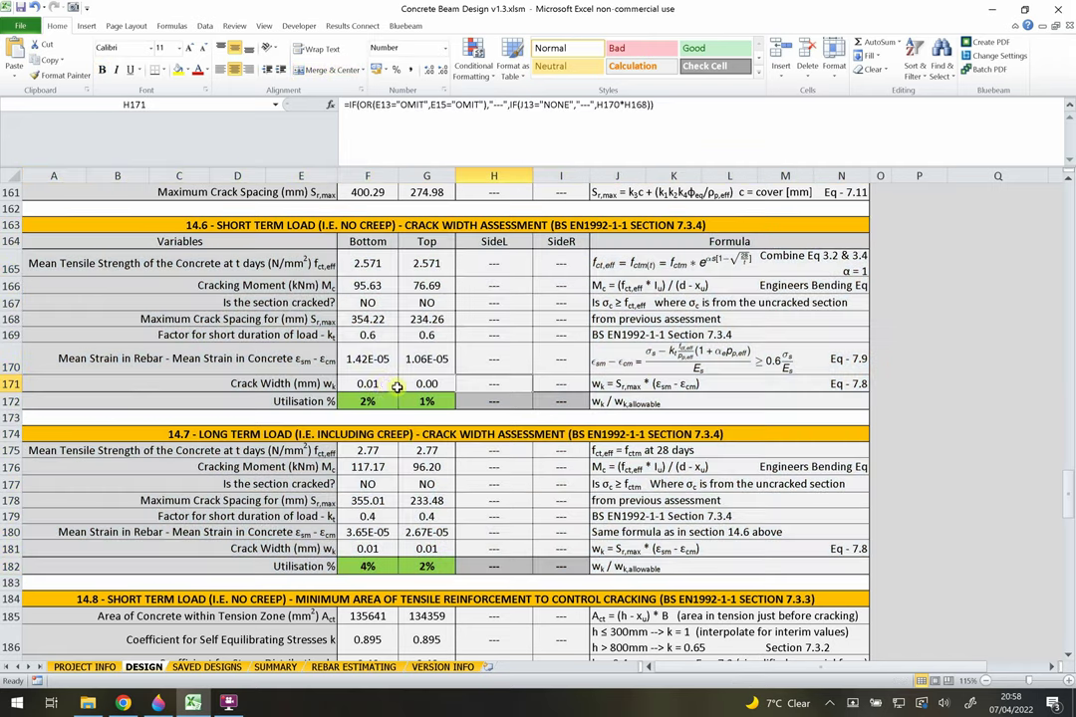
scroll(329, 329, down, 1)
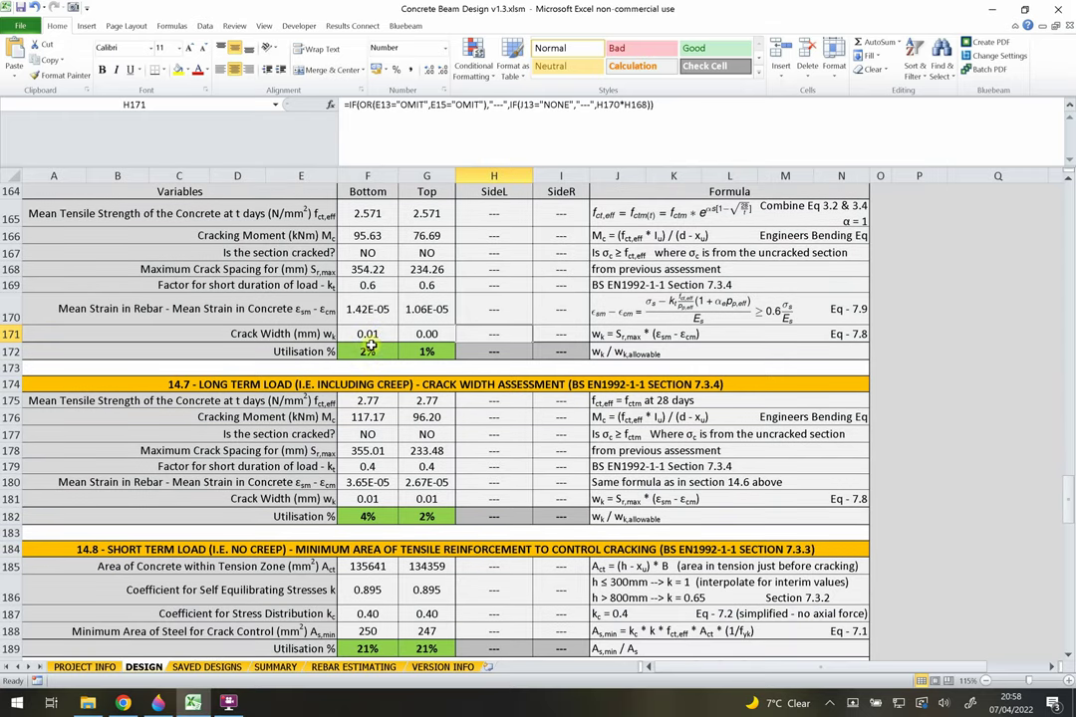
key(Left)
key(Left)
drag(324, 334, 358, 334)
click(359, 335)
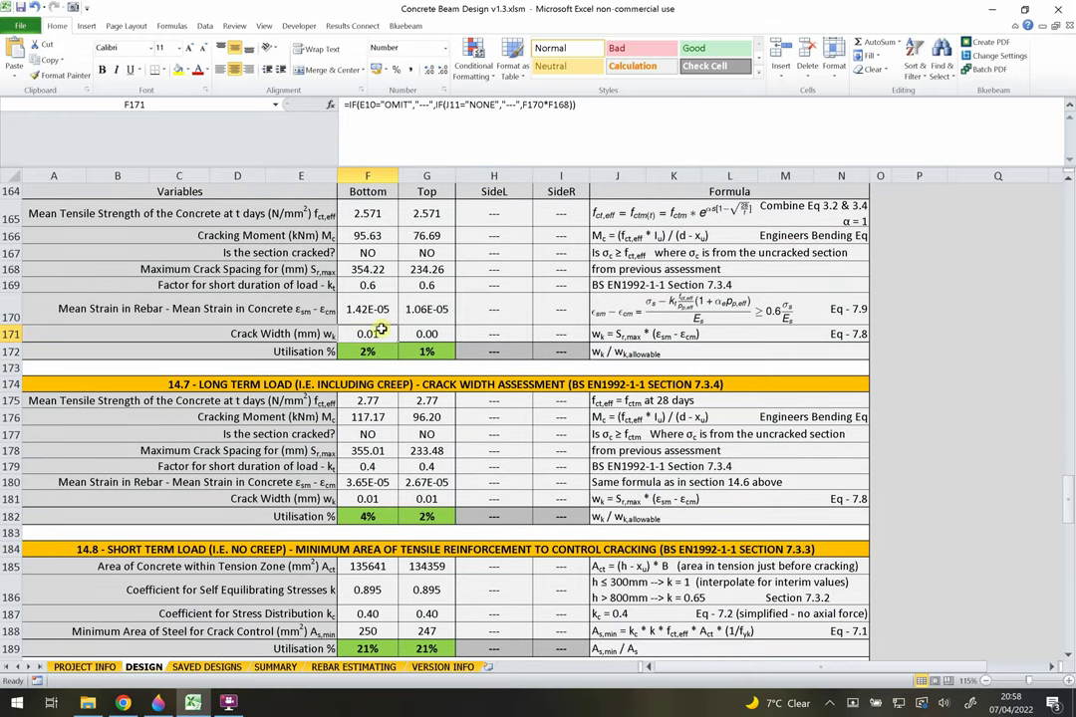
click(391, 351)
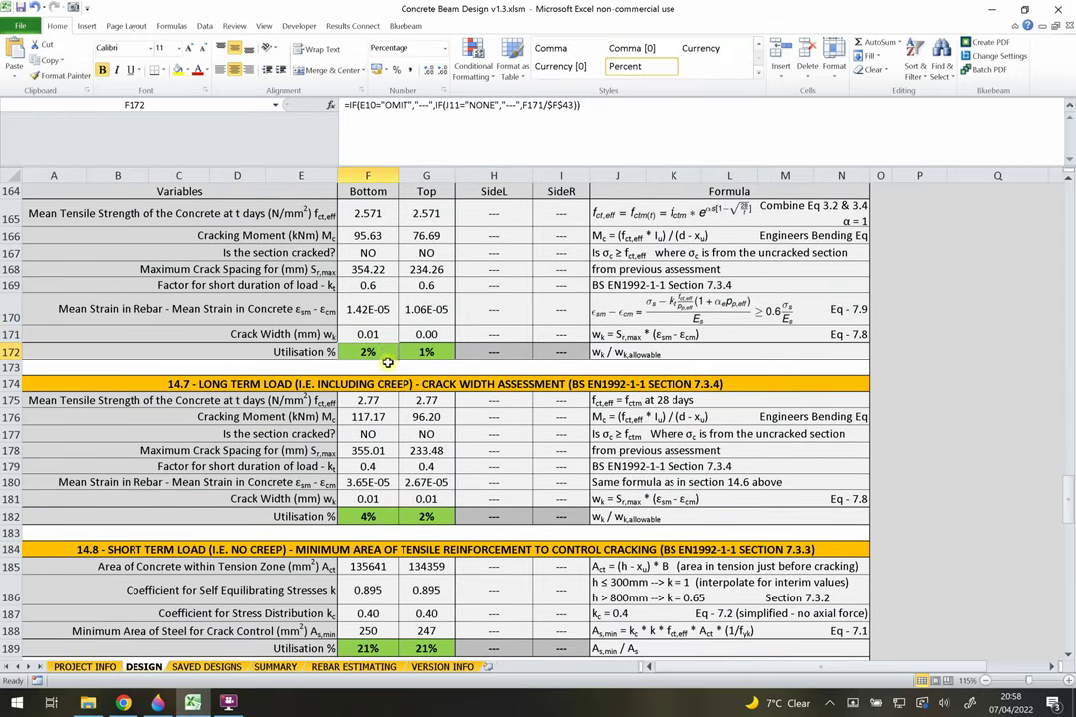
click(340, 333)
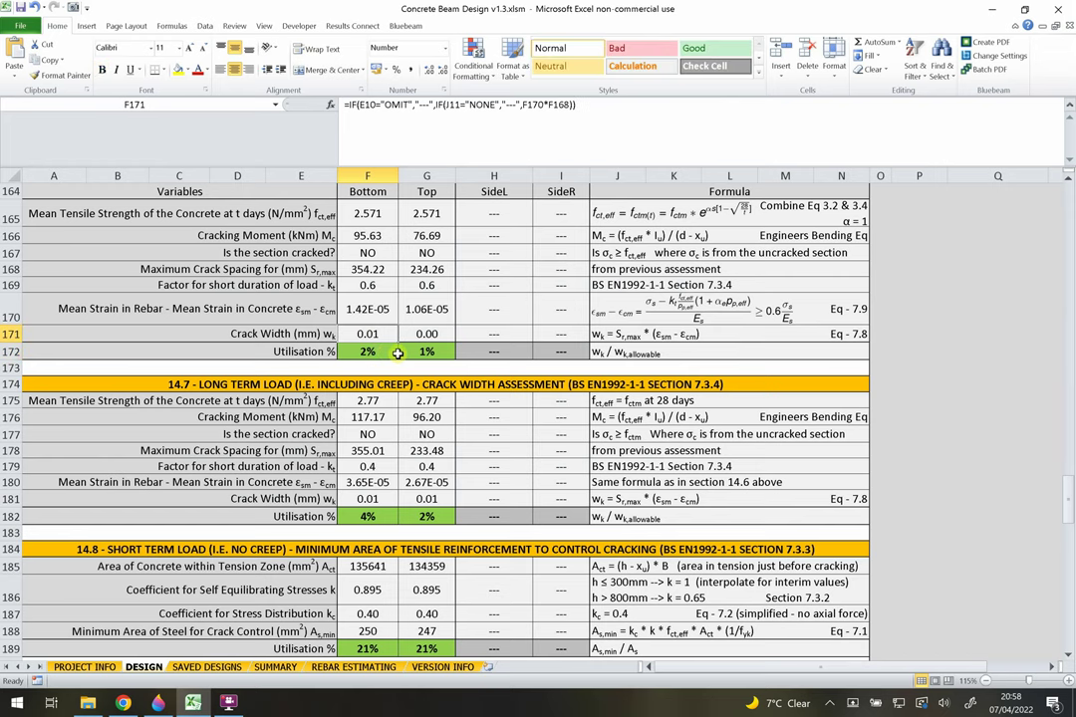
- Review the short term and long term minimum tensile reinforcement checks for crack control in sections 14.8 and 14.9
scroll(309, 339, down, 2)
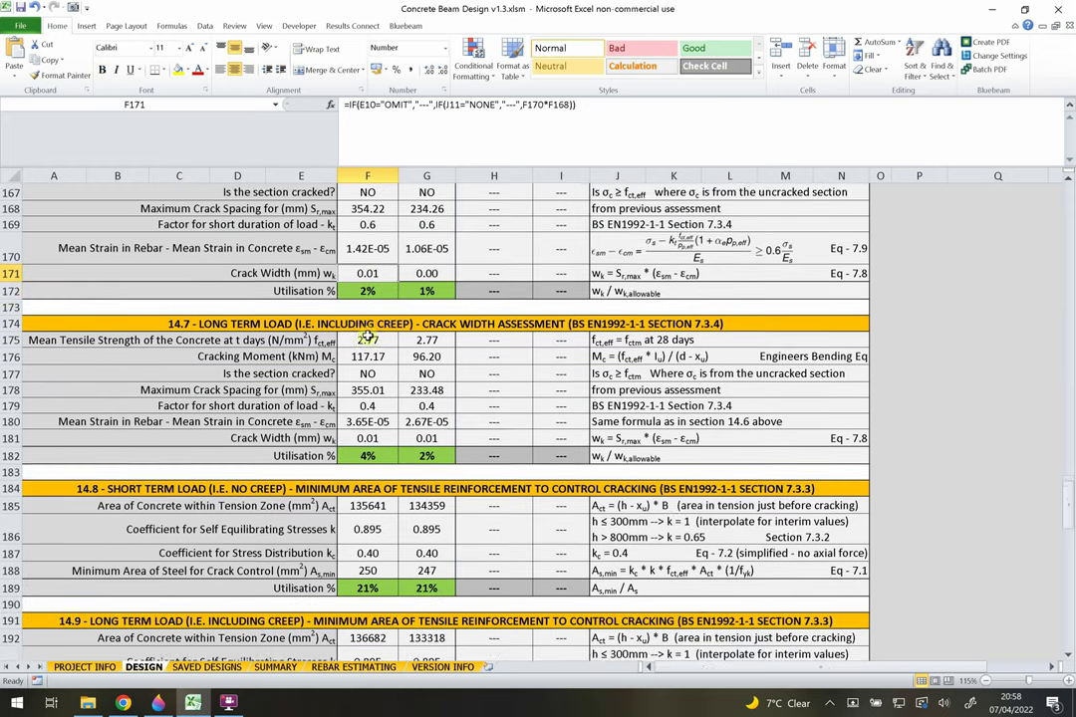
scroll(478, 358, down, 2)
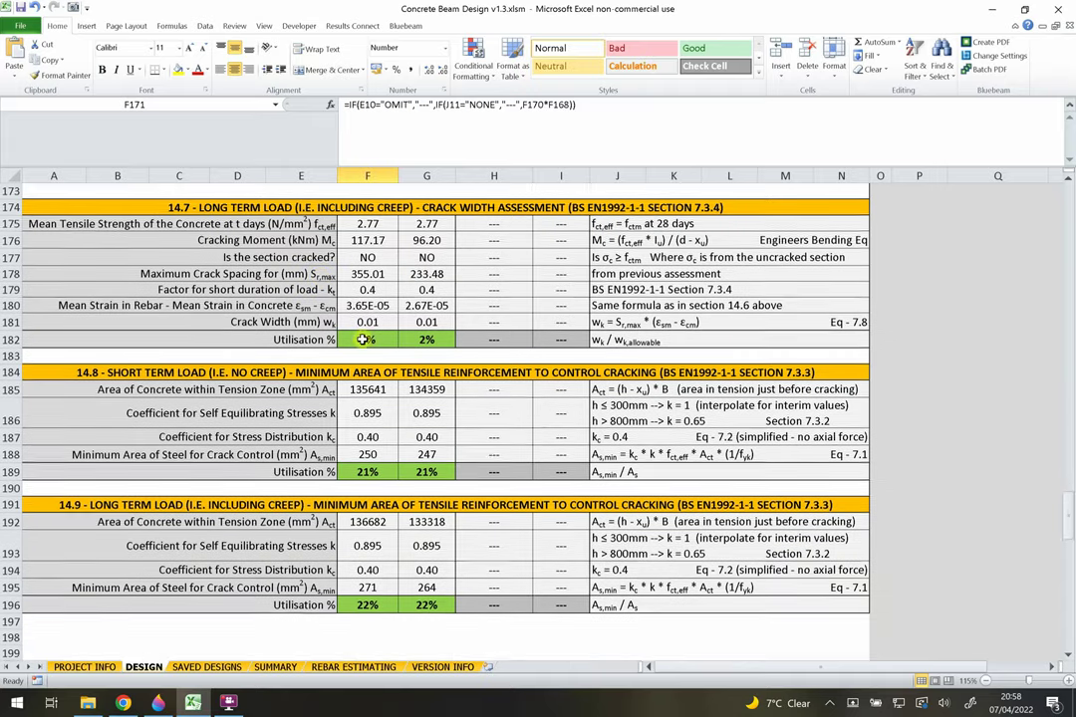
scroll(526, 369, down, 2)
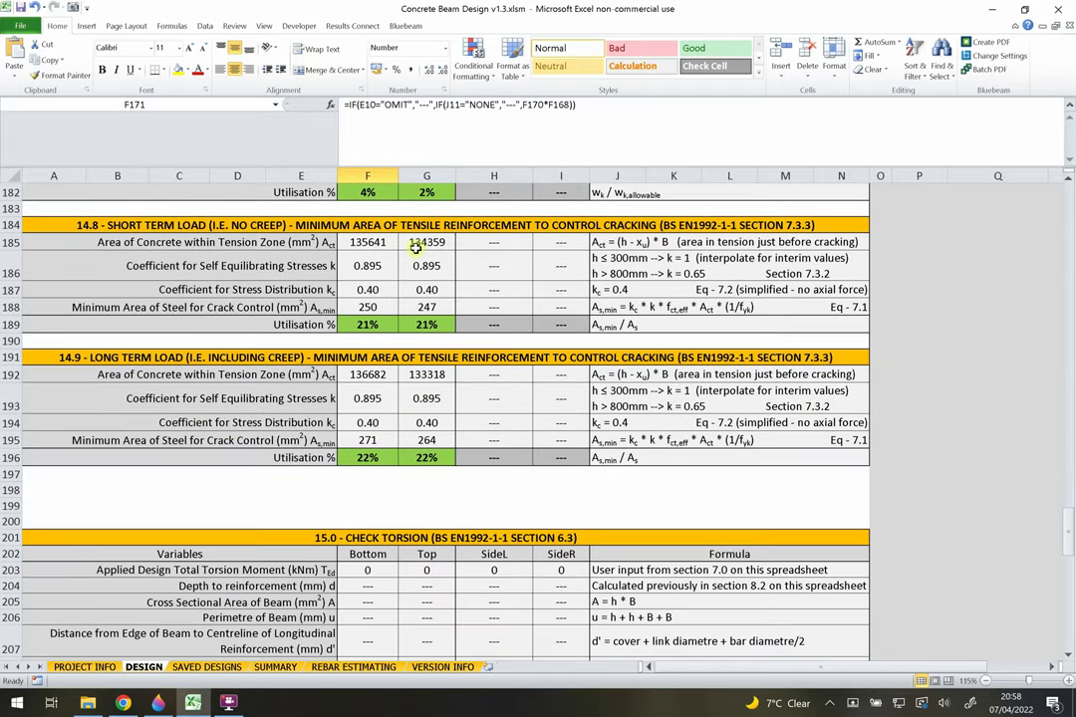
drag(418, 225, 420, 458)
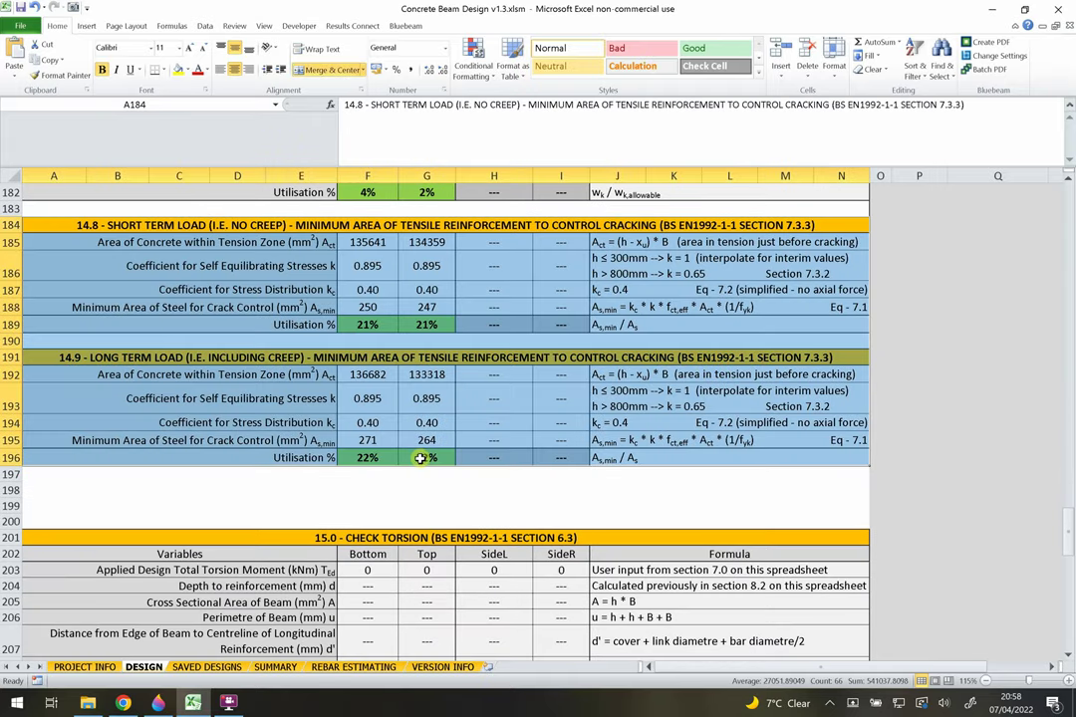
click(422, 488)
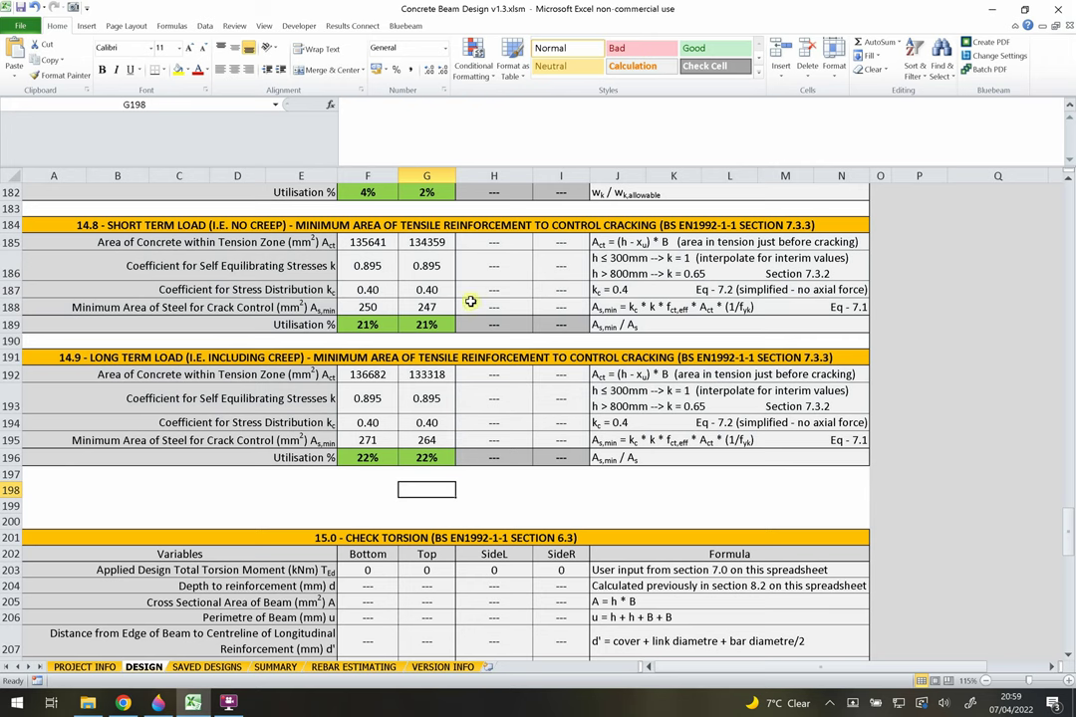
click(497, 323)
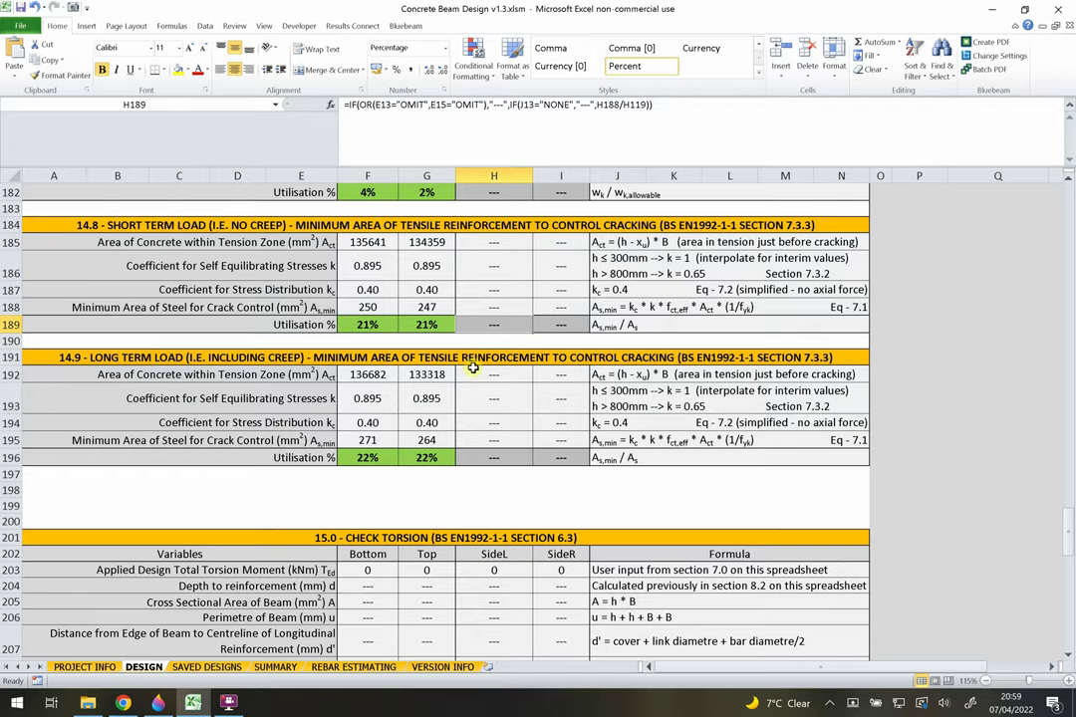
- Compare with the minimum area of reinforcement row and its formula in the ULS moment capacity check, section 11.0
scroll(513, 383, up, 7)
scroll(515, 382, up, 1)
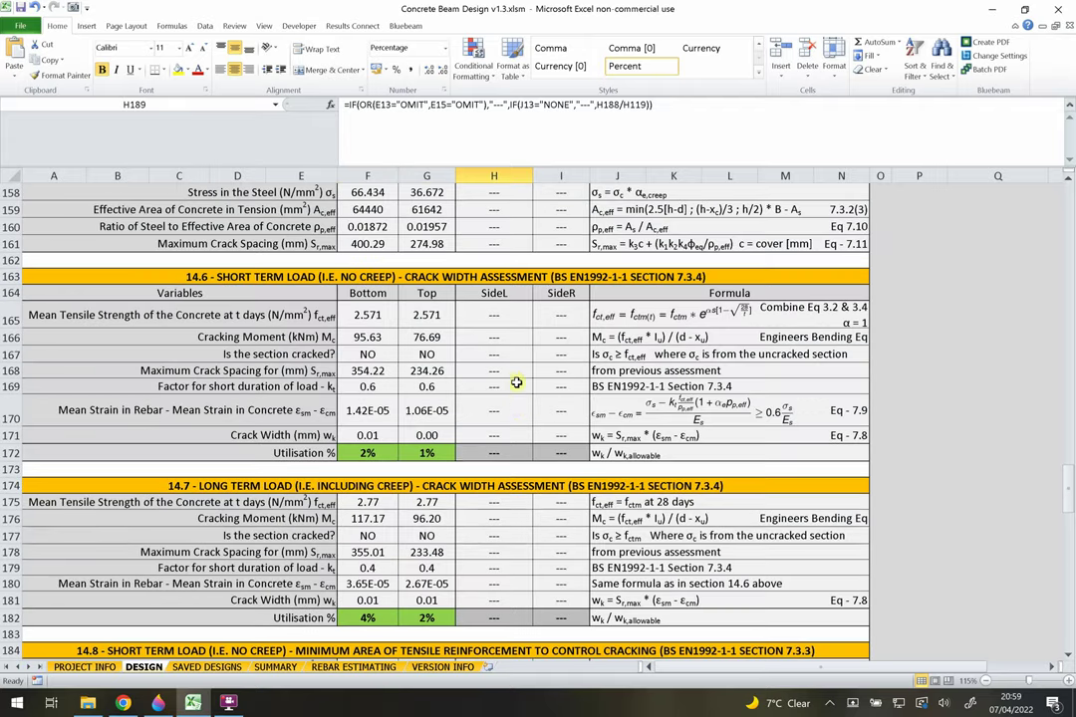
scroll(519, 407, up, 16)
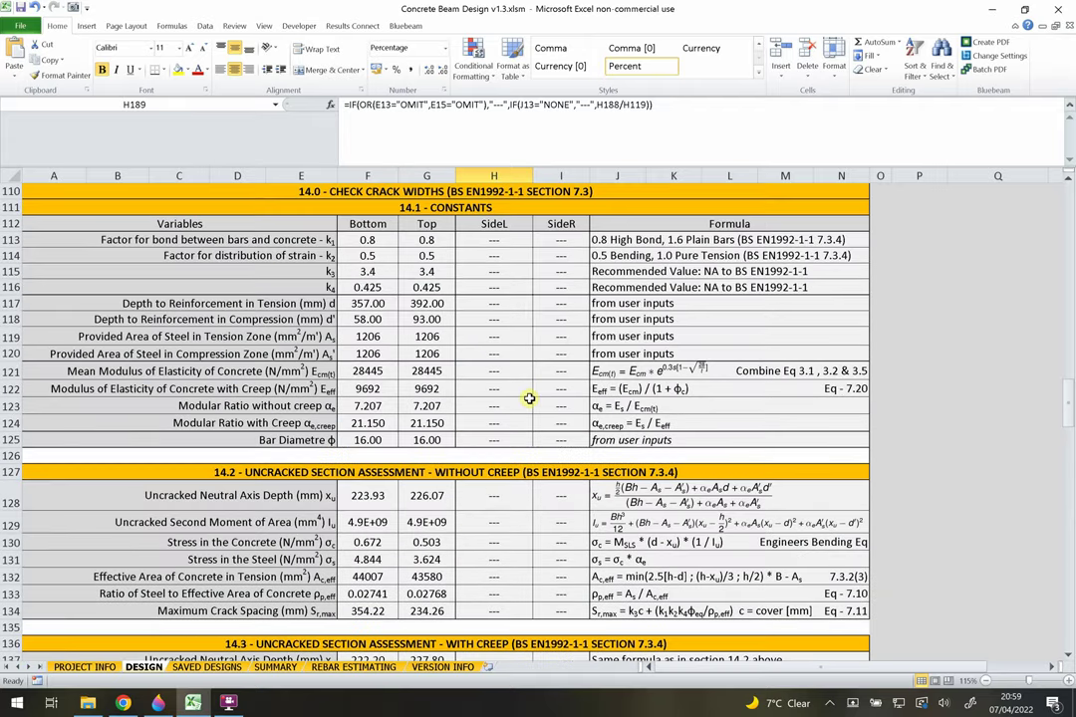
scroll(529, 398, up, 20)
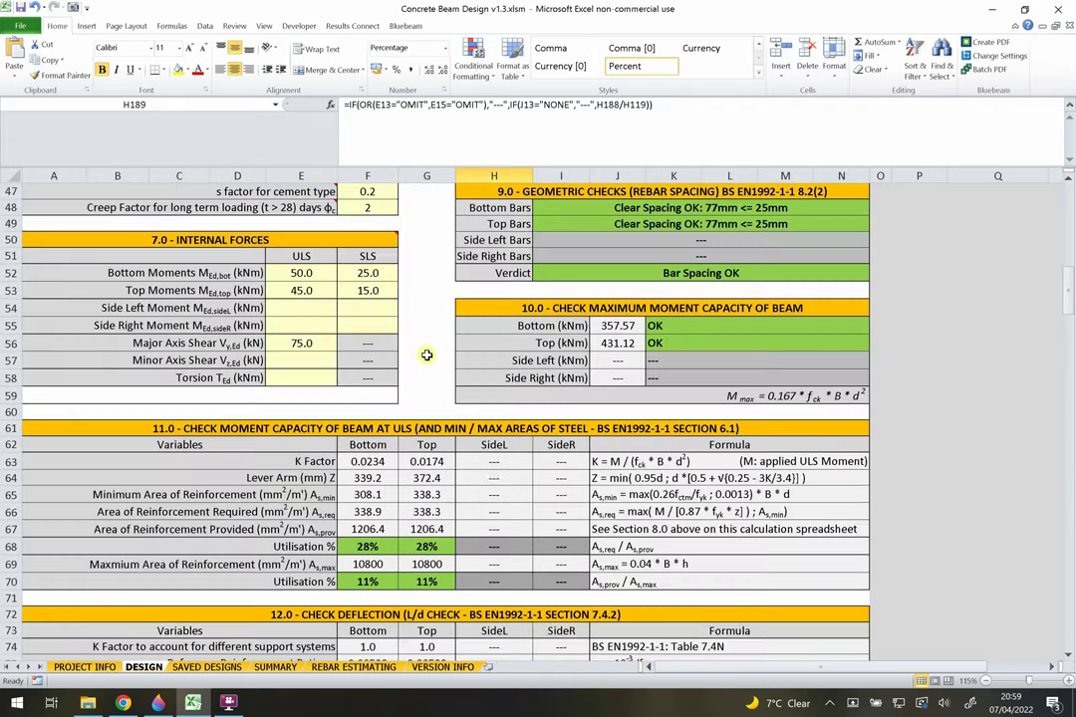
scroll(281, 365, down, 1)
scroll(349, 413, down, 1)
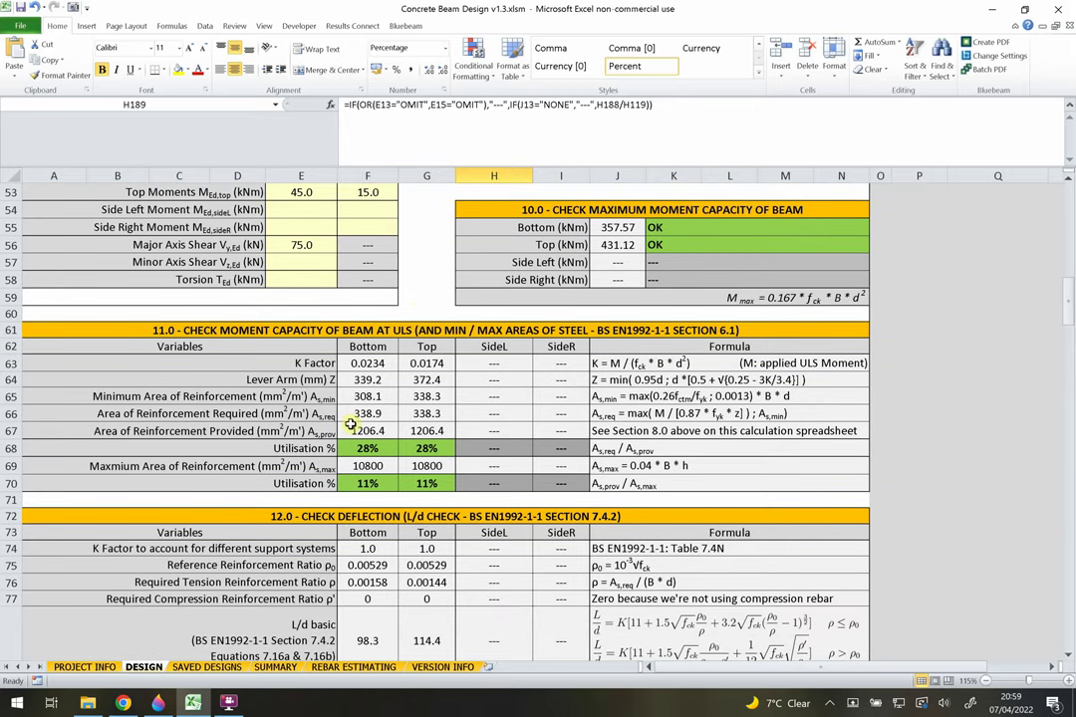
drag(323, 397, 558, 396)
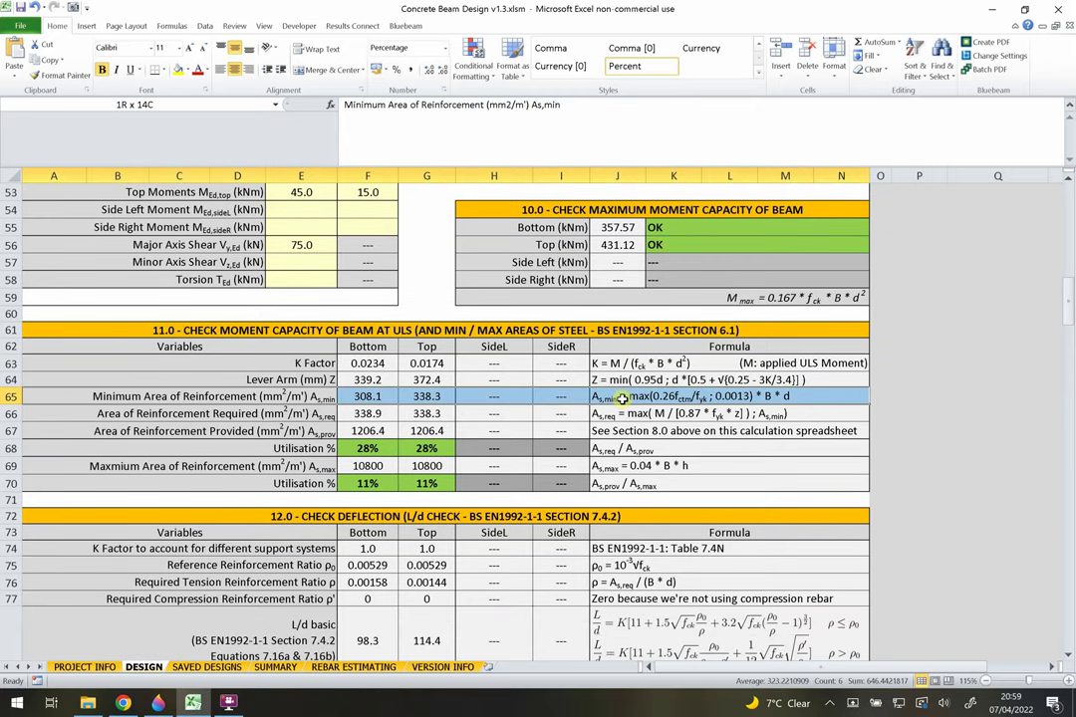
click(538, 413)
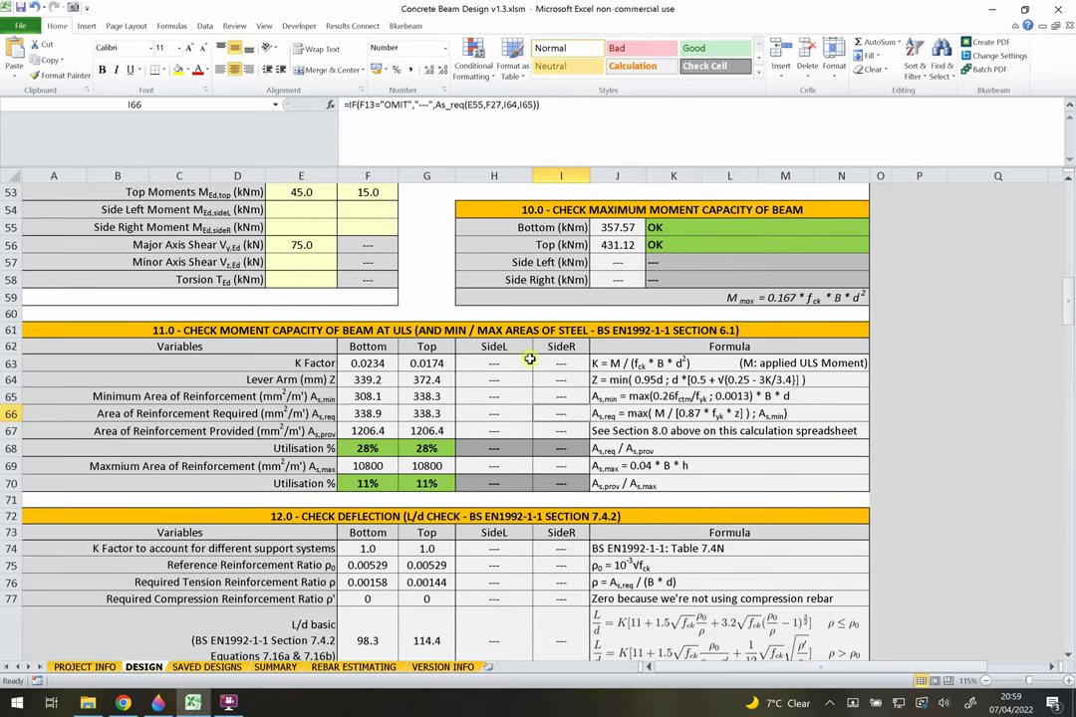
- Examine the torsion check in section 15.0, from the applied torsion moment down to the interaction formula and the start of section 15.1
scroll(530, 359, down, 8)
scroll(533, 363, down, 20)
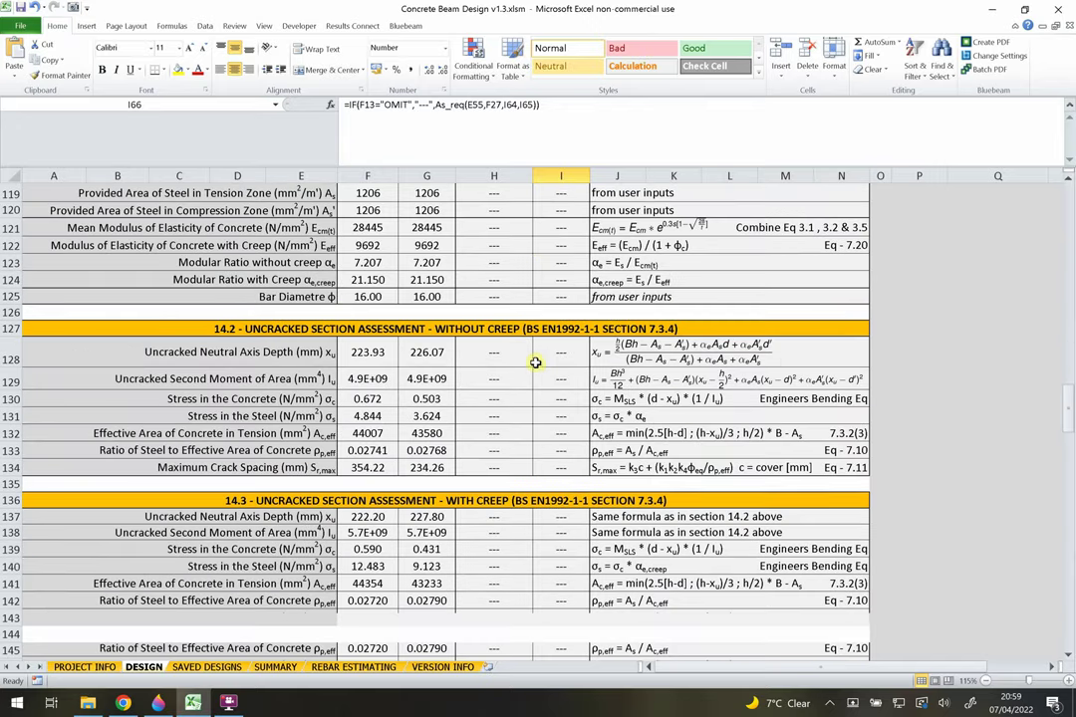
scroll(535, 362, down, 14)
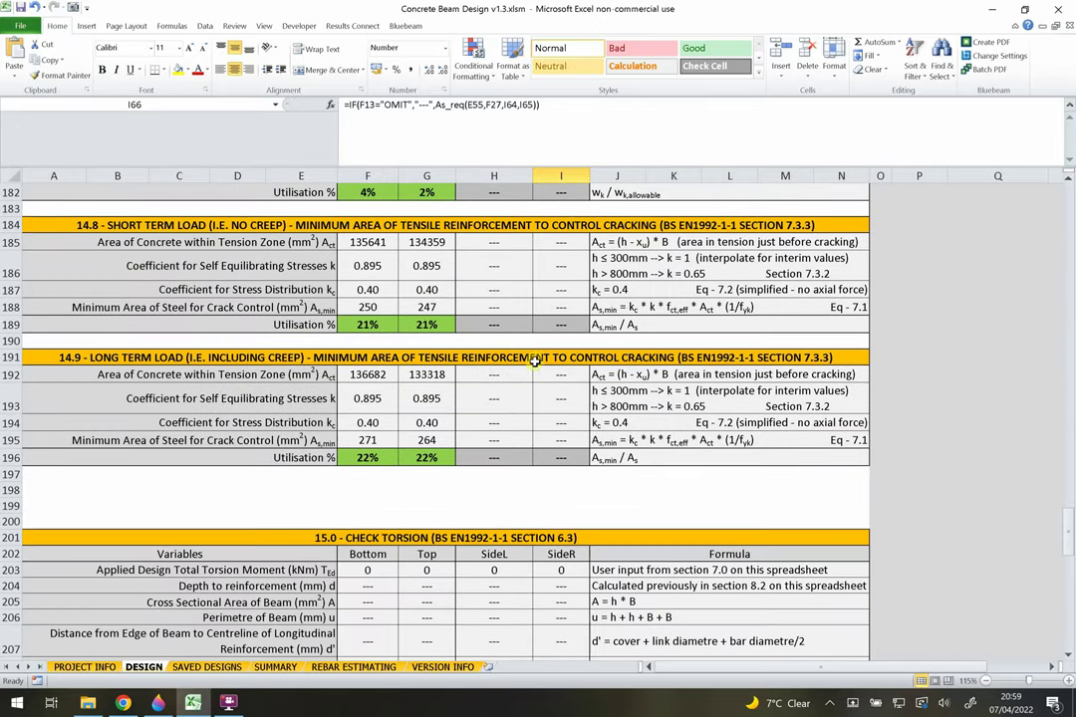
scroll(417, 328, down, 4)
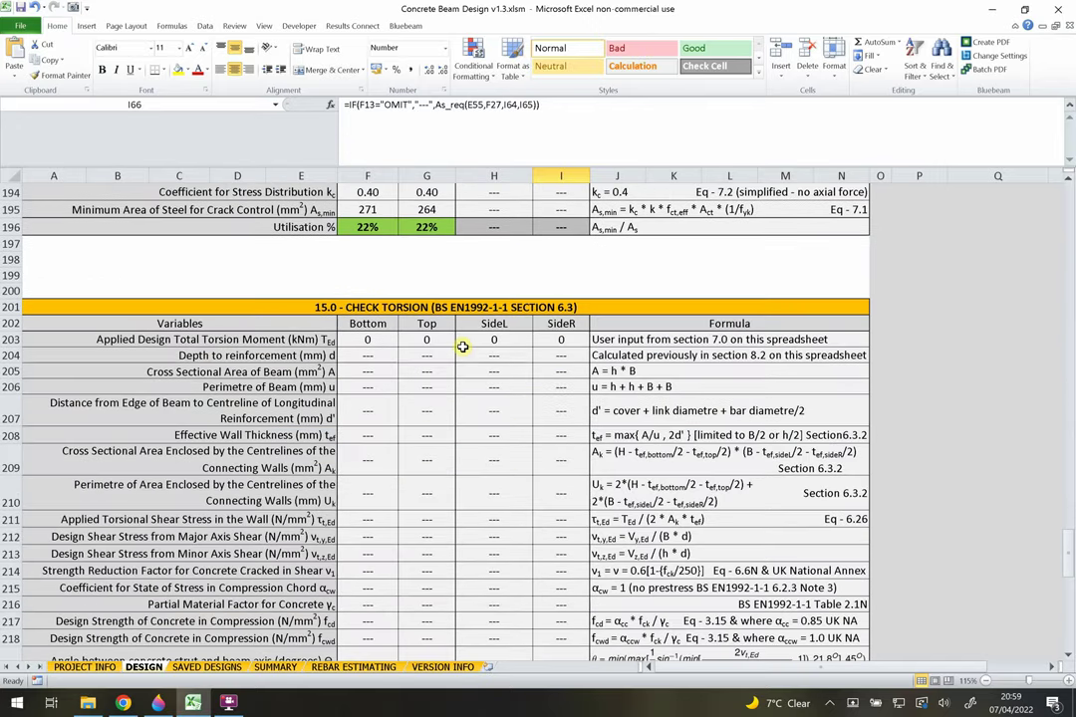
scroll(462, 348, down, 1)
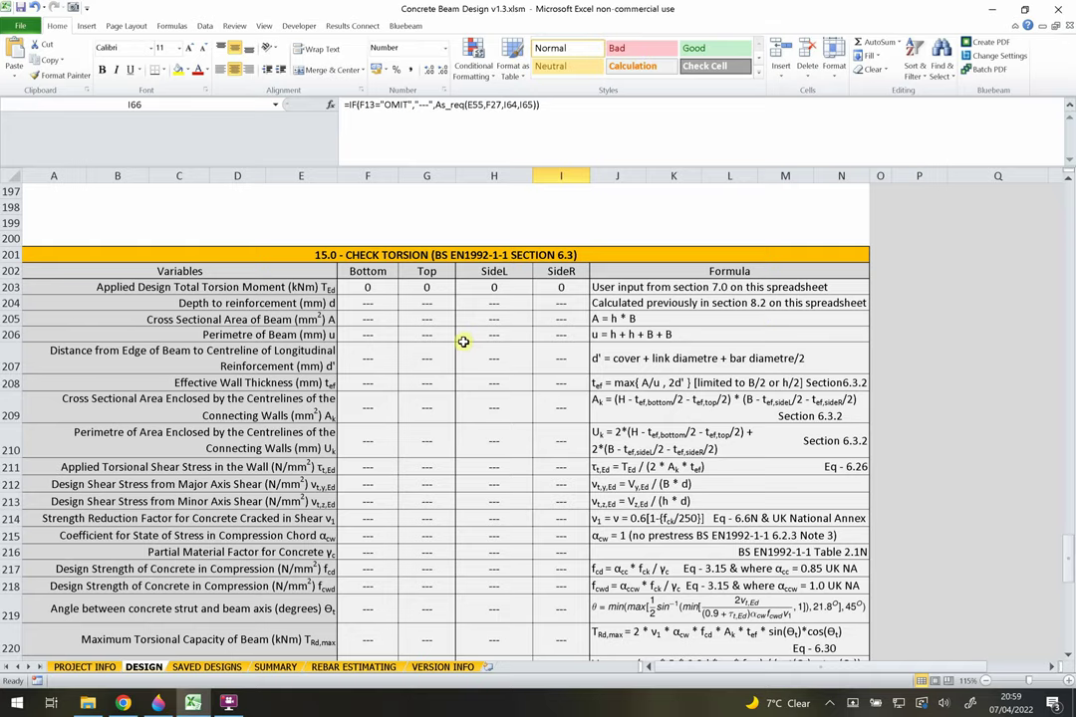
scroll(466, 350, down, 2)
scroll(466, 356, up, 1)
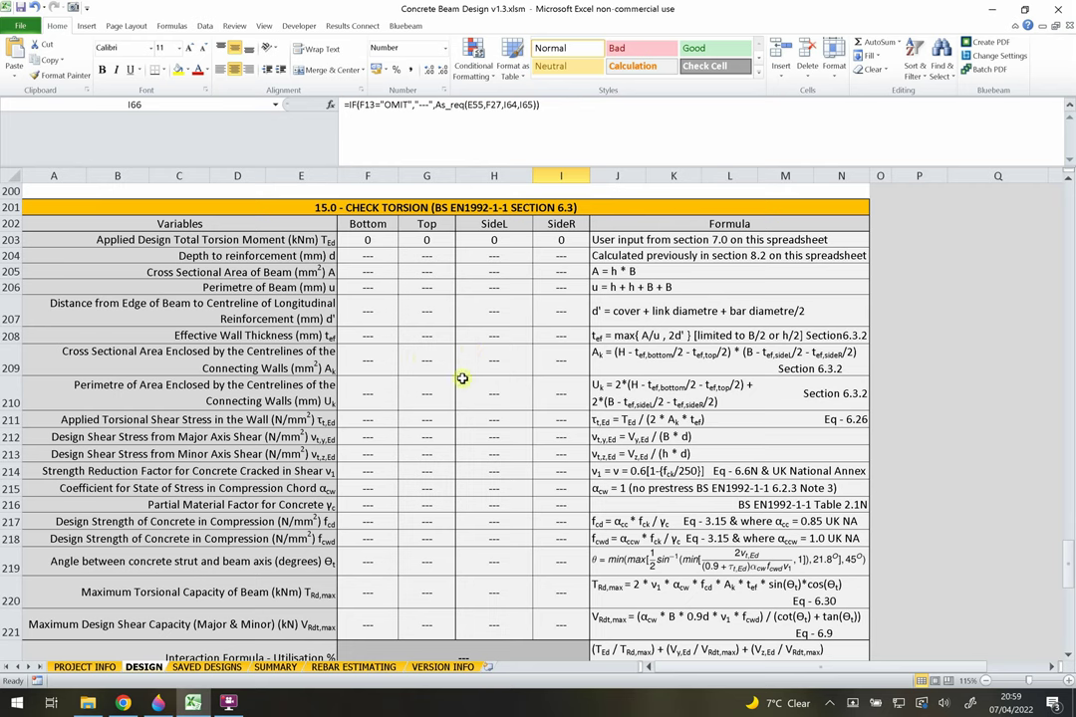
scroll(423, 358, down, 1)
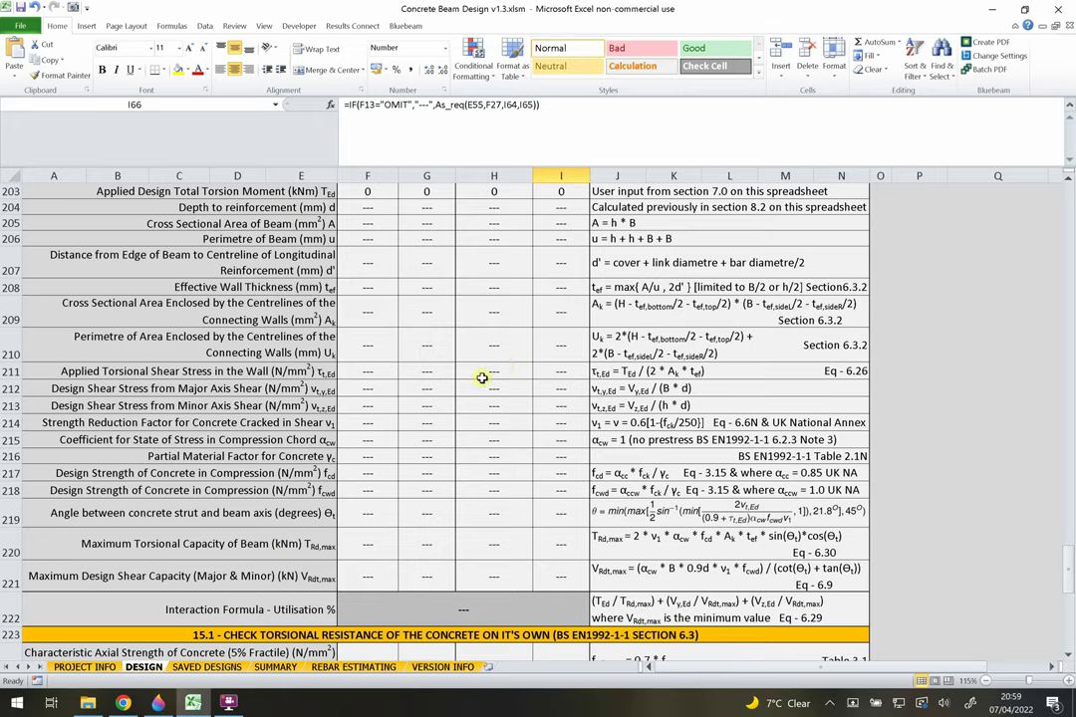
scroll(481, 378, down, 1)
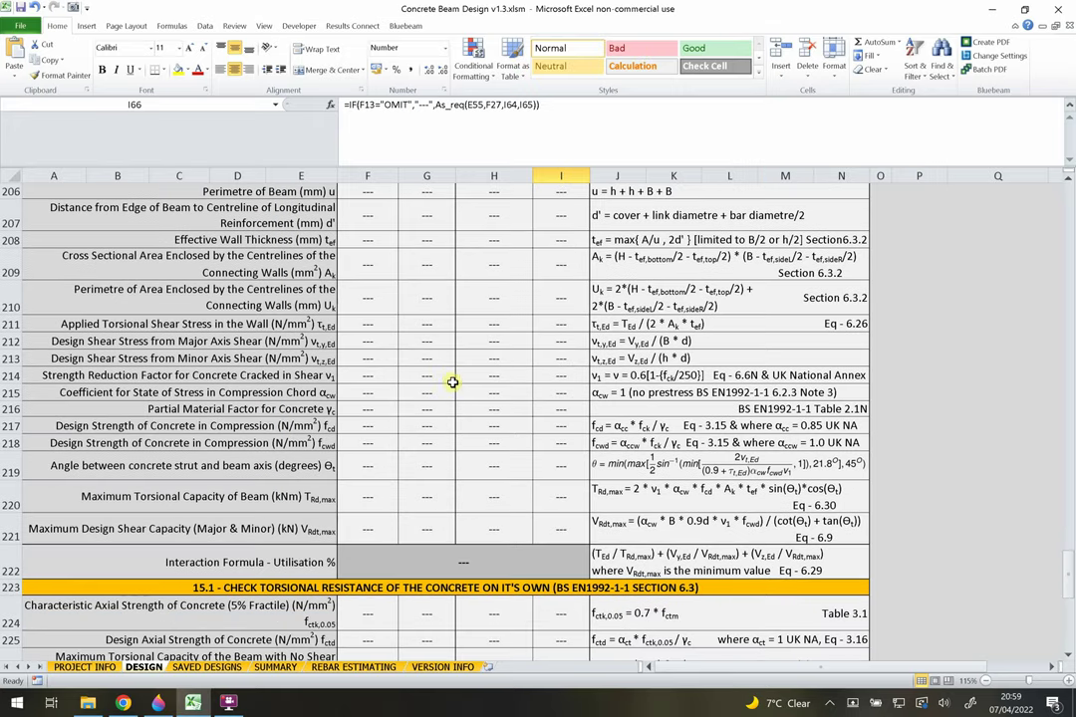
scroll(400, 398, up, 3)
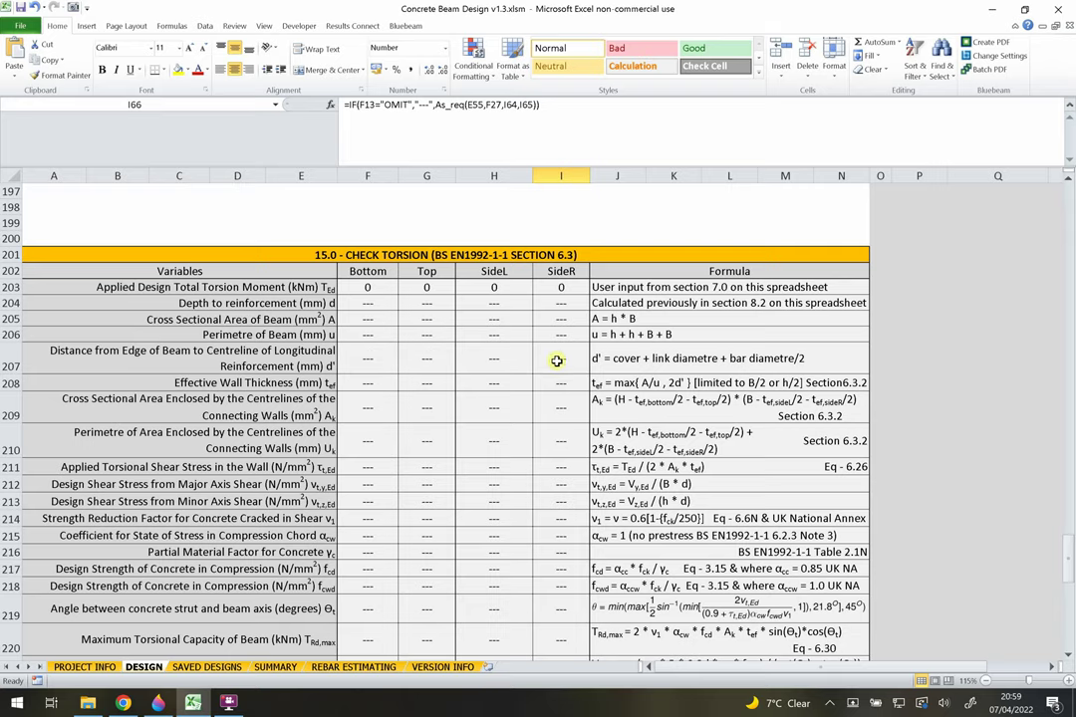
- Look back through the sheet from the analysis options and beam cross section to the cracked section assessments
scroll(431, 337, up, 20)
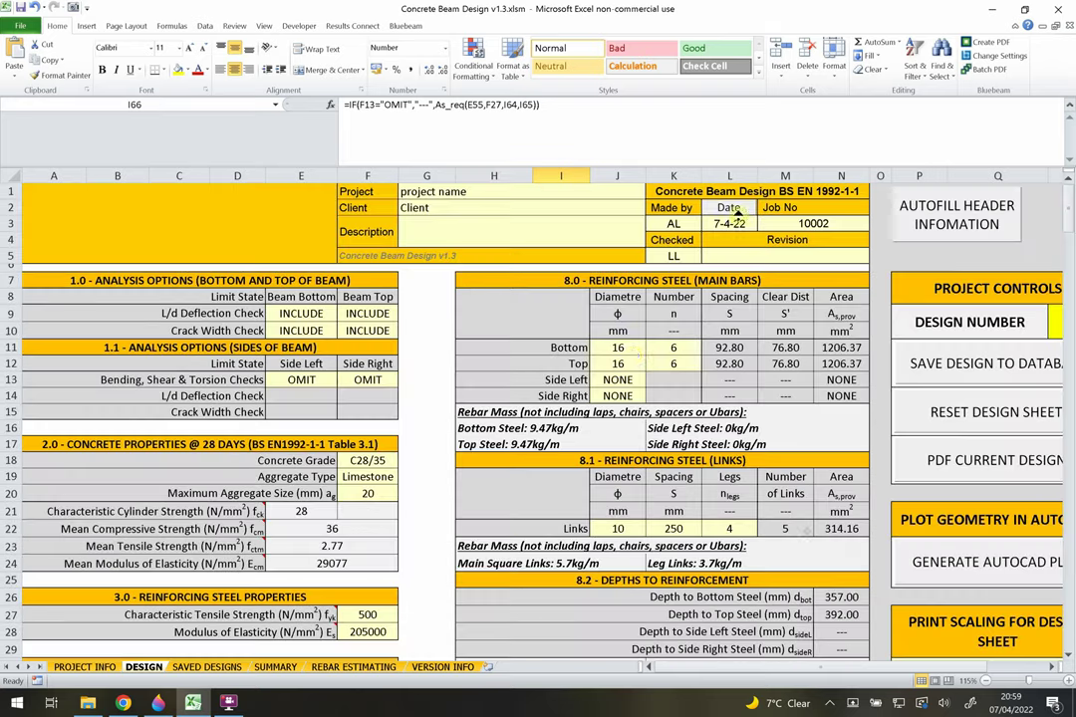
scroll(628, 355, down, 7)
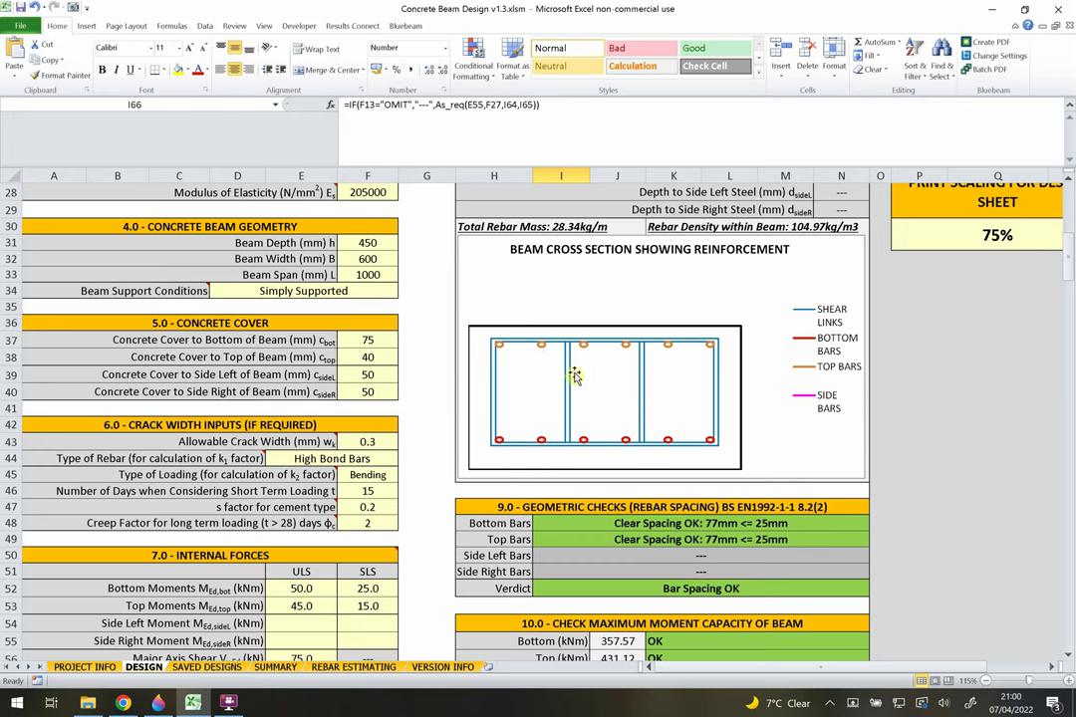
scroll(487, 389, down, 18)
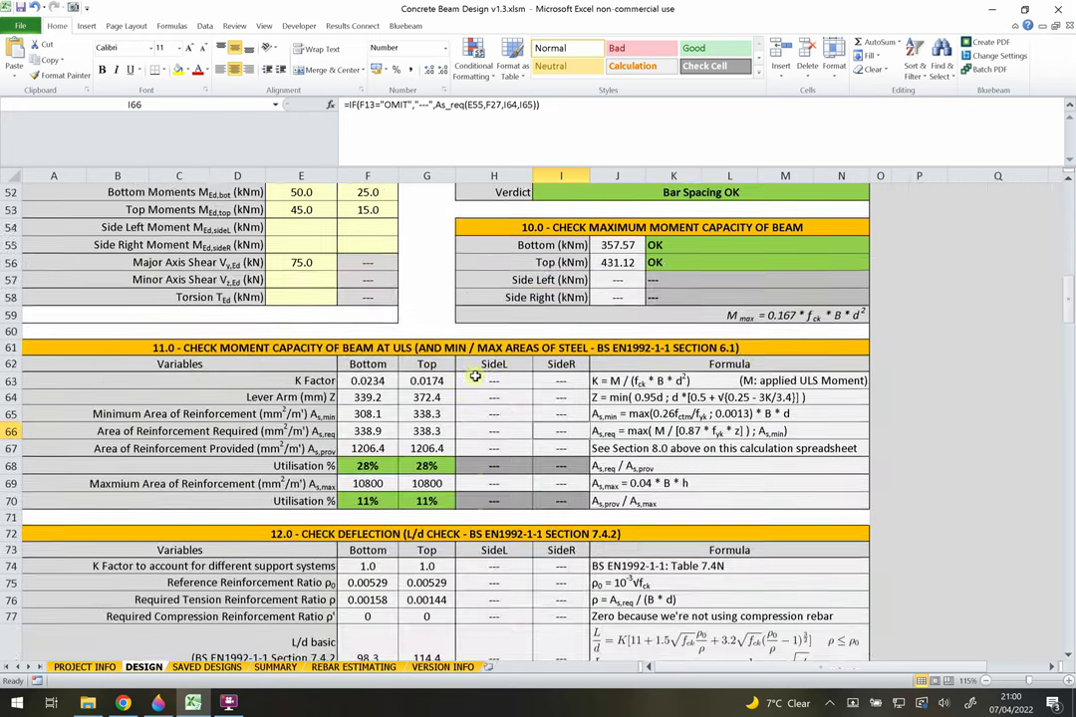
scroll(492, 390, down, 20)
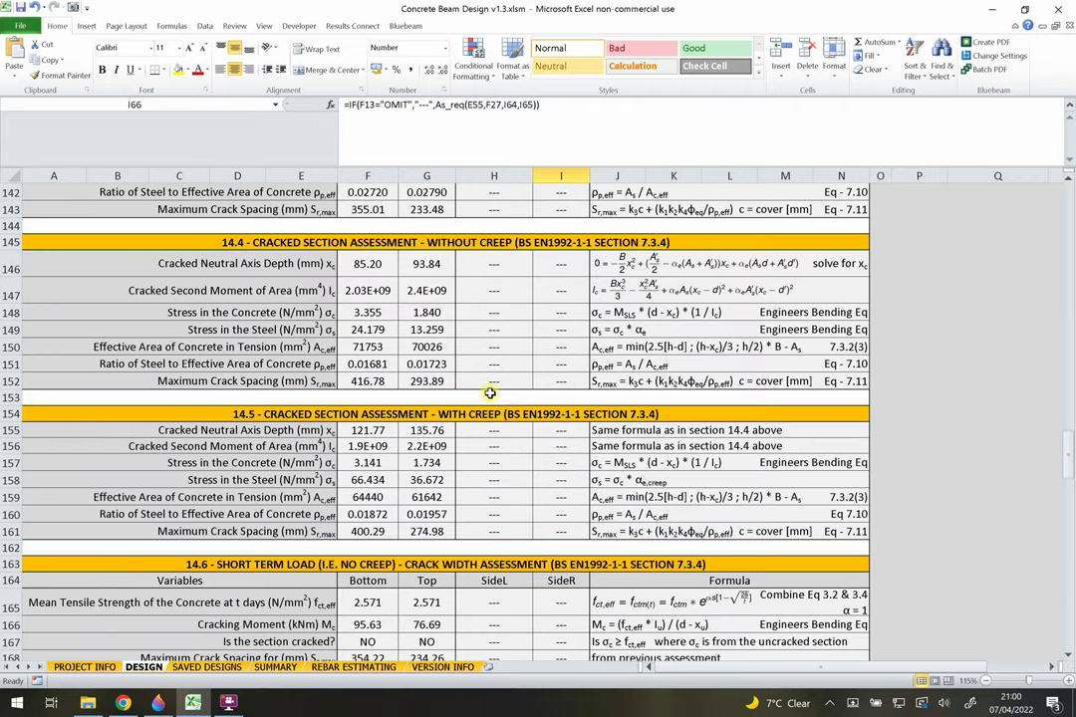
- Review the limit state results in the section 16.0 design summary and inspect the overall design status formula
scroll(492, 390, down, 19)
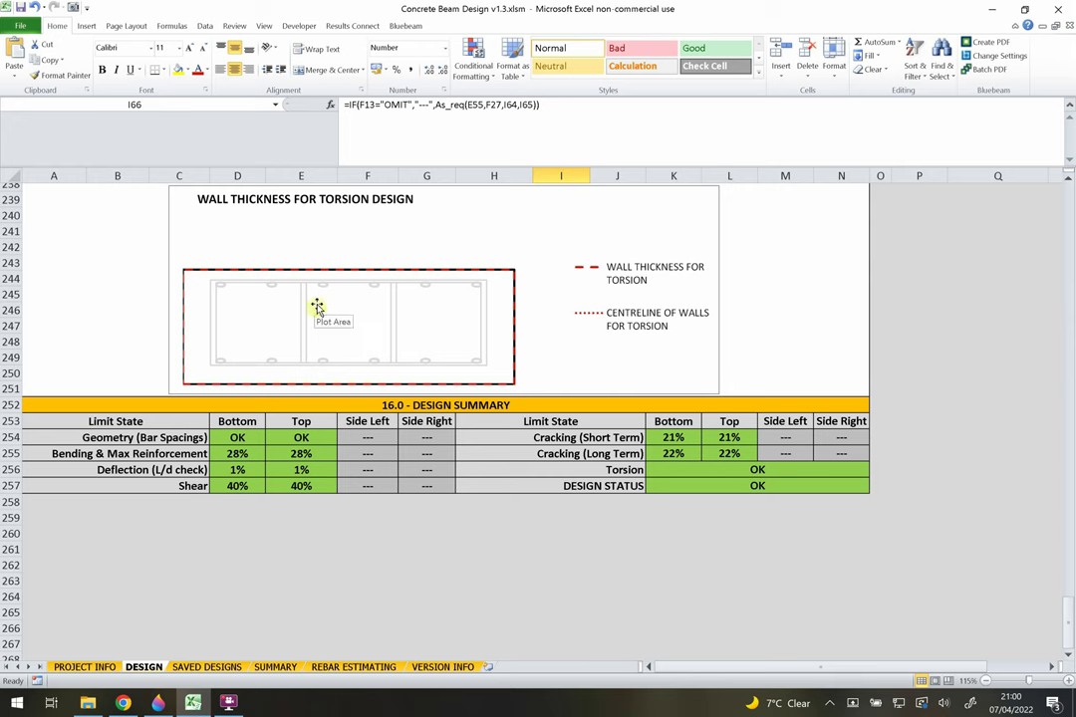
click(413, 407)
click(357, 455)
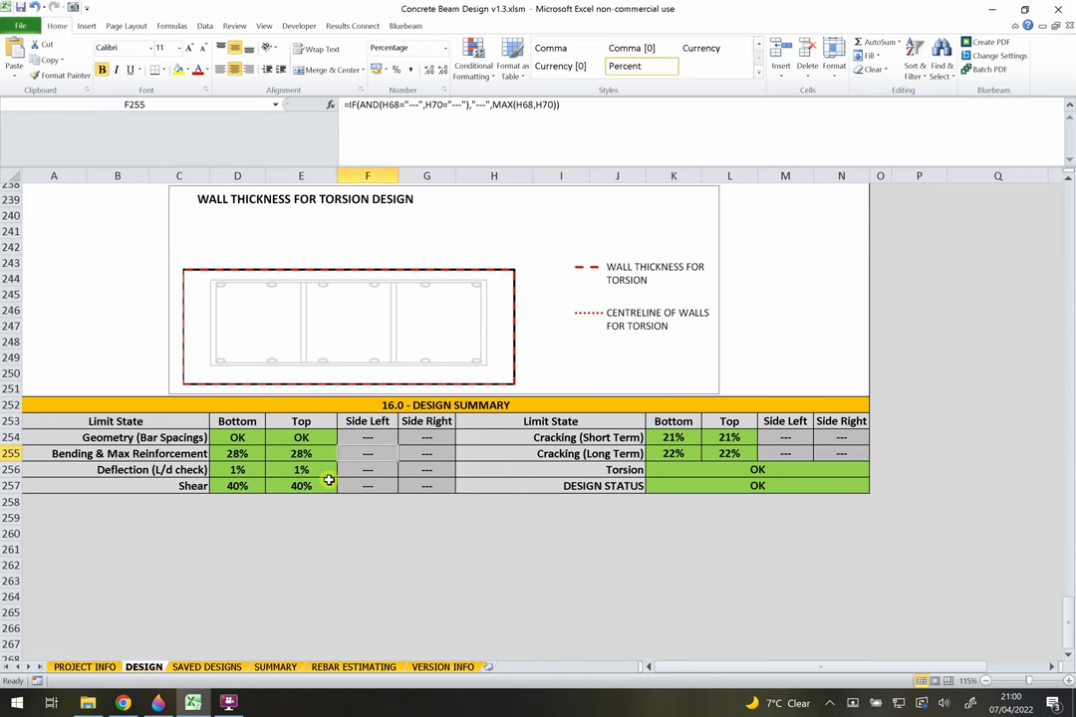
click(263, 437)
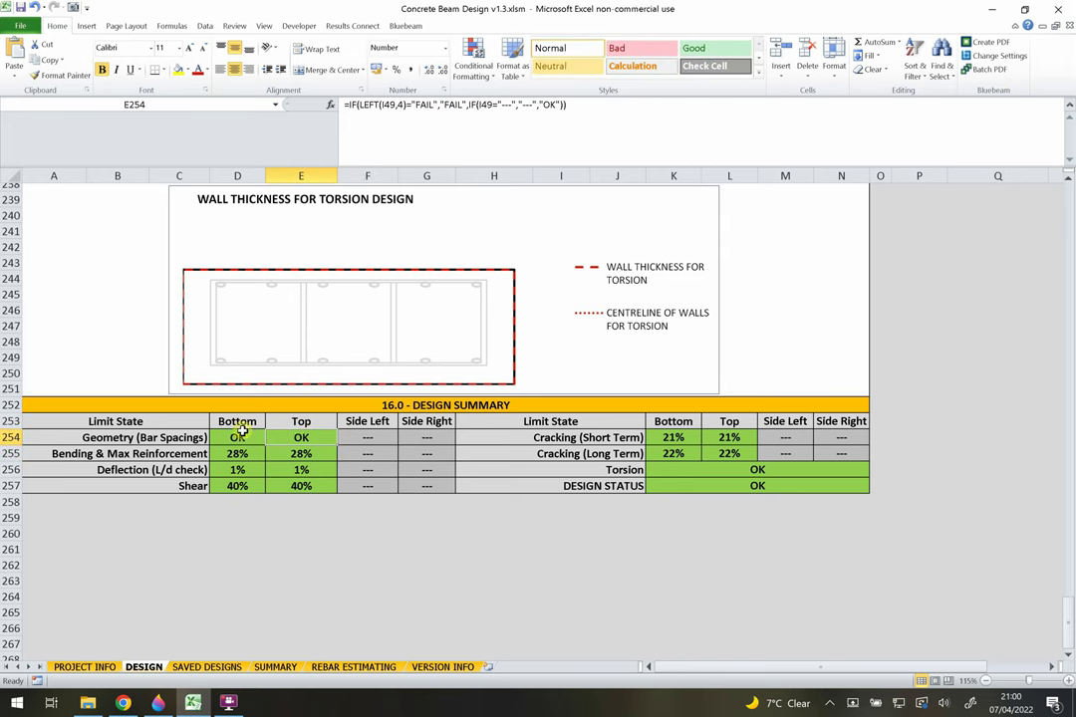
drag(273, 441, 657, 485)
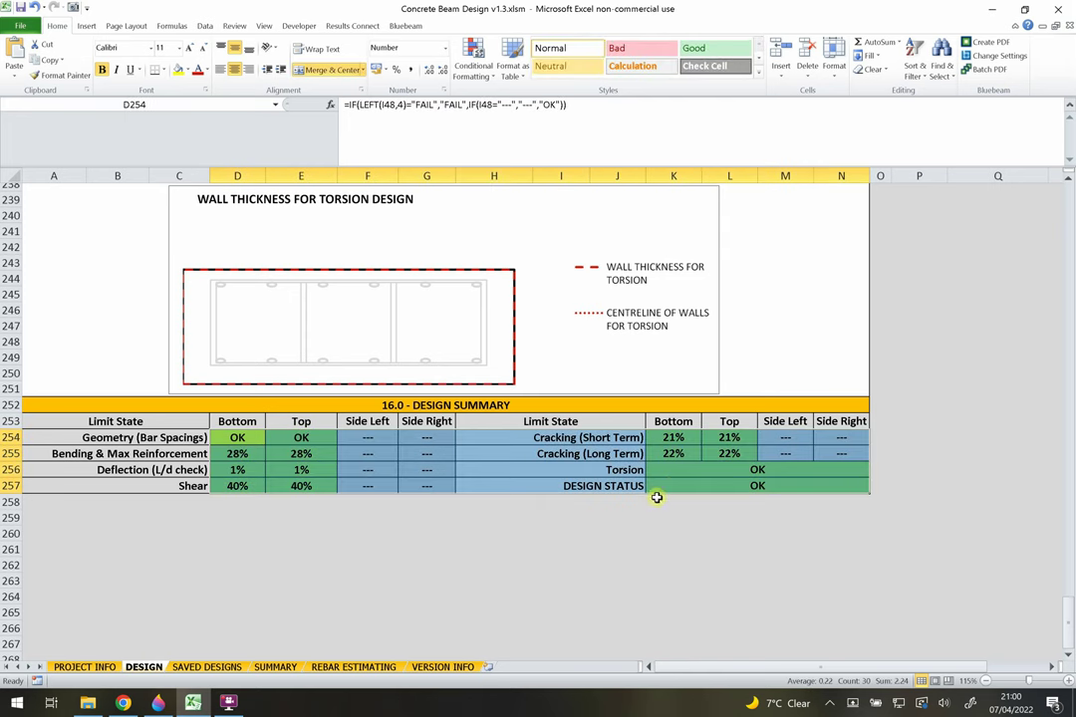
click(669, 486)
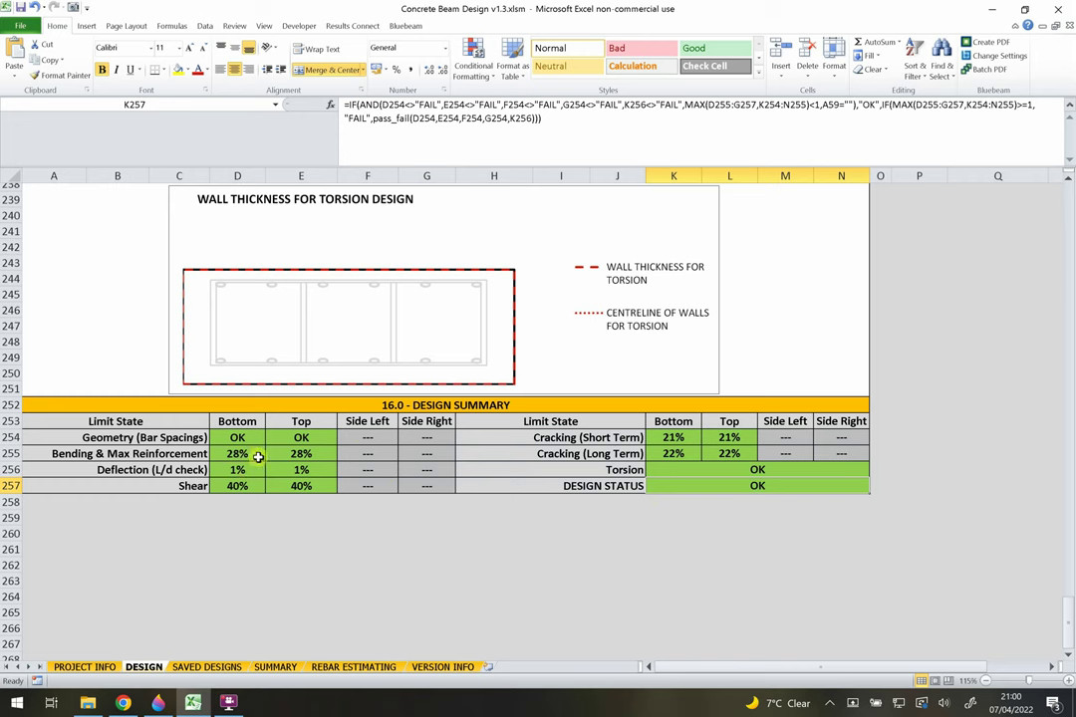
- Inspect the side-left bending and maximum reinforcement formula in the design summary and return to the main bar inputs in section 8.0
click(354, 453)
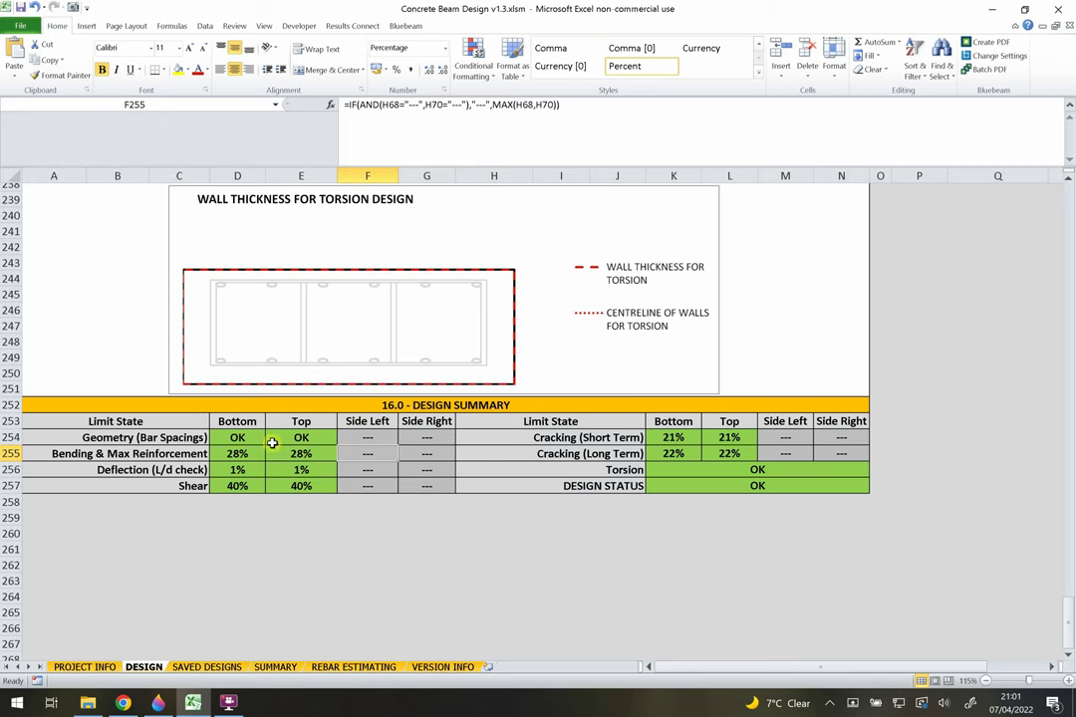
click(388, 502)
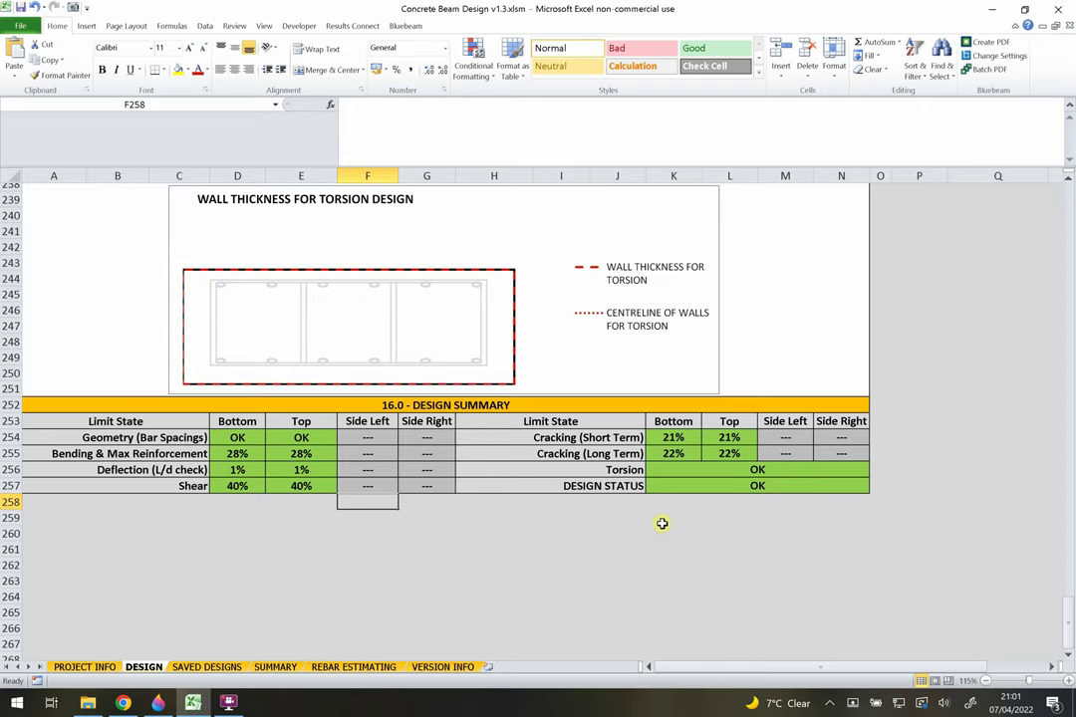
scroll(672, 364, up, 20)
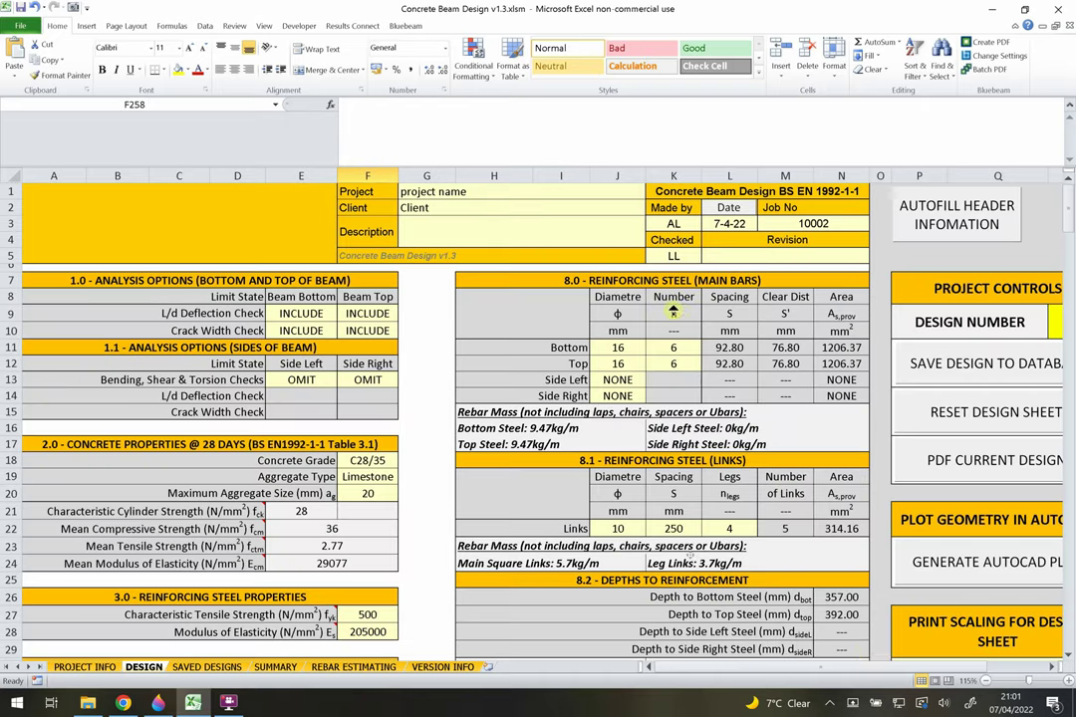
drag(825, 674, 825, 674)
click(637, 348)
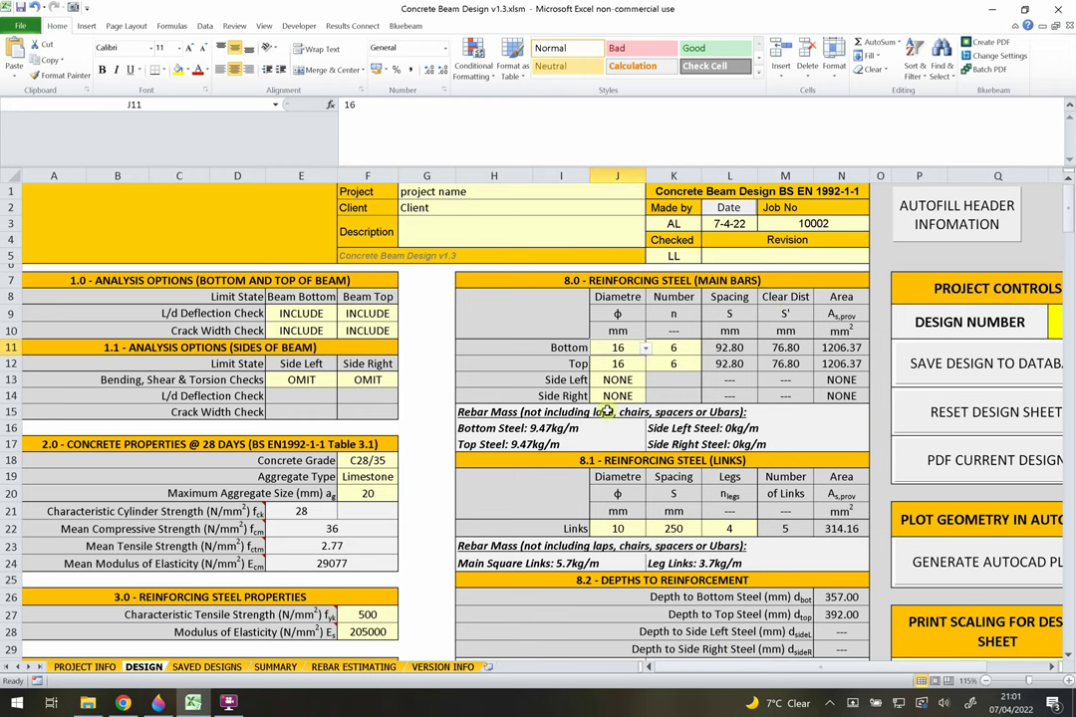
- View the empty Saved Designs sheet and compare it with the Design sheet inputs
click(207, 668)
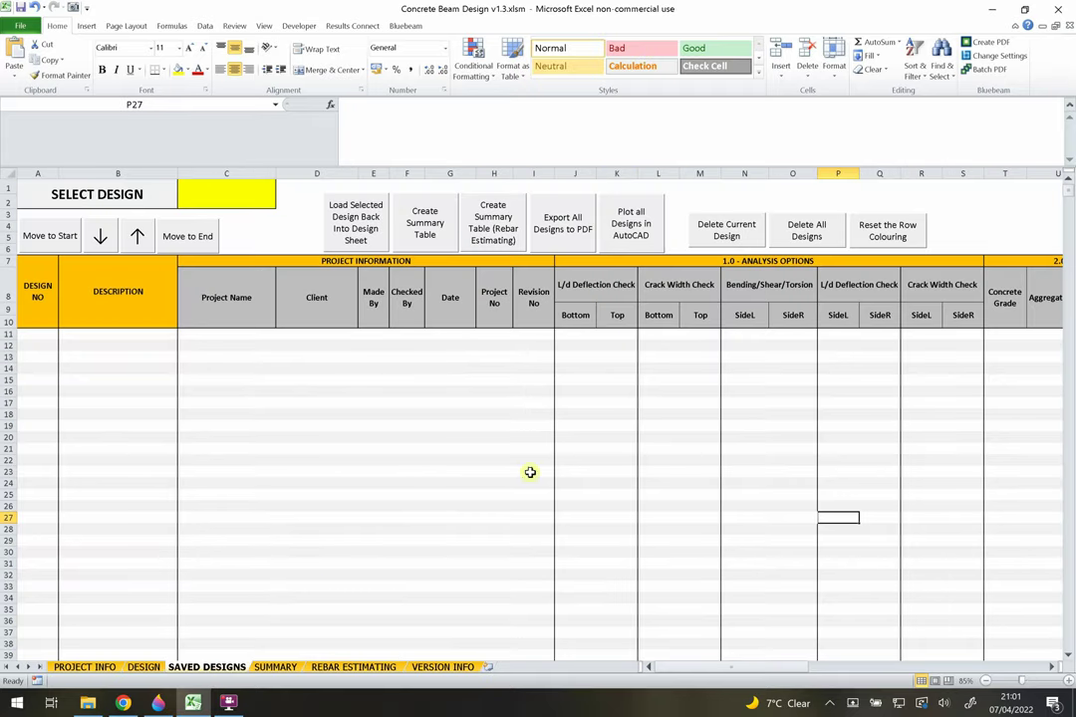
click(149, 667)
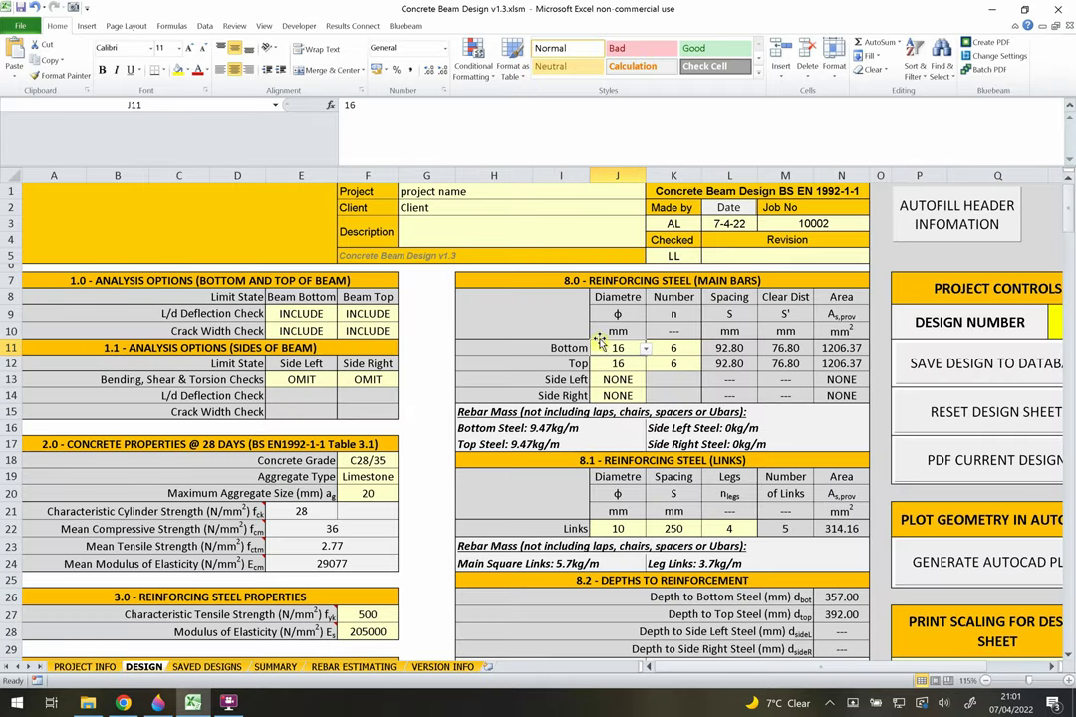
click(206, 666)
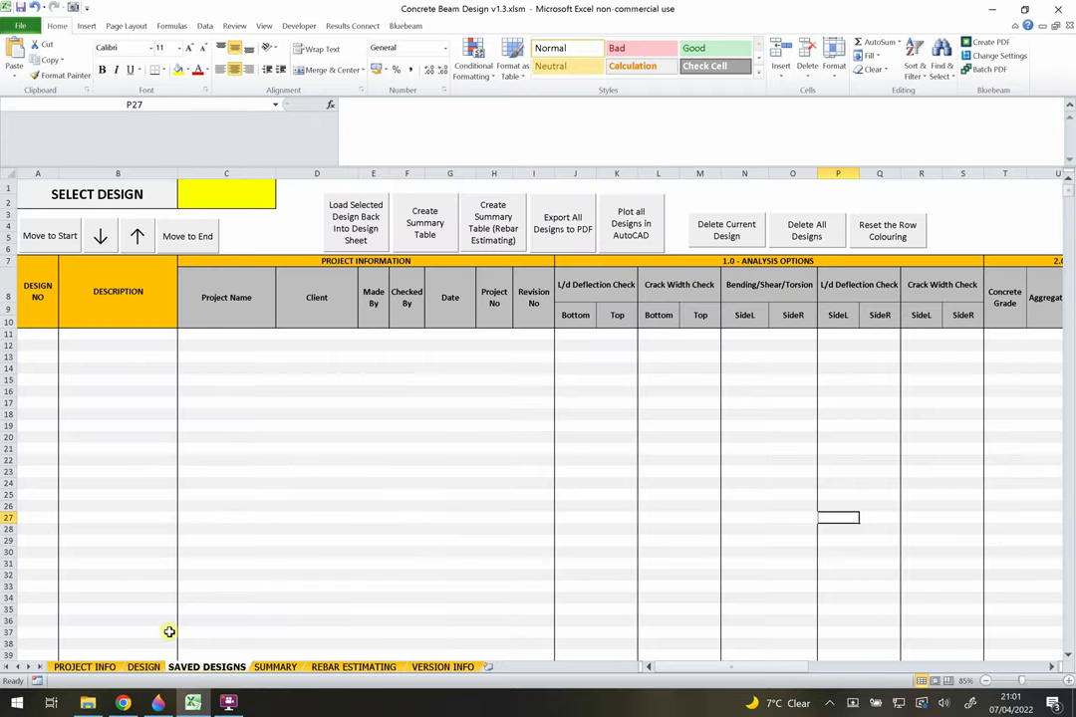
click(144, 666)
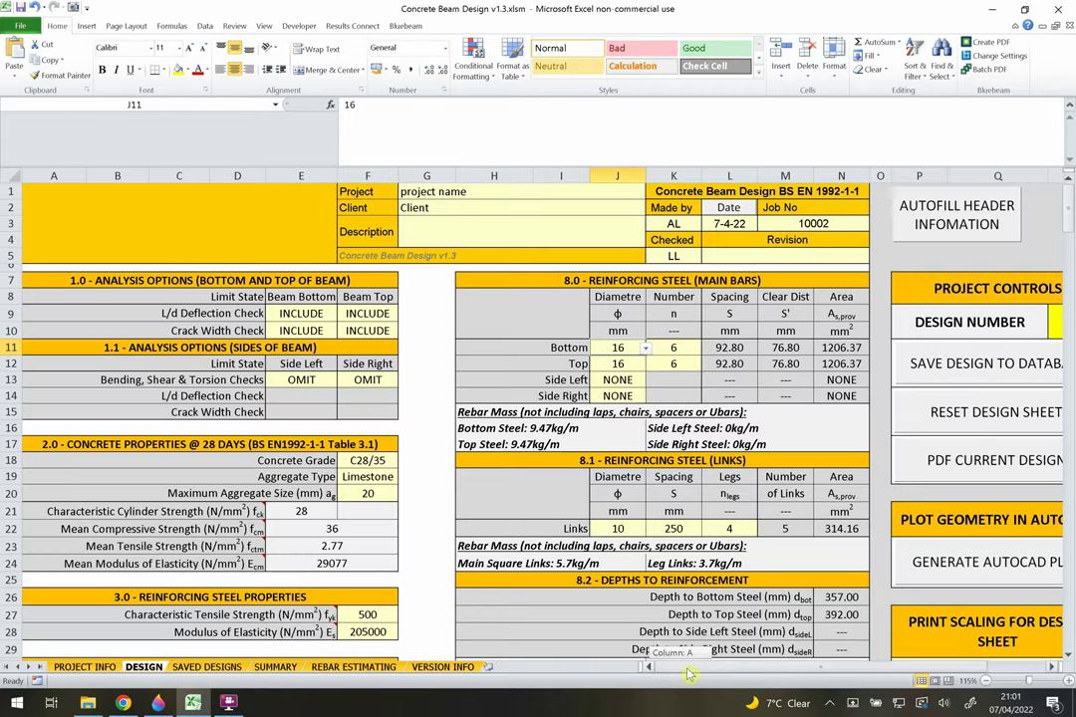
- Save the current design with design number 0 to the database and check its new record in the Saved Designs sheet
drag(687, 674, 700, 674)
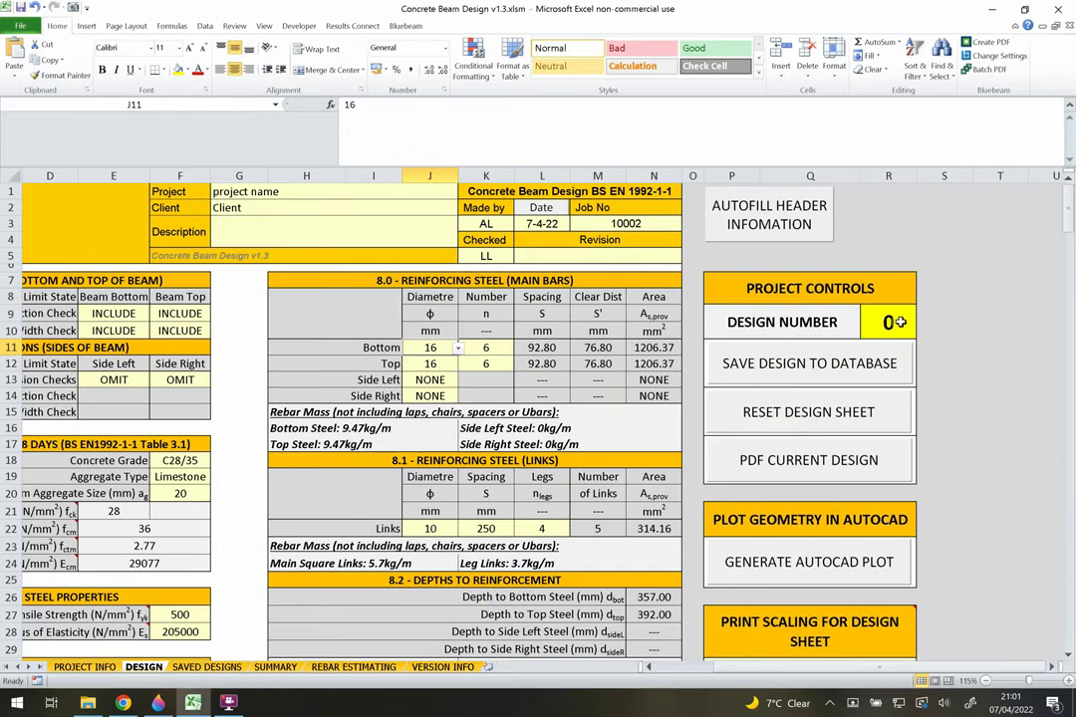
click(886, 322)
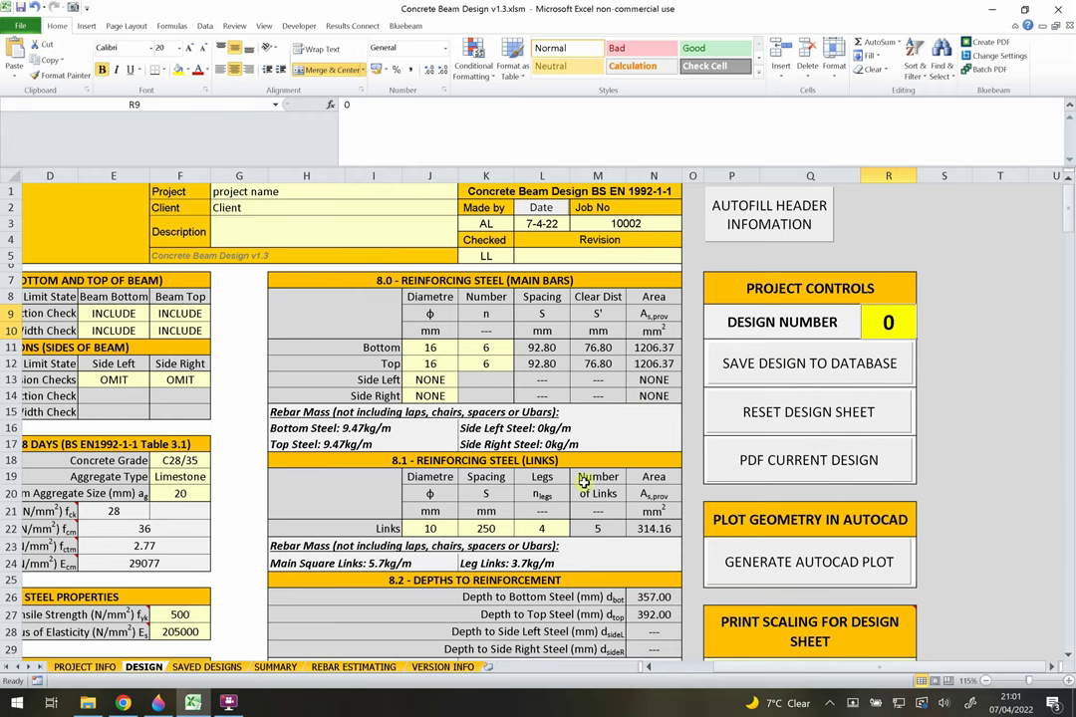
click(207, 667)
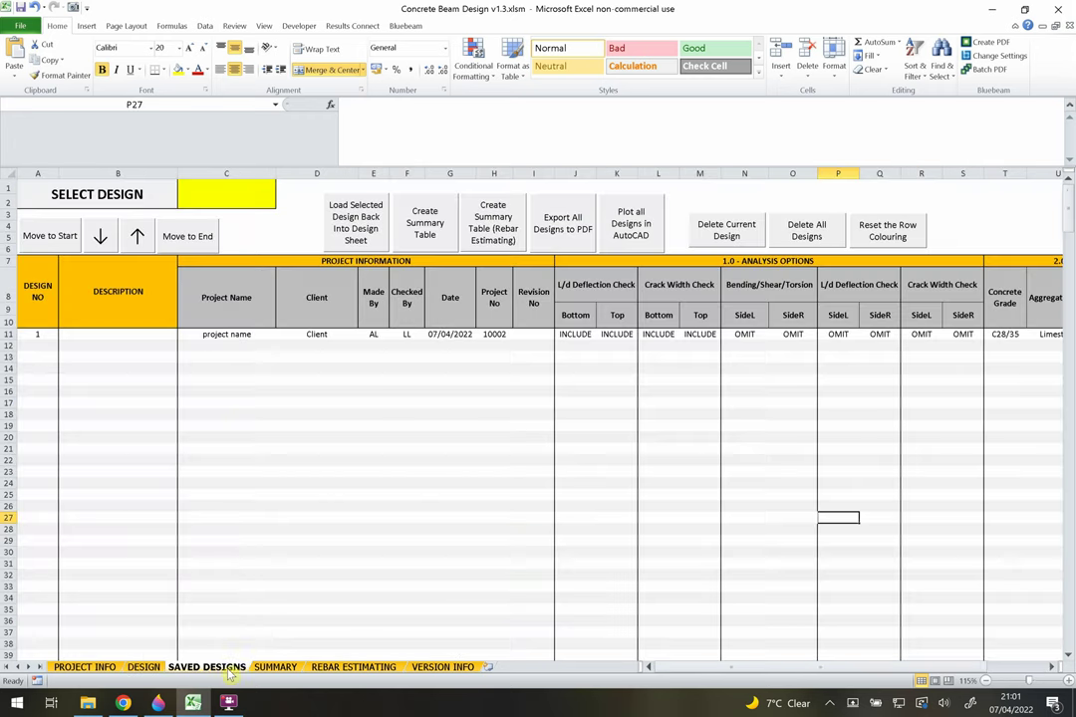
click(208, 339)
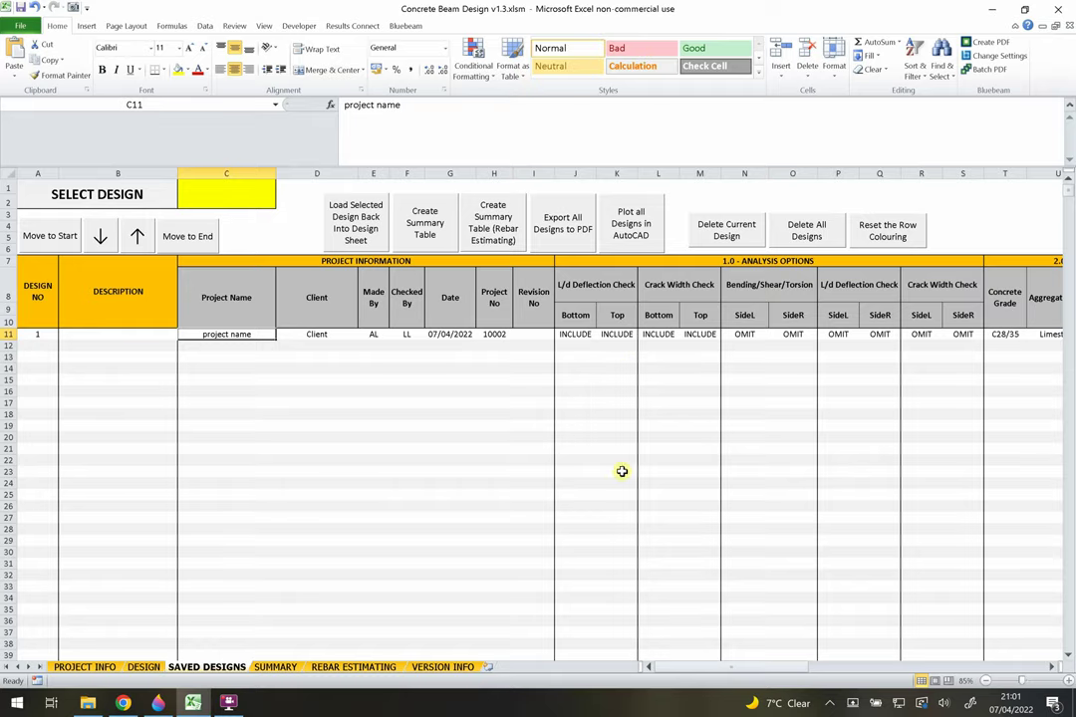
drag(683, 667, 630, 655)
- Select design 1 in the saved designs and load it back into the Design sheet
click(195, 199)
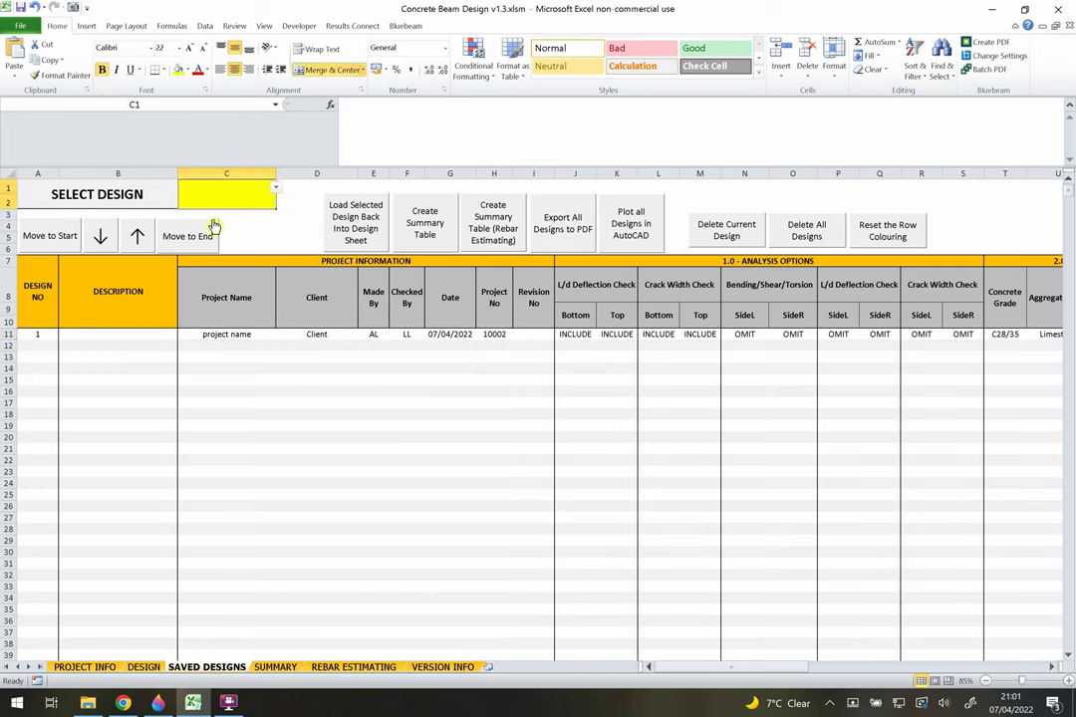
click(275, 188)
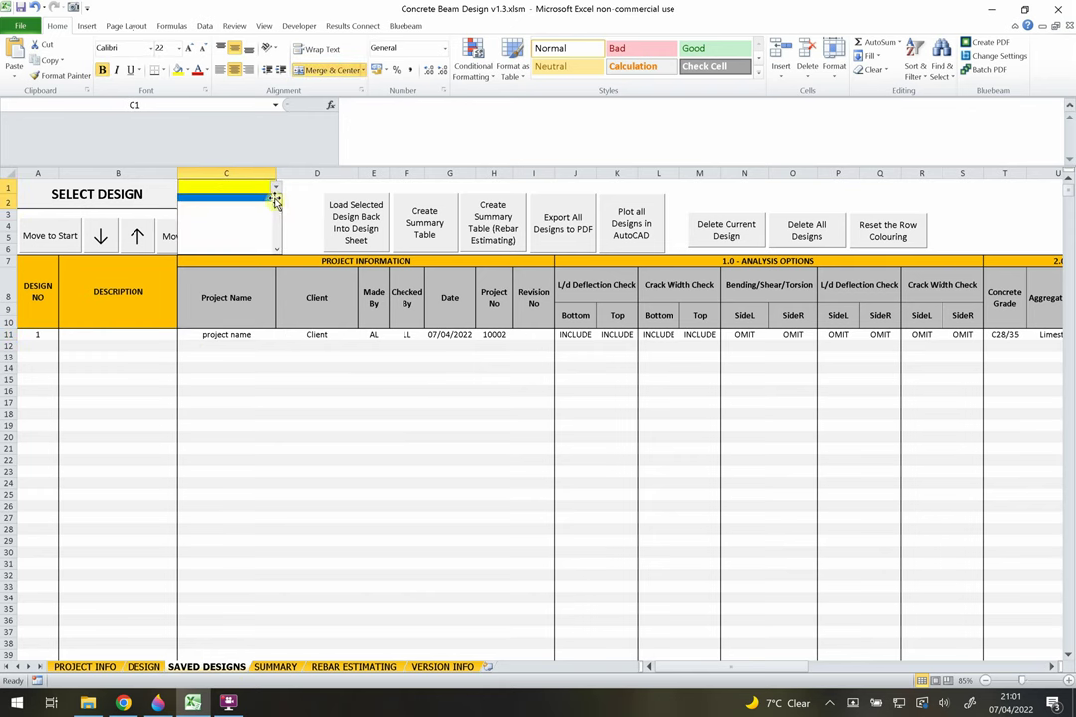
click(274, 200)
click(275, 189)
click(254, 197)
mouse_move(38, 259)
mouse_down()
mouse_move(34, 337)
mouse_move(38, 269)
mouse_up()
click(223, 206)
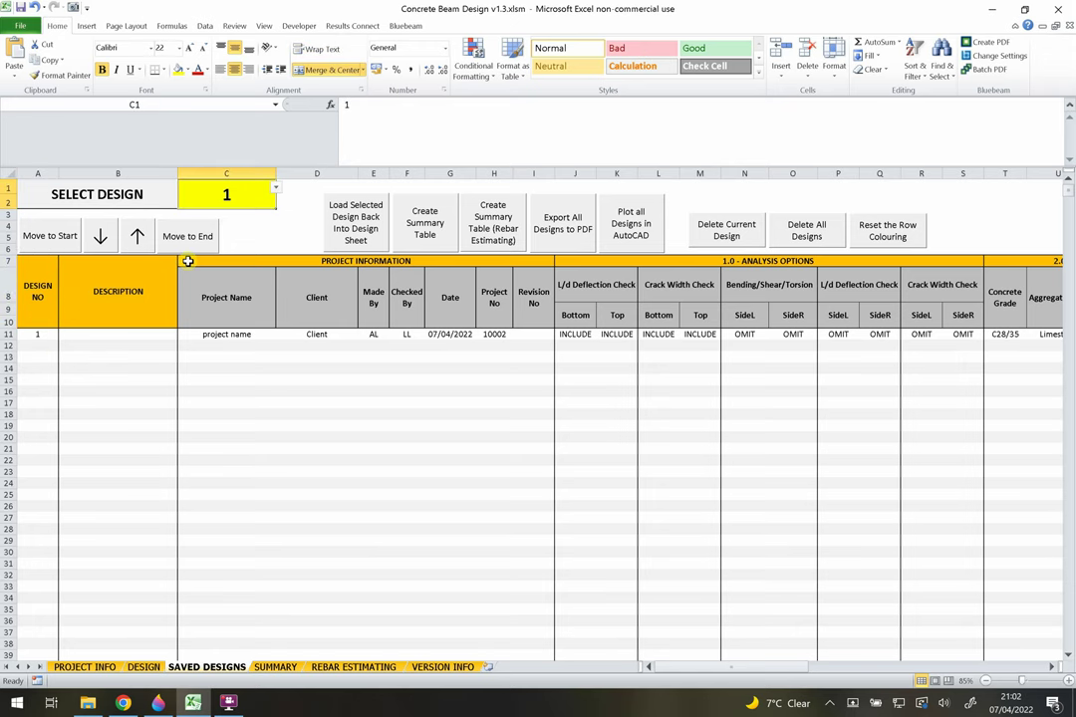
click(356, 229)
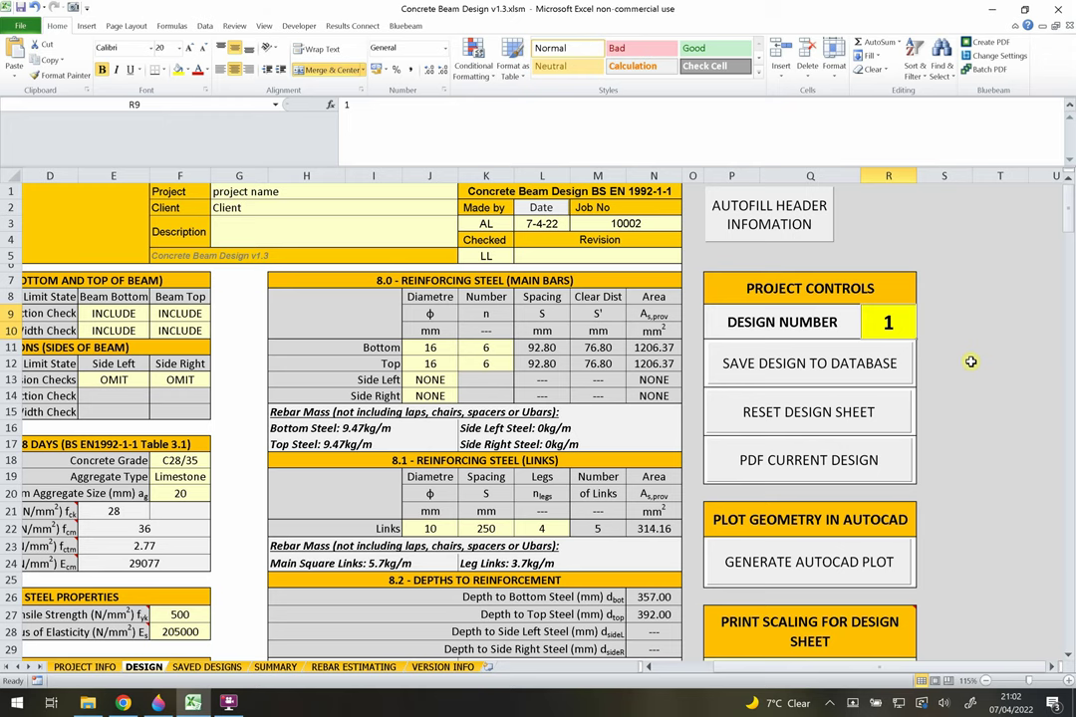
- Set the design number to 0, save the design to the database as a new entry and check the saved records
text(0)
click(962, 327)
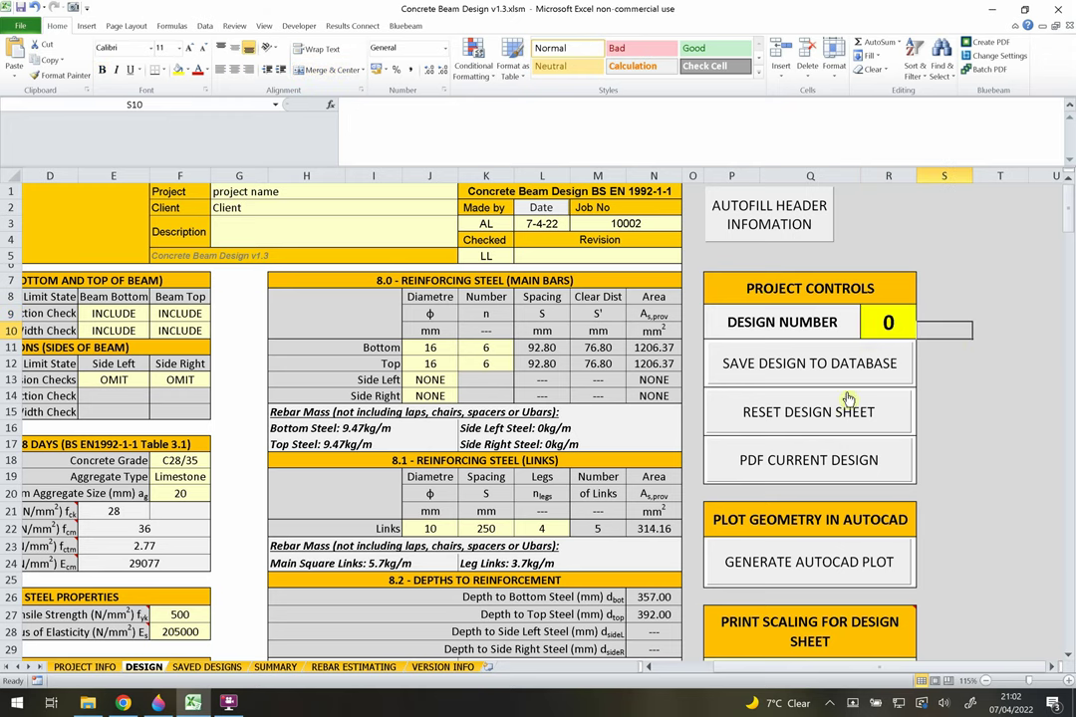
click(827, 371)
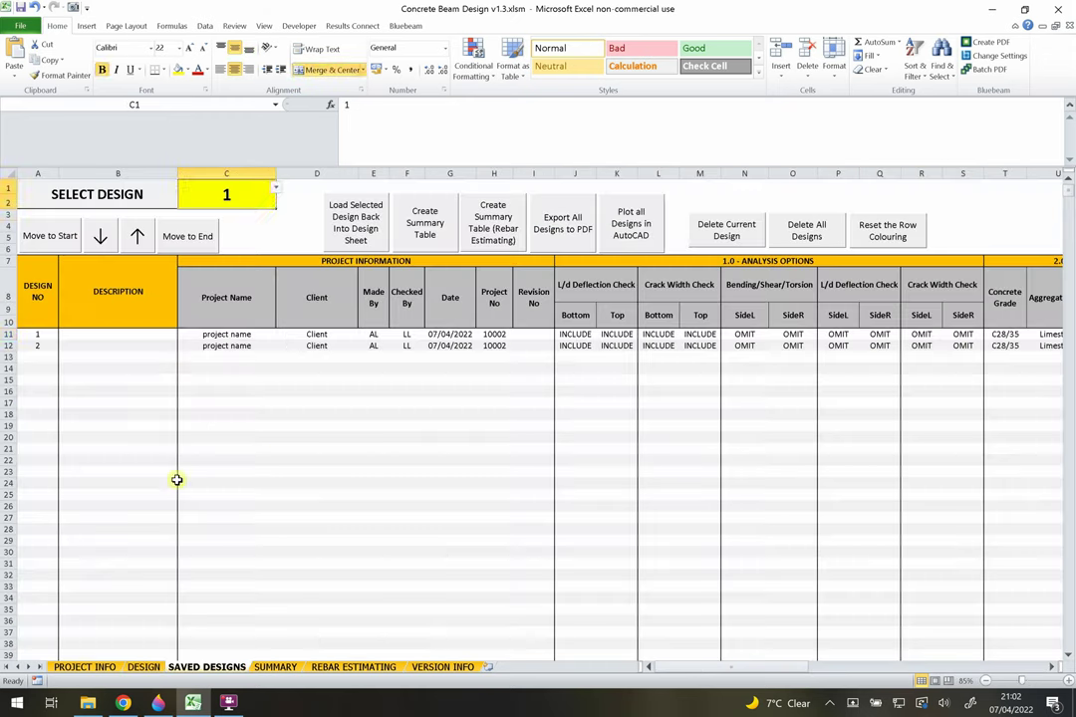
click(199, 334)
click(577, 402)
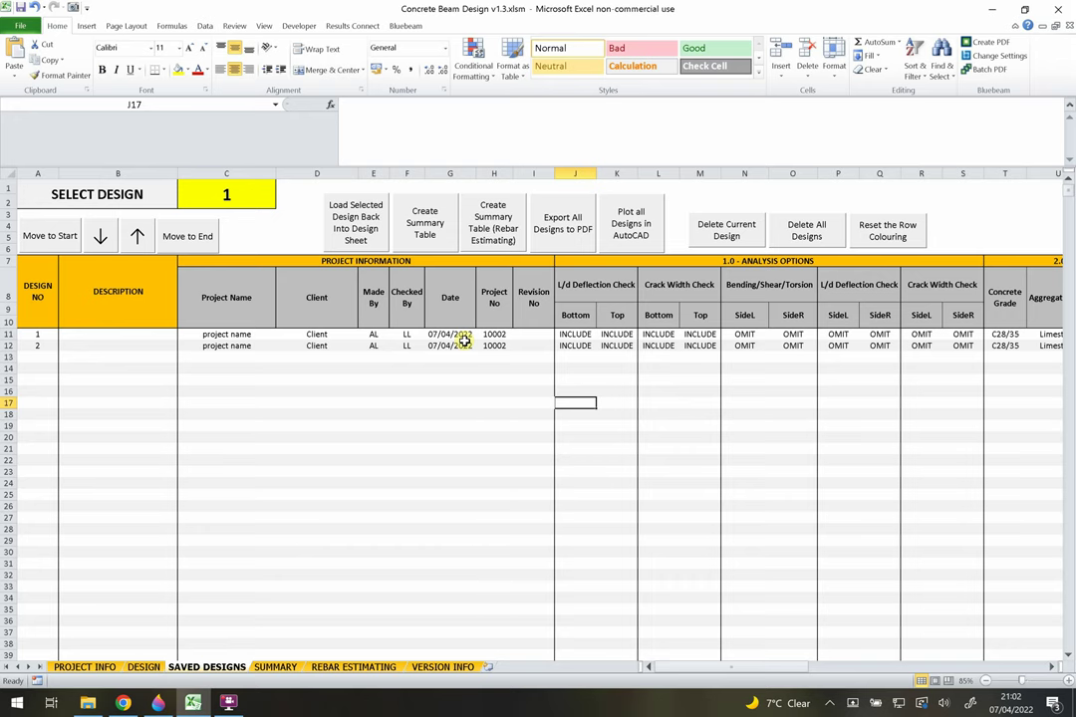
click(460, 345)
click(38, 346)
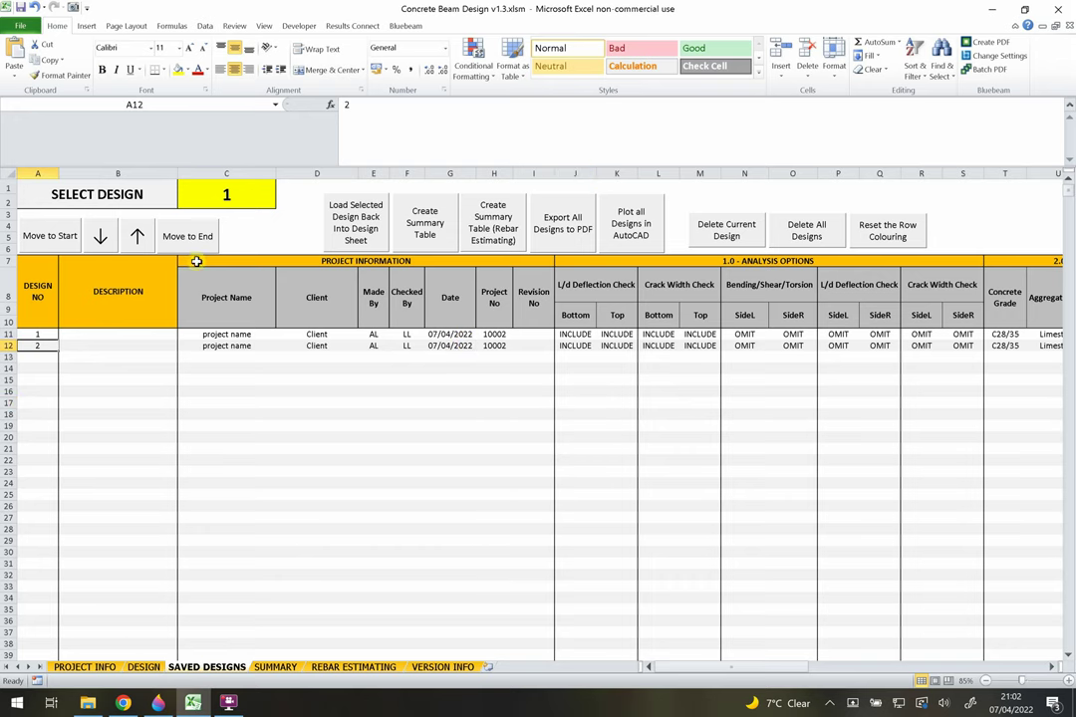
- Load a saved design, give design number 1 the description "funny name" and overwrite its record in the database
click(350, 237)
click(886, 320)
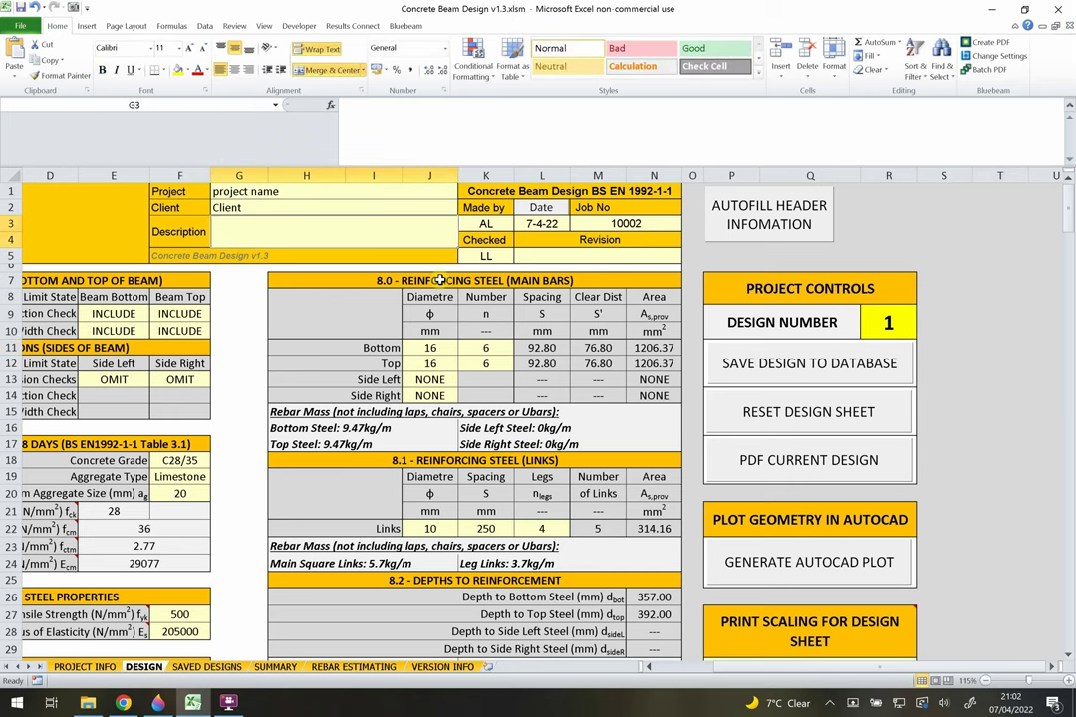
text(funny name)
key(Return)
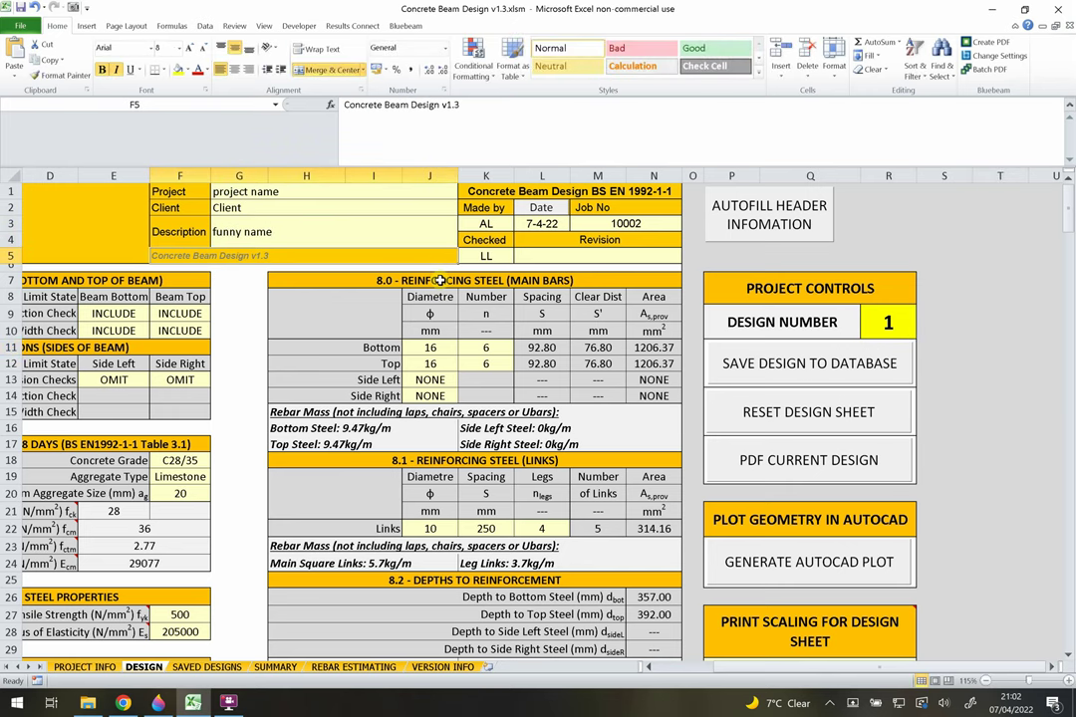
click(779, 367)
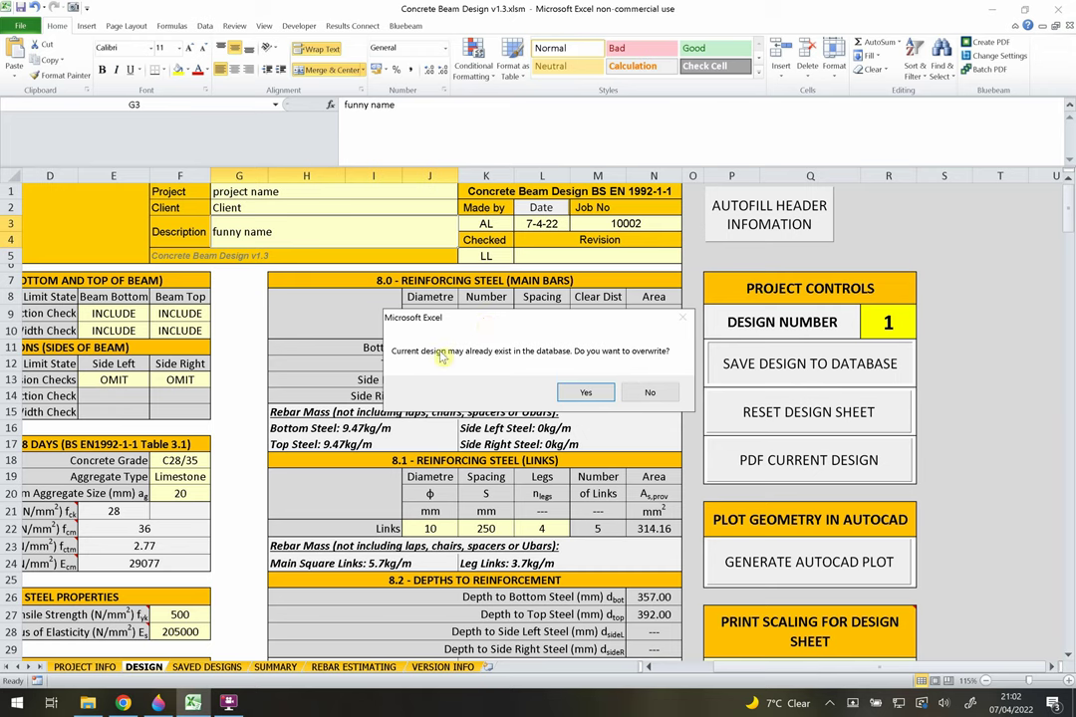
click(590, 393)
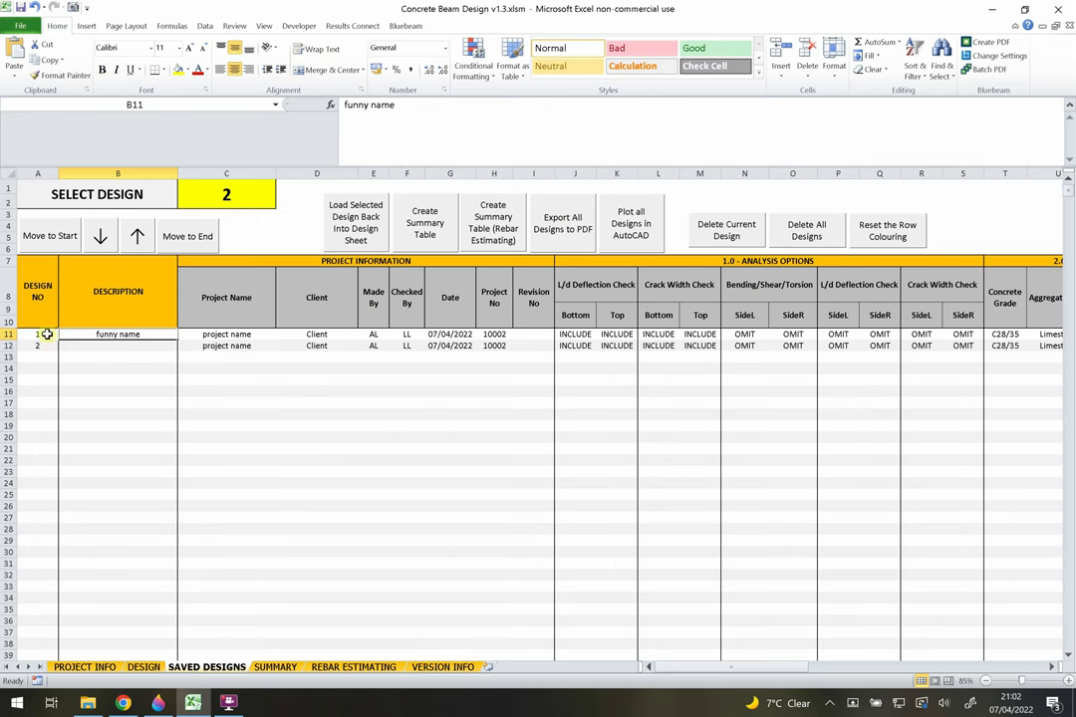
- Check the description and project data of the two records in the Saved Designs sheet
click(130, 358)
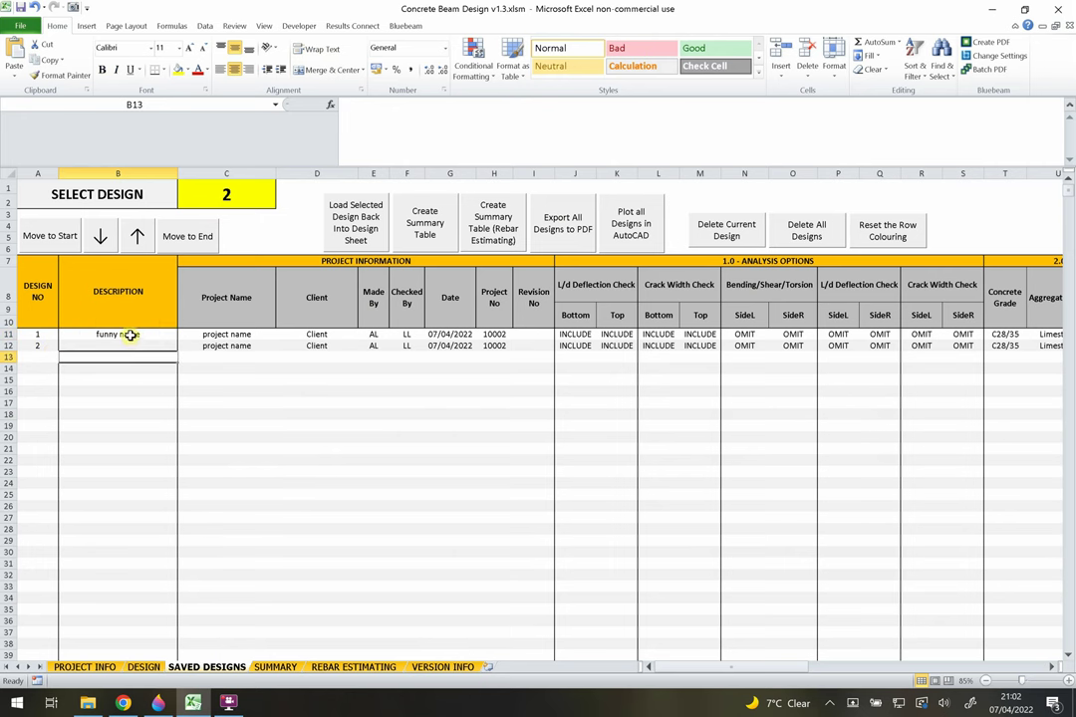
click(130, 335)
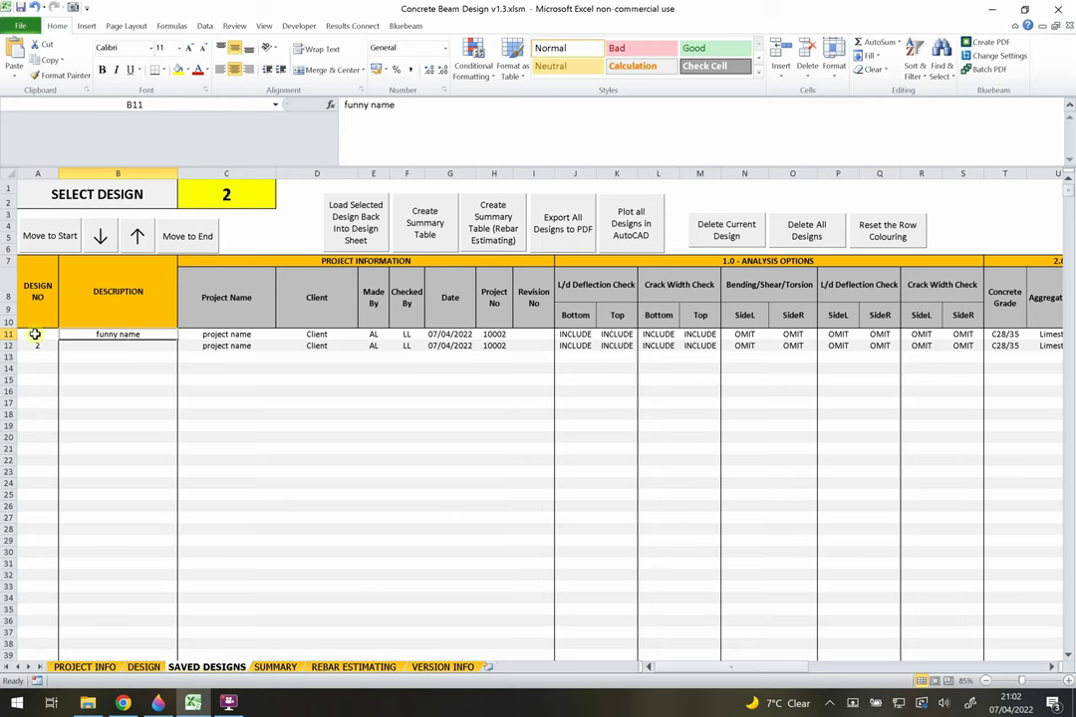
drag(39, 333, 516, 388)
click(630, 350)
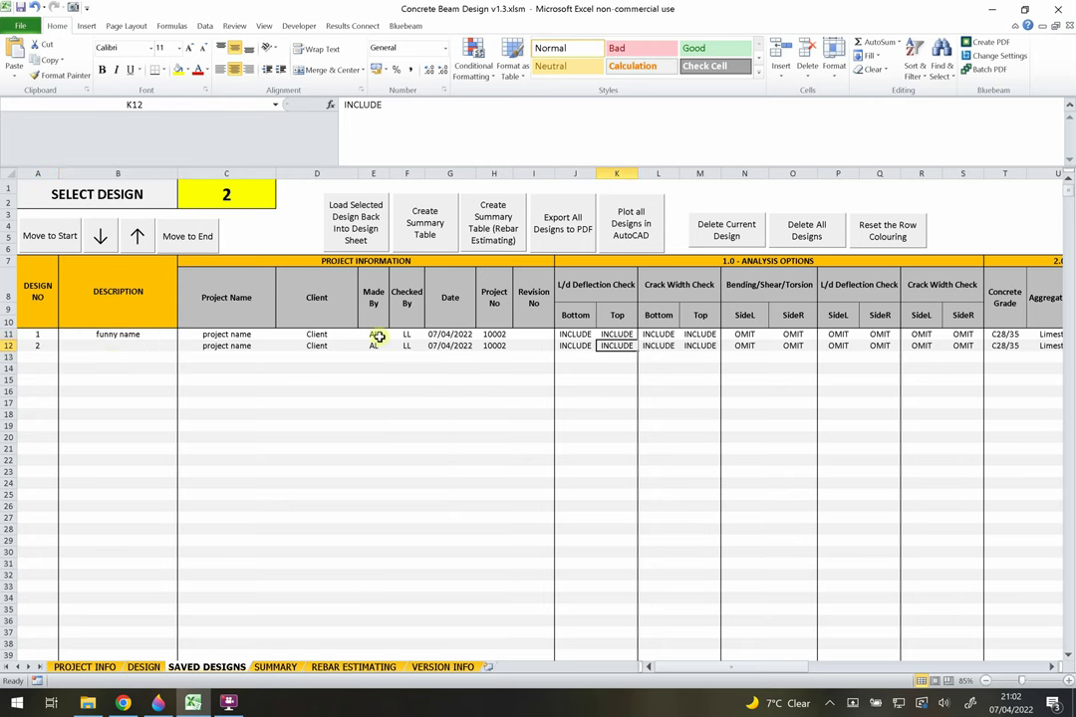
- Change the descriptions of the two saved records to "design 1" and "design 2" directly in the Saved Designs sheet
click(126, 347)
key(Up)
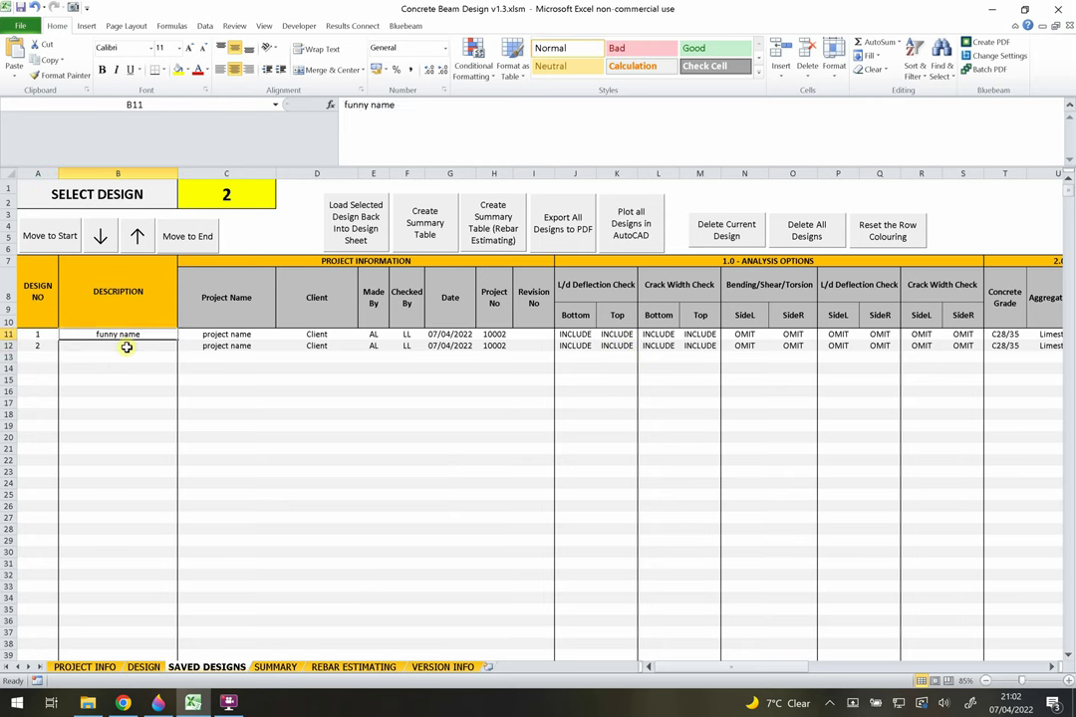
text(design 1)
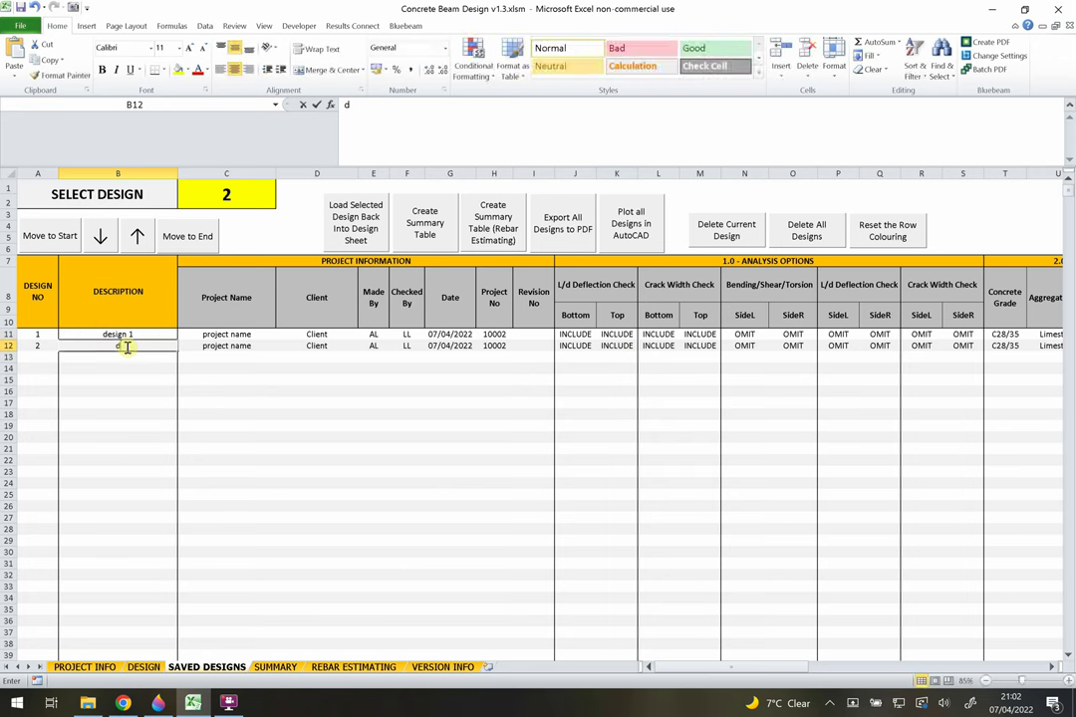
text(design 2)
key(Return)
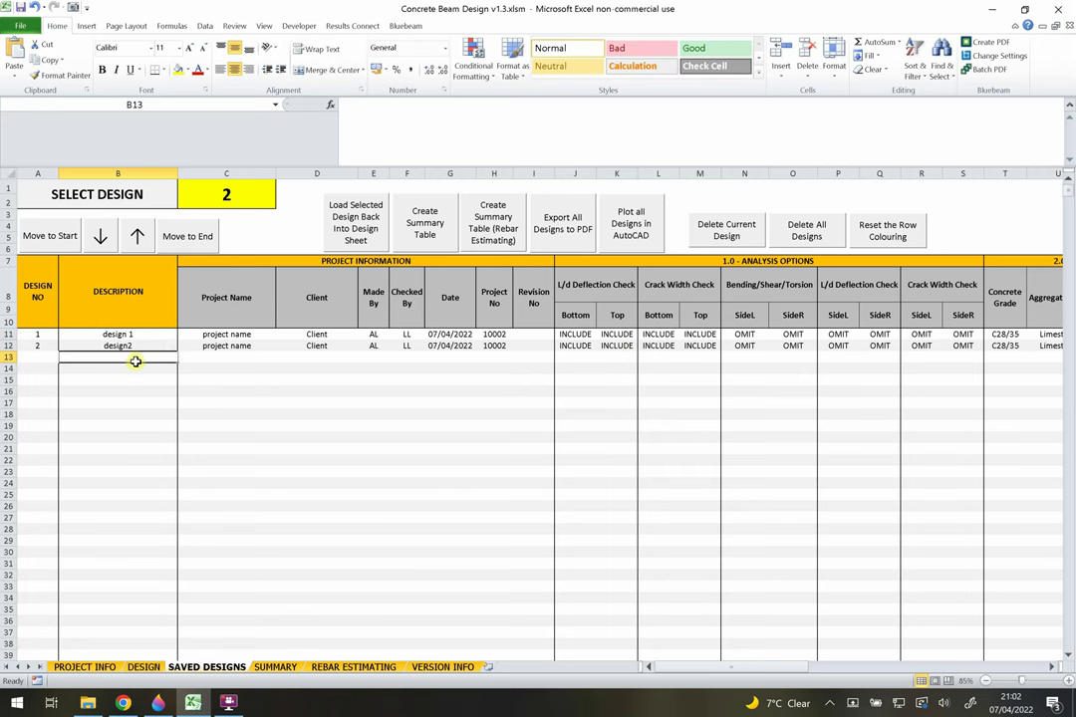
click(128, 346)
click(149, 367)
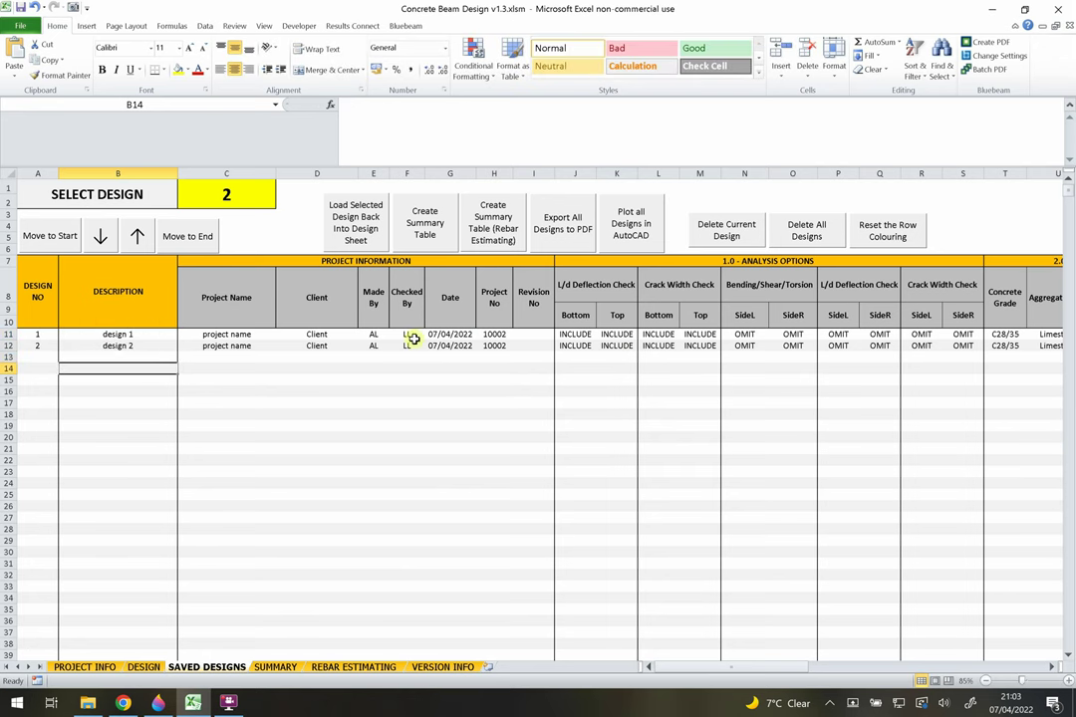
- Examine the row of saved design 2 and match its design number with the design selection cell set to 2
click(117, 346)
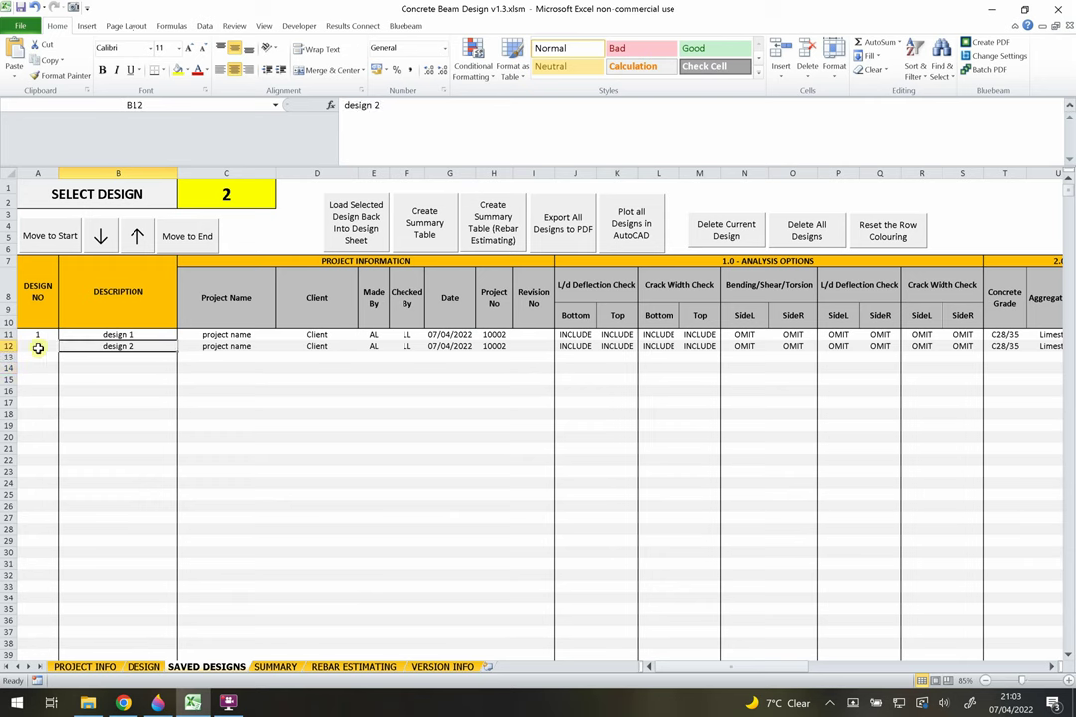
click(38, 346)
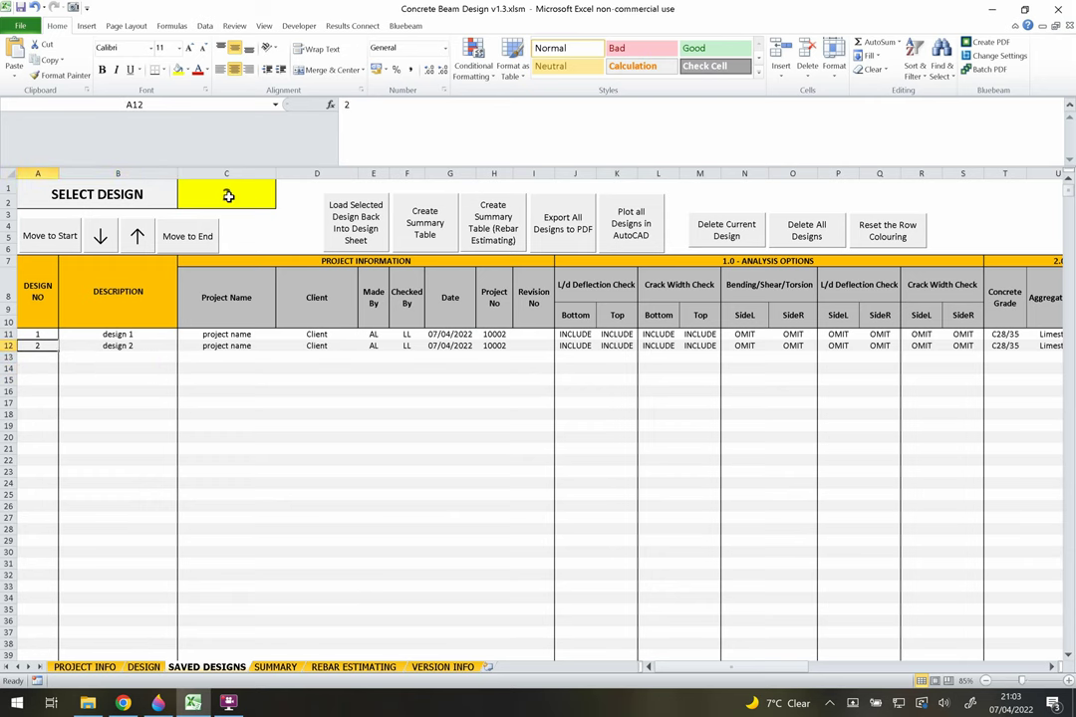
click(226, 196)
text(2)
click(8, 346)
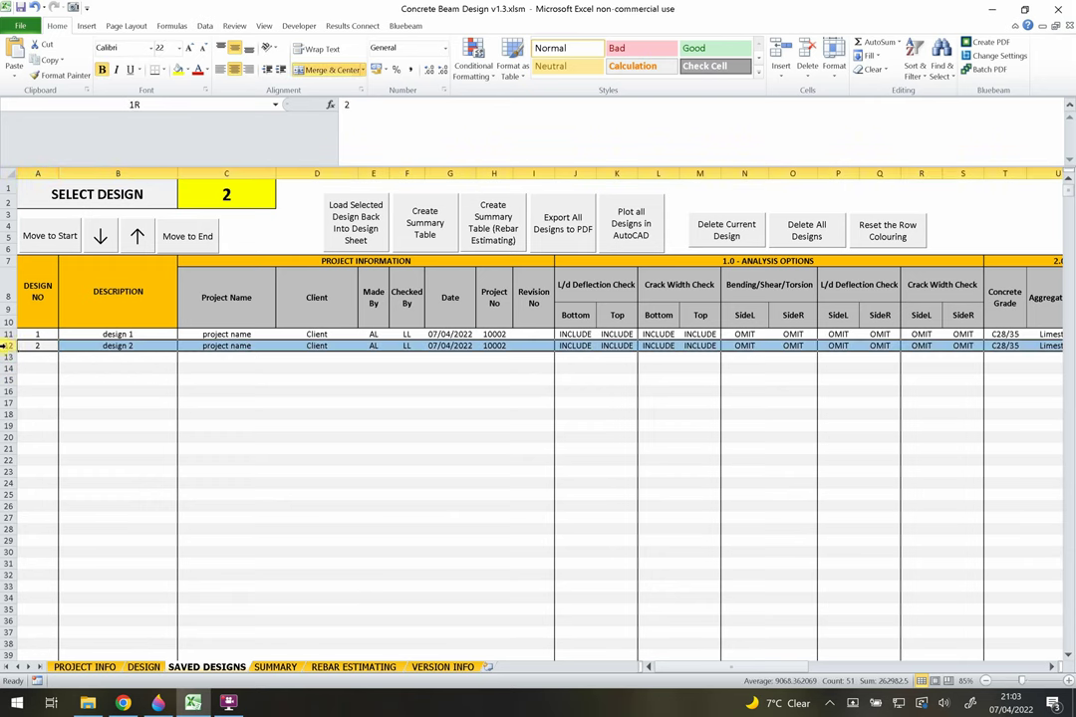
drag(31, 346, 216, 345)
click(226, 197)
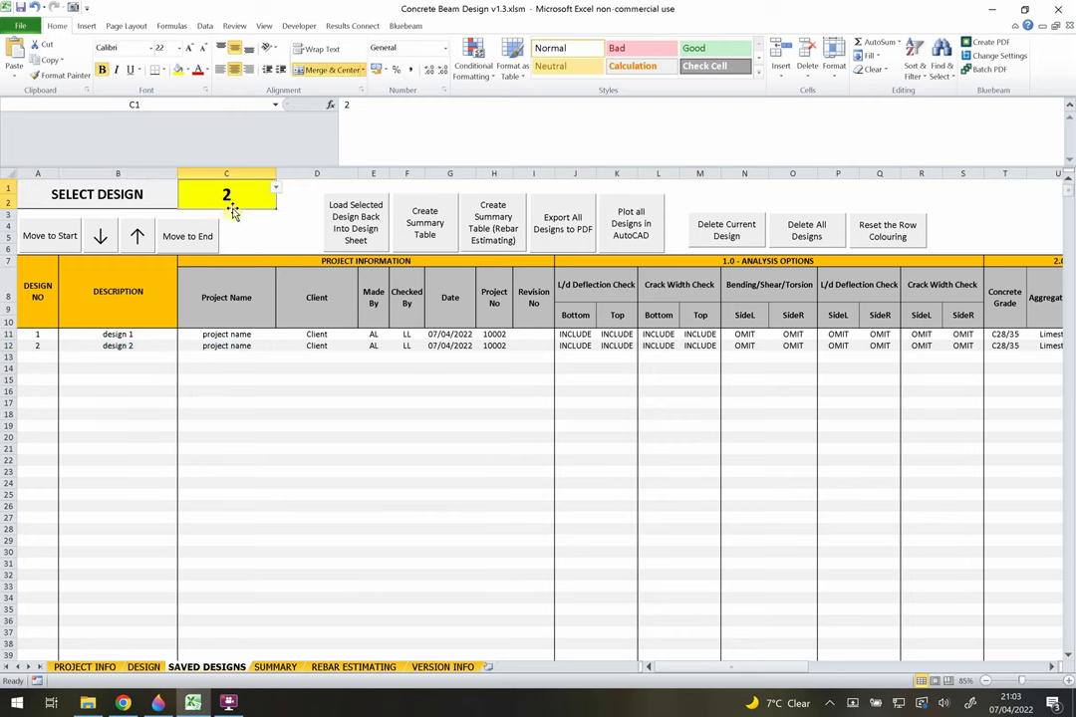
- Try moving saved design 2 up, down, to the end and to the start of the saved designs table
click(242, 237)
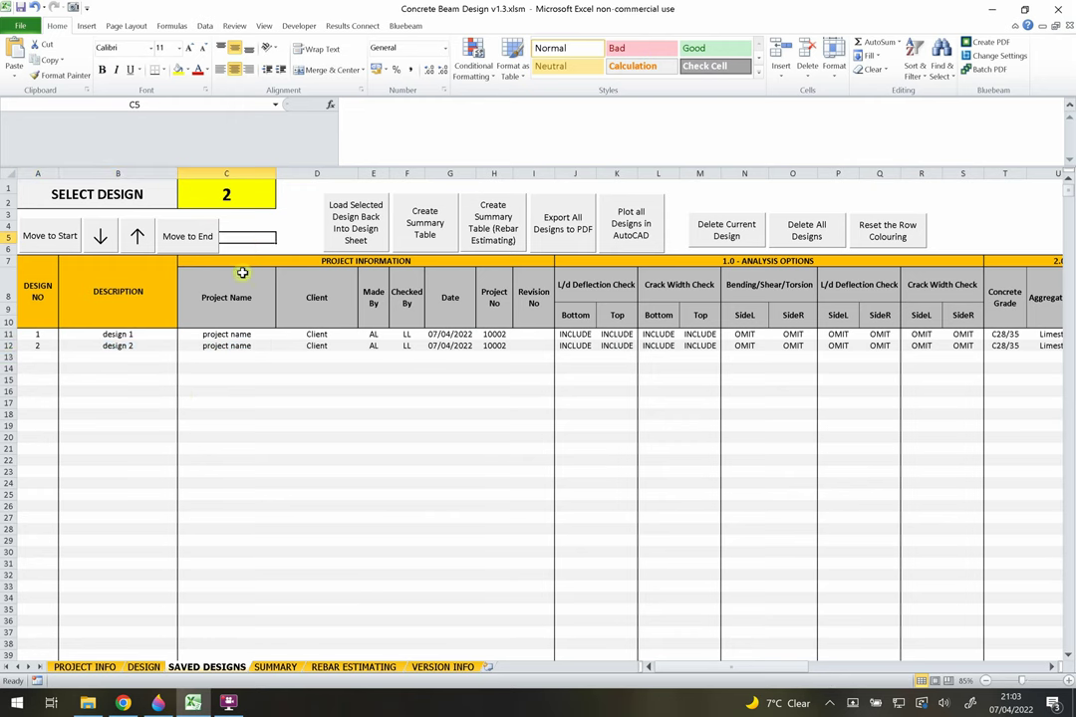
click(123, 242)
click(92, 239)
click(182, 241)
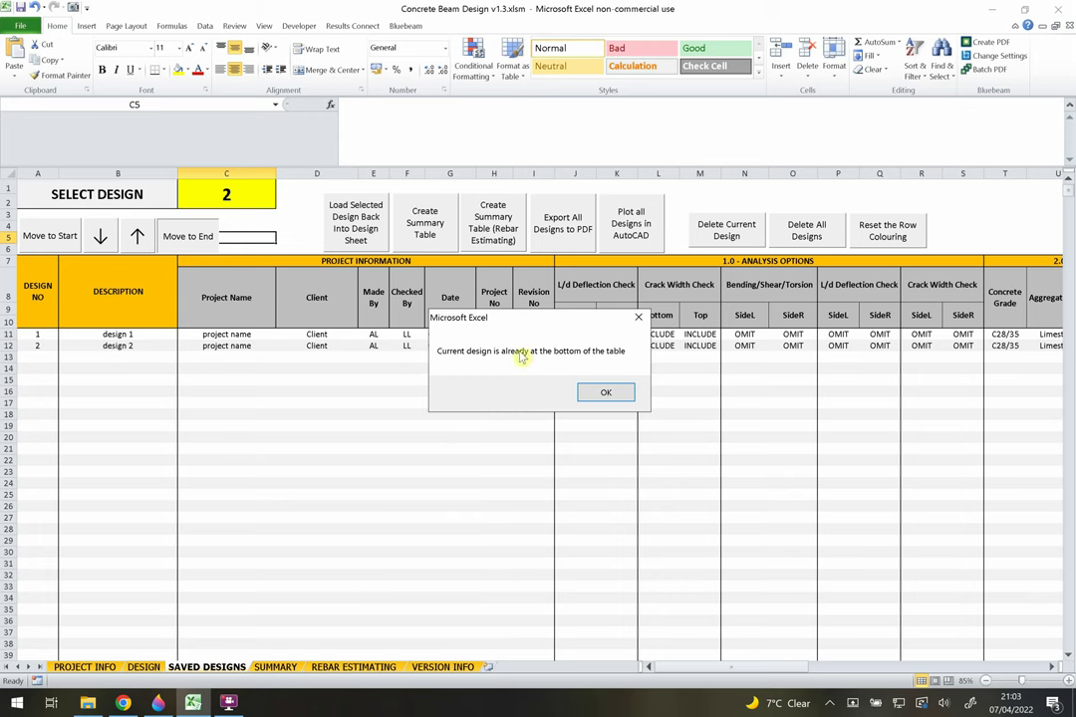
click(604, 392)
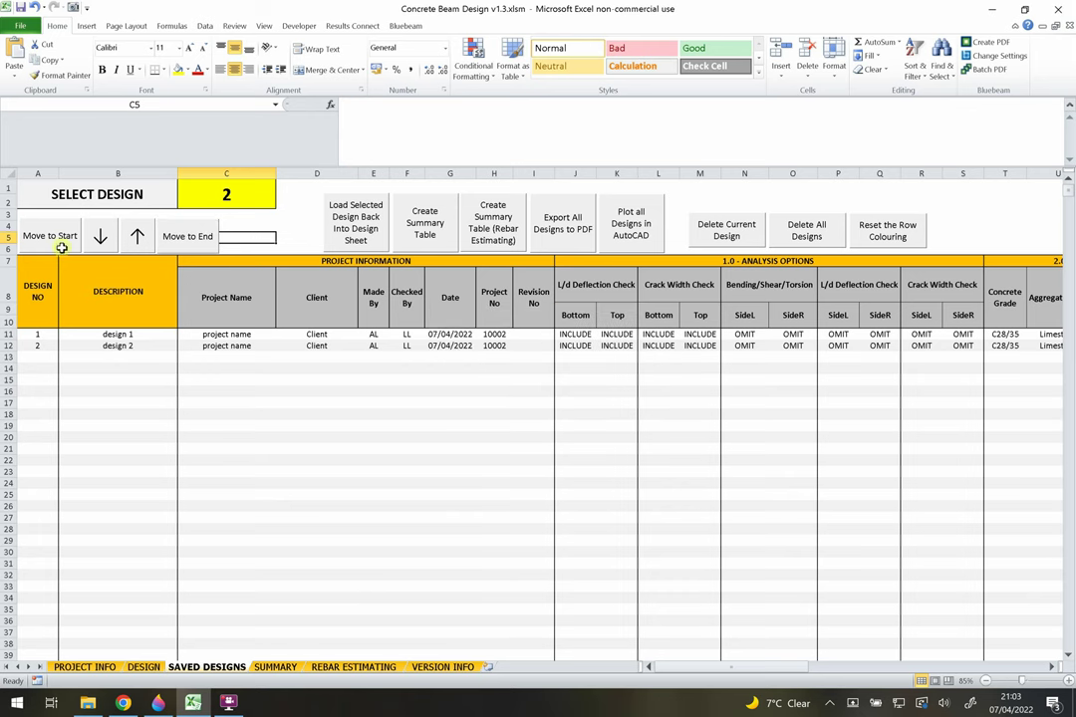
click(50, 236)
click(181, 247)
- Examine the geometry, material, loading, reinforcement and utilisation columns of both designs in the Summary sheet
click(271, 669)
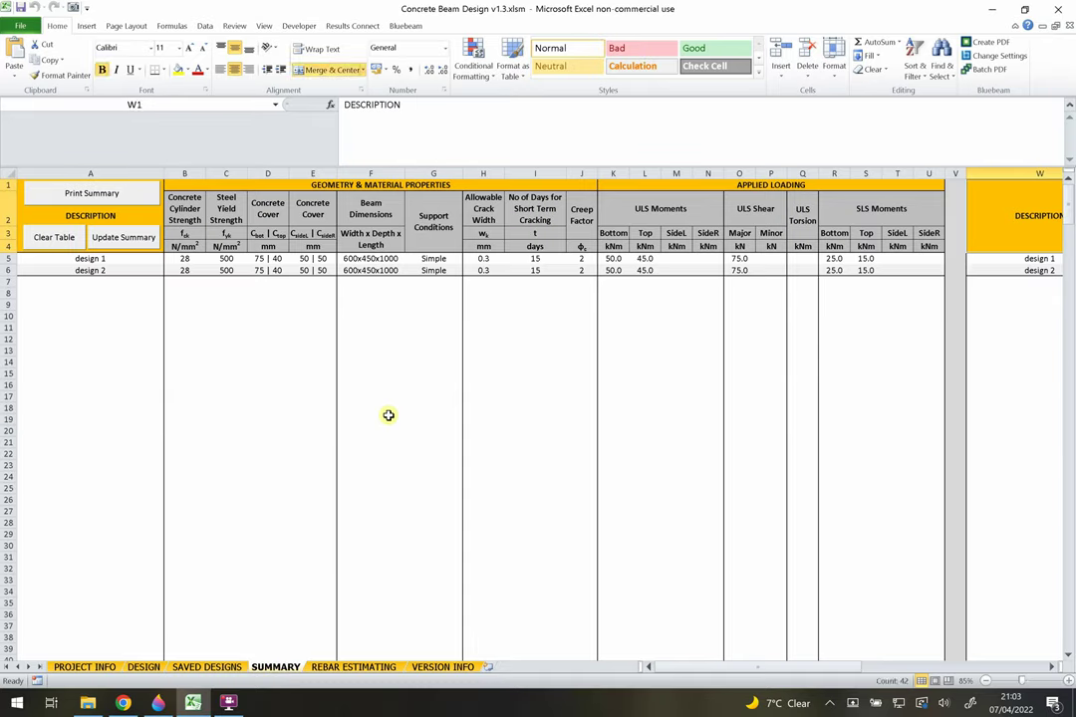
click(223, 304)
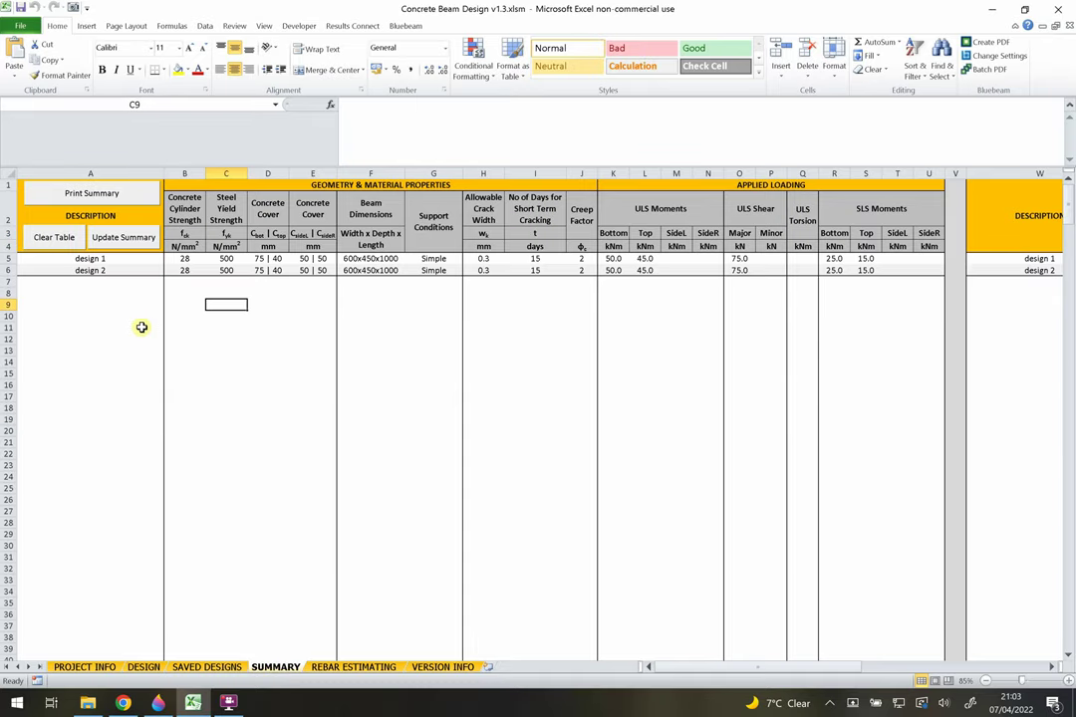
click(140, 259)
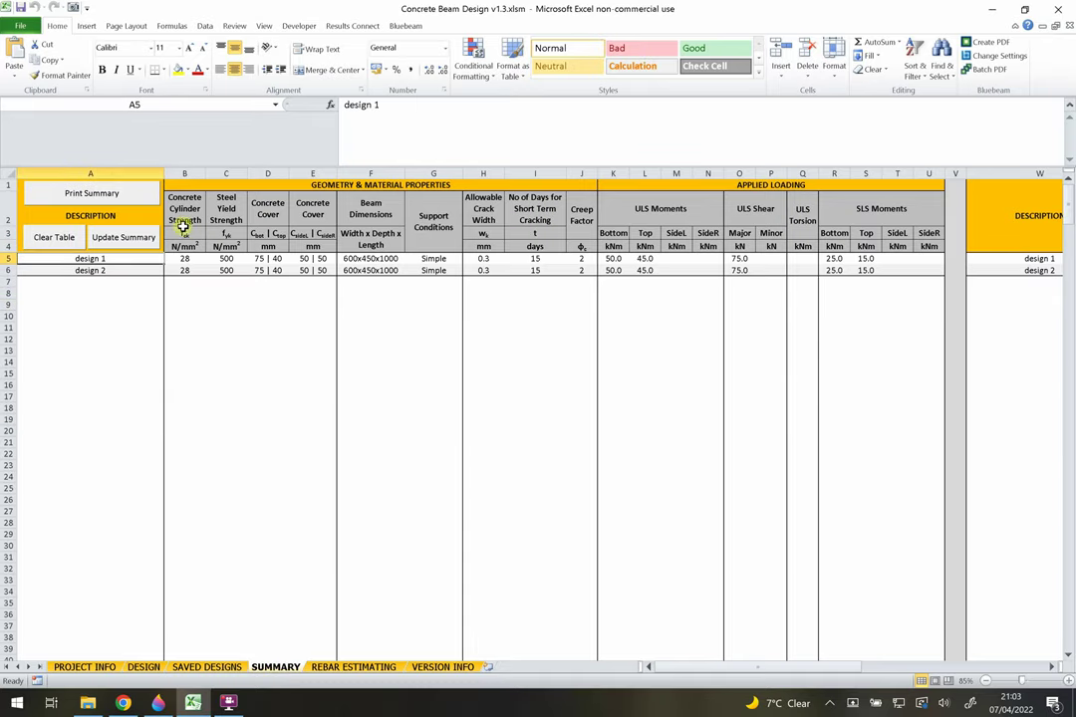
drag(355, 186, 832, 281)
drag(732, 673, 911, 660)
click(598, 292)
mouse_move(744, 269)
mouse_down()
mouse_move(239, 261)
mouse_move(730, 274)
mouse_up()
click(273, 290)
click(257, 261)
click(631, 338)
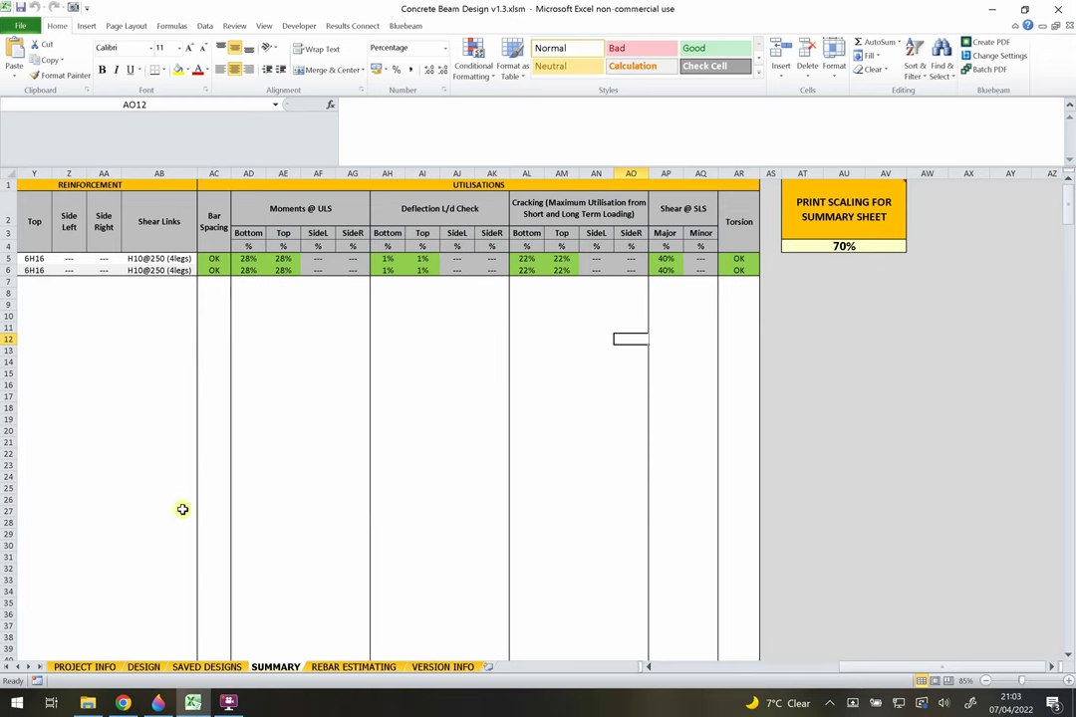
- Clear the summary table in the Summary sheet and update it from the saved designs
click(224, 669)
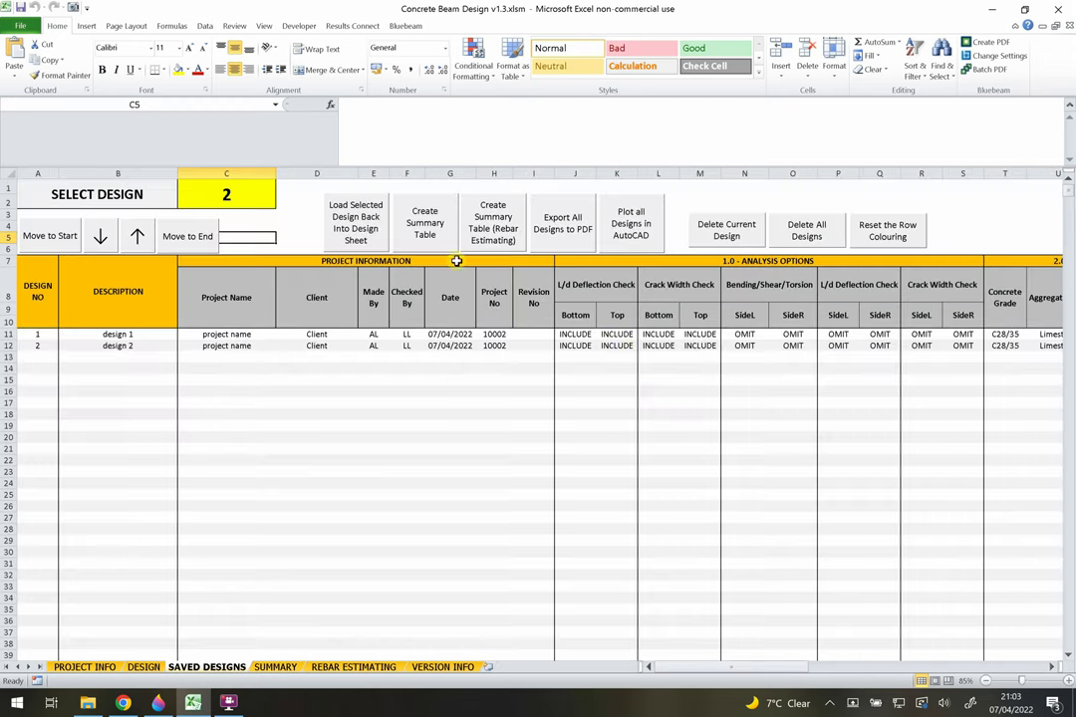
click(267, 664)
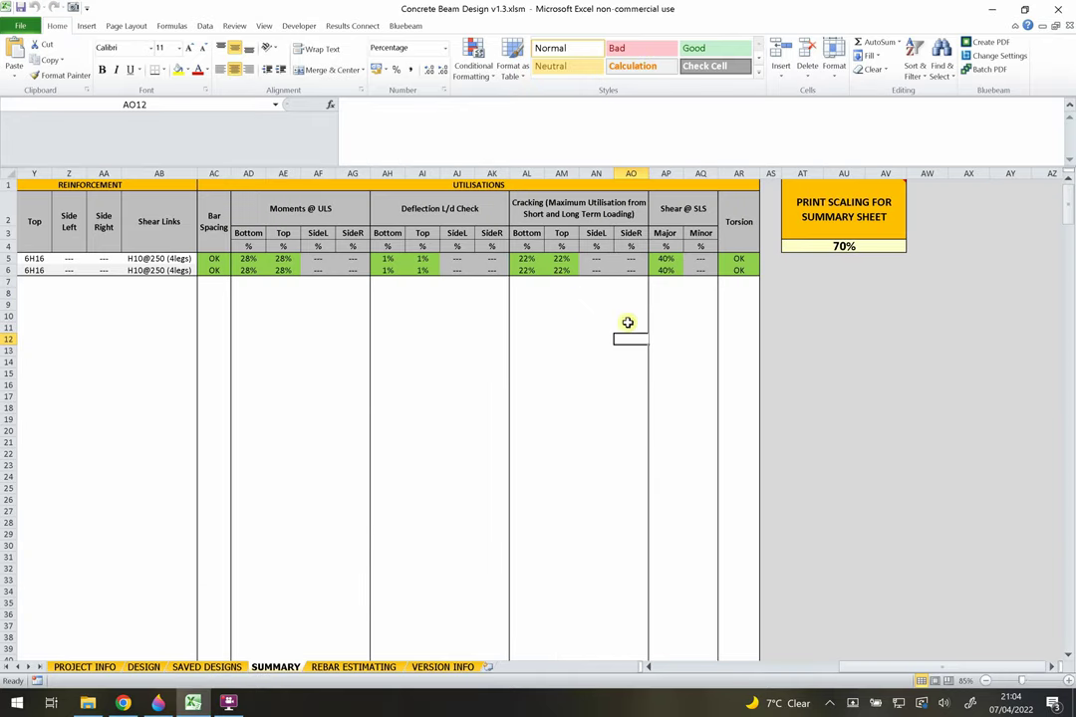
scroll(398, 279, left, 1)
scroll(397, 279, left, 10)
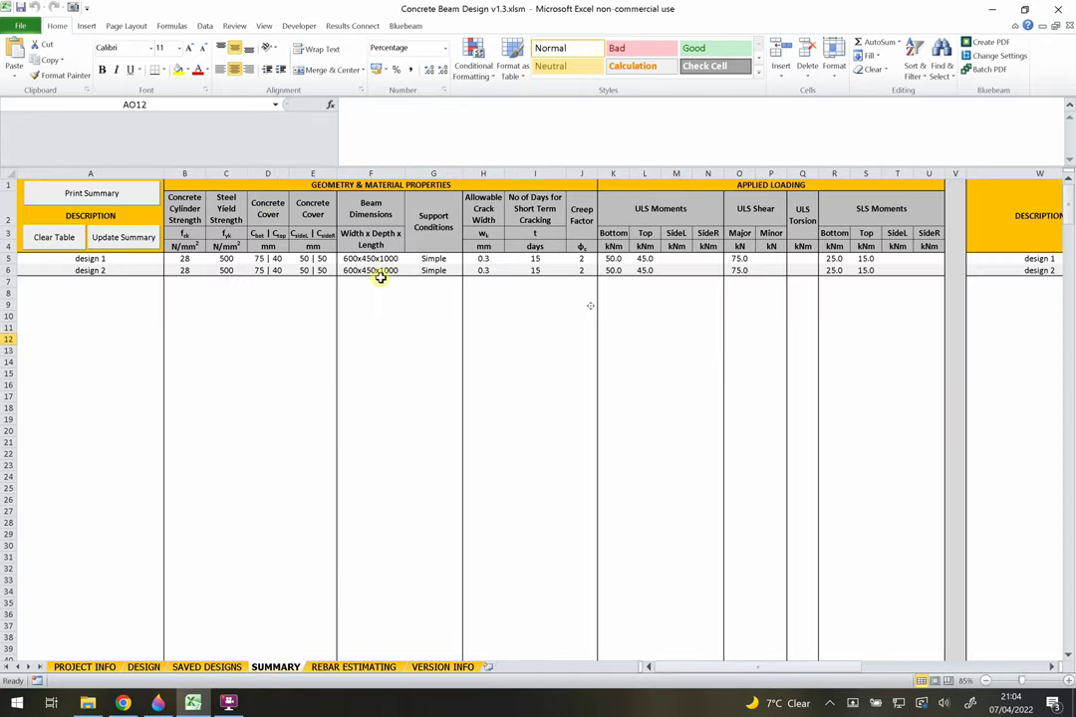
click(55, 237)
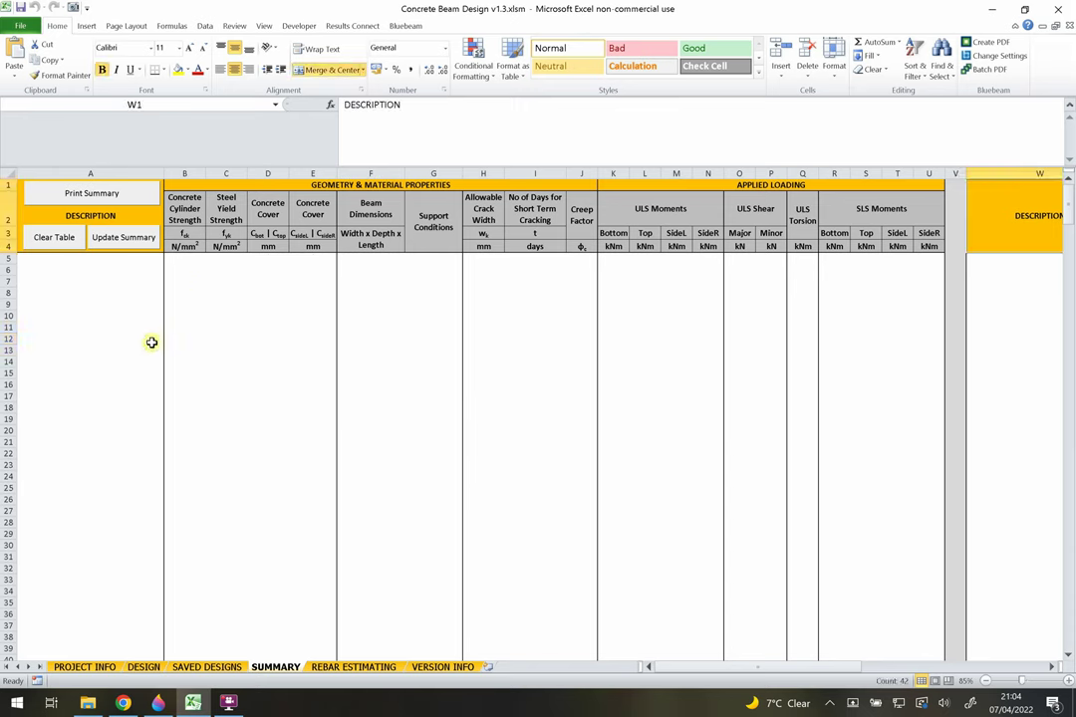
click(226, 347)
click(129, 239)
click(237, 357)
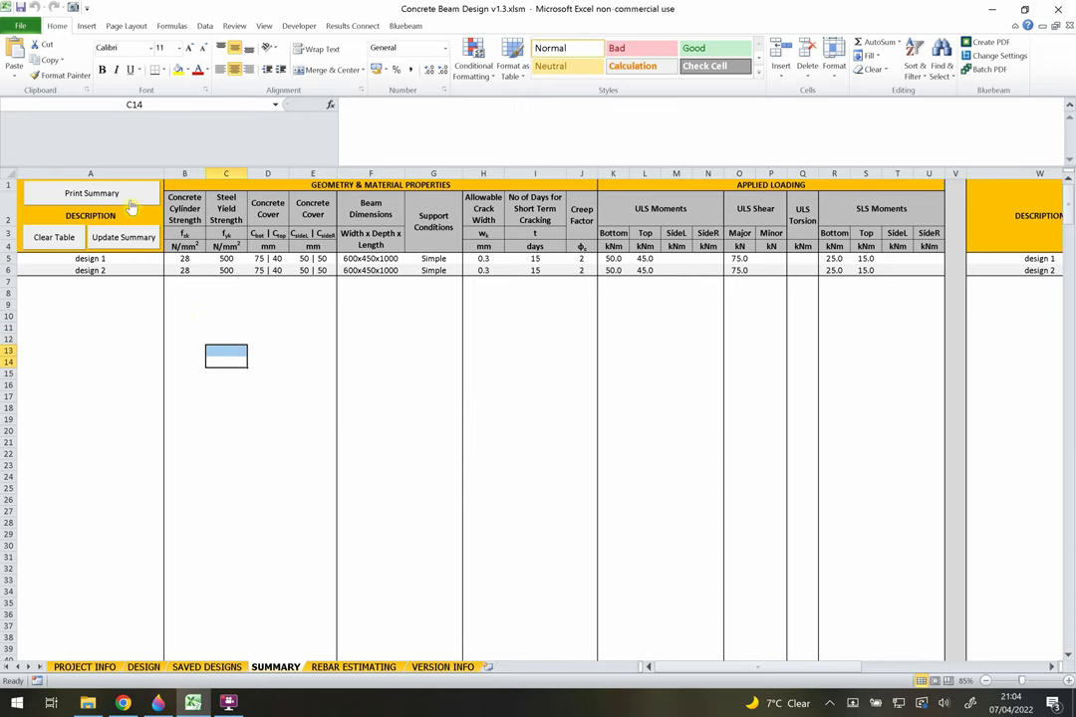
- Open the save dialog for printing the summary table and cancel it without saving
key(F12)
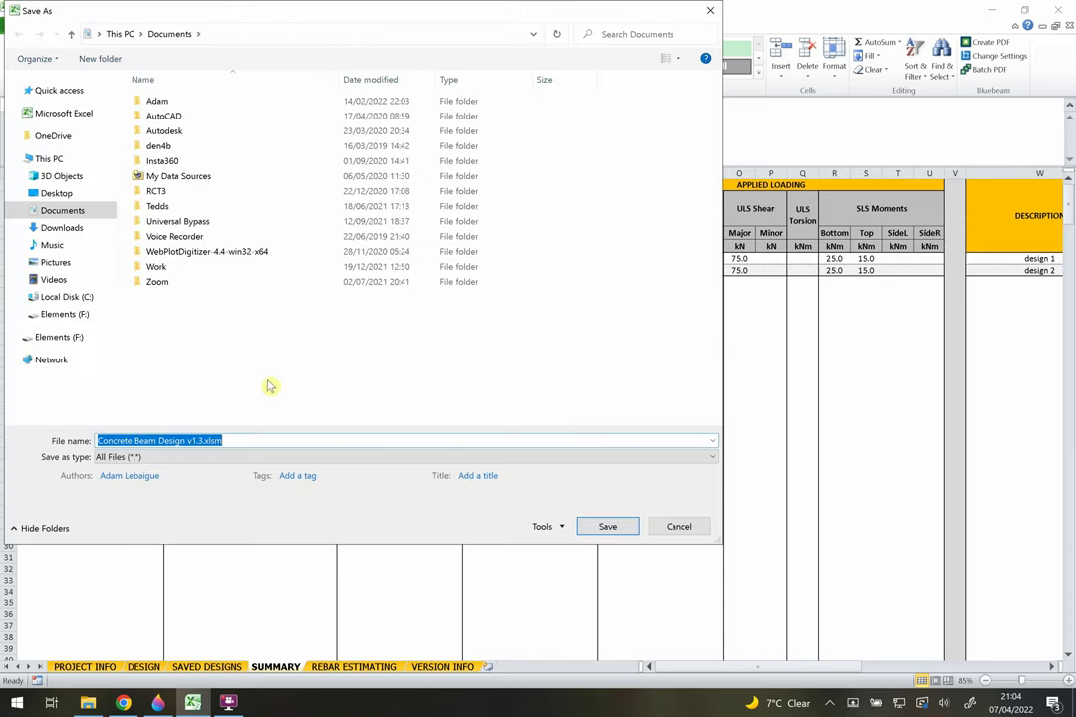
click(673, 535)
click(523, 354)
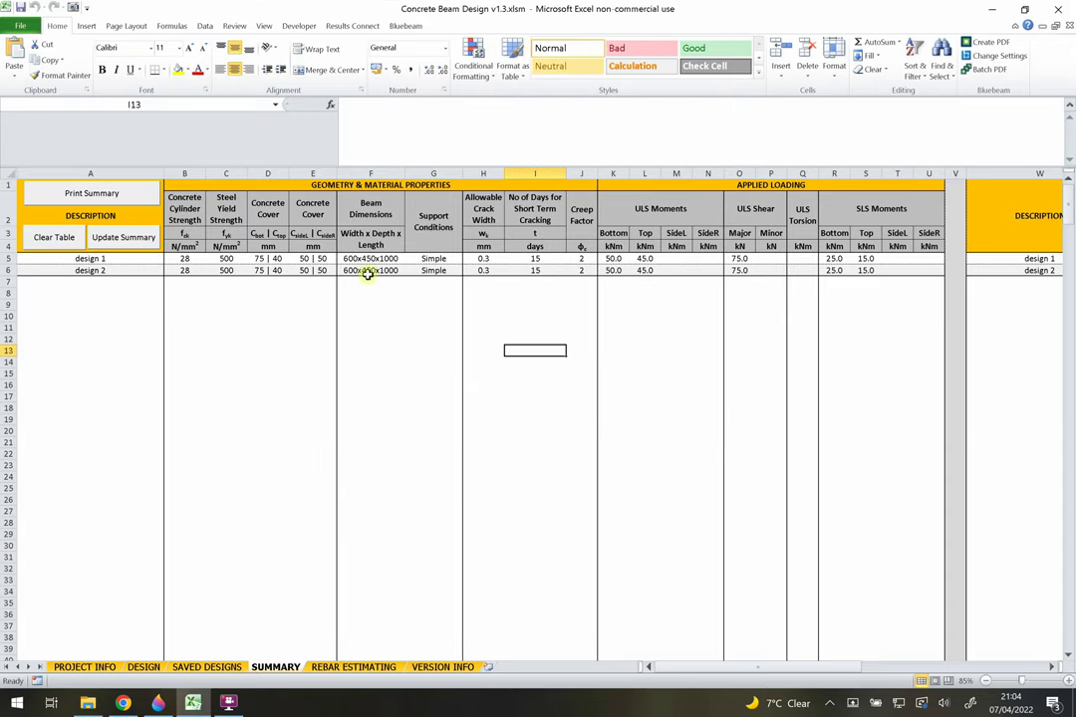
- Check the print scaling setting for the Summary sheet
drag(696, 665, 1006, 607)
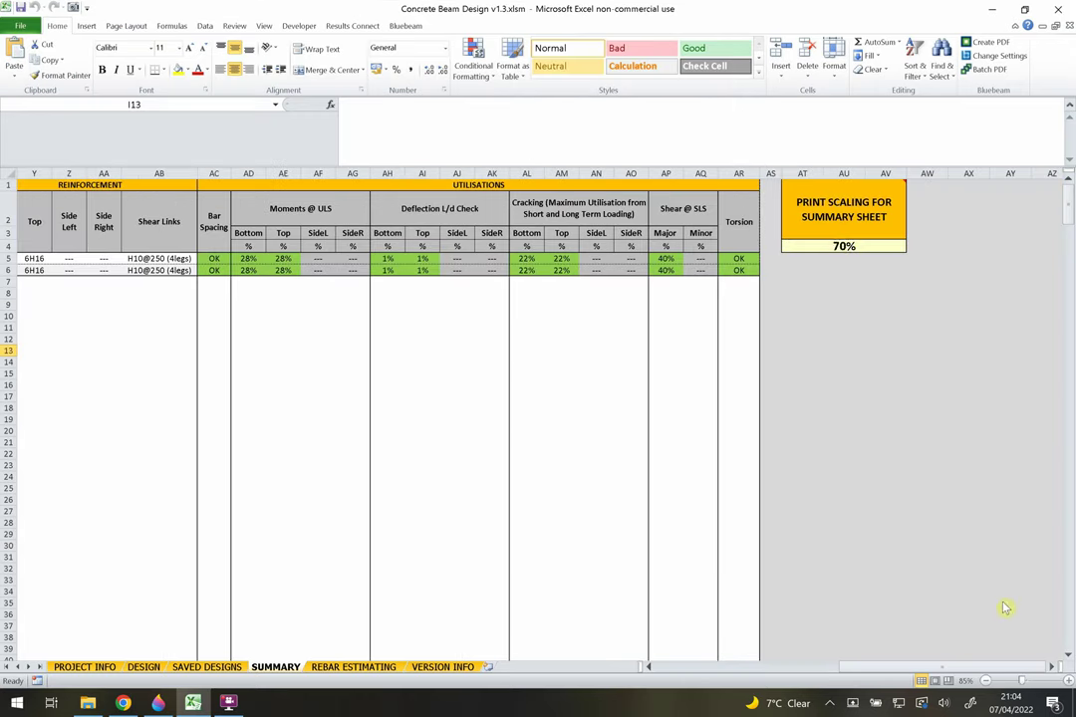
click(836, 245)
click(837, 354)
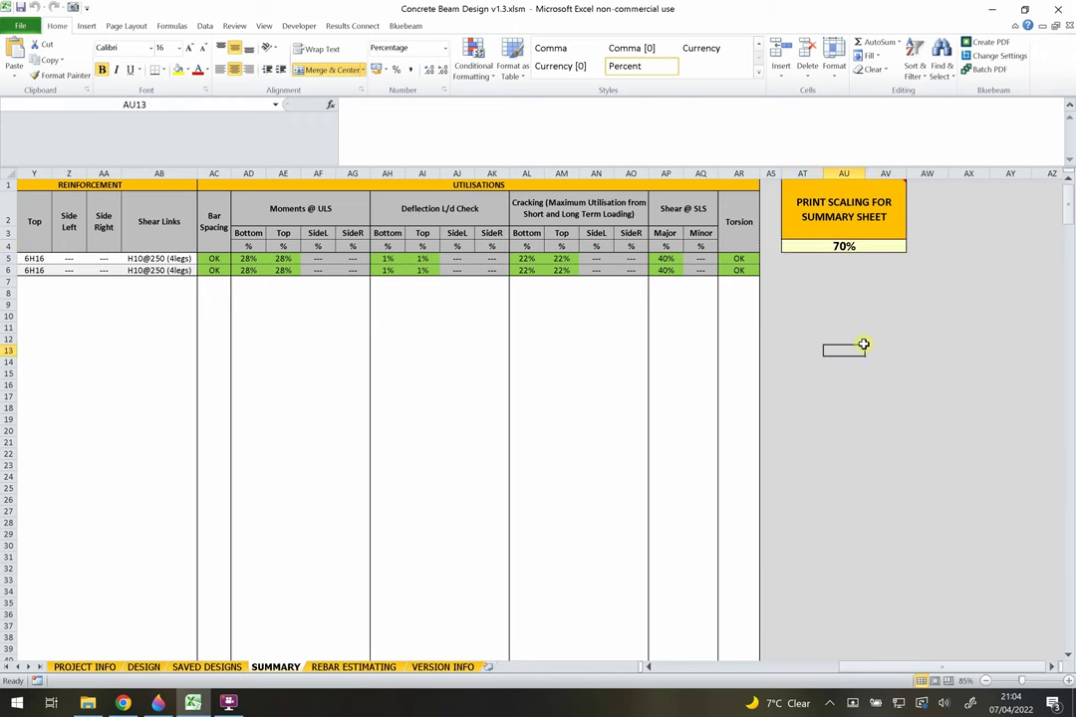
click(841, 248)
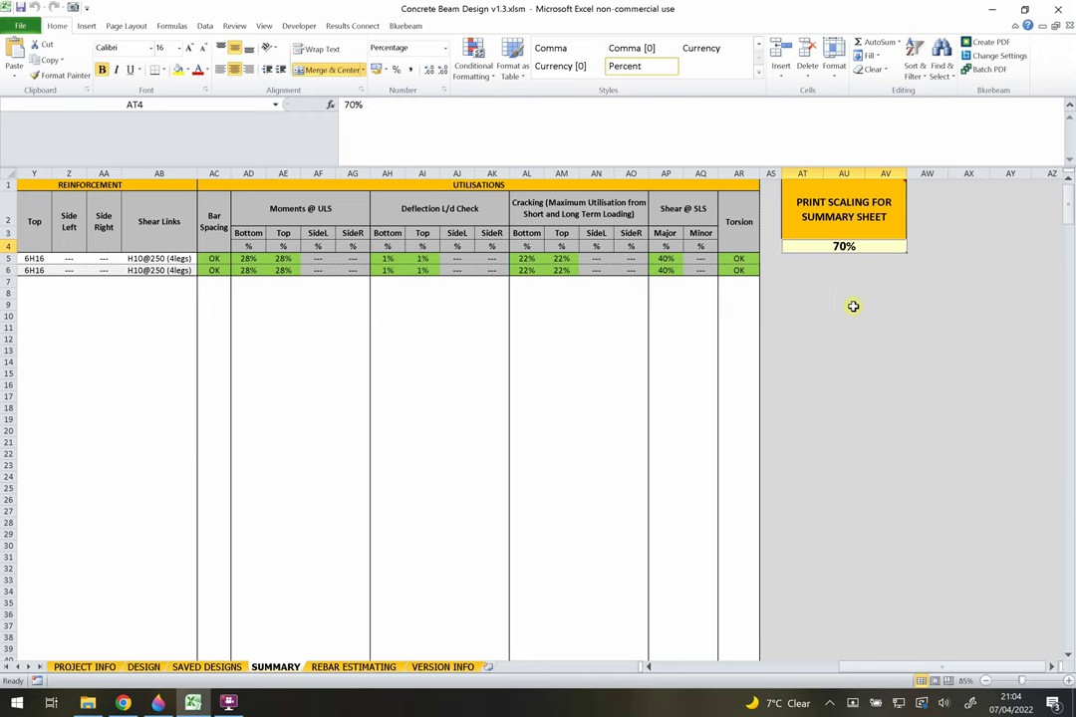
scroll(598, 308, left, 10)
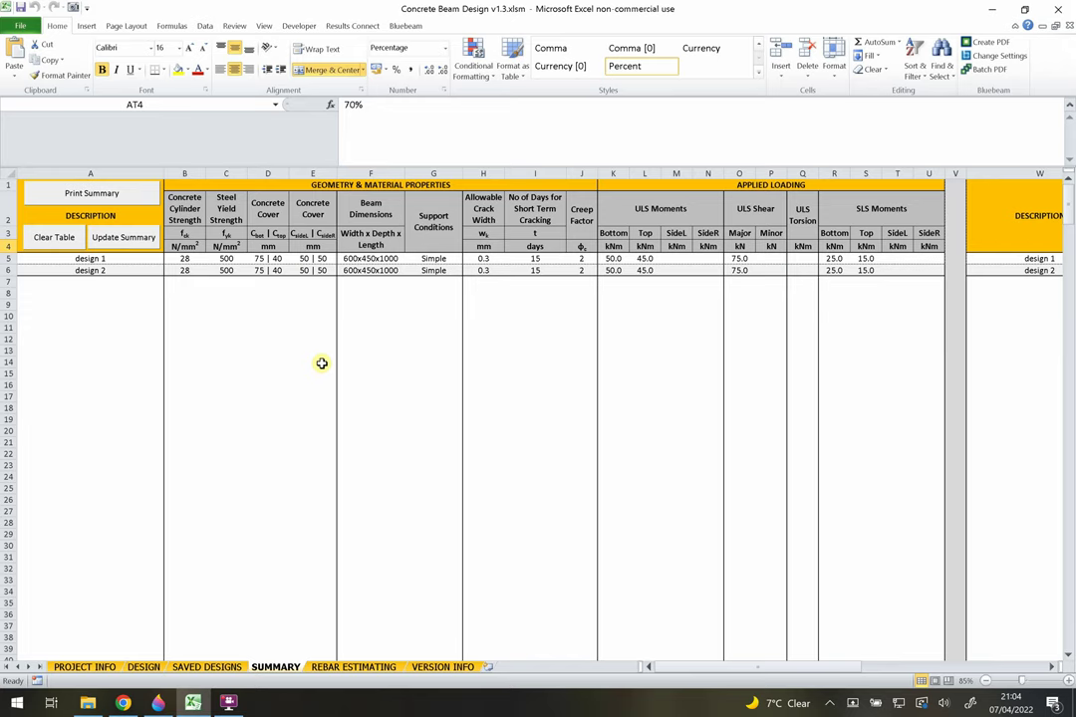
click(416, 338)
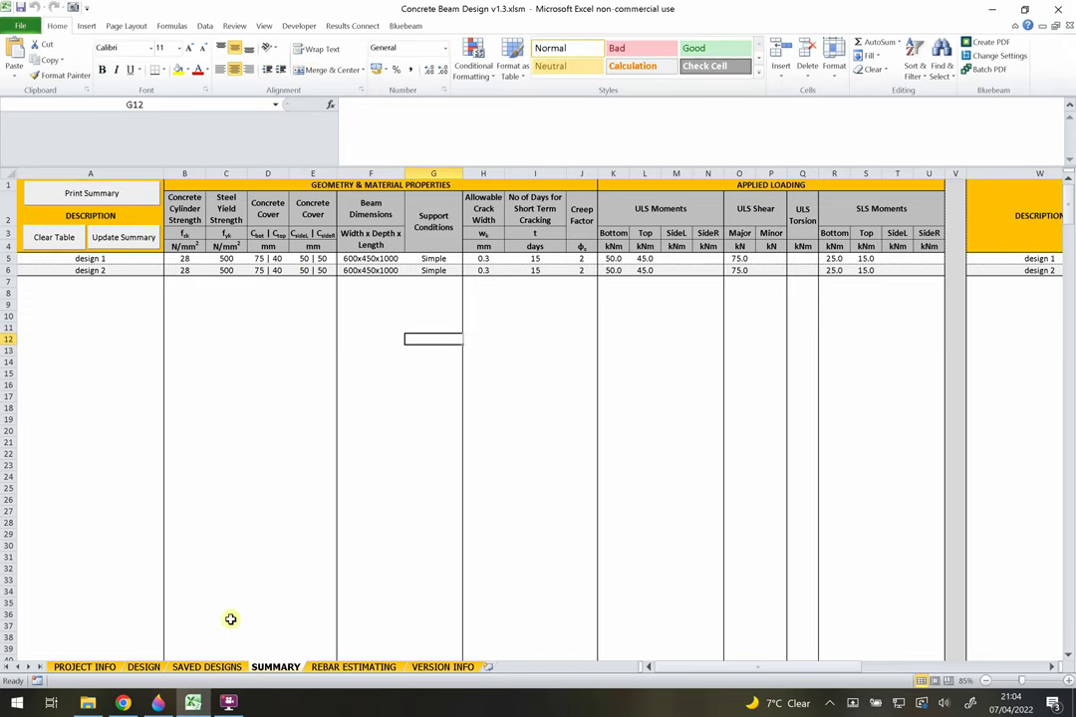
- Start the PDF export of the current design in the Design sheet and cancel the save
click(144, 666)
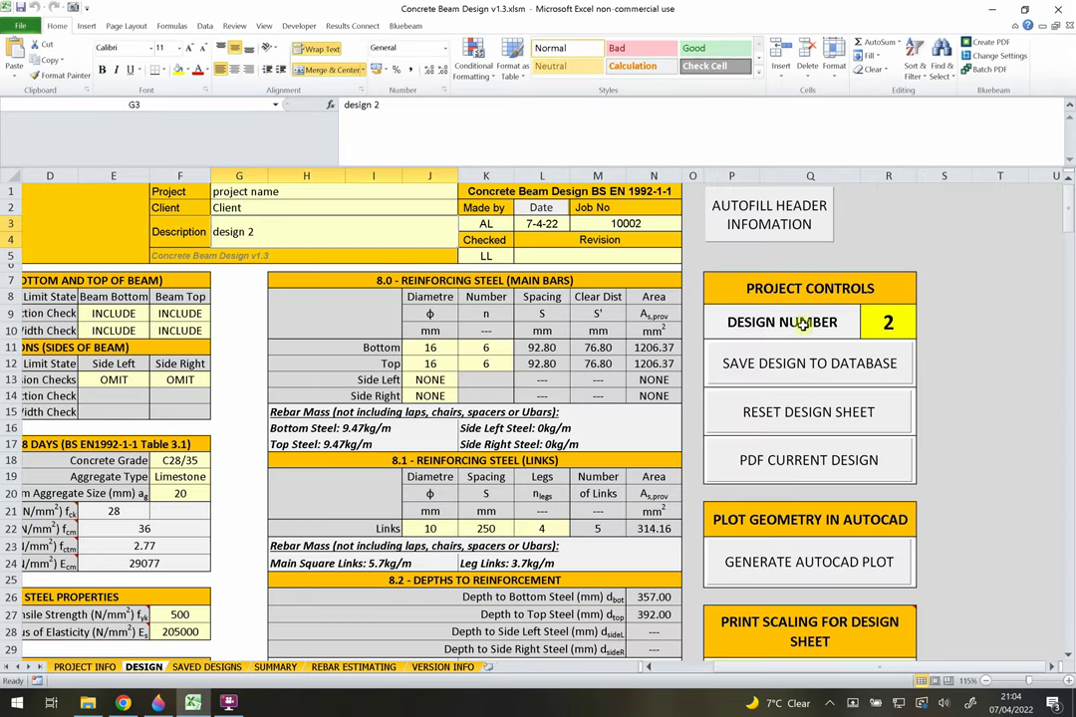
click(777, 472)
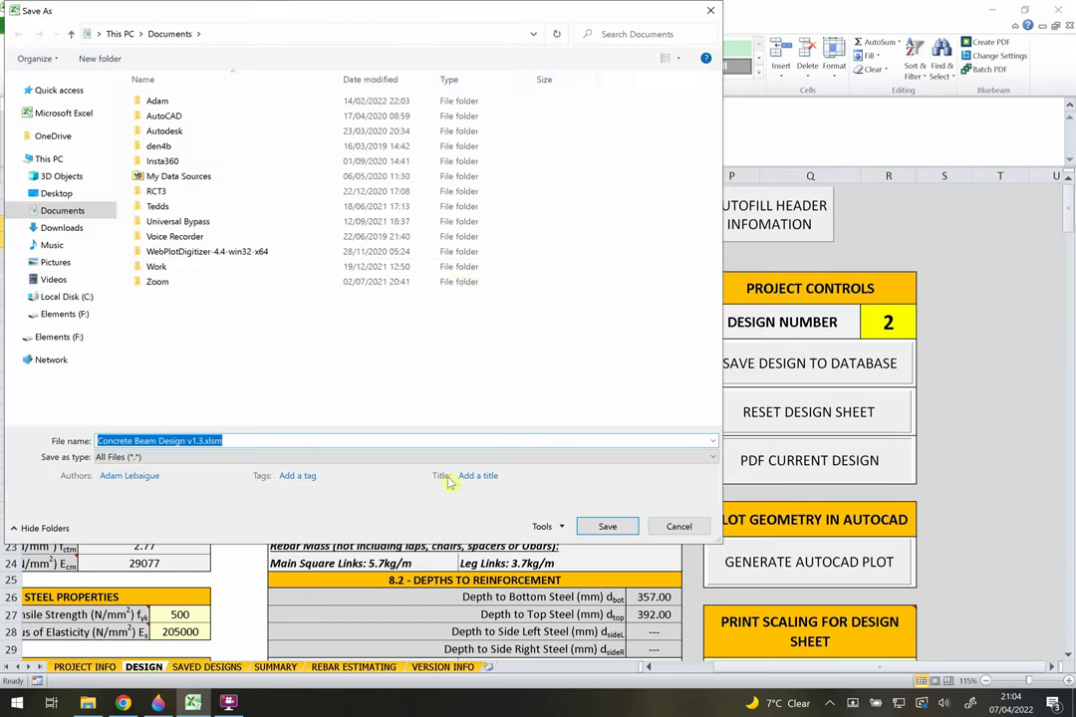
click(678, 526)
- Check the print scaling setting for the Design sheet
scroll(884, 435, down, 2)
scroll(885, 435, down, 4)
click(801, 375)
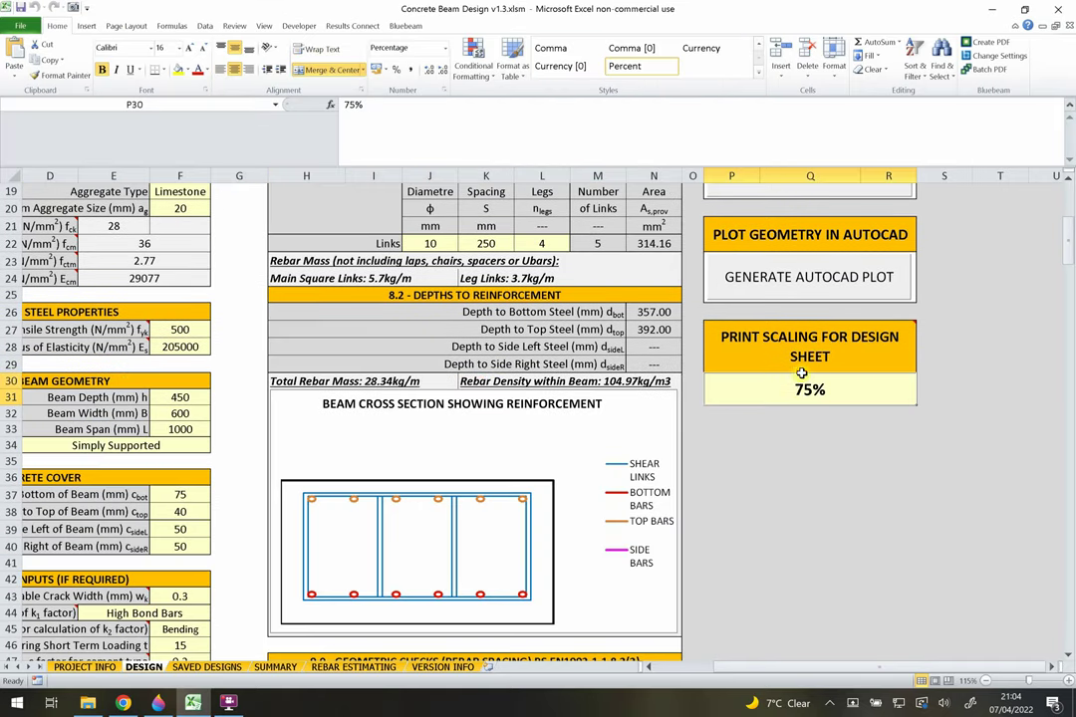
scroll(789, 431, up, 5)
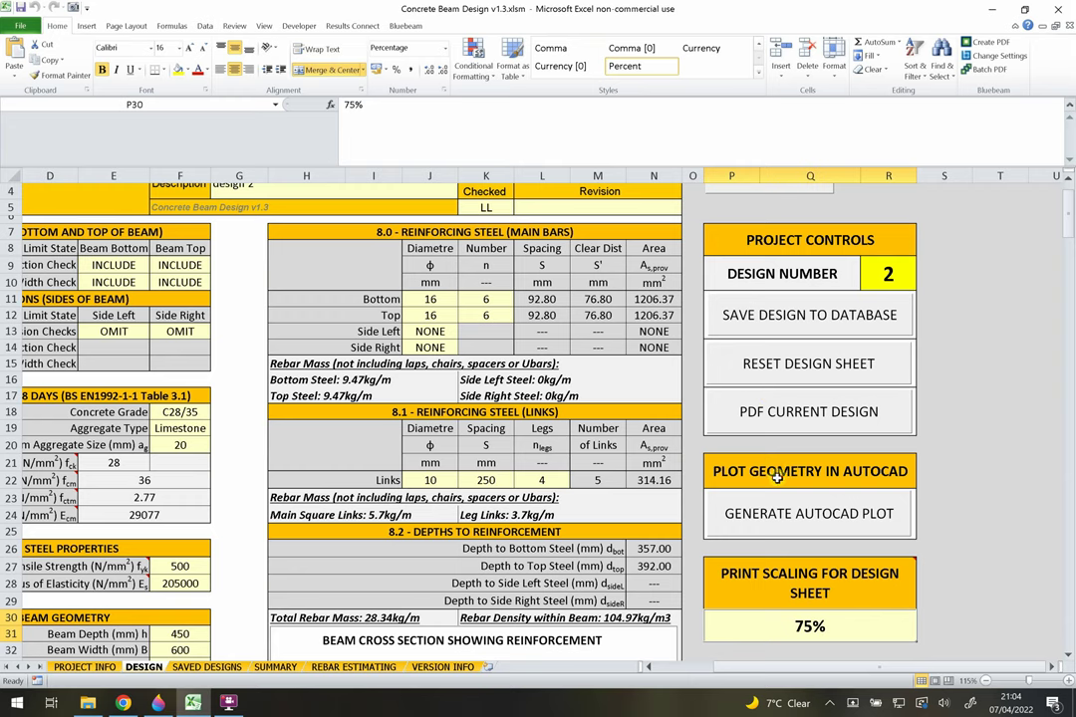
- Start AutoCAD and generate the AutoCAD plot of design 2's beam geometry from the Design sheet
key(super)
text(auto)
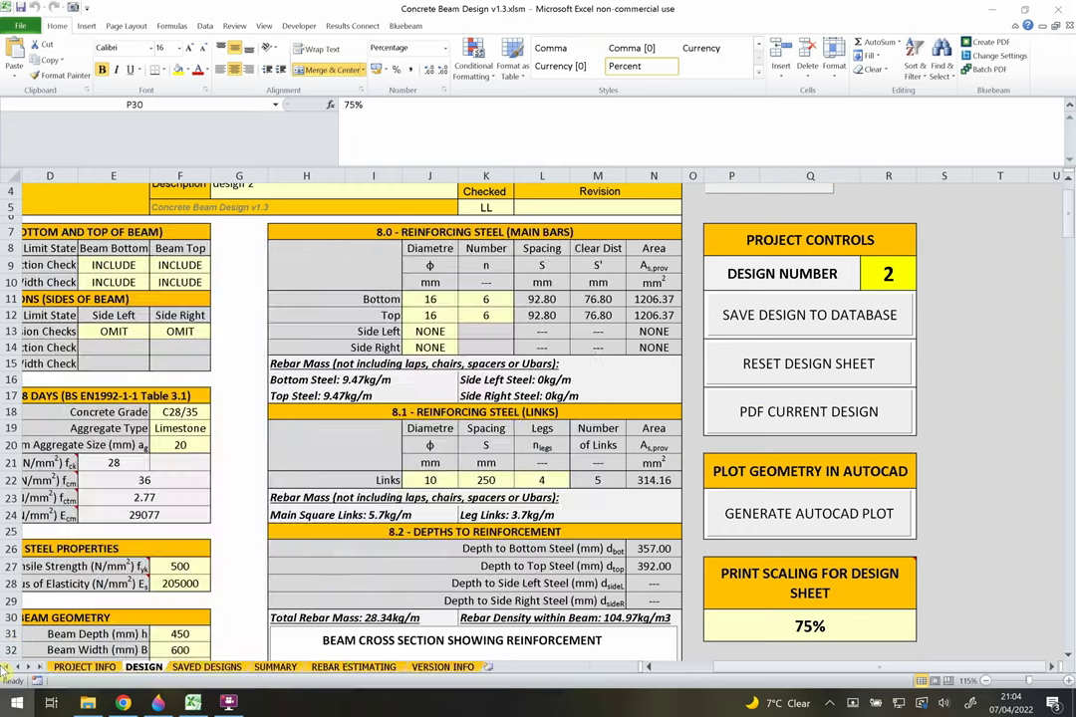
key(Return)
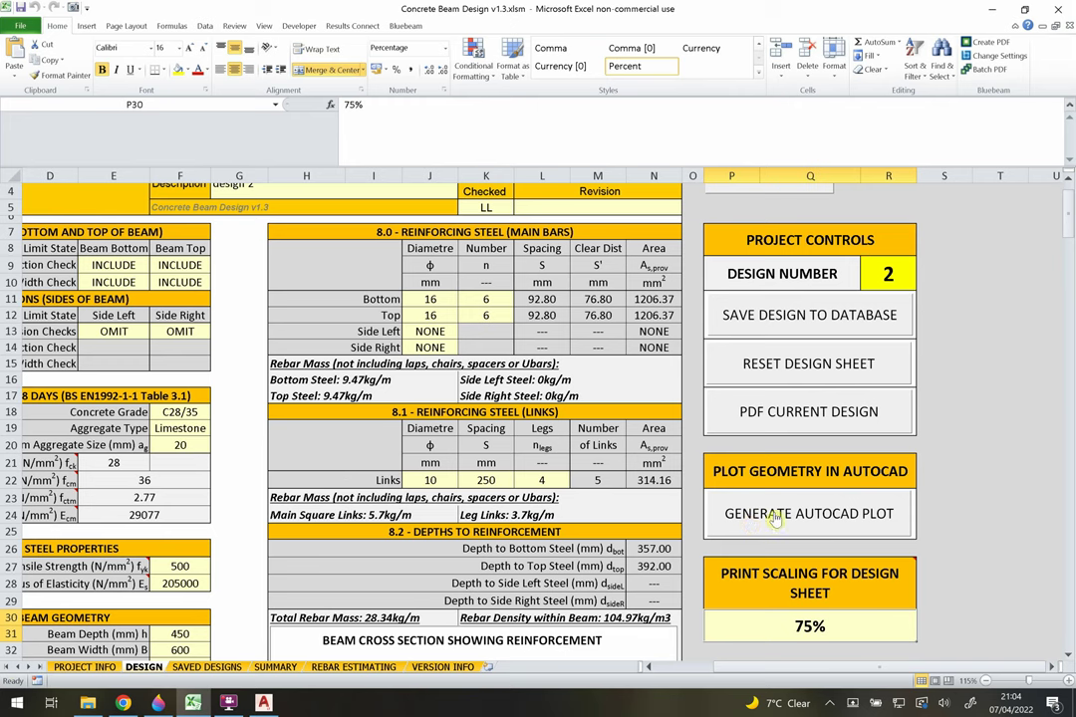
click(805, 520)
- Create the rebar estimating summary table from the saved designs, using the beam lengths of the designs
click(206, 666)
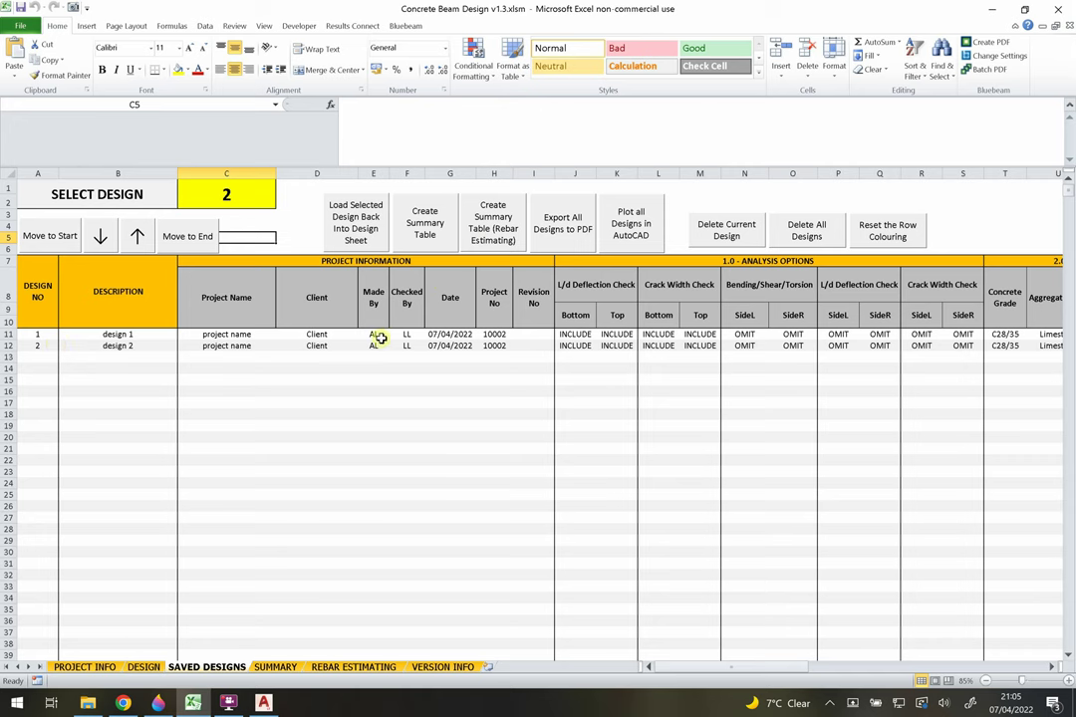
click(331, 666)
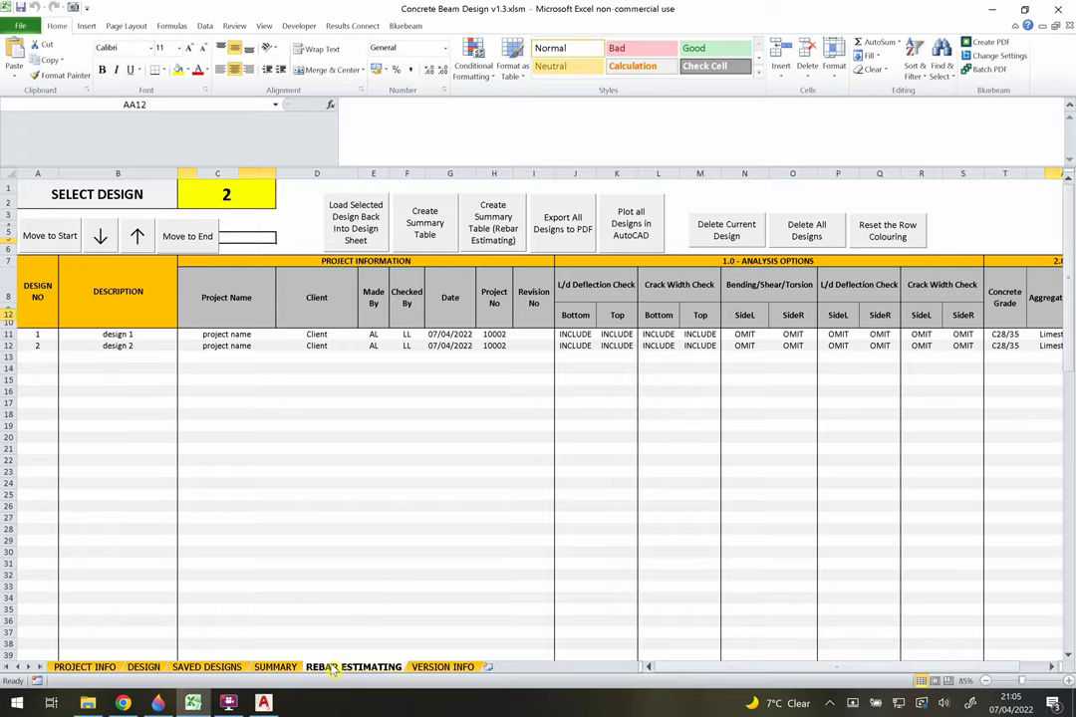
click(273, 666)
click(224, 668)
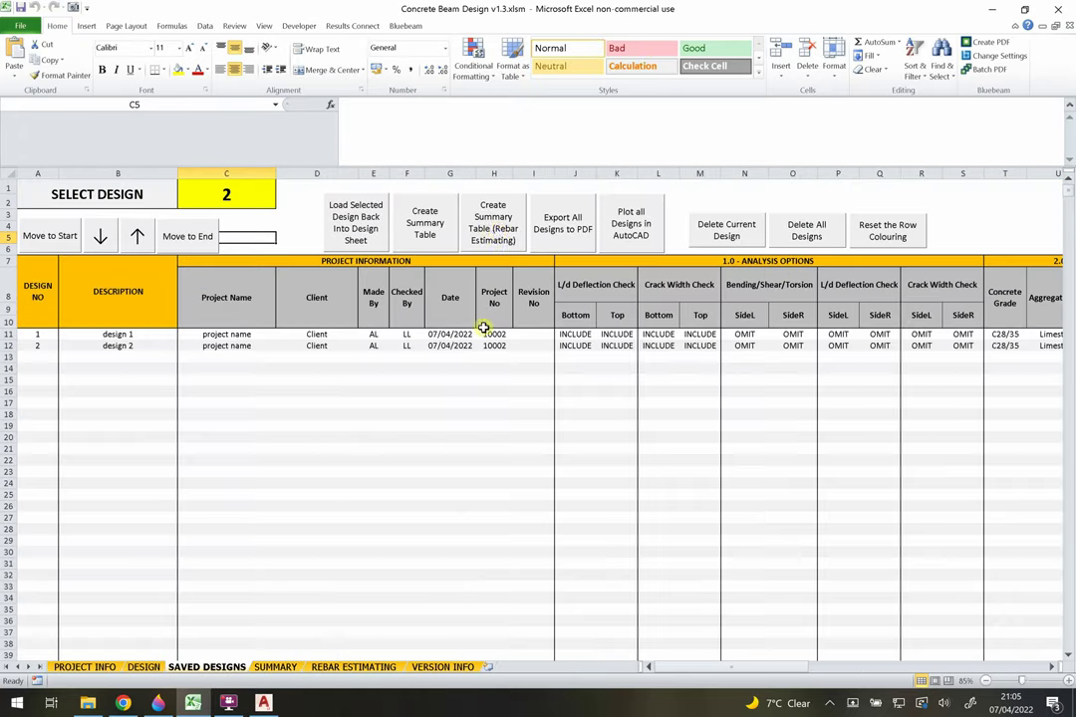
click(492, 218)
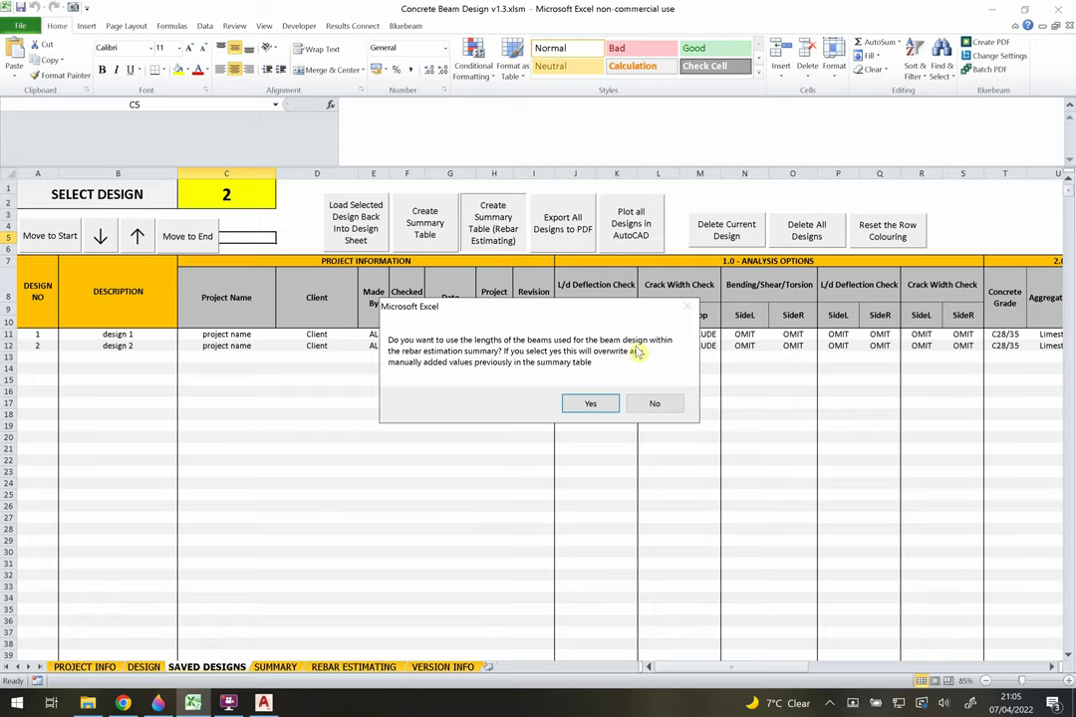
click(589, 404)
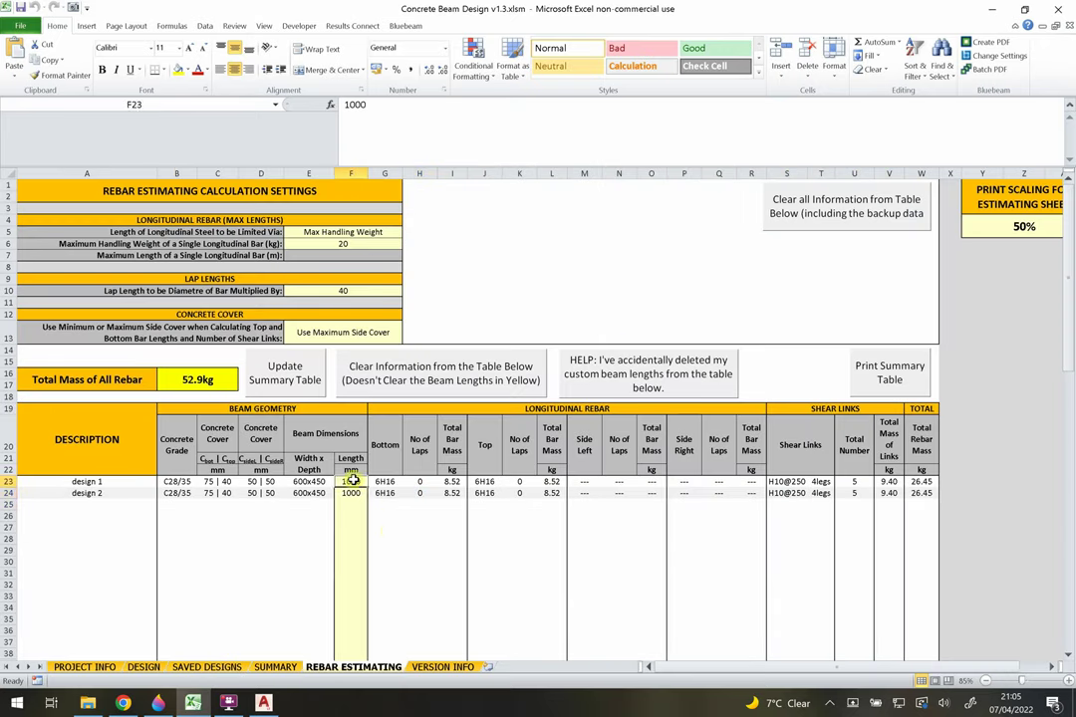
- Examine the beam length column of both designs in the Rebar Estimating table
drag(351, 481, 355, 559)
click(350, 494)
drag(350, 482, 361, 541)
click(362, 541)
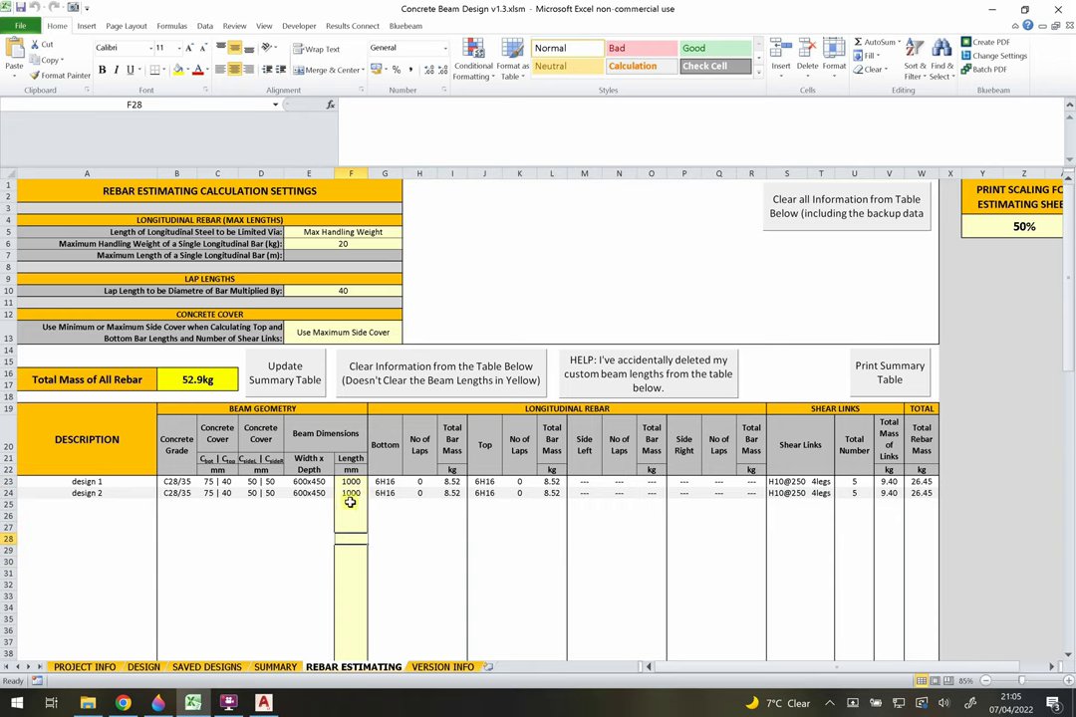
scroll(366, 492, down, 3)
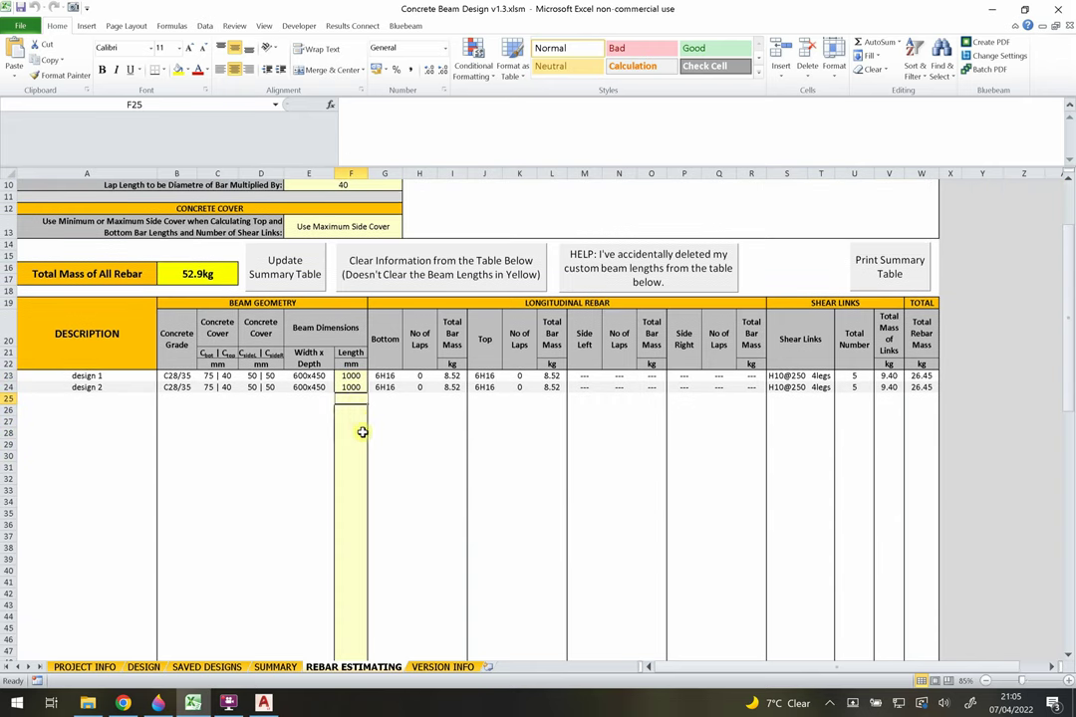
click(359, 398)
click(351, 417)
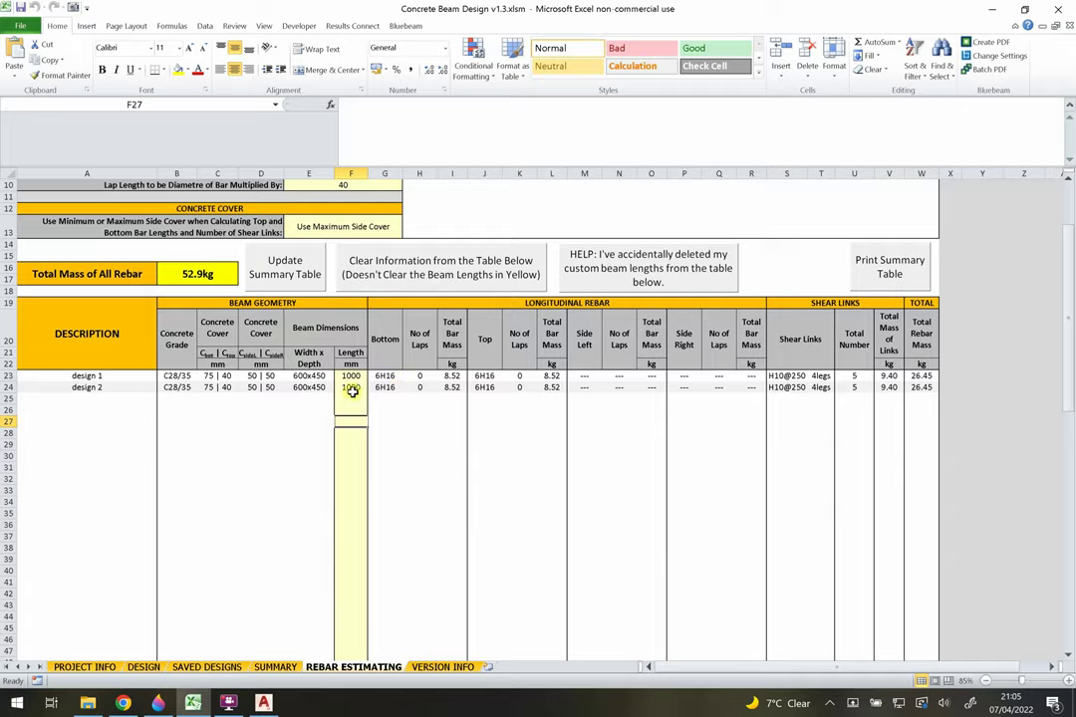
- Switch to Paint 3D and sketch a long horizontal beam in black with triangular supports at its left end and near midspan
key(alt+Tab)
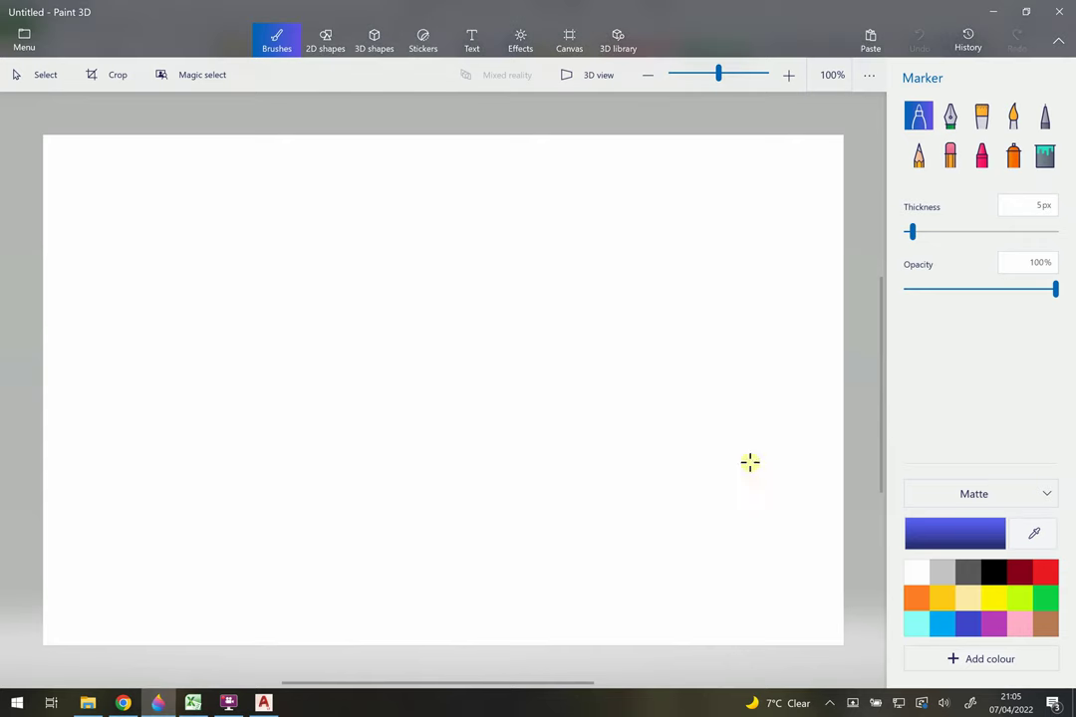
click(993, 571)
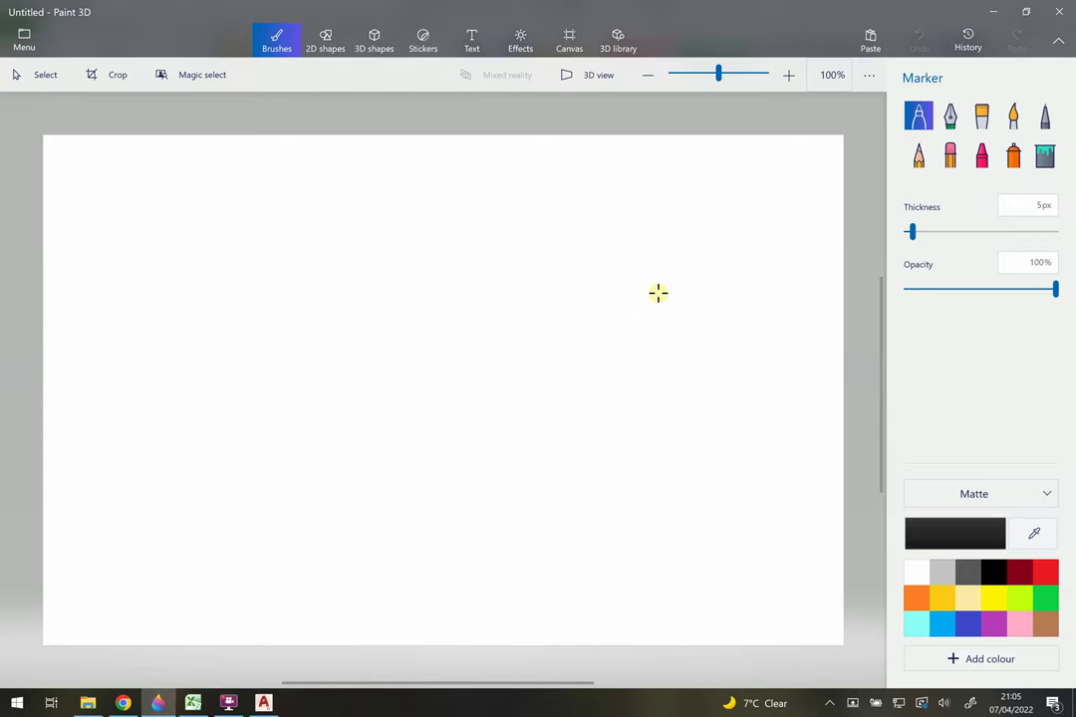
mouse_move(678, 269)
mouse_down()
mouse_move(499, 334)
mouse_move(216, 352)
mouse_up()
drag(655, 285, 676, 284)
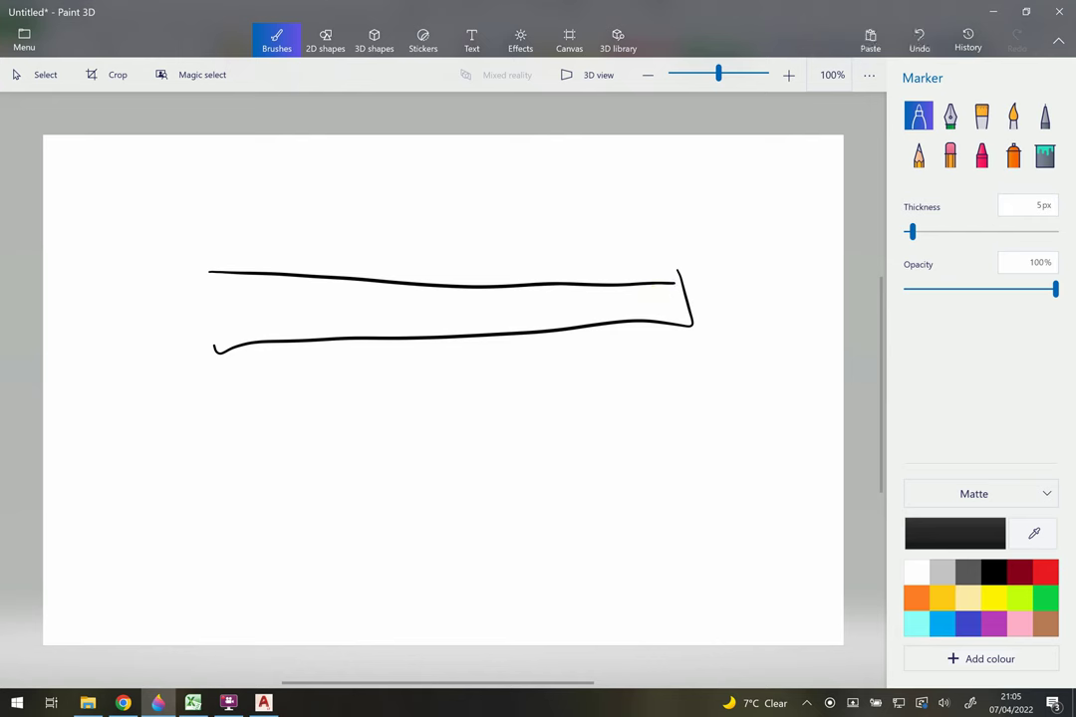
mouse_move(209, 279)
mouse_down()
mouse_move(206, 389)
mouse_move(249, 381)
mouse_up()
mouse_move(480, 339)
mouse_down()
mouse_move(459, 375)
mouse_move(496, 366)
mouse_up()
- Draw dimension lines above the beam, labelling the right-hand cantilever 1m and the span between the supports 2m
drag(680, 212, 681, 254)
mouse_move(681, 239)
mouse_down()
mouse_move(473, 251)
mouse_move(470, 267)
mouse_up()
mouse_move(565, 199)
mouse_down()
mouse_move(567, 236)
mouse_move(605, 227)
mouse_up()
drag(463, 237, 464, 267)
drag(458, 247, 209, 252)
drag(209, 231, 210, 259)
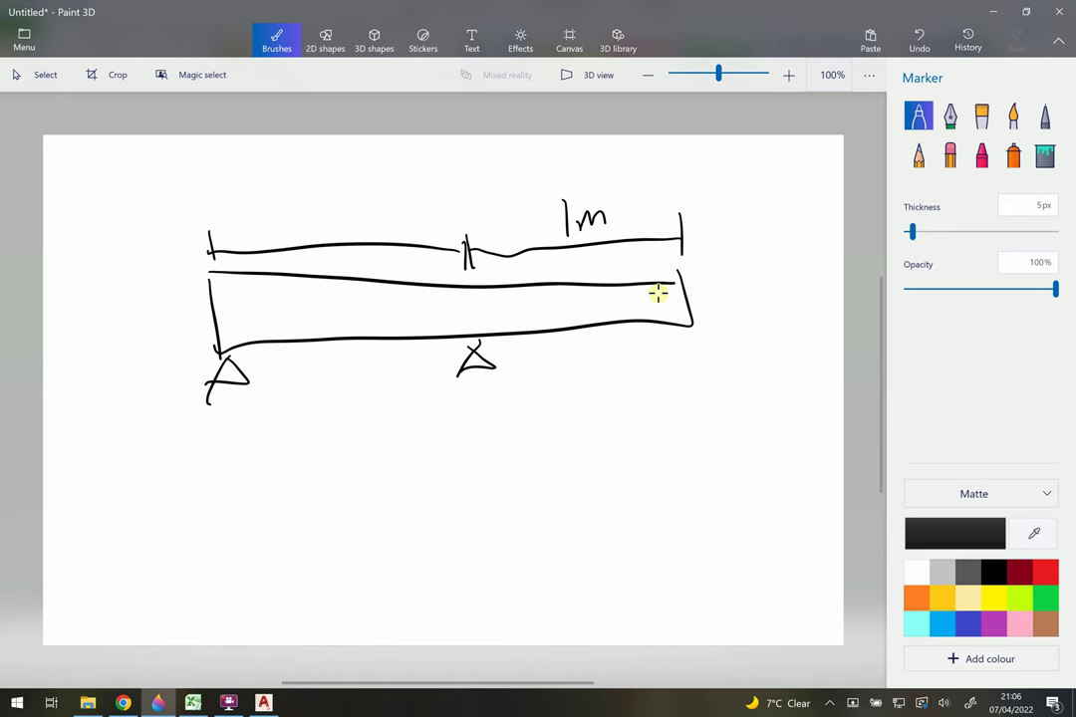
drag(290, 205, 340, 223)
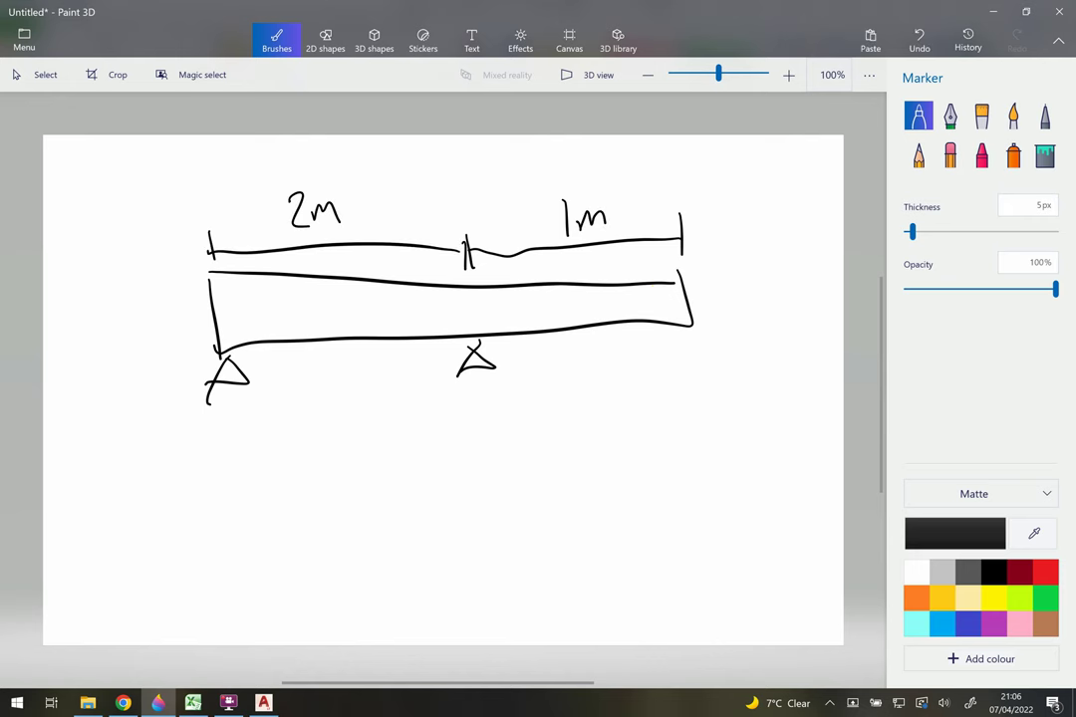
- Circle the 1m cantilever dimension and write L/d beside it
mouse_move(582, 177)
mouse_down()
mouse_move(526, 254)
mouse_move(566, 179)
mouse_up()
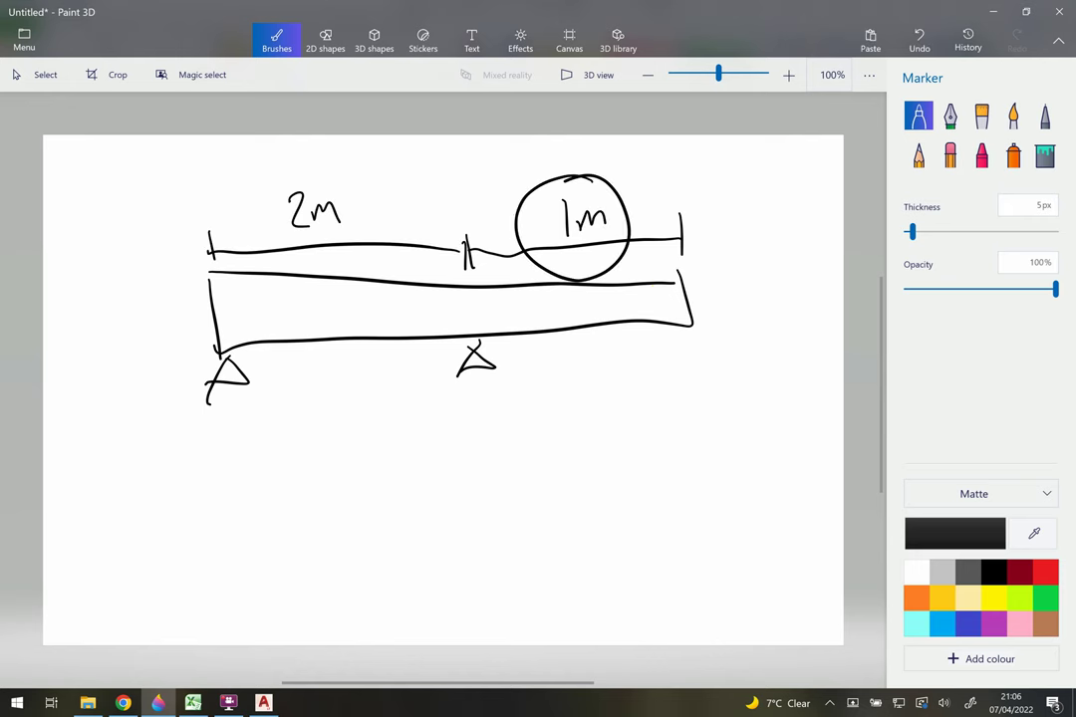
mouse_move(723, 171)
mouse_down()
mouse_move(728, 239)
mouse_move(783, 239)
mouse_up()
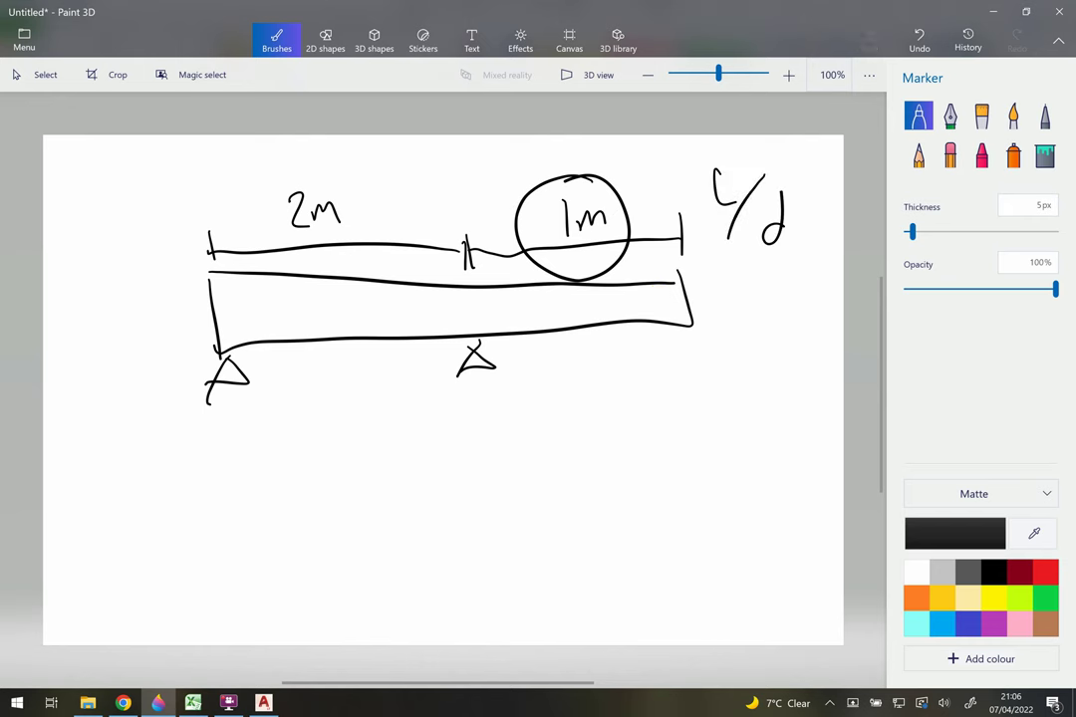
drag(782, 194, 781, 181)
- Draw an overall dimension line below the beam and label it 3m
mouse_move(702, 400)
mouse_down()
mouse_move(703, 460)
mouse_move(235, 444)
mouse_move(186, 454)
mouse_up()
drag(207, 430, 212, 487)
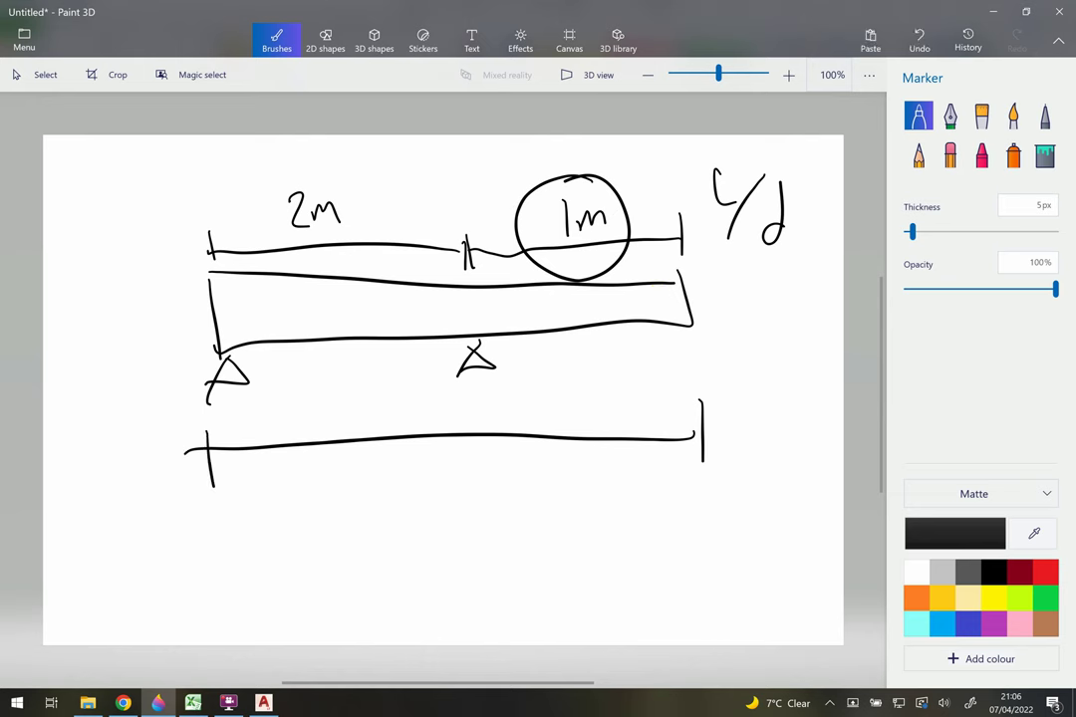
mouse_move(439, 460)
mouse_down()
mouse_move(462, 473)
mouse_move(443, 506)
mouse_move(498, 488)
mouse_move(517, 508)
mouse_up()
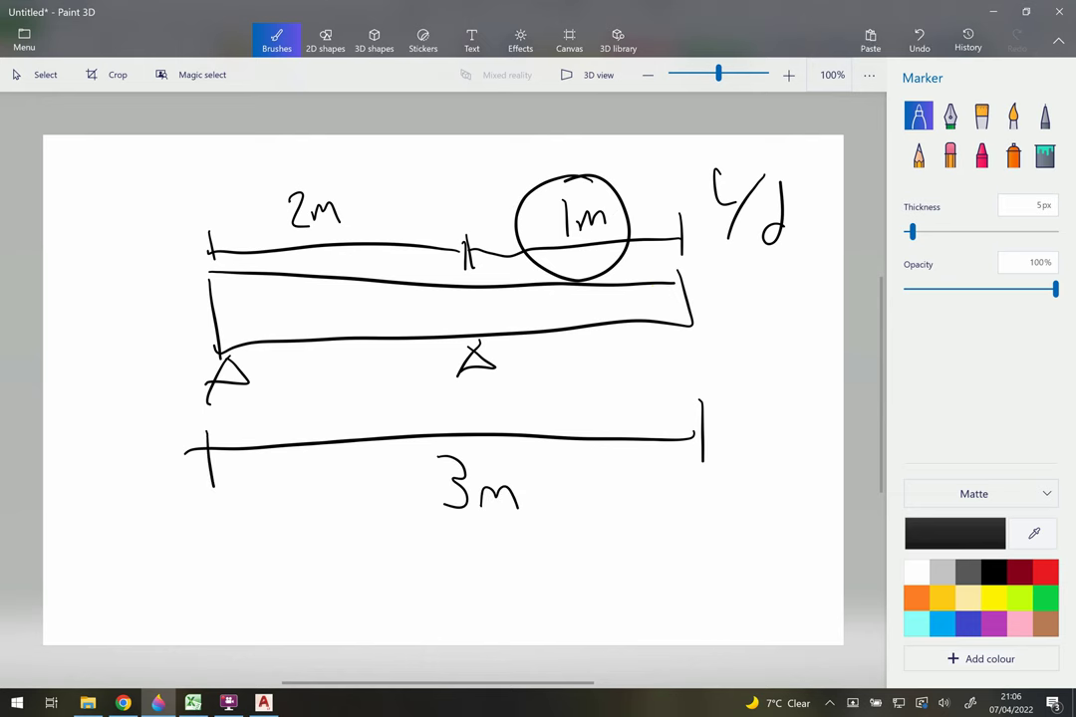
- Switch to Excel and set the beam length of design 1 to 3000 mm in the Rebar Estimating table
click(193, 702)
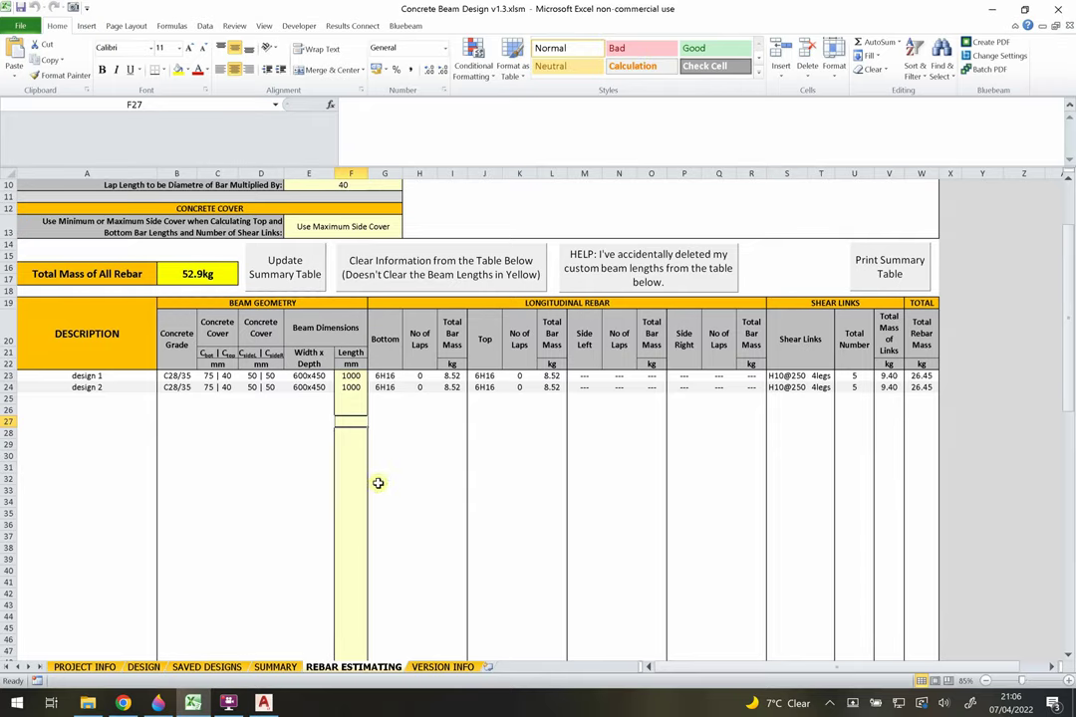
click(352, 387)
key(Up)
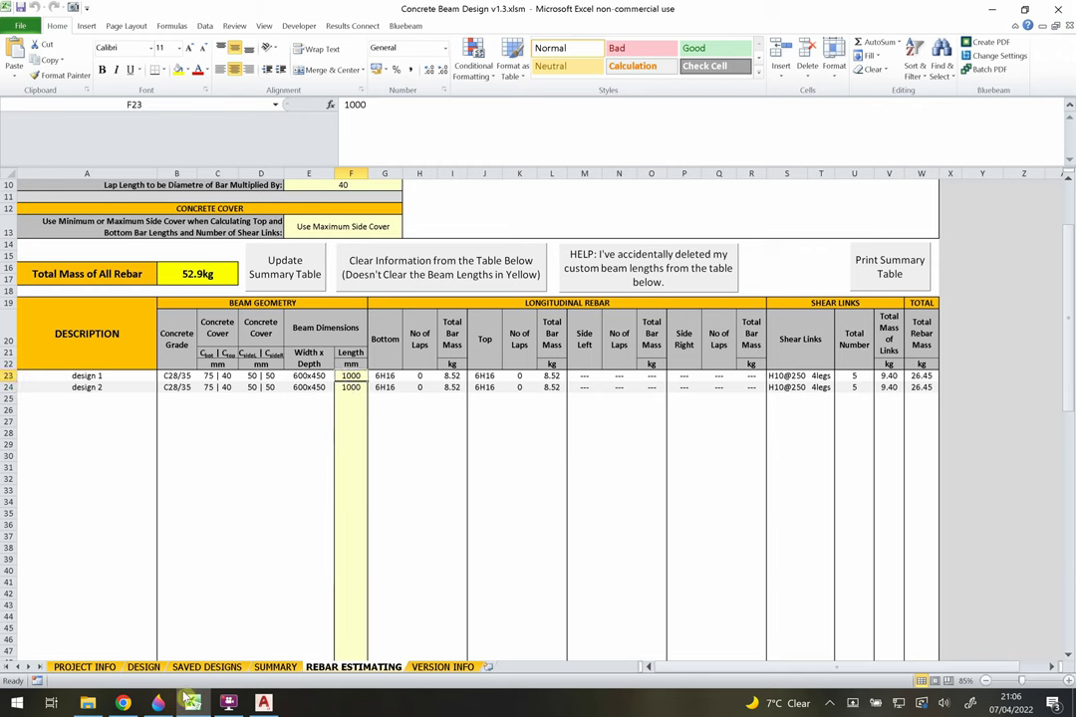
click(348, 386)
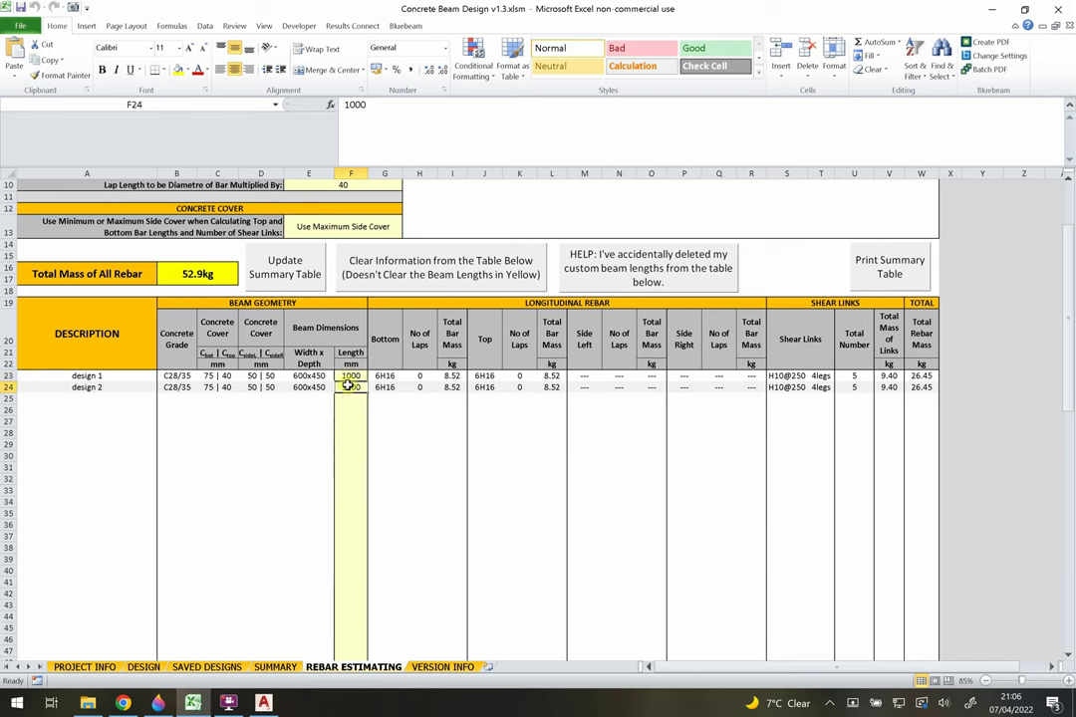
key(Up)
text(300)
key(Return)
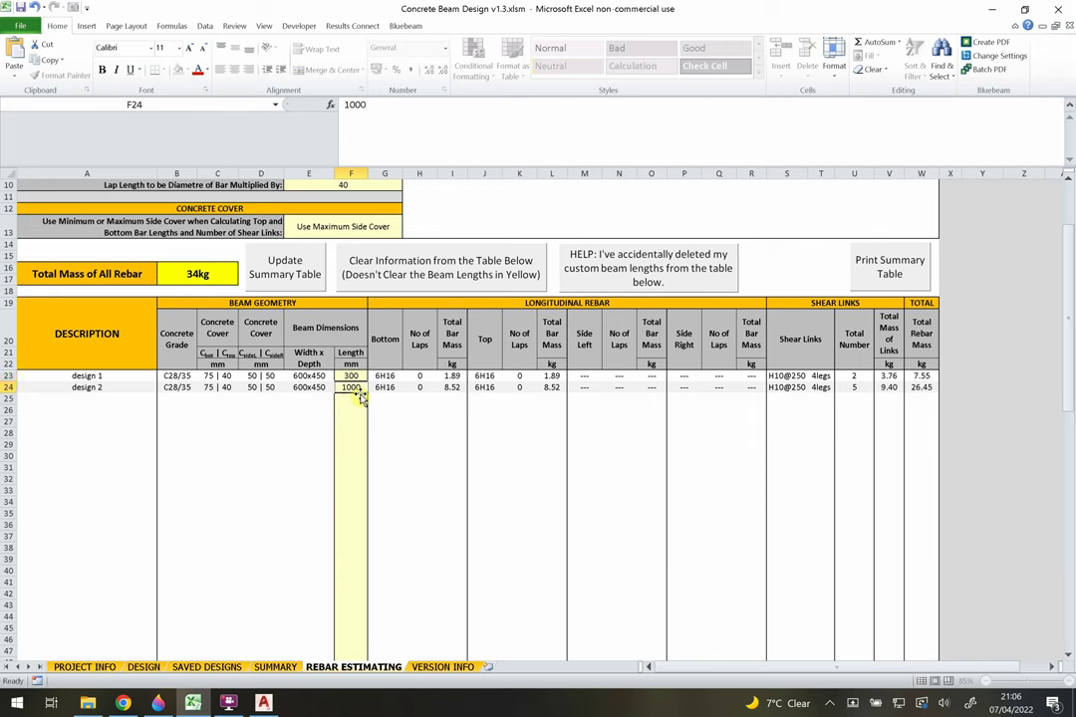
key(Up)
text(3000)
key(Return)
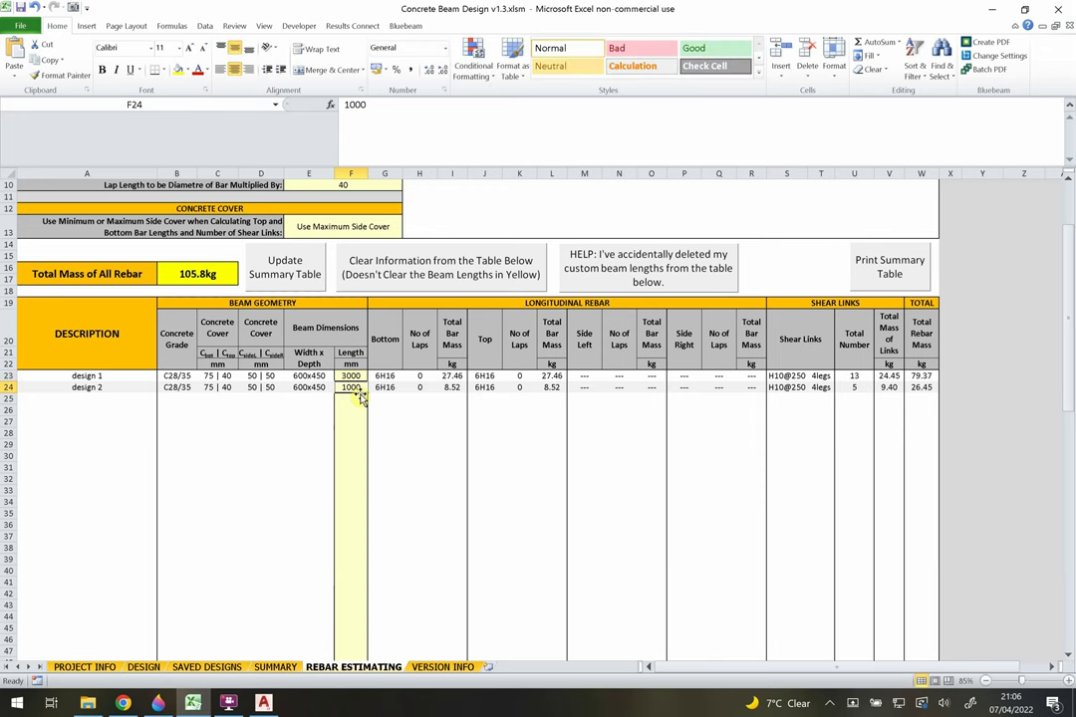
- Review the bar masses, shear links and total rebar mass of both designs in the Rebar Estimating table
key(Up)
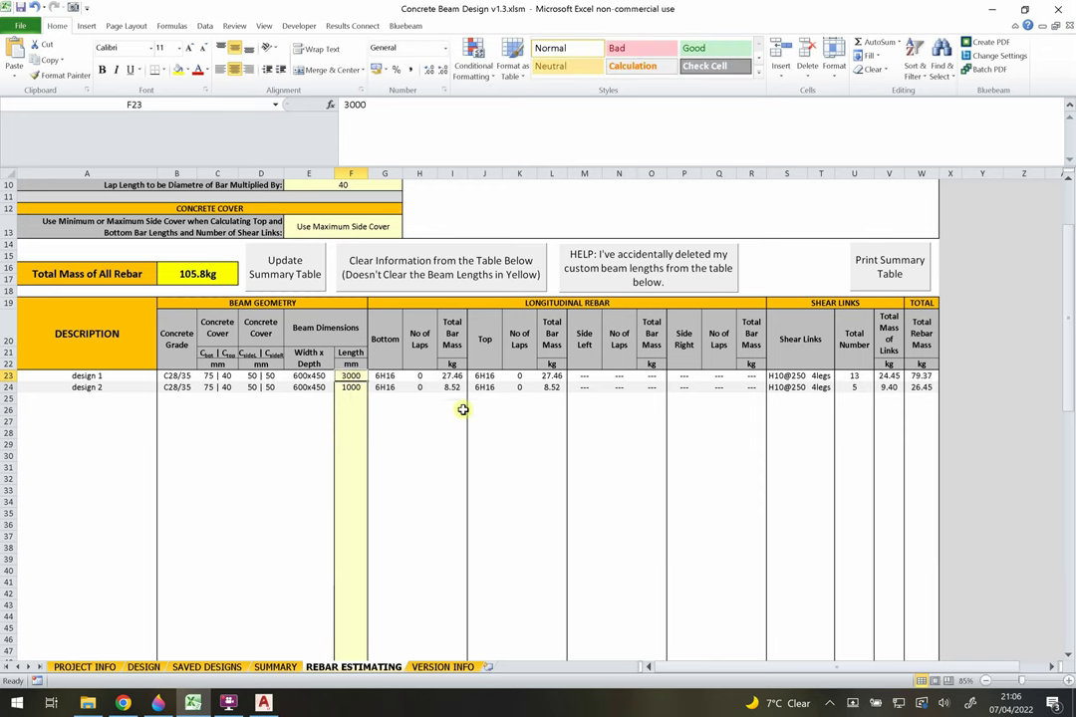
drag(180, 377, 921, 386)
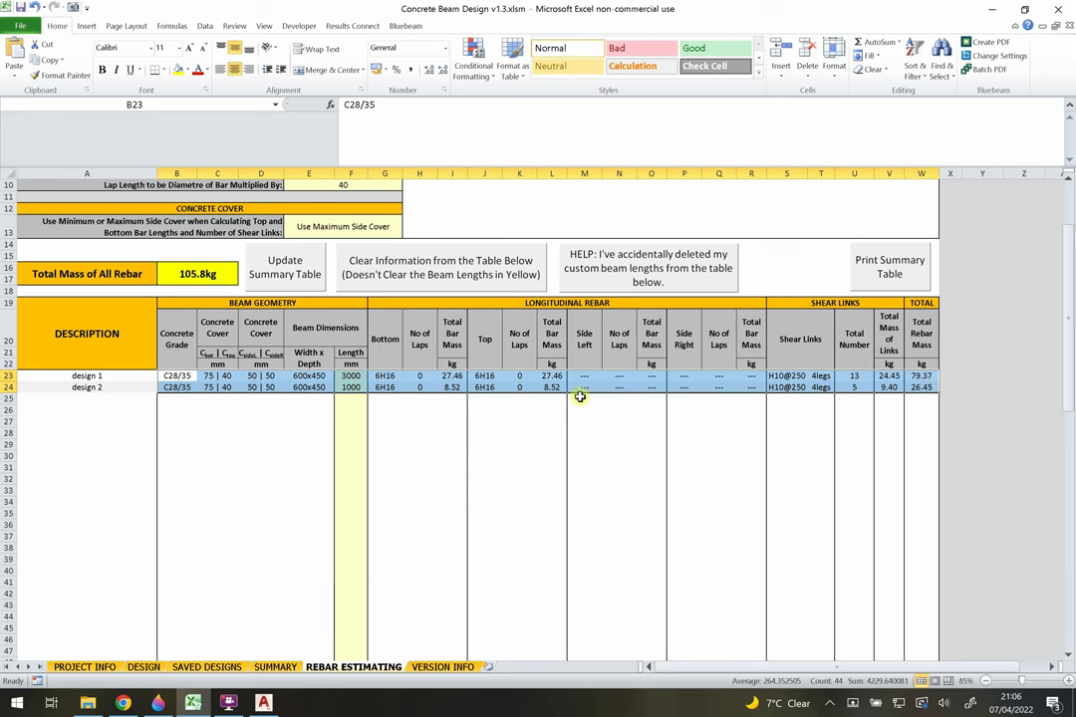
click(696, 422)
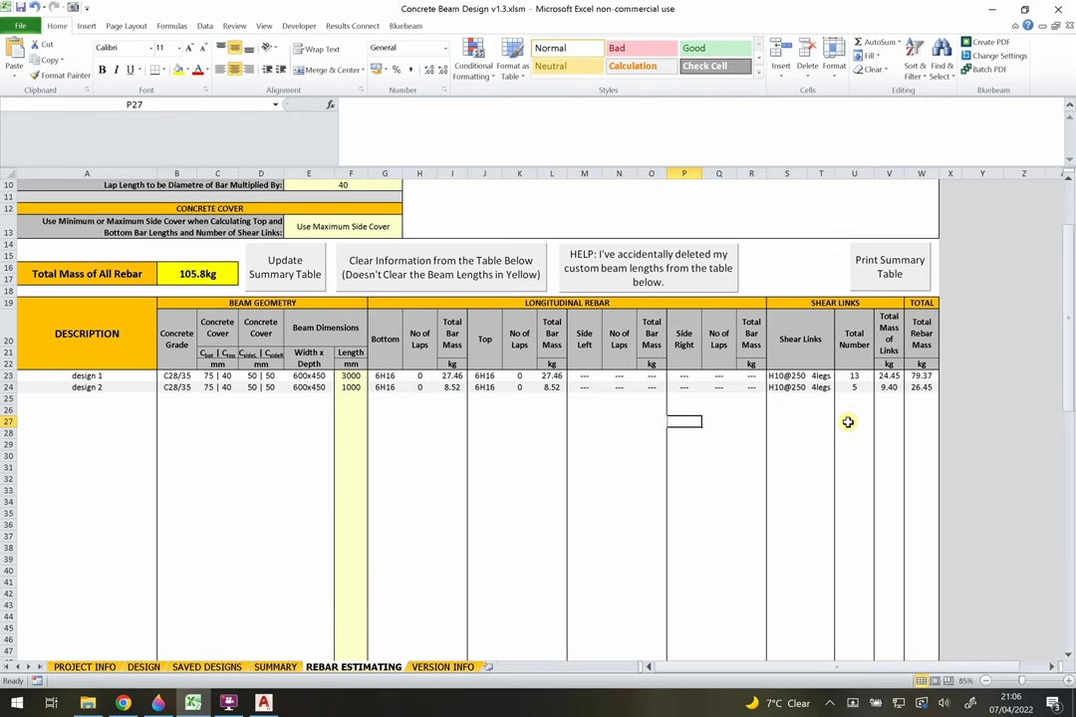
scroll(847, 422, up, 2)
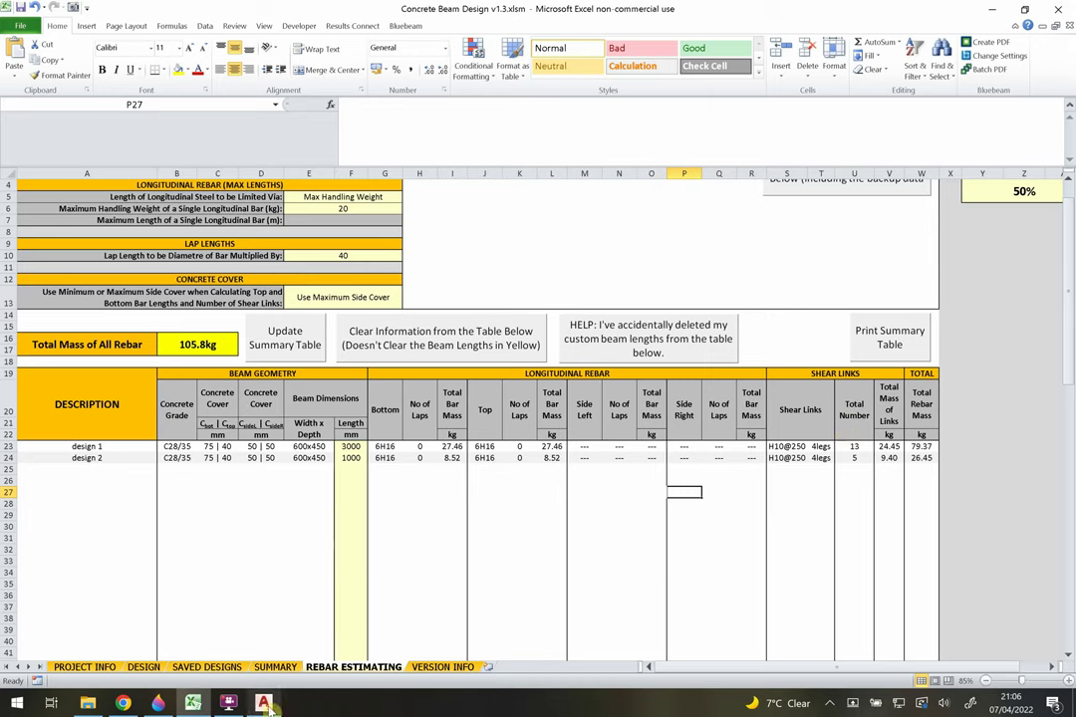
- Switch to Paint 3D, start a new blank drawing and sketch a tall beam outline with a 10m dimension beside it
key(alt+Tab)
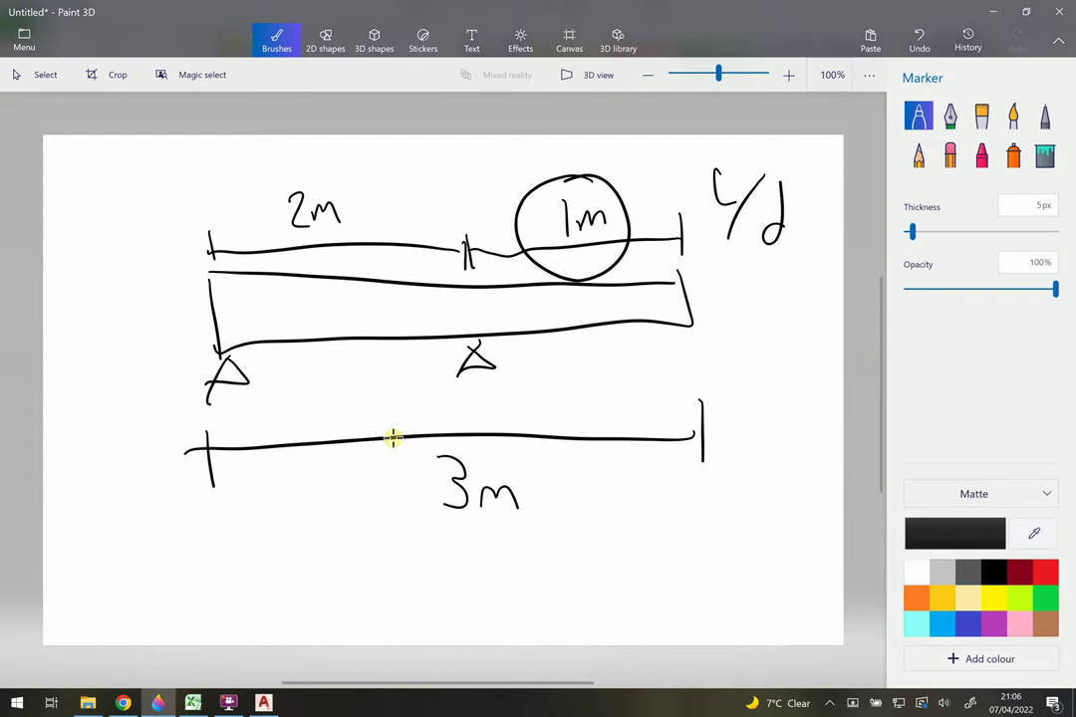
key(ctrl+n)
click(545, 382)
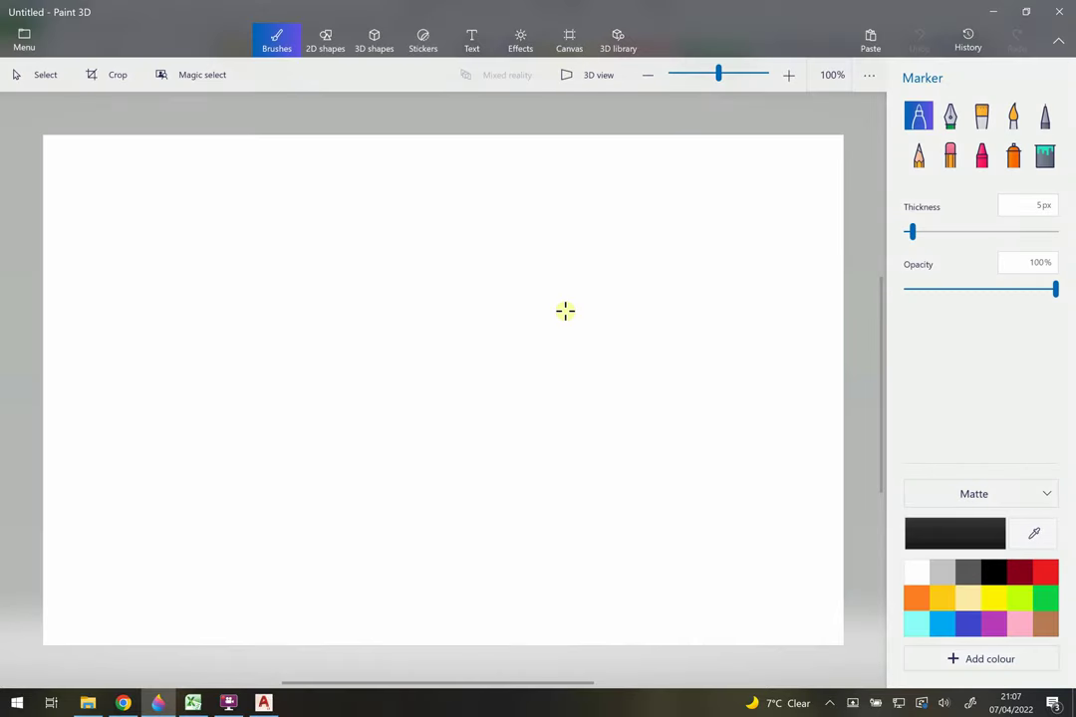
mouse_move(491, 211)
mouse_down()
mouse_move(507, 526)
mouse_move(399, 577)
mouse_move(362, 214)
mouse_move(457, 205)
mouse_move(339, 214)
mouse_up()
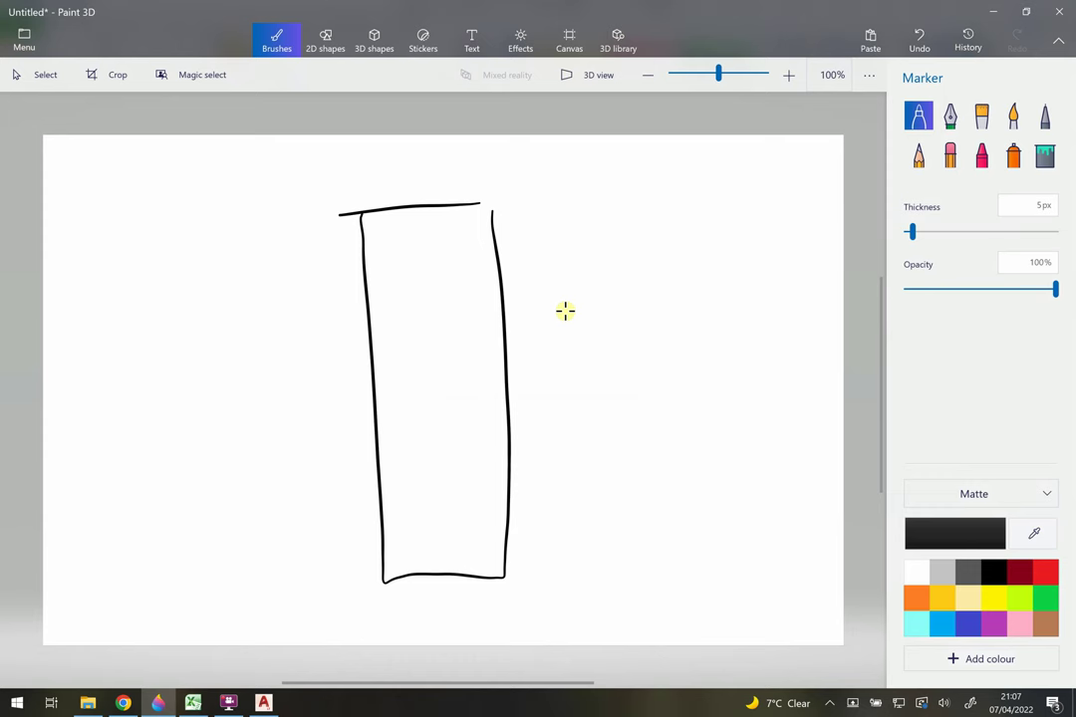
mouse_move(533, 210)
mouse_down()
mouse_move(556, 205)
mouse_move(559, 573)
mouse_move(572, 584)
mouse_up()
drag(583, 345, 585, 383)
mouse_move(604, 351)
mouse_down()
mouse_move(597, 377)
mouse_move(603, 352)
mouse_move(651, 376)
mouse_up()
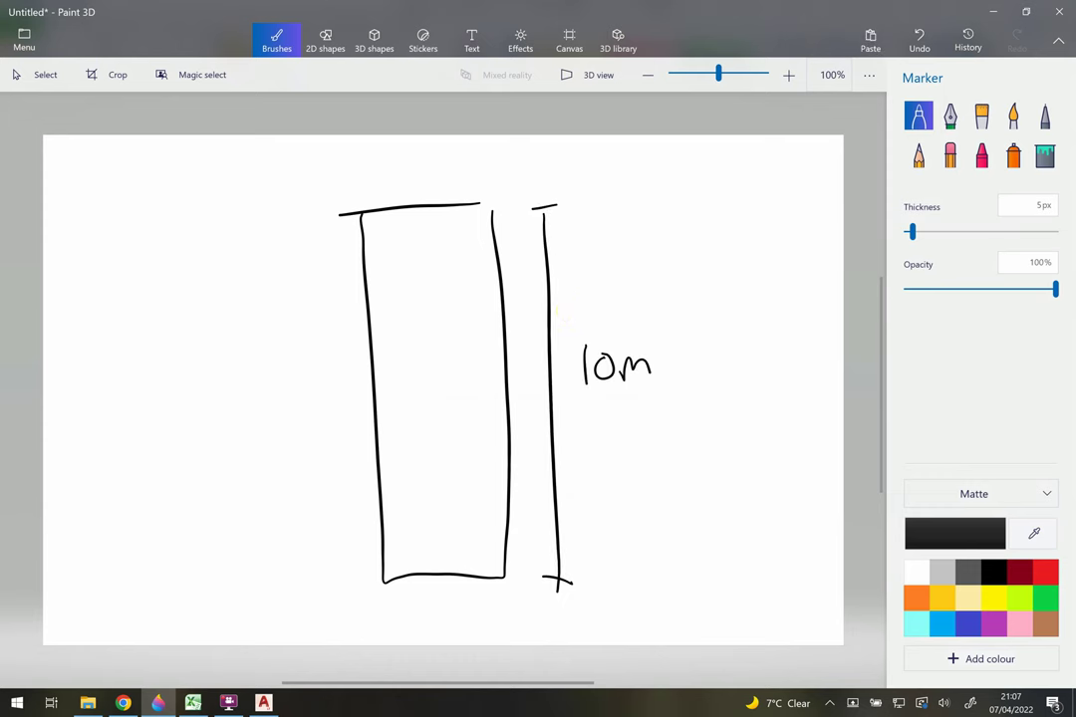
- Draw two overlapping blue rebars inside the beam, mark their lap length alongside and circle the overlap
click(967, 624)
drag(435, 222, 445, 400)
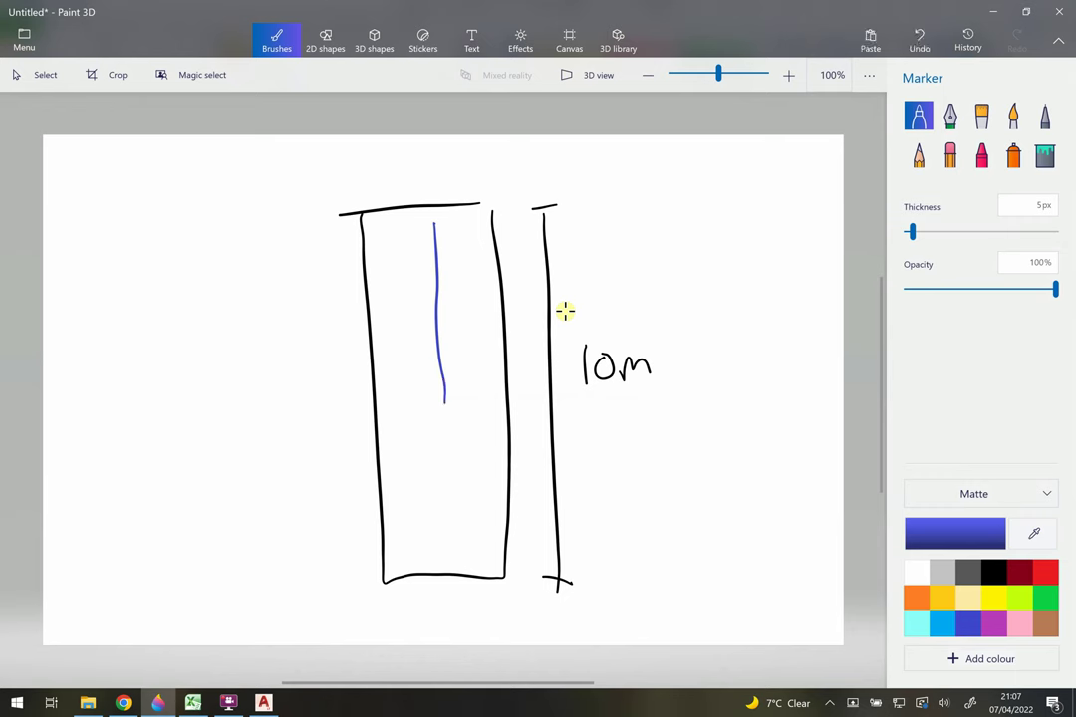
drag(419, 338, 430, 564)
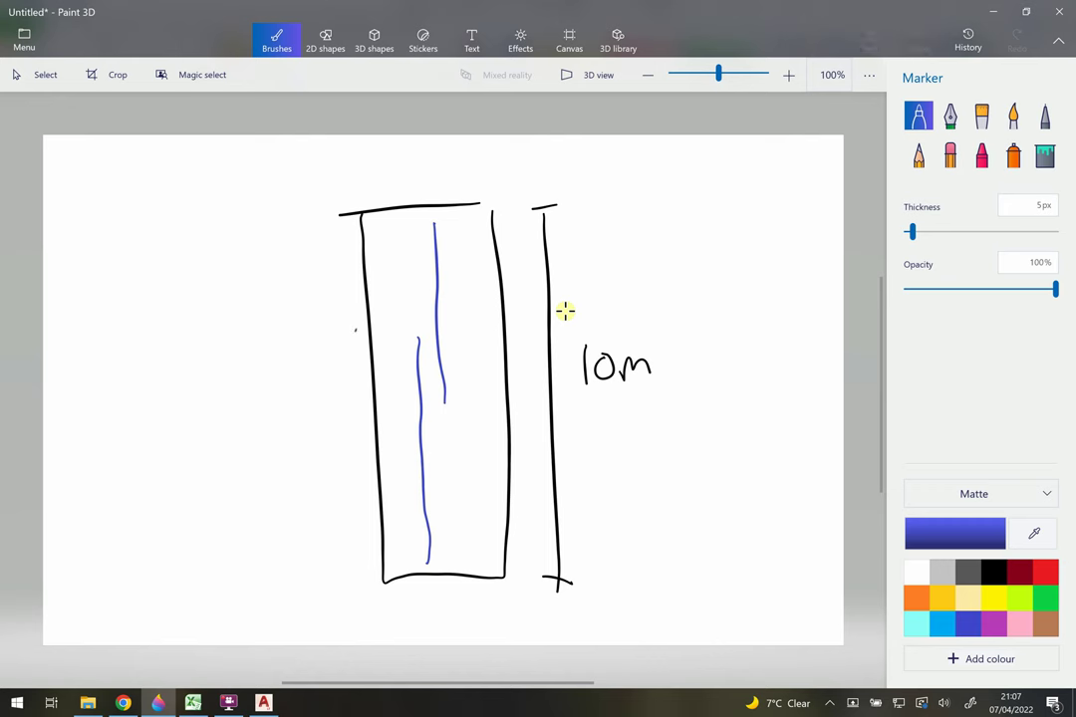
mouse_move(326, 335)
mouse_down()
mouse_move(356, 329)
mouse_move(339, 408)
mouse_move(356, 410)
mouse_up()
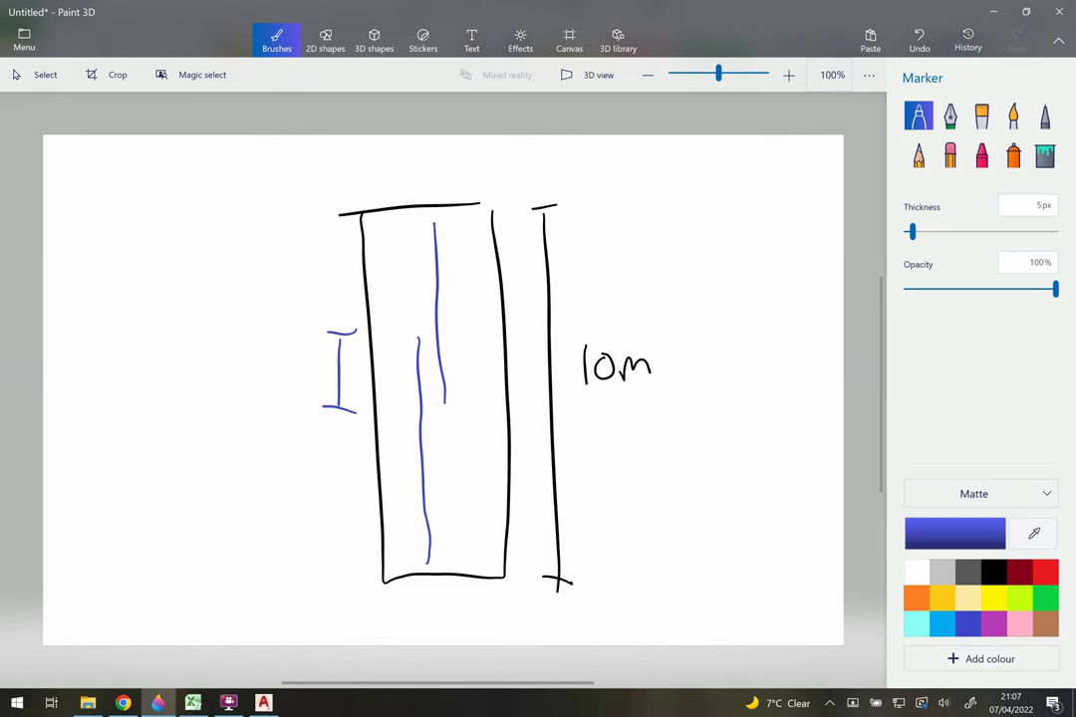
mouse_move(435, 309)
mouse_down()
mouse_move(444, 427)
mouse_move(430, 308)
mouse_up()
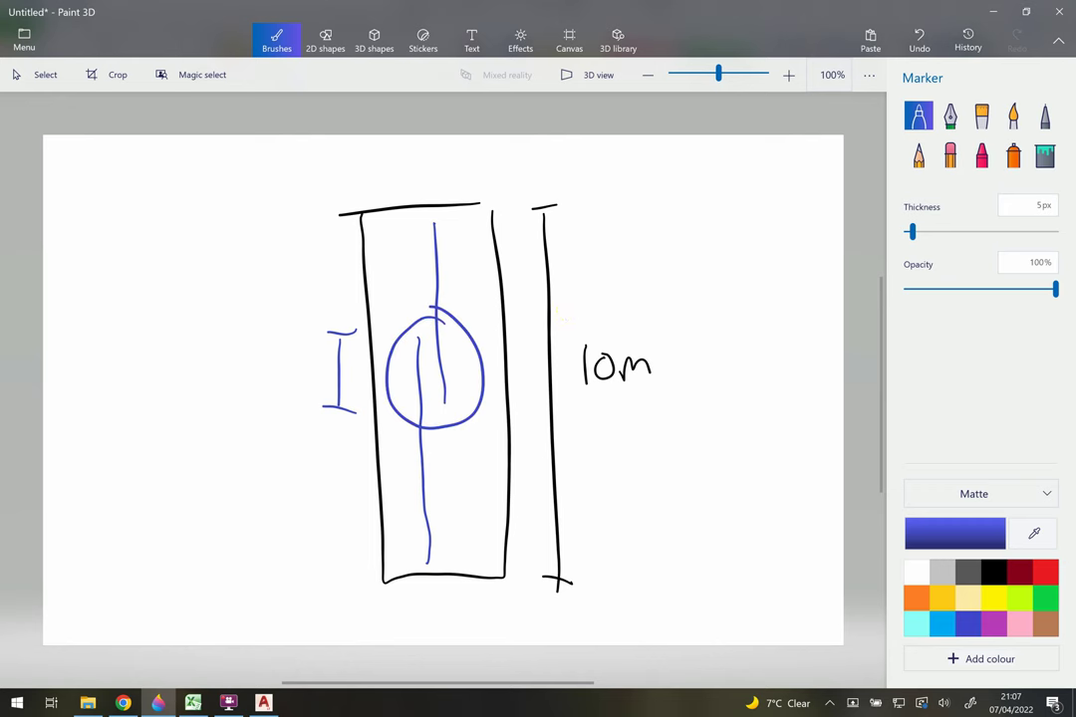
- Switch to Excel and inspect the setting that limits the longitudinal steel length on the Rebar Estimating sheet
click(193, 702)
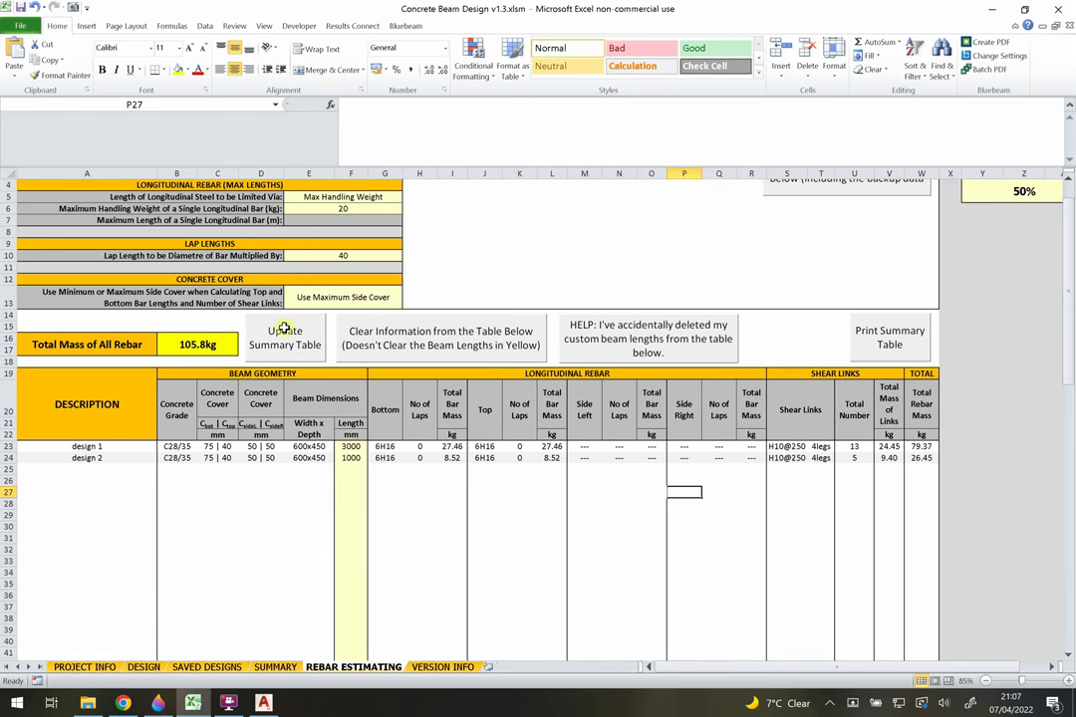
click(159, 188)
key(Down)
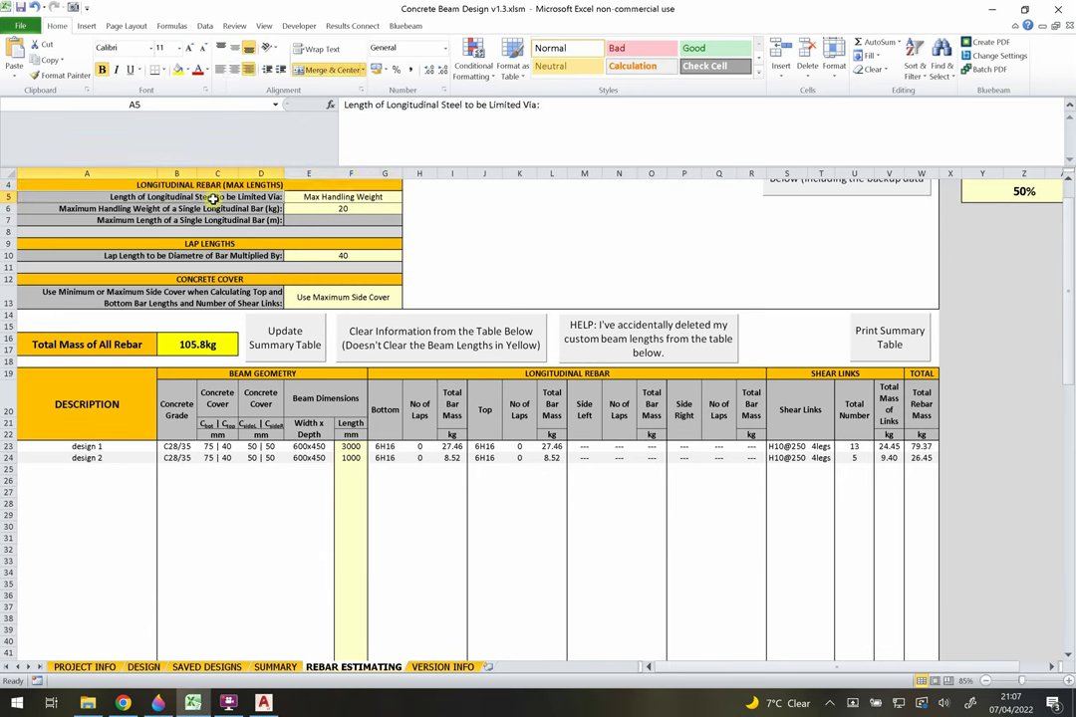
click(219, 185)
key(Down)
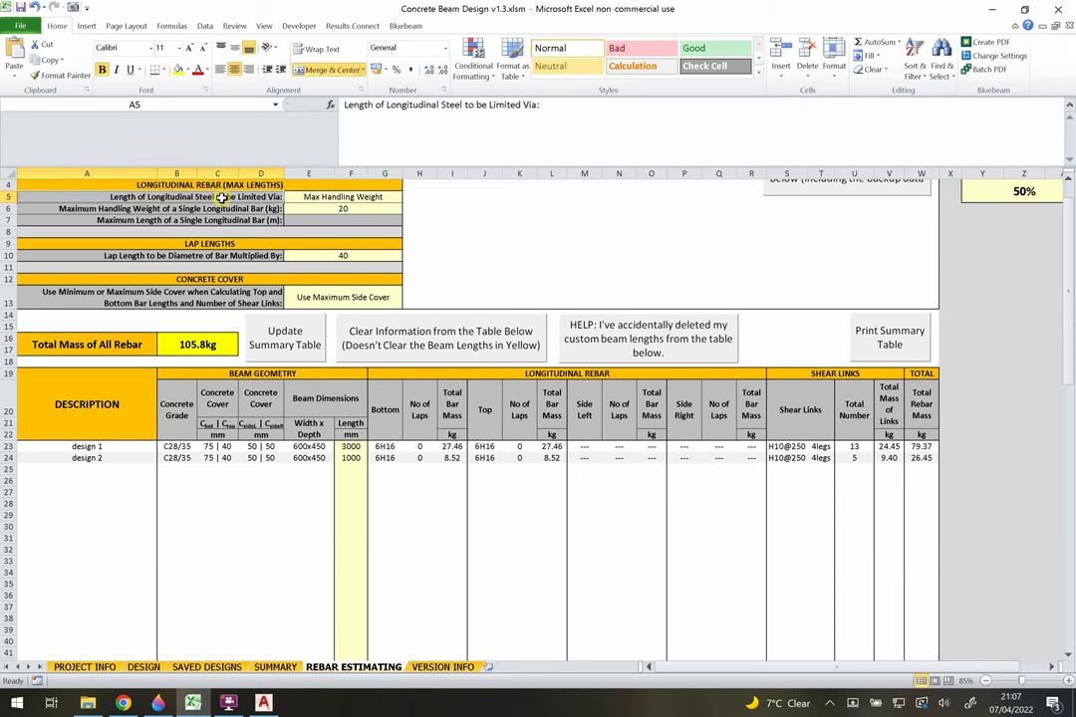
click(296, 197)
key(Left)
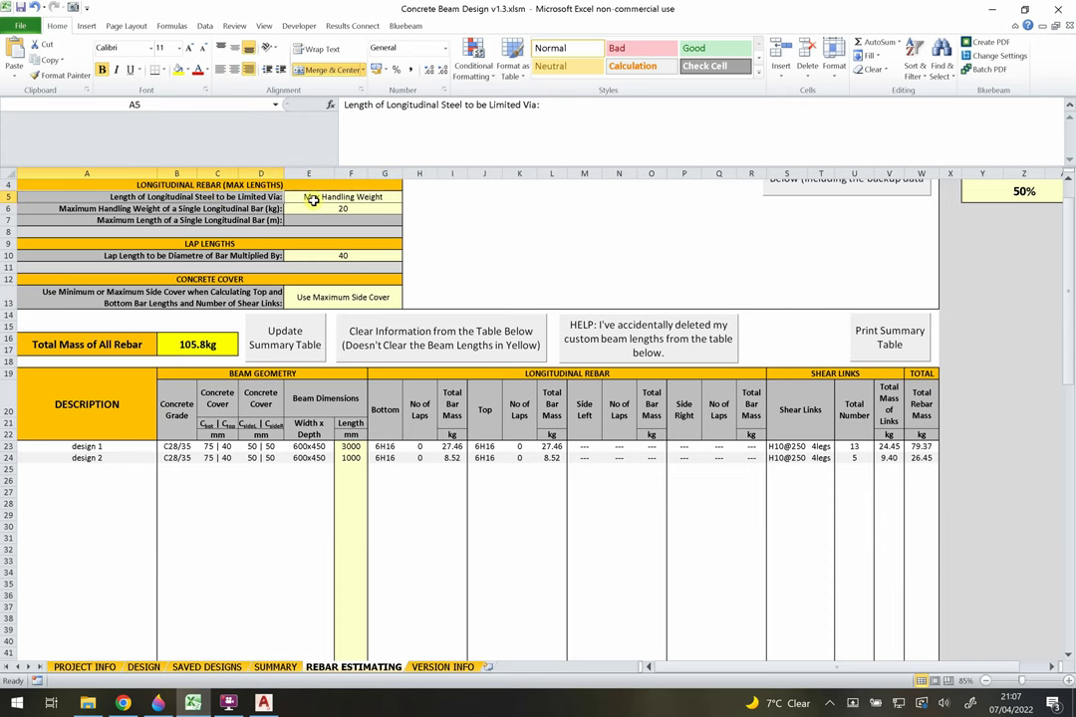
- Try limiting the longitudinal steel by Length, and set the limit to Both Weight and Length instead
click(370, 203)
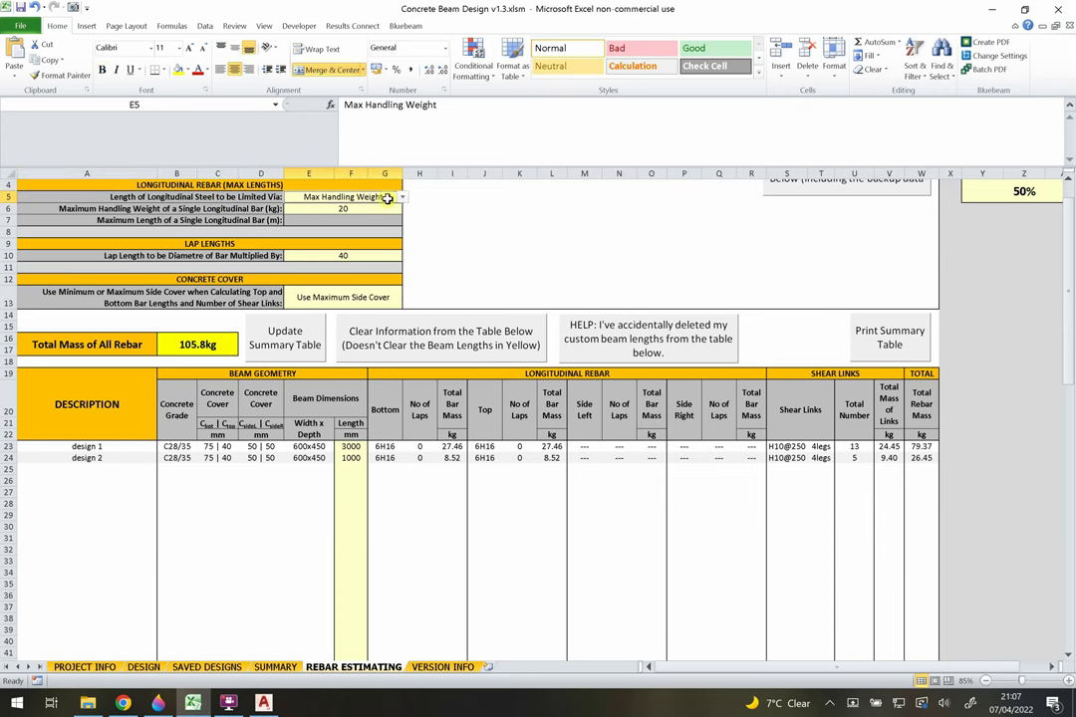
click(402, 197)
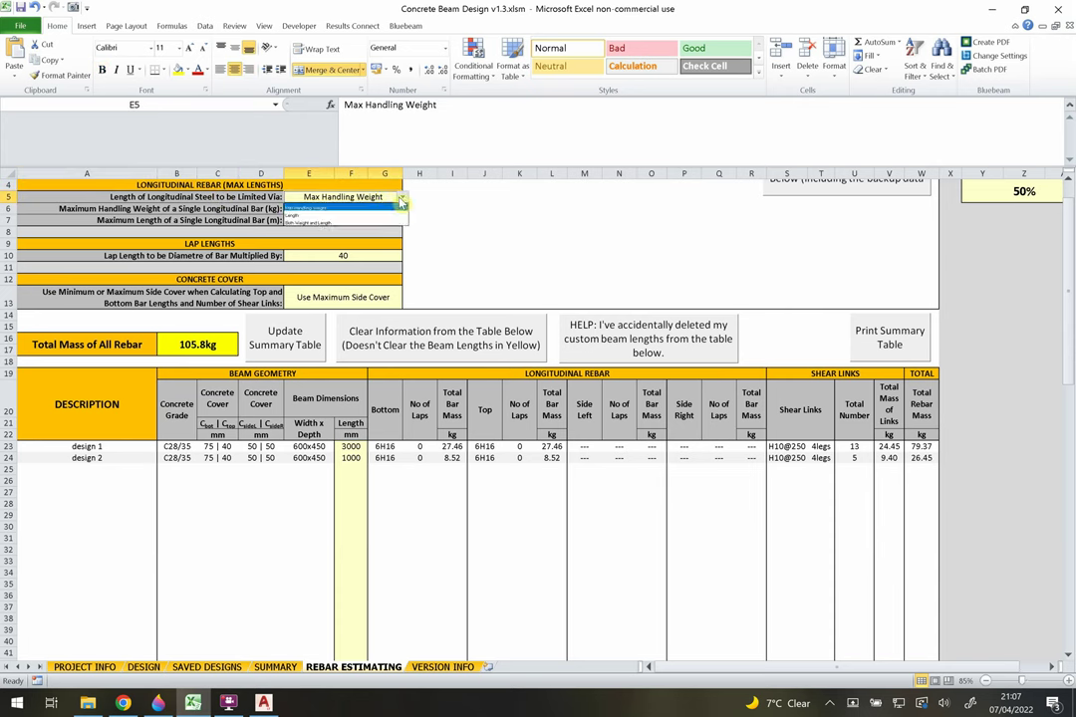
click(351, 216)
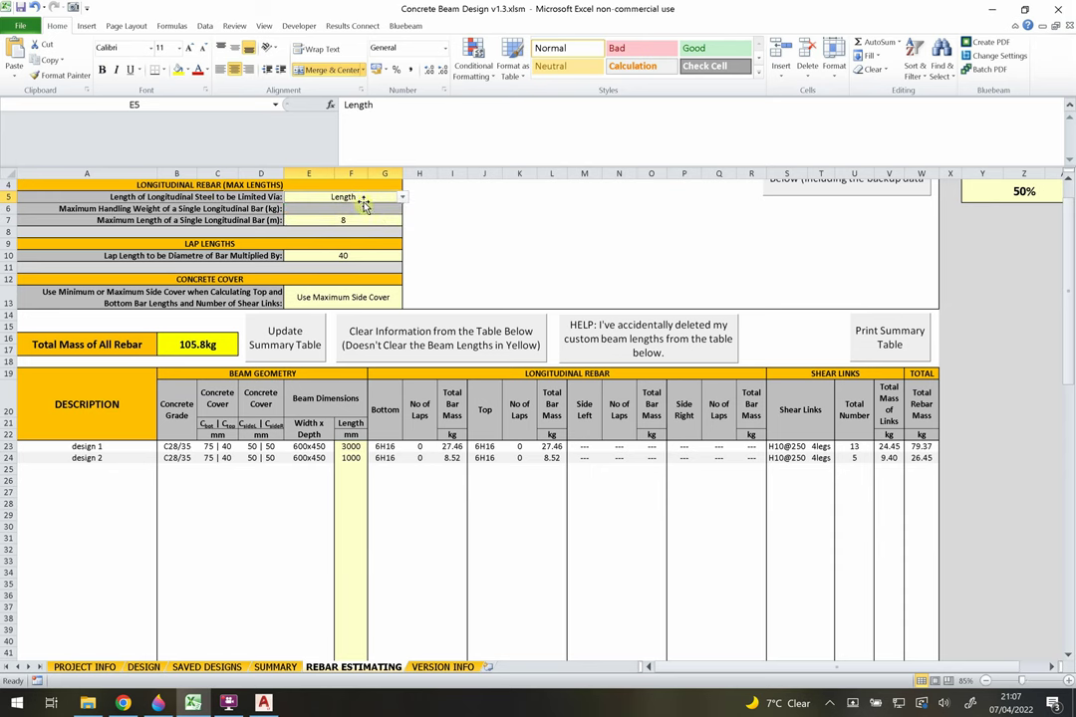
click(402, 197)
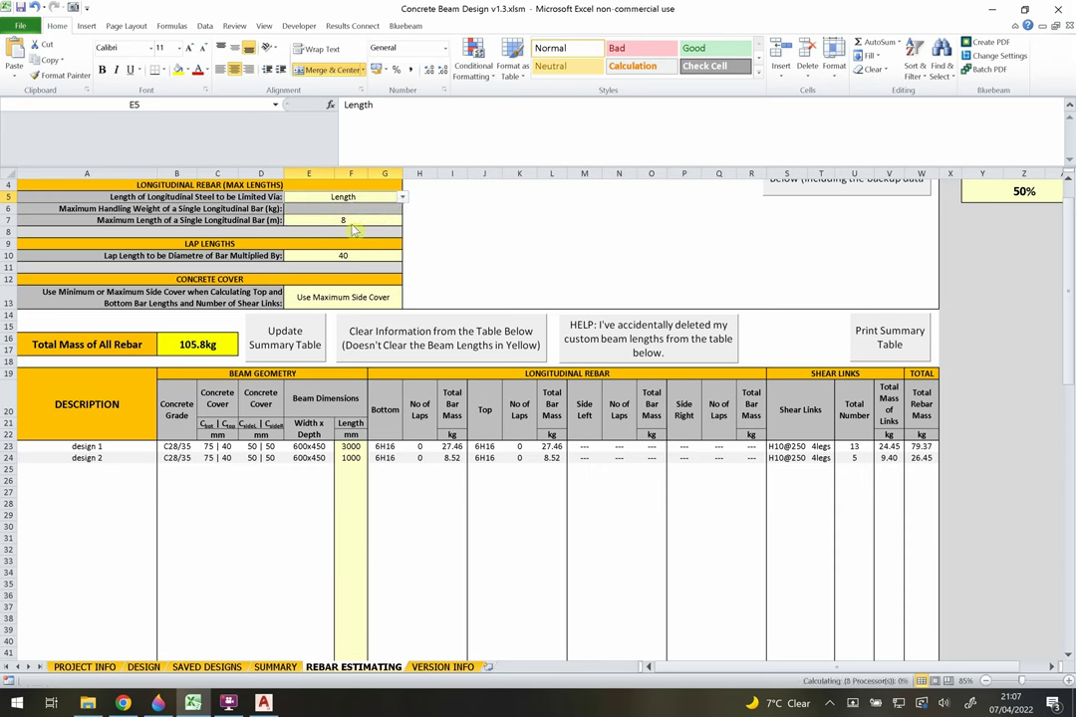
click(329, 227)
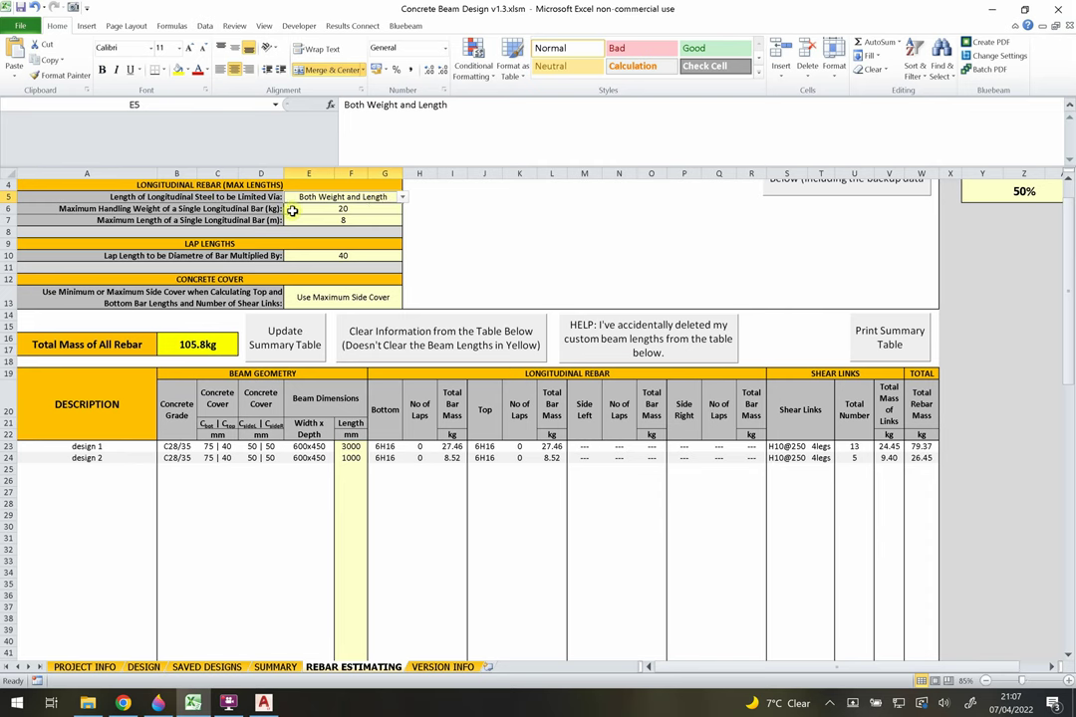
- Re-enter 8 m as the maximum length of a single longitudinal bar on the Rebar Estimating sheet
click(303, 208)
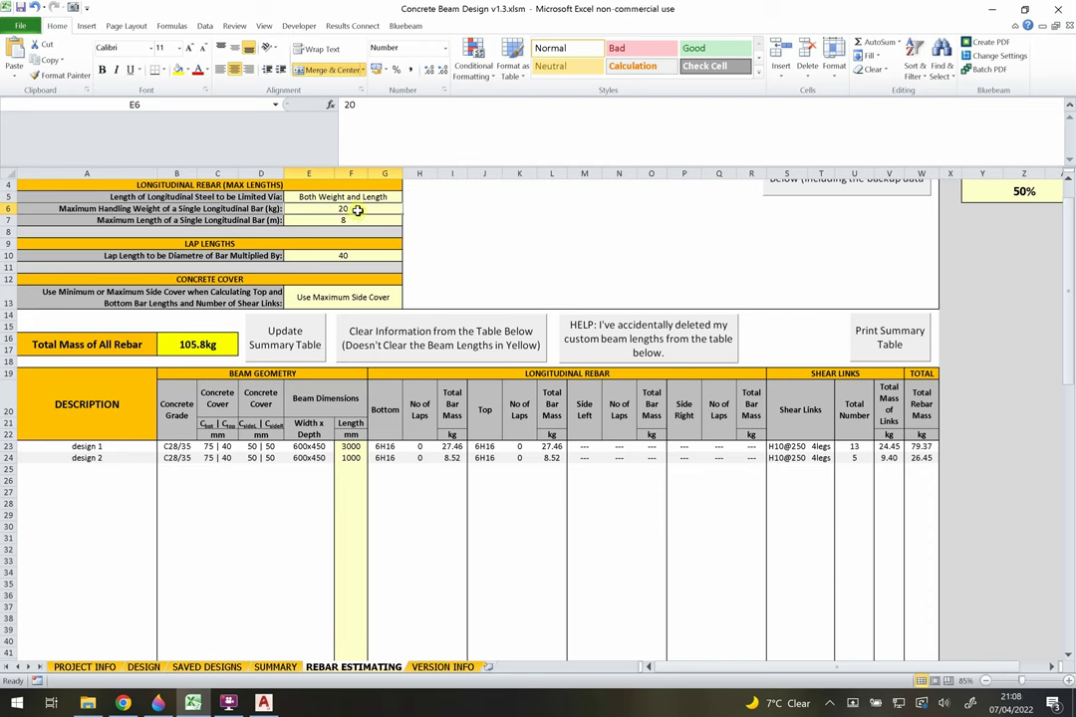
click(351, 220)
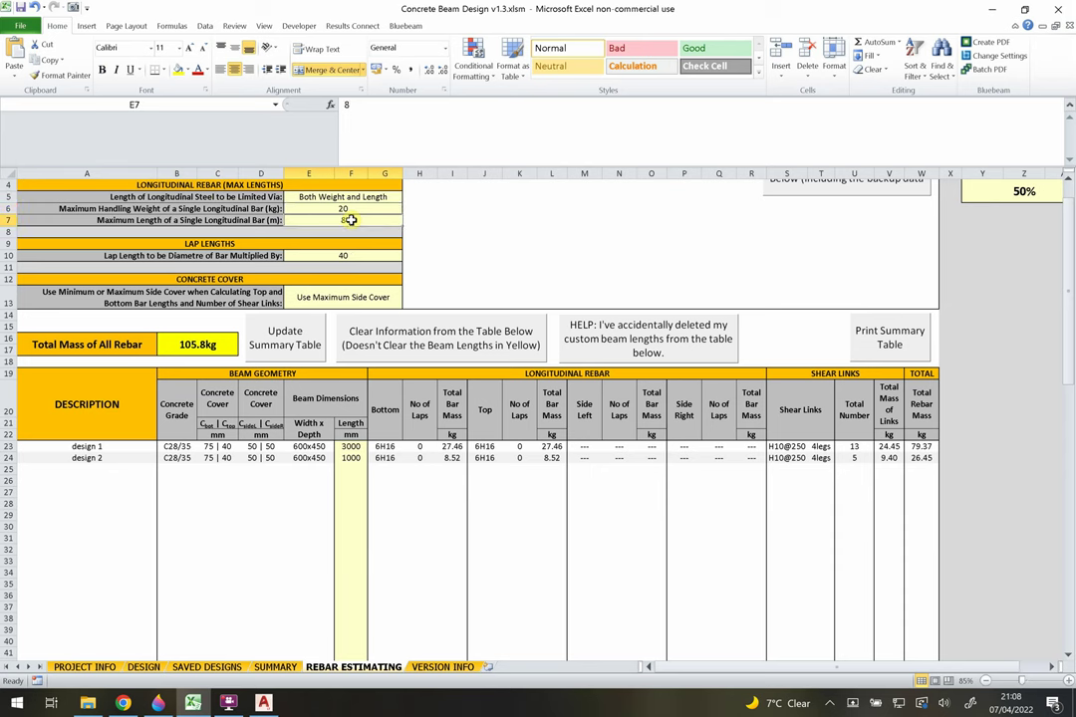
text(6)
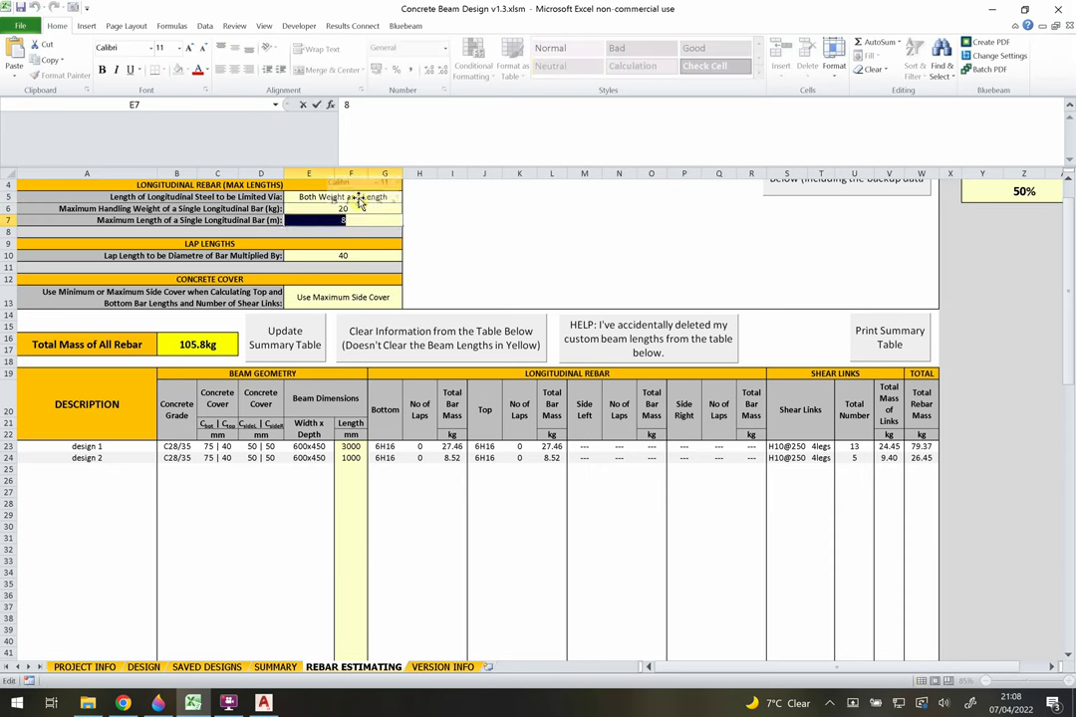
key(Return)
text(8)
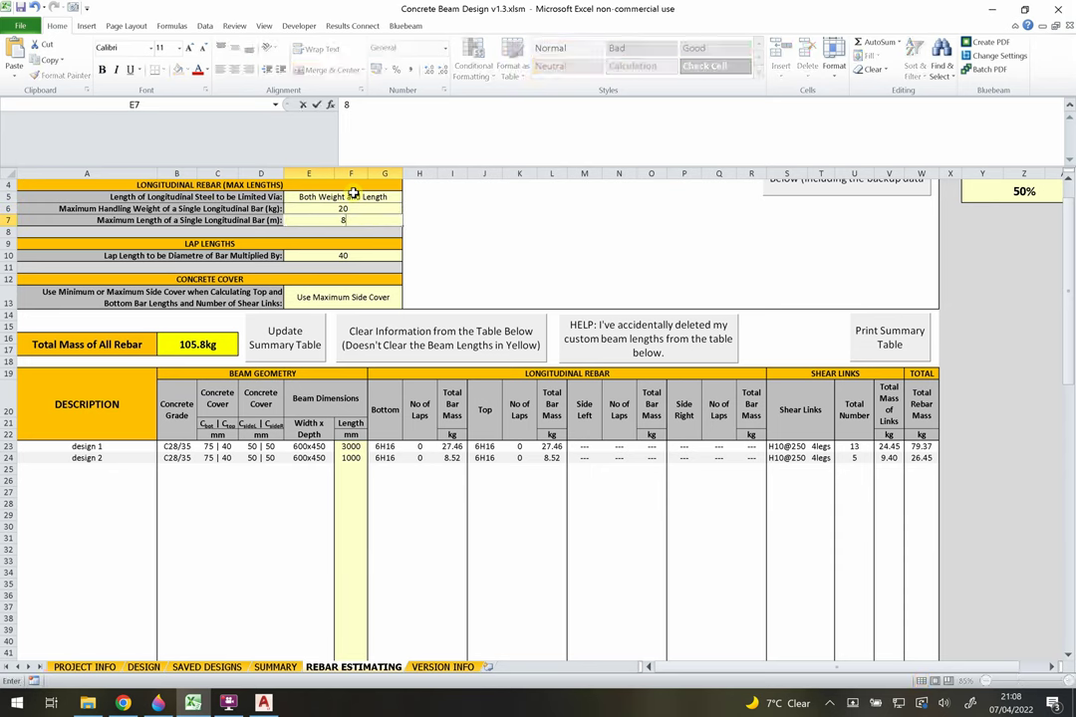
key(Return)
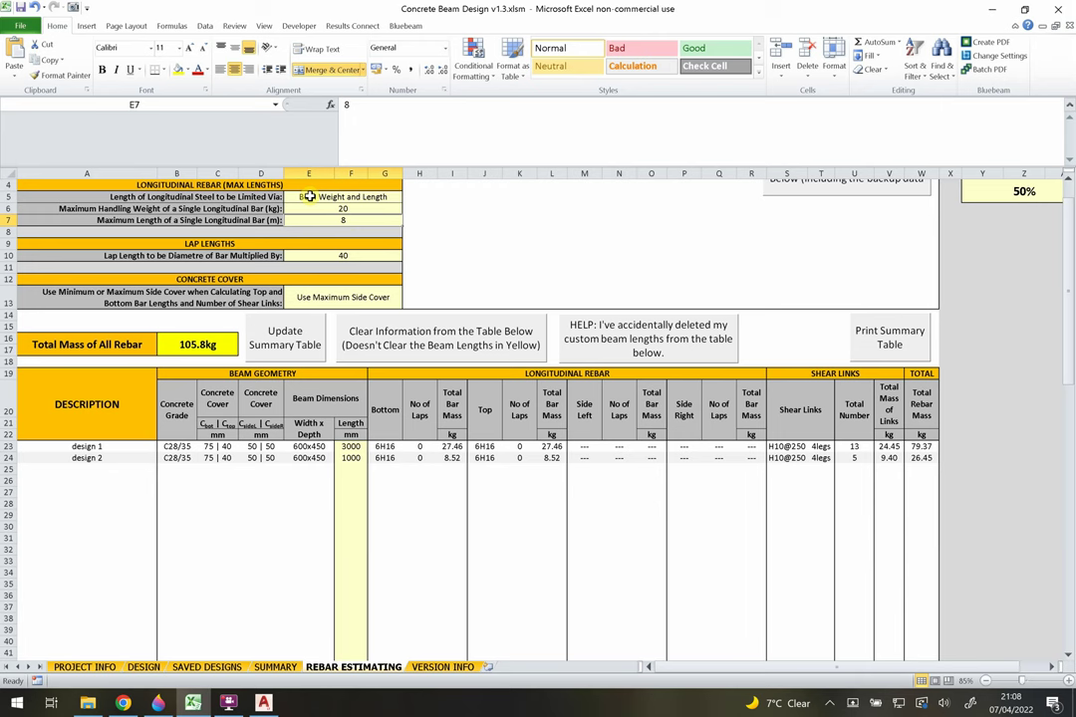
- Inspect the longitudinal steel limiting option together with the maximum handling weight and maximum bar length settings
click(310, 196)
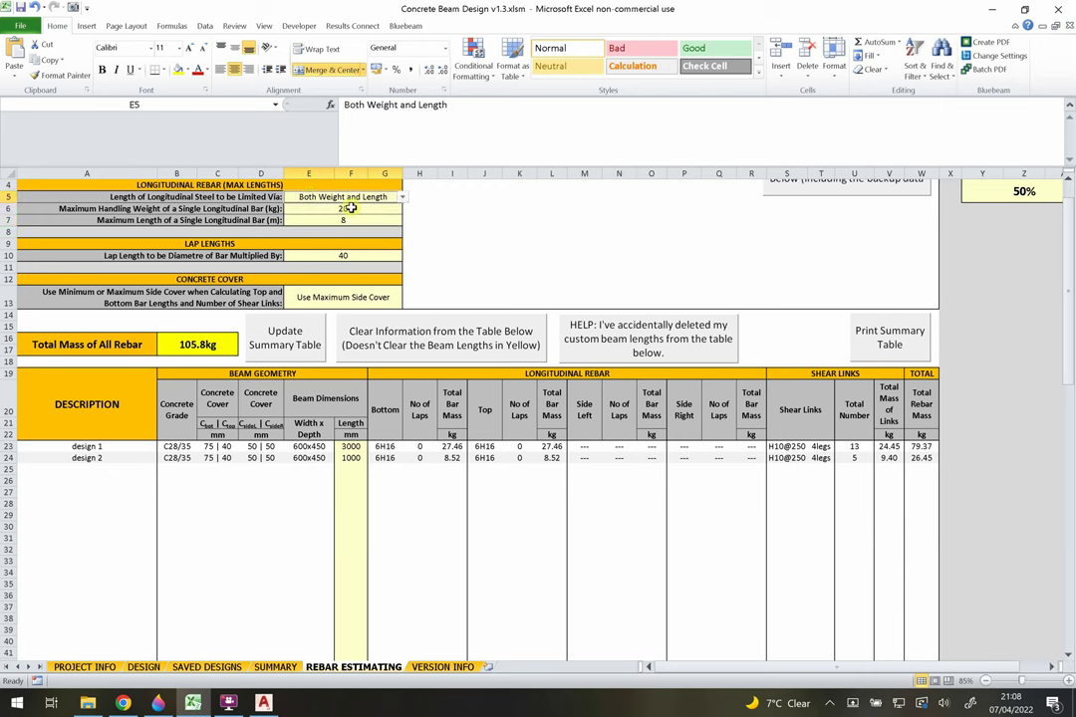
click(448, 209)
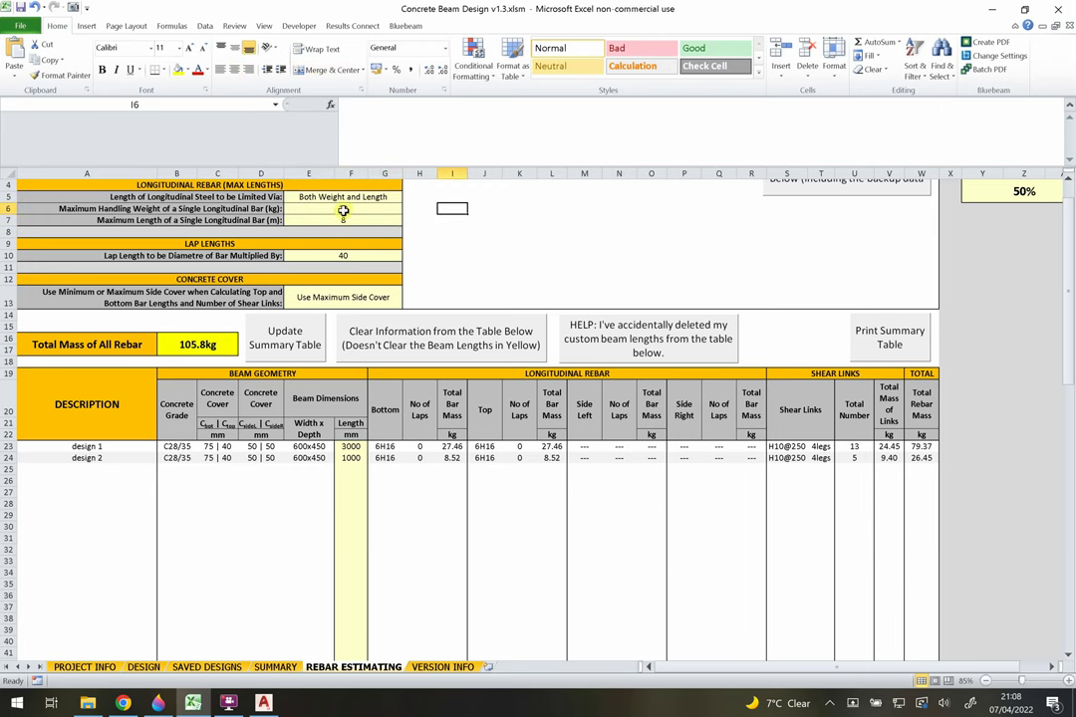
click(343, 208)
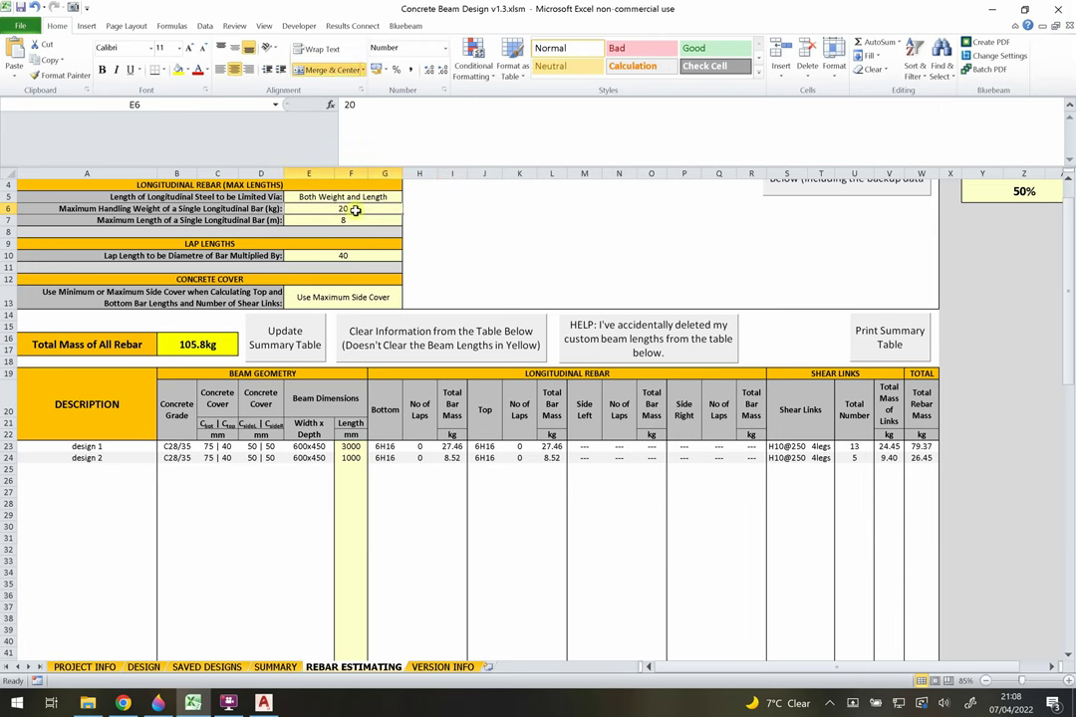
key(Down)
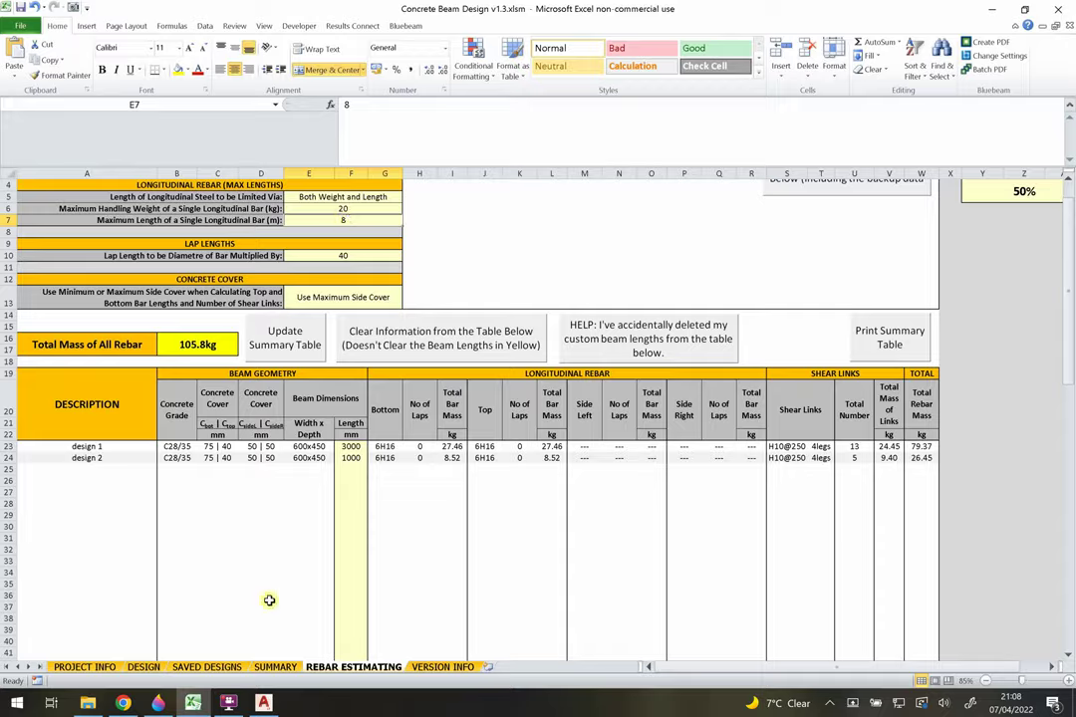
- Switch to Paint 3D, draw two overlapping red rebars inside the beam, circle their lap and add a red 8m dimension beside the 10m one
click(157, 702)
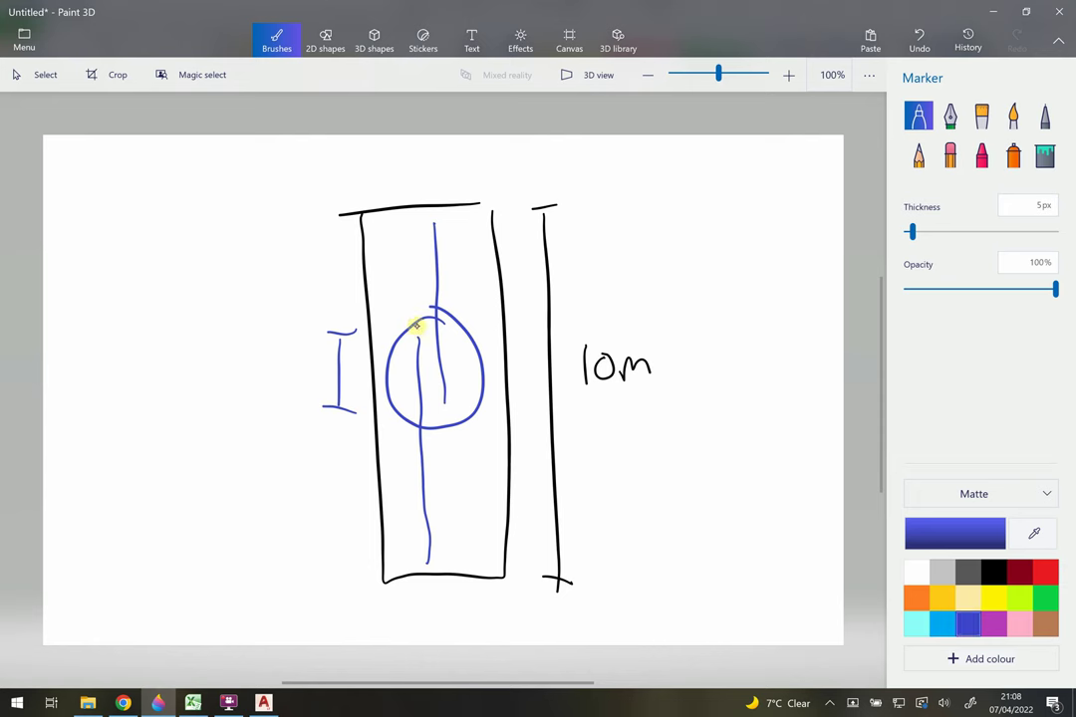
click(1045, 571)
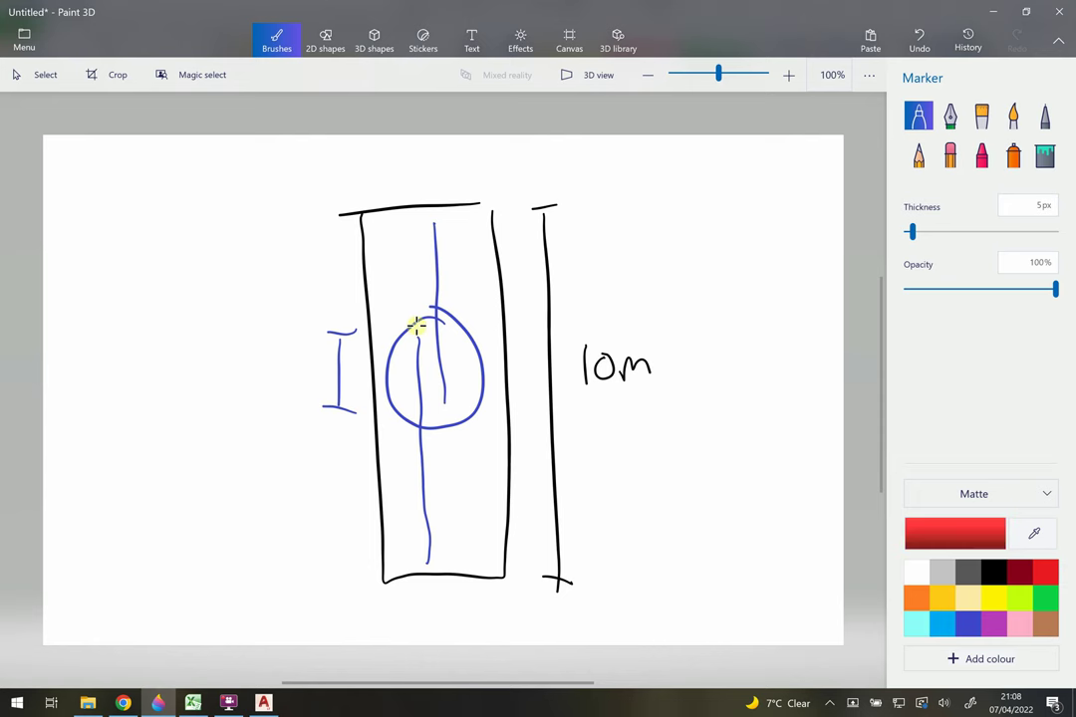
drag(472, 211, 482, 518)
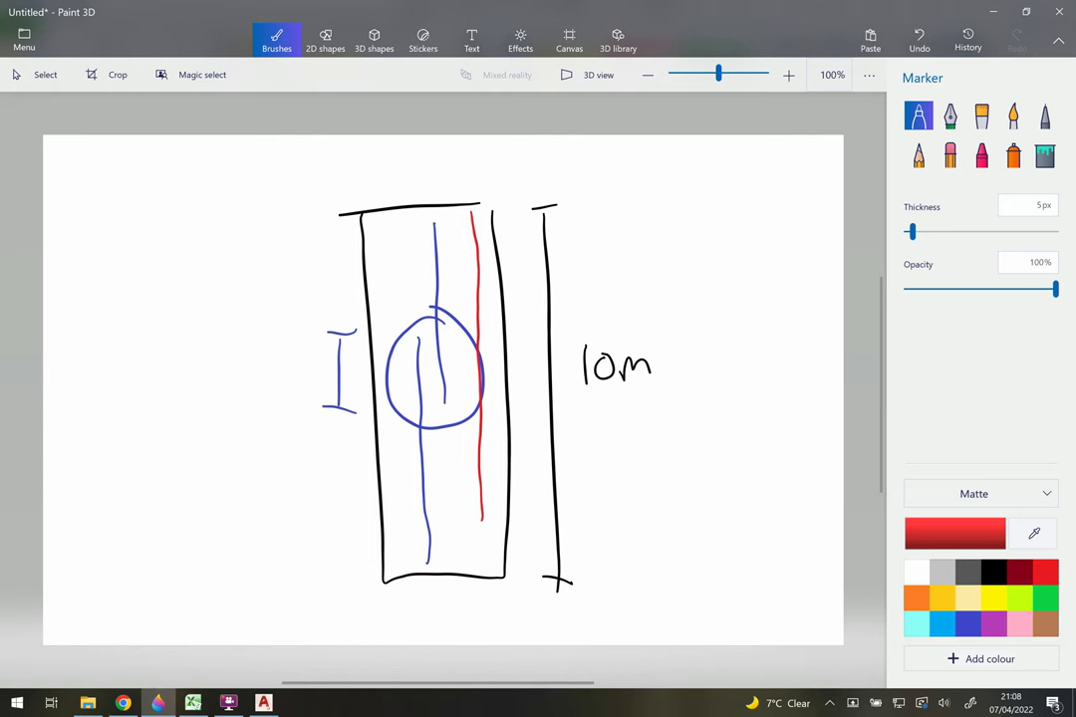
mouse_move(665, 212)
mouse_down()
mouse_move(691, 209)
mouse_move(677, 385)
mouse_move(689, 560)
mouse_move(705, 546)
mouse_up()
mouse_move(734, 339)
mouse_down()
mouse_move(709, 384)
mouse_move(735, 340)
mouse_up()
drag(740, 390, 775, 387)
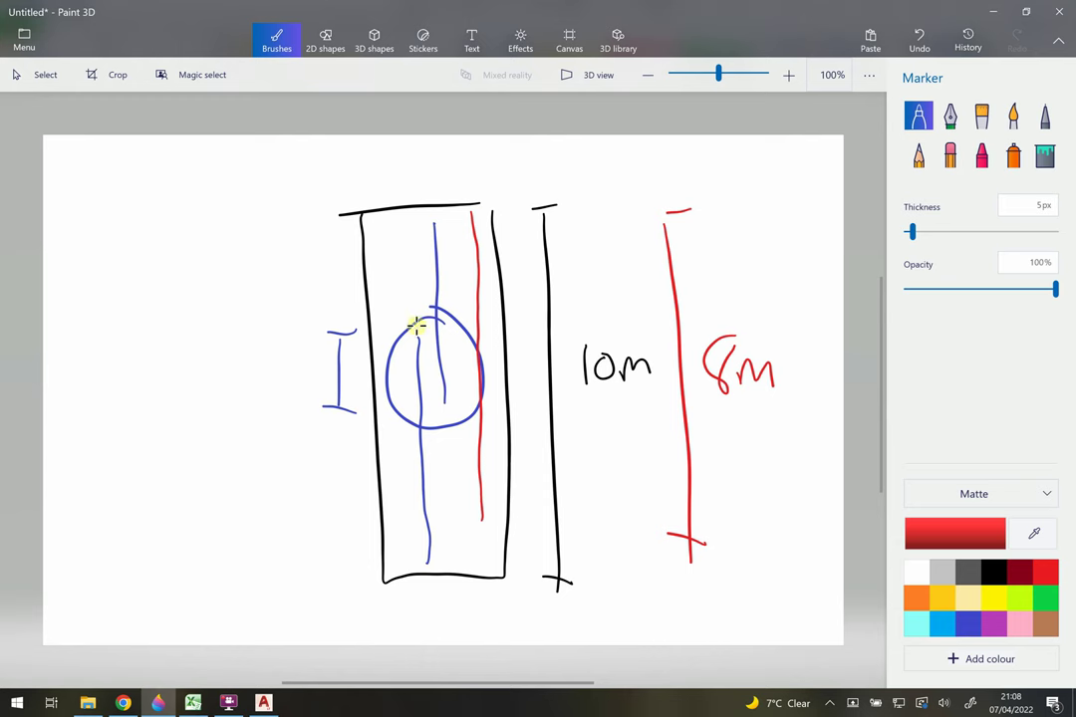
drag(458, 428, 462, 570)
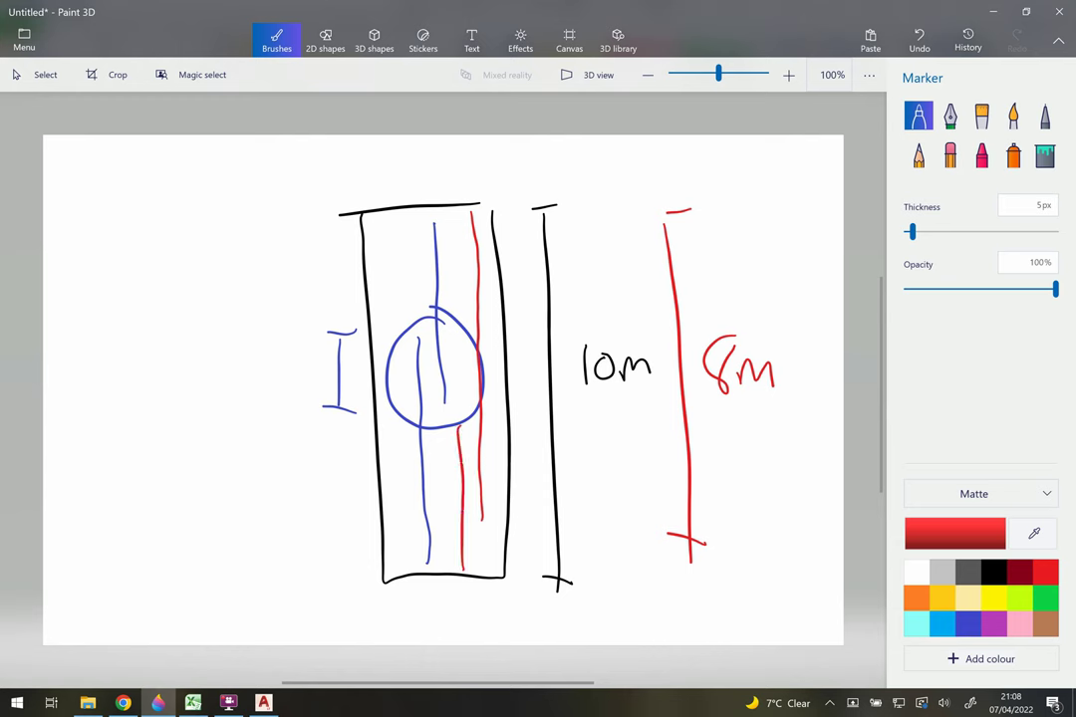
mouse_move(480, 438)
mouse_down()
mouse_move(488, 480)
mouse_move(476, 440)
mouse_up()
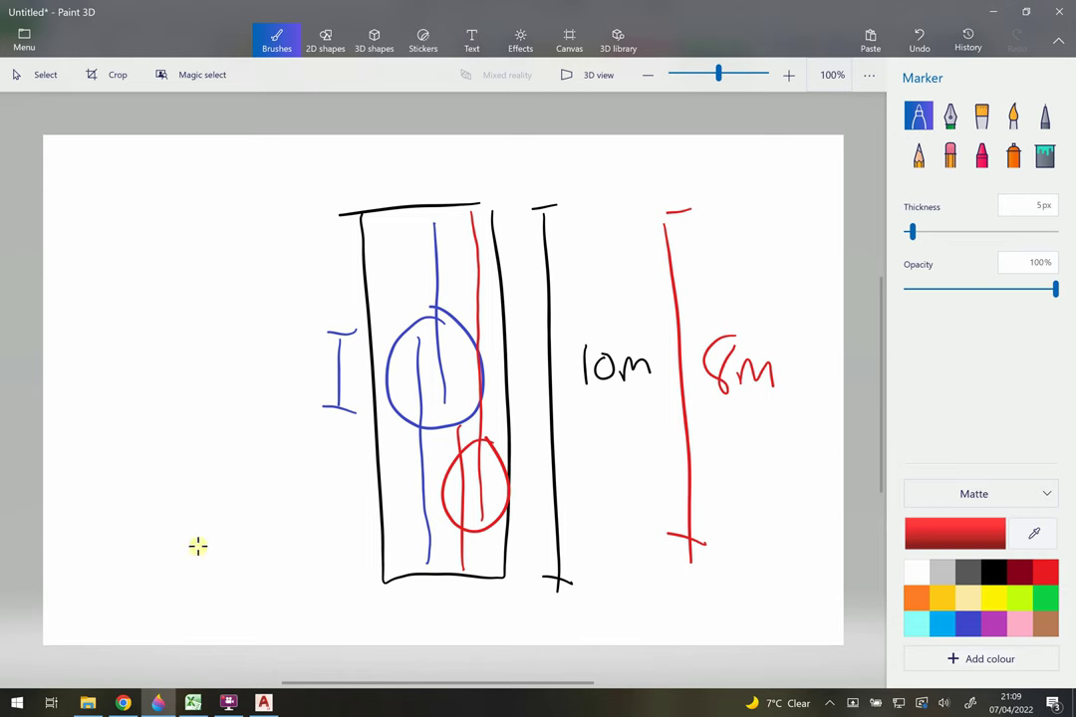
- Switch to Excel and inspect the Lap Lengths setting that multiplies the bar diameter
mouse_move(192, 703)
click(154, 592)
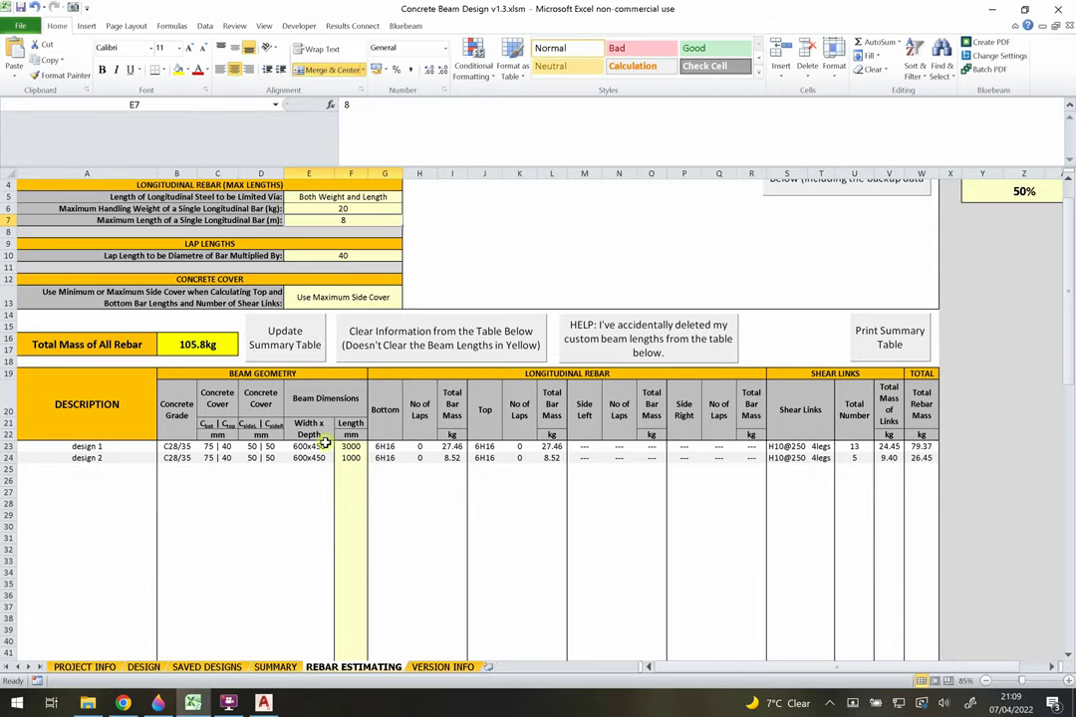
click(309, 255)
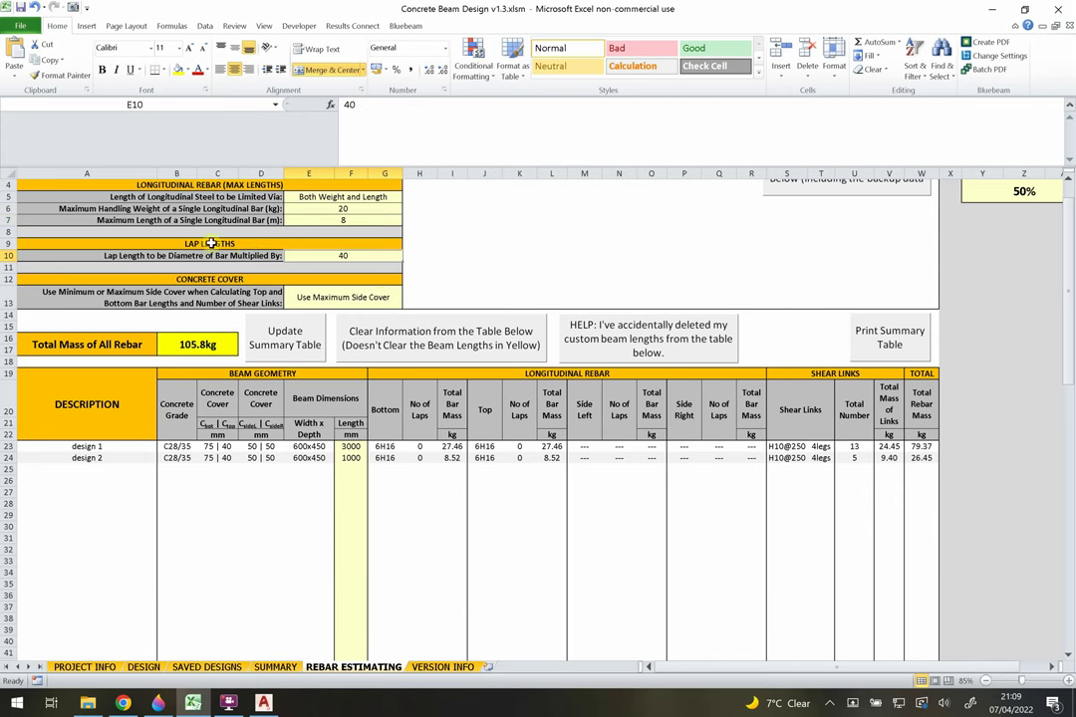
click(226, 246)
click(317, 256)
- Switch to Paint 3D and add a blue leader to the upper blue rebar, labelled H10
key(alt+Tab)
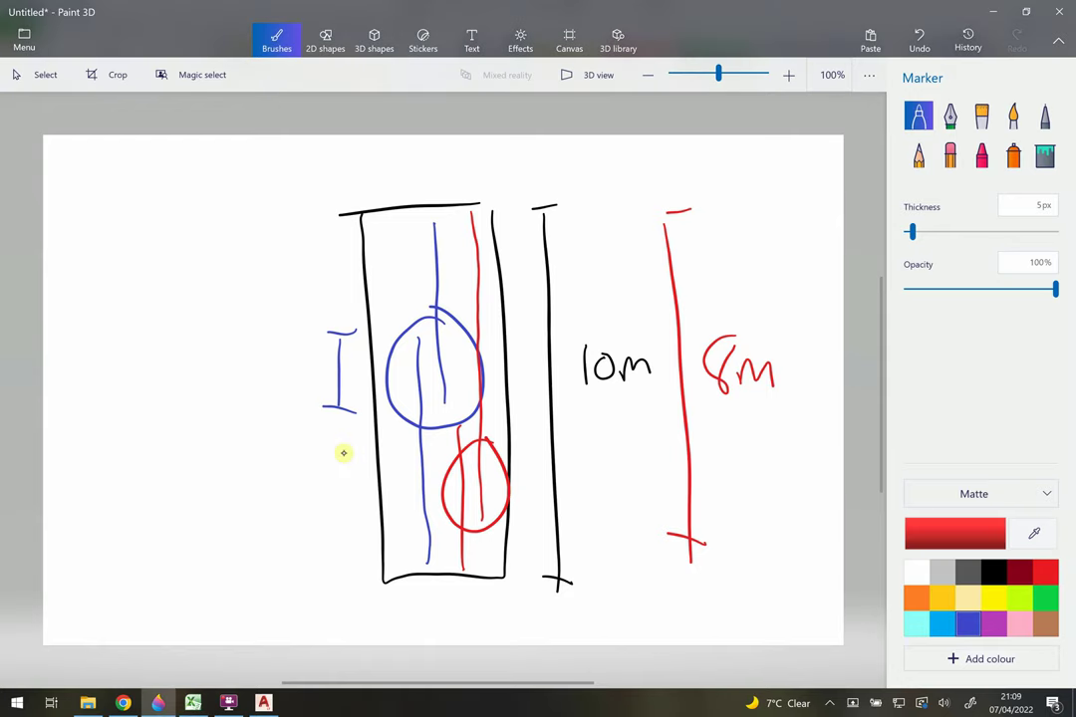
drag(309, 208, 429, 260)
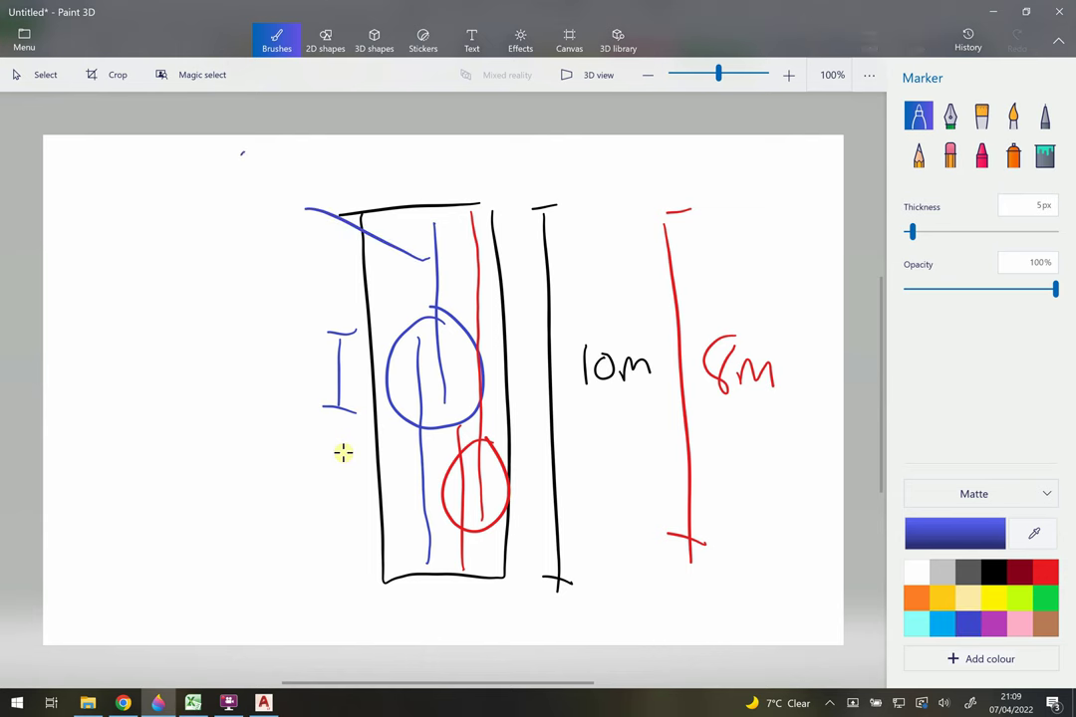
drag(242, 152, 242, 190)
mouse_move(266, 156)
mouse_down()
mouse_move(269, 196)
mouse_move(296, 167)
mouse_up()
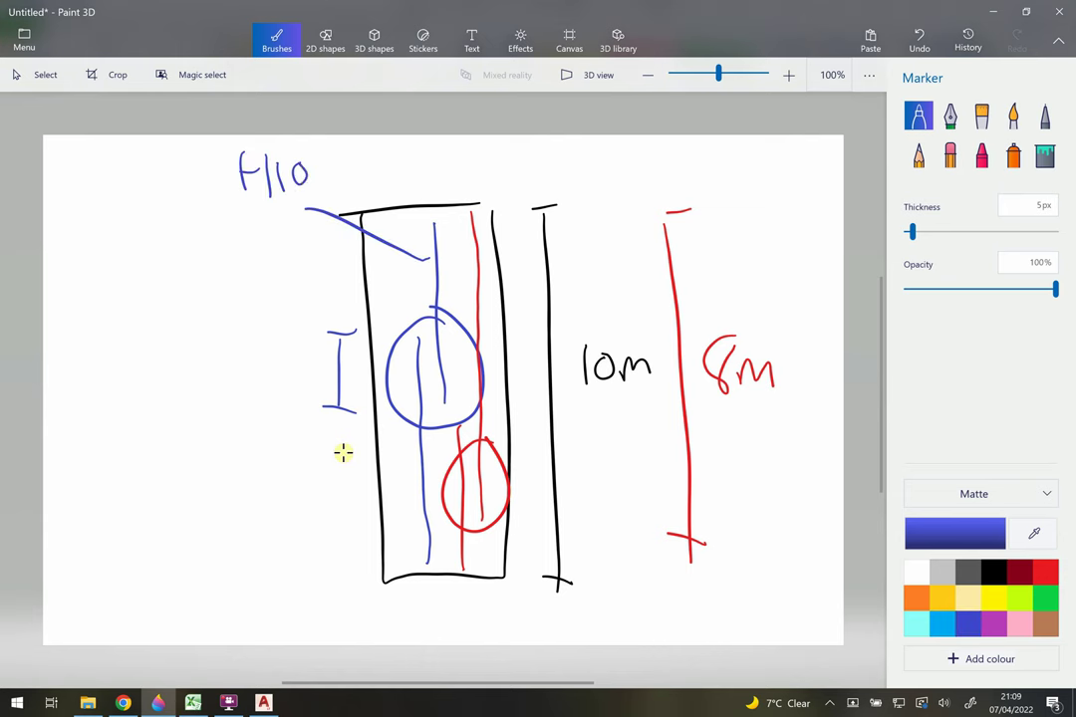
- Write the lap calculation in blue beside the beam as 40x, 400 and 40 x 10, with an arrow from 400 to the 10
mouse_move(149, 239)
mouse_down()
mouse_move(139, 285)
mouse_move(160, 283)
mouse_up()
mouse_move(160, 254)
mouse_down()
mouse_move(162, 304)
mouse_move(174, 245)
mouse_move(206, 257)
mouse_move(195, 289)
mouse_up()
mouse_move(239, 354)
mouse_down()
mouse_move(236, 369)
mouse_move(265, 356)
mouse_move(279, 387)
mouse_move(287, 355)
mouse_up()
mouse_move(126, 446)
mouse_down()
mouse_move(137, 478)
mouse_move(126, 492)
mouse_move(153, 450)
mouse_move(182, 482)
mouse_move(215, 488)
mouse_up()
mouse_move(237, 454)
mouse_down()
mouse_move(223, 472)
mouse_move(237, 454)
mouse_up()
drag(263, 401, 239, 440)
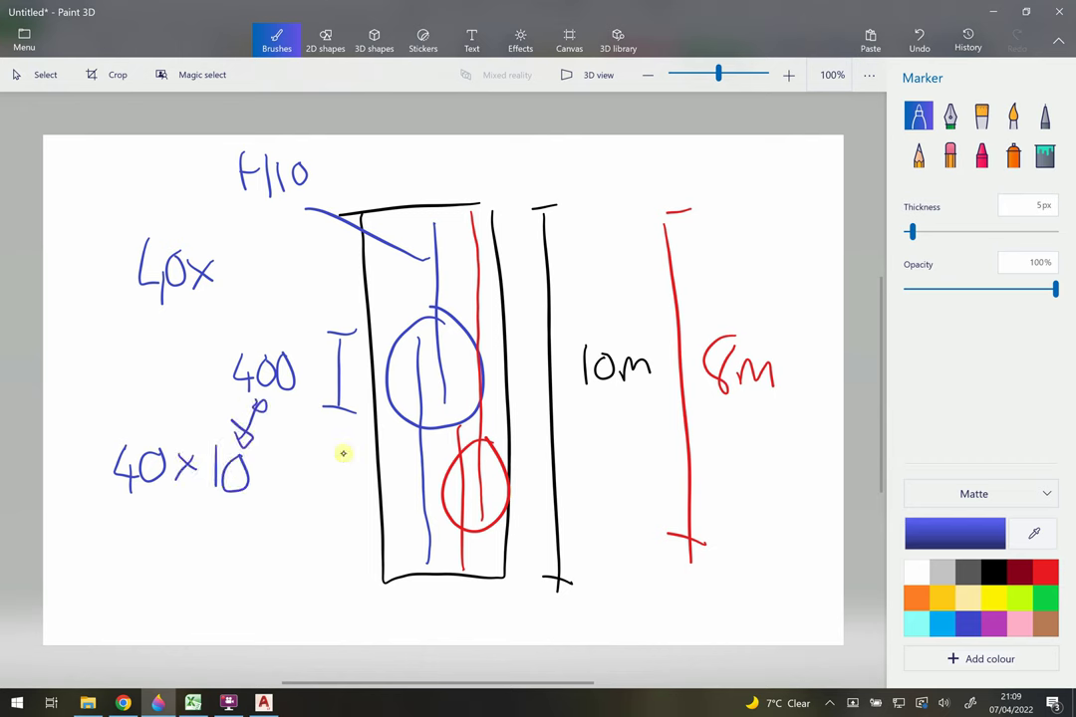
- Start a new blank drawing without saving the current sketch and switch back to Excel
key(alt+F4)
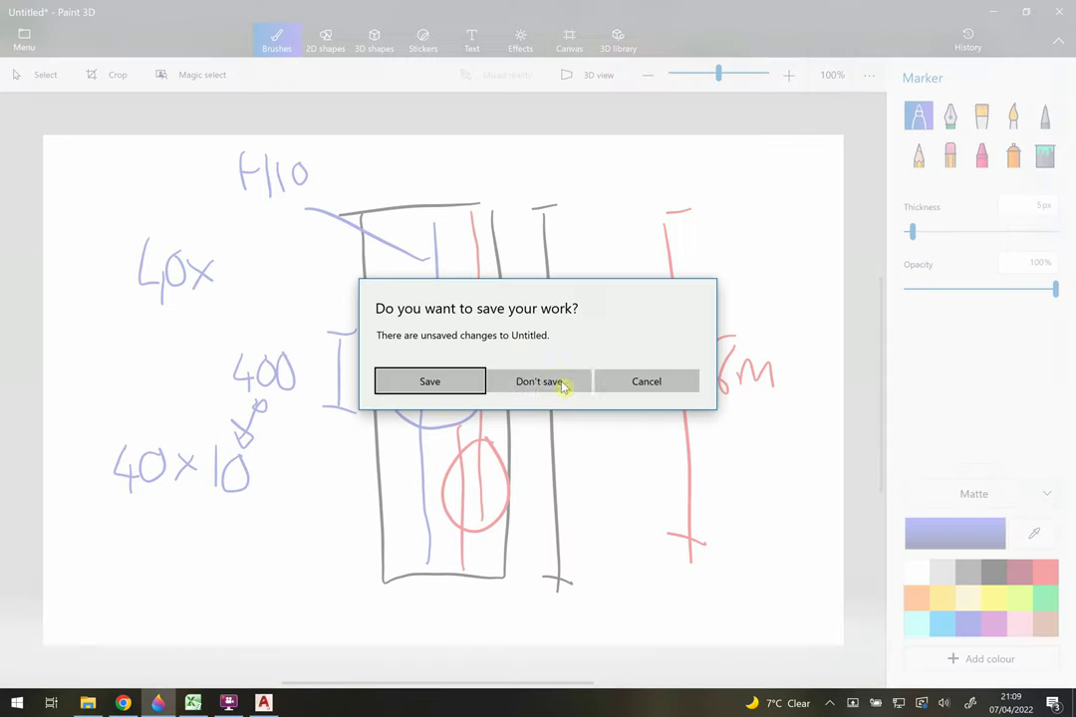
click(562, 387)
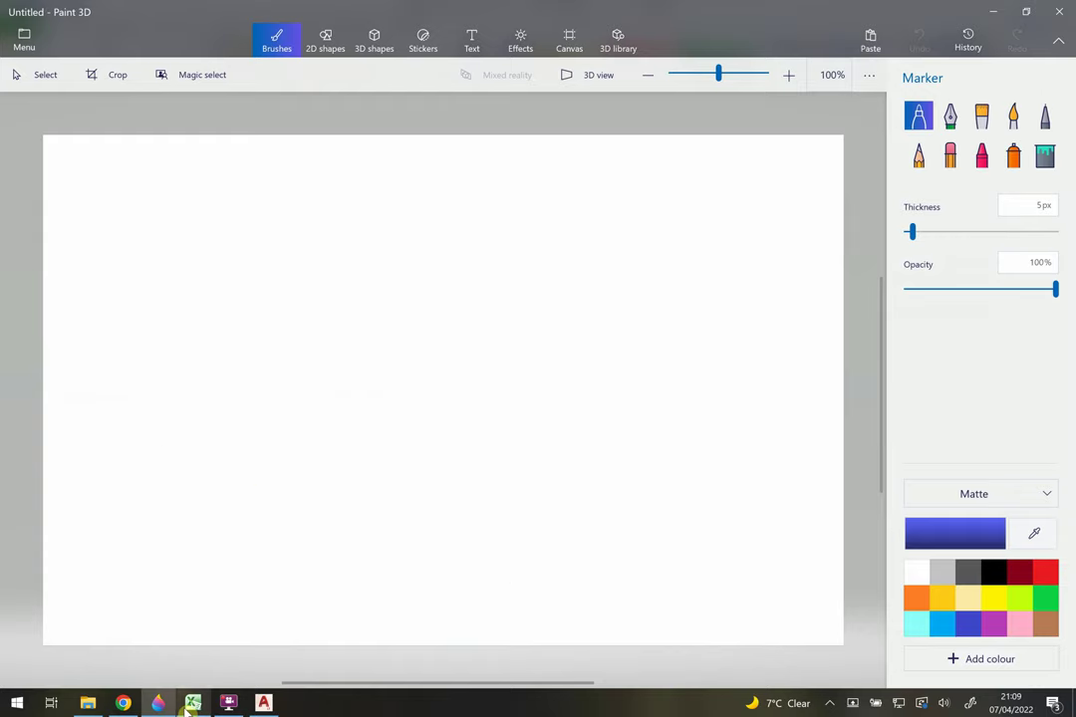
click(192, 702)
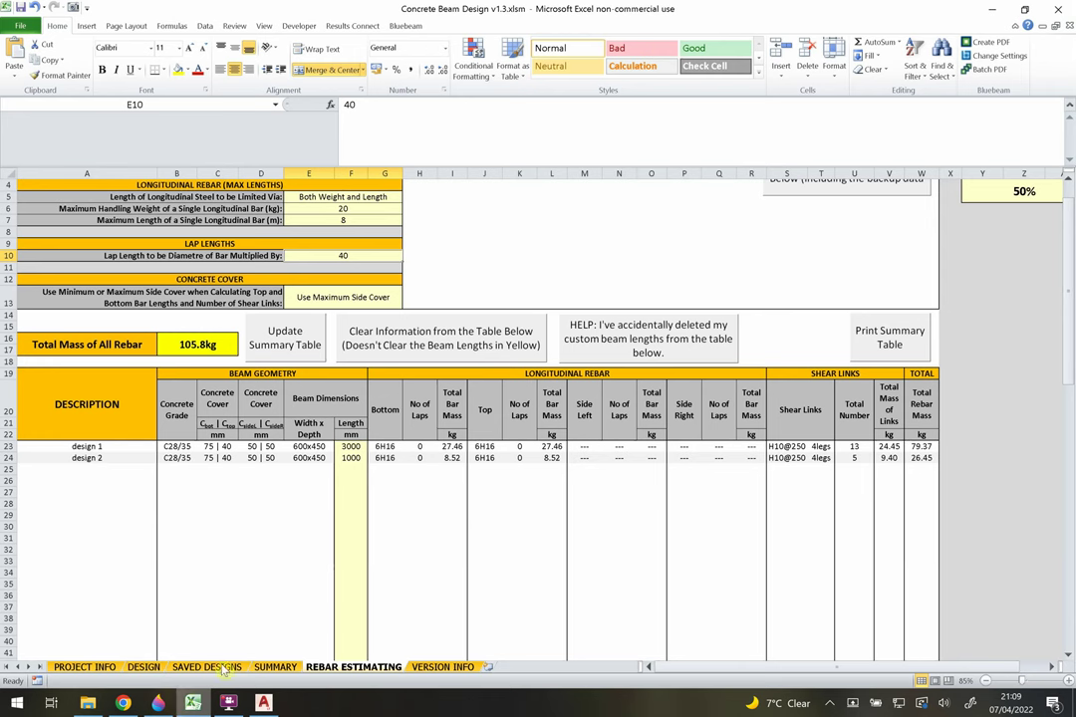
- Inspect the Concrete Cover setting that chooses minimum or maximum side cover for bar lengths and shear links
click(328, 297)
click(211, 281)
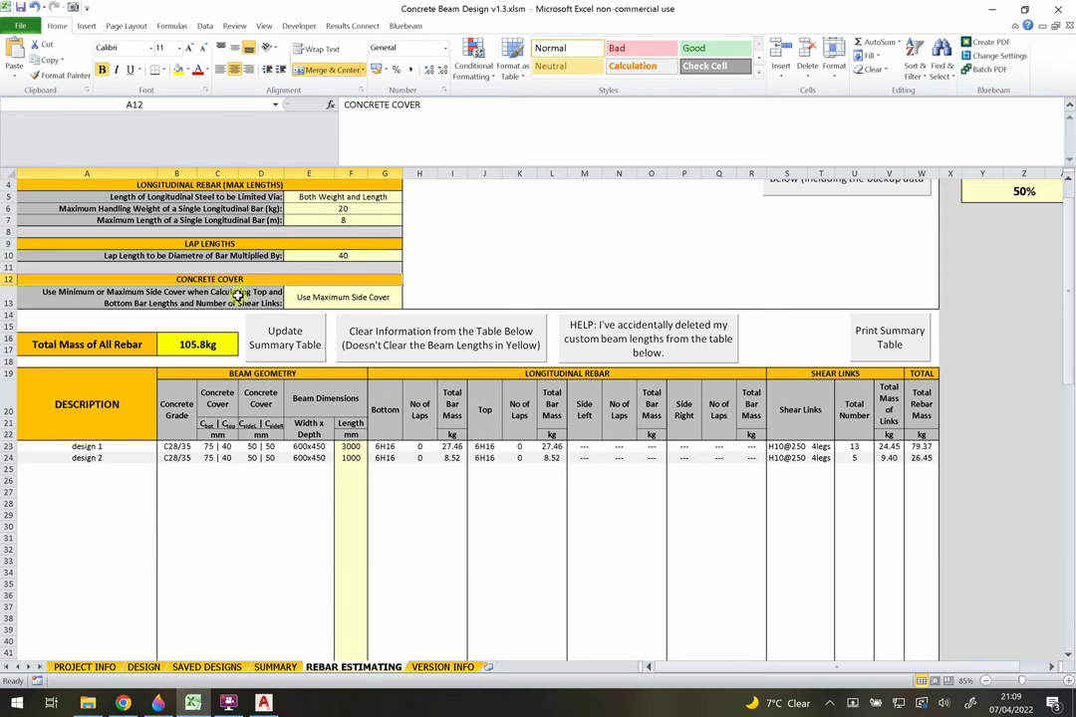
click(238, 296)
click(328, 297)
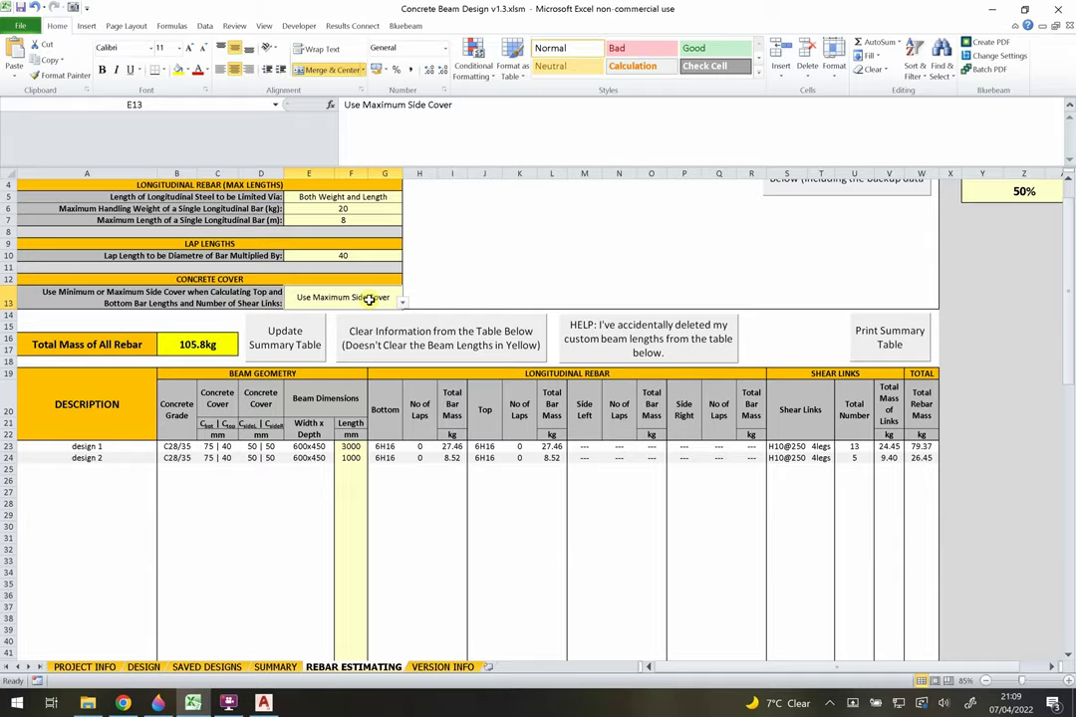
- Switch to Paint 3D, sketch a tall black beam outline with blue cover lines near both ends and label the lower one COVER
click(158, 702)
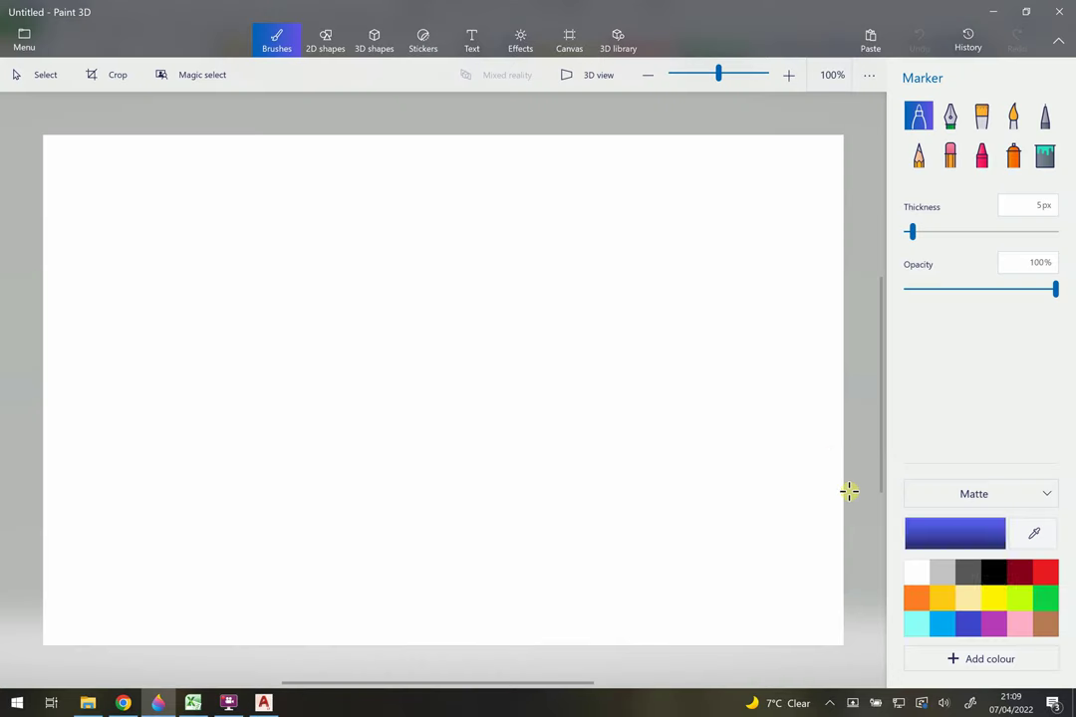
click(993, 574)
mouse_move(538, 249)
mouse_down()
mouse_move(543, 546)
mouse_move(396, 566)
mouse_move(401, 231)
mouse_move(539, 249)
mouse_move(408, 283)
mouse_up()
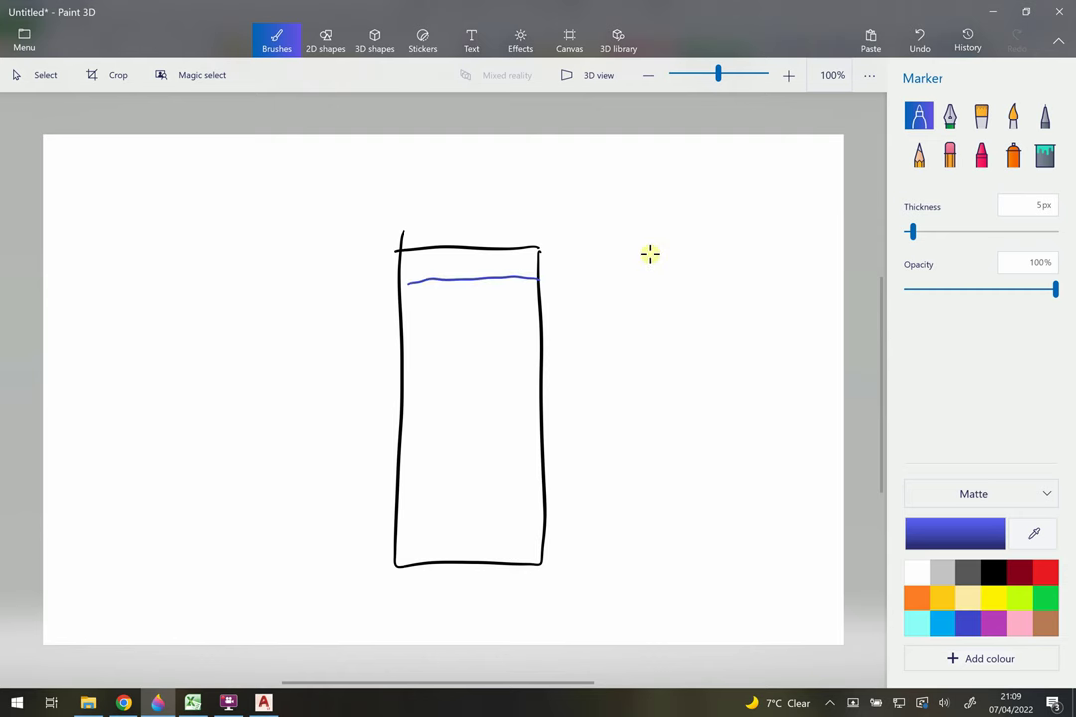
drag(539, 535, 429, 519)
mouse_move(575, 533)
mouse_down()
mouse_move(576, 569)
mouse_move(590, 533)
mouse_up()
mouse_move(563, 570)
mouse_down()
mouse_move(663, 568)
mouse_move(666, 577)
mouse_up()
drag(703, 536, 723, 575)
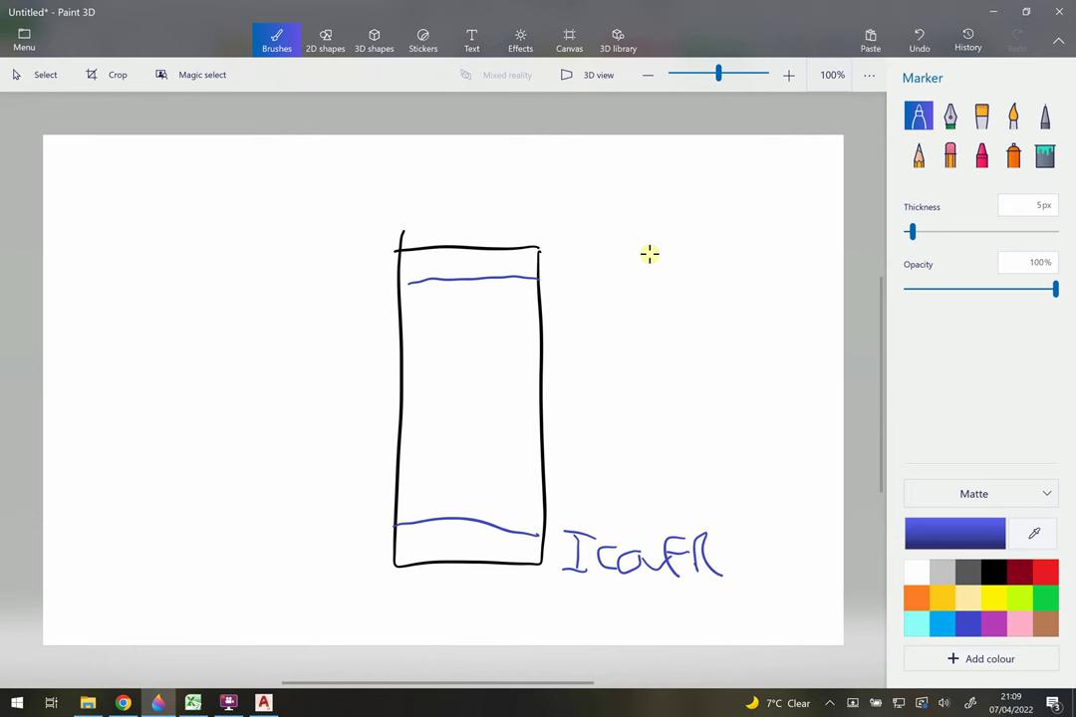
- Mark and label the upper end COVER in blue and draw vertical blue rebars between the two cover lines
drag(568, 252, 568, 289)
drag(553, 247, 581, 246)
mouse_move(556, 291)
mouse_down()
mouse_move(612, 295)
mouse_move(669, 267)
mouse_move(692, 299)
mouse_move(703, 271)
mouse_move(723, 304)
mouse_up()
mouse_move(470, 281)
mouse_down()
mouse_move(461, 510)
mouse_move(474, 397)
mouse_up()
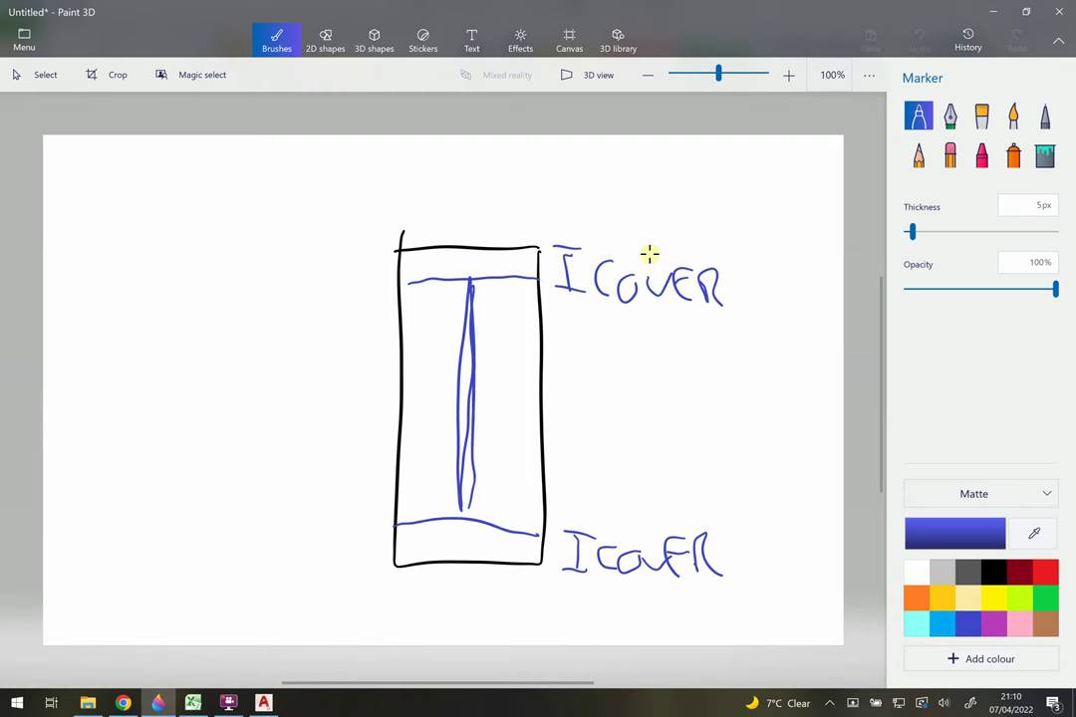
drag(482, 286, 474, 393)
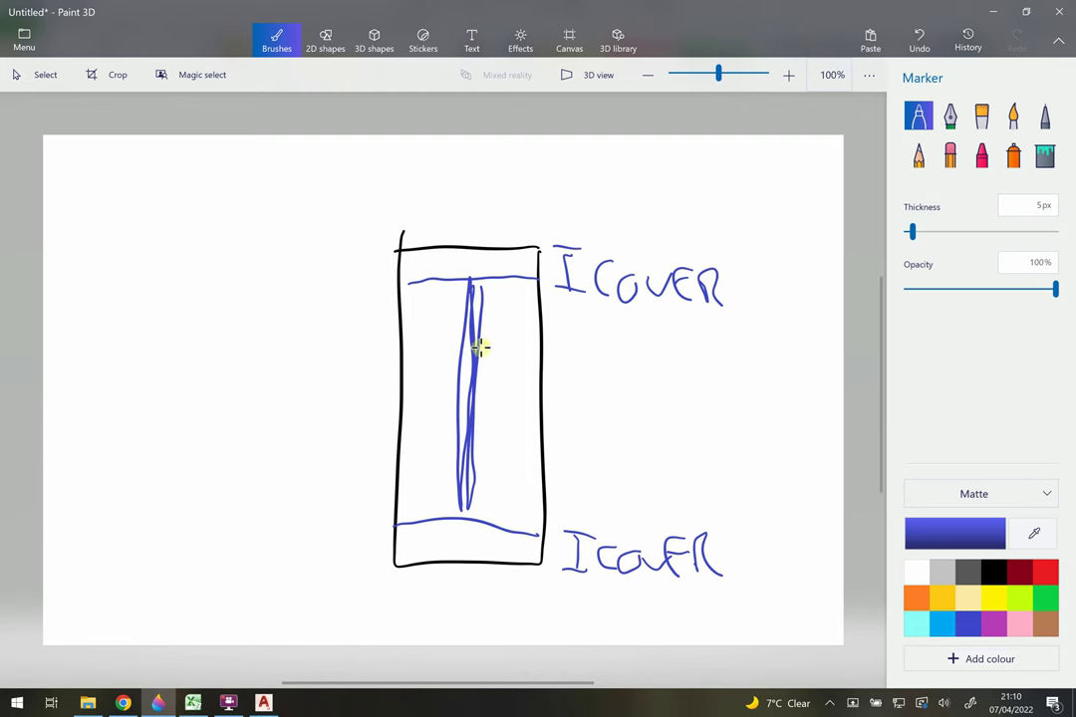
- Switch to Excel and examine design 2's total top bar mass, design 1's total rebar mass and the Total Mass of All Rebar
click(192, 703)
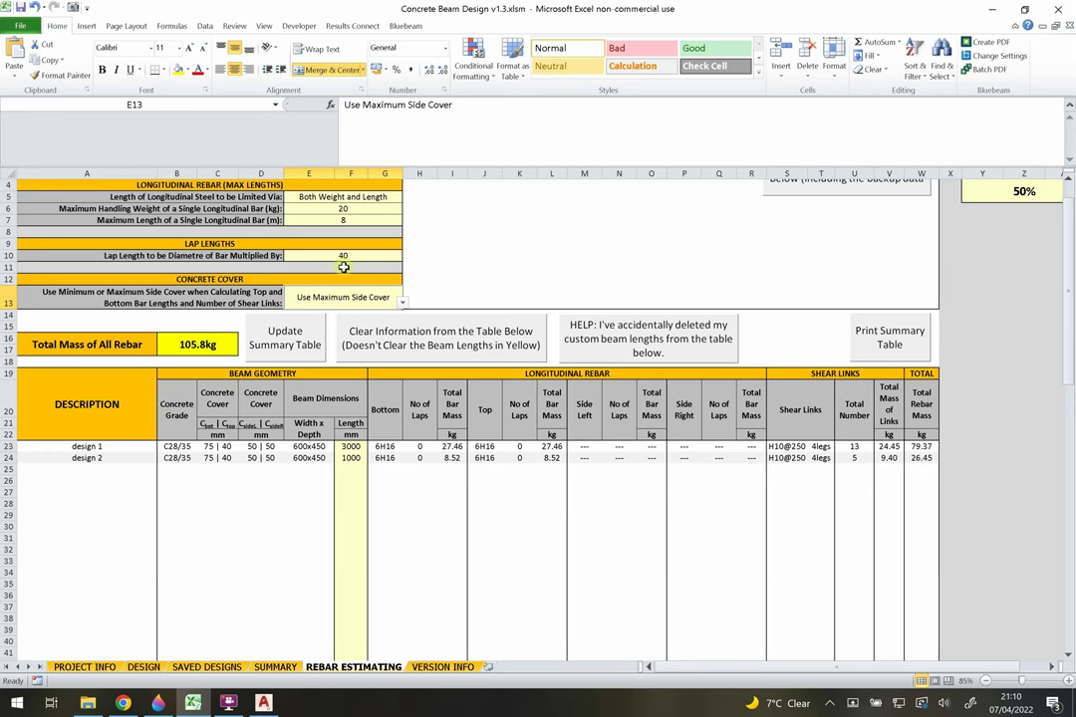
click(551, 457)
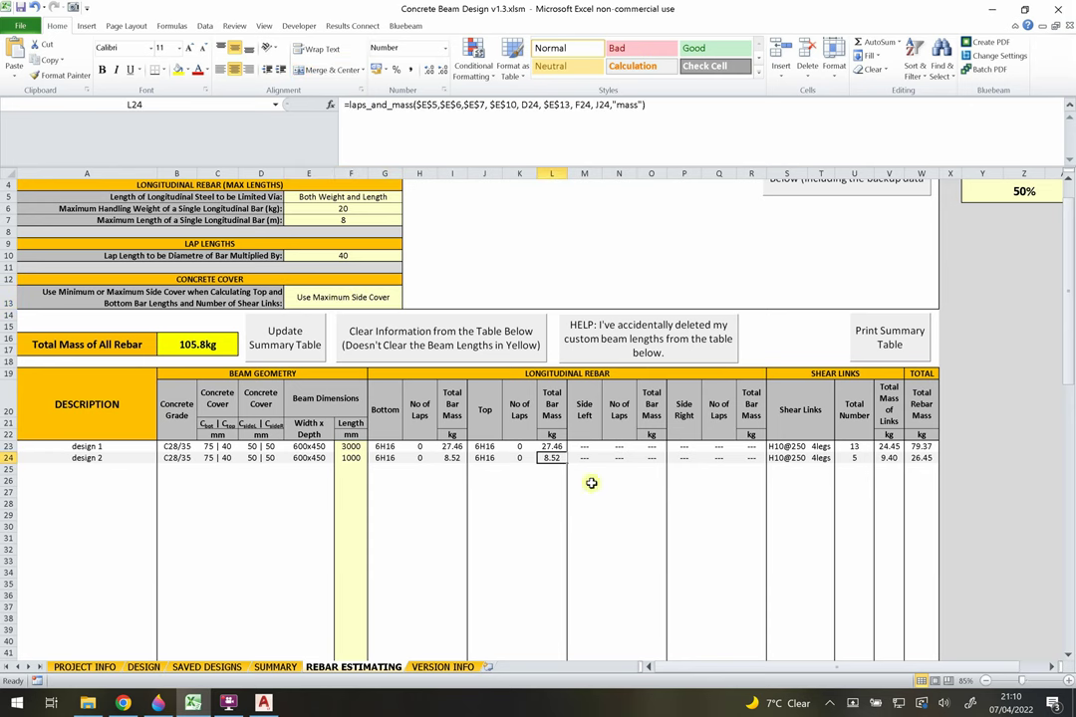
click(930, 447)
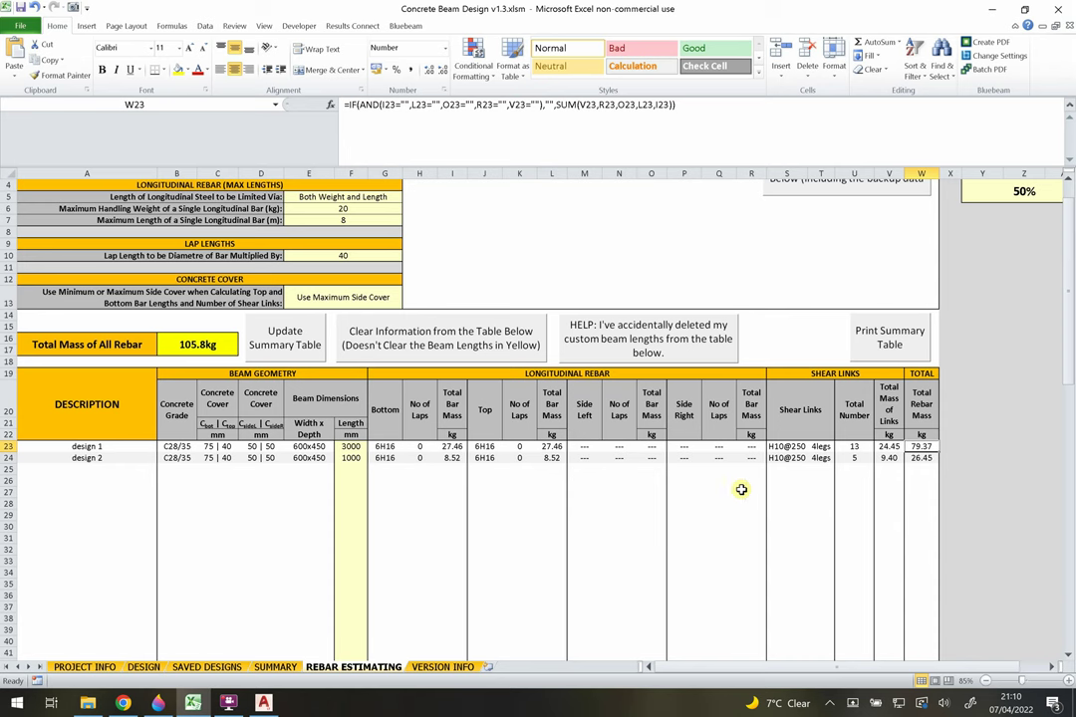
click(194, 344)
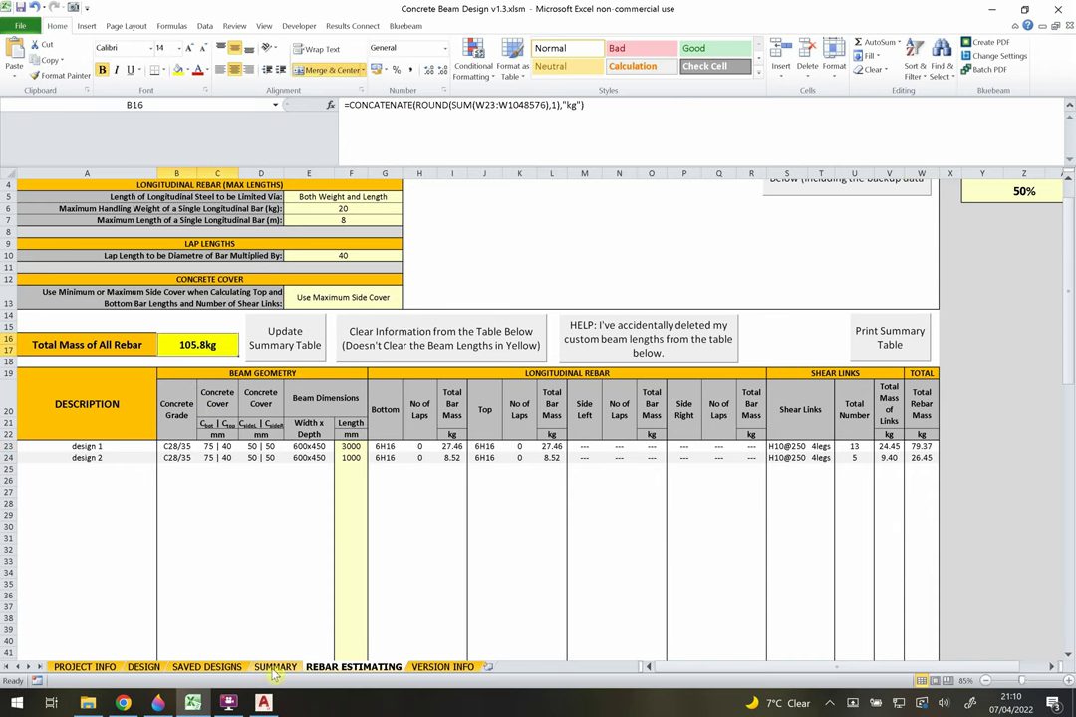
- Update the rebar summary table without using the beam design lengths, and clear all its information except the yellow beam lengths
click(274, 344)
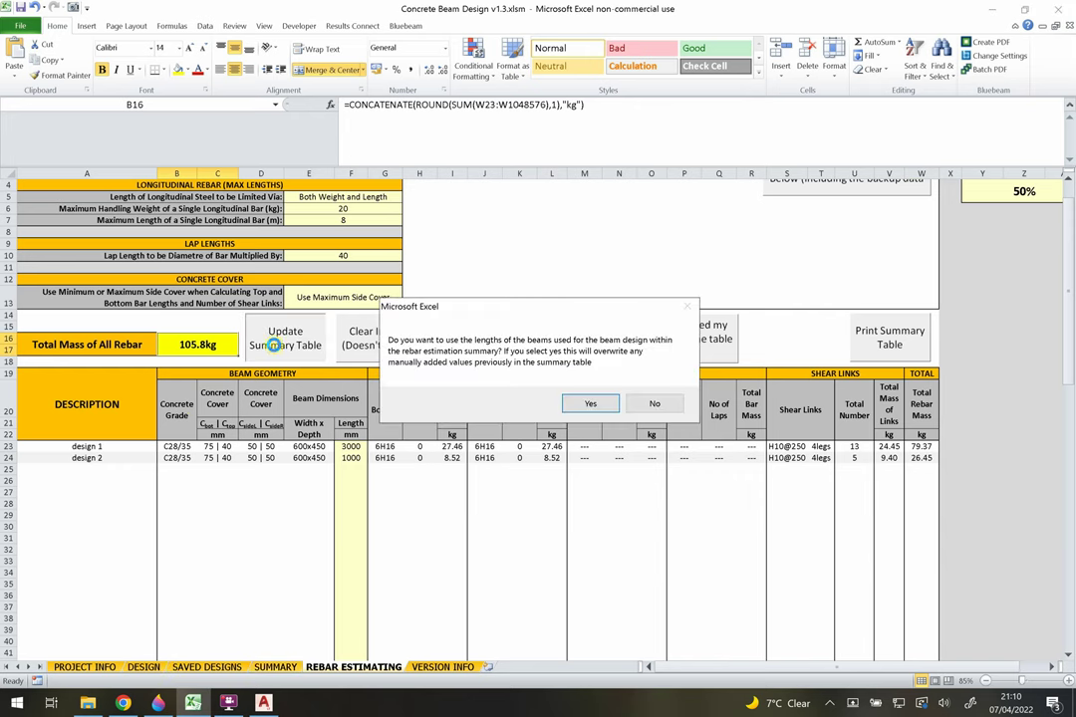
click(648, 406)
click(455, 517)
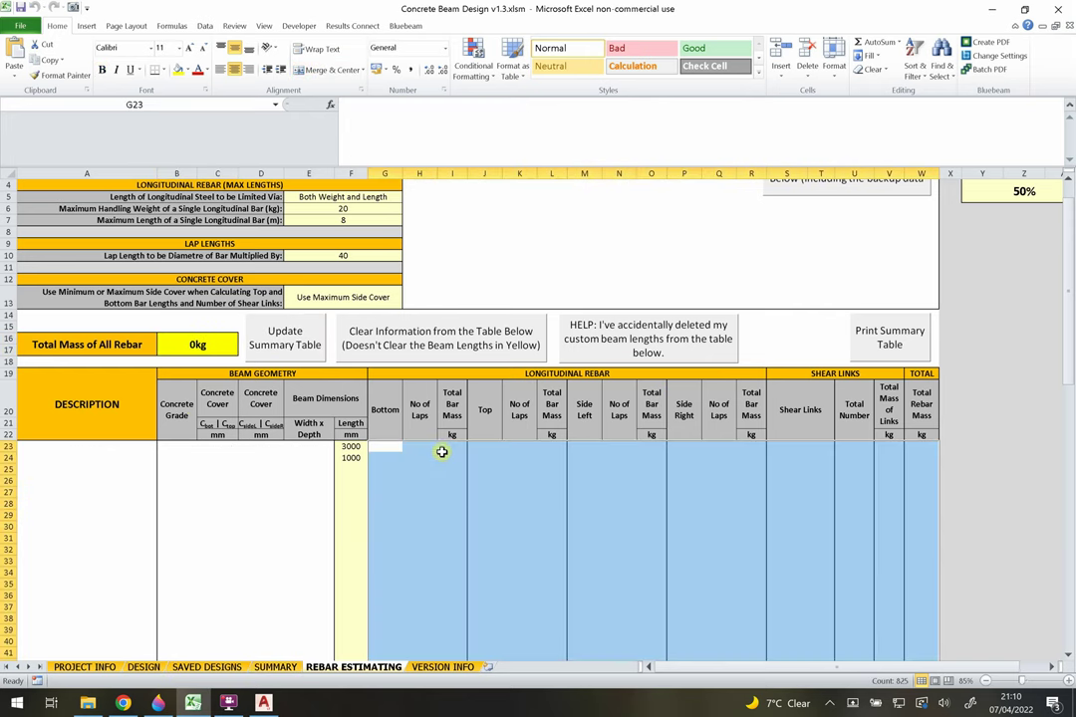
- Examine the yellow beam Length cells and the options for clearing the table with or without its backup data
drag(351, 446, 355, 479)
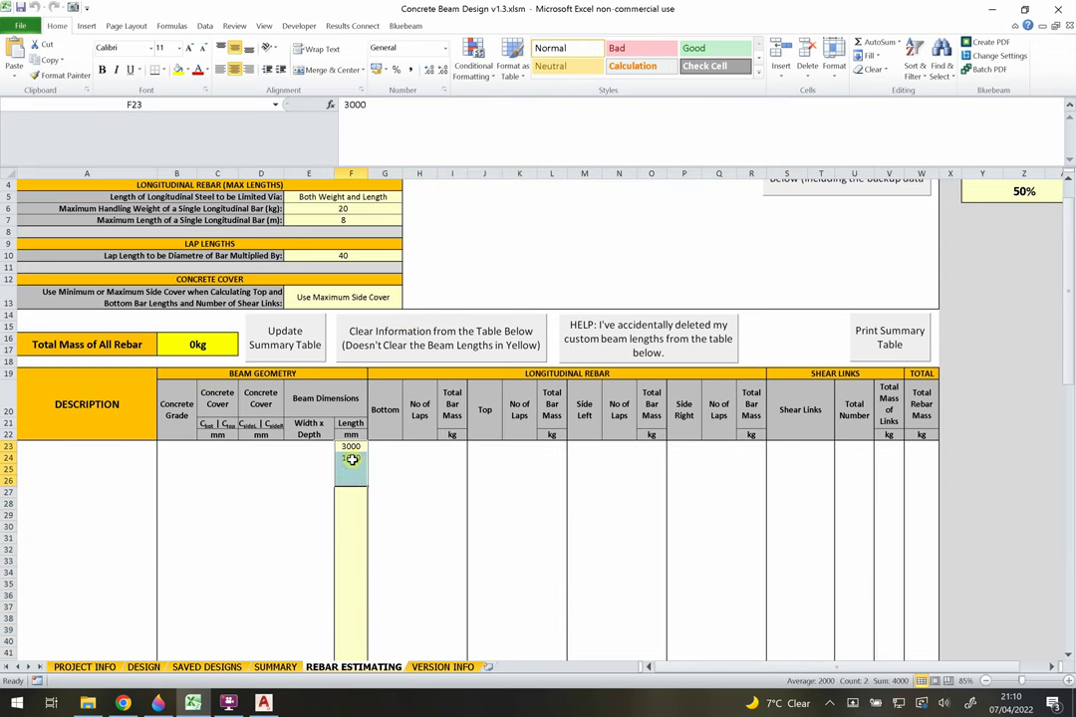
click(352, 459)
click(351, 477)
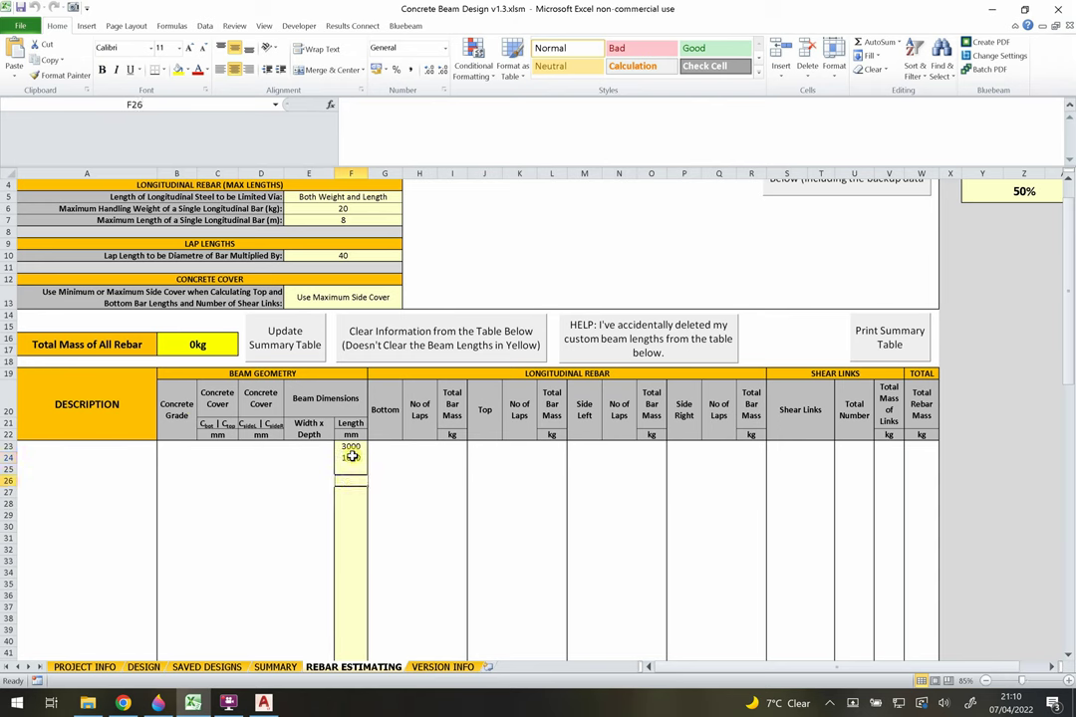
drag(351, 446, 352, 457)
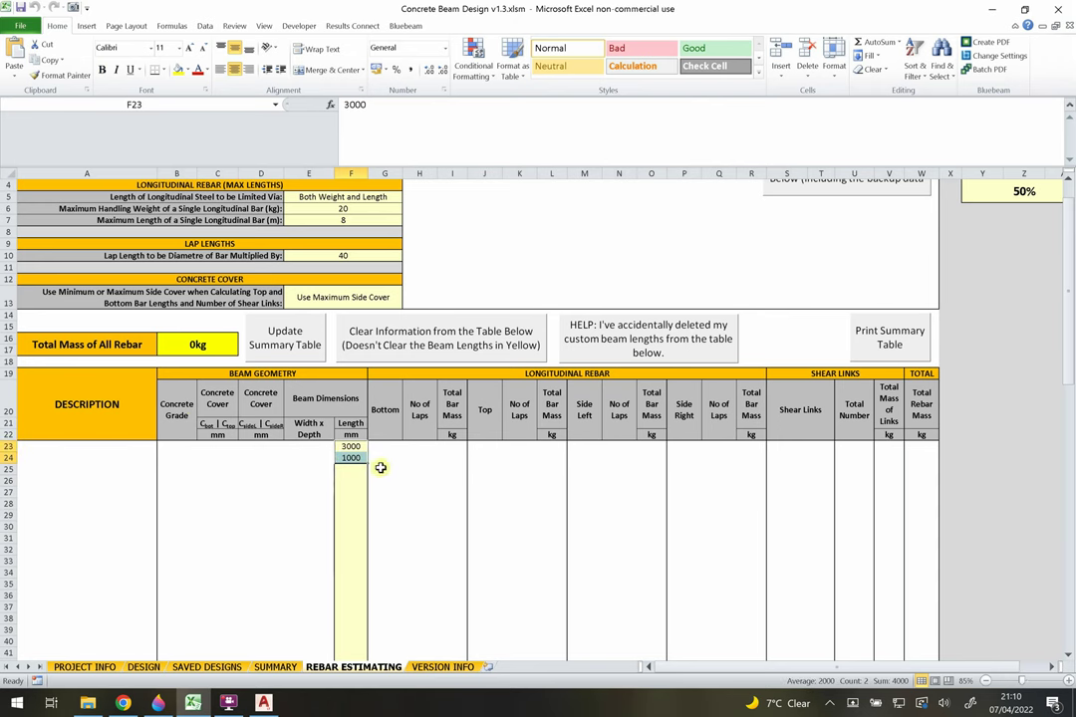
click(420, 481)
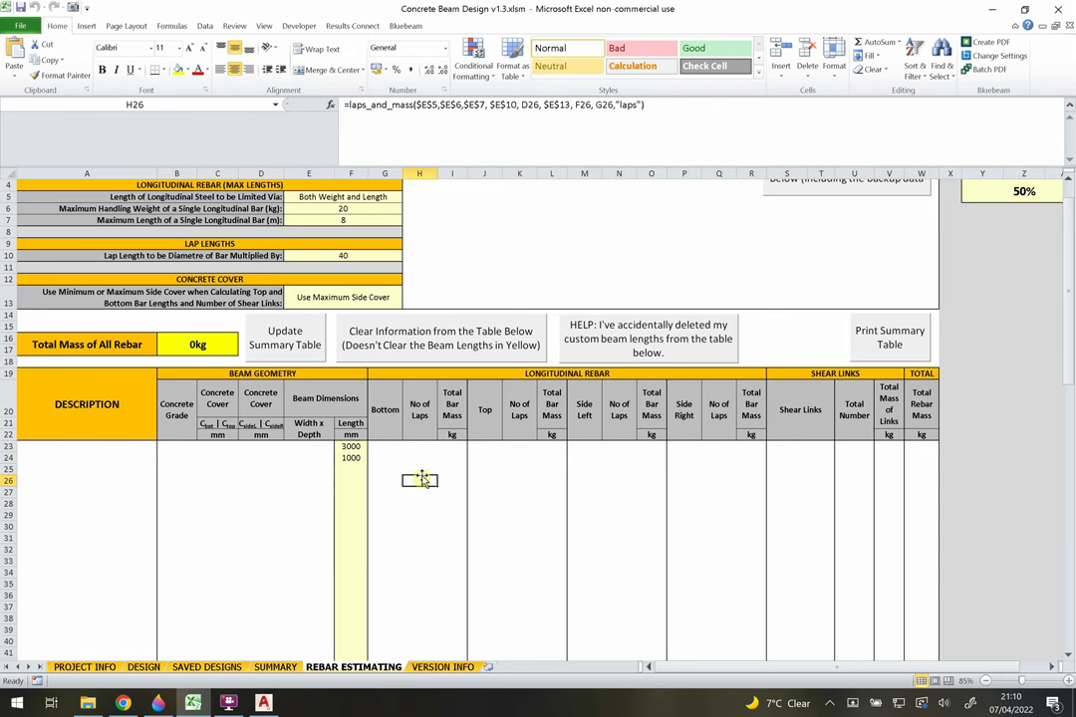
click(421, 357)
drag(351, 446, 350, 458)
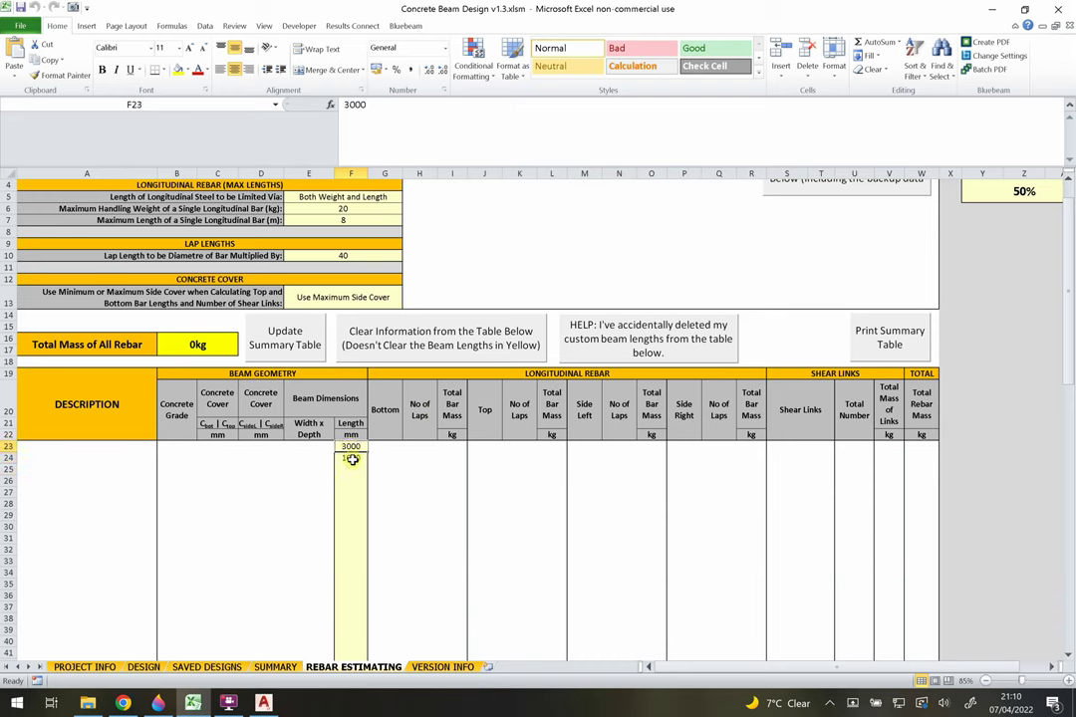
scroll(389, 381, up, 1)
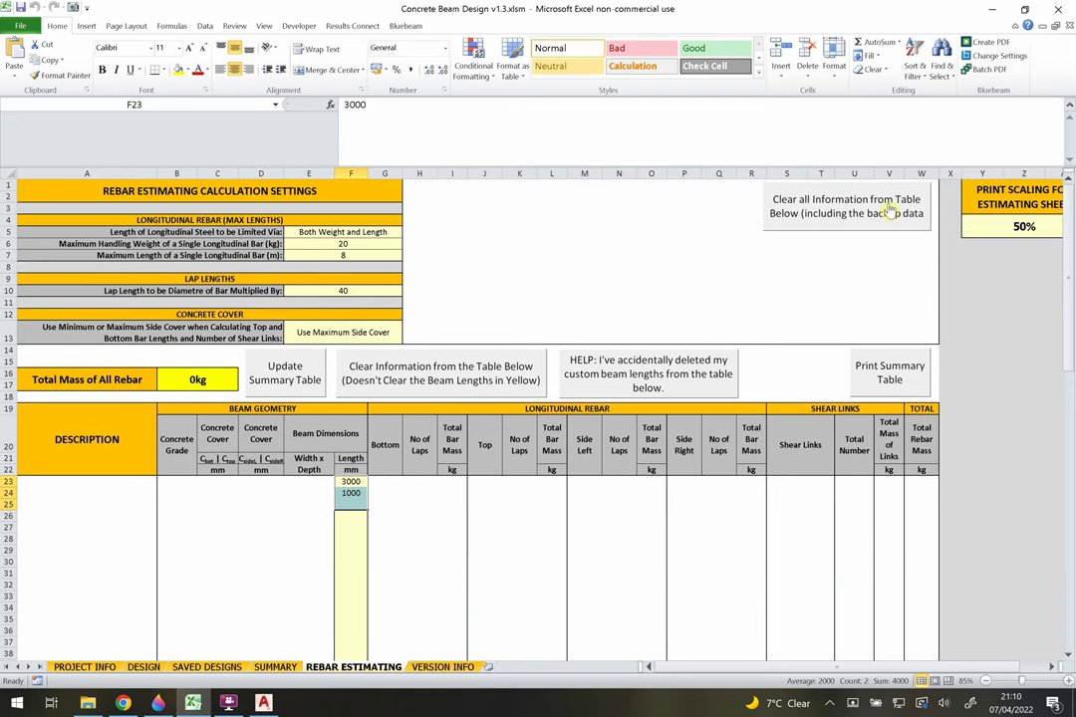
click(351, 493)
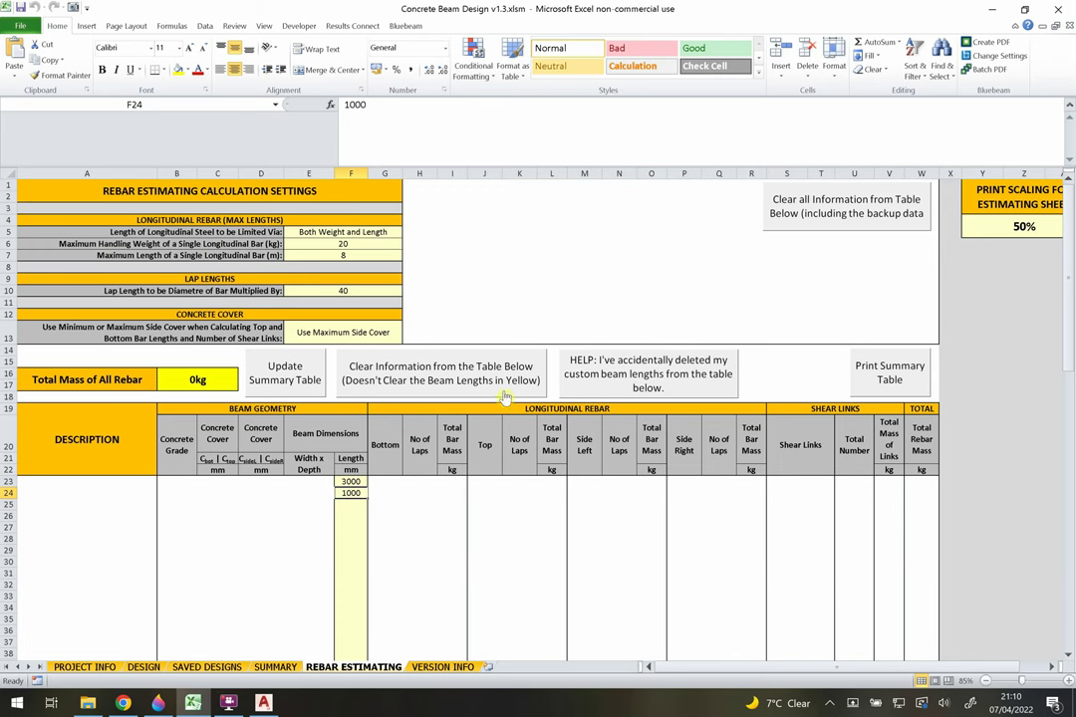
click(580, 280)
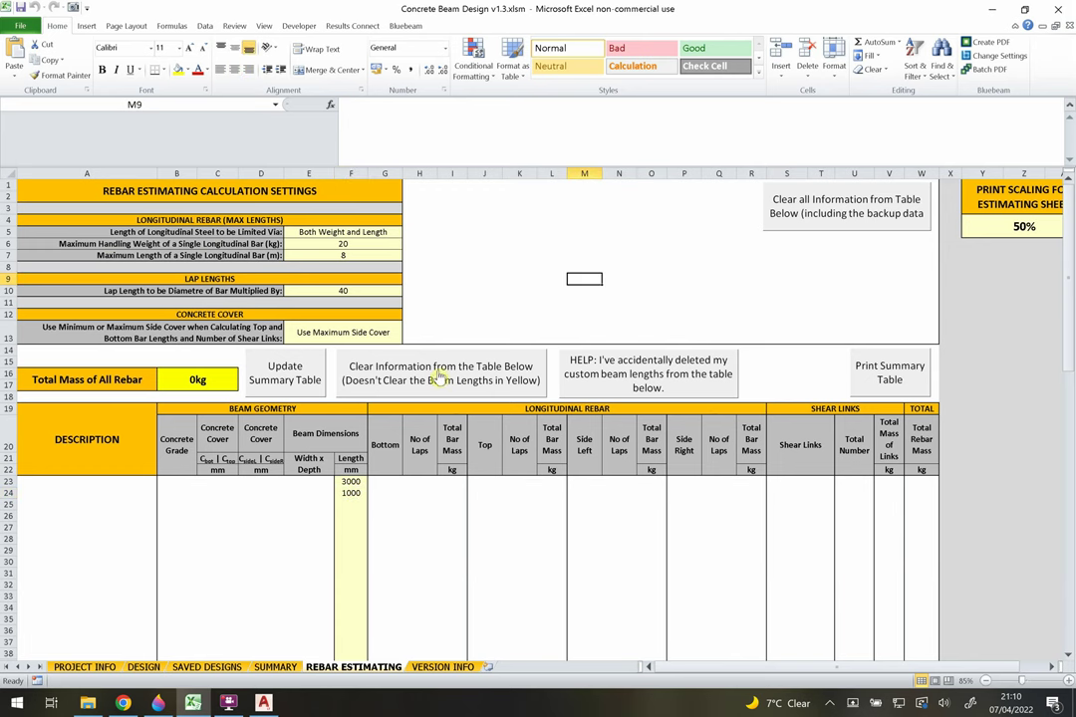
click(513, 292)
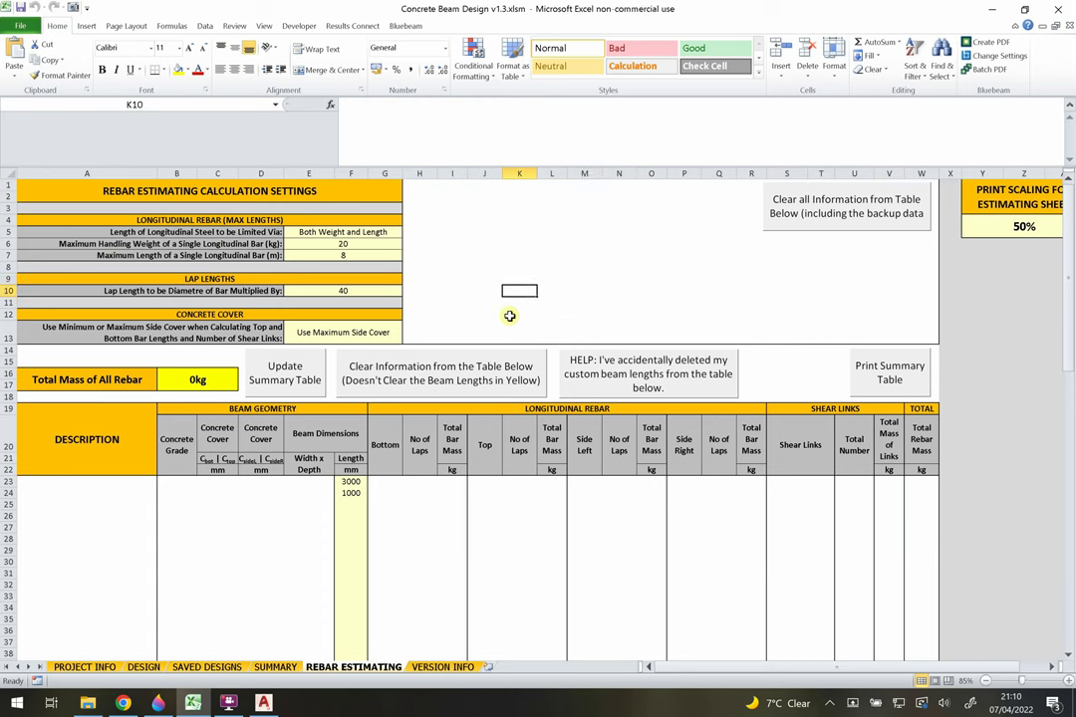
- Clear all information from the rebar estimating table, including the beam lengths and their backup data, and check the Length column
click(815, 212)
click(583, 403)
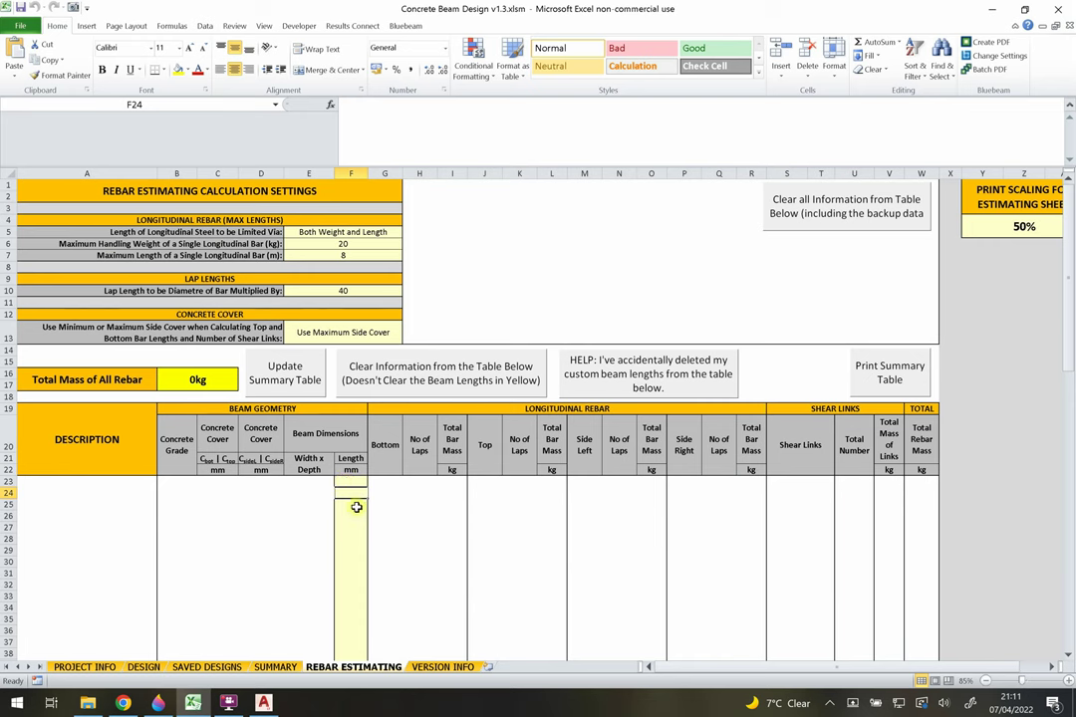
click(353, 514)
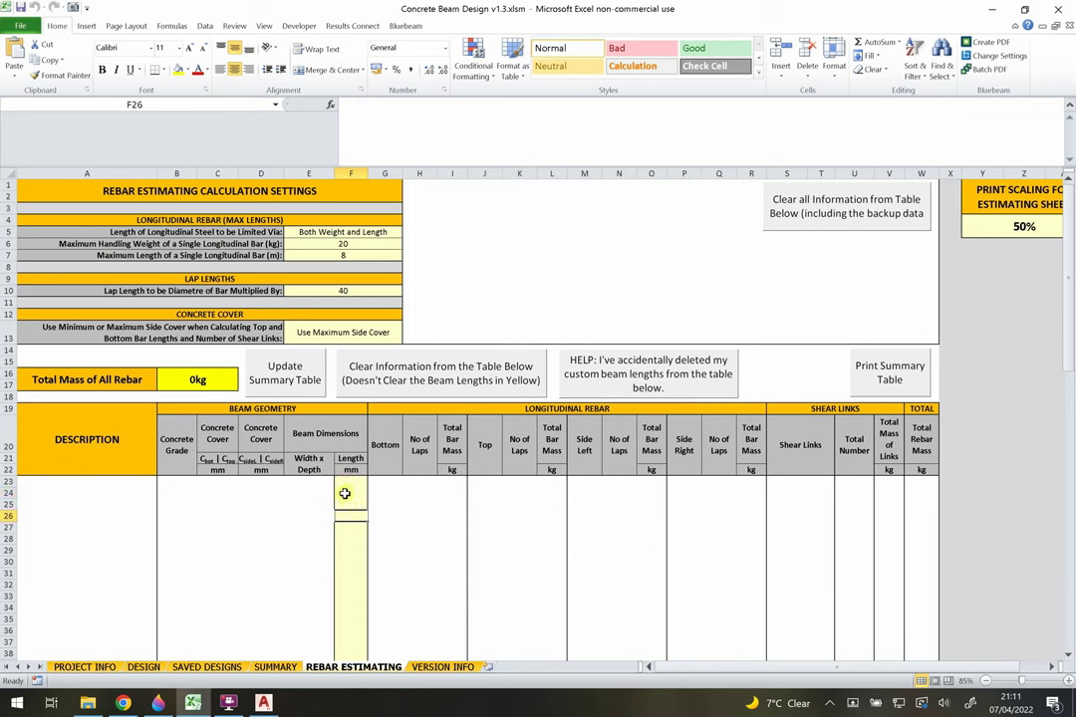
click(355, 492)
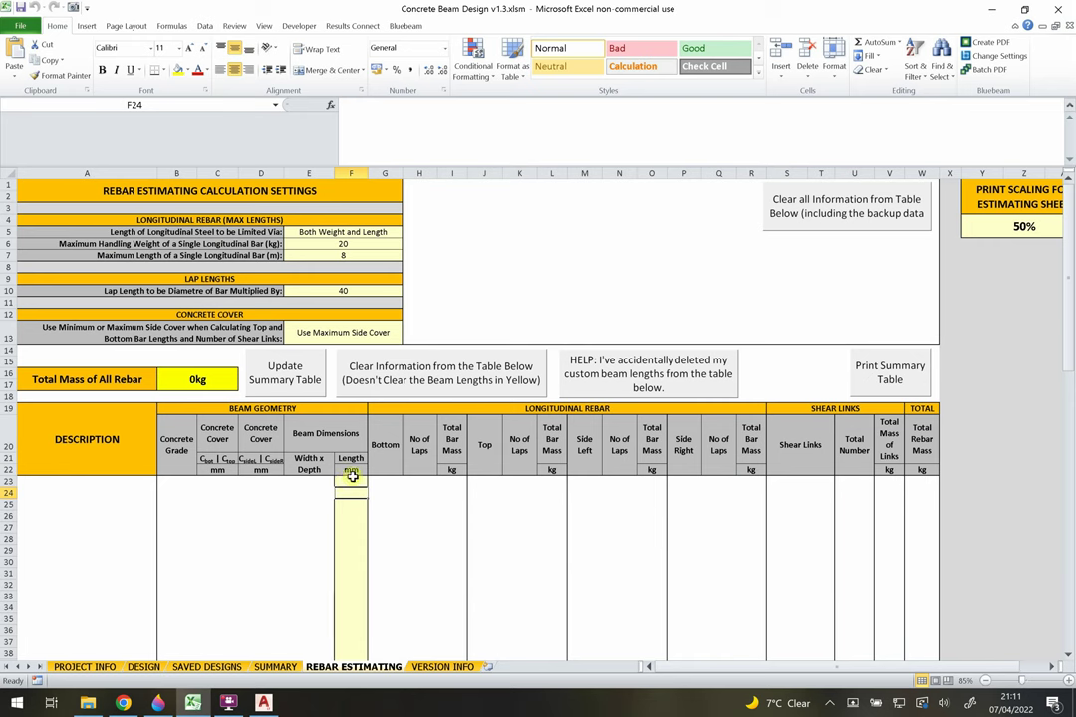
- Try to restore the deleted custom beam lengths to the rebar estimating table from the backup data
click(624, 373)
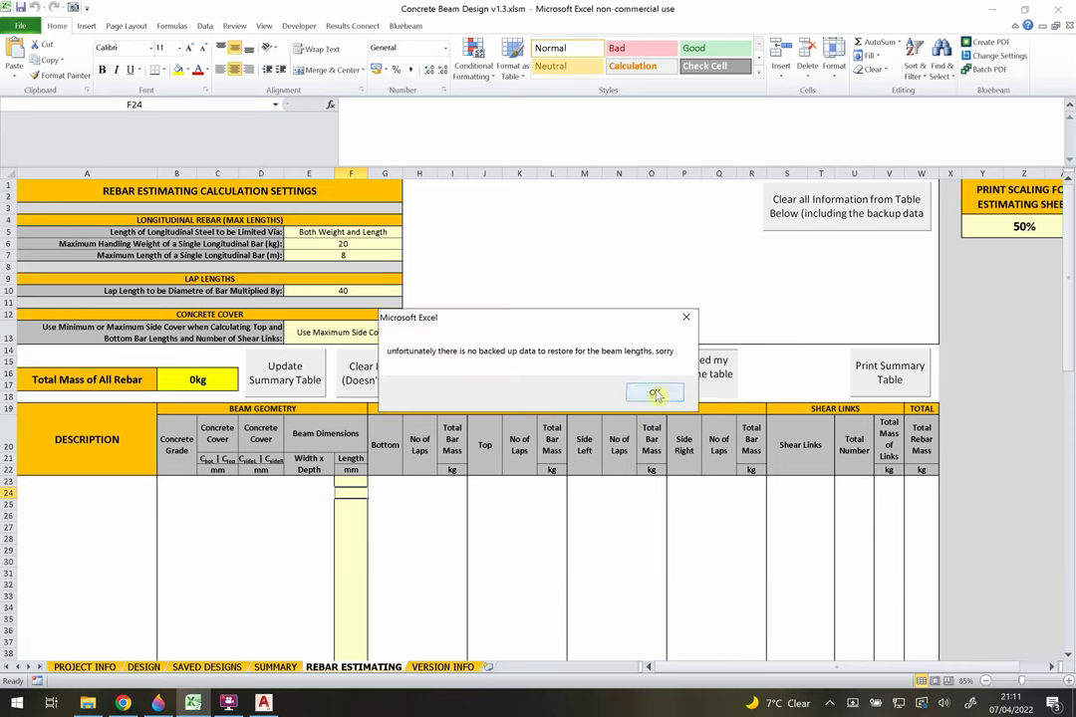
click(656, 394)
click(623, 420)
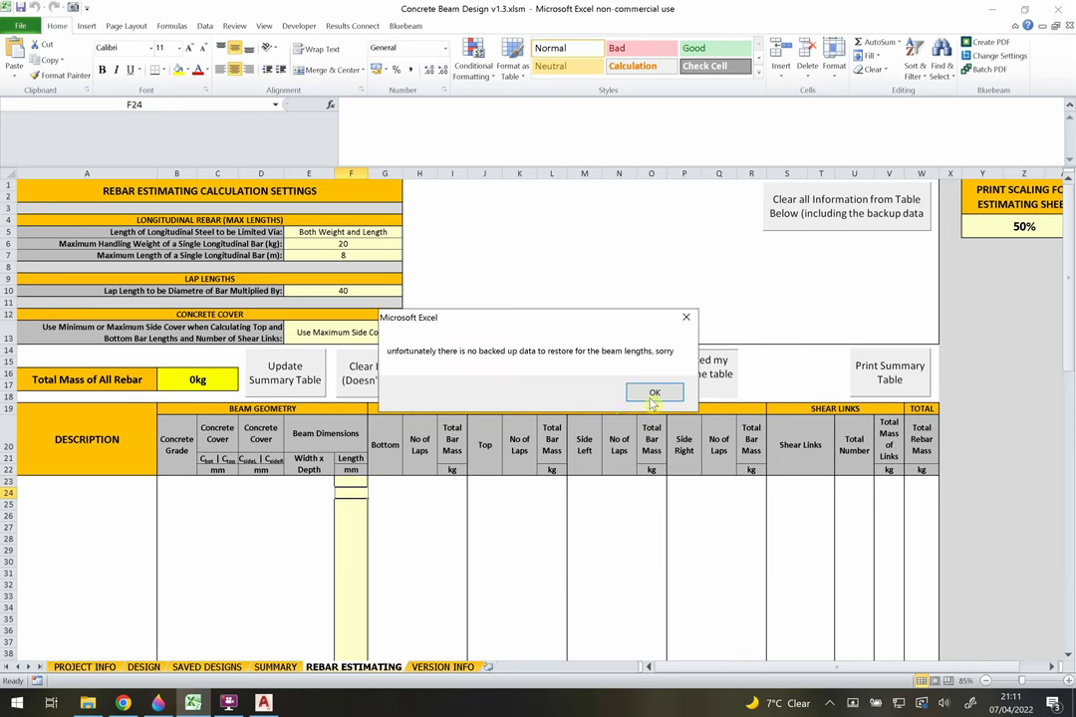
click(652, 397)
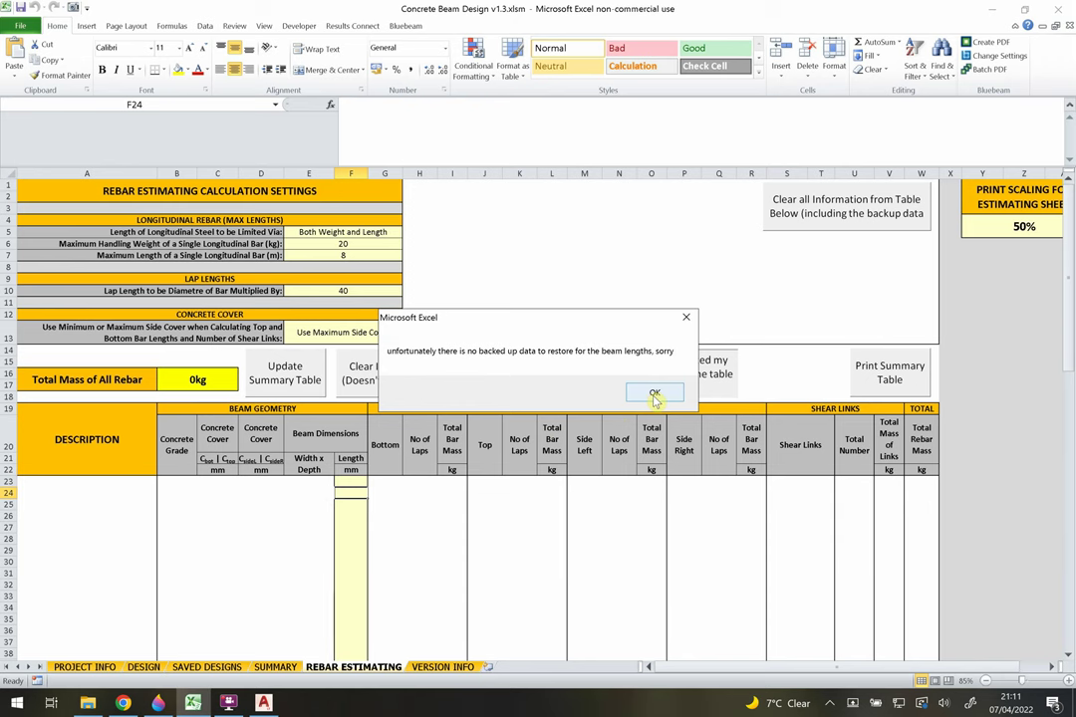
click(657, 393)
click(655, 394)
drag(946, 482, 958, 574)
- Inspect the options for printing the summary table and the print scaling setting of the estimating sheet
click(620, 458)
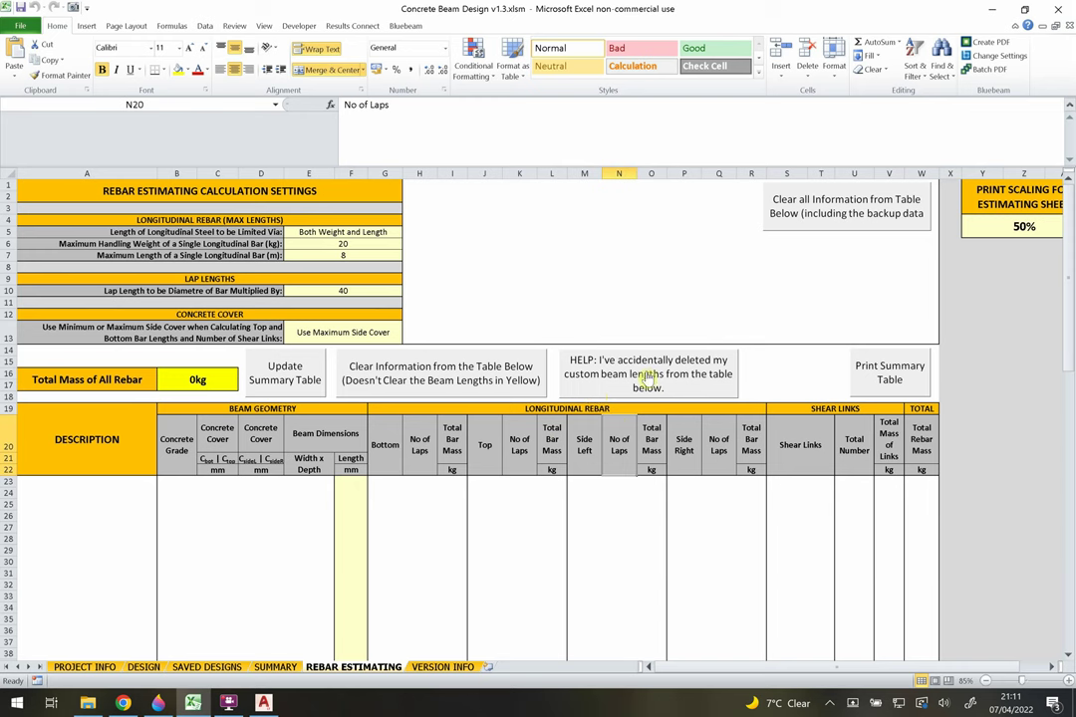
click(553, 291)
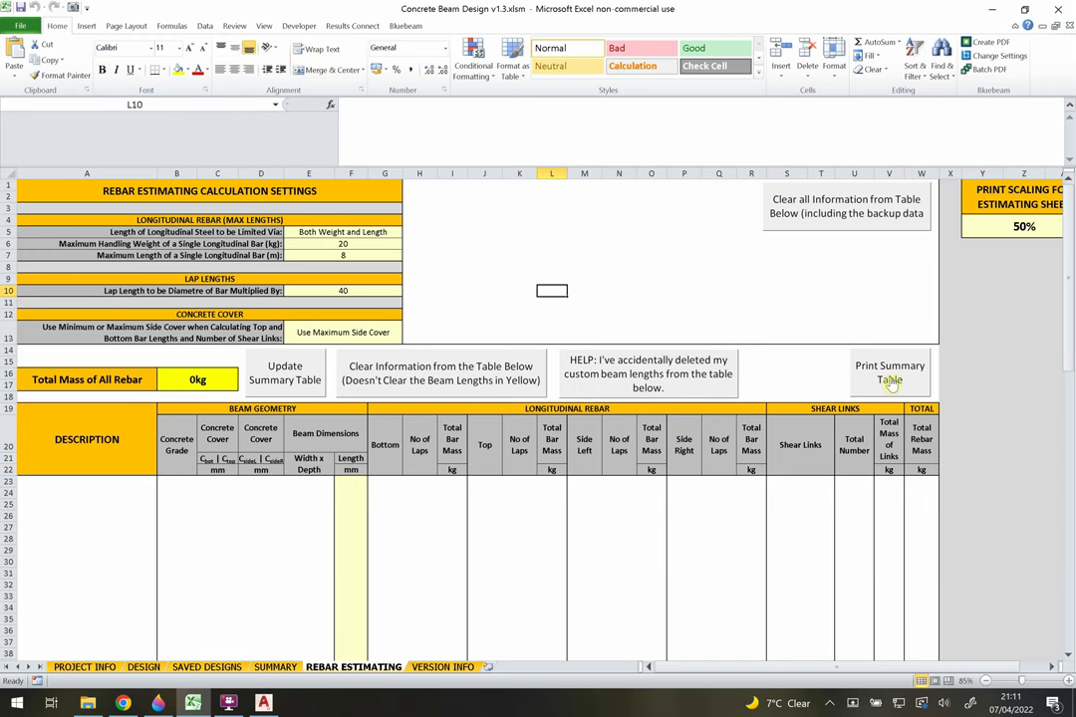
click(1014, 221)
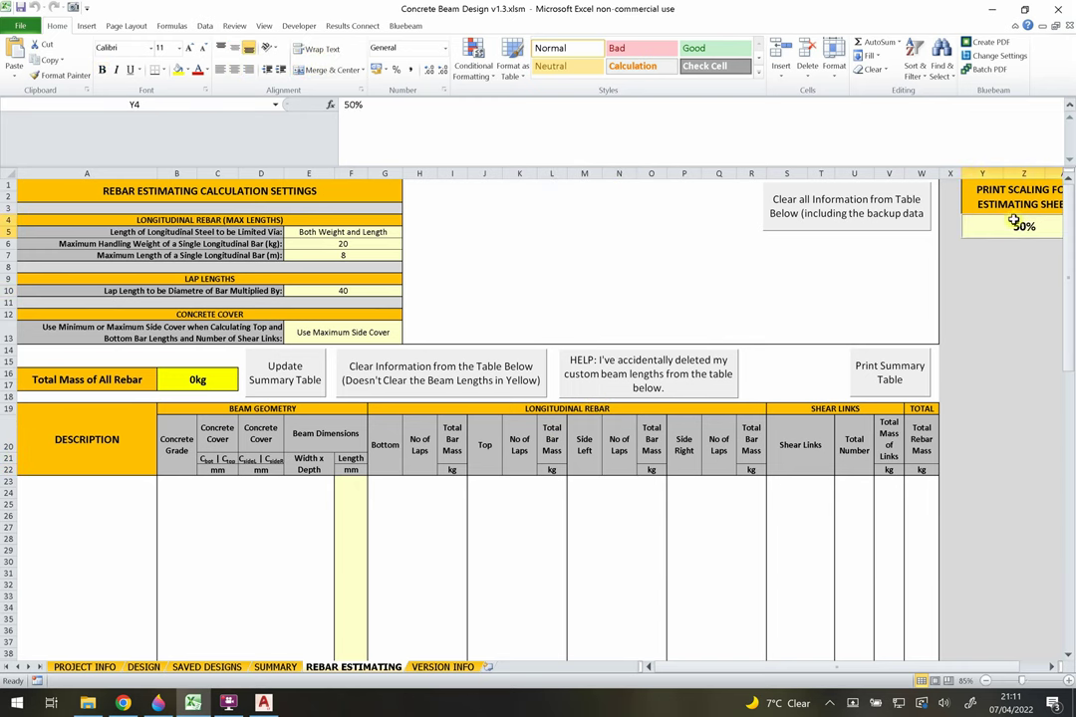
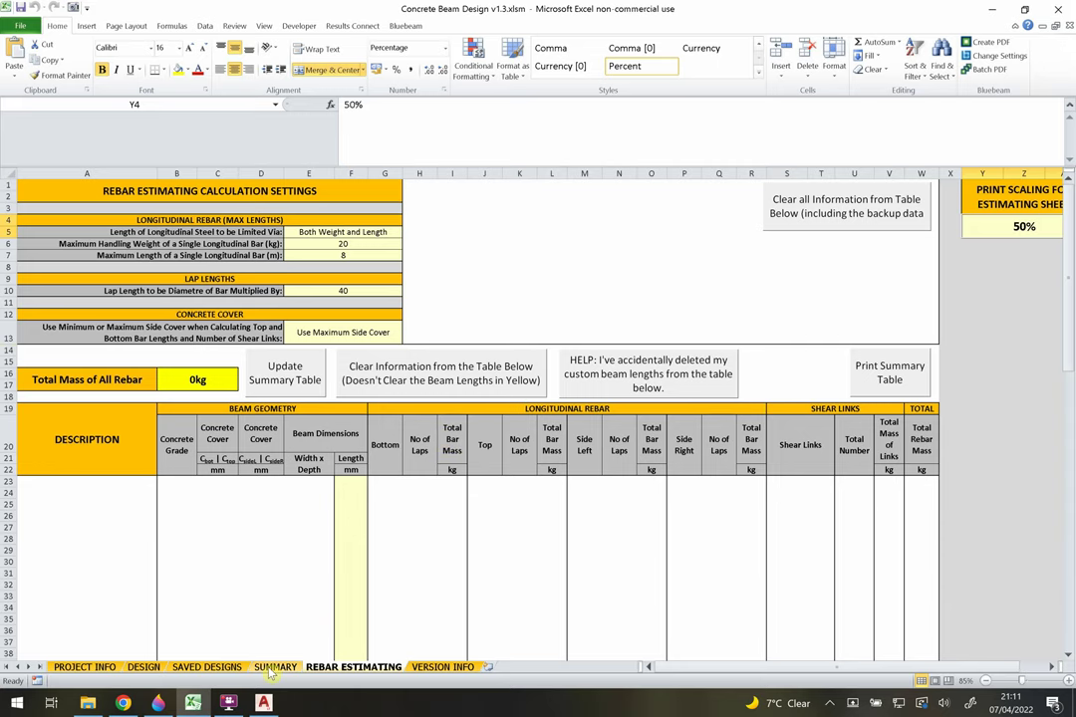
- Go to the DESIGN sheet and generate the AutoCAD plot data of design 2 for copying
click(207, 668)
click(143, 666)
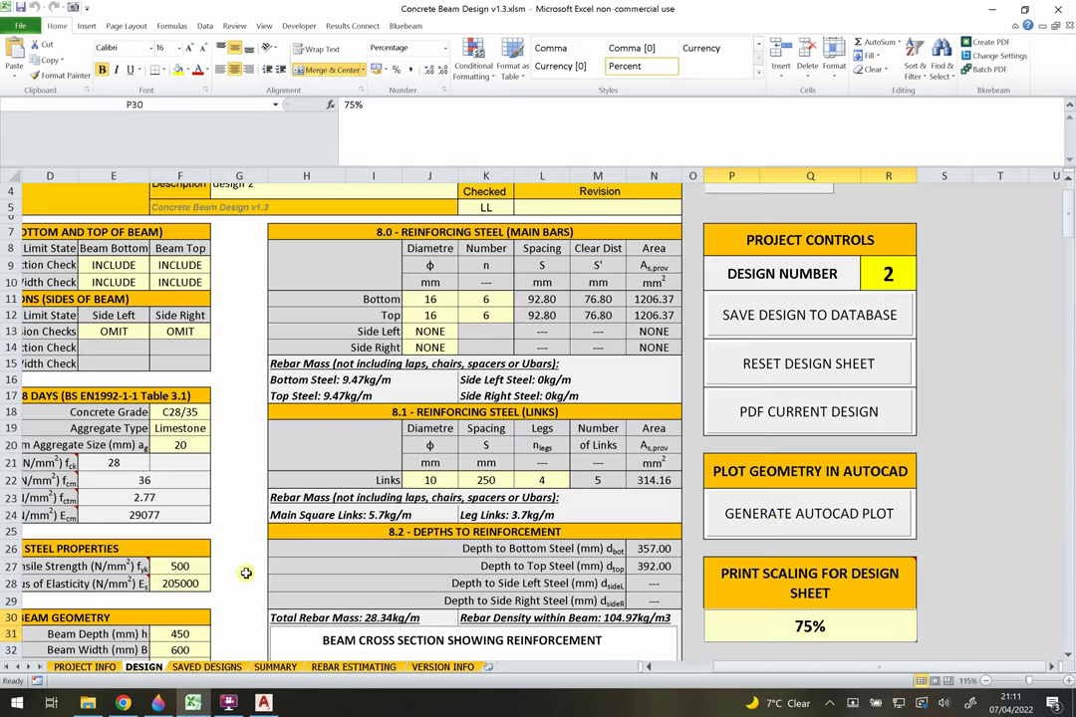
click(786, 514)
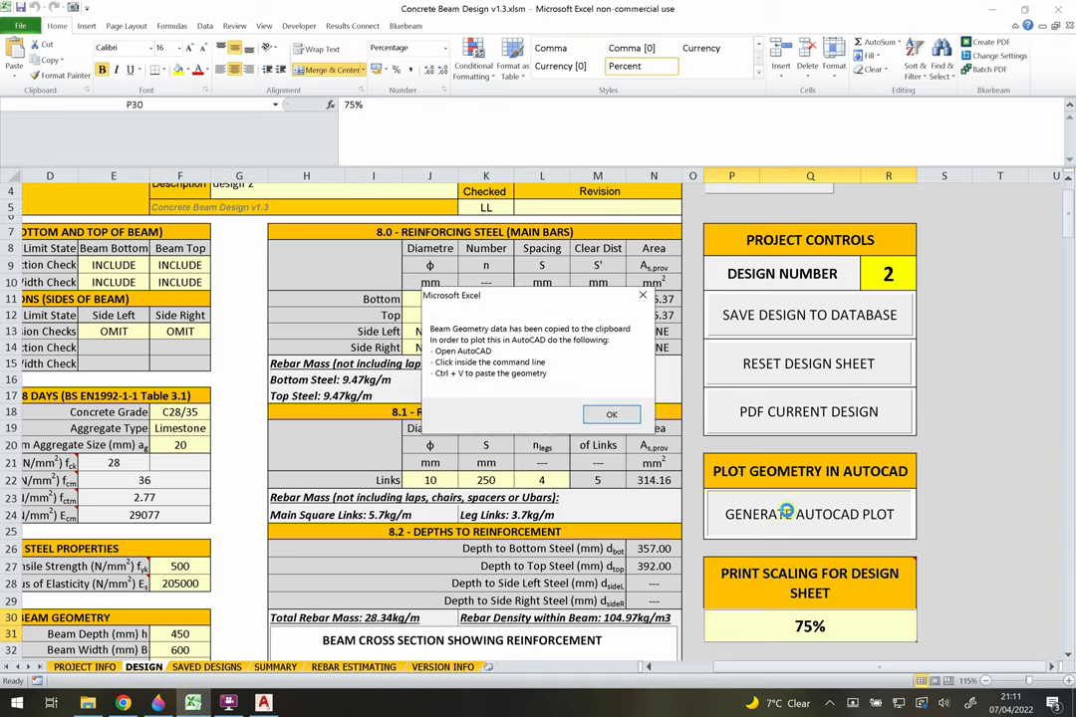
click(610, 415)
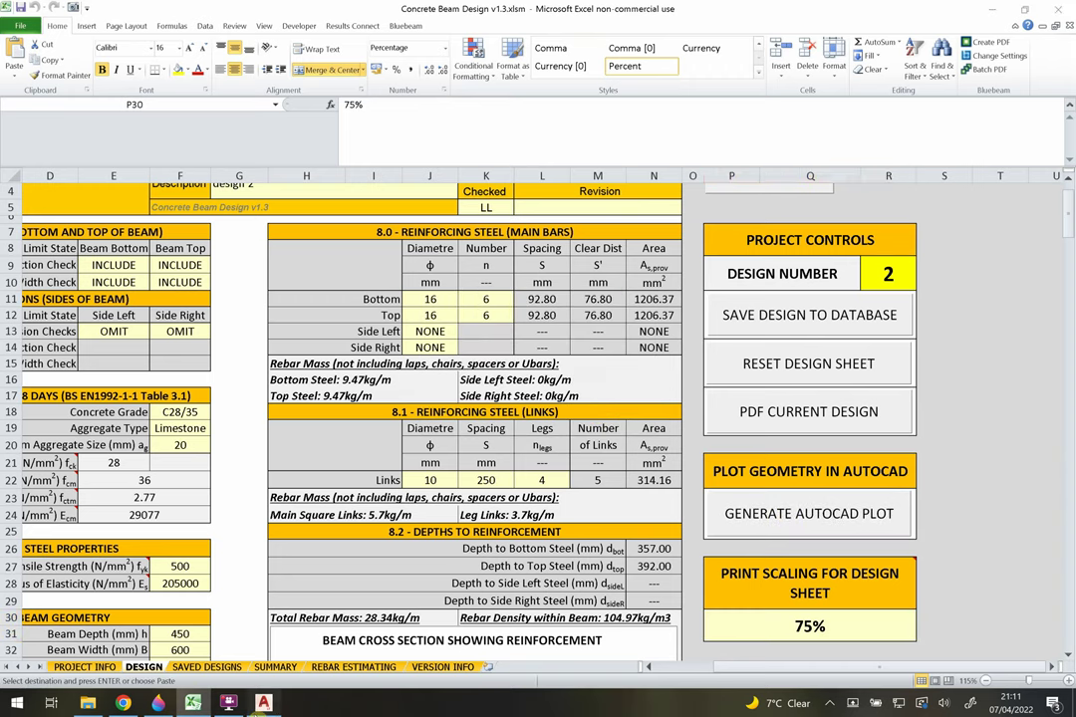
- Switch to AutoCAD, create a new drawing and plot design 2's beam cross-section by pasting the copied geometry as commands
click(263, 703)
key(ctrl+n)
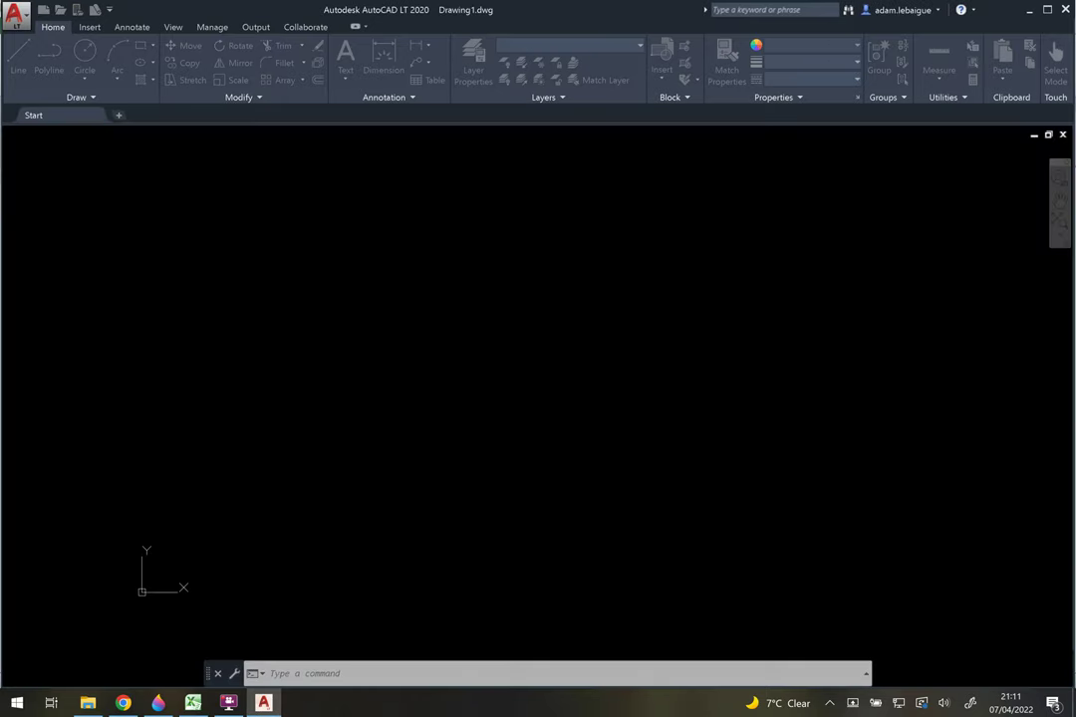
click(334, 656)
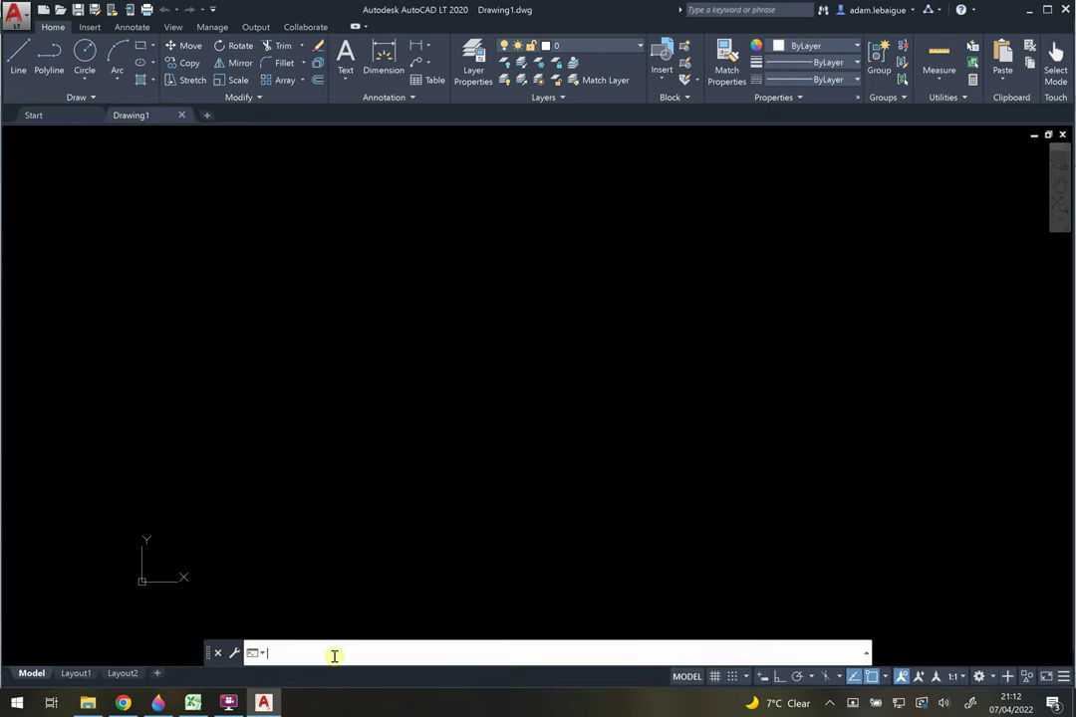
key(ctrl+v)
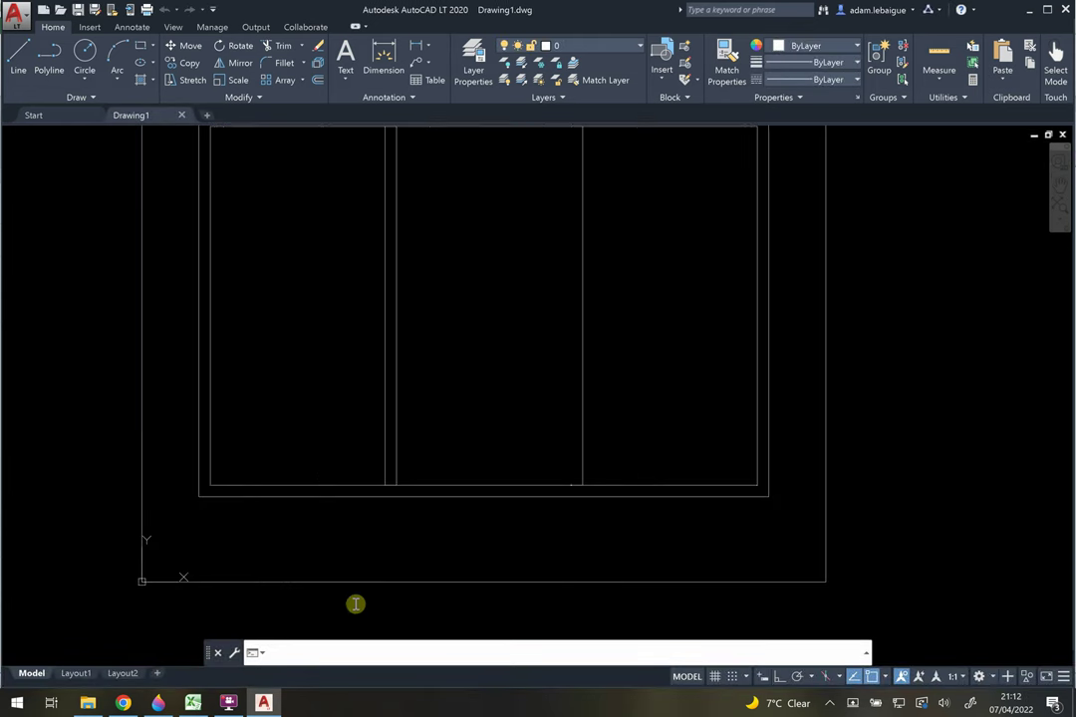
scroll(413, 385, down, 2)
scroll(413, 378, down, 2)
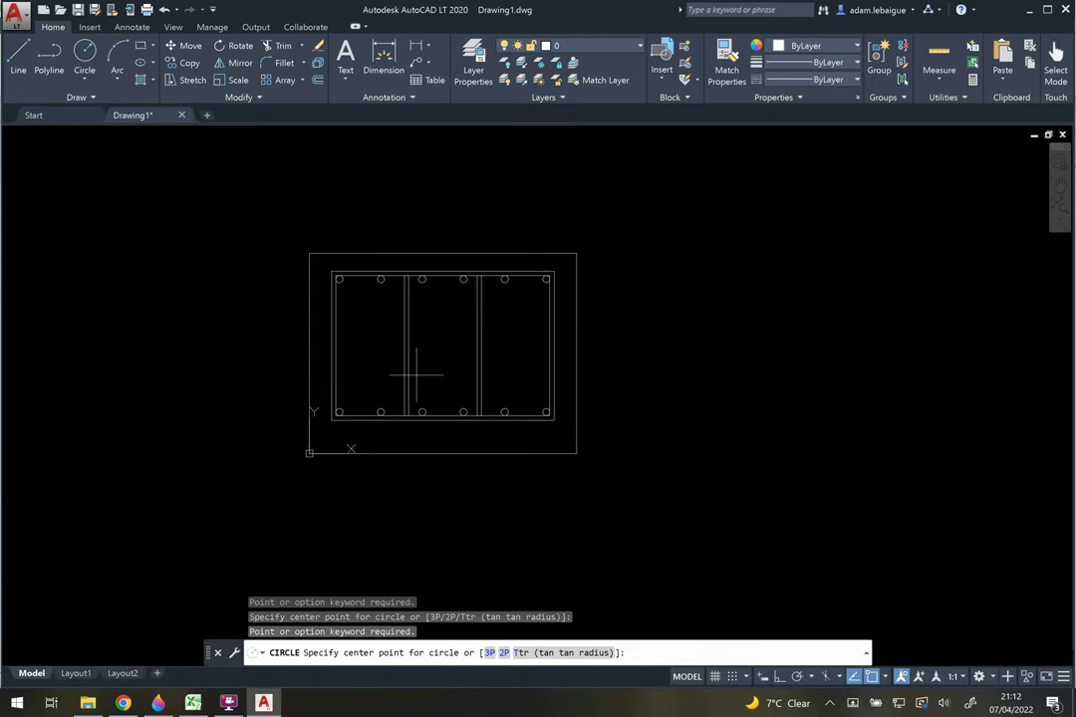
key(Escape)
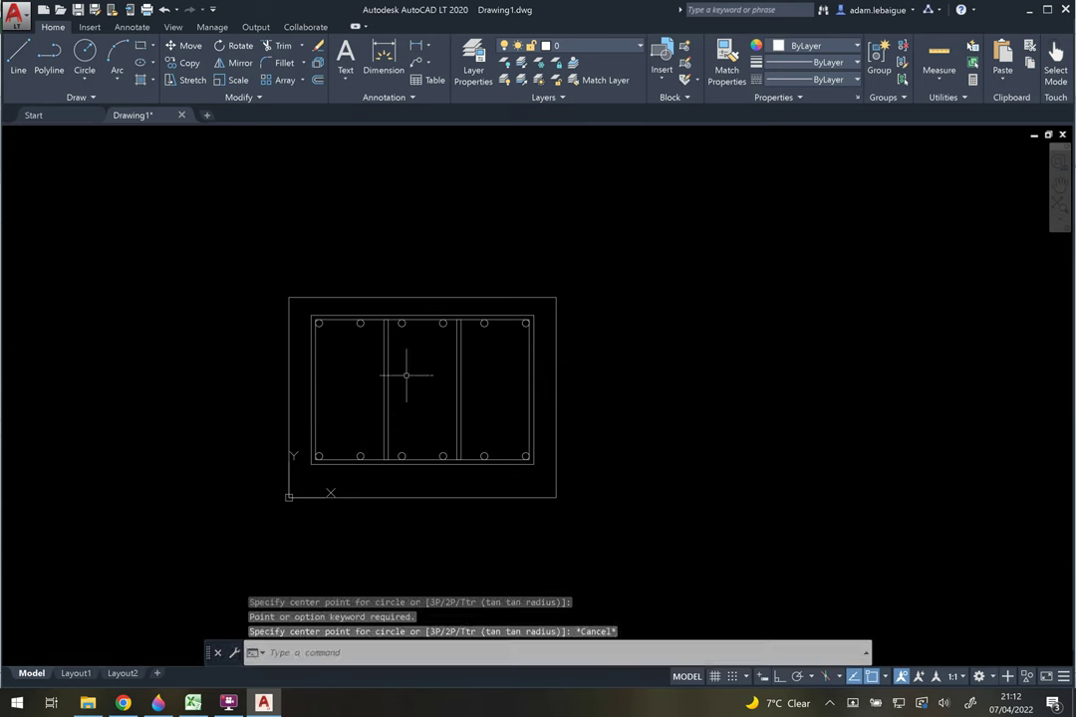
click(564, 397)
click(348, 288)
key(Escape)
key(Escape)
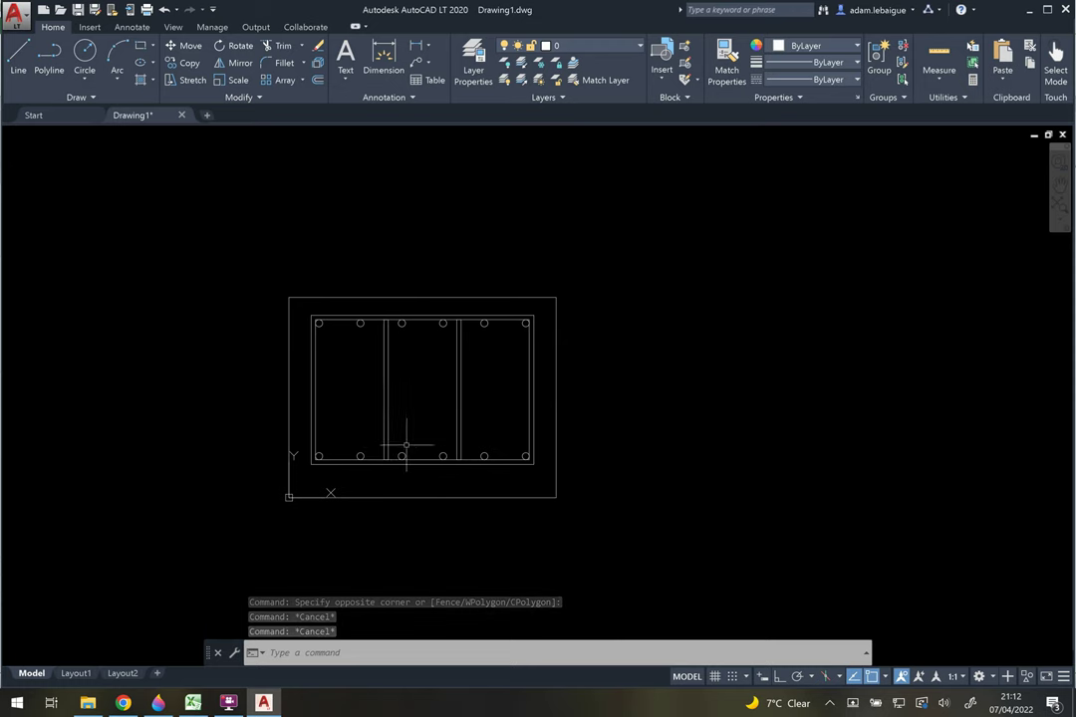
- Erase the entire plotted beam cross-section from the drawing
click(223, 240)
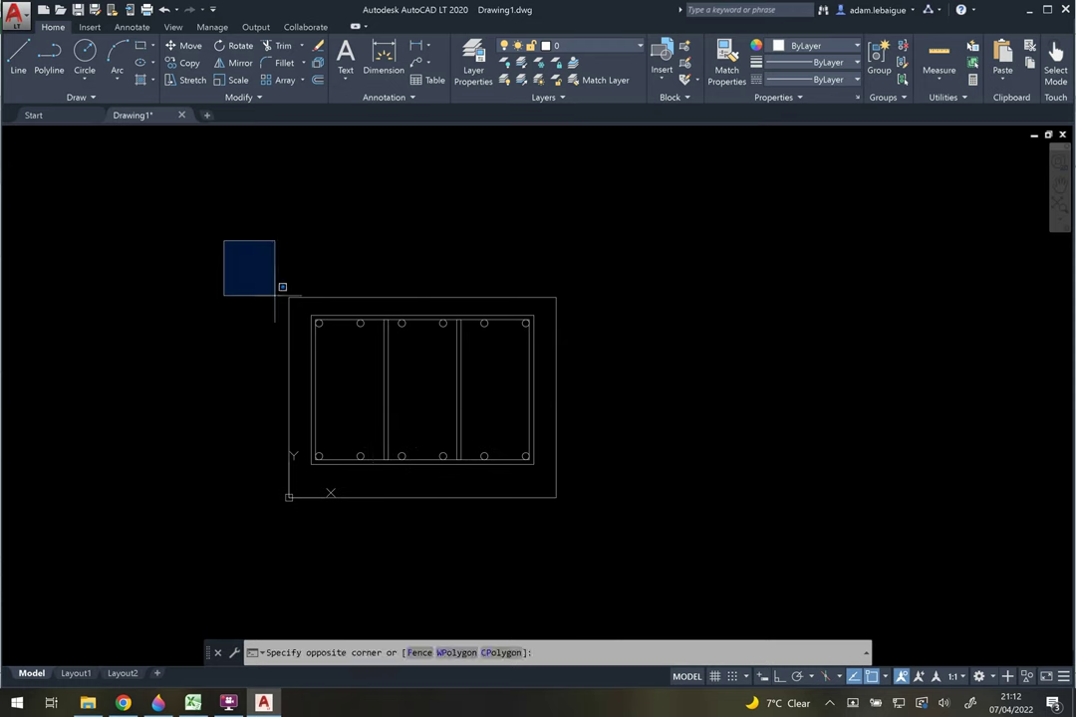
click(632, 539)
key(Delete)
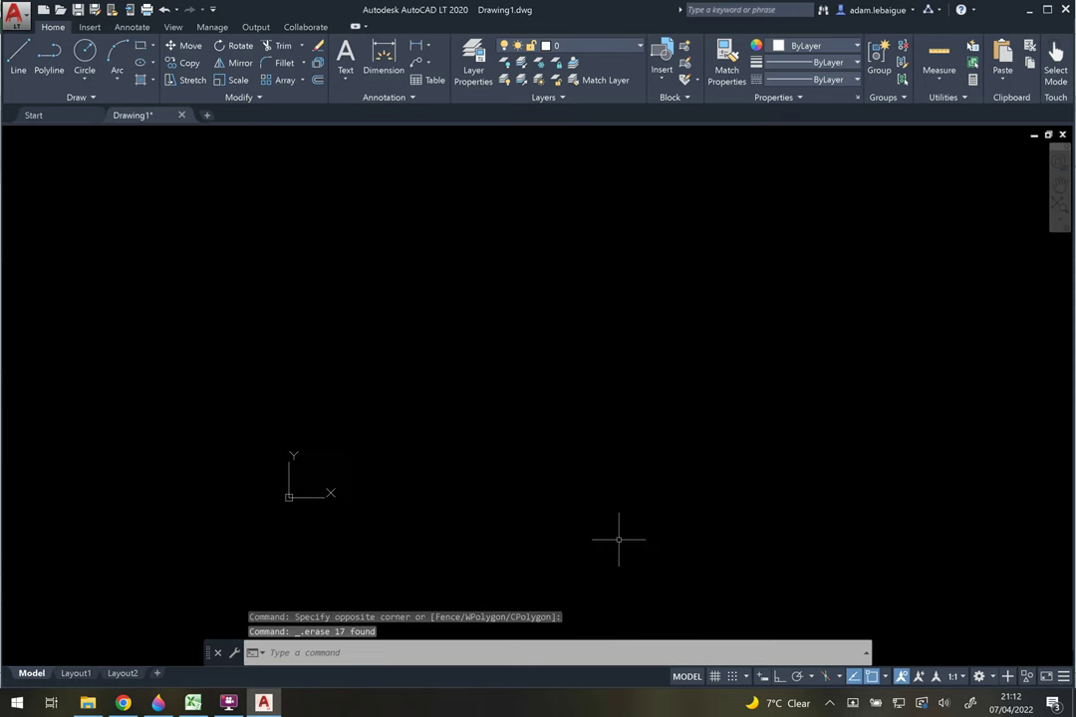
- Switch to Excel and generate the AutoCAD plot data for all designs on the SAVED DESIGNS sheet
click(192, 704)
click(200, 667)
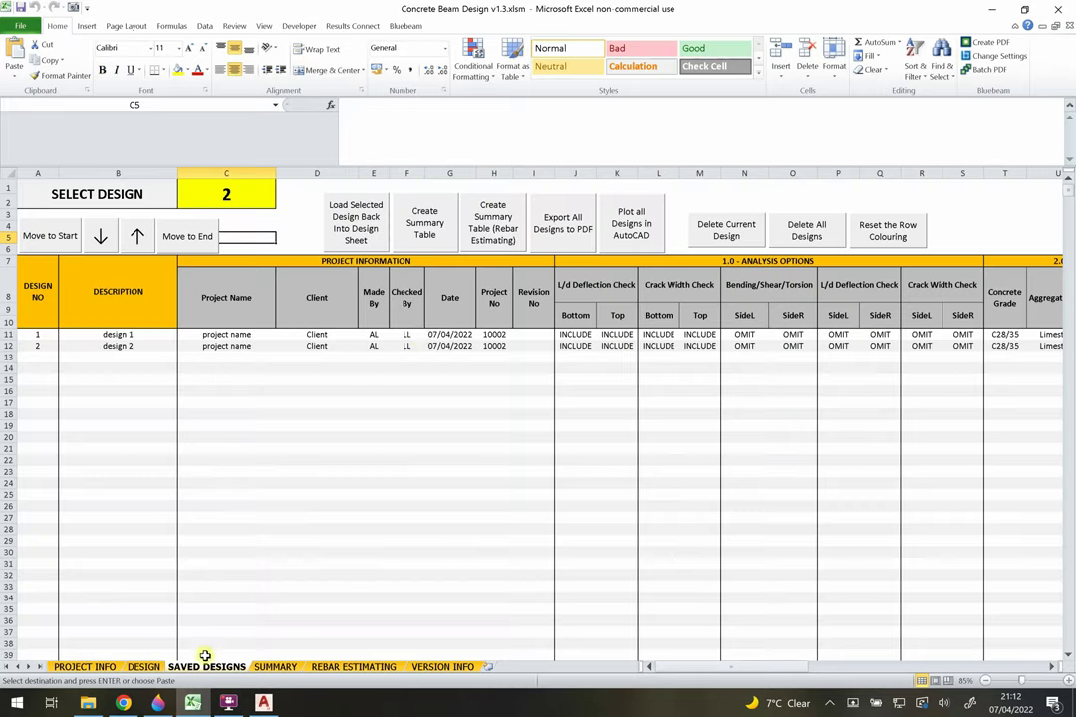
click(633, 228)
click(596, 412)
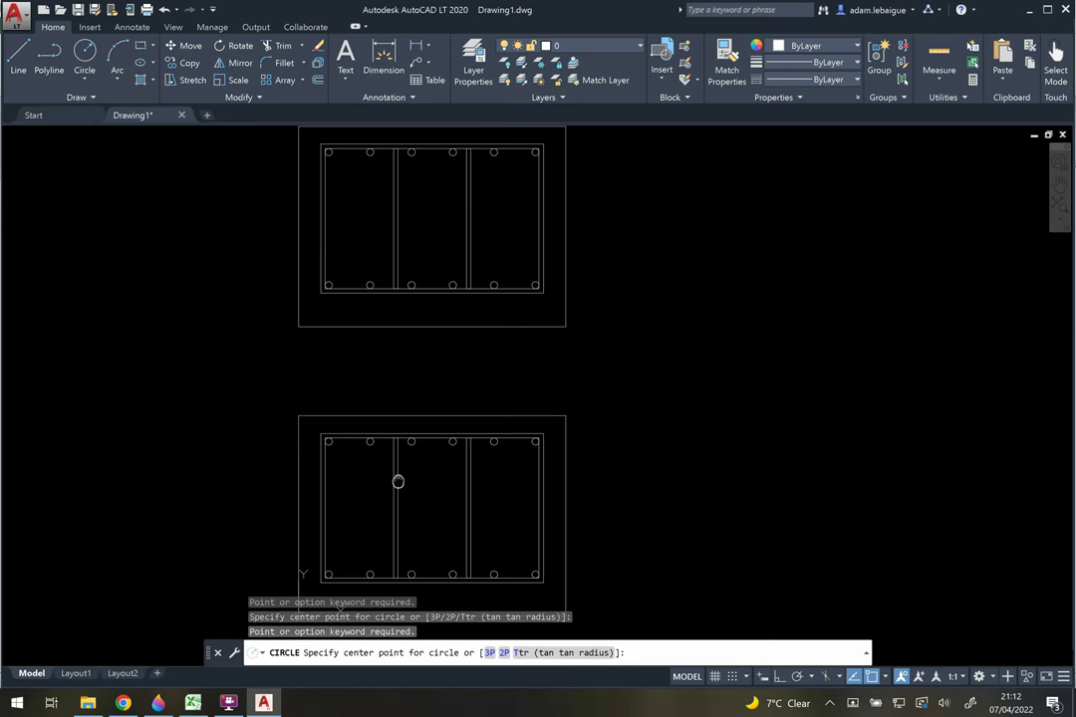
- Switch to AutoCAD and plot the cross-sections of all saved designs from the copied geometry, ending the unfinished circle command
scroll(409, 328, down, 2)
key(Escape)
scroll(389, 324, down, 3)
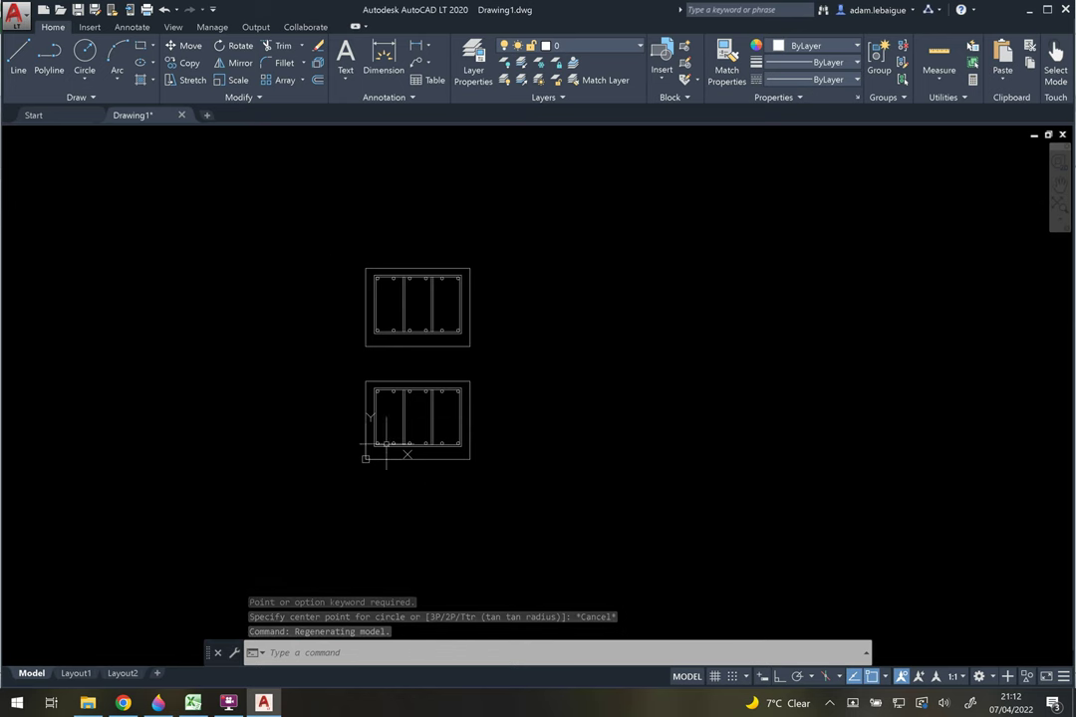
click(326, 205)
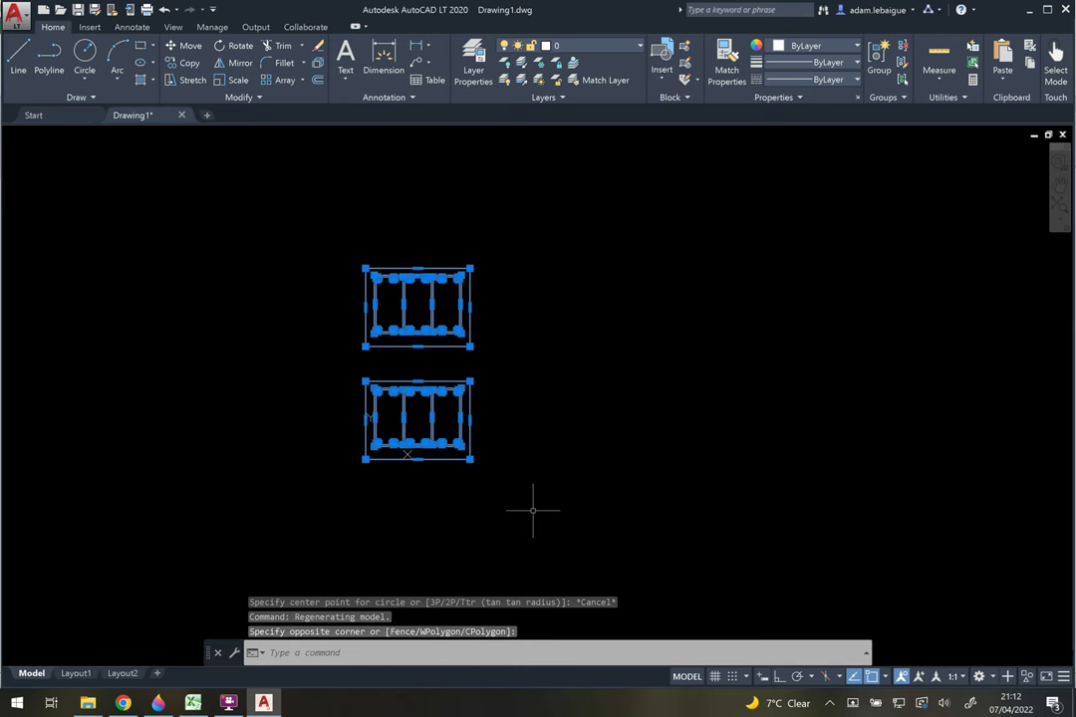
key(Escape)
click(318, 228)
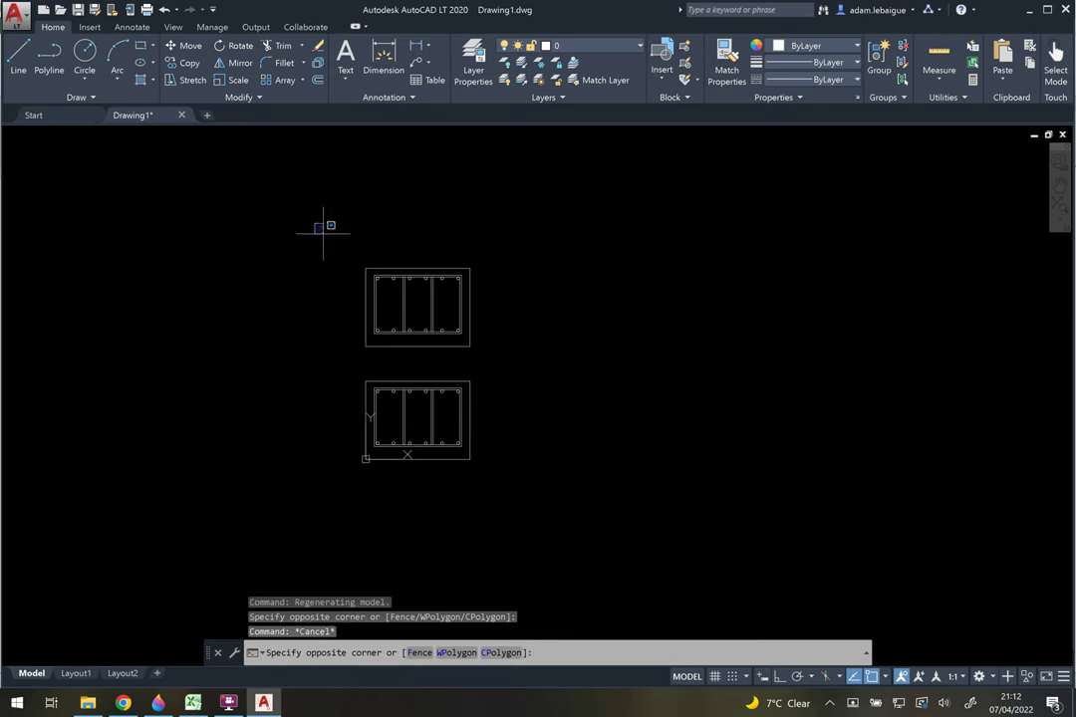
click(519, 359)
click(281, 356)
click(554, 520)
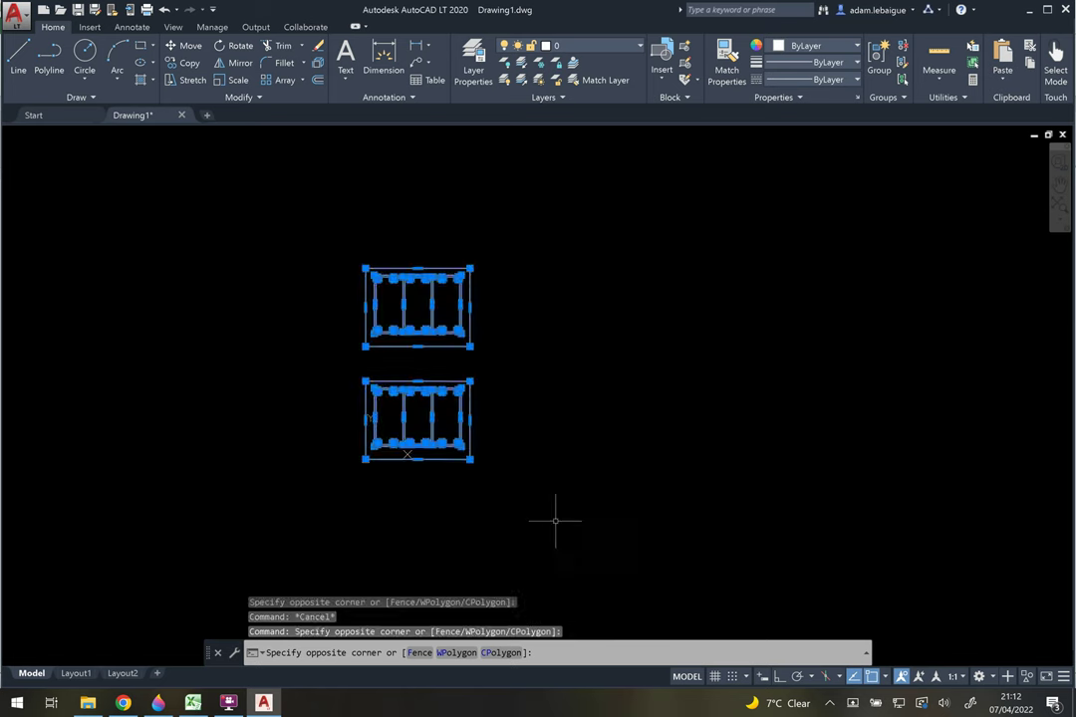
click(548, 508)
key(Escape)
- Erase both plotted beam cross-sections from the drawing
scroll(480, 557, down, 5)
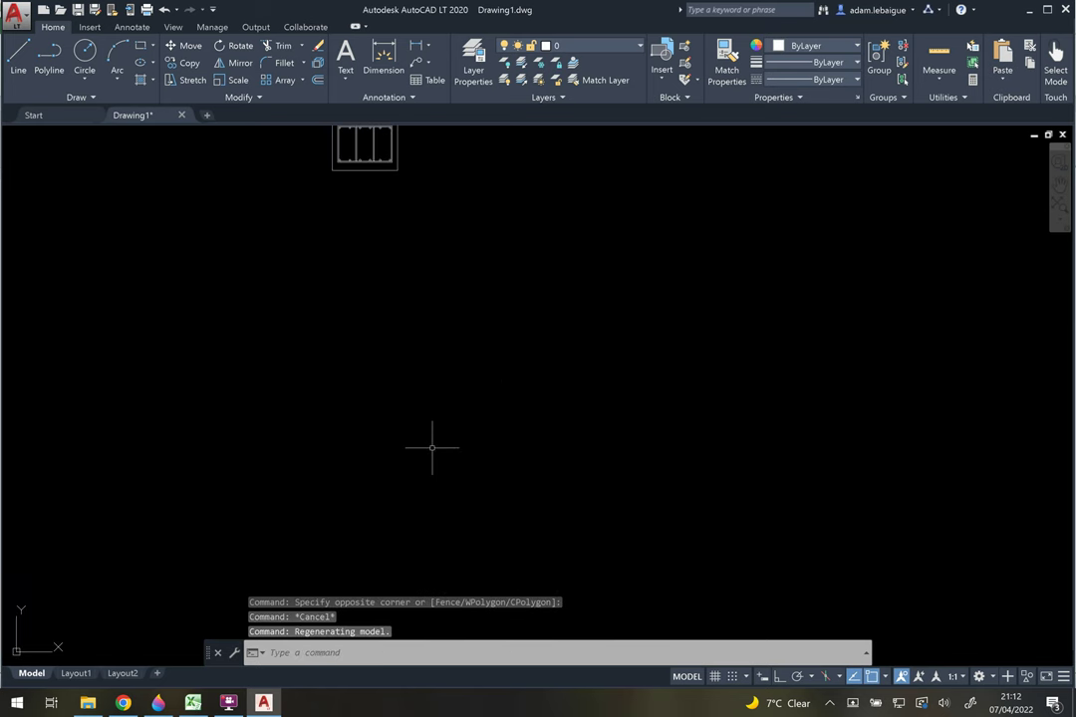
drag(373, 320, 405, 505)
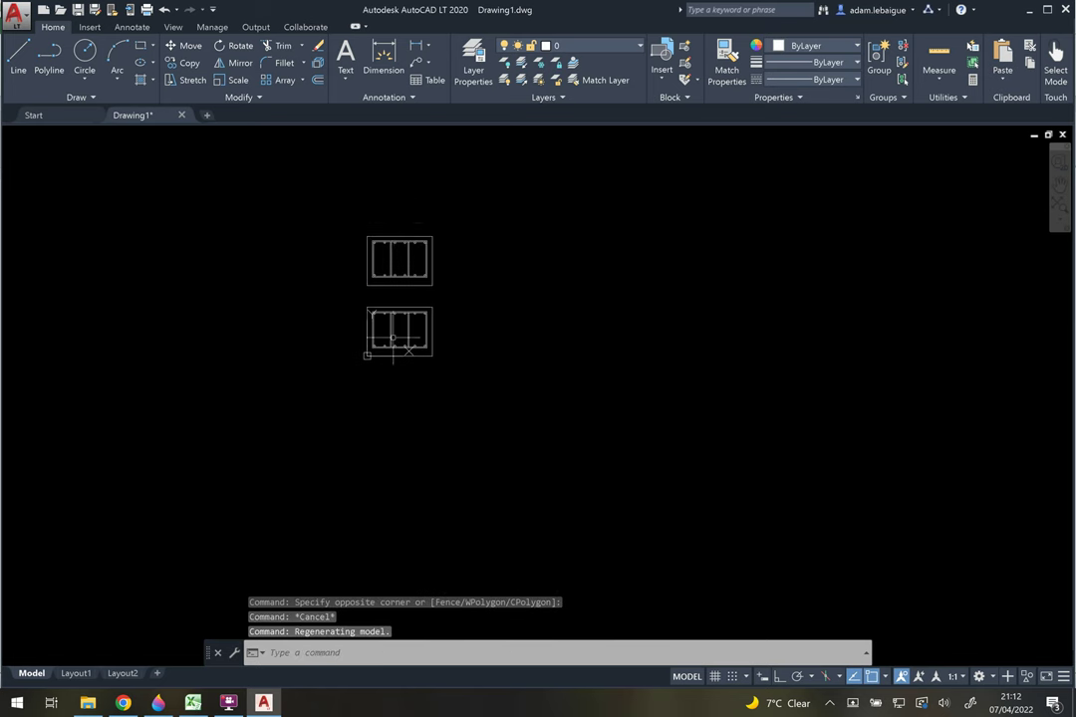
drag(392, 339, 387, 413)
click(331, 259)
click(524, 490)
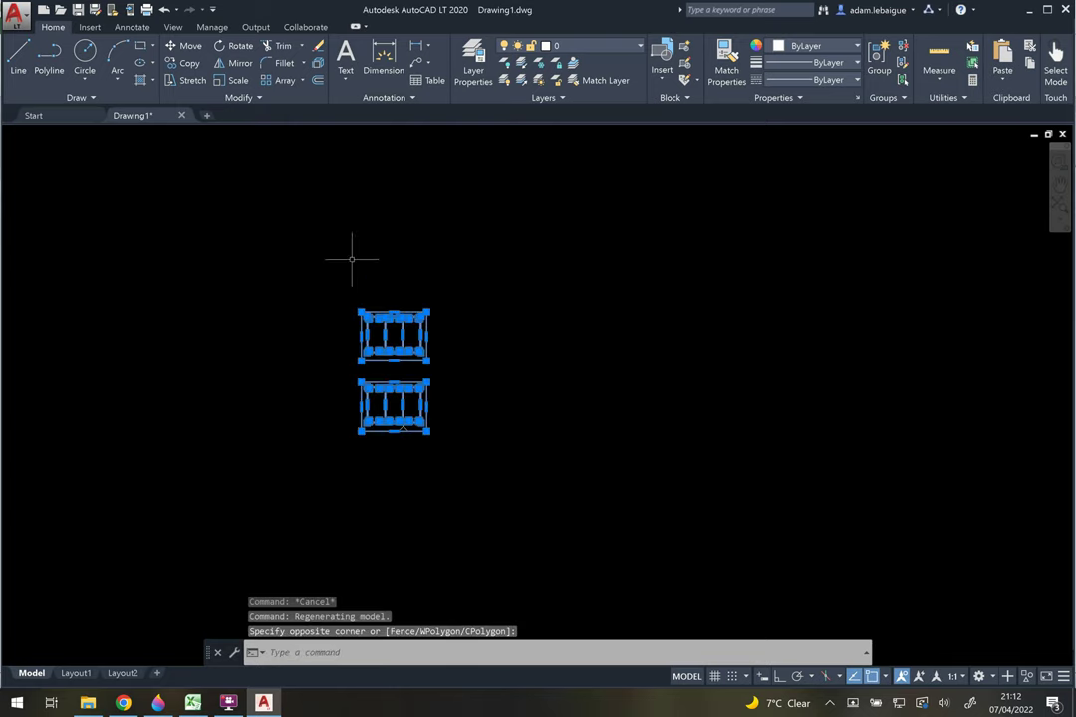
key(Delete)
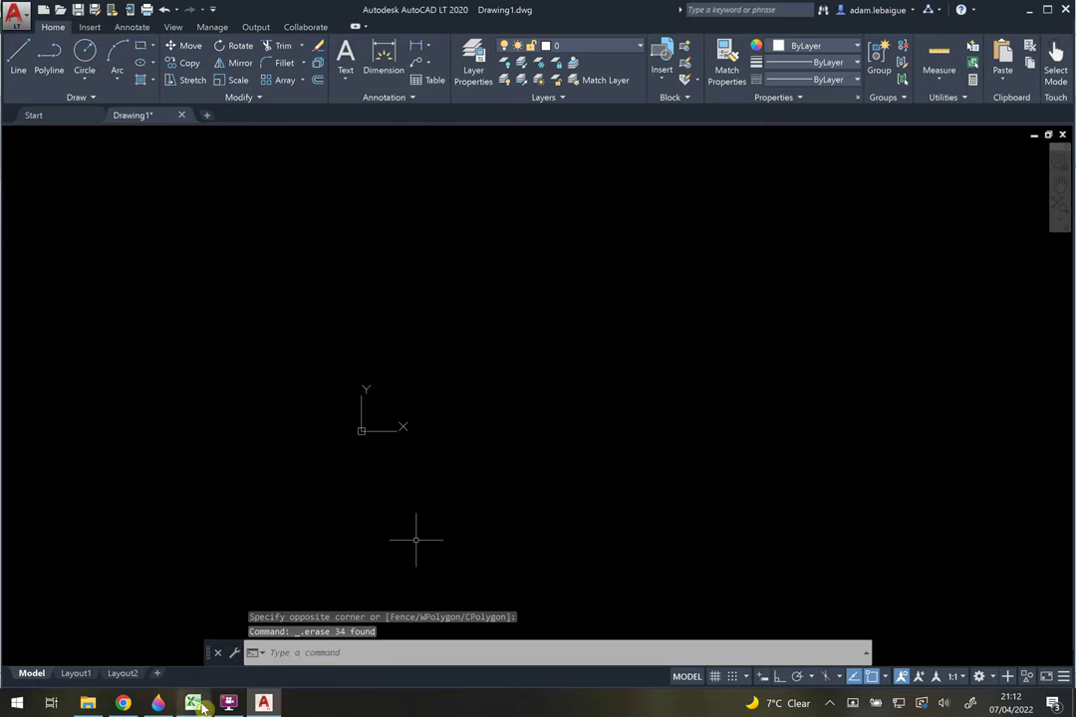
- Switch to Excel and delete the currently selected design 1 from the SAVED DESIGNS sheet
click(195, 704)
click(450, 391)
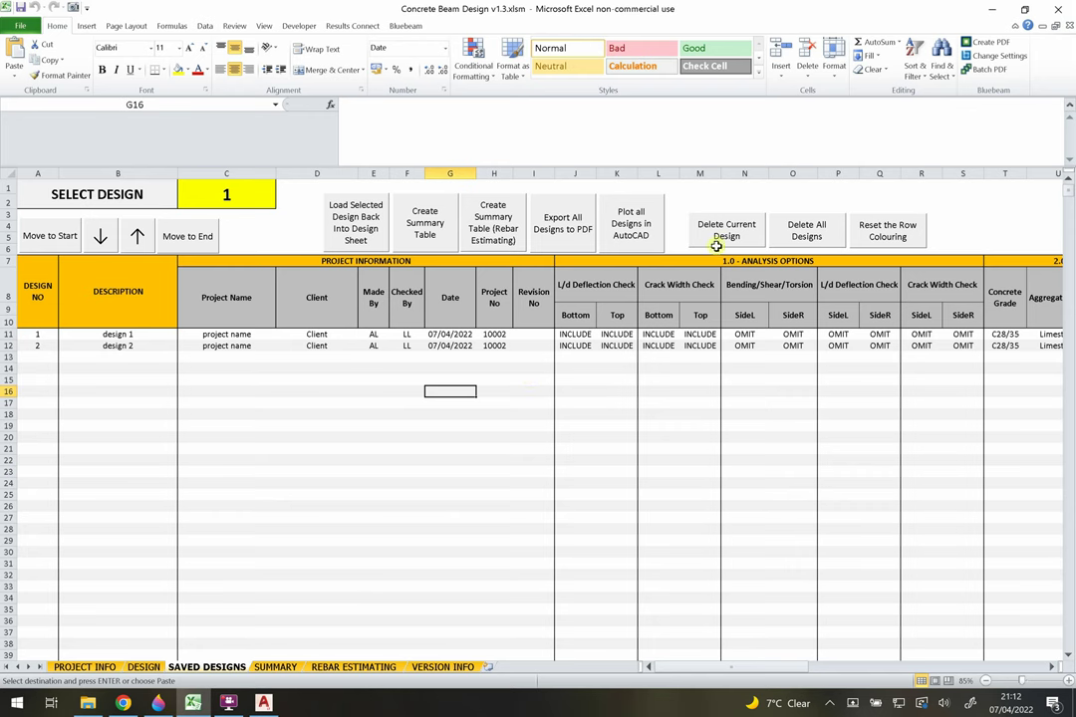
click(230, 196)
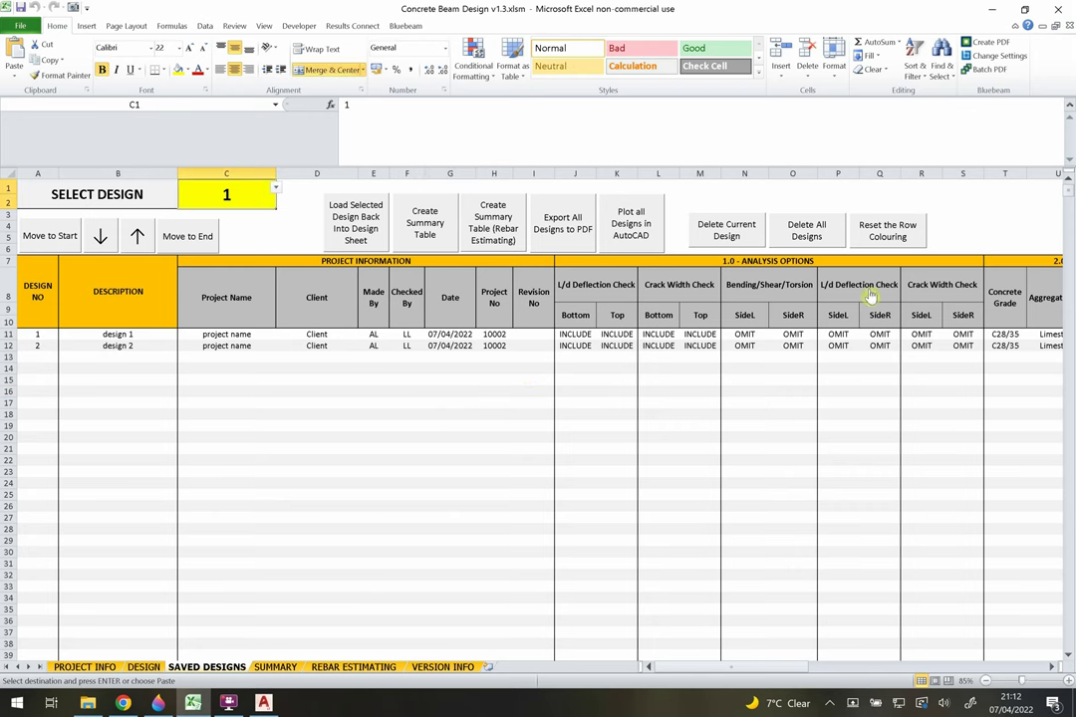
click(737, 237)
click(511, 402)
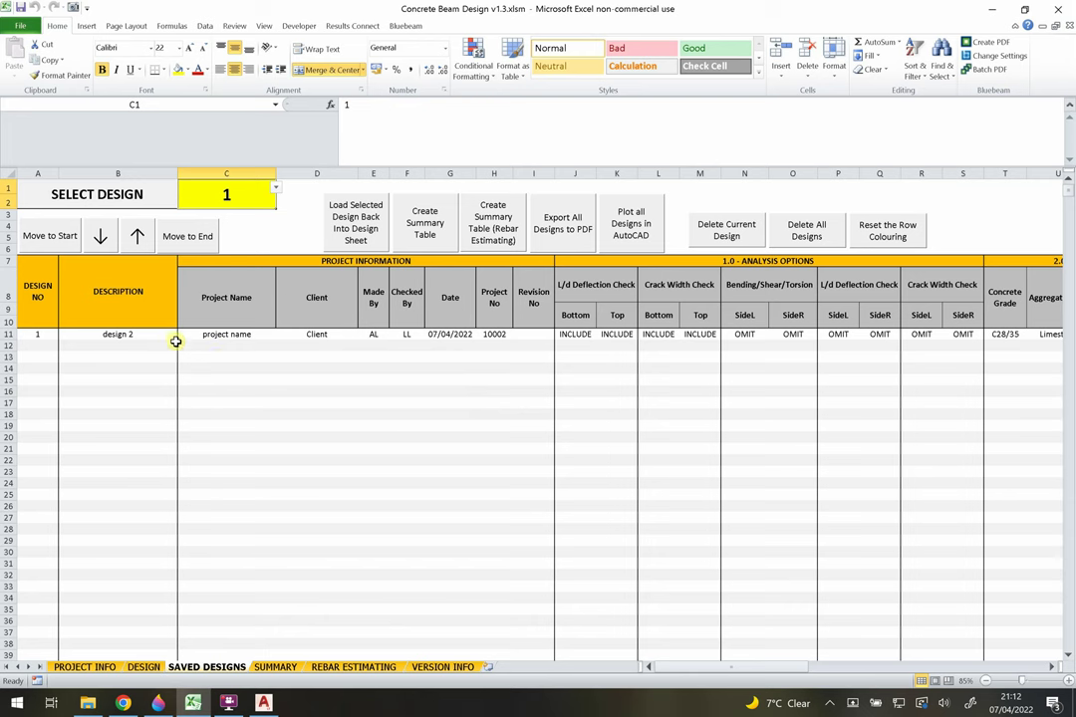
- Delete all remaining designs from the SAVED DESIGNS database and confirm the deletion
click(116, 333)
click(807, 236)
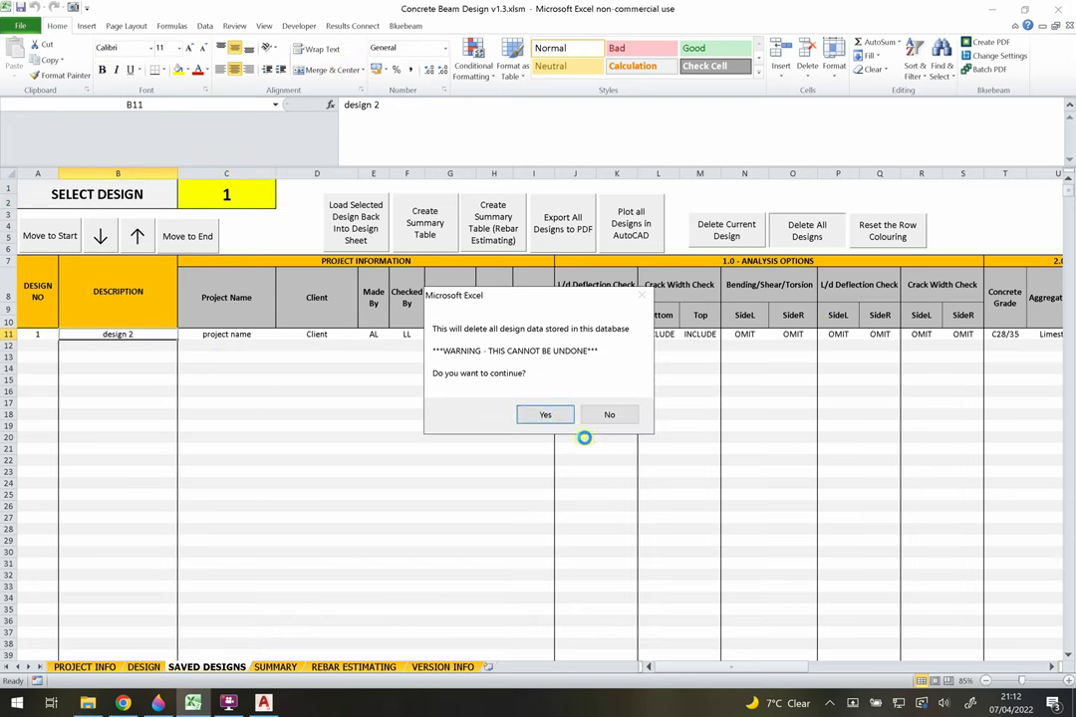
click(538, 415)
click(625, 495)
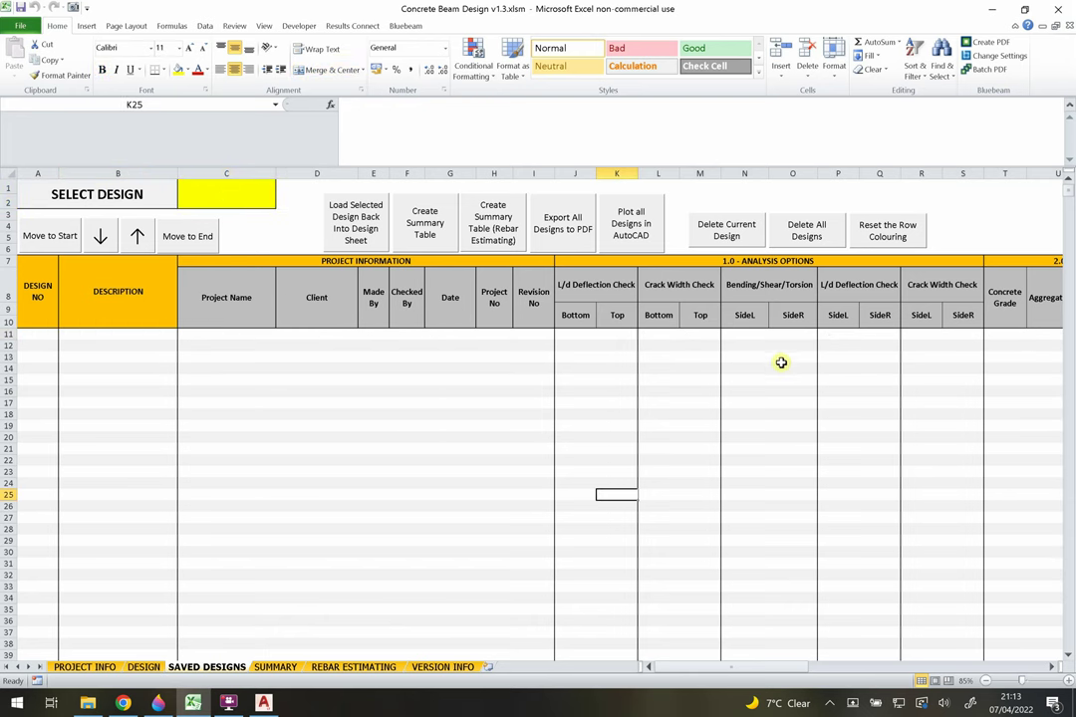
- Fill cells B11:E20 with yellow on the SAVED DESIGNS sheet and reset the row colouring
drag(701, 367, 700, 357)
drag(117, 335, 374, 436)
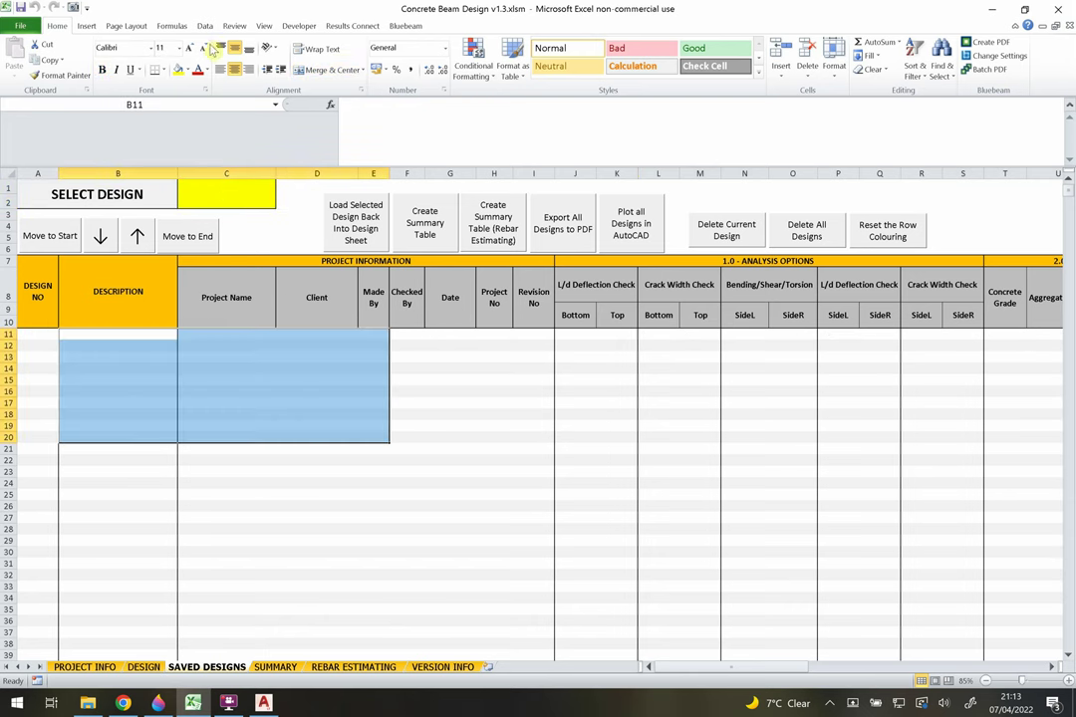
click(180, 70)
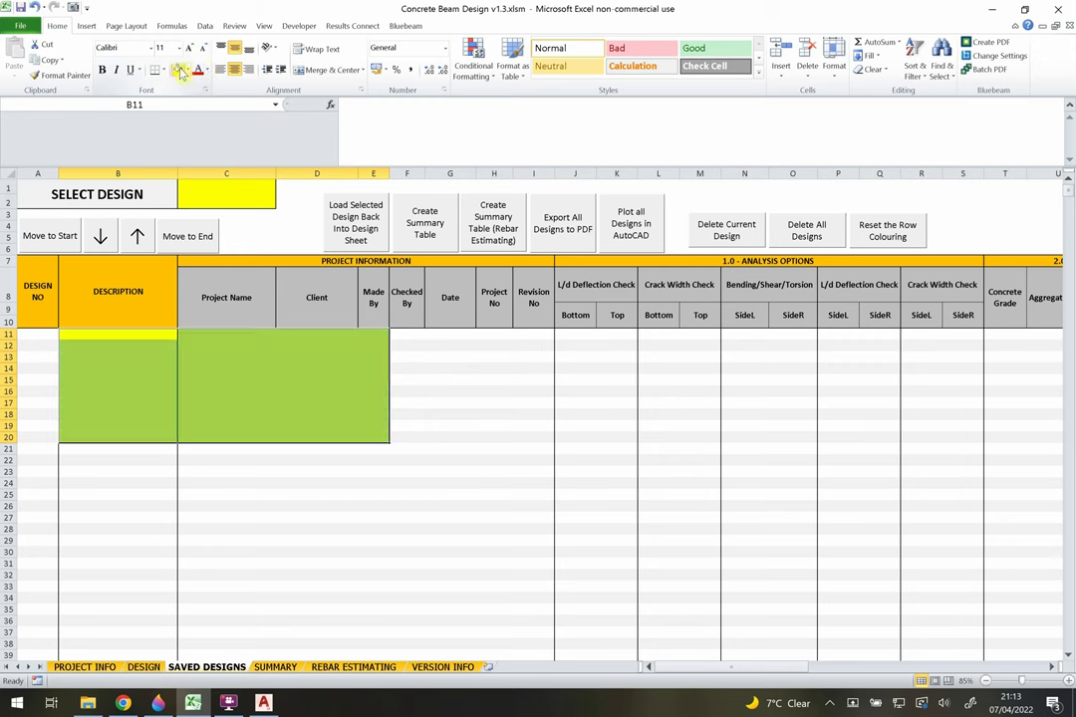
click(329, 404)
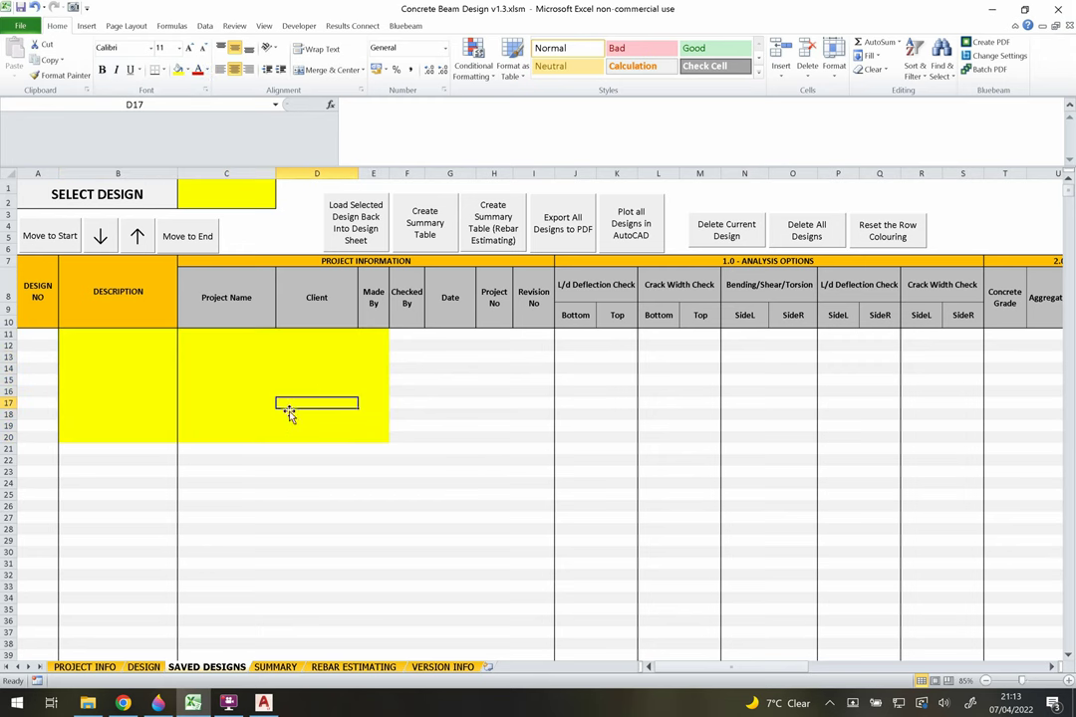
click(886, 230)
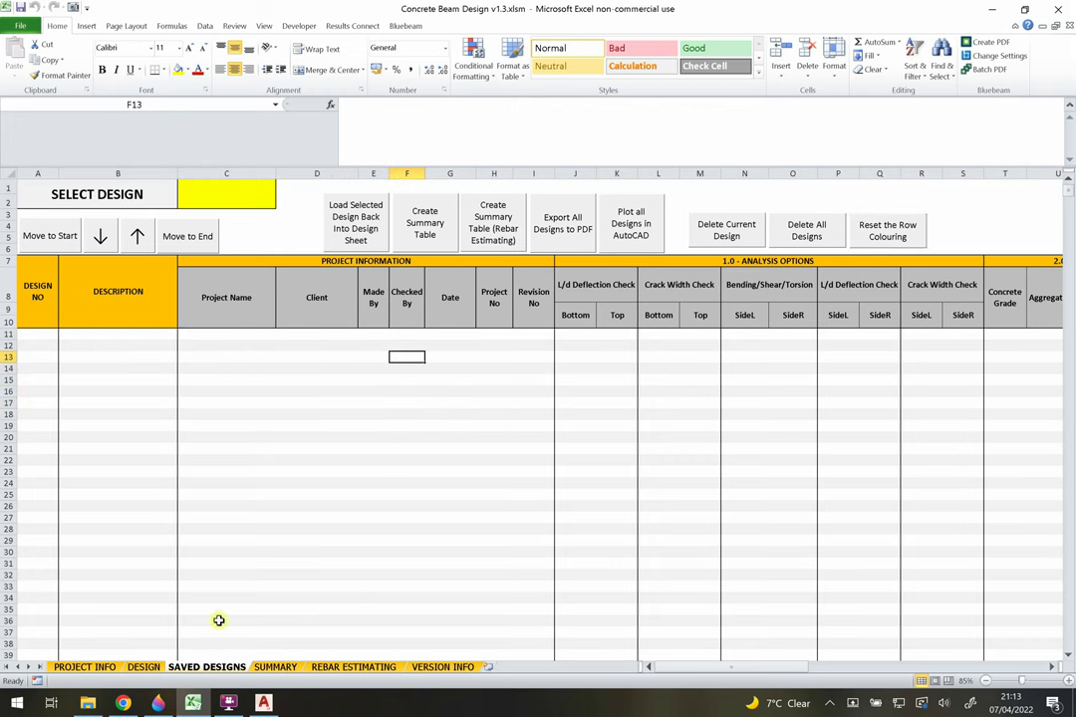
- Examine the SUMMARY table across its full width and return to the header area of the DESIGN sheet
click(275, 666)
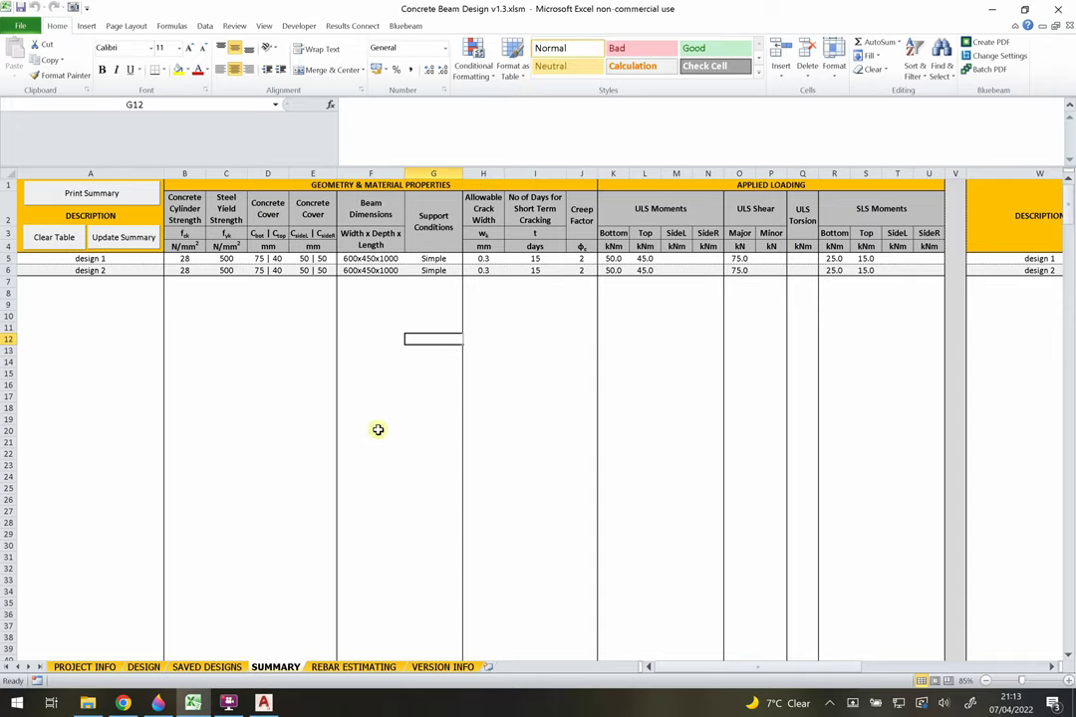
drag(807, 663, 996, 652)
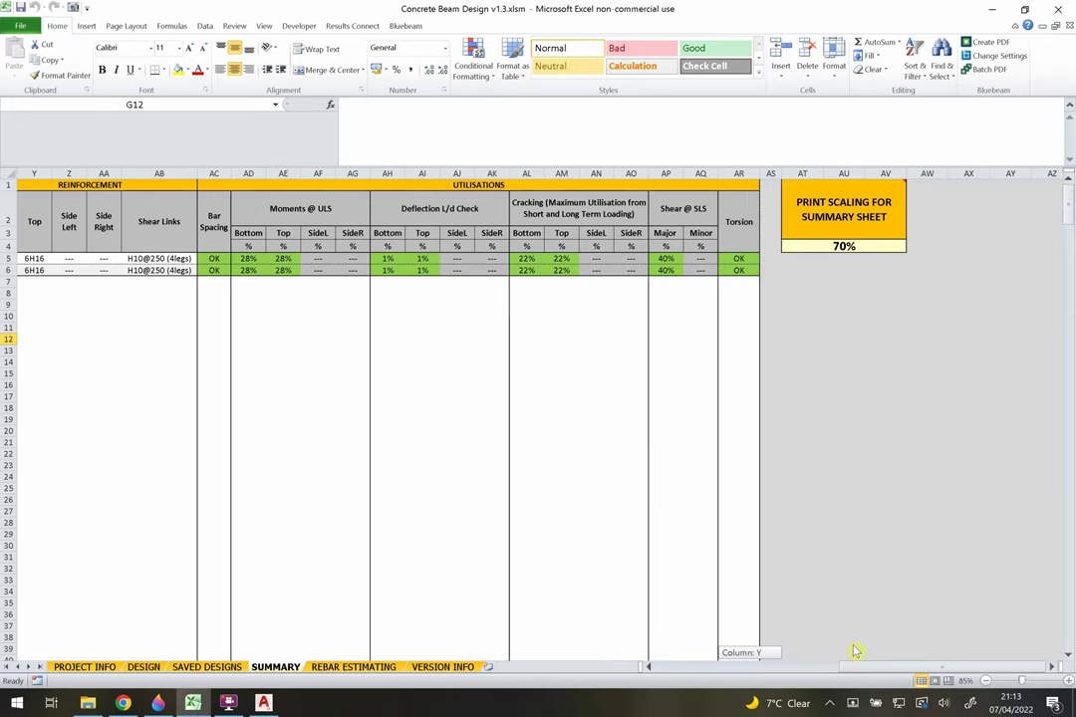
drag(855, 651, 607, 625)
click(144, 666)
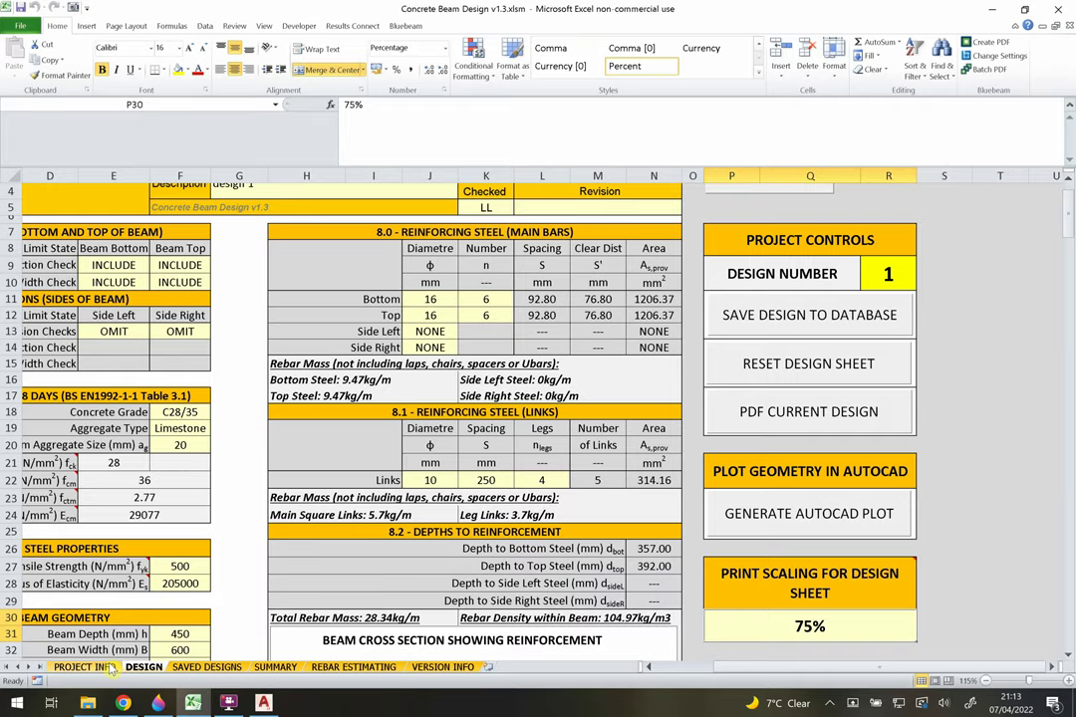
scroll(697, 499, left, 2)
scroll(424, 513, up, 1)
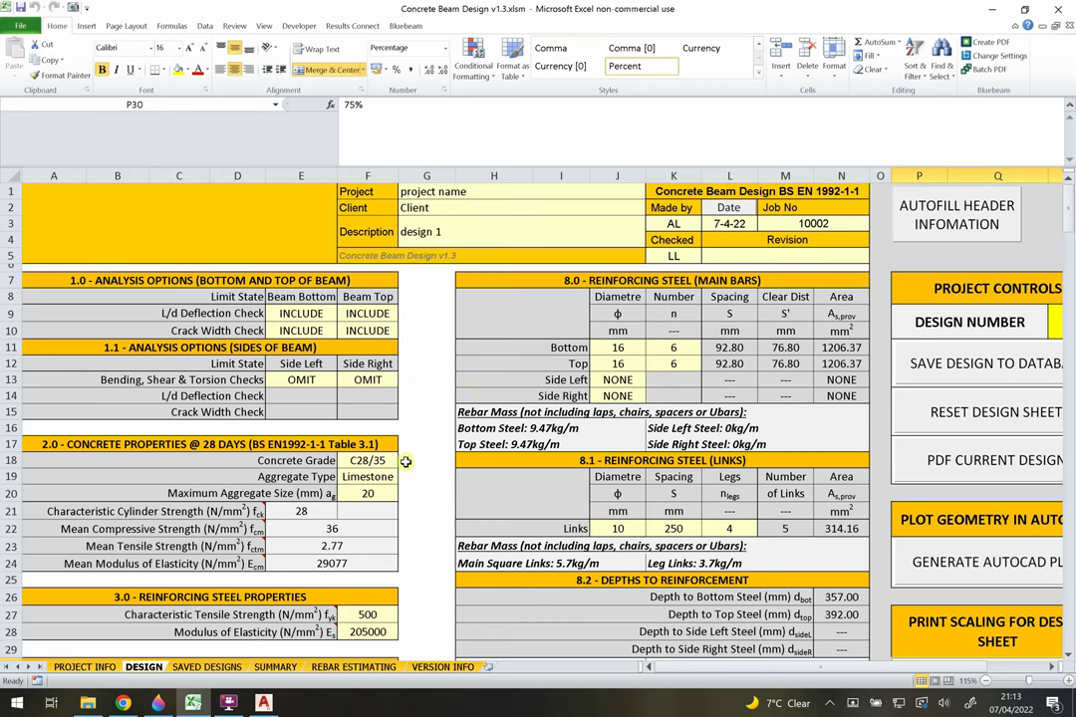
click(427, 412)
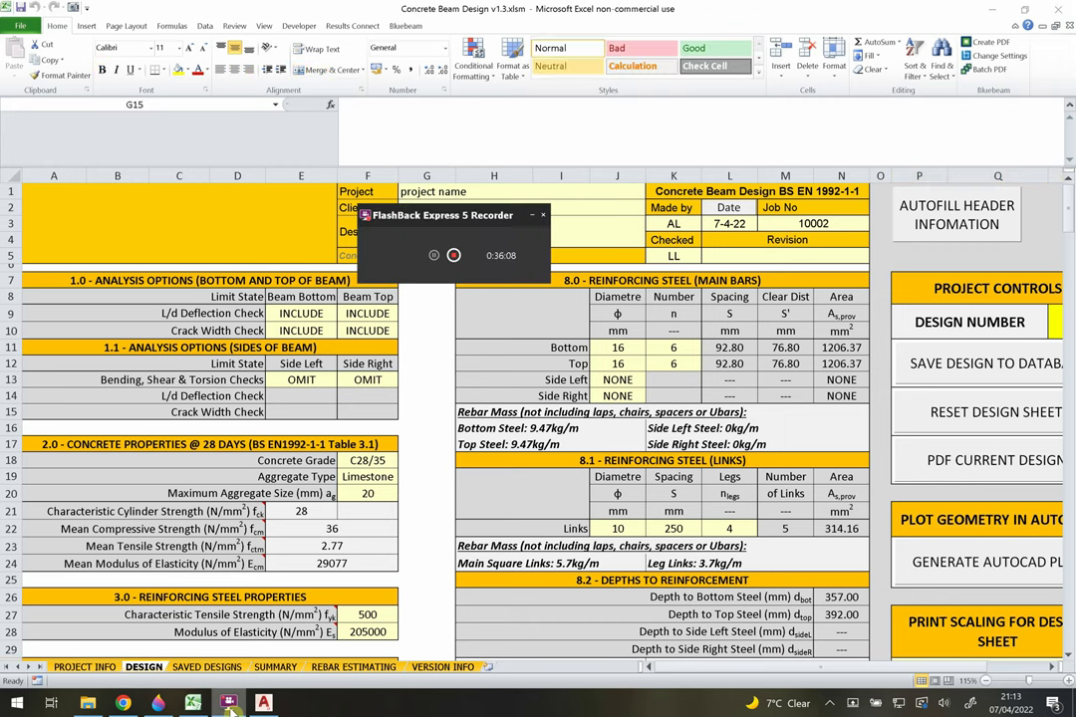